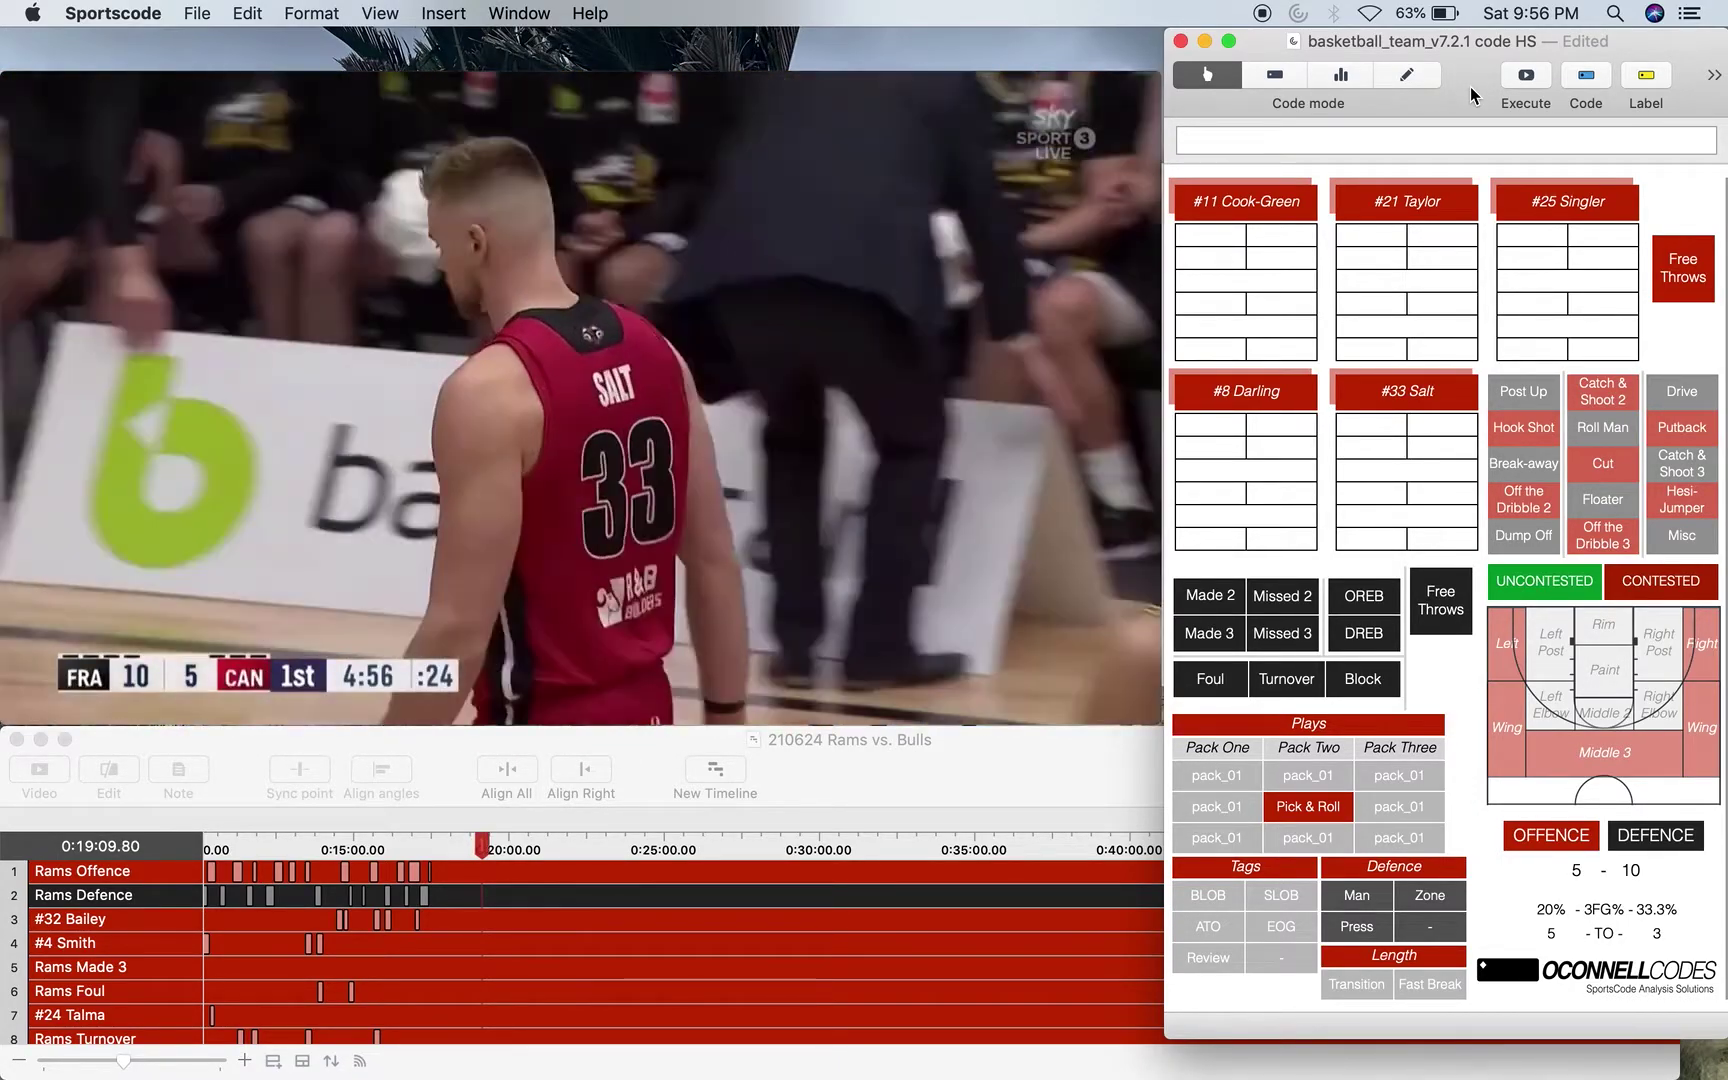
# Code a Rams Offence possession against Zone, with #11's Made 2 labelled Floater, Contested and Left Post.
pyautogui.press('Left')
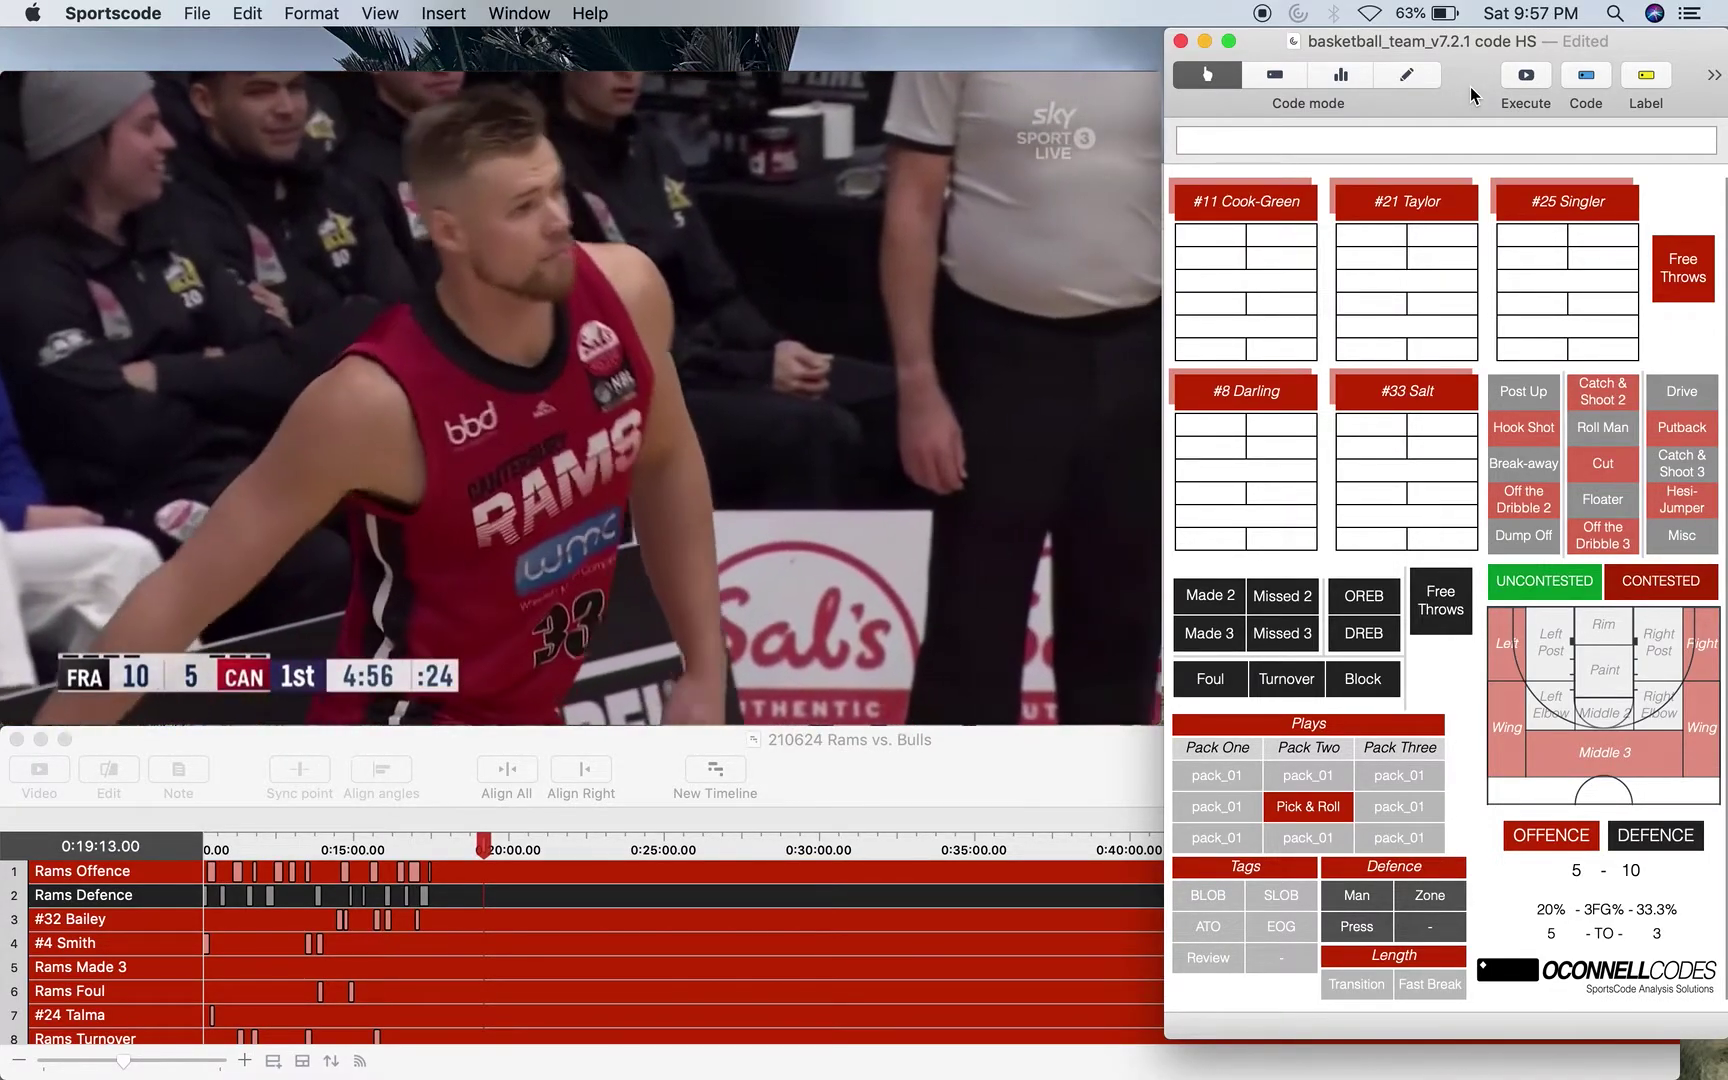
pyautogui.press('o')
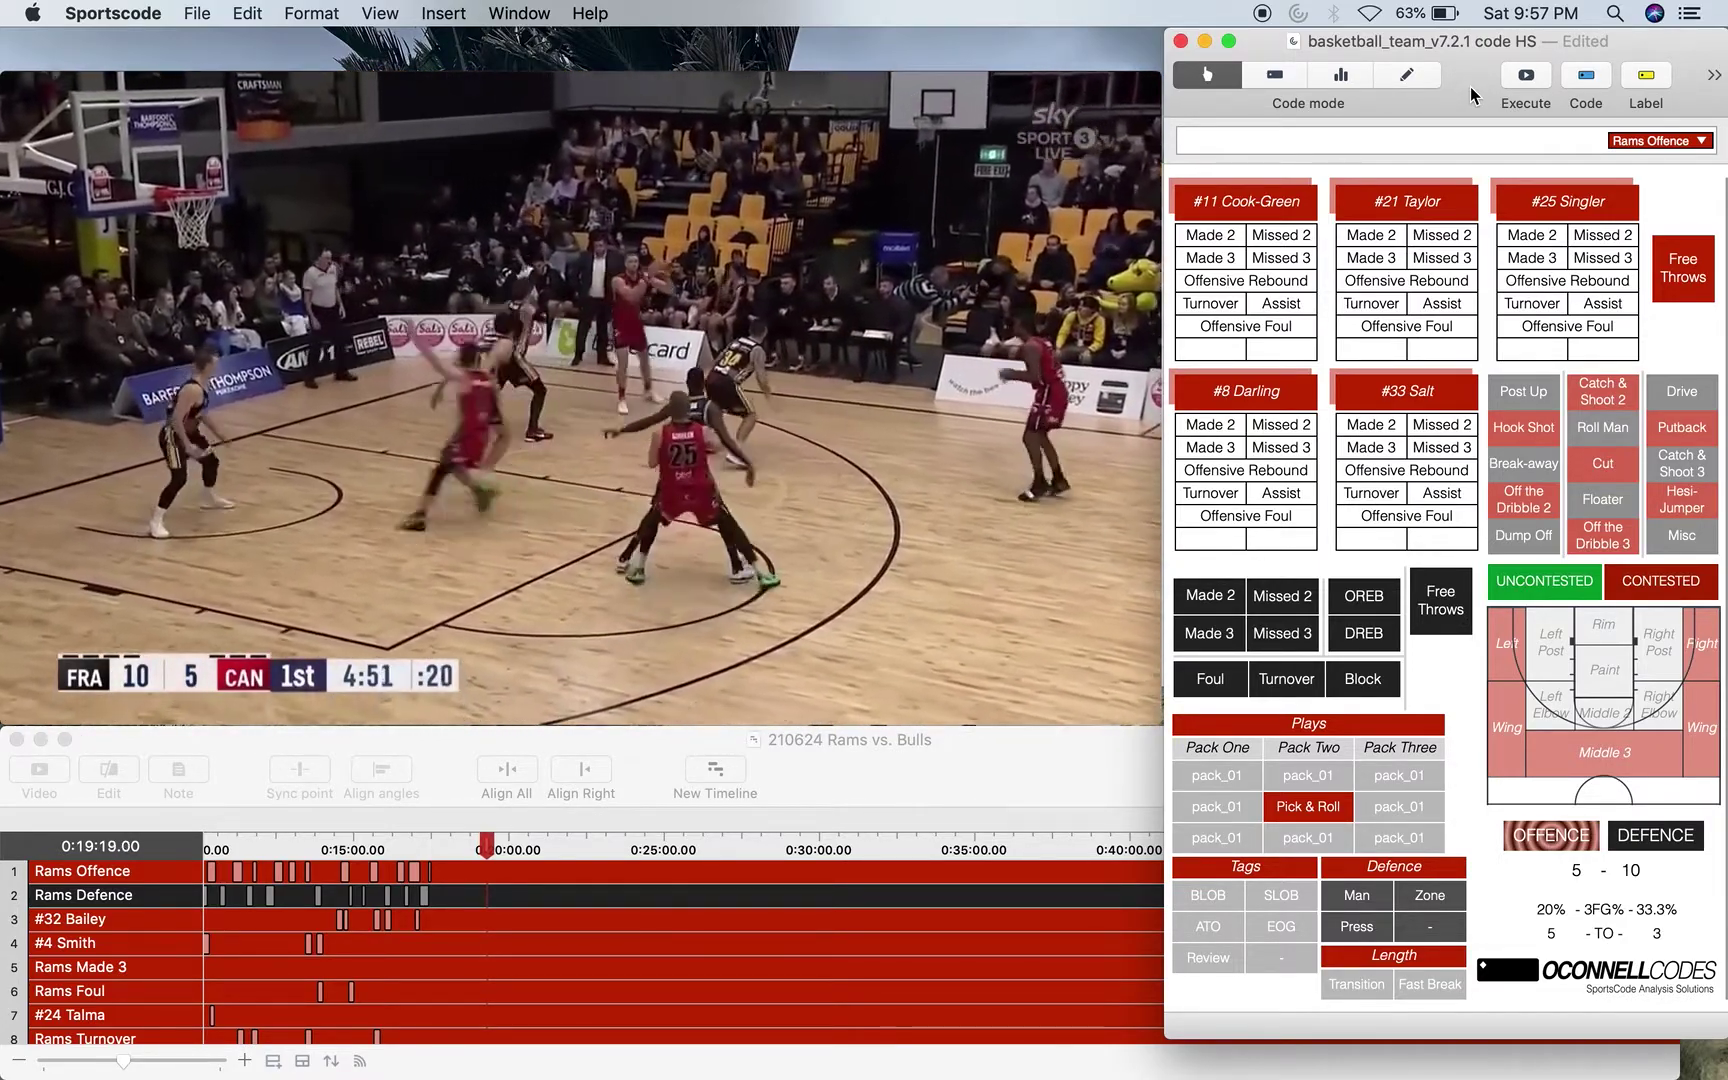
pyautogui.press('z')
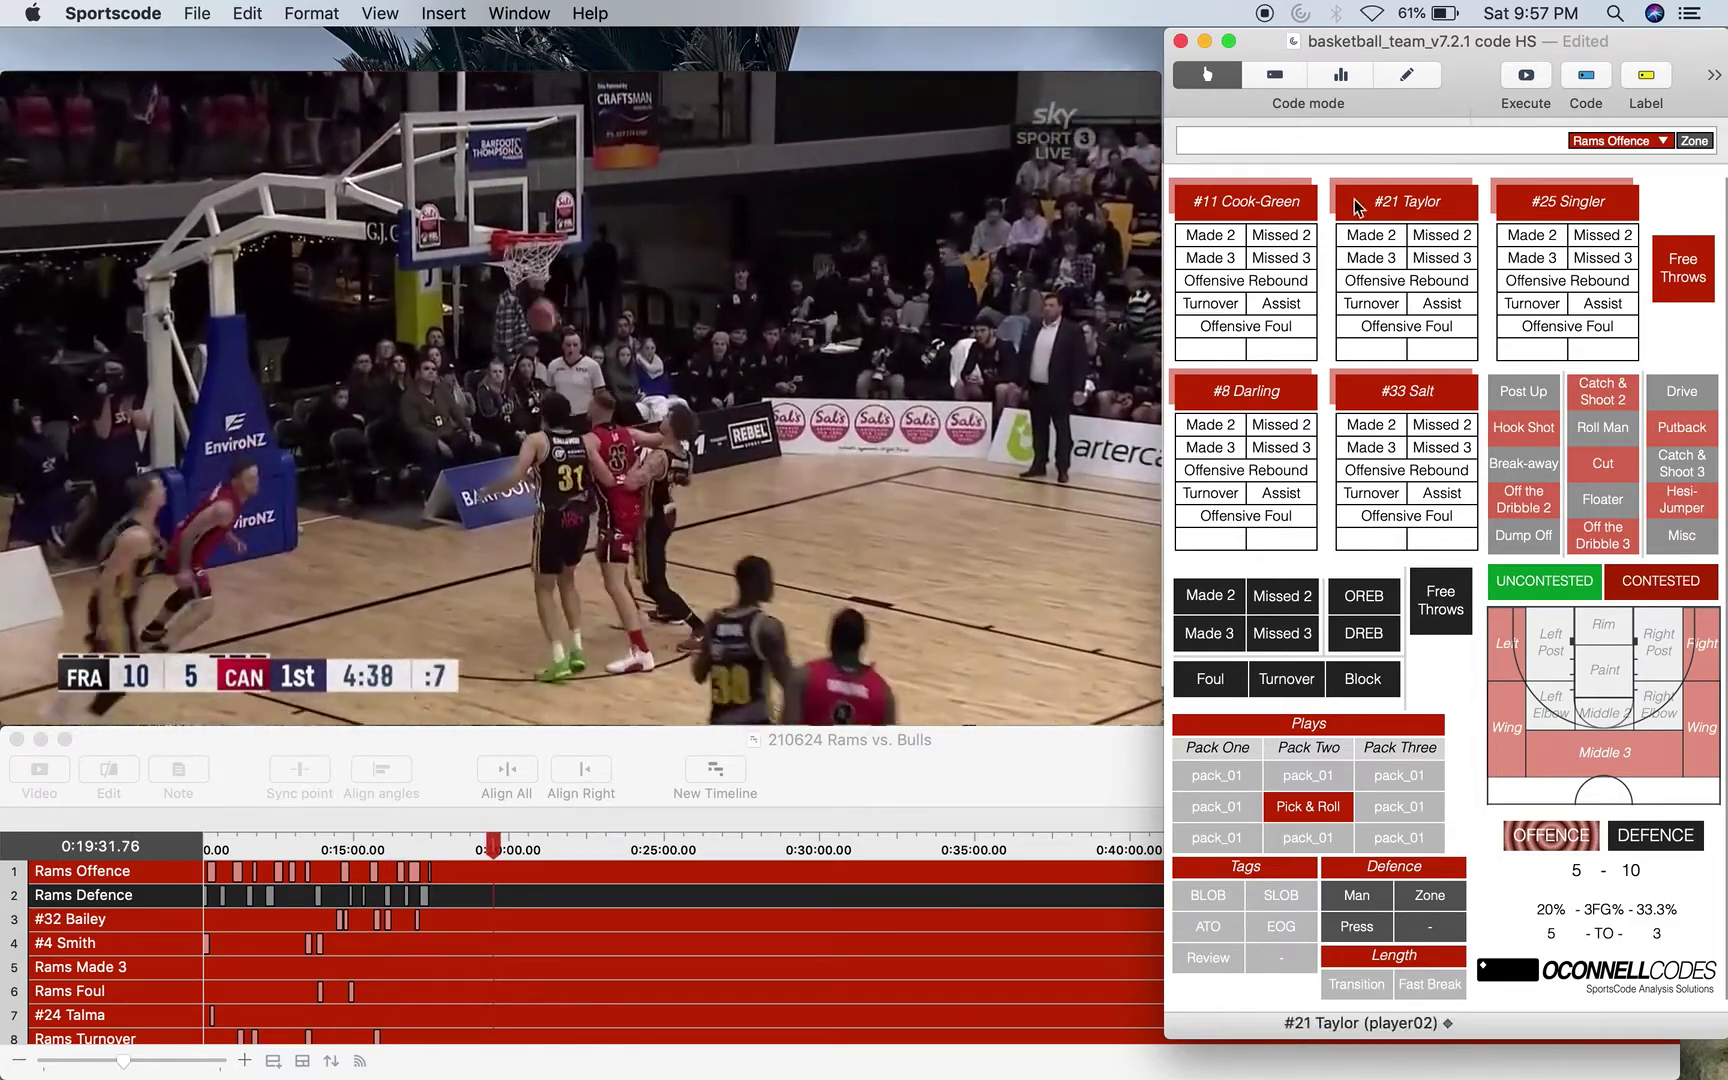
pyautogui.click(1210, 235)
pyautogui.click(1594, 507)
pyautogui.click(1647, 582)
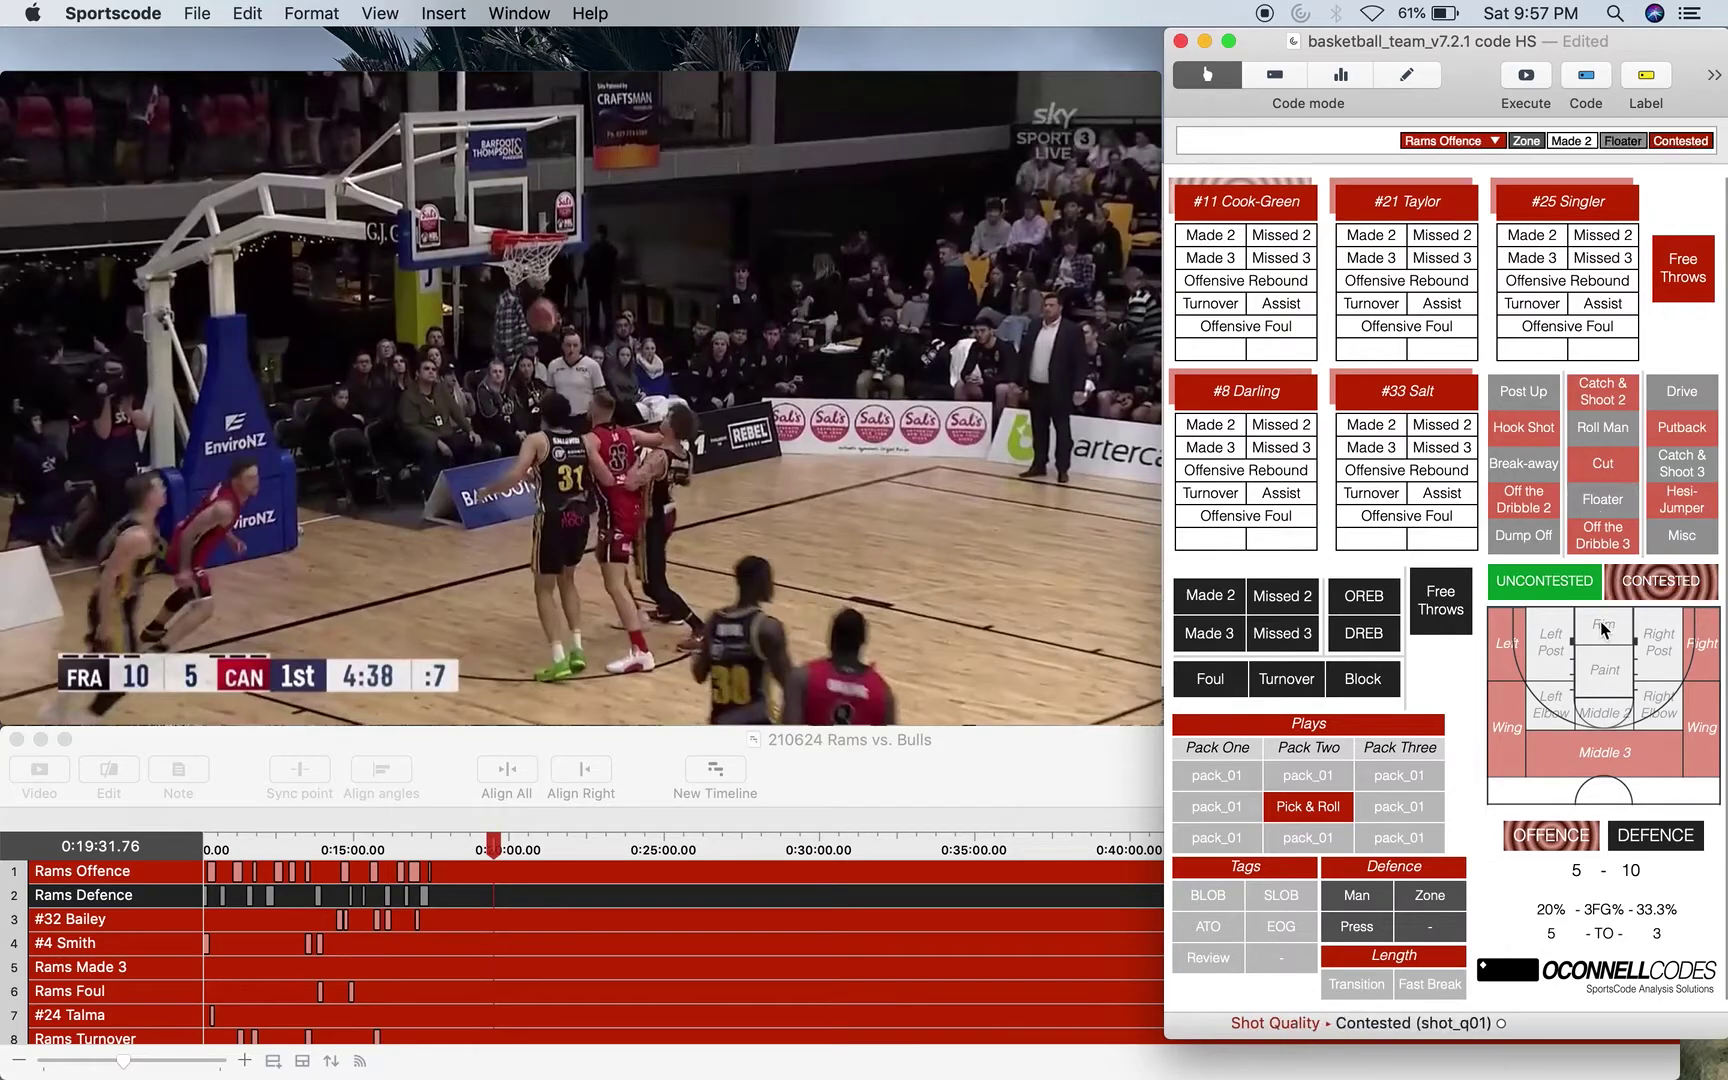
pyautogui.click(1558, 658)
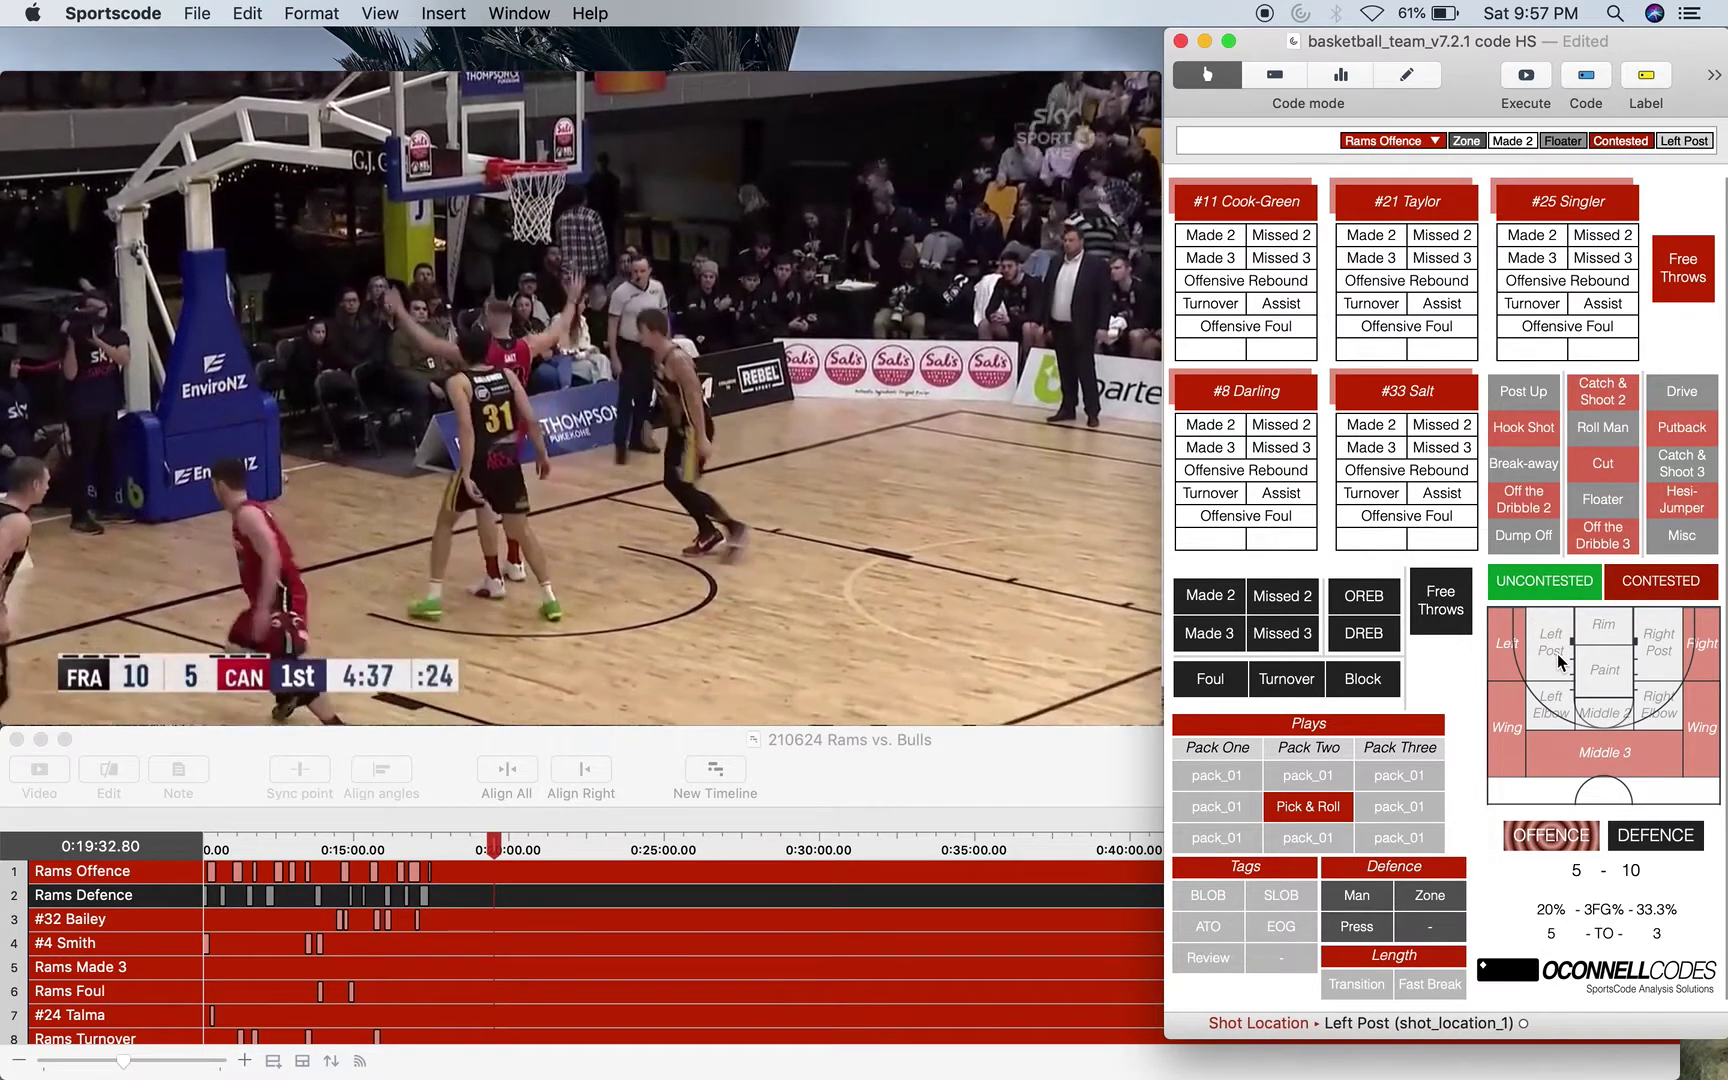
# Start coding a Rams Defence possession and label it Press and Man.
pyautogui.press('d')
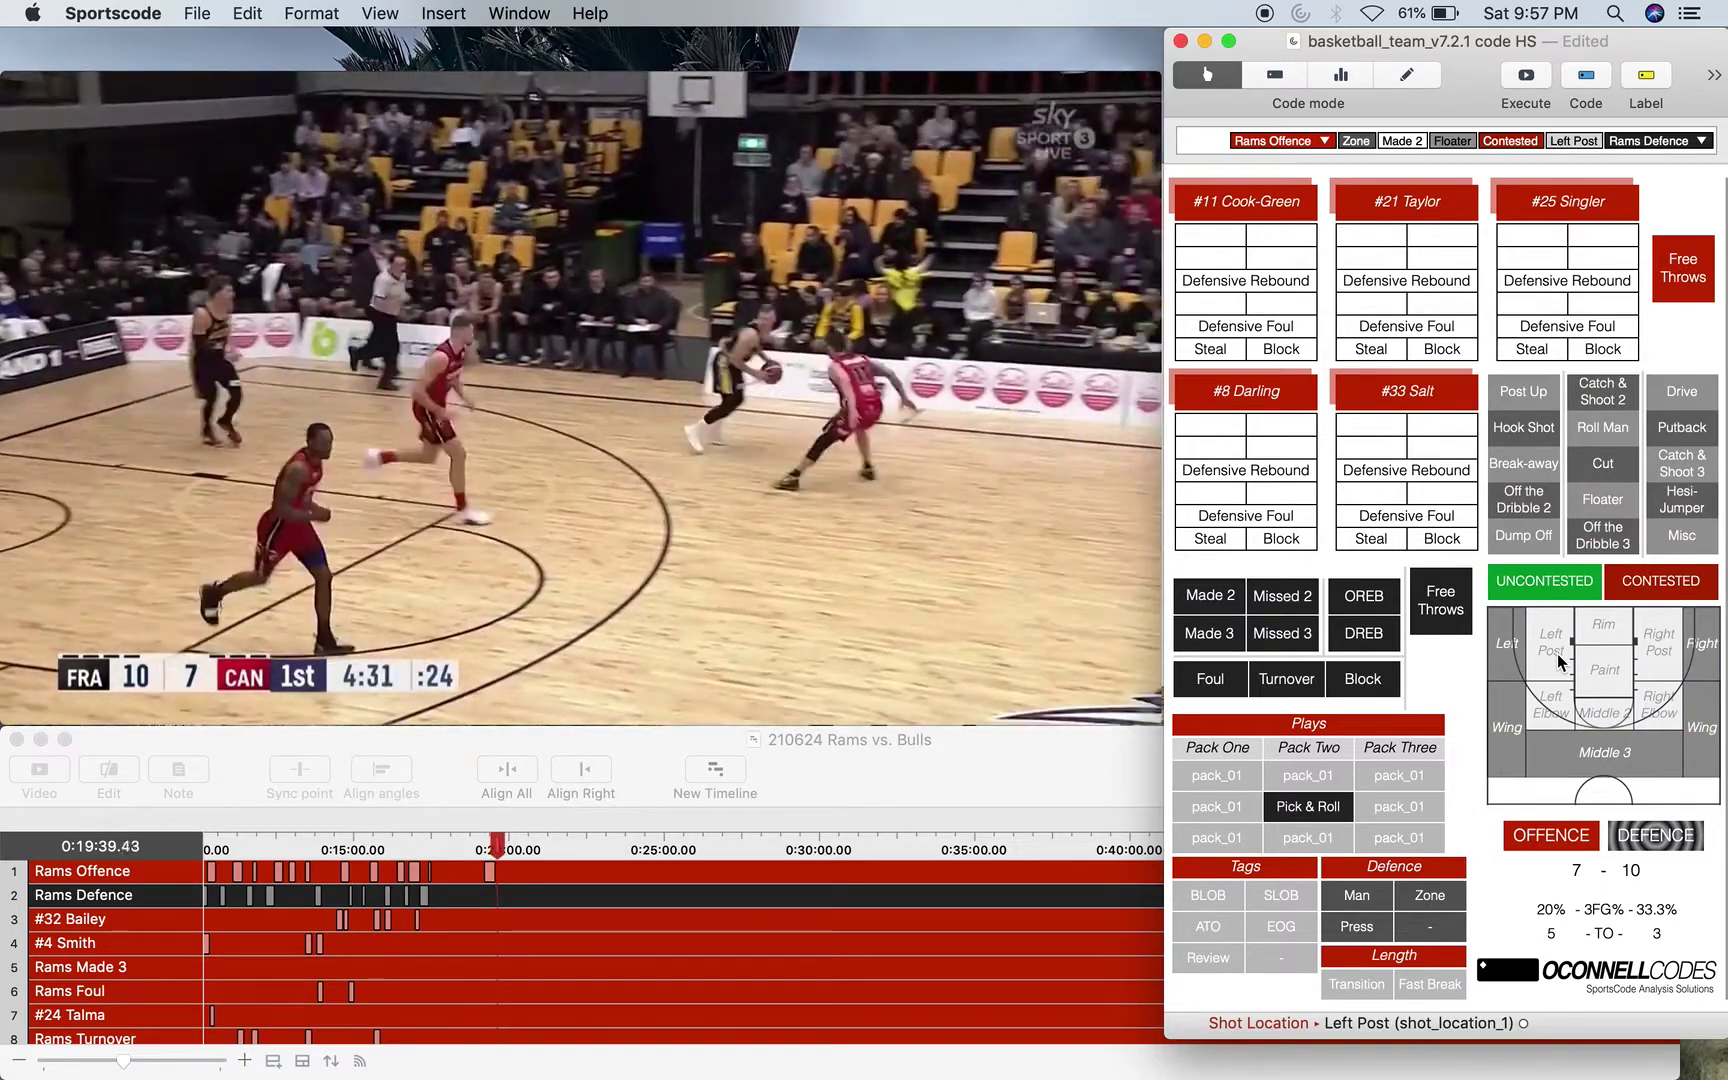
pyautogui.press('p')
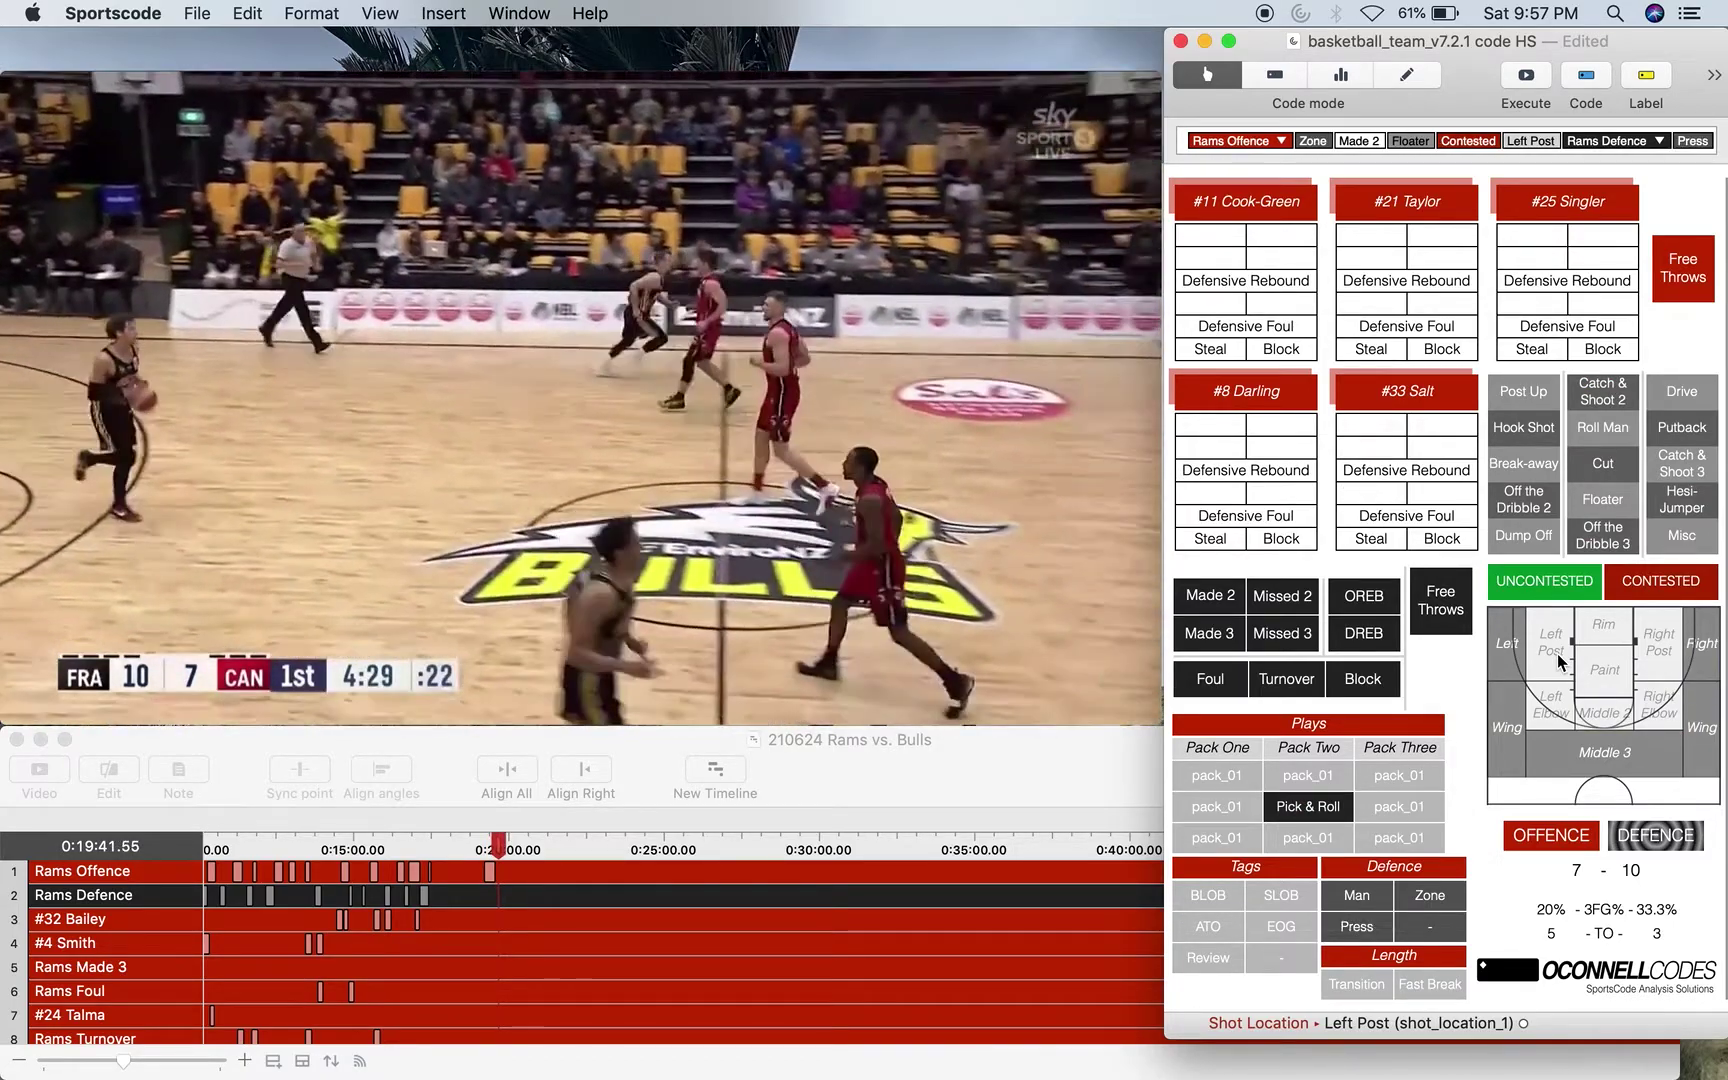
pyautogui.press('m')
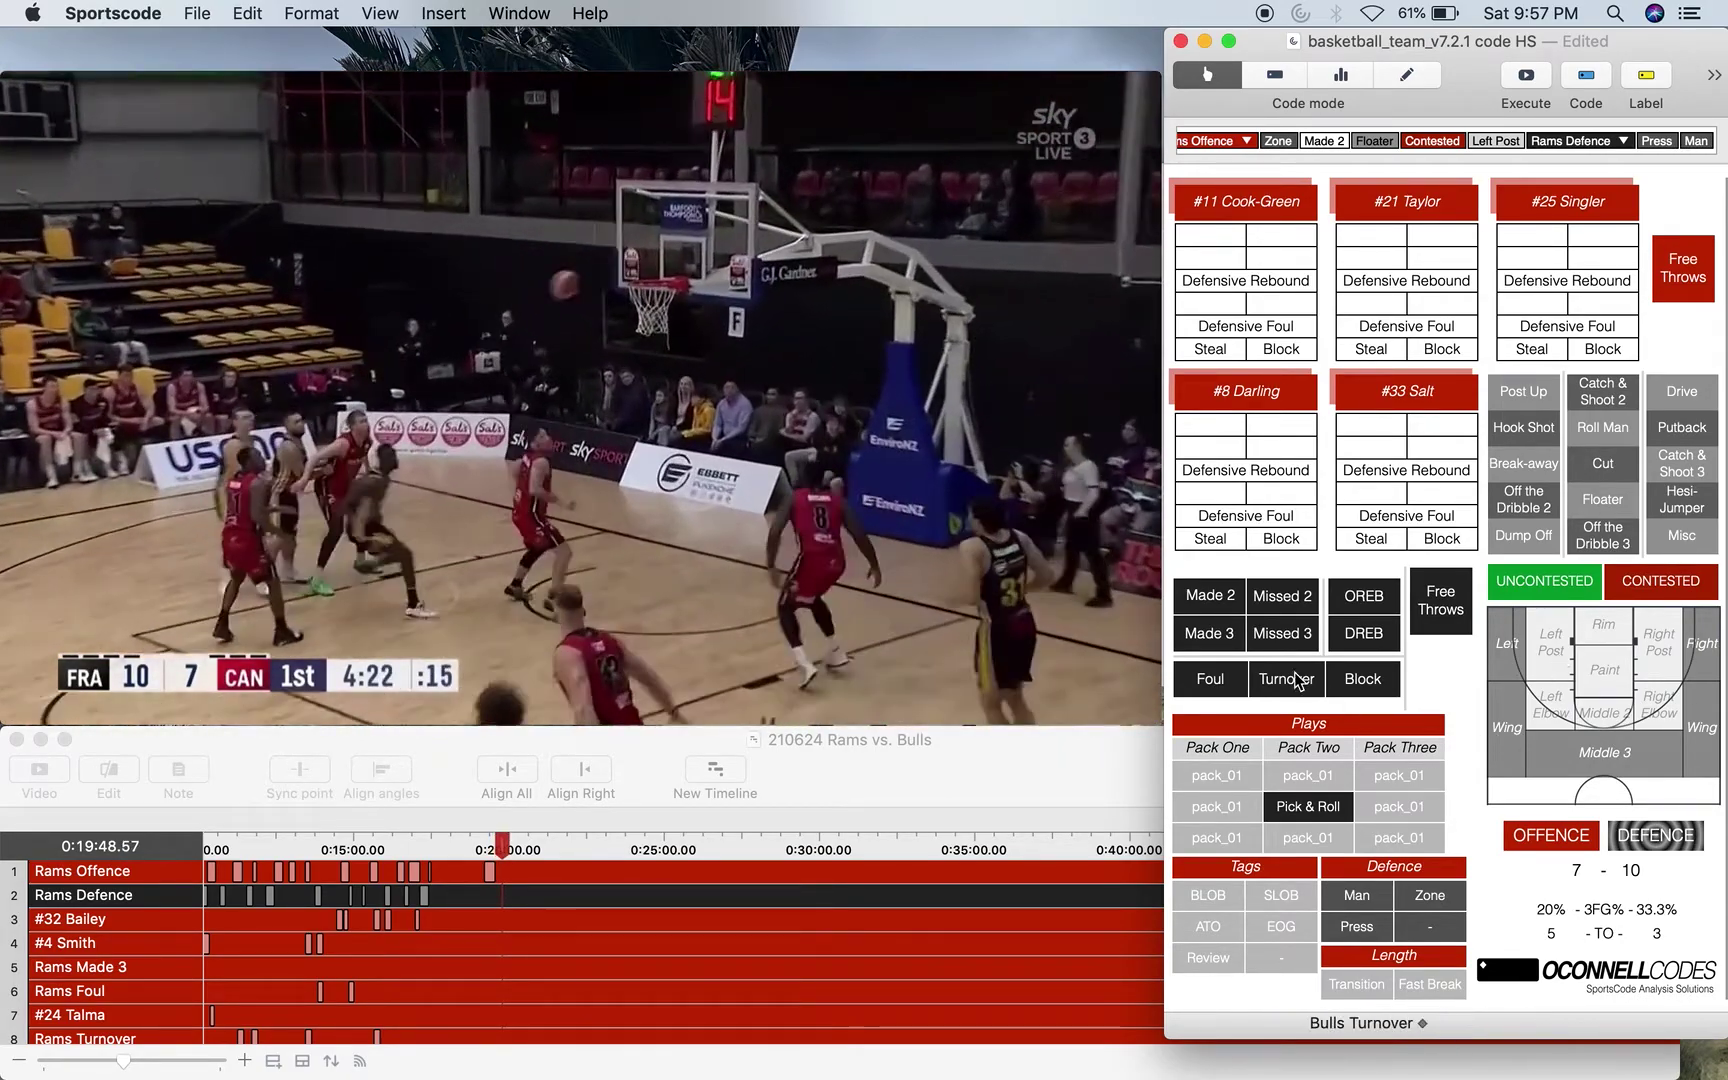
# Record a Bulls Missed 3 as Off the Dribble 3, Contested, Right Wing, with a Defensive Rebound for #33.
pyautogui.click(1282, 633)
pyautogui.click(1634, 545)
pyautogui.click(1640, 582)
pyautogui.click(1708, 772)
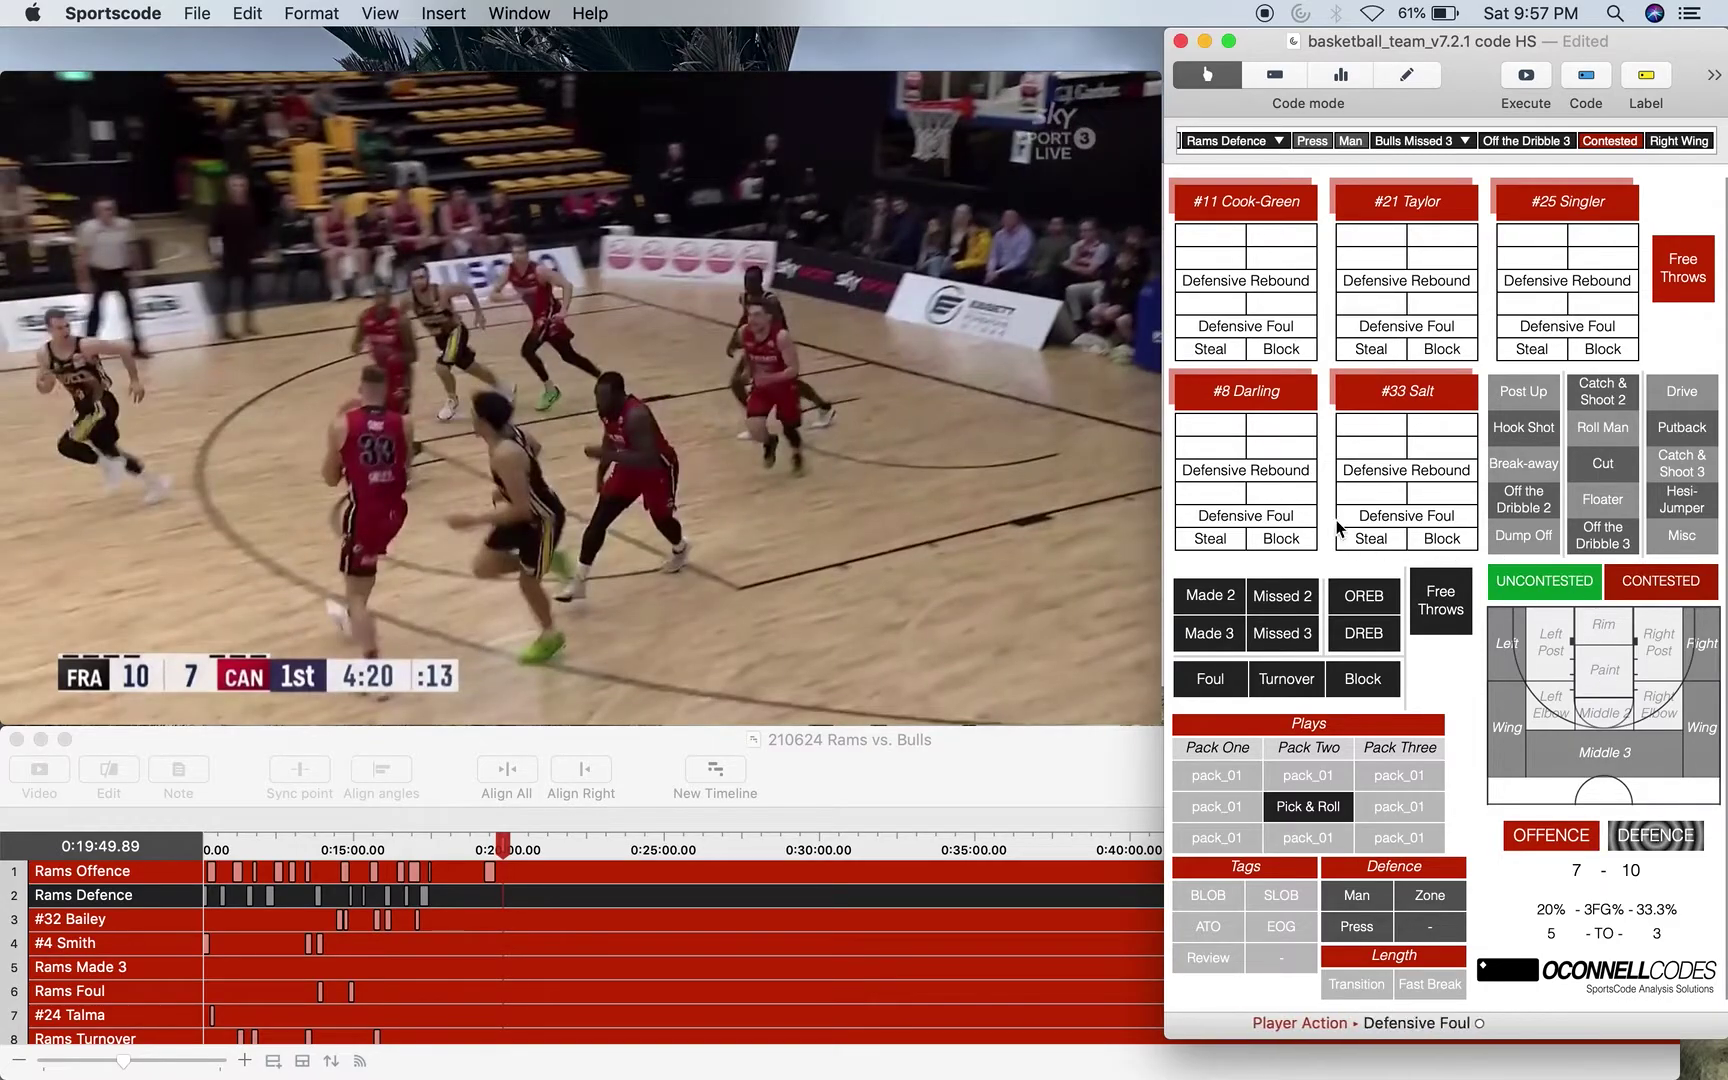
pyautogui.click(1378, 473)
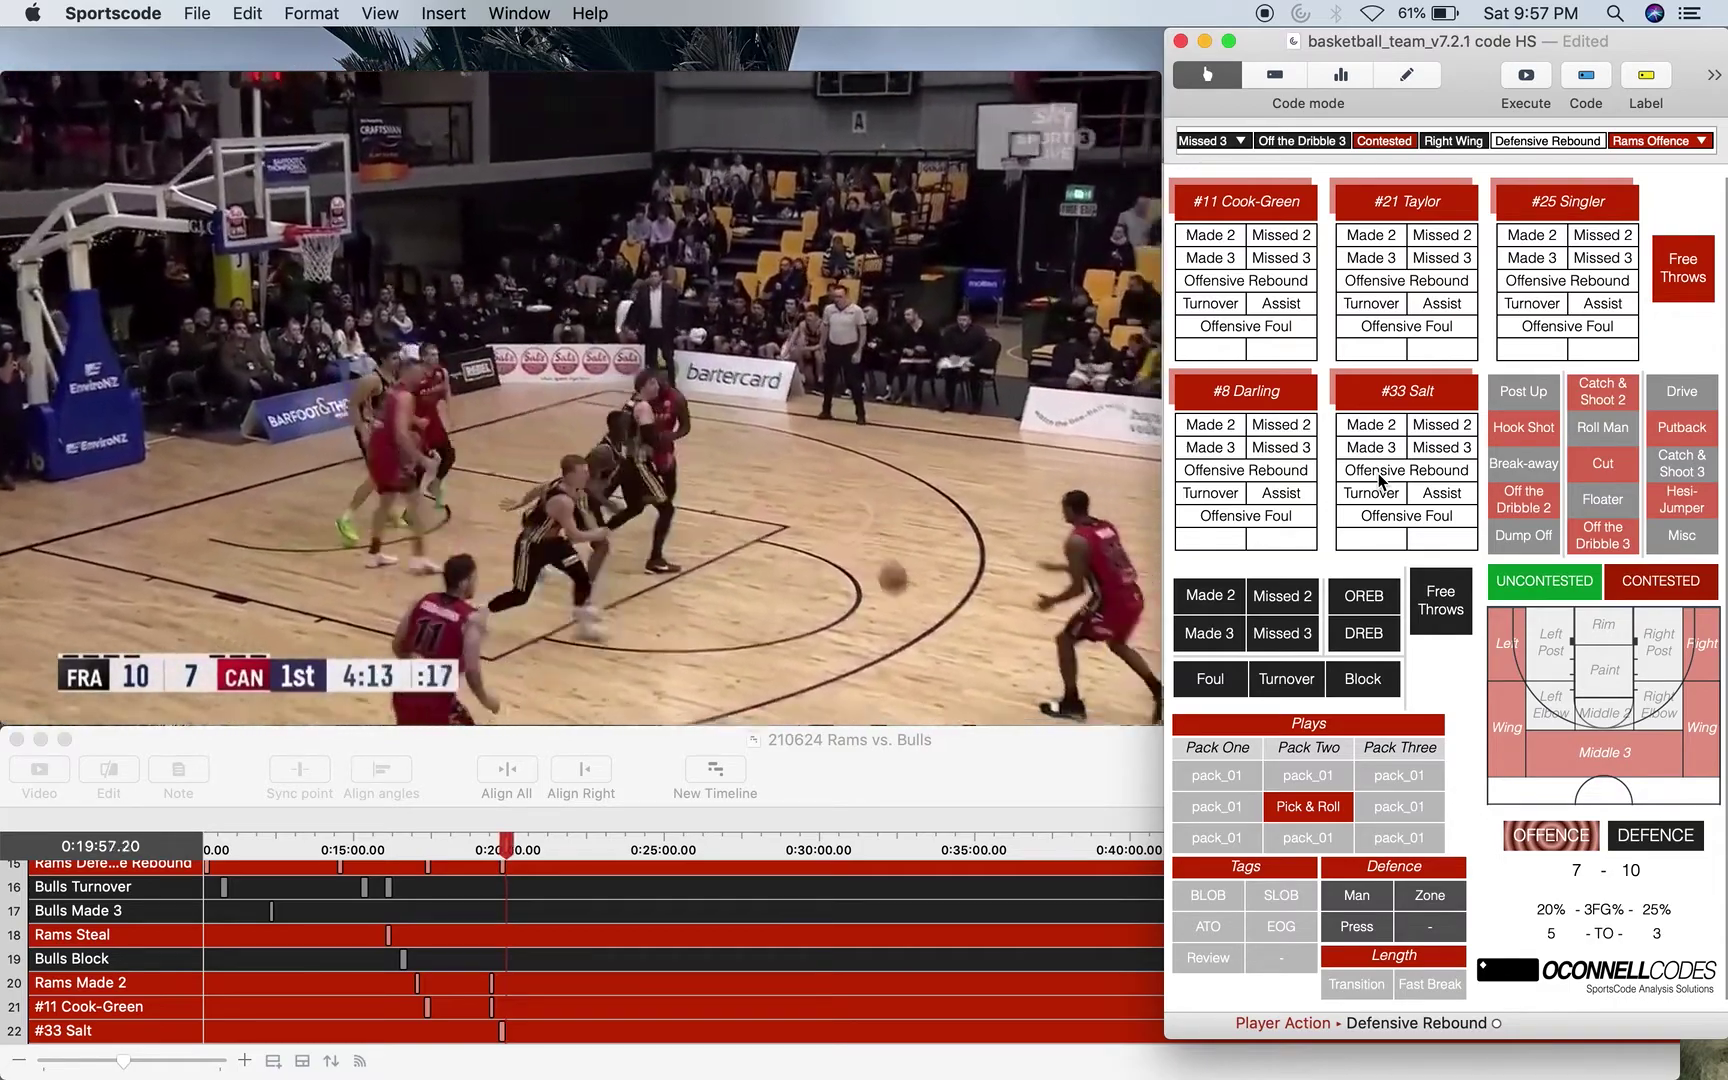
# Label the current Rams Offence possession as Man and record a Bulls Foul at the whistle.
pyautogui.press('m')
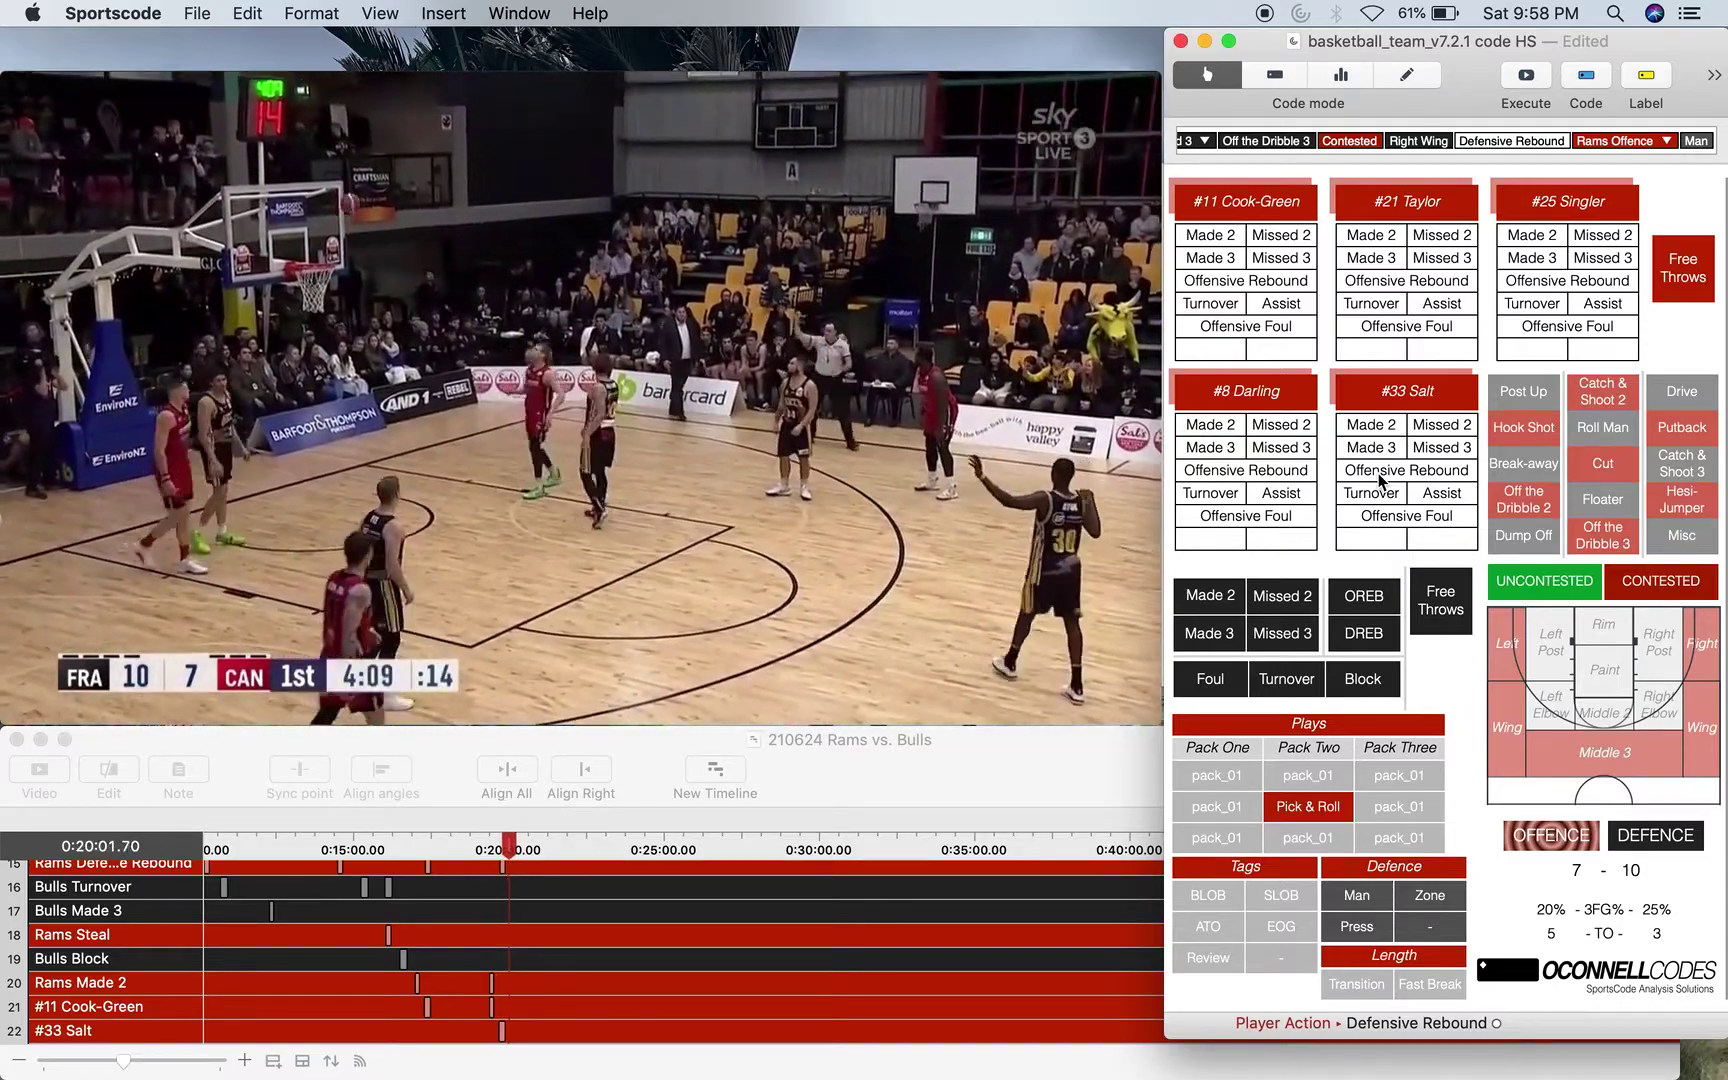
pyautogui.press('Left')
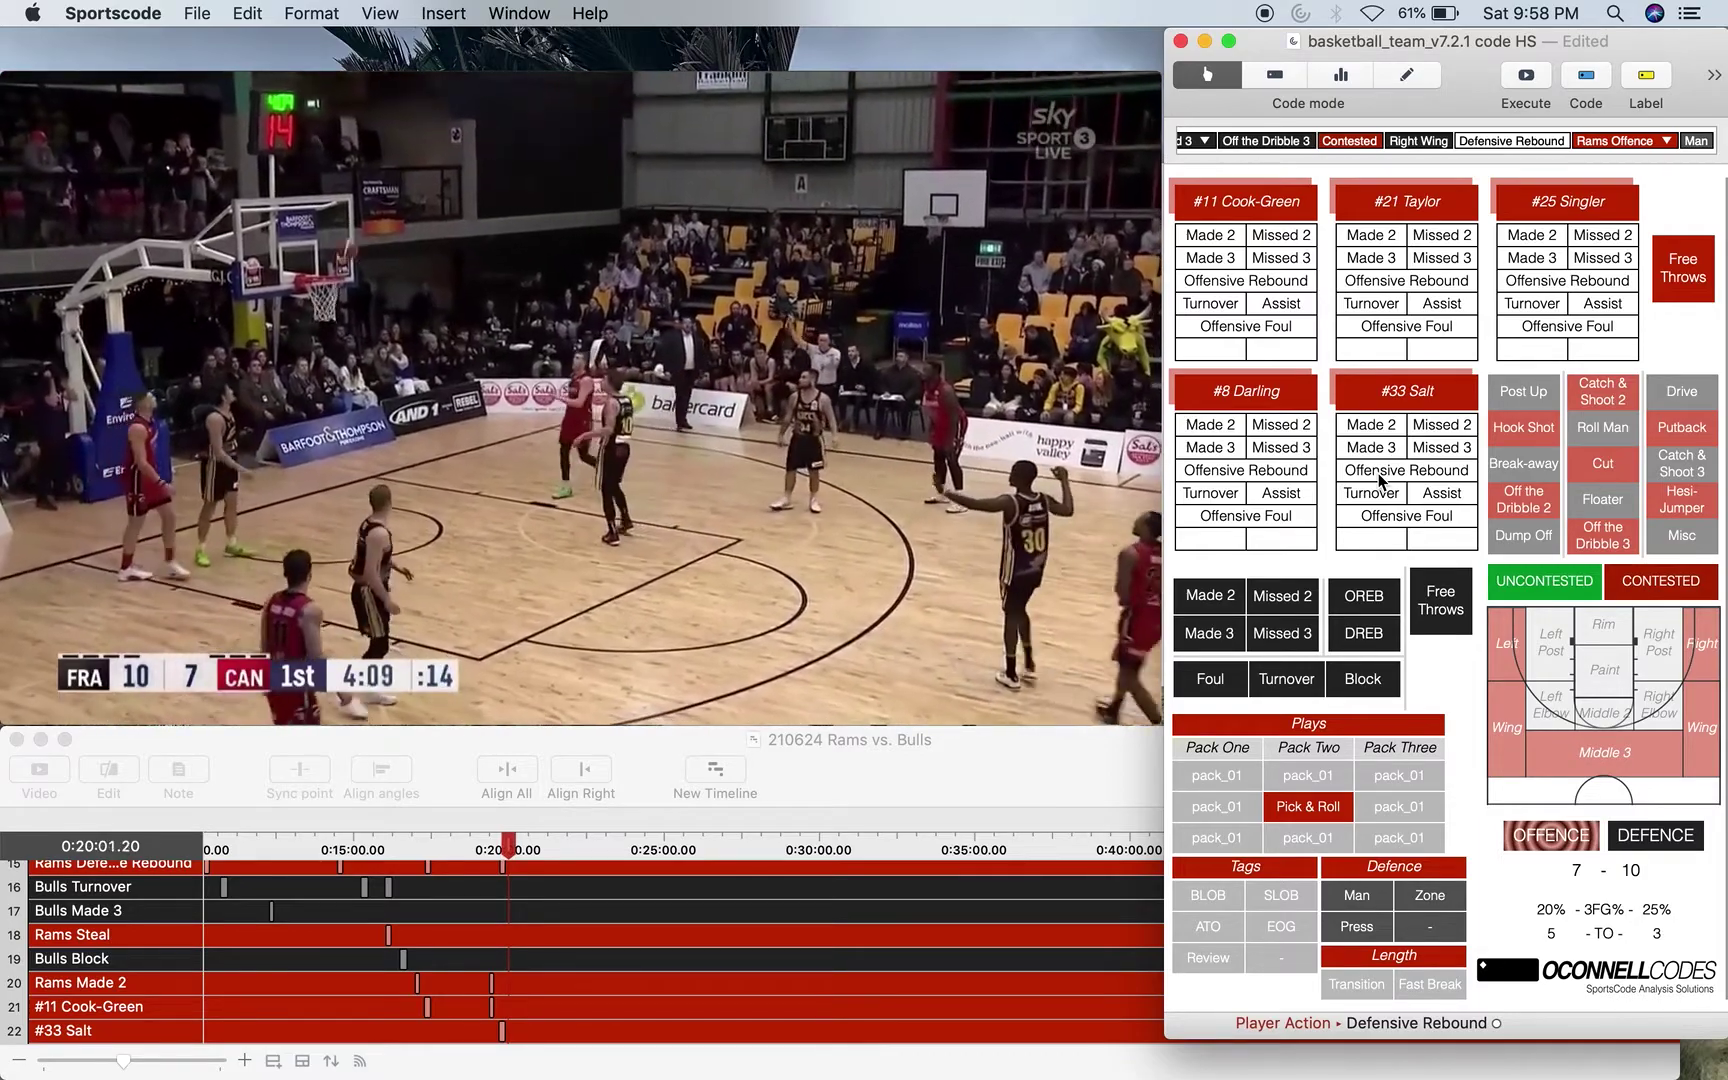
pyautogui.click(1310, 682)
pyautogui.click(1236, 688)
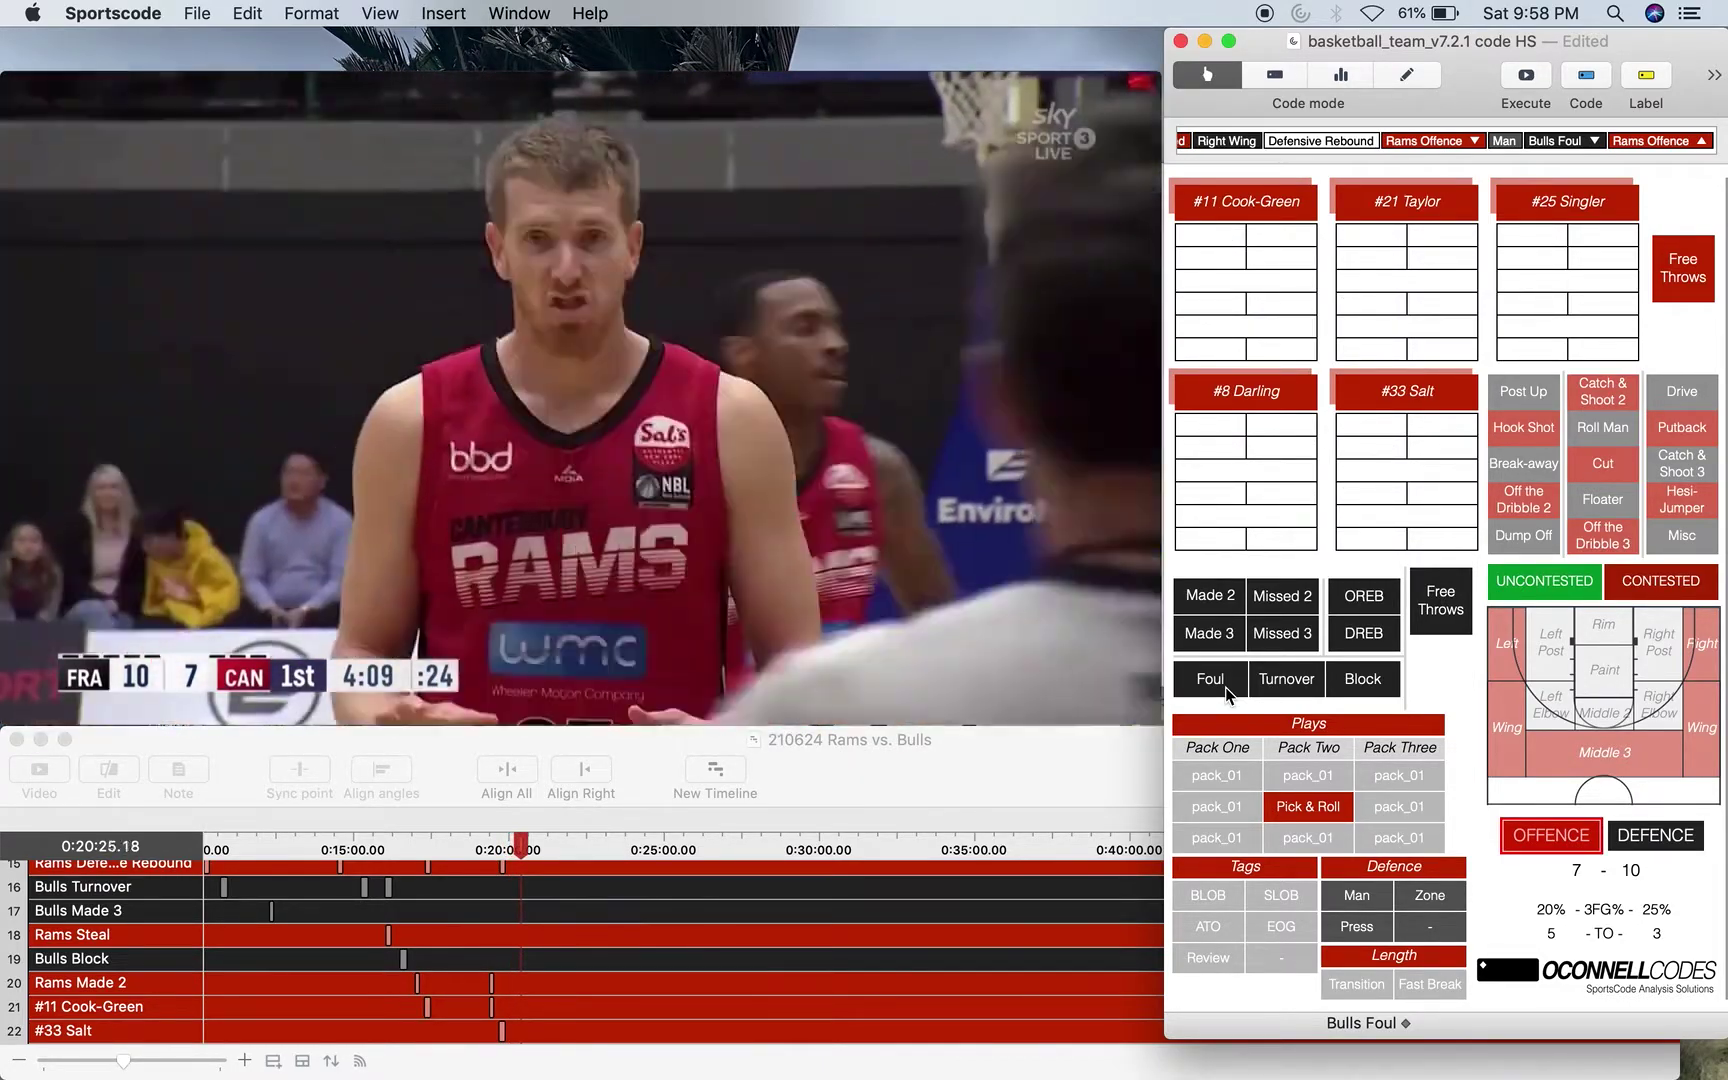
# Play on to the free throws and log +1 from 2A for #25 with a Bulls defensive rebound, executing the entry.
pyautogui.press('Left')
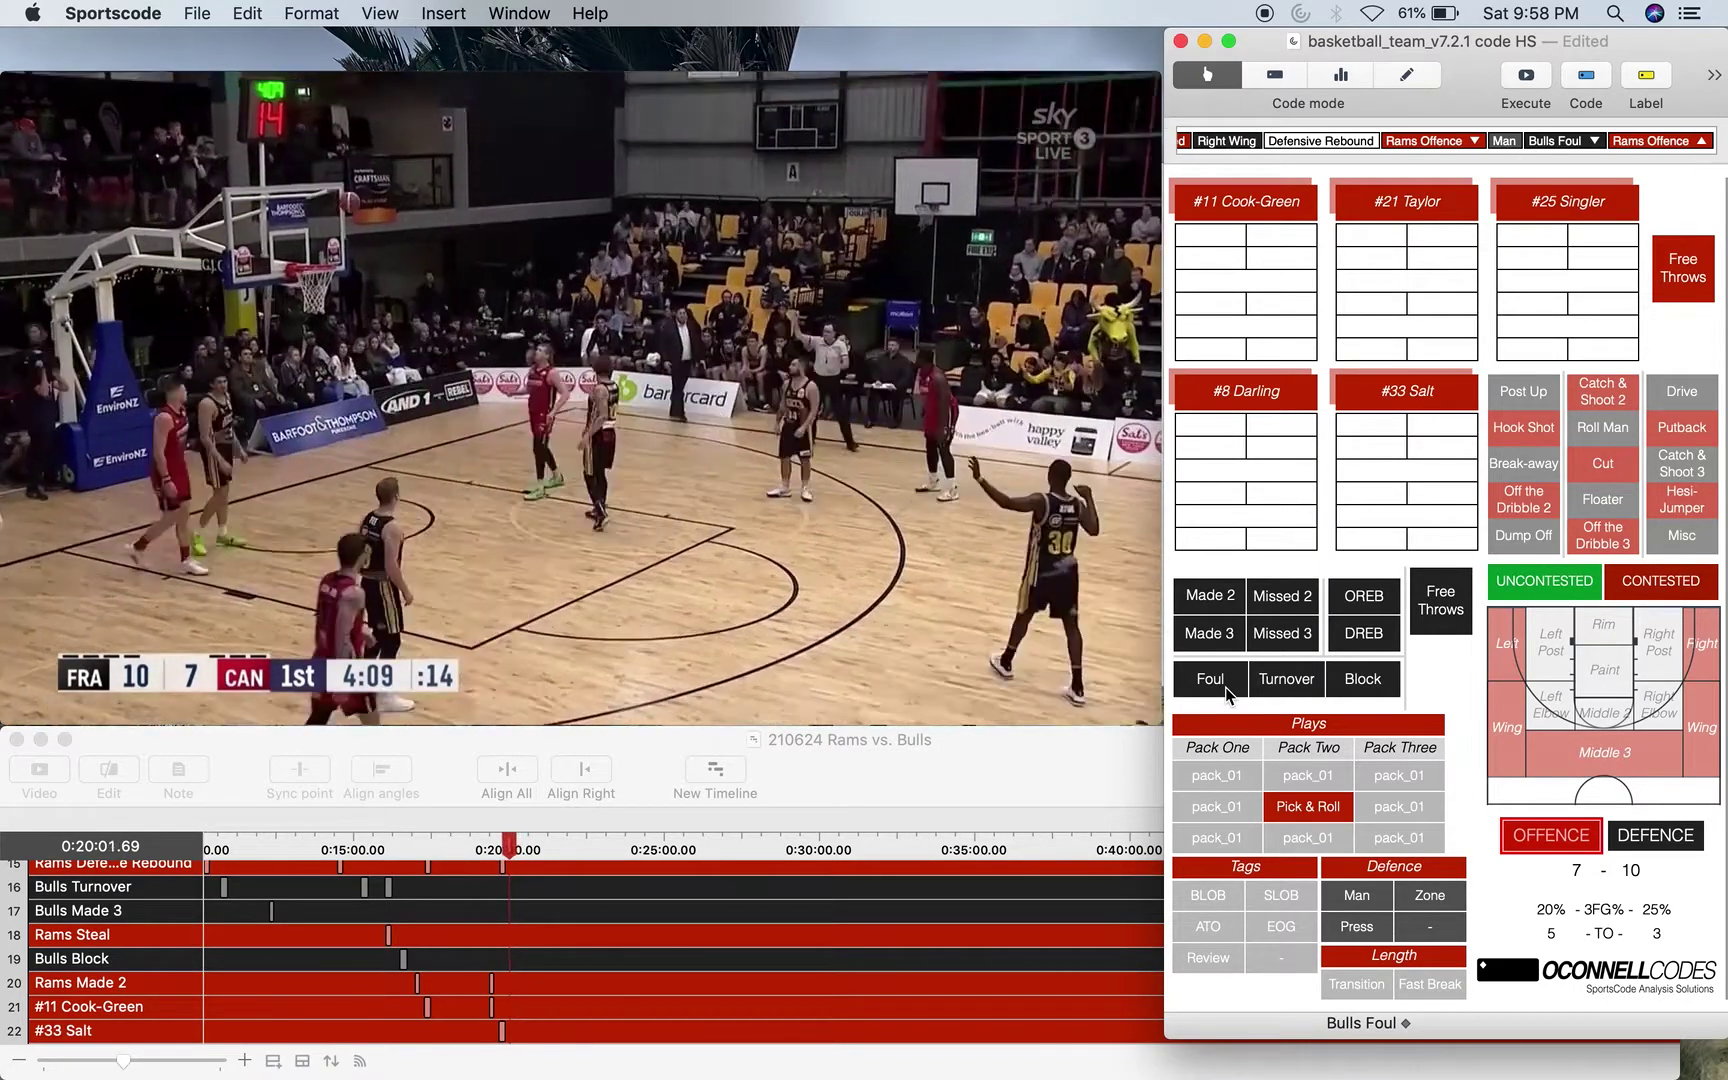
pyautogui.press('space')
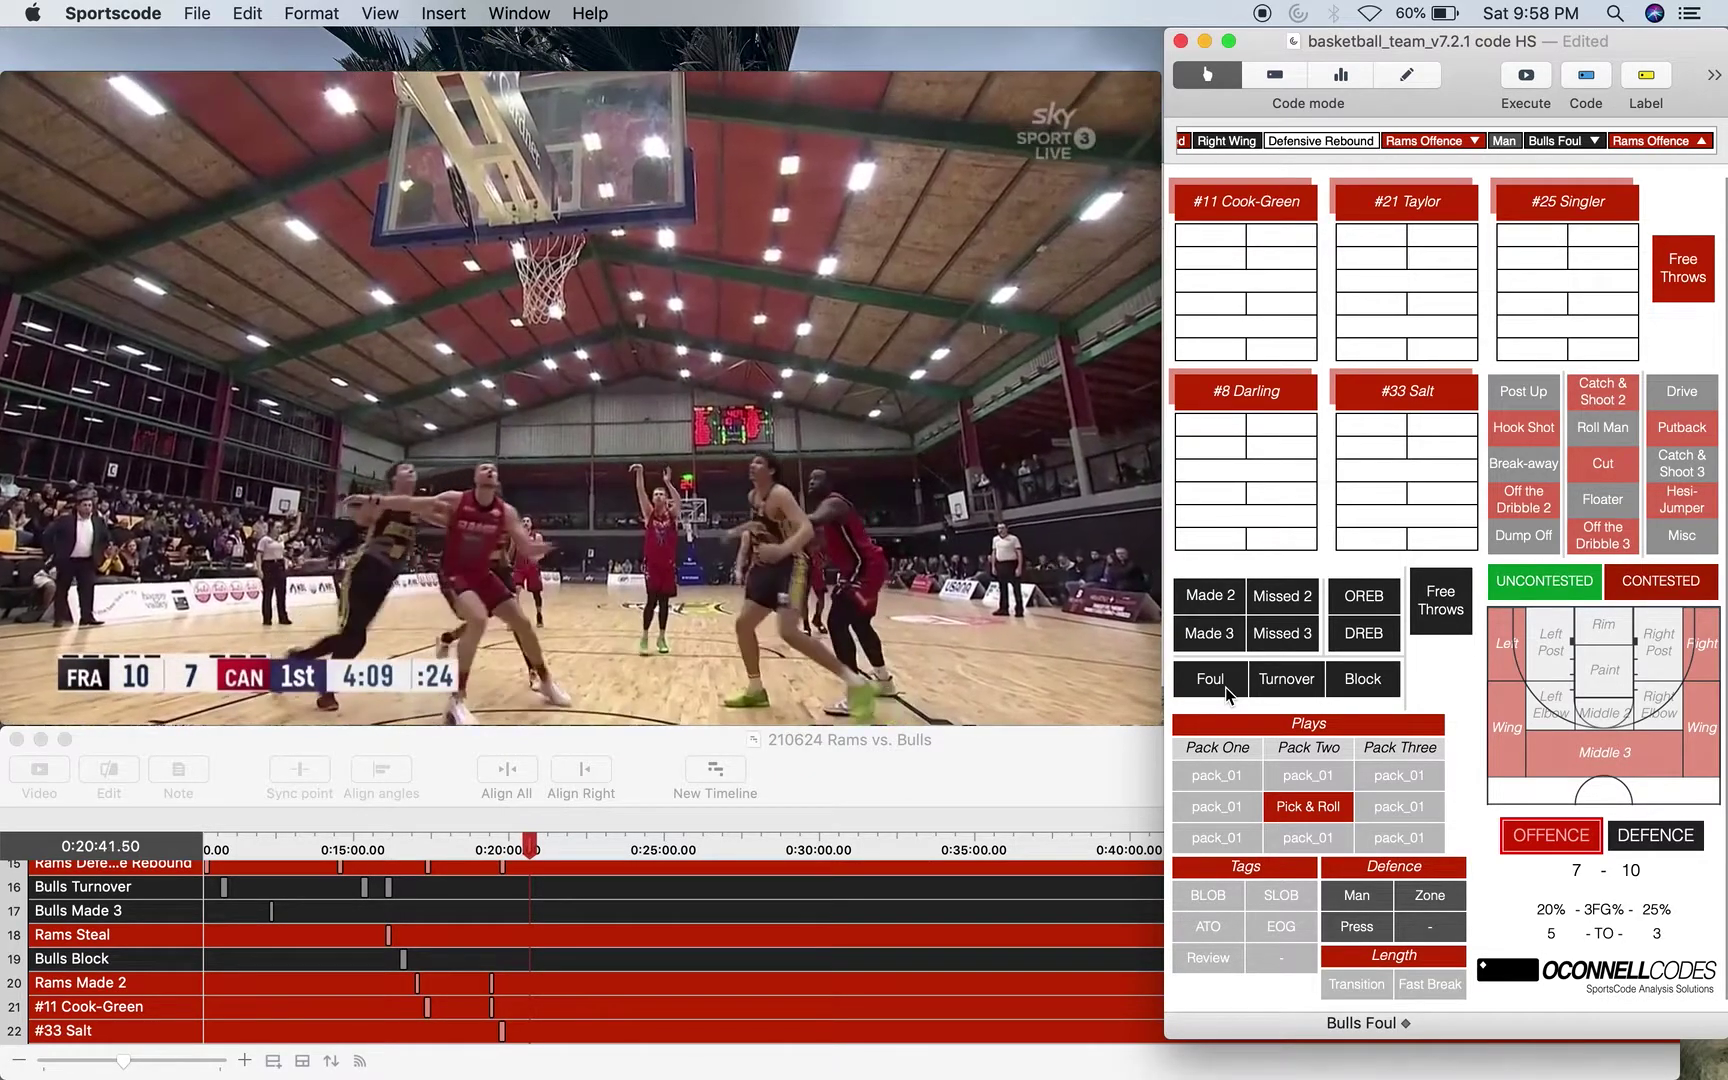
pyautogui.click(1684, 270)
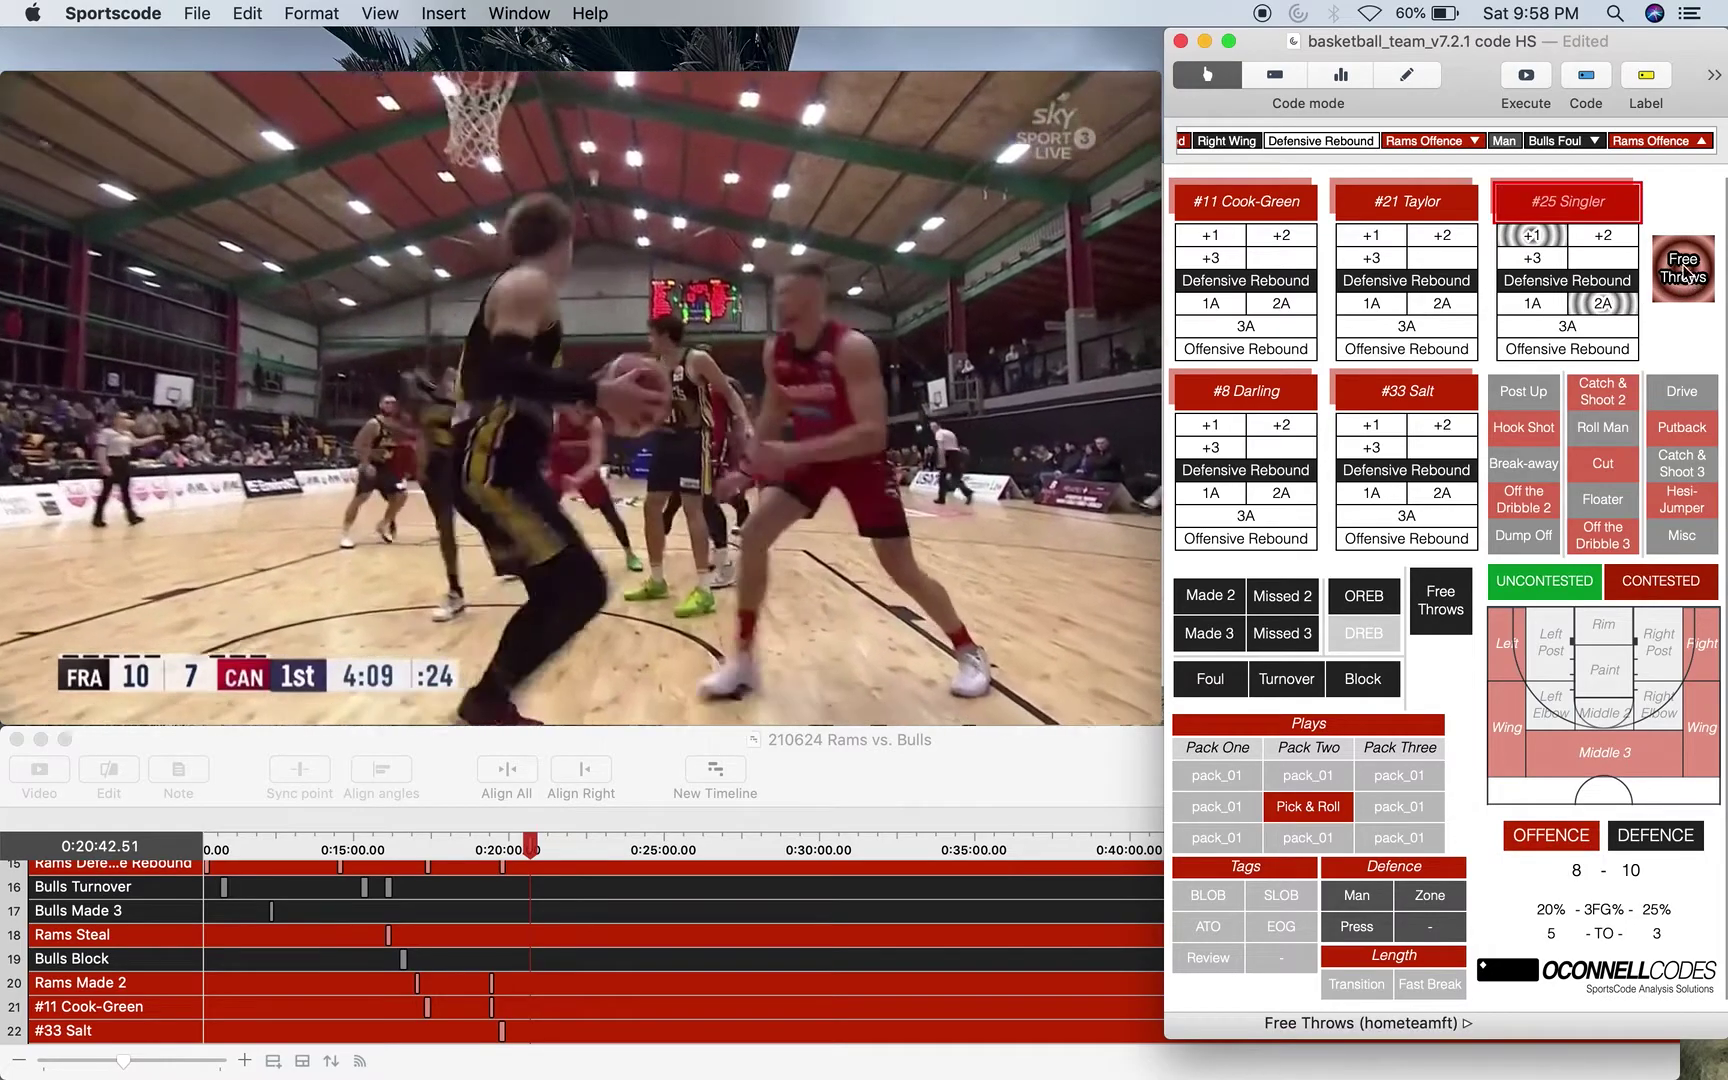
pyautogui.click(1522, 80)
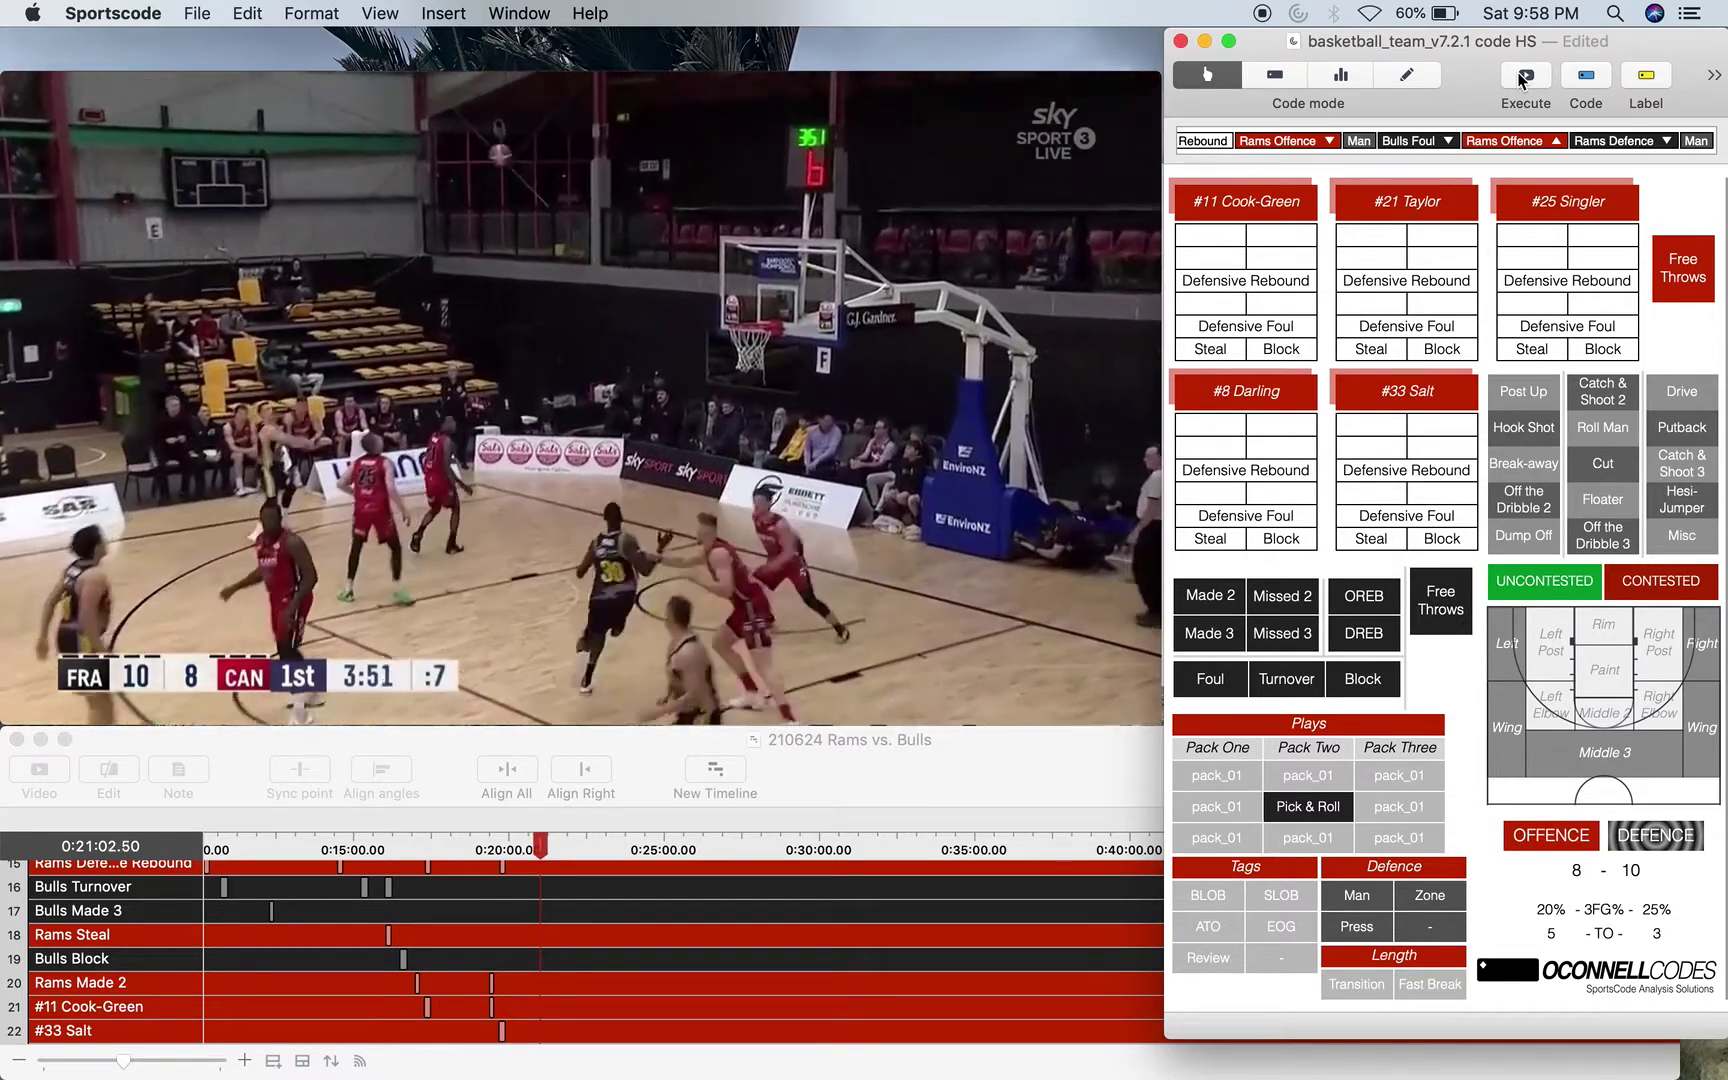
# Record a Bulls Missed 3 as Off the Dribble 3, Uncontested, Left Wing, and end the Rams Defence possession.
pyautogui.click(1282, 633)
pyautogui.click(1603, 535)
pyautogui.click(1560, 590)
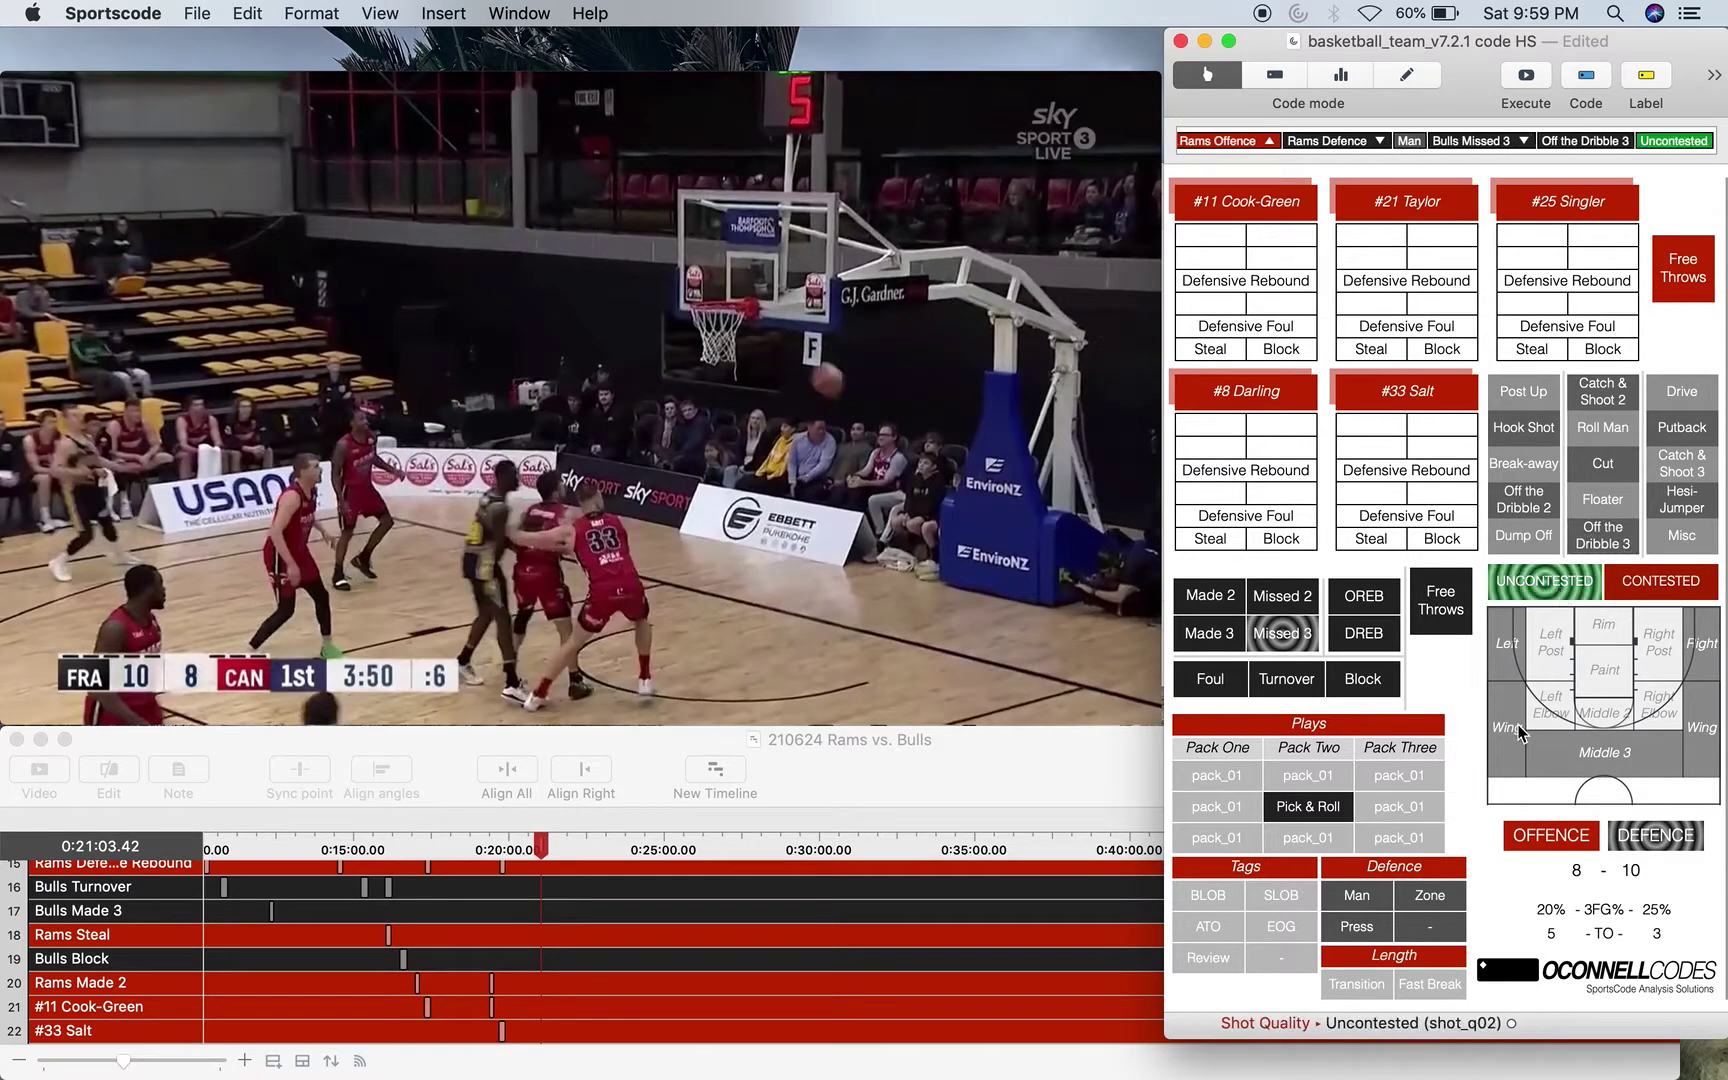
pyautogui.click(1516, 730)
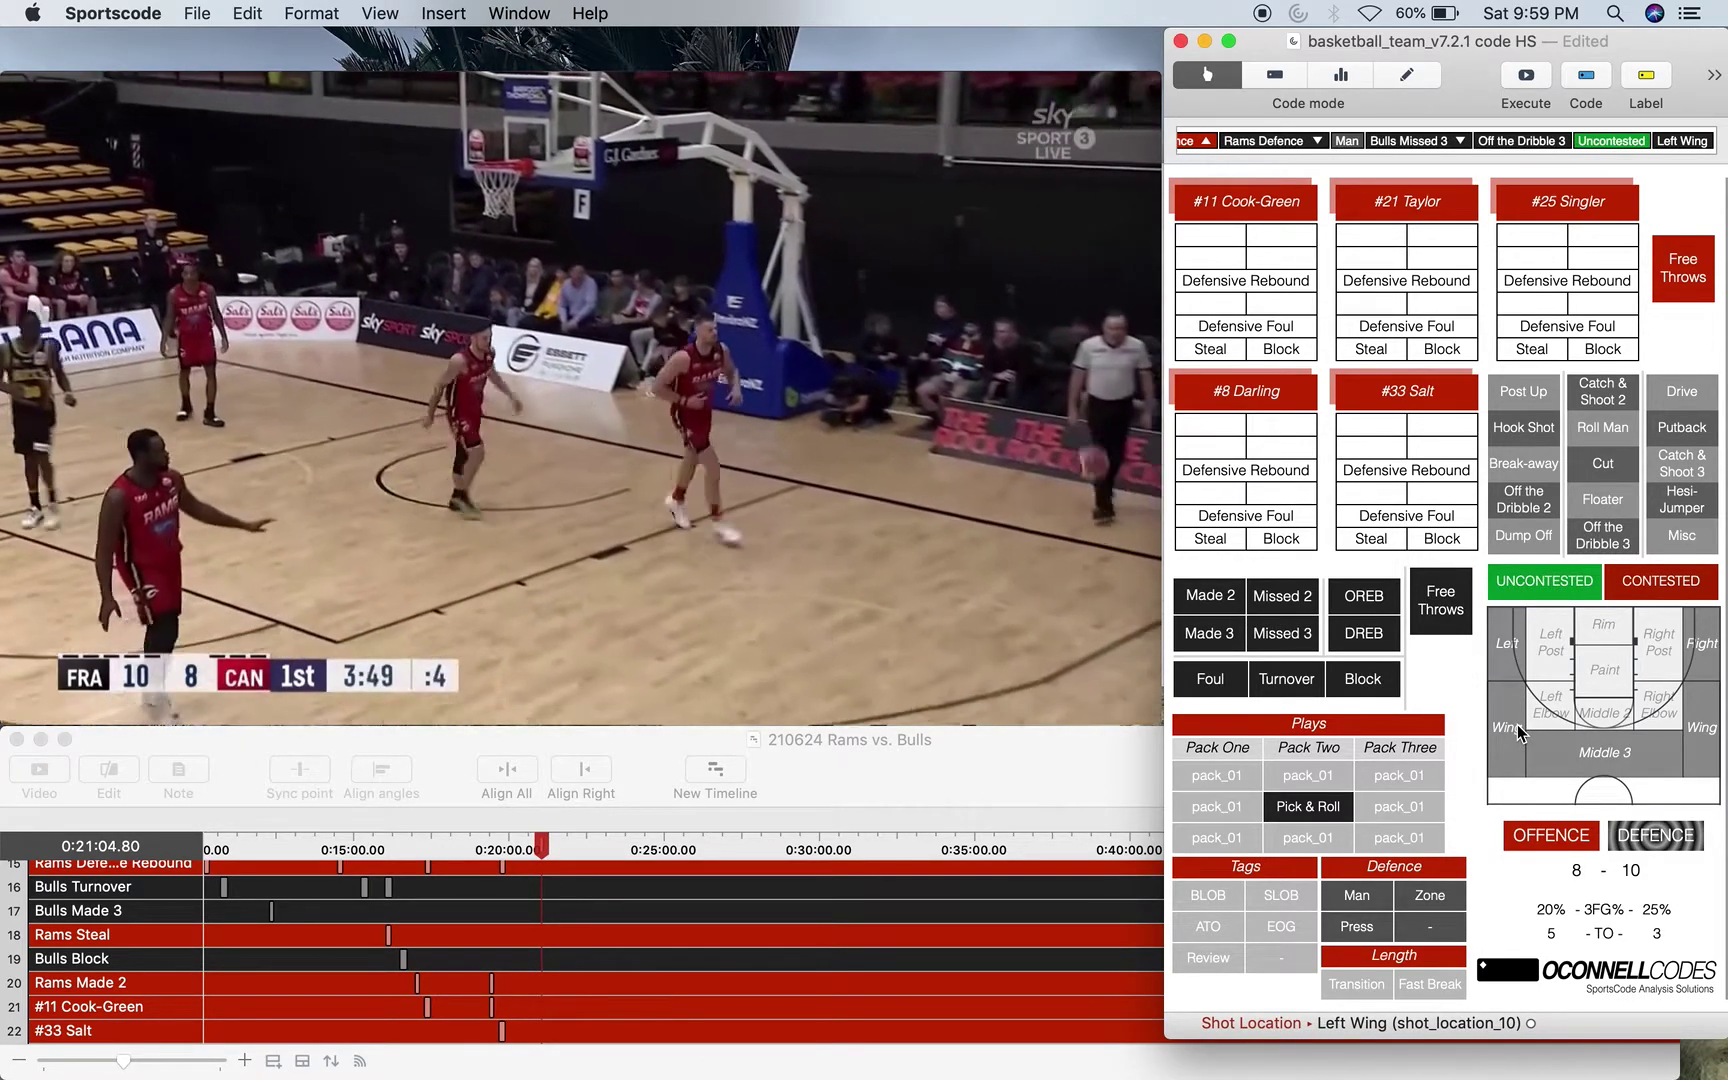
pyautogui.press('d')
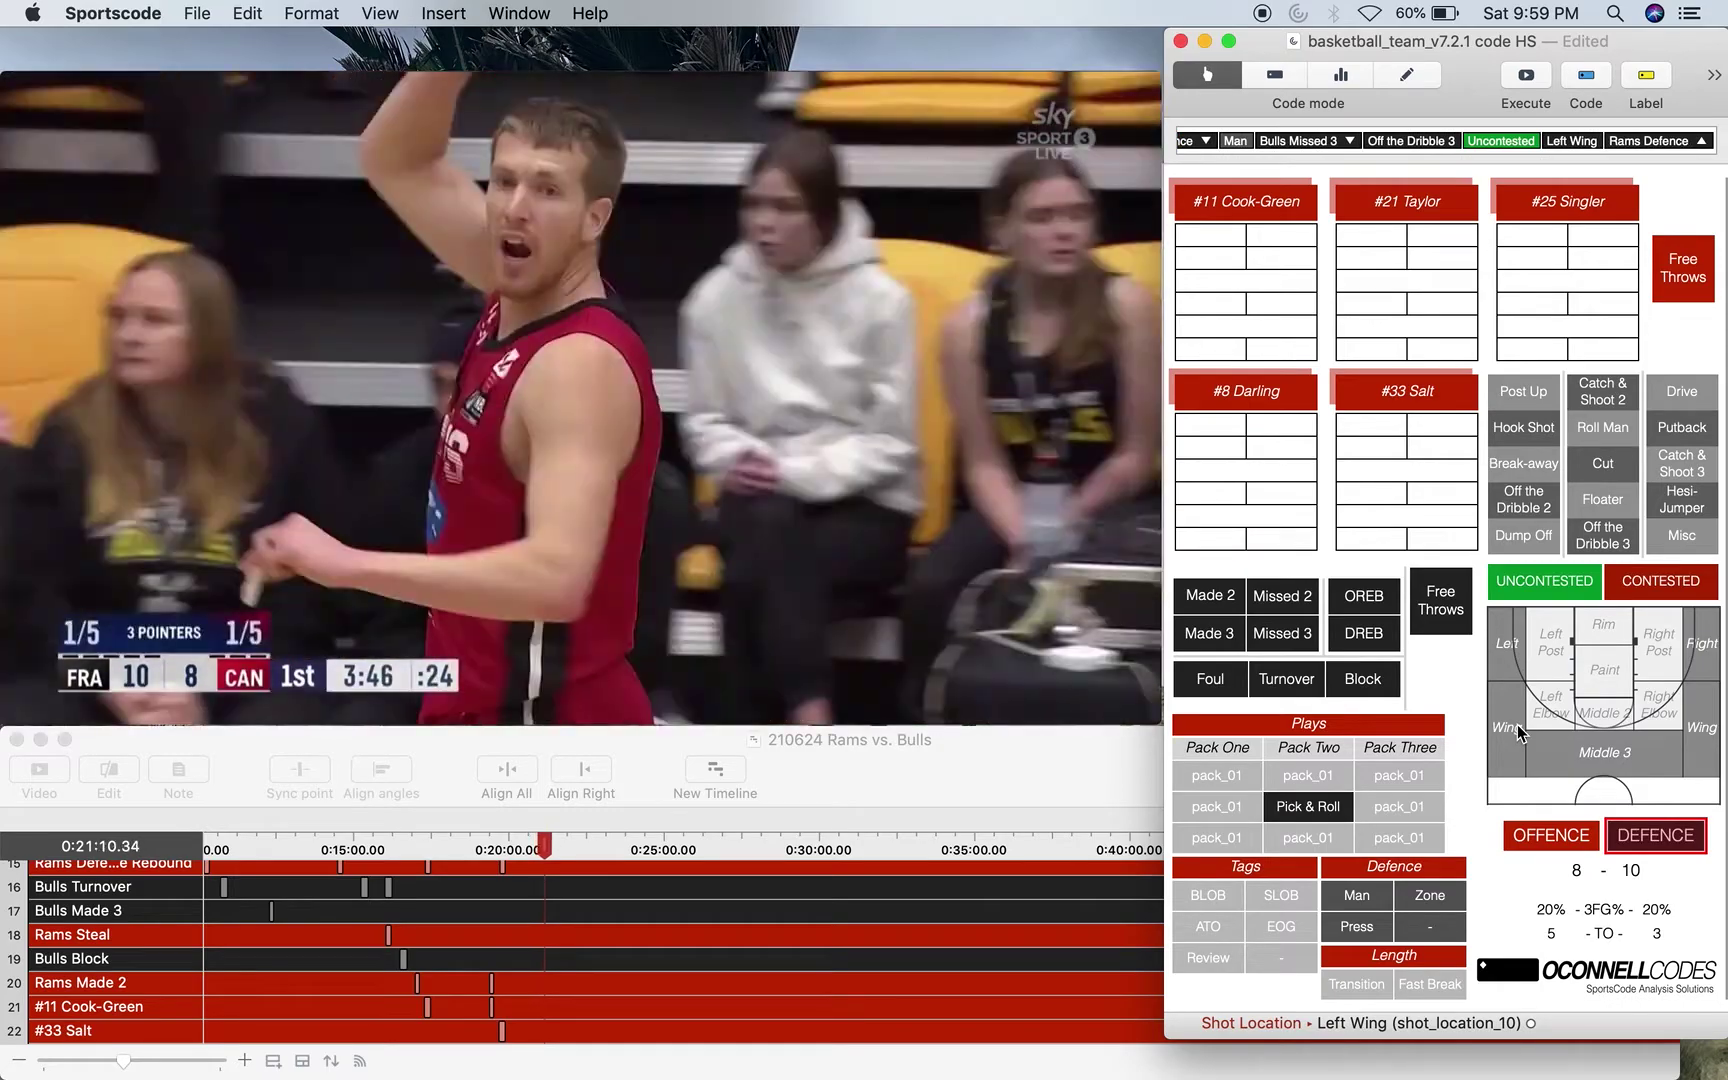
# Code a Rams Offence possession against Zone, with #33's Missed 2 as Post Up, Going Left, Rim, and a Bulls defensive rebound.
pyautogui.press('o')
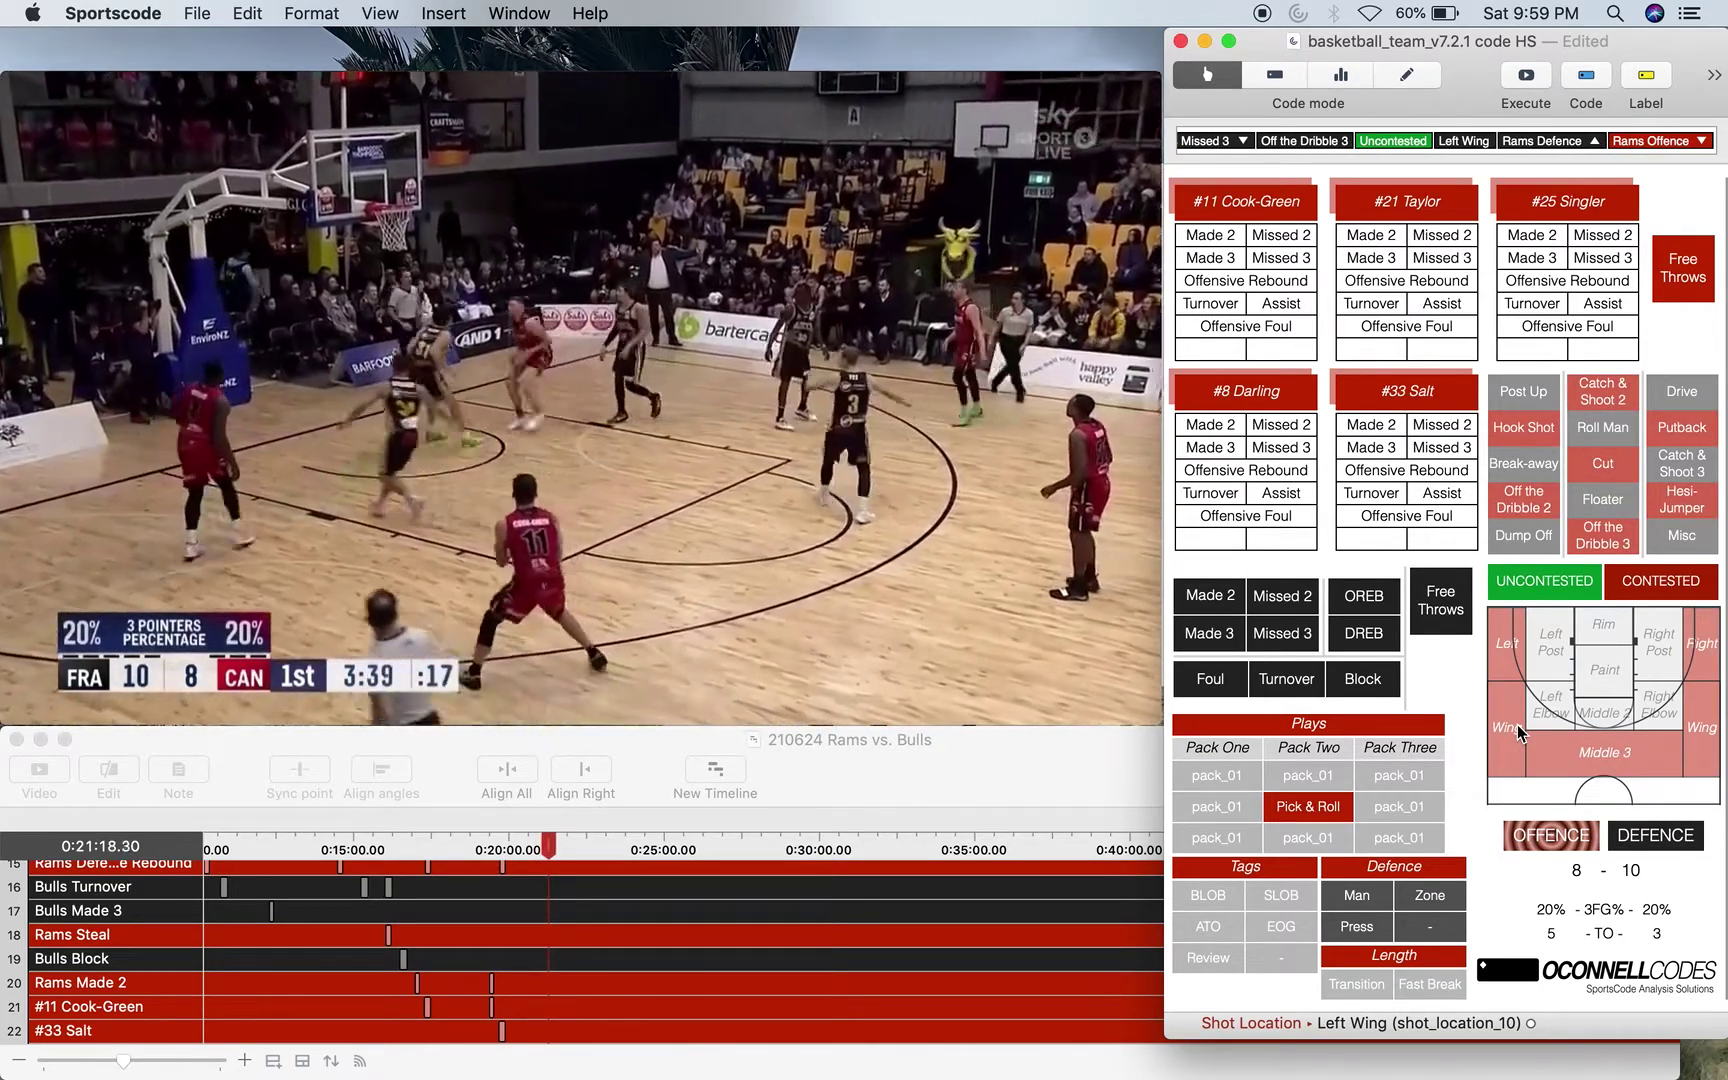
pyautogui.press('z')
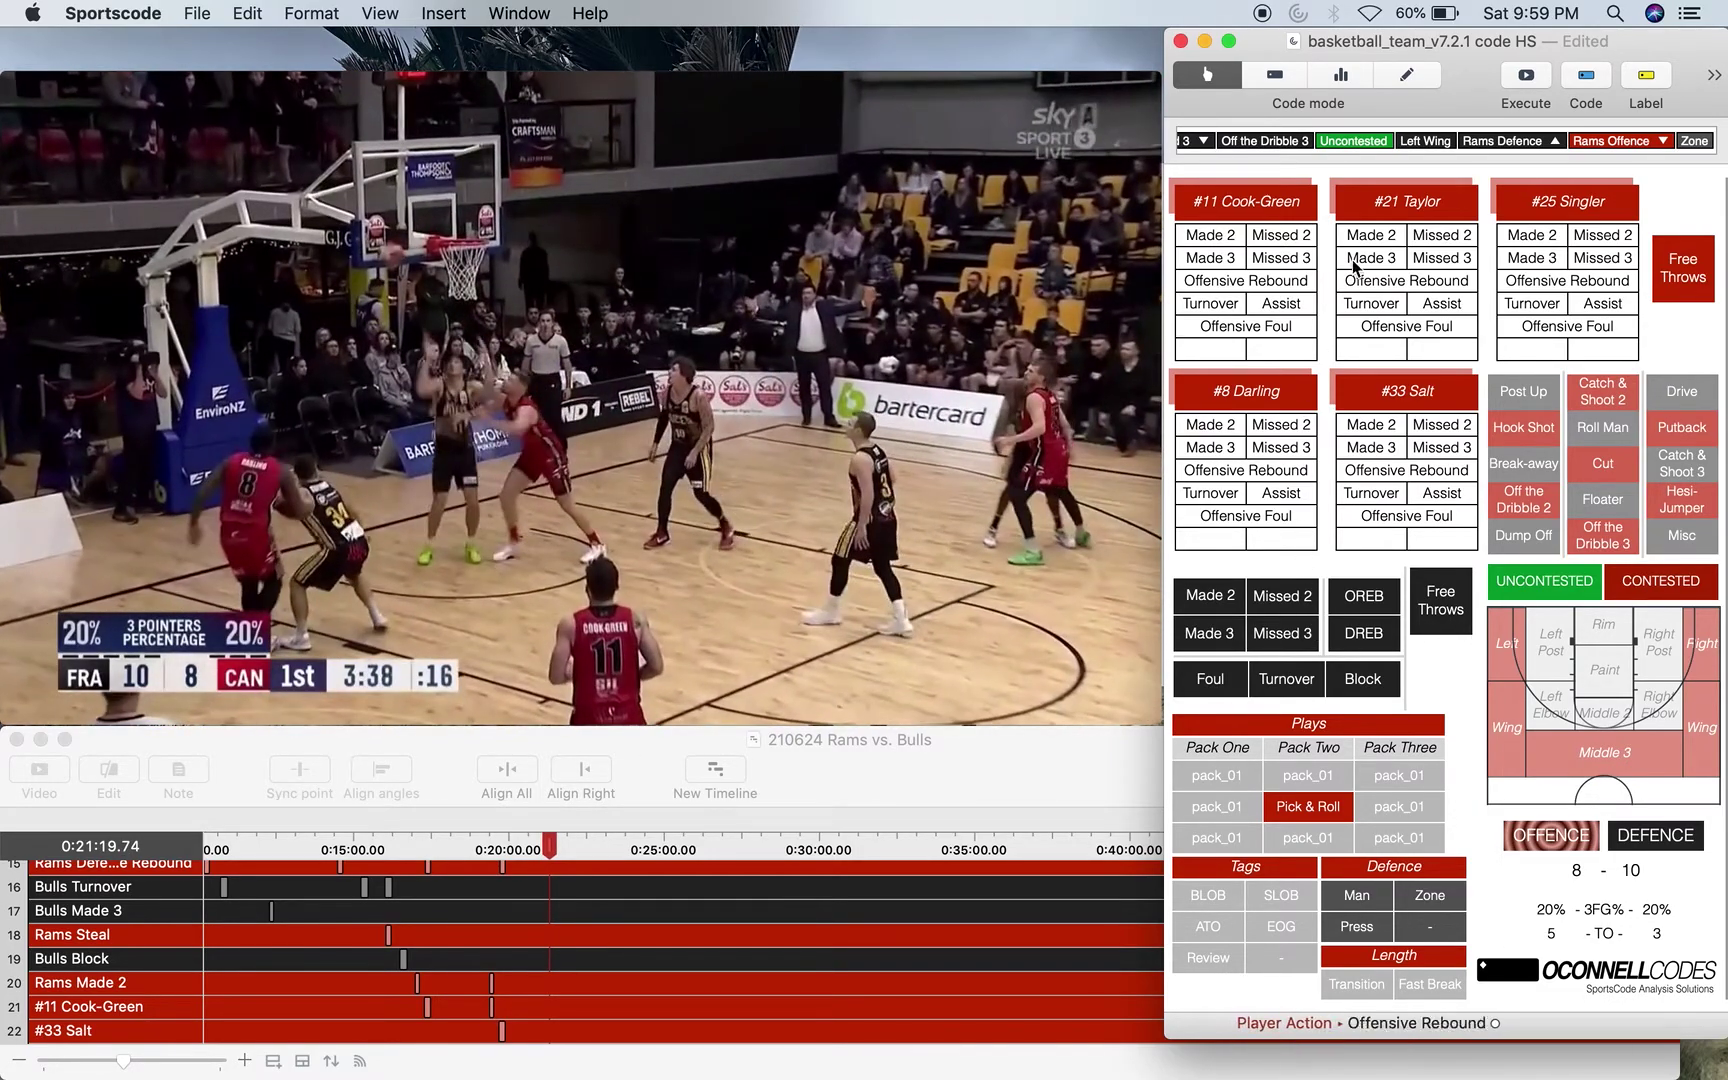
pyautogui.click(1453, 432)
pyautogui.click(1517, 400)
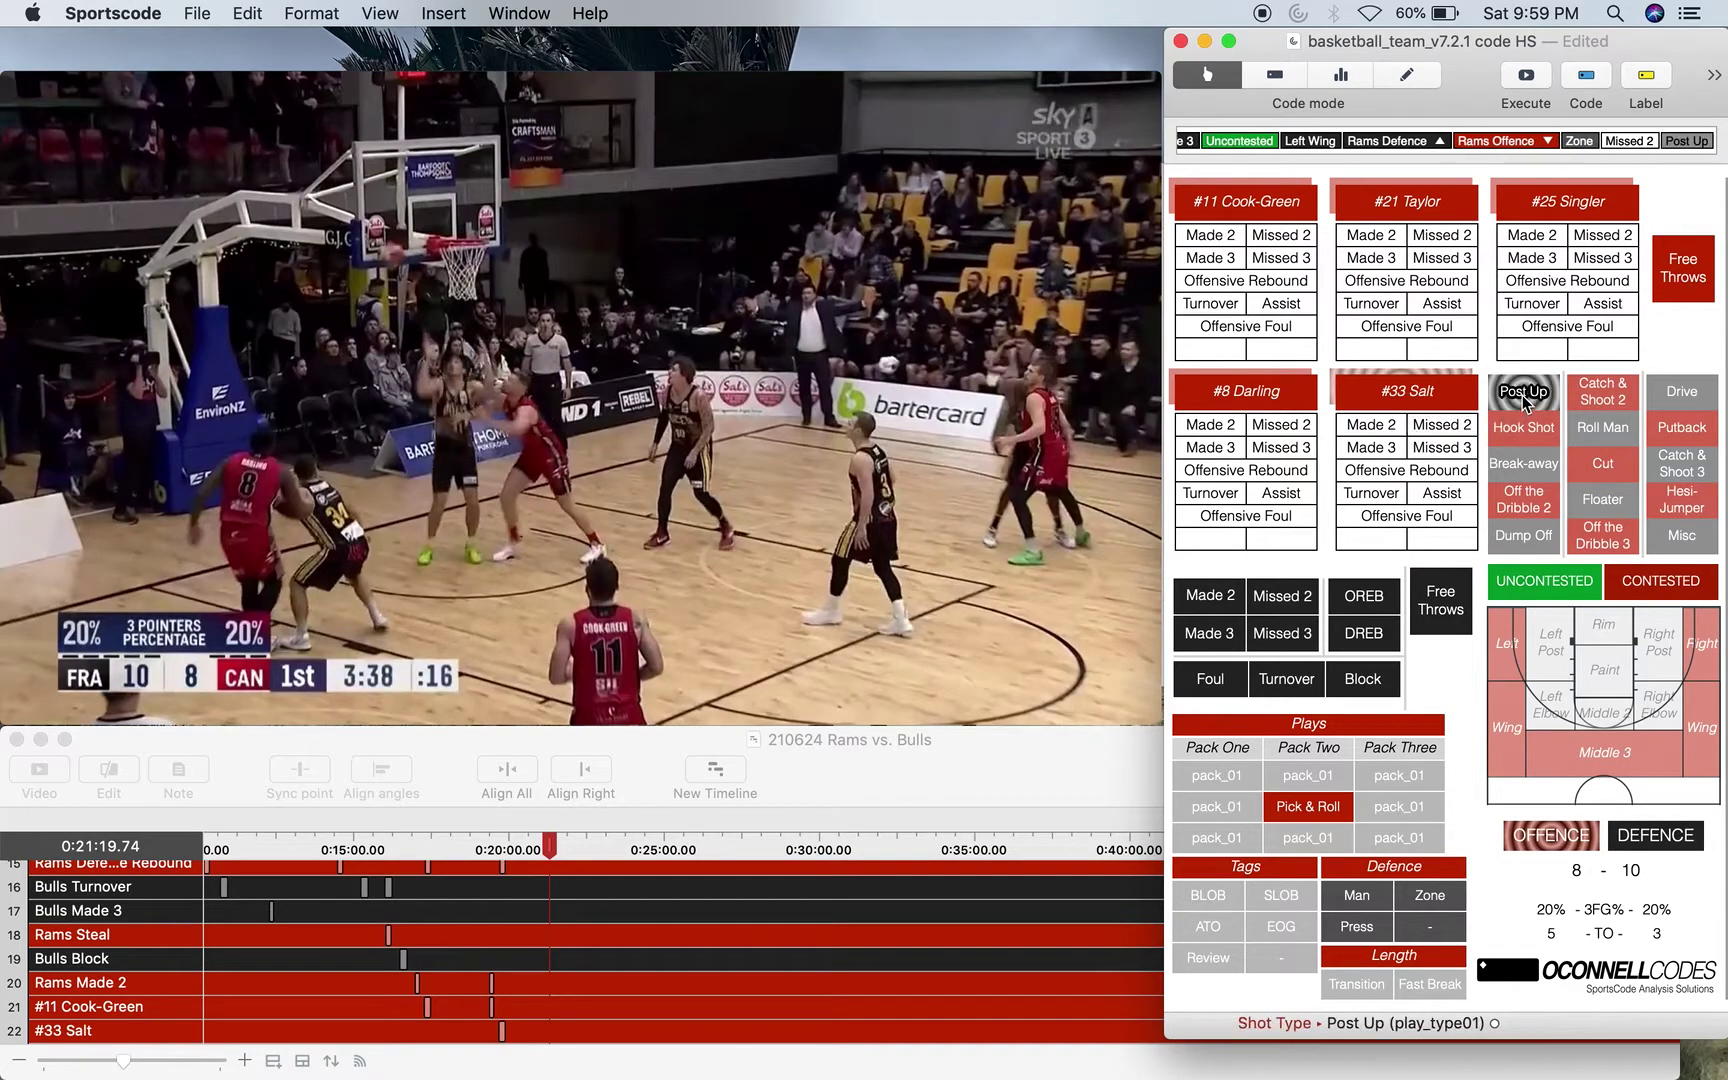
pyautogui.click(1564, 588)
pyautogui.click(1606, 626)
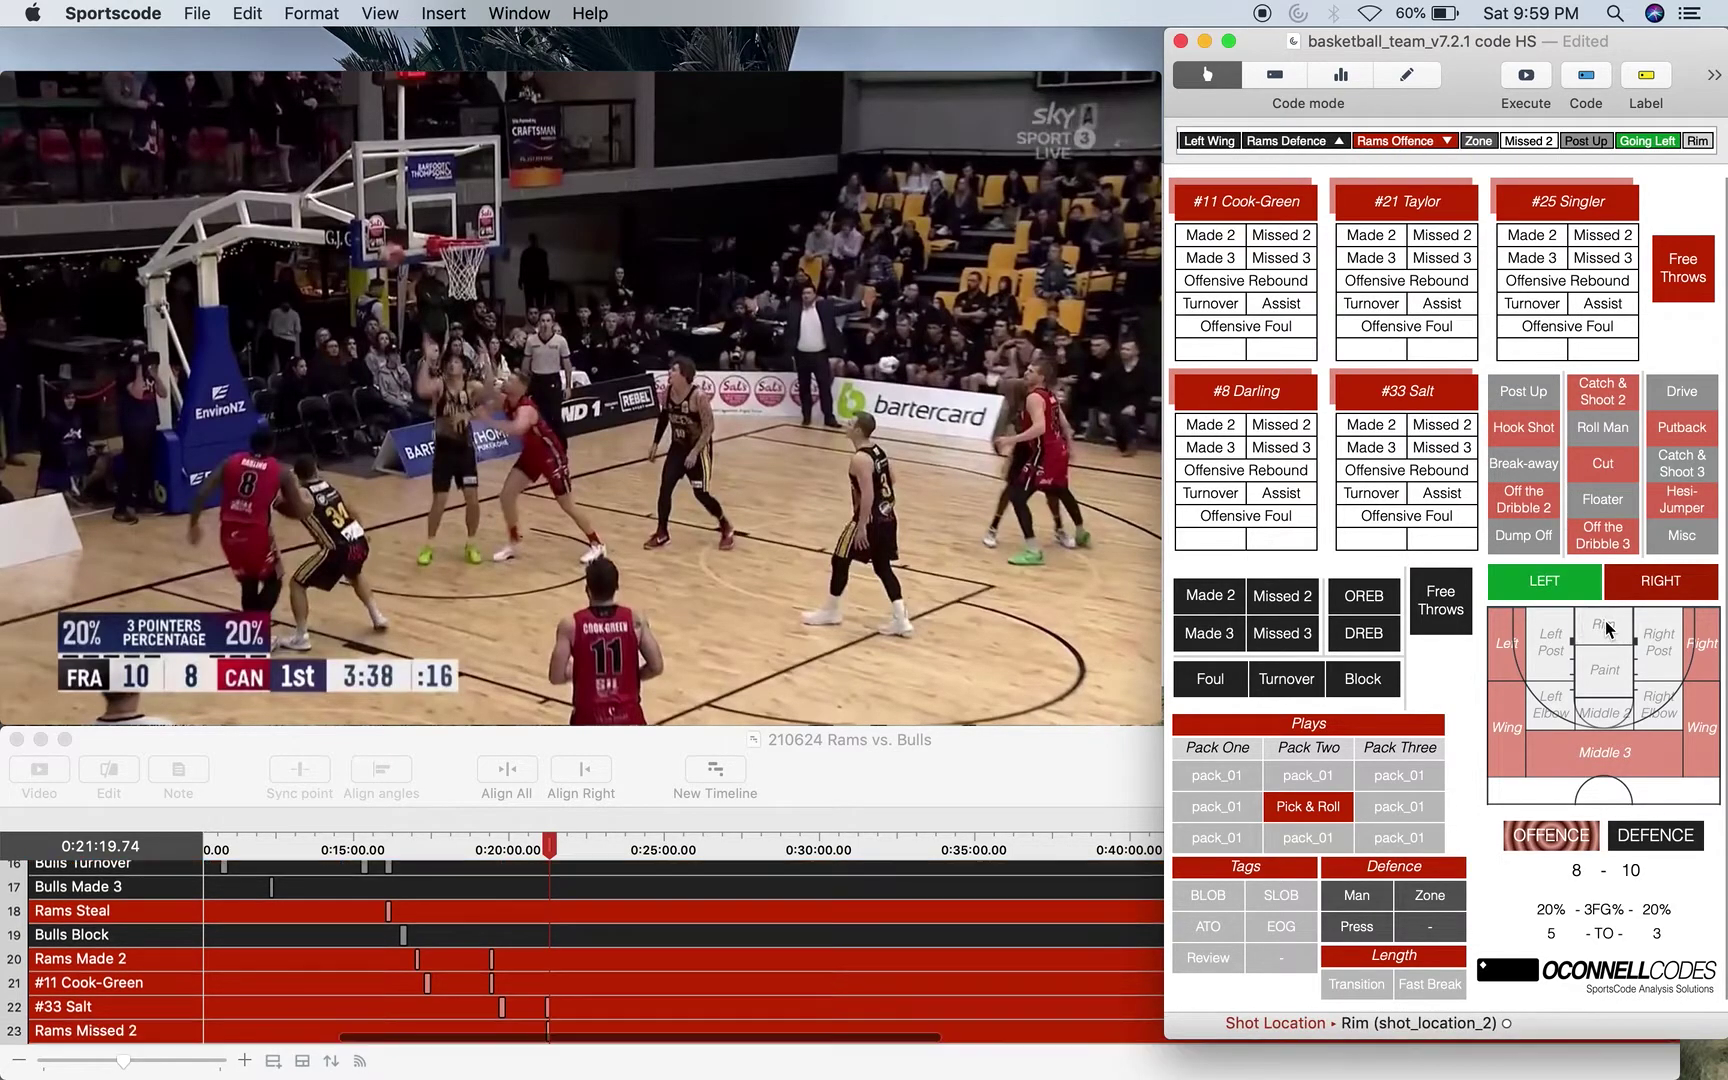
pyautogui.click(1364, 633)
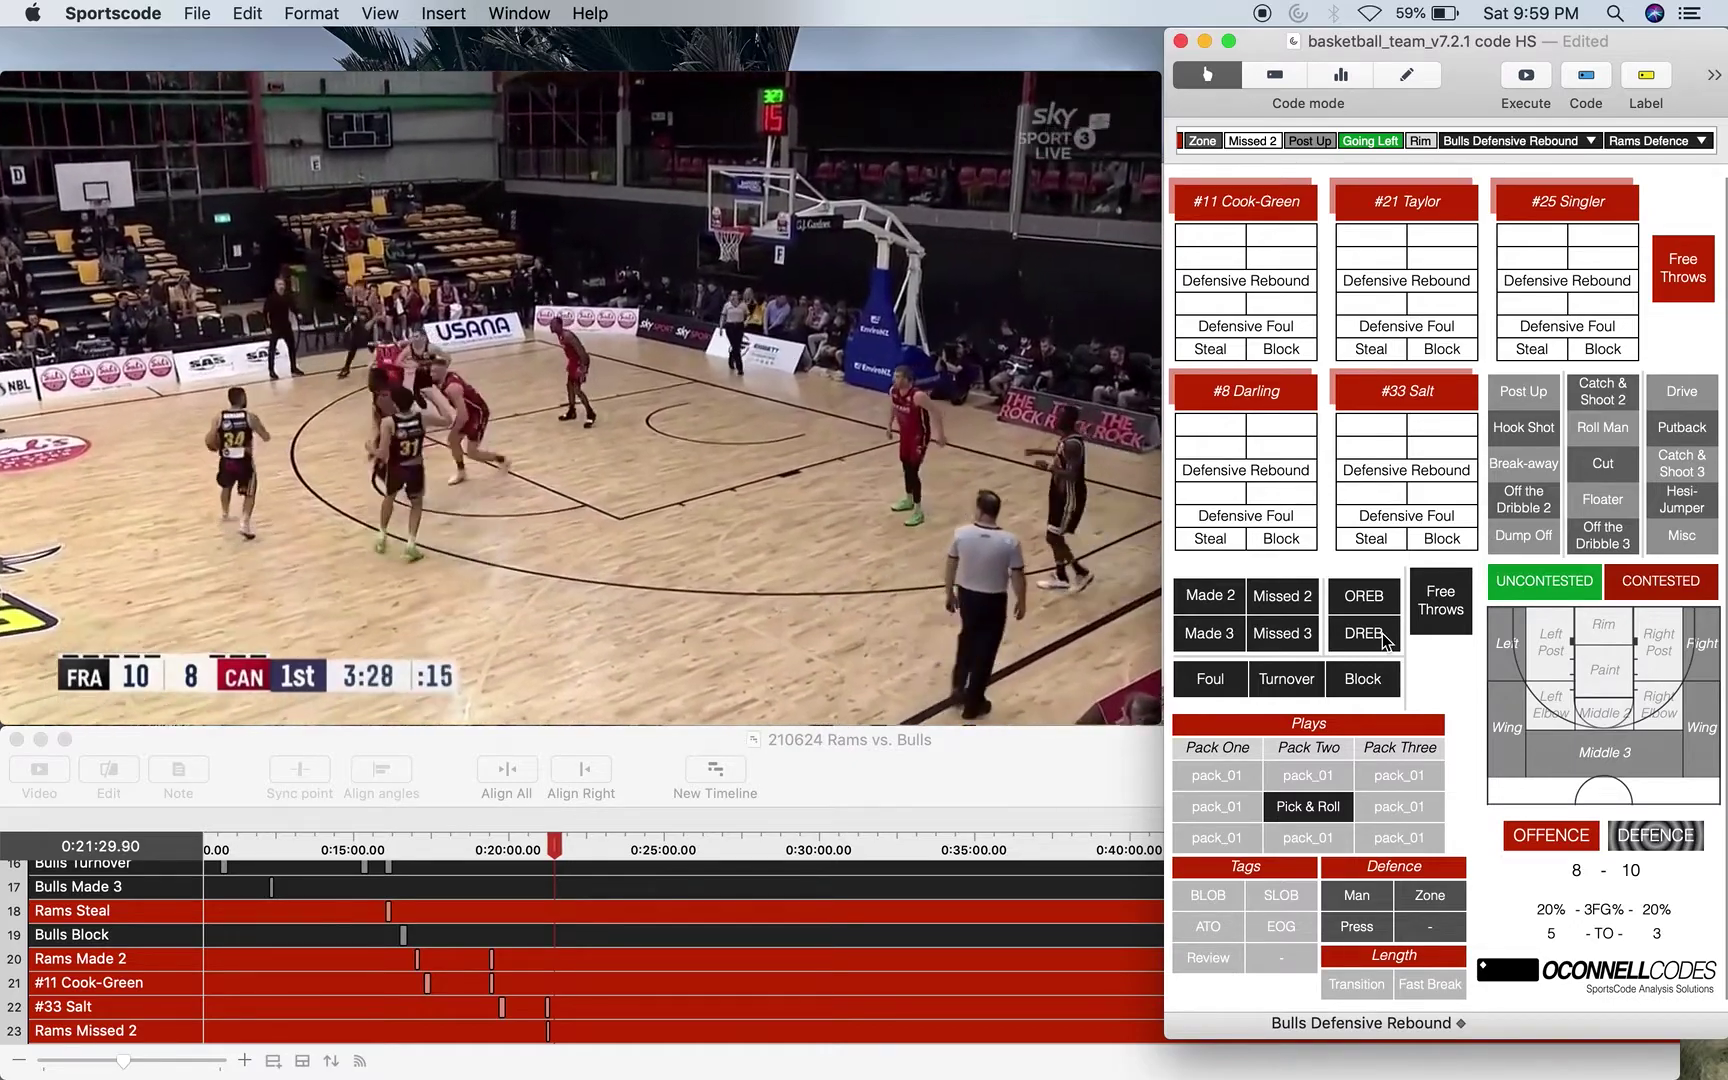
# Label the Rams Defence possession as Man and record #8's Steal, the Bulls Turnover and the Bulls Foul.
pyautogui.press('m')
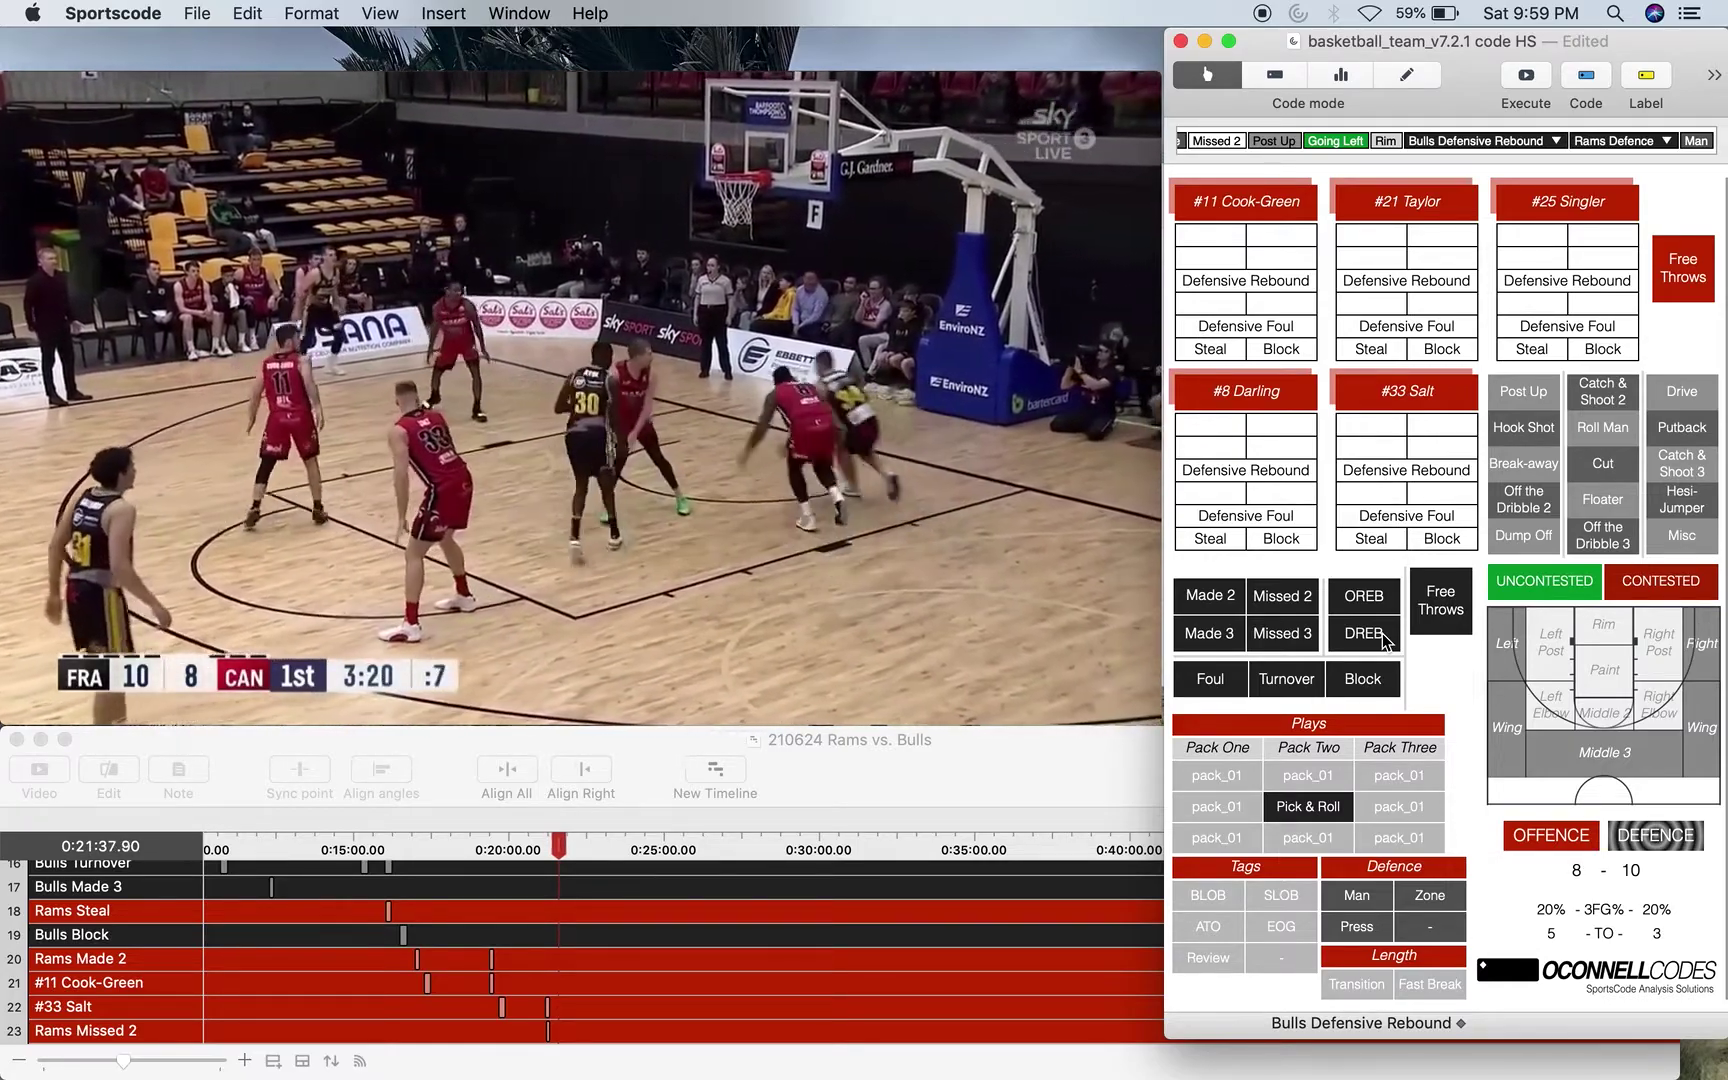
pyautogui.press('Left')
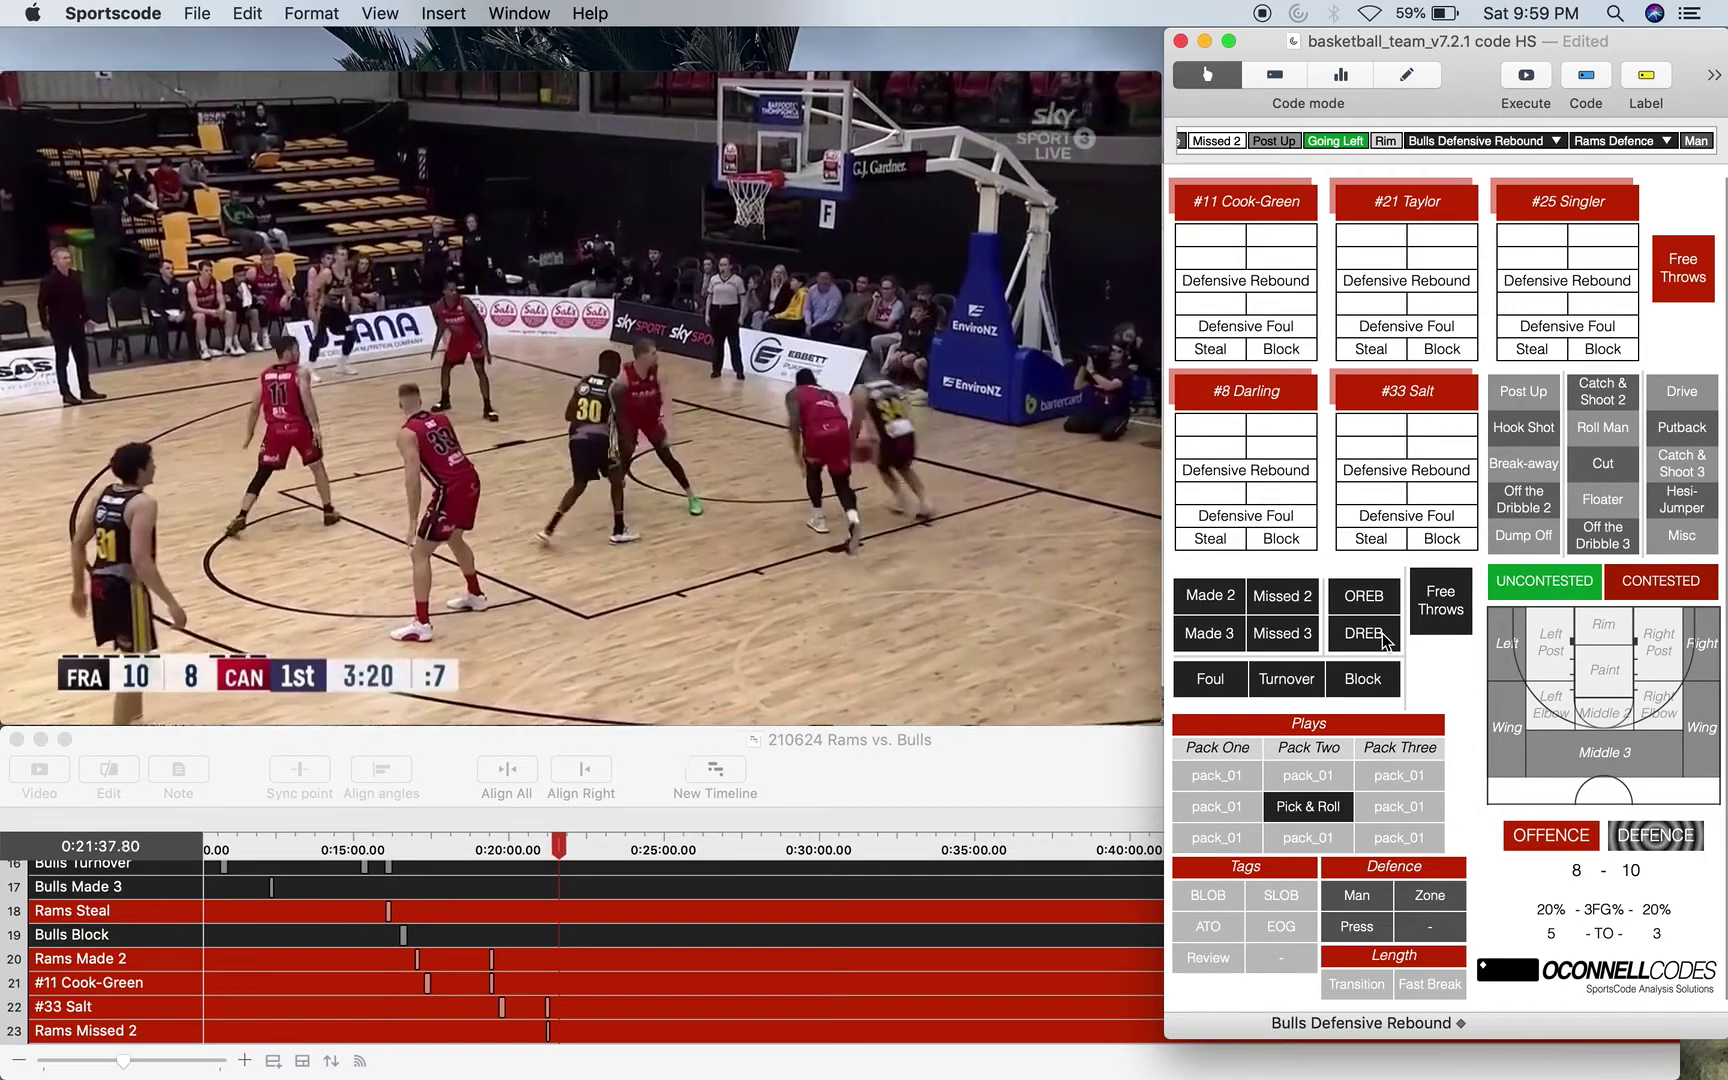
pyautogui.click(1212, 540)
pyautogui.click(1286, 679)
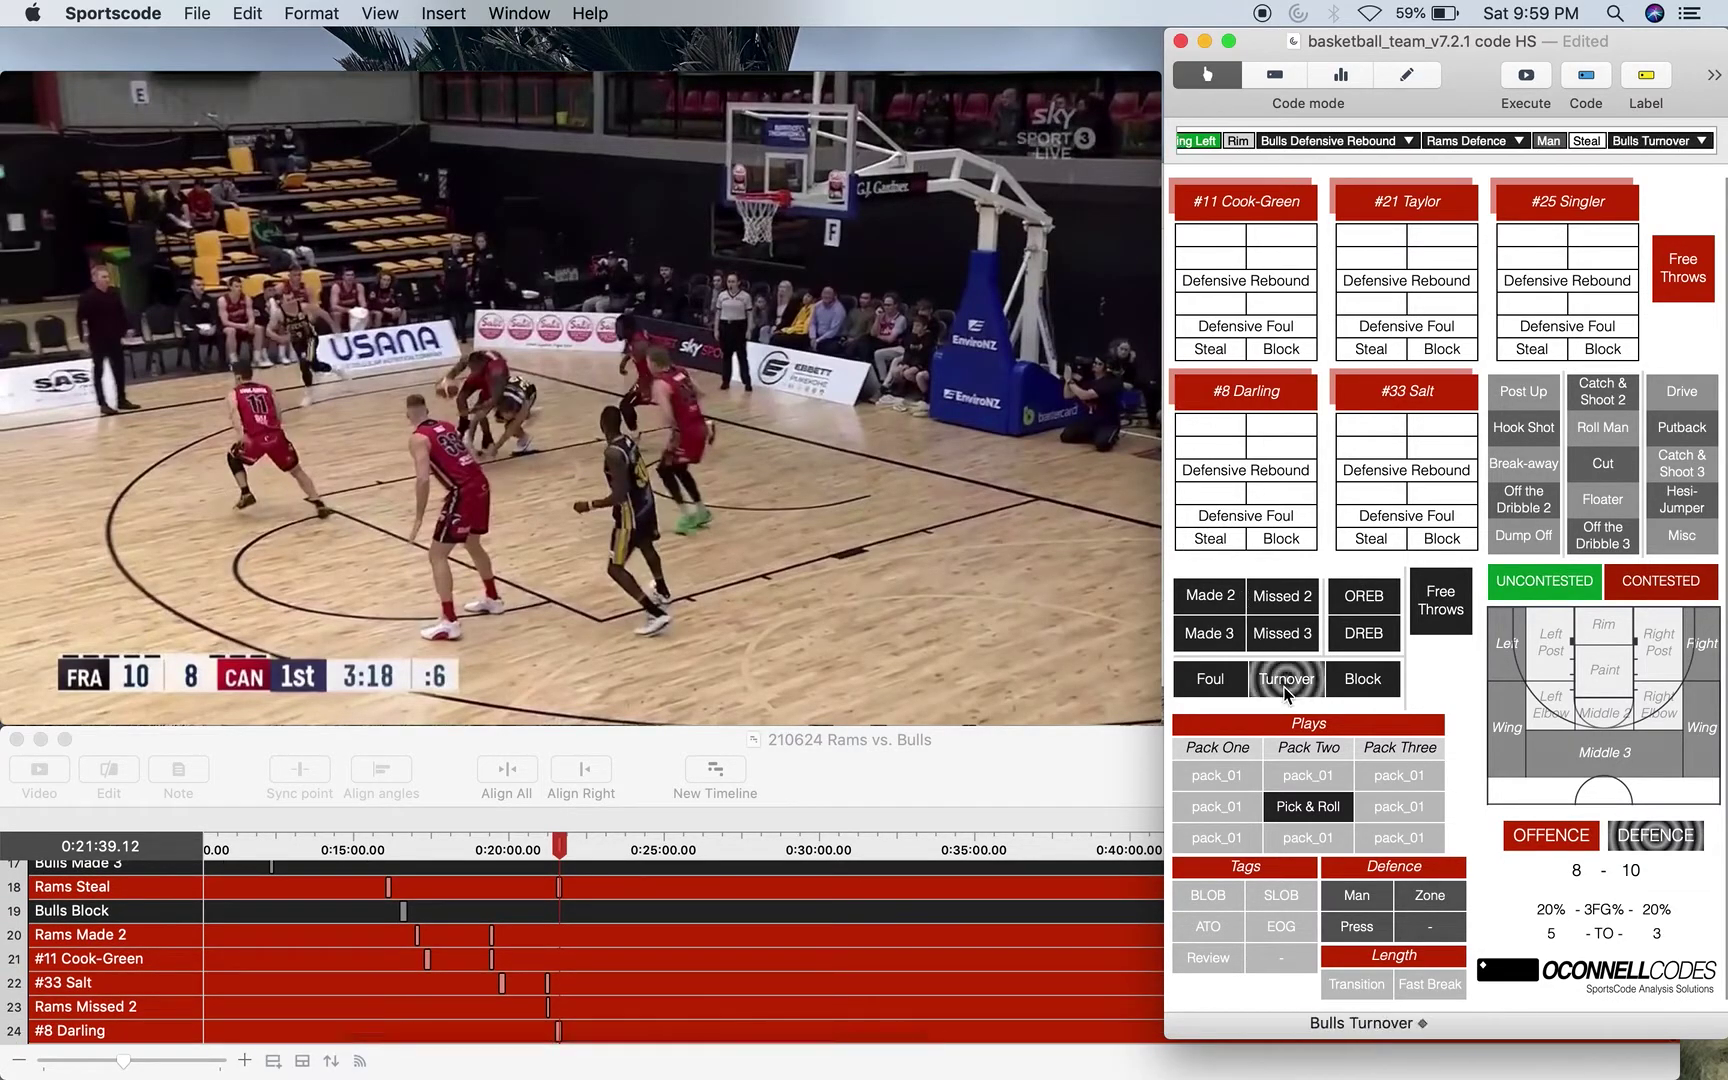
pyautogui.click(1210, 682)
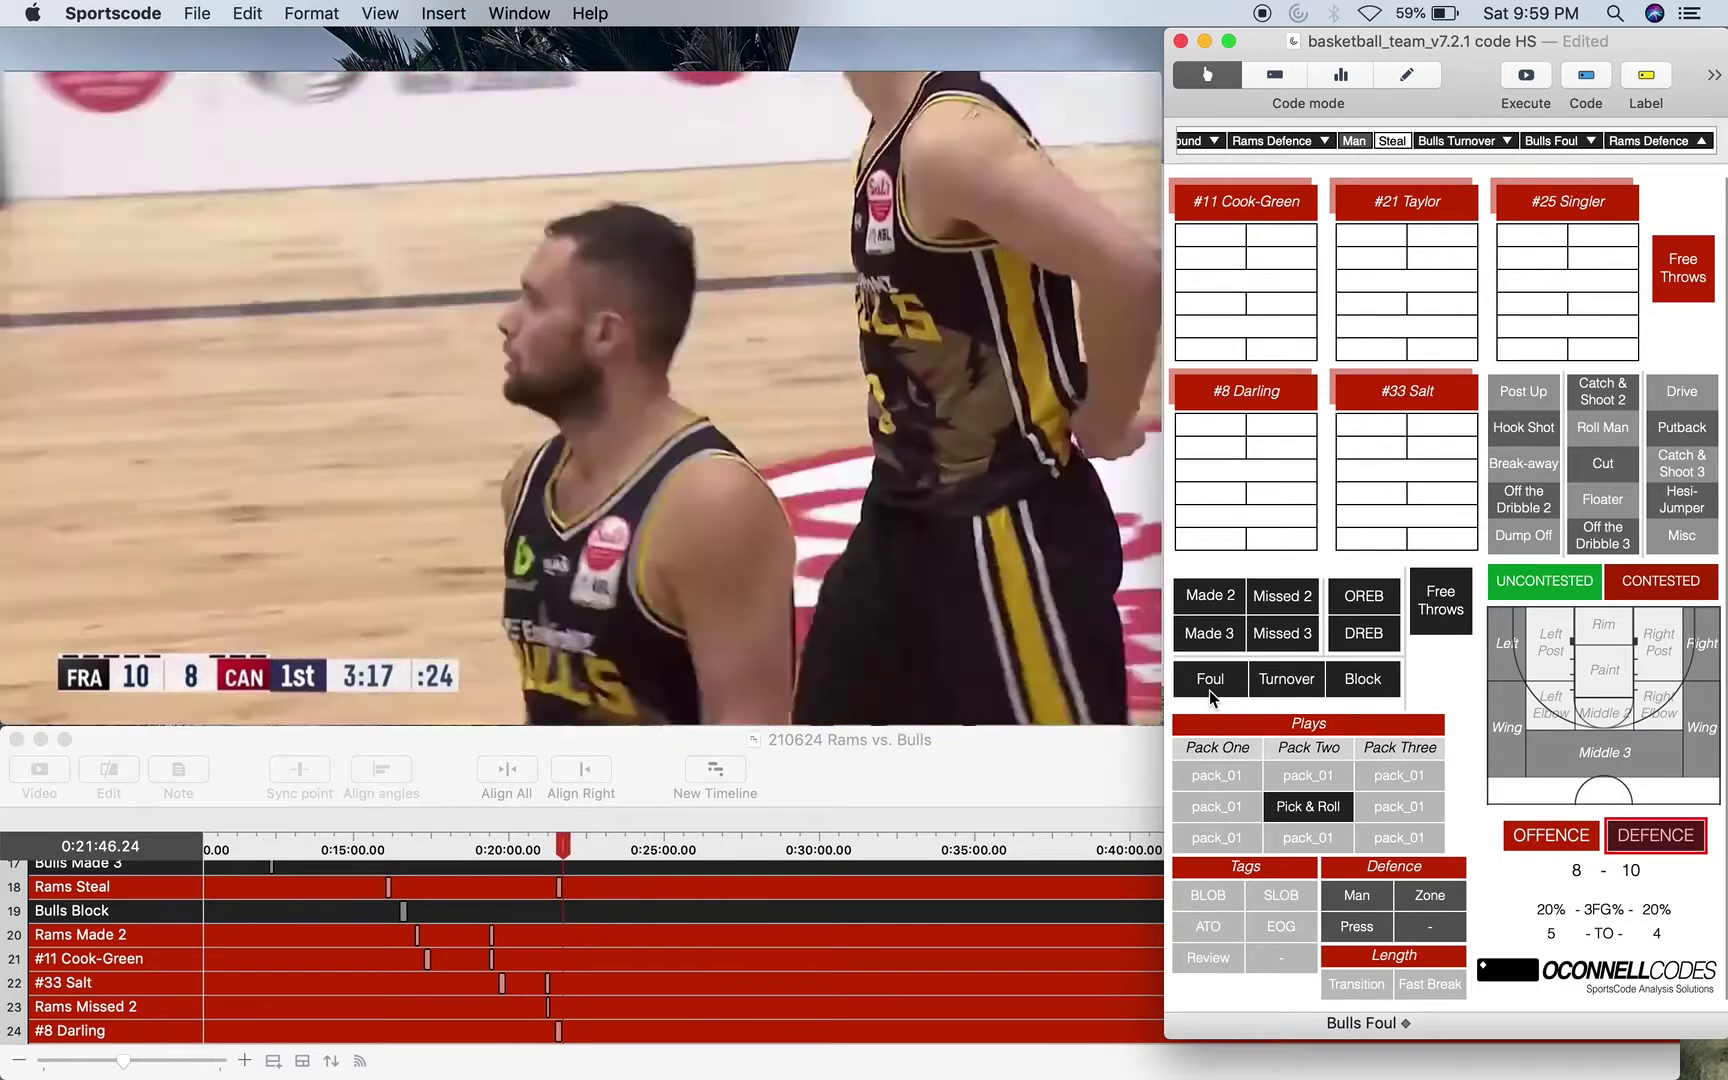
# Code a Rams Offence possession and log #21's free throws as +2.
pyautogui.press('o')
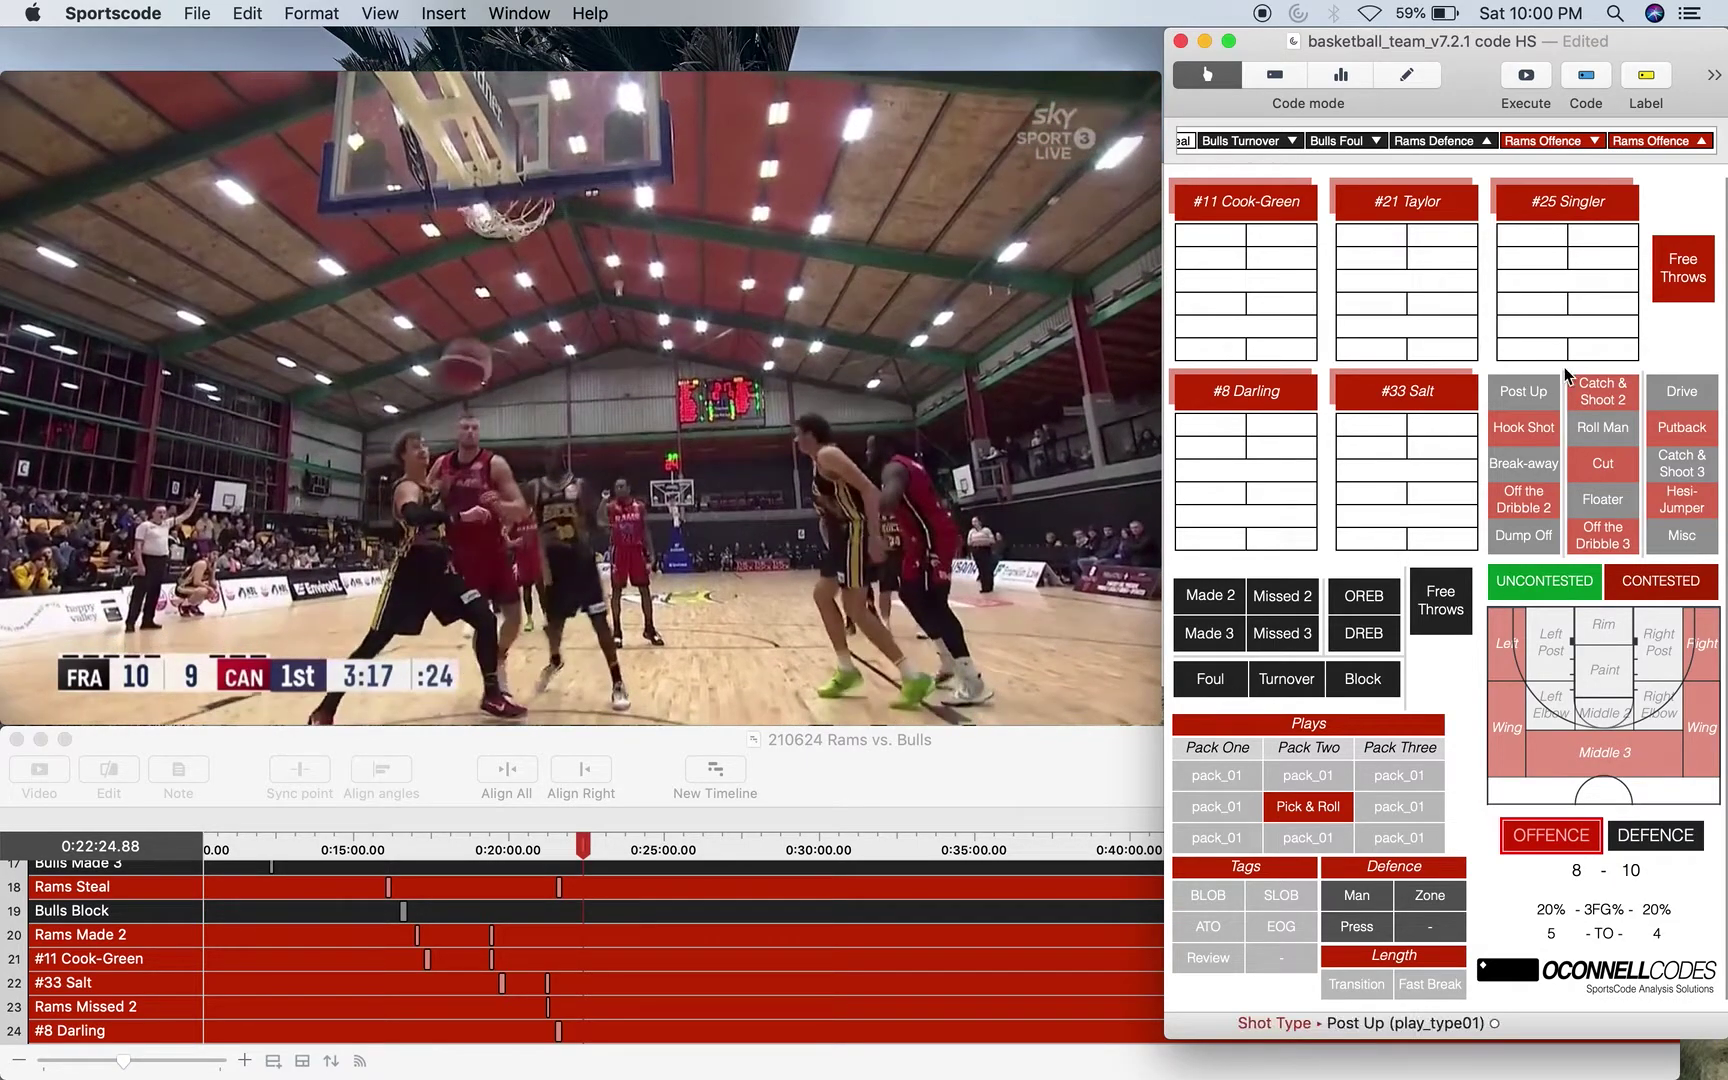
pyautogui.click(1683, 266)
pyautogui.click(1442, 236)
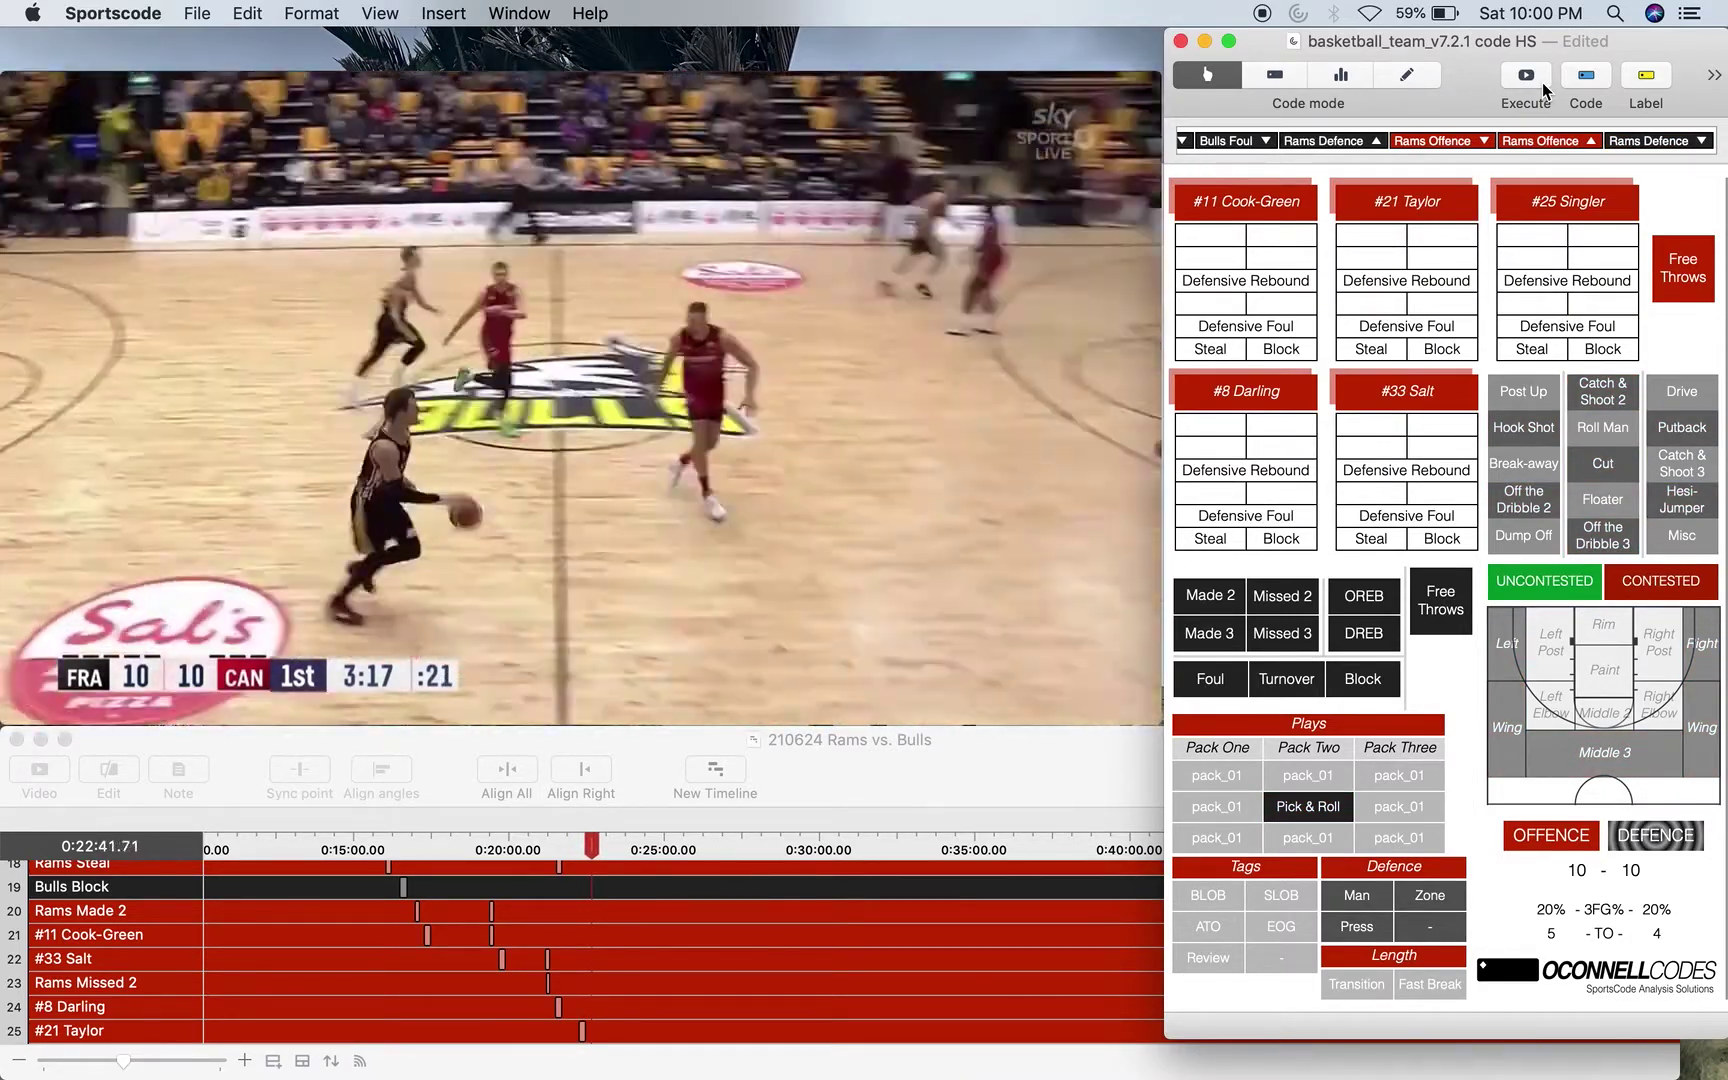
# Label the Rams Defence possession as Man and record a Bulls Missed 3 as Catch & Shoot 3, Contested, Left Corner.
pyautogui.press('m')
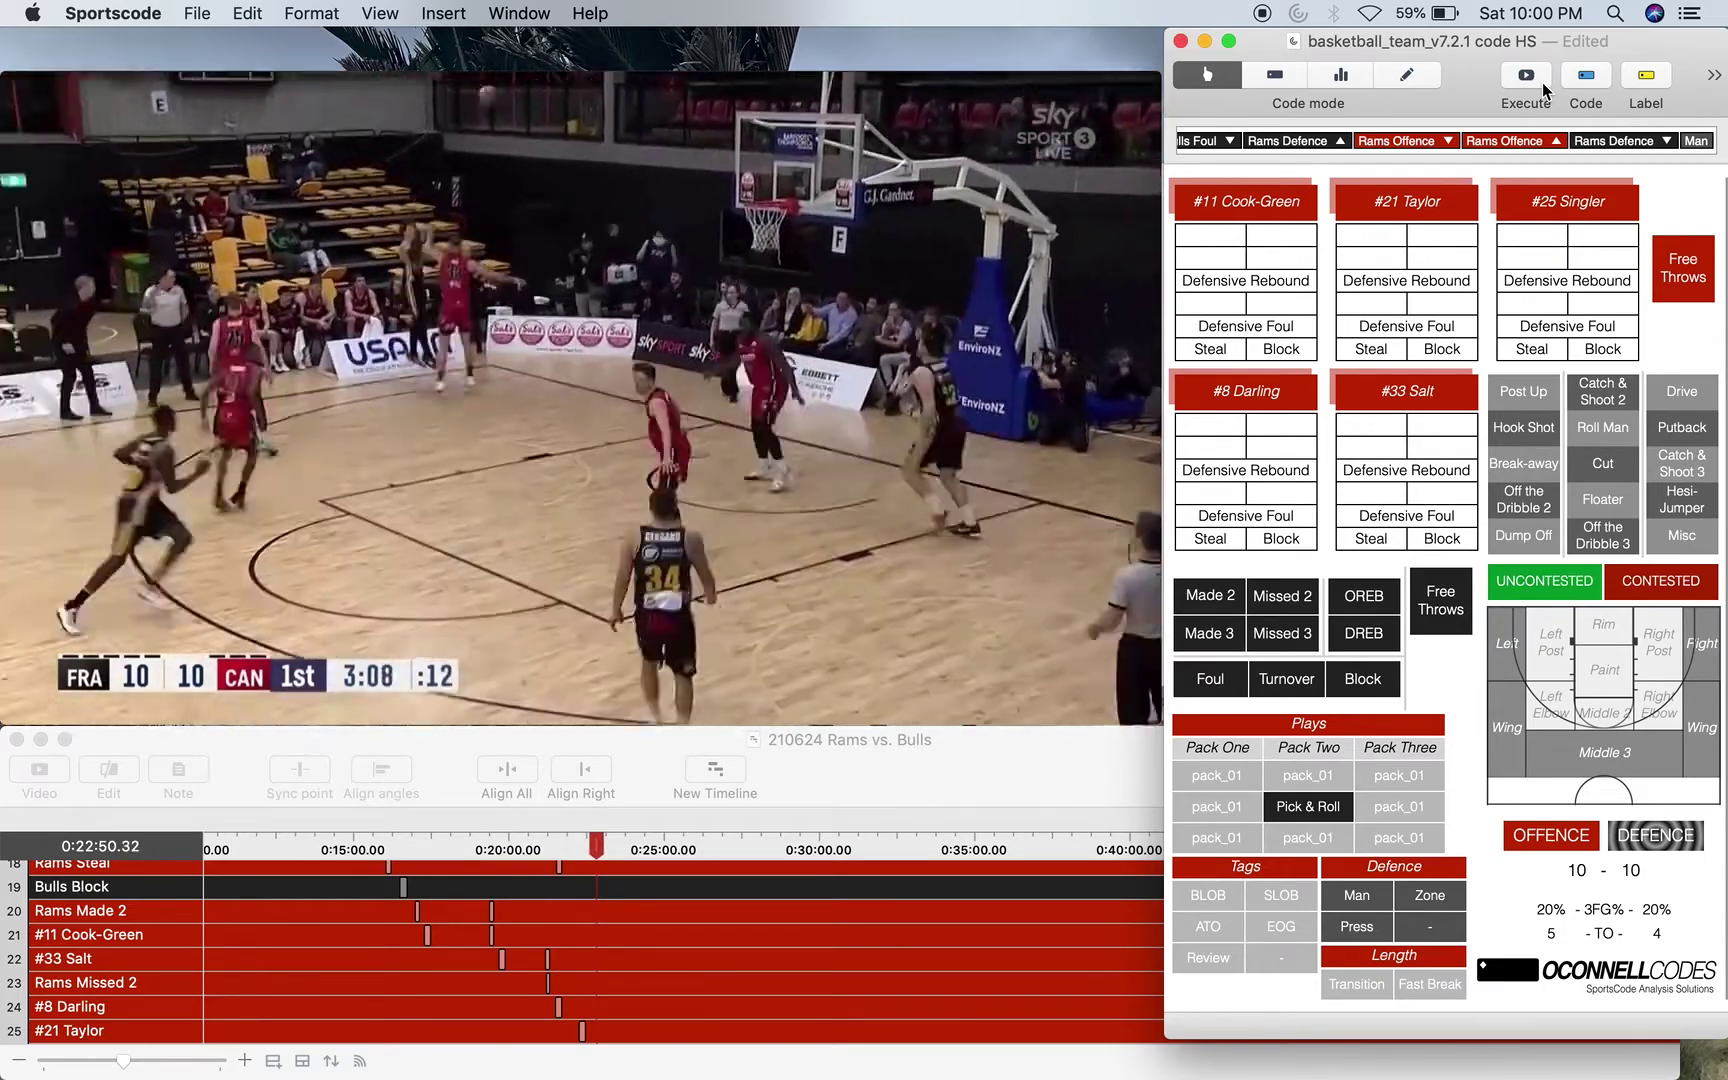
pyautogui.press('Left')
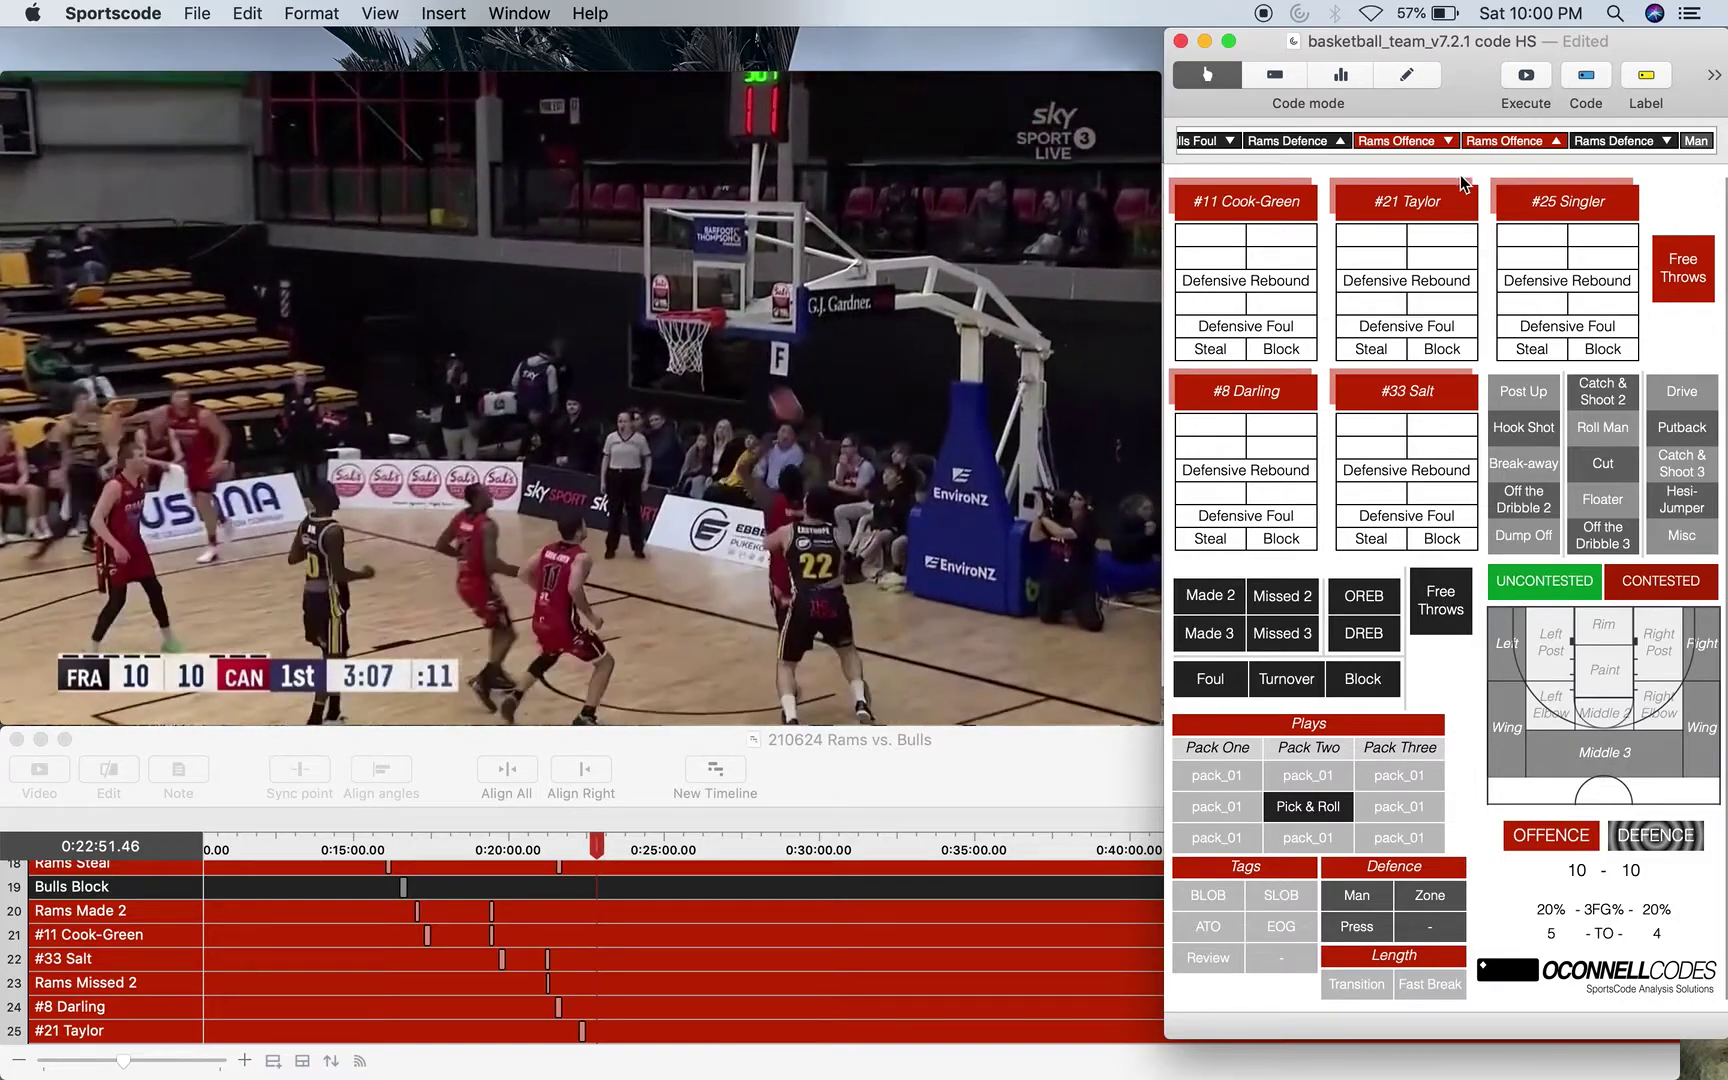
pyautogui.click(1282, 633)
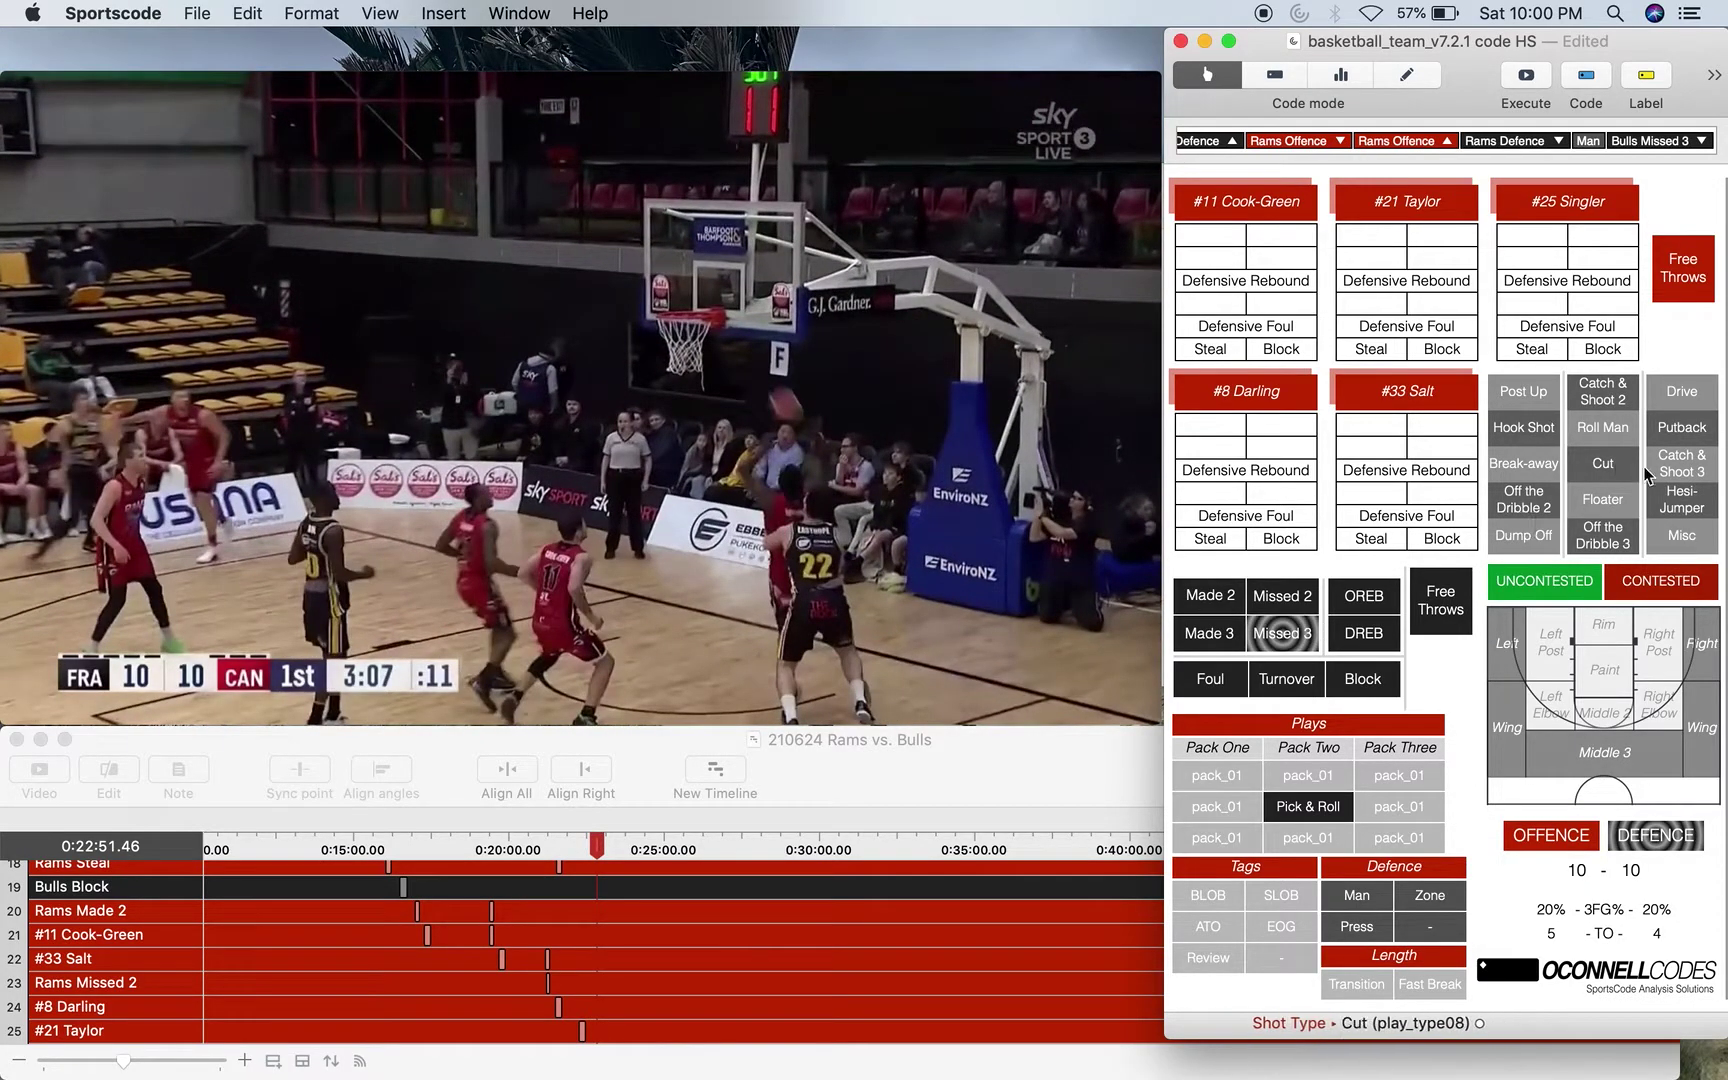
pyautogui.click(1681, 463)
pyautogui.click(1660, 581)
pyautogui.click(1504, 648)
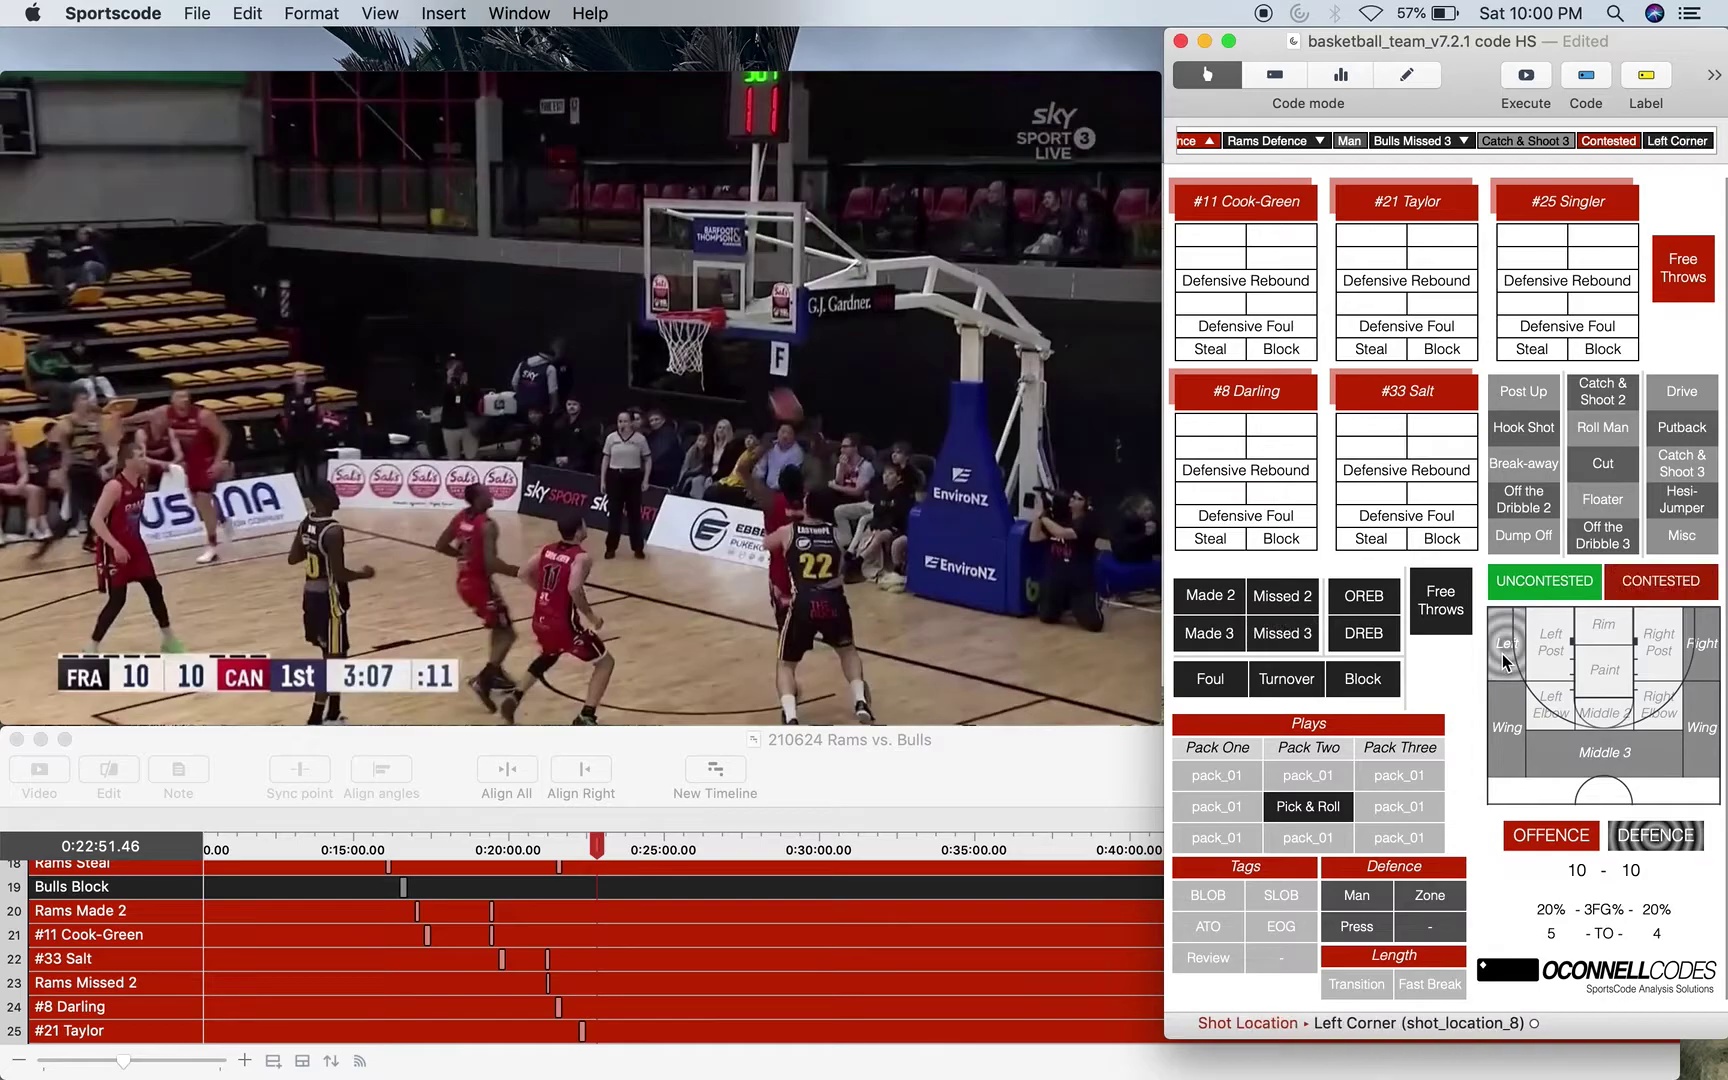
# Record #8's Defensive Rebound and label the Rams Offence possession that starts from it as Man.
pyautogui.click(1247, 474)
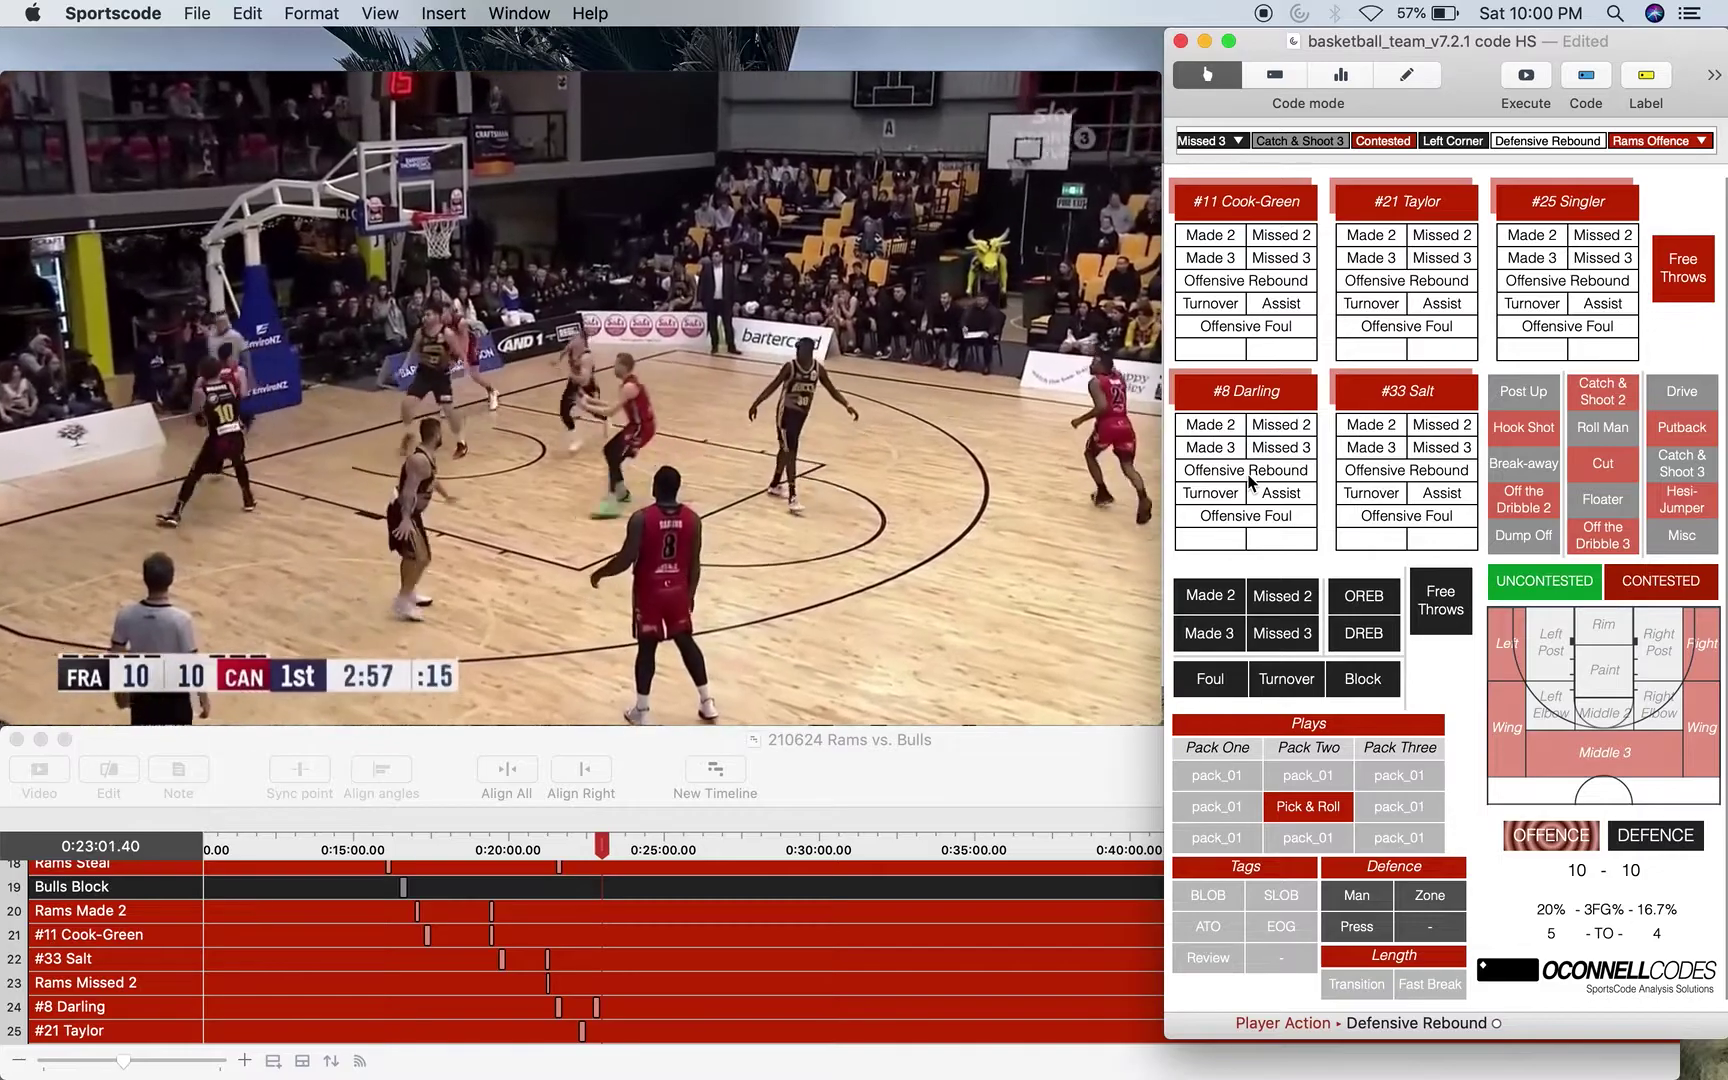
pyautogui.press('super+Left')
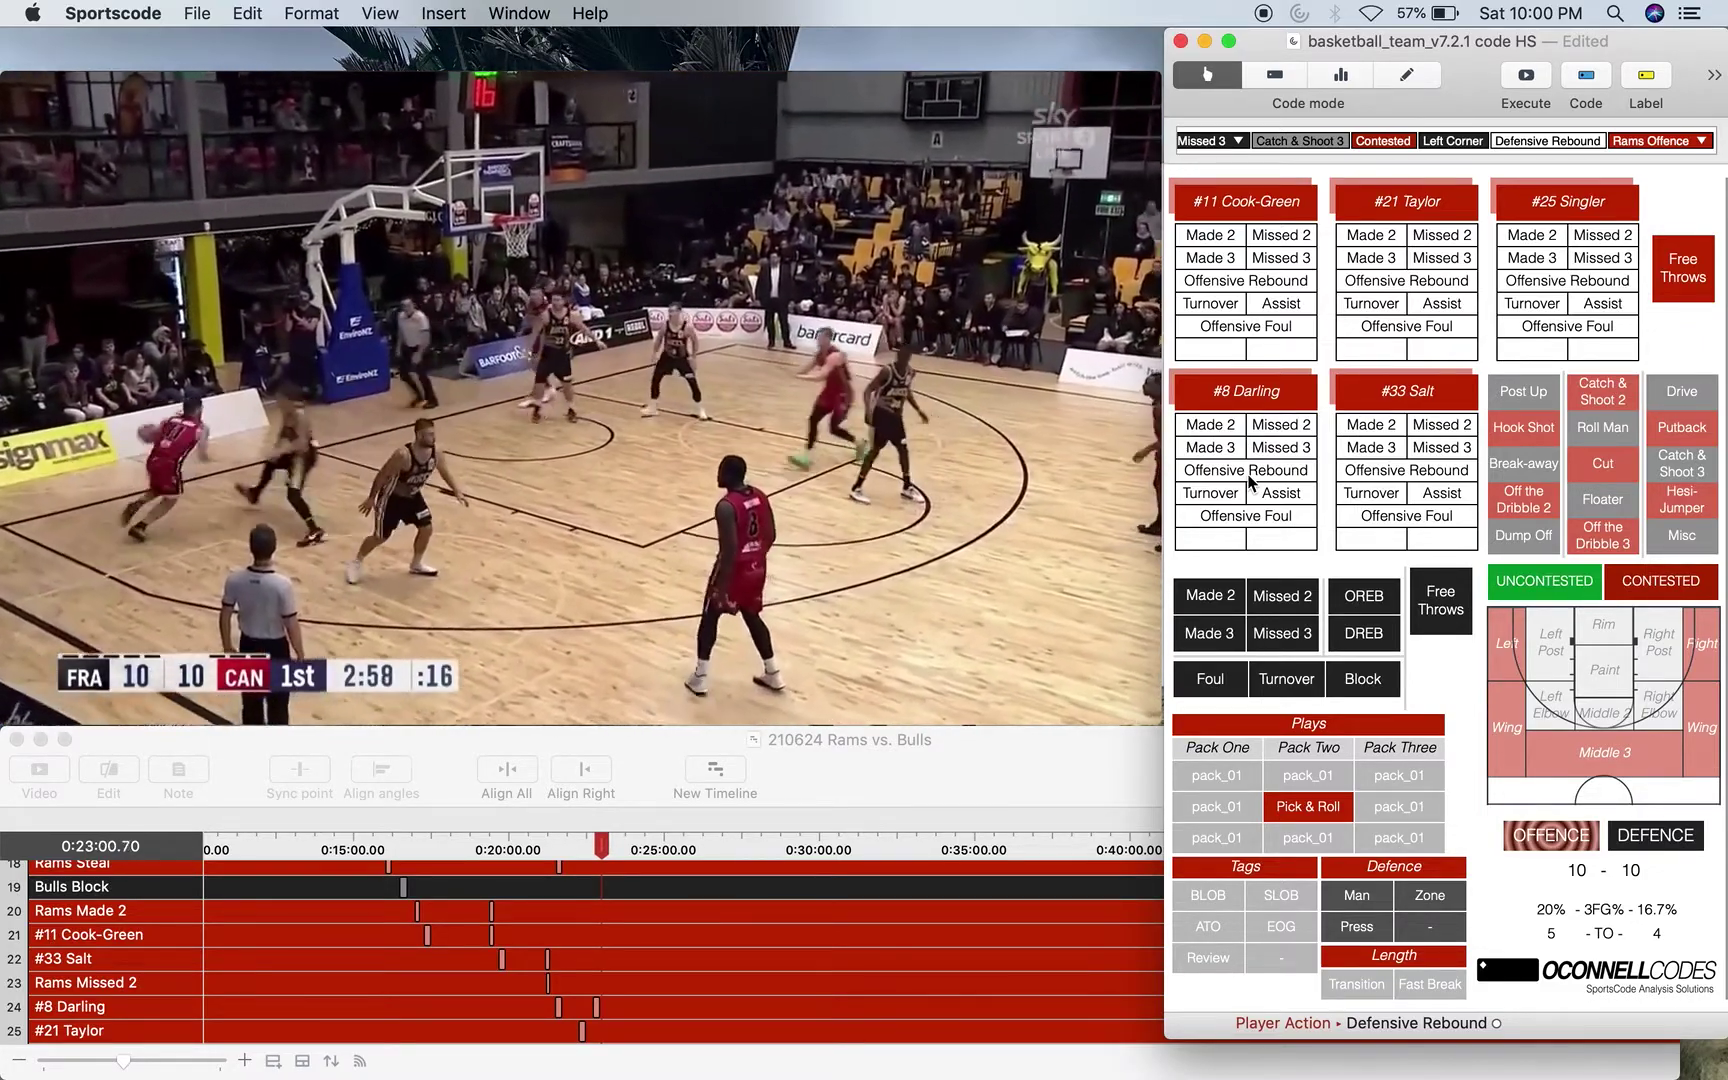
pyautogui.press('m')
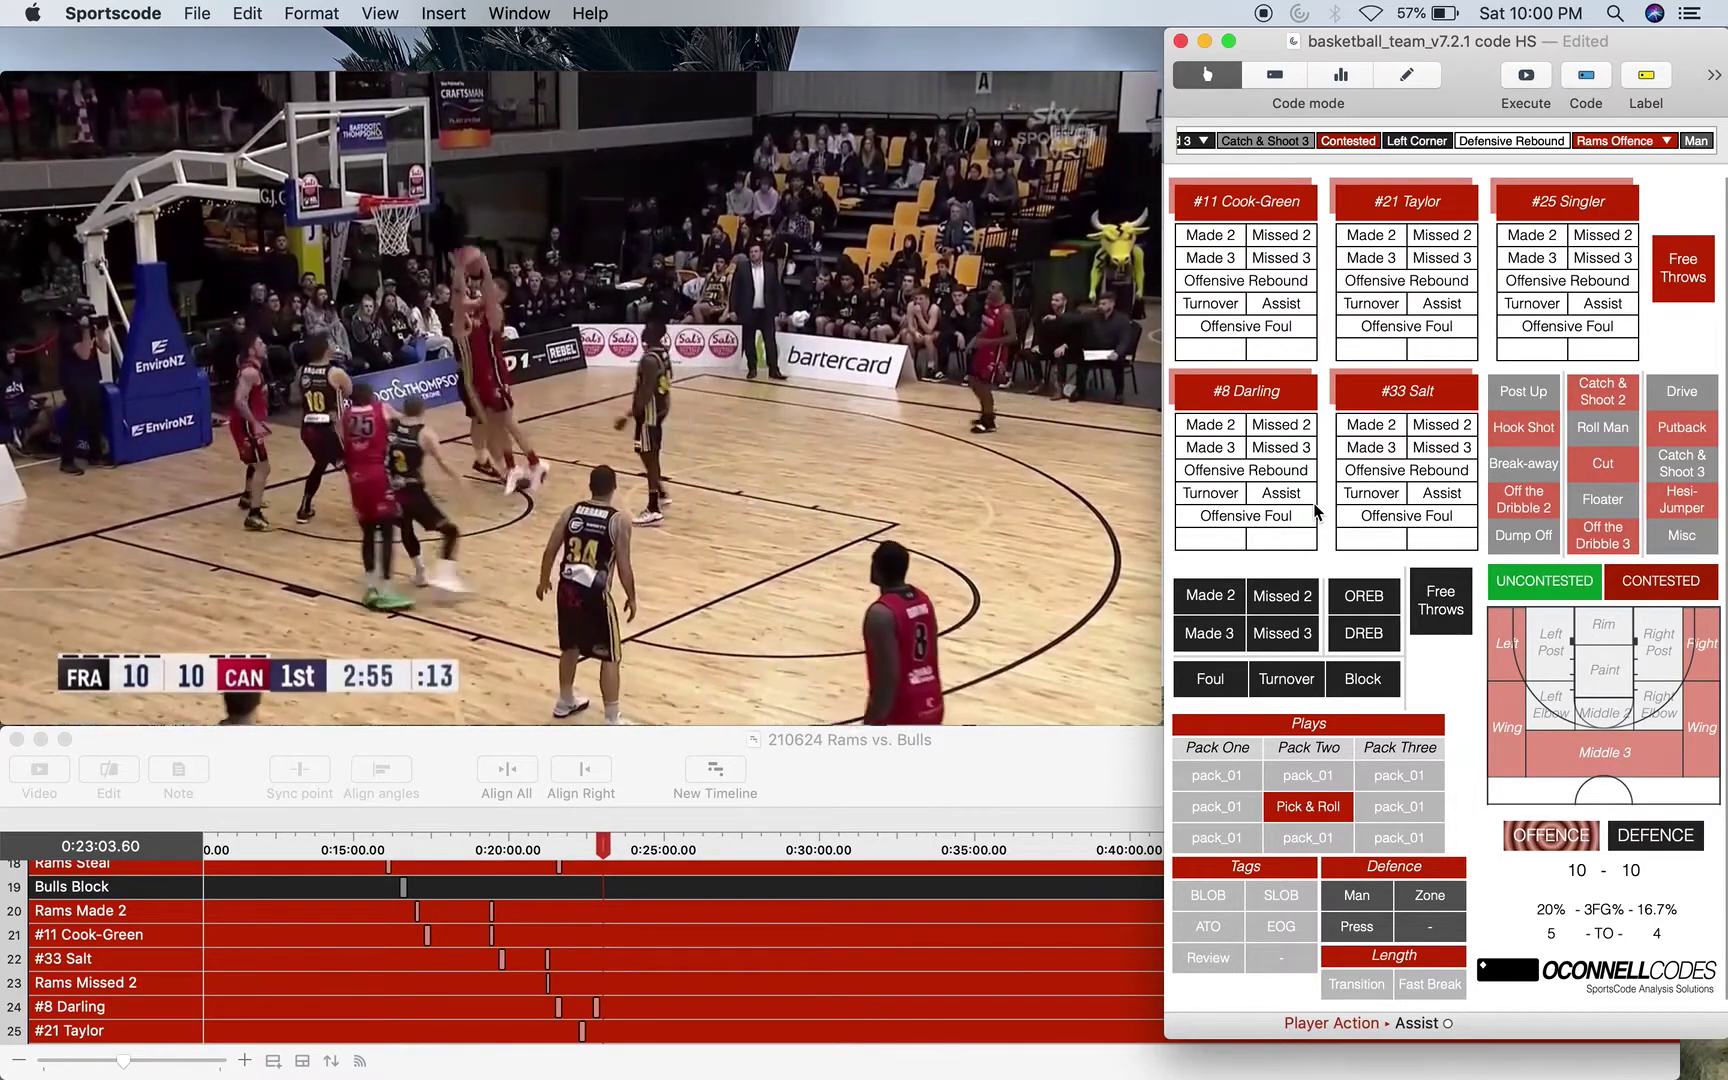
# Record #11's Assist and #33's Made 2, tagging the shot as Dump Off, Contested, Rim.
pyautogui.click(1283, 304)
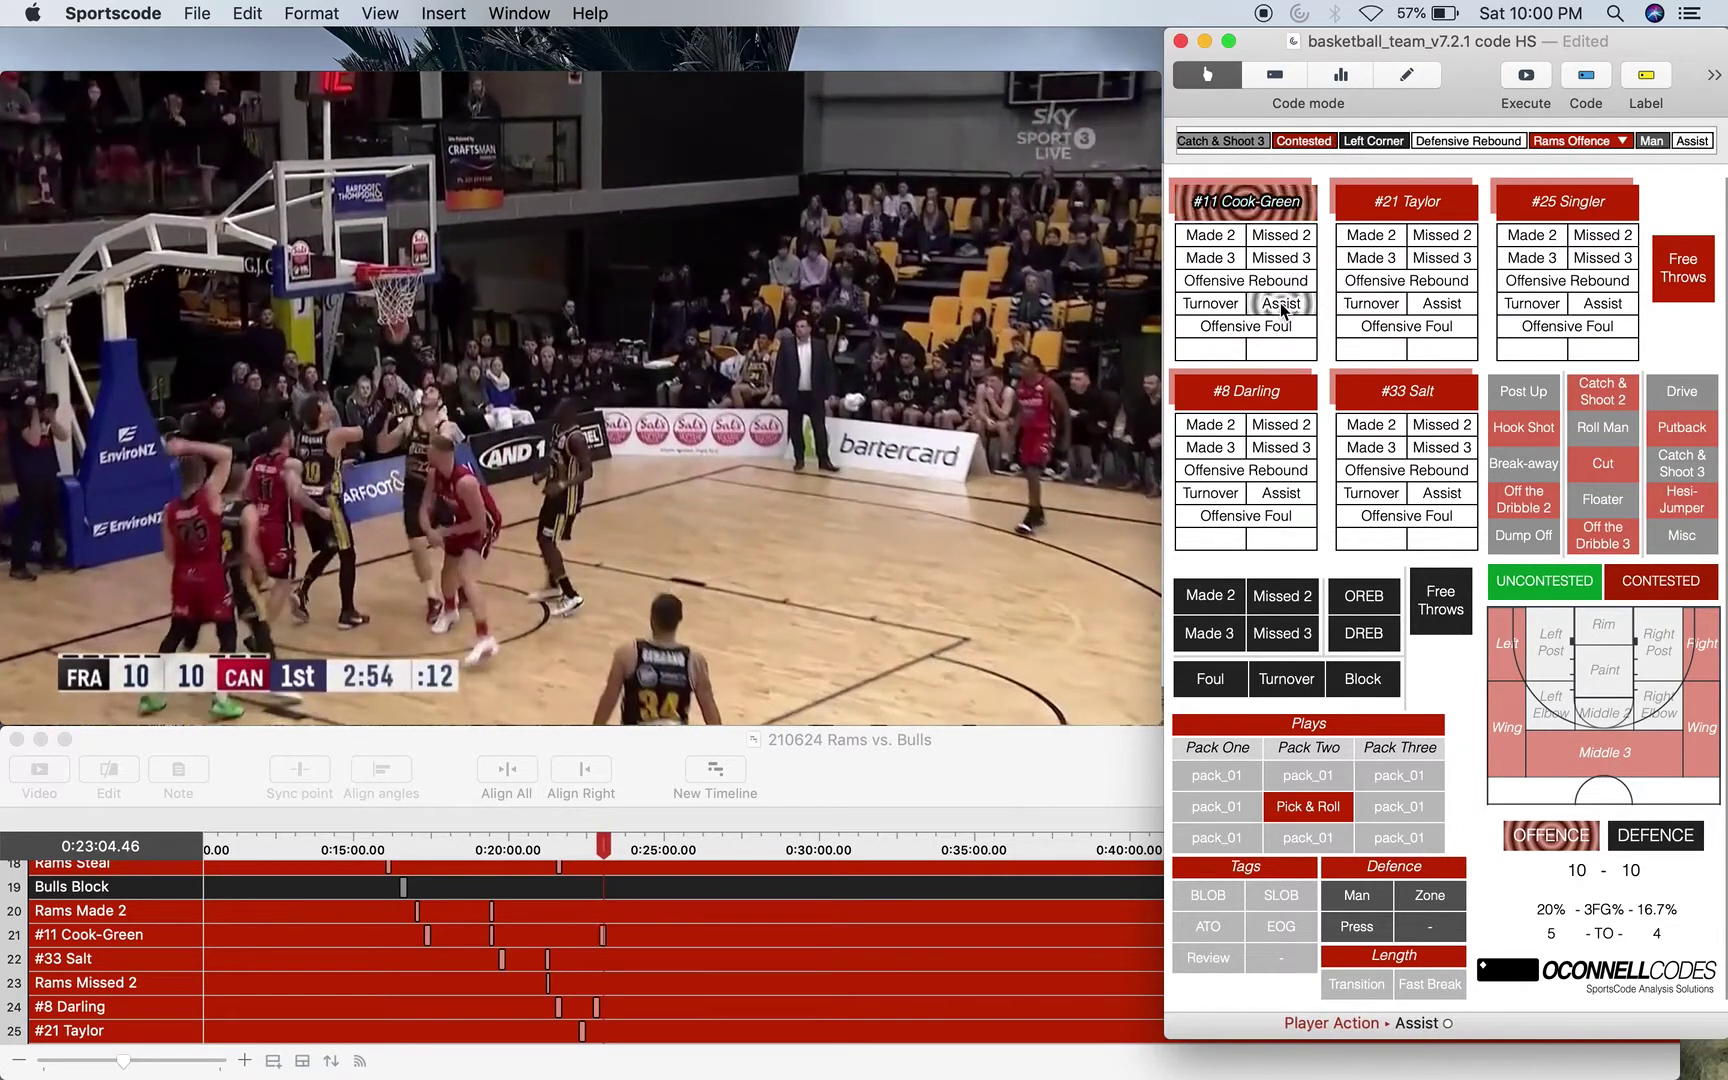
pyautogui.click(1391, 422)
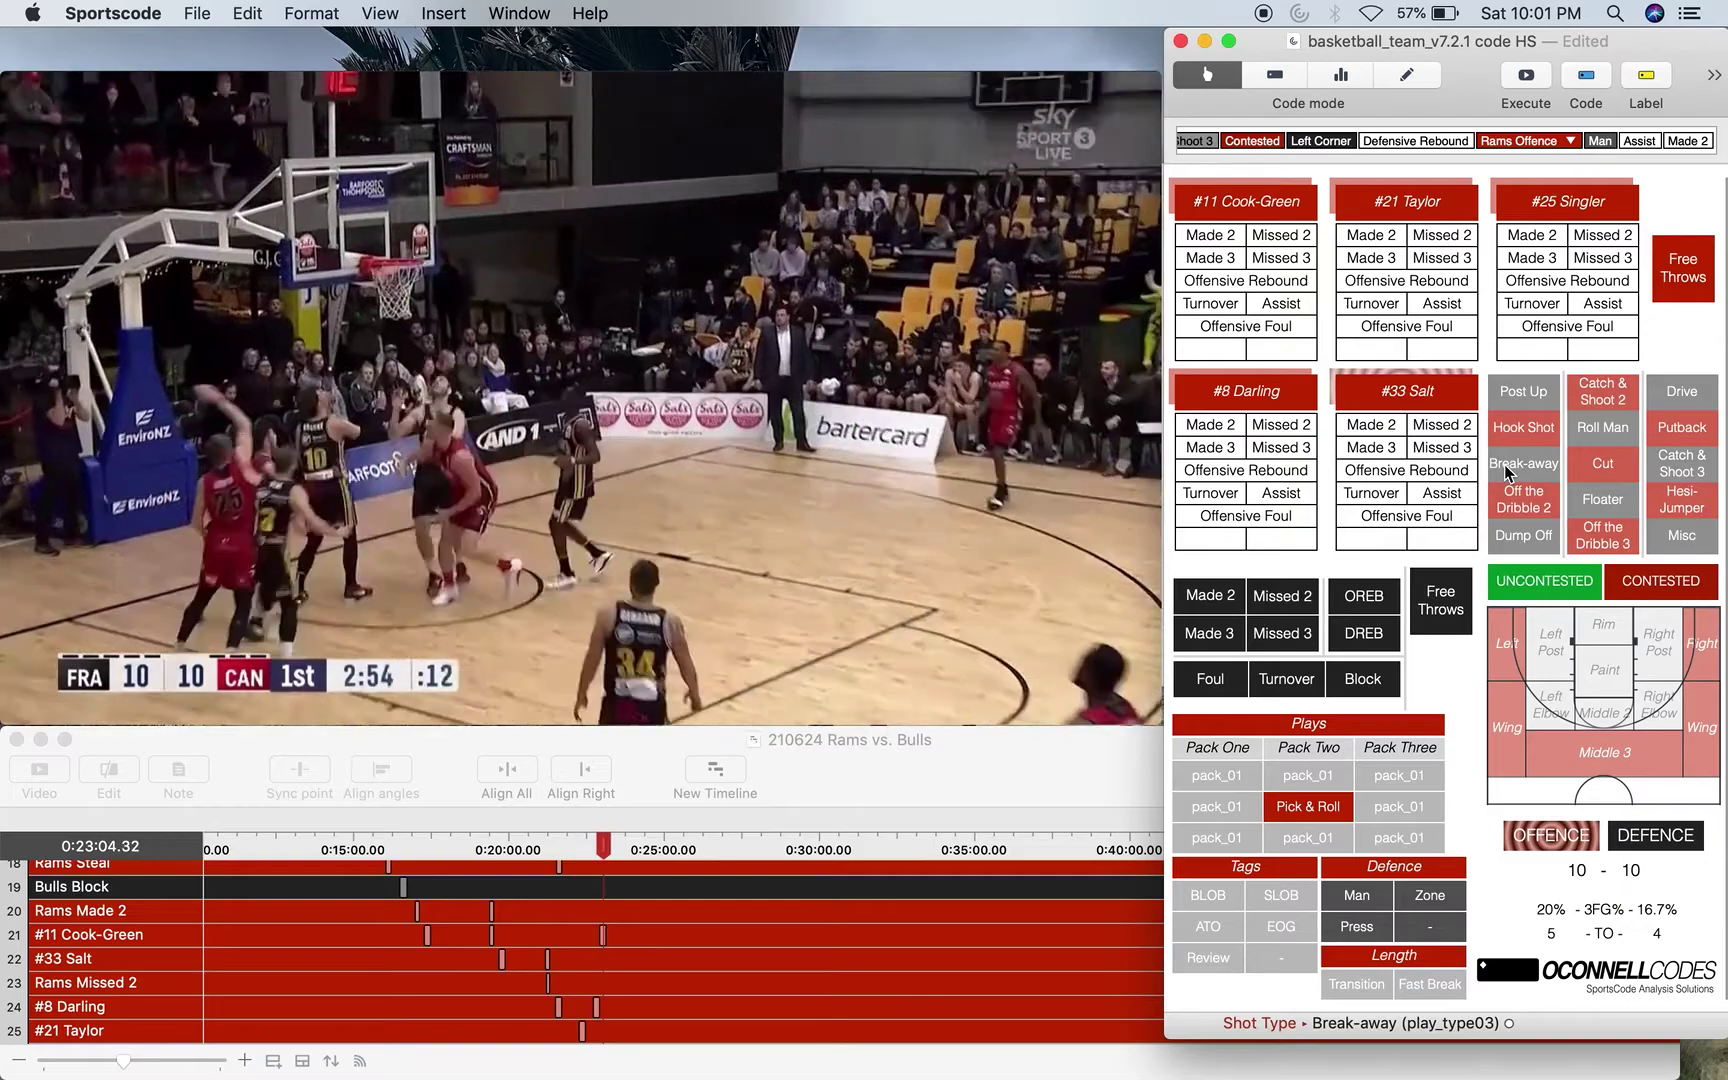
pyautogui.click(1522, 537)
pyautogui.click(1644, 588)
pyautogui.click(1605, 628)
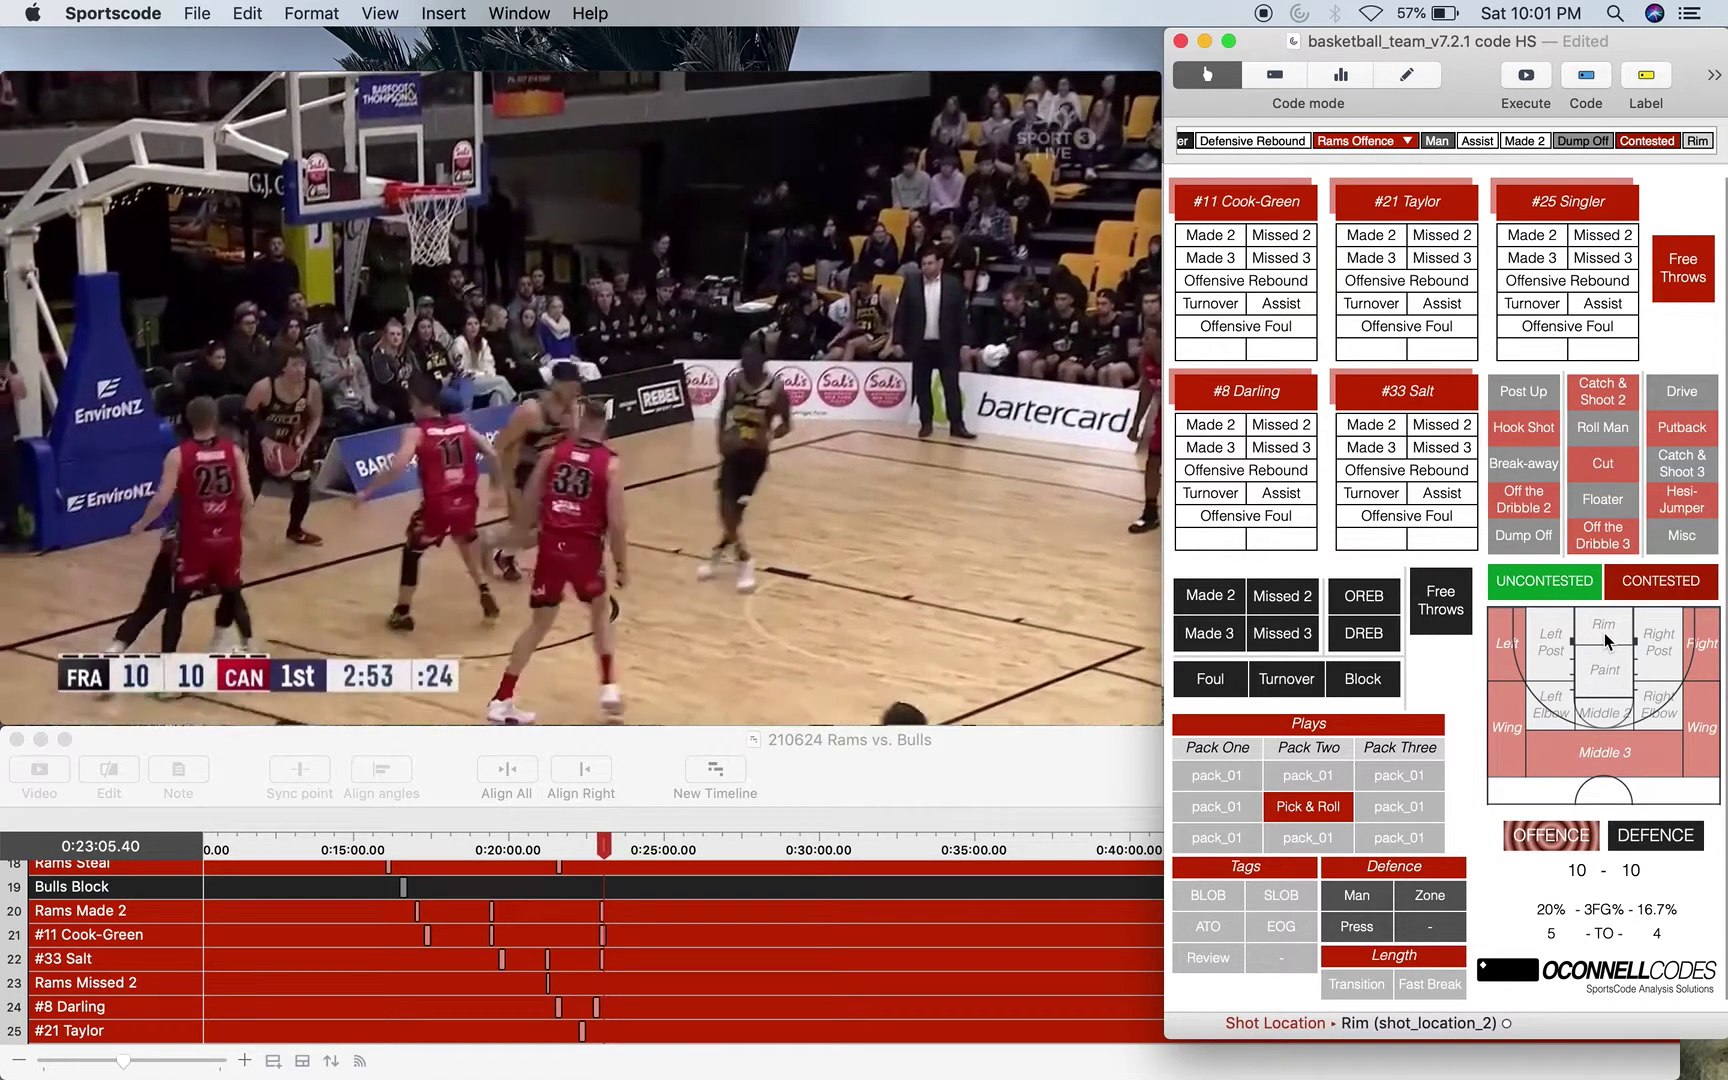
# Code a Rams Defence possession as Man, with a Bulls Missed 3 as Catch & Shoot 3, Contested, Left Corner, and a Bulls offensive rebound.
pyautogui.press('d')
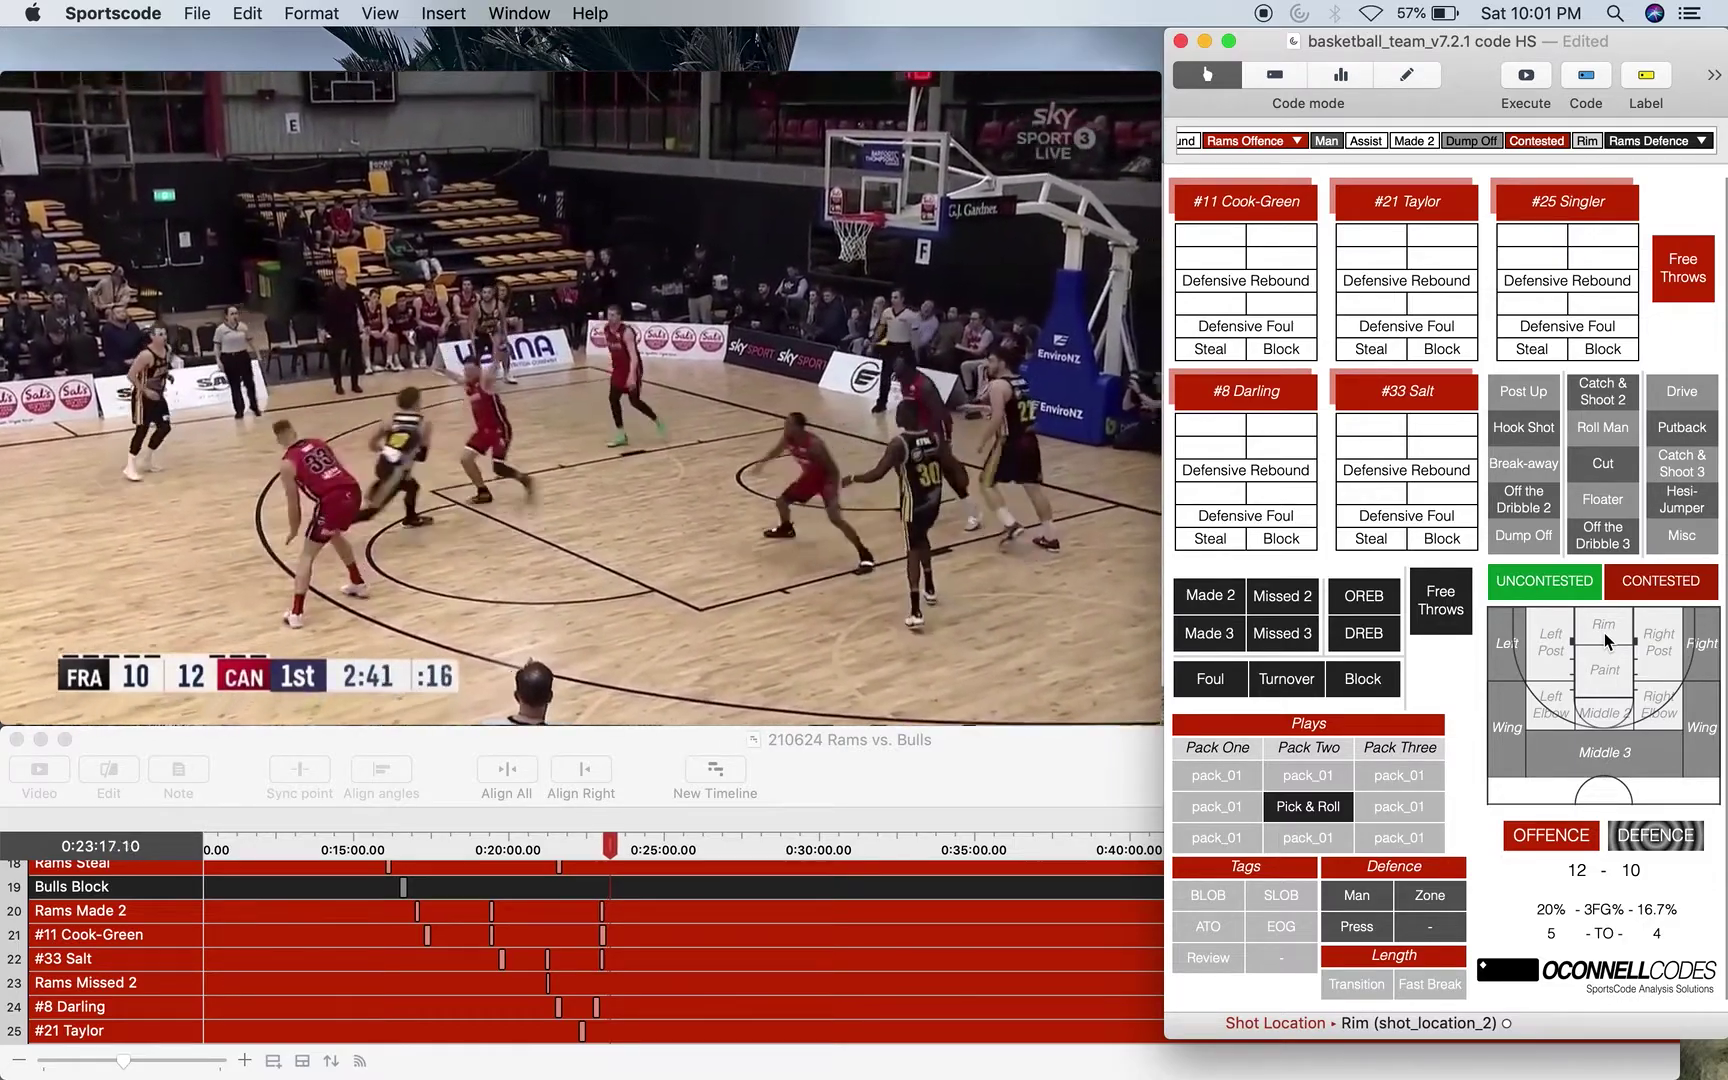
pyautogui.press('m')
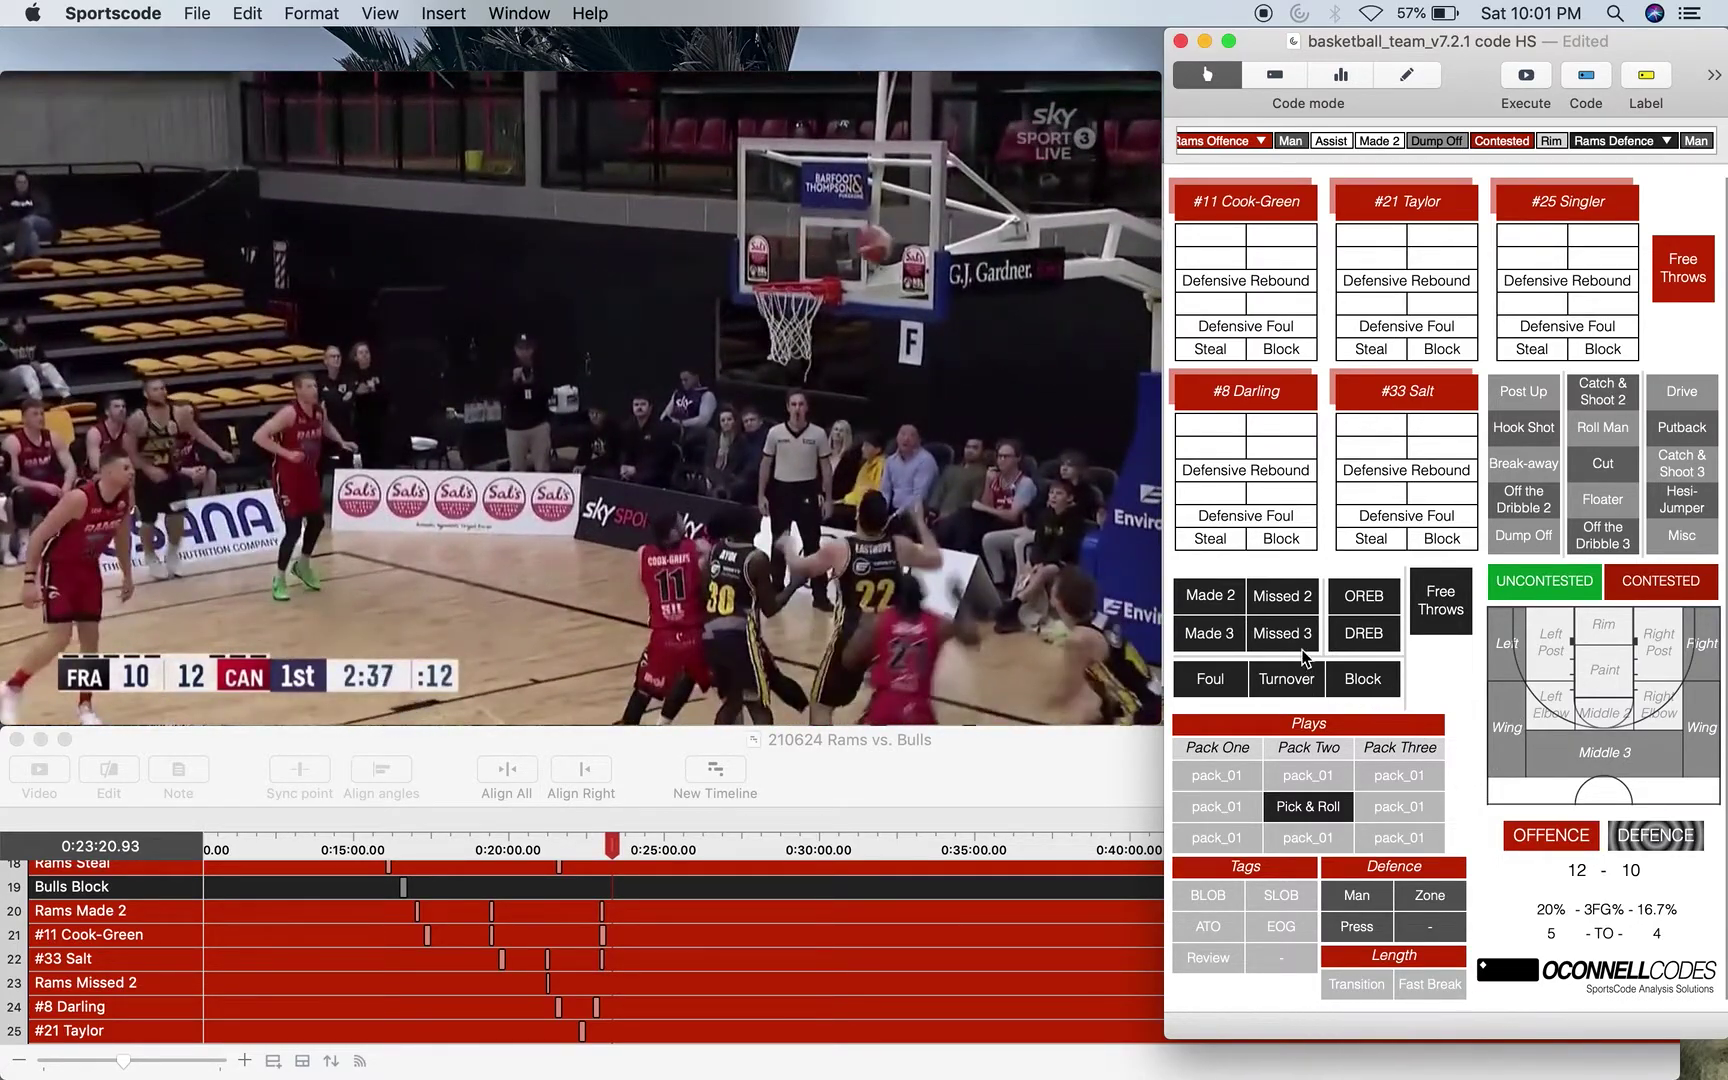
pyautogui.click(1283, 633)
pyautogui.click(1682, 463)
pyautogui.click(1660, 581)
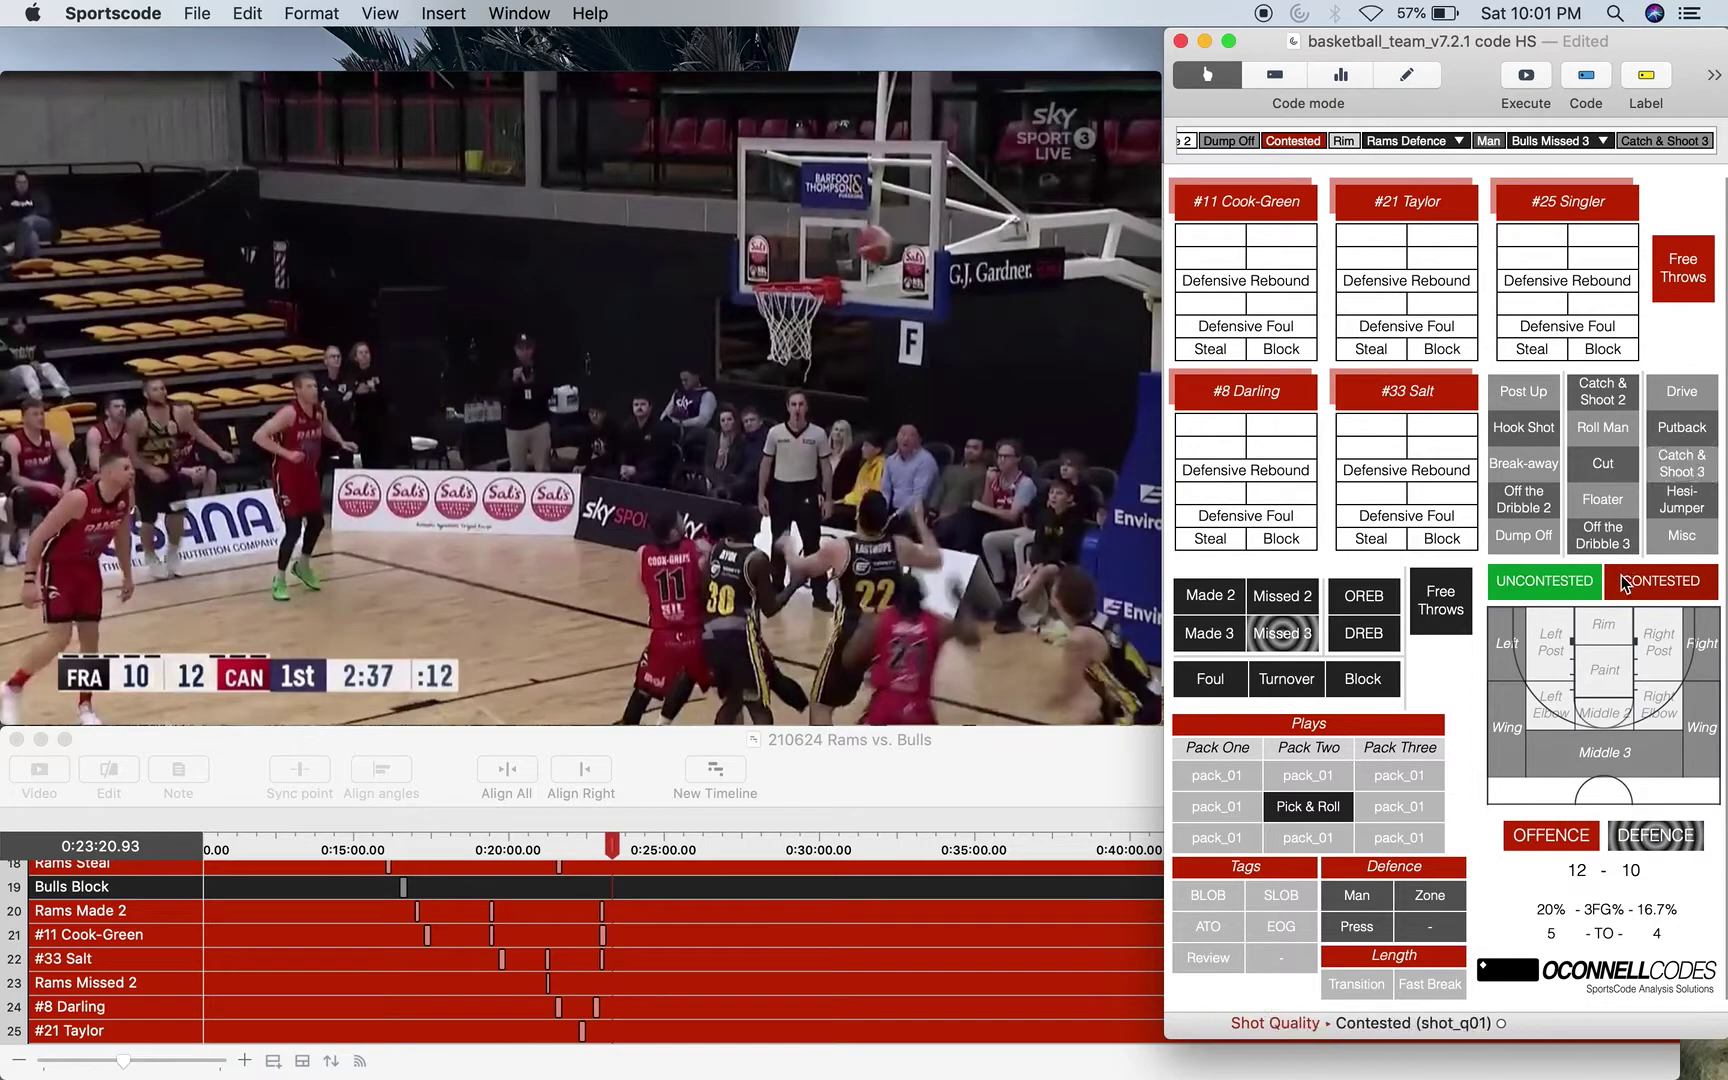
pyautogui.click(1500, 655)
pyautogui.click(1360, 600)
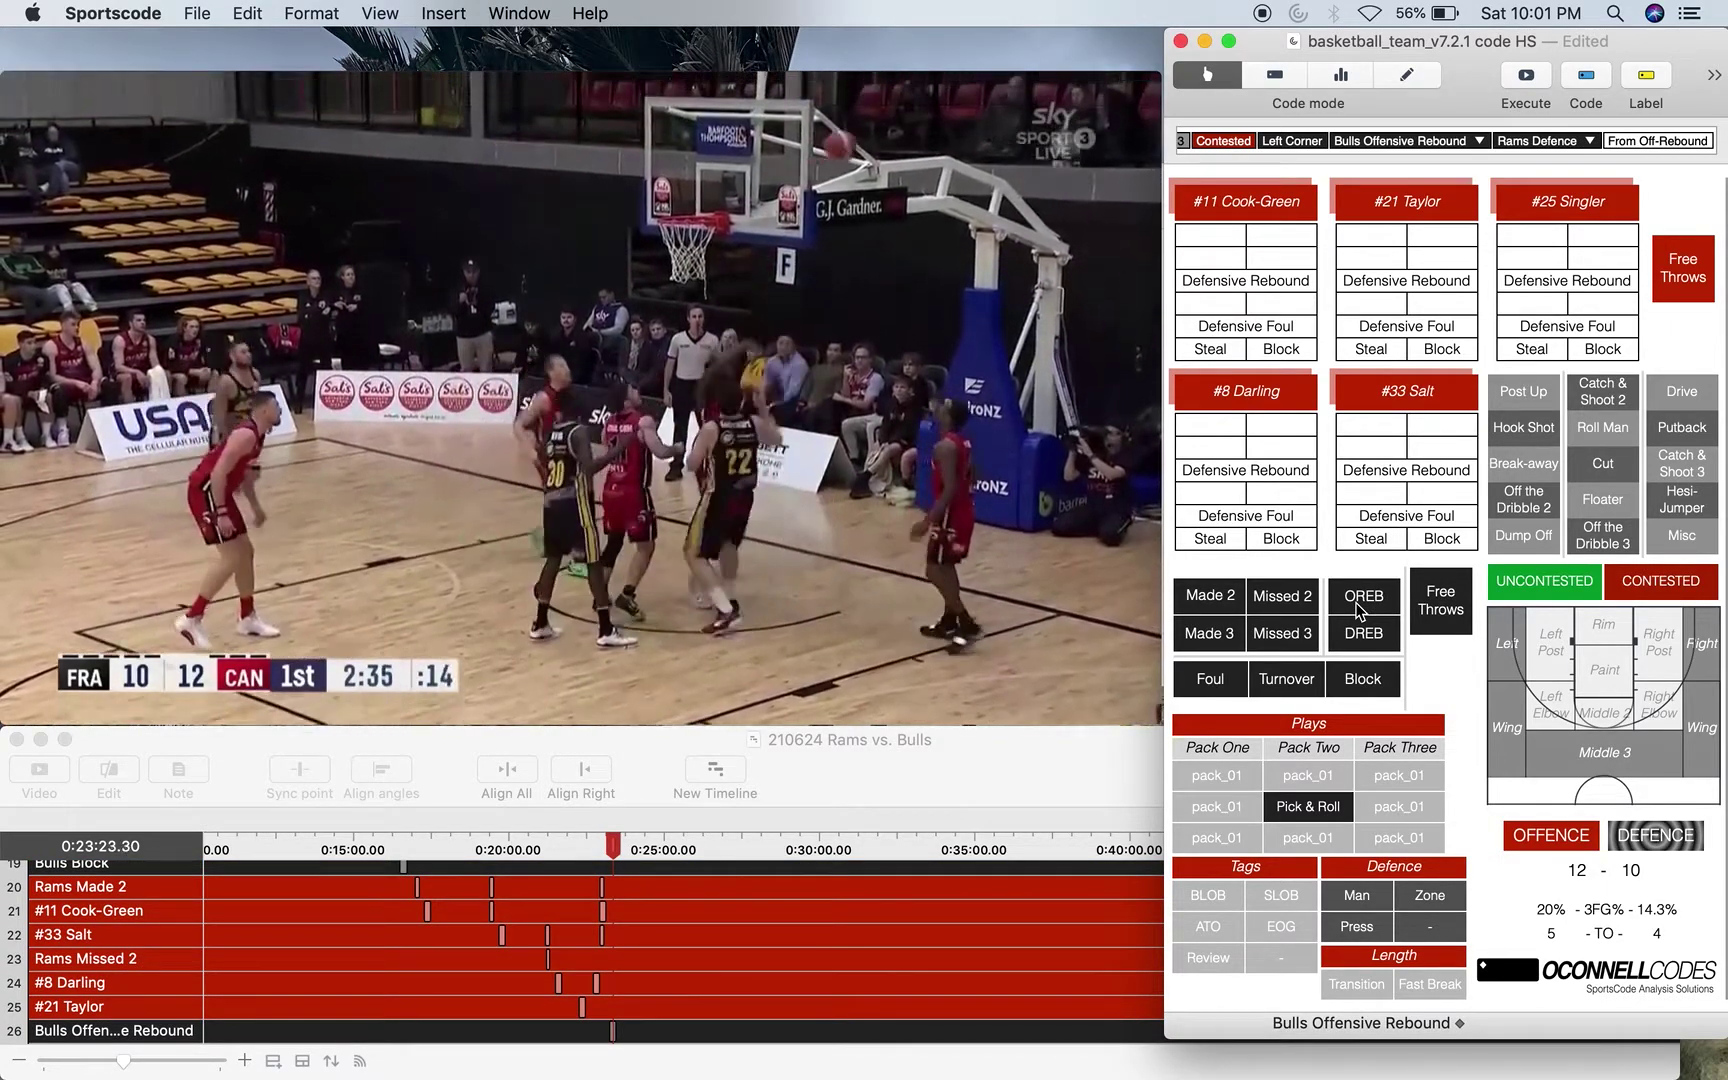
# Record the Bulls Missed 2 as Putback, Contested, Rim, with #8's Block and #21's Defensive Rebound.
pyautogui.click(1285, 600)
pyautogui.click(1697, 445)
pyautogui.click(1660, 581)
pyautogui.click(1604, 626)
pyautogui.click(1284, 541)
pyautogui.click(1239, 286)
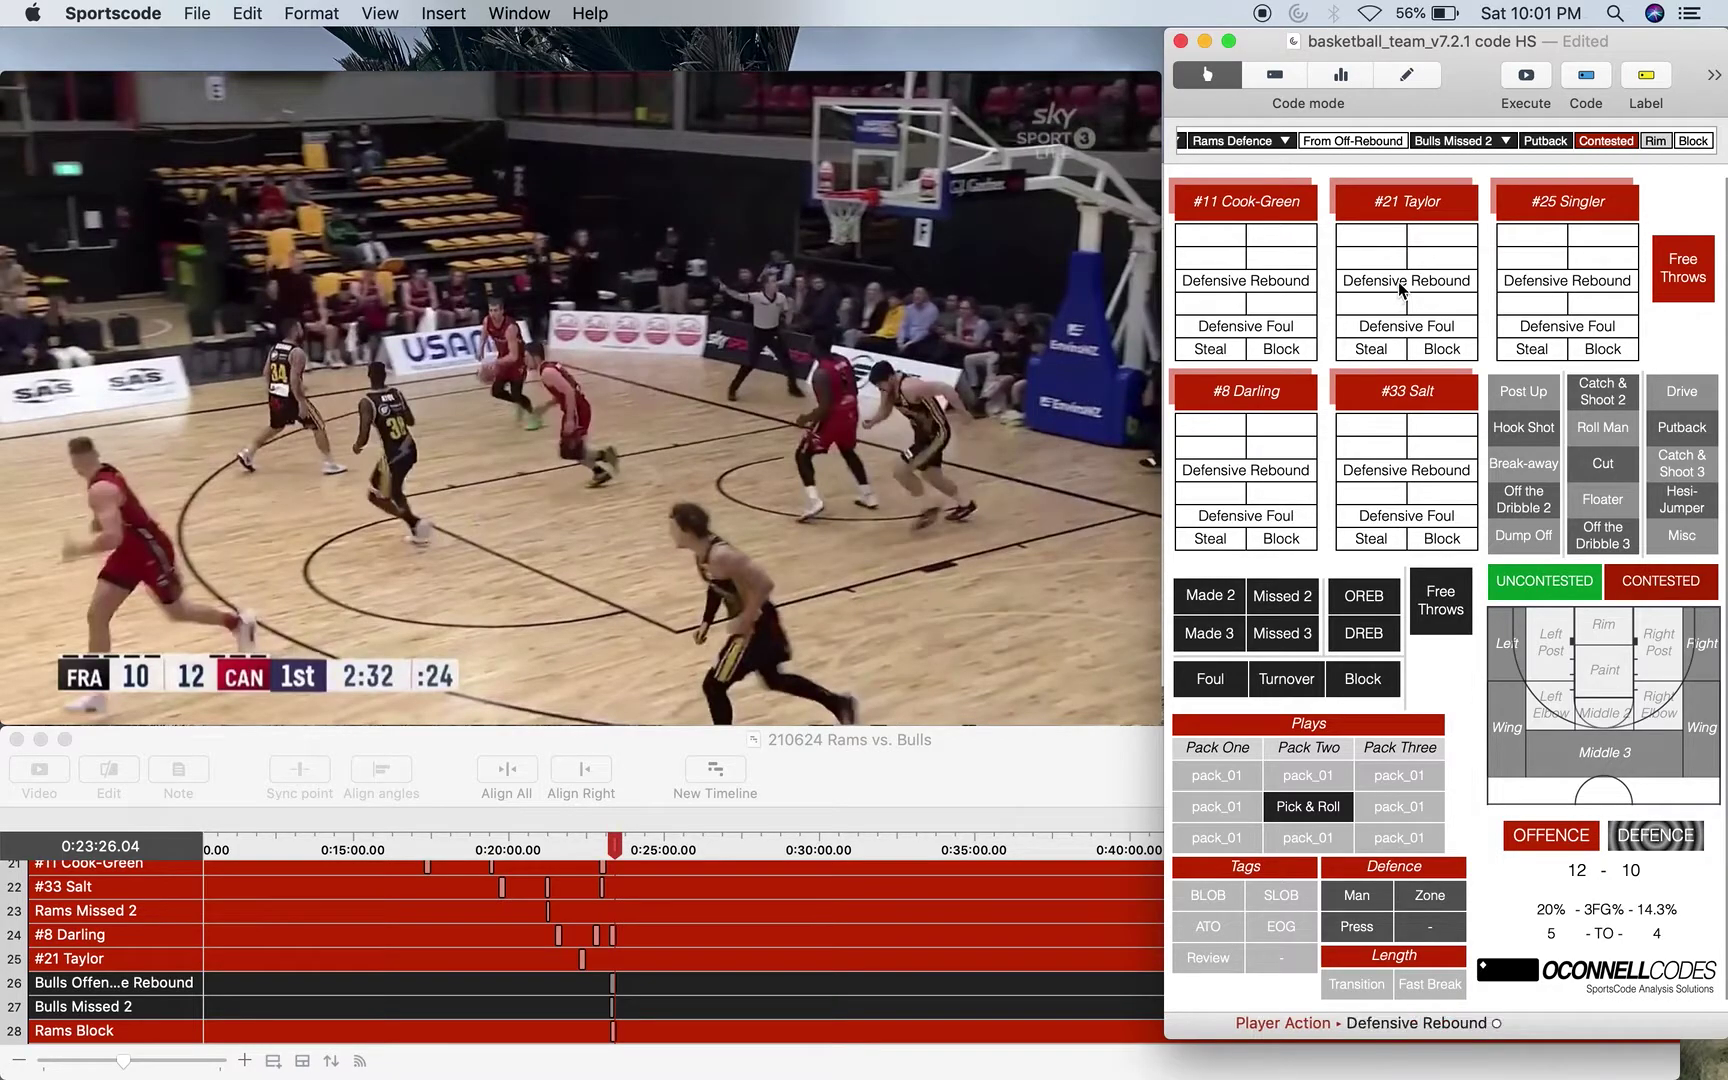
pyautogui.click(1400, 283)
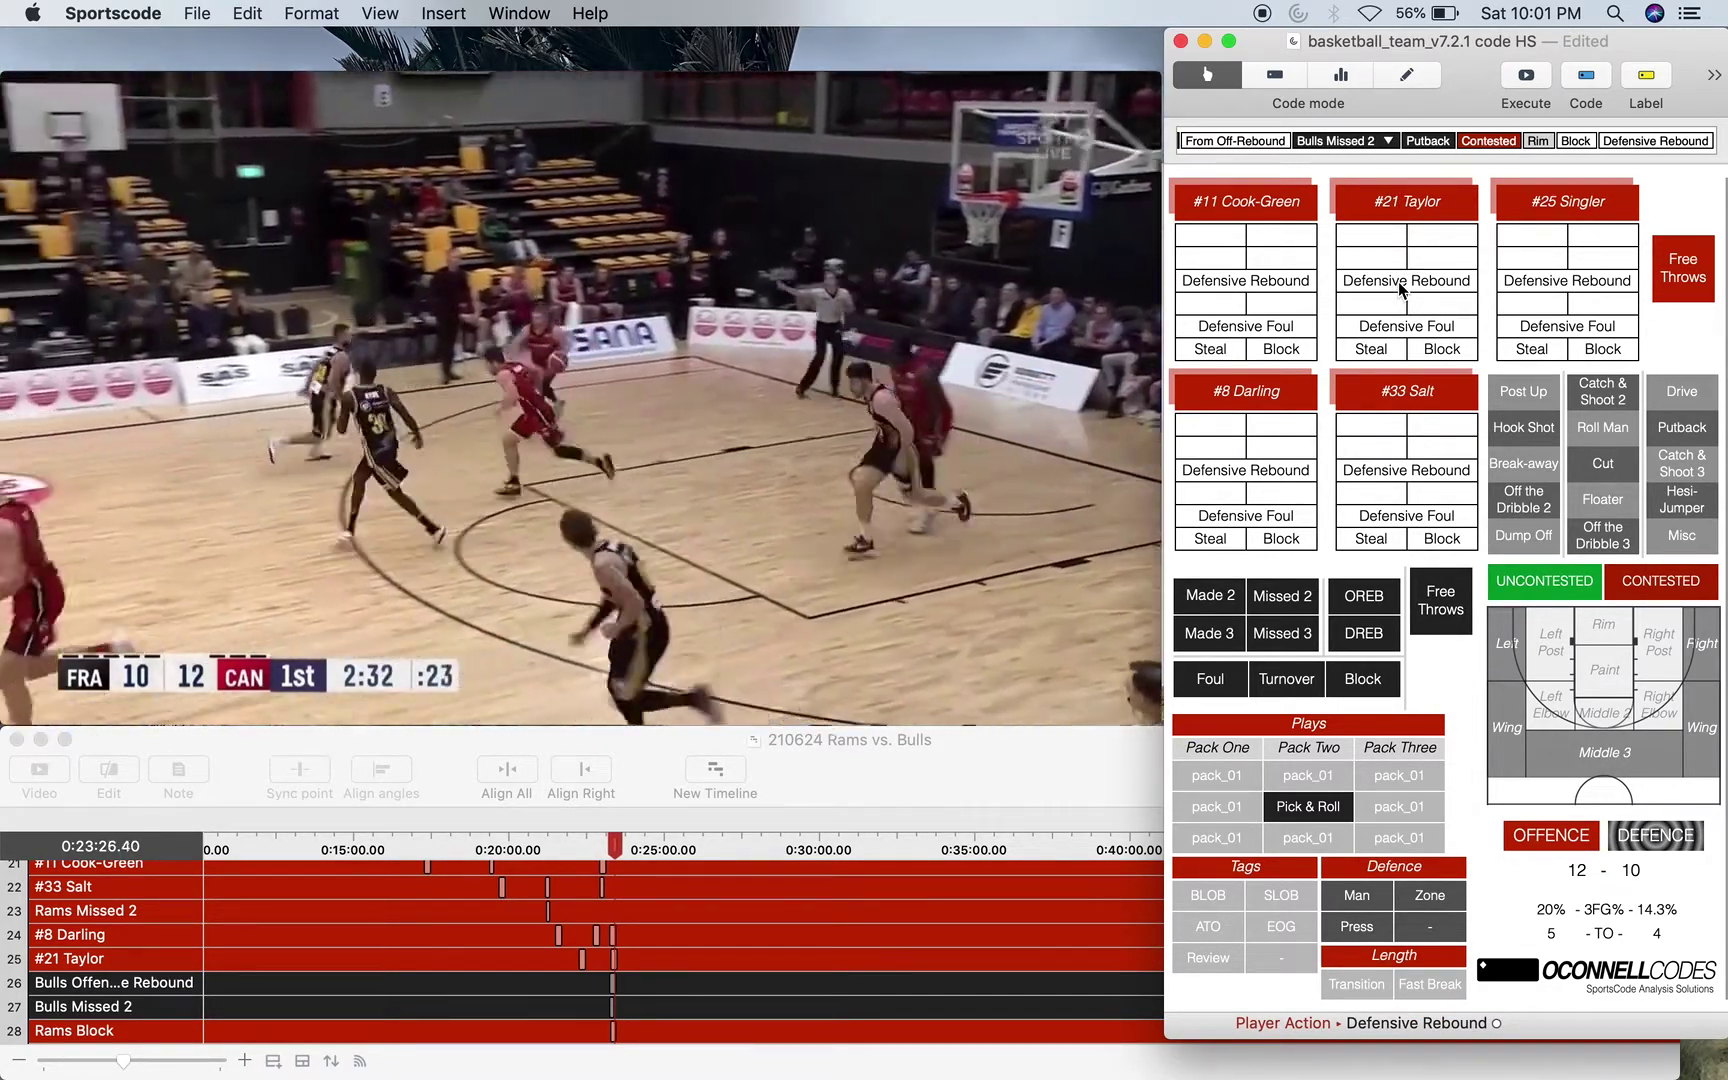
# Code a Rams Offence possession against Man and record #25's Turnover.
pyautogui.press('o')
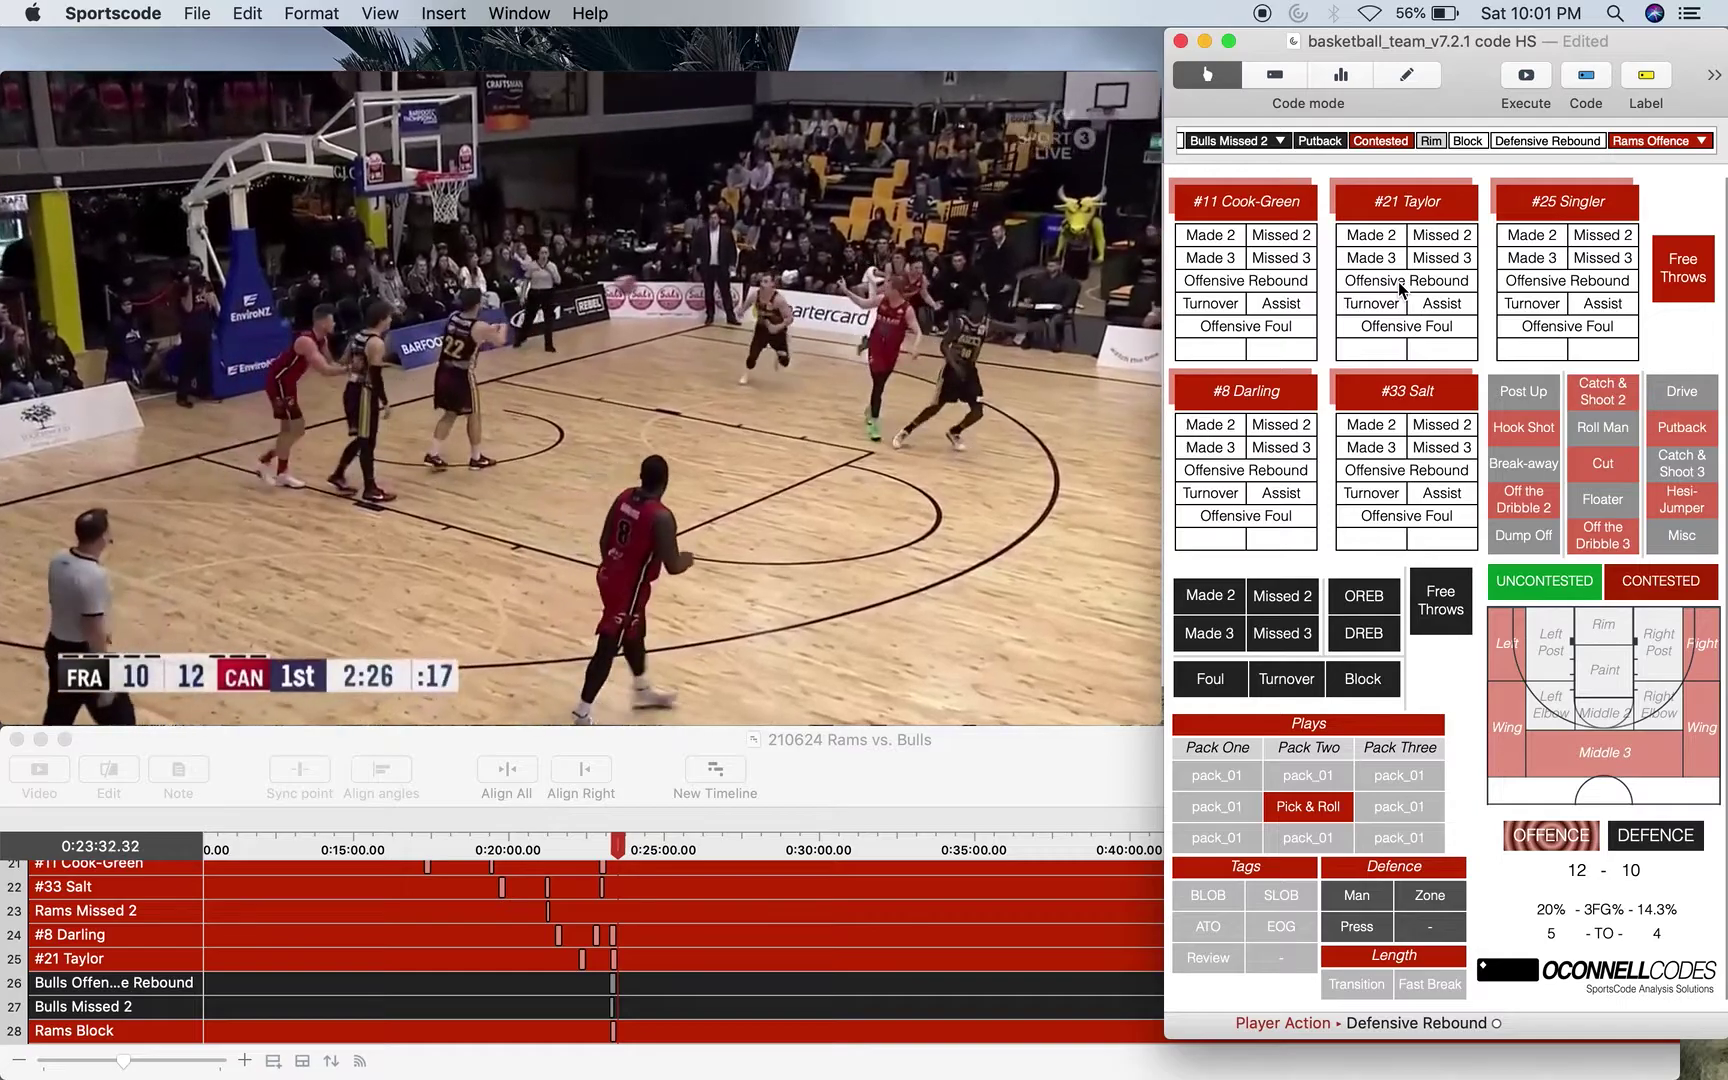
pyautogui.press('super+Left')
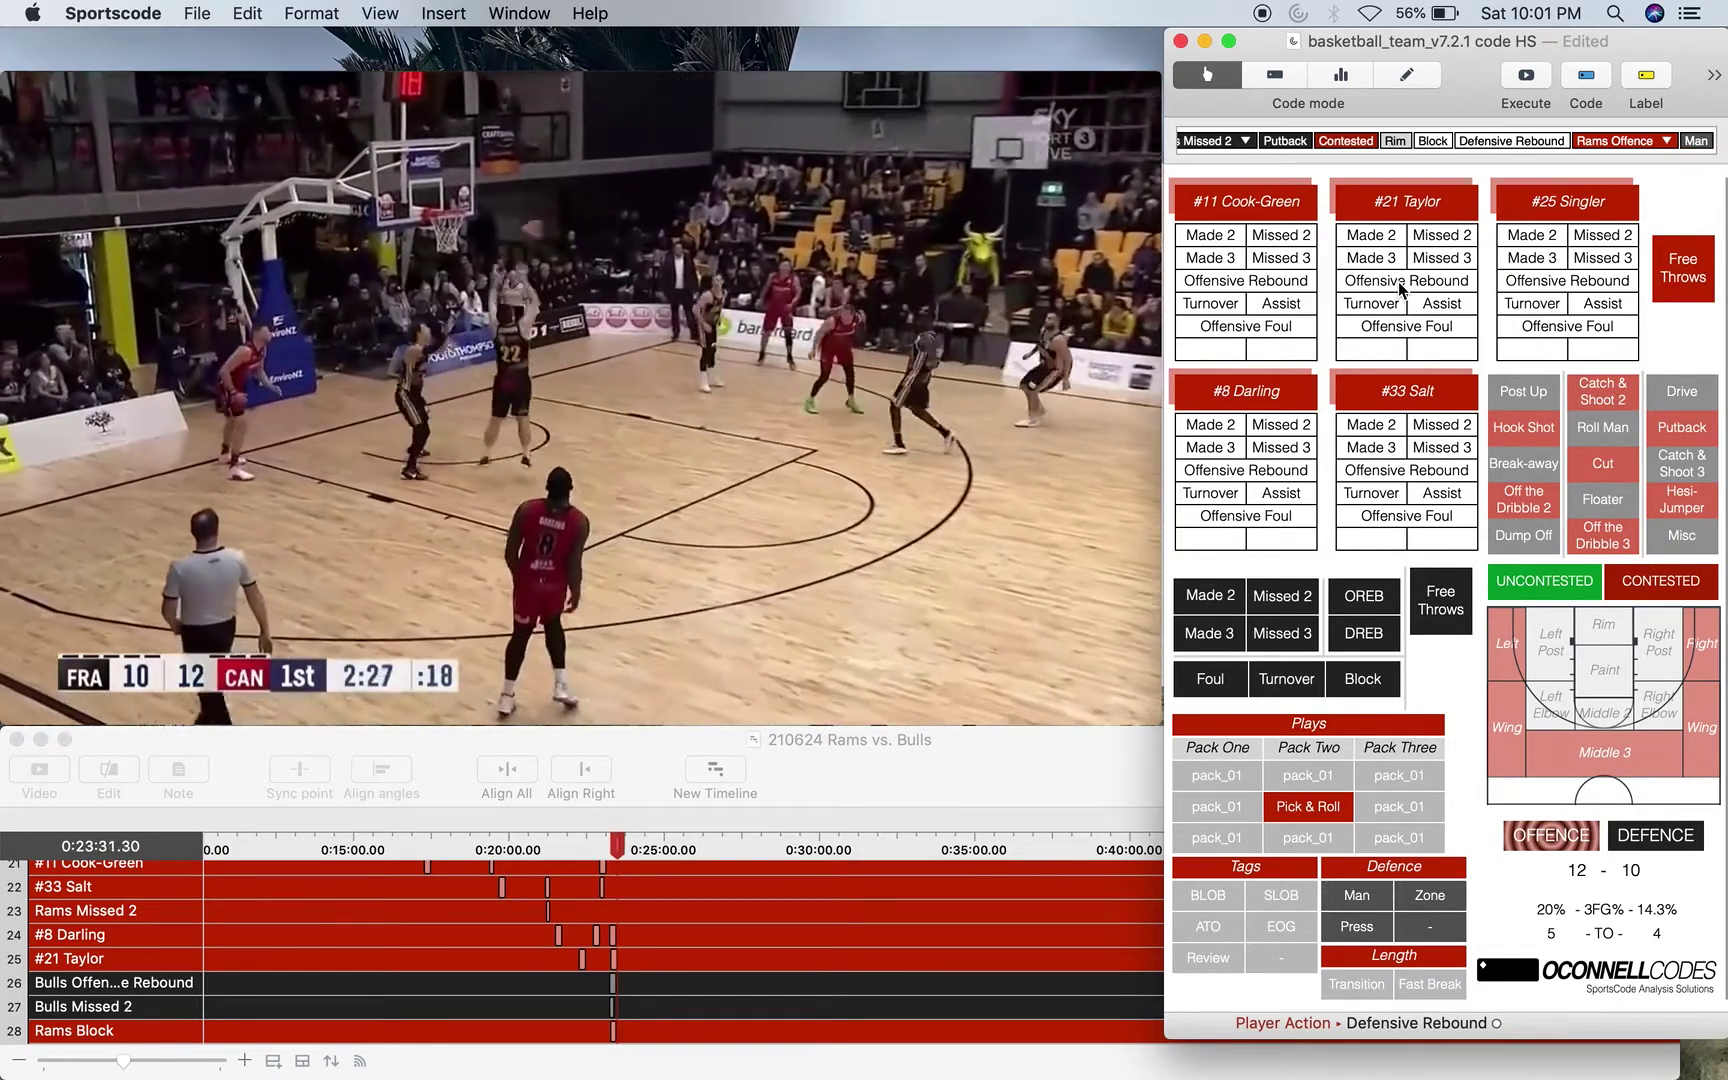
pyautogui.click(1244, 244)
pyautogui.click(1538, 307)
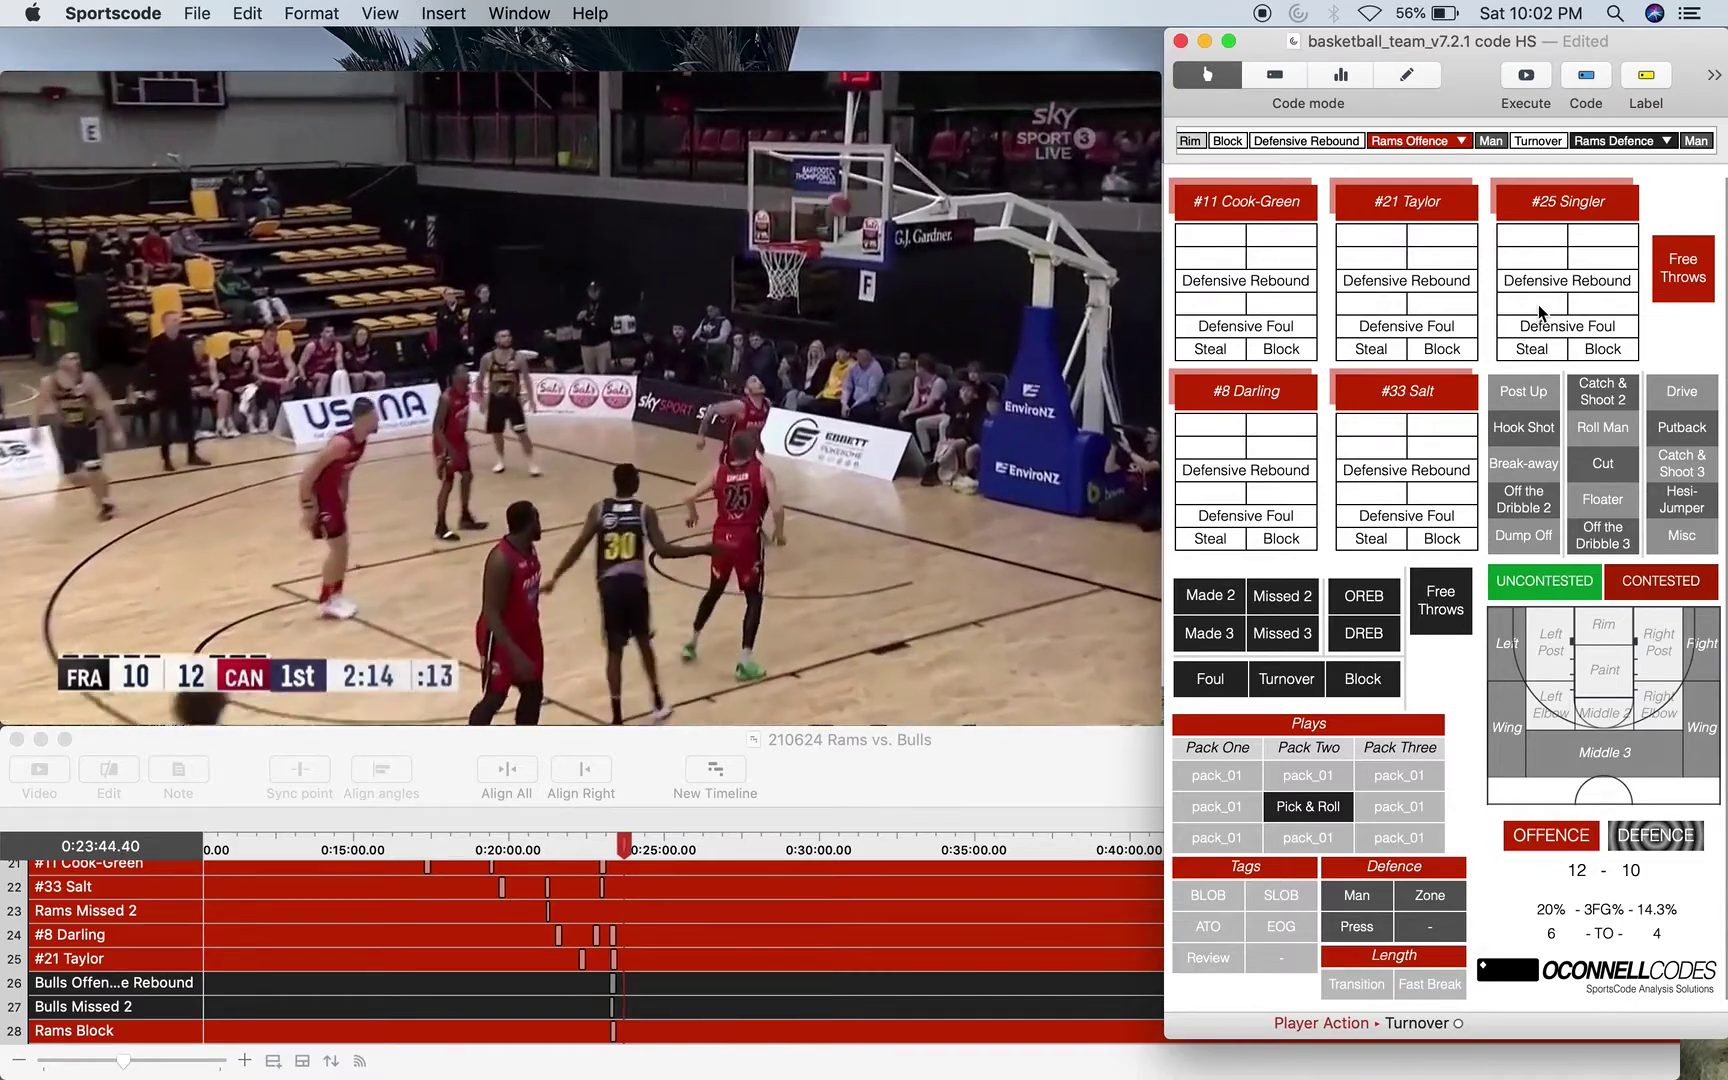
# Record a Bulls Missed 2 as Off the Dribble 2, Contested, Paint, followed by #11's Defensive Rebound.
pyautogui.click(1283, 597)
pyautogui.click(1517, 505)
pyautogui.click(1632, 580)
pyautogui.click(1615, 663)
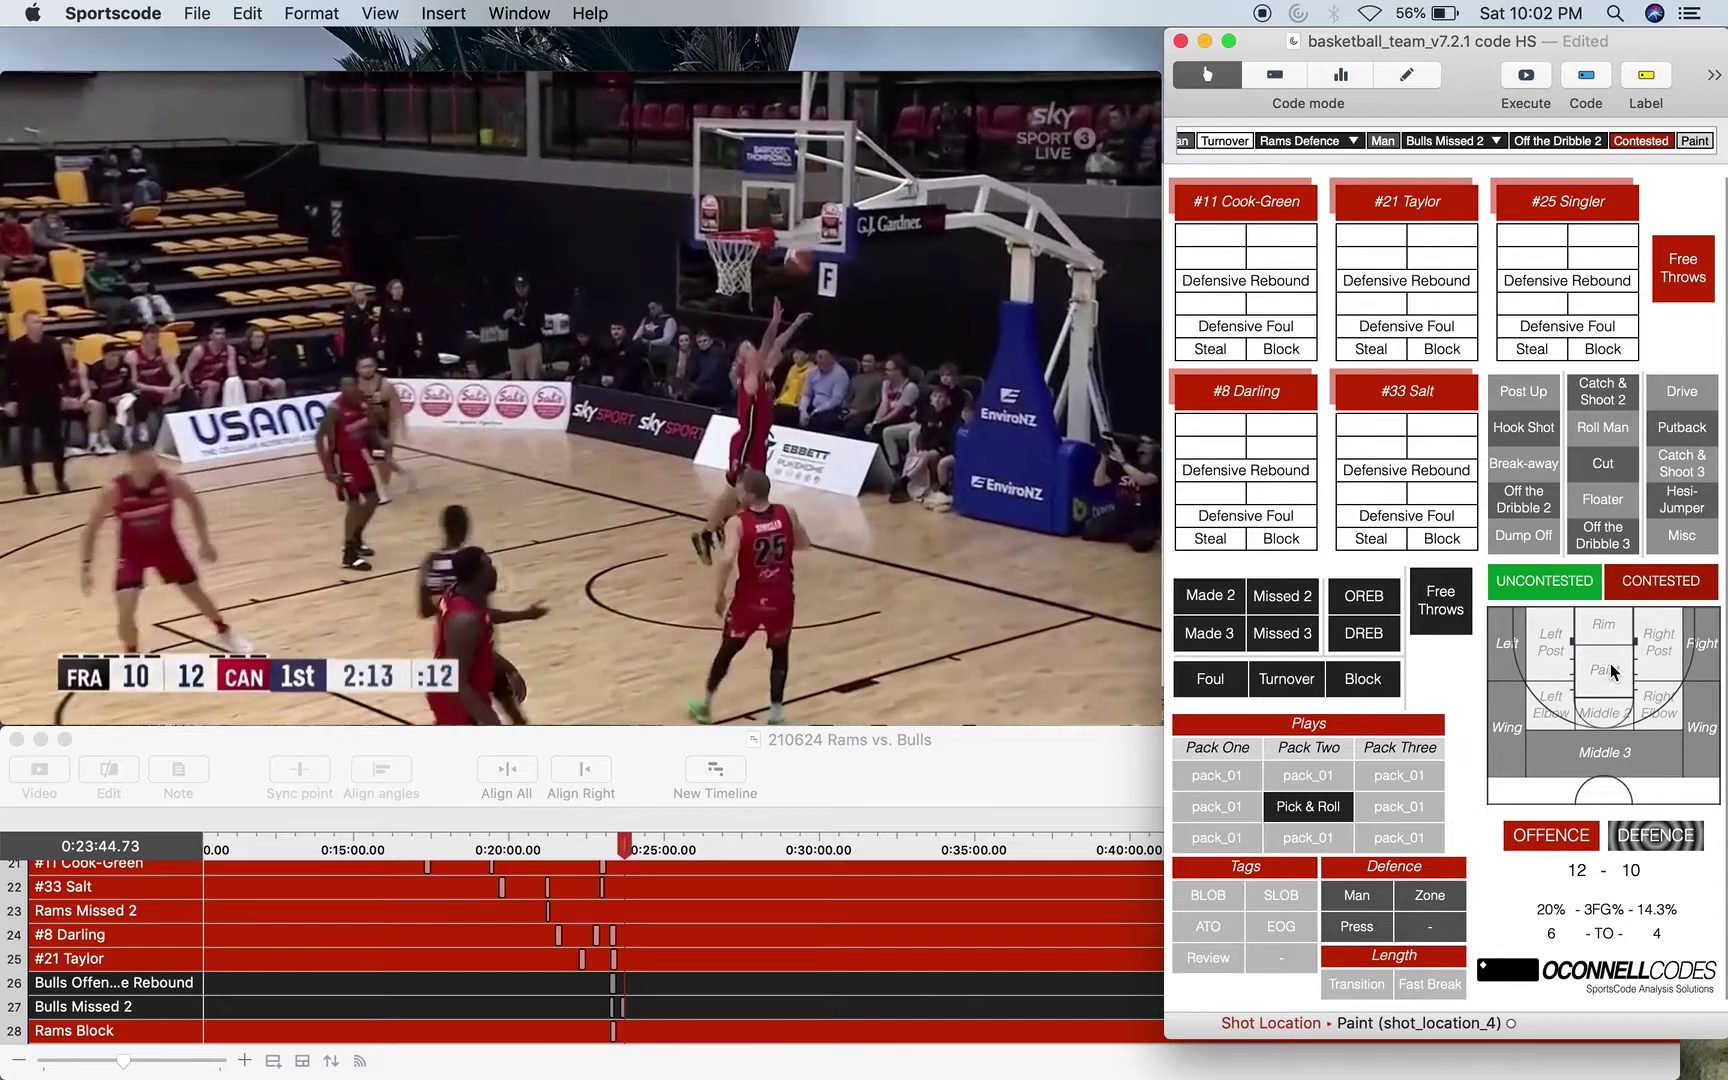
pyautogui.click(1250, 282)
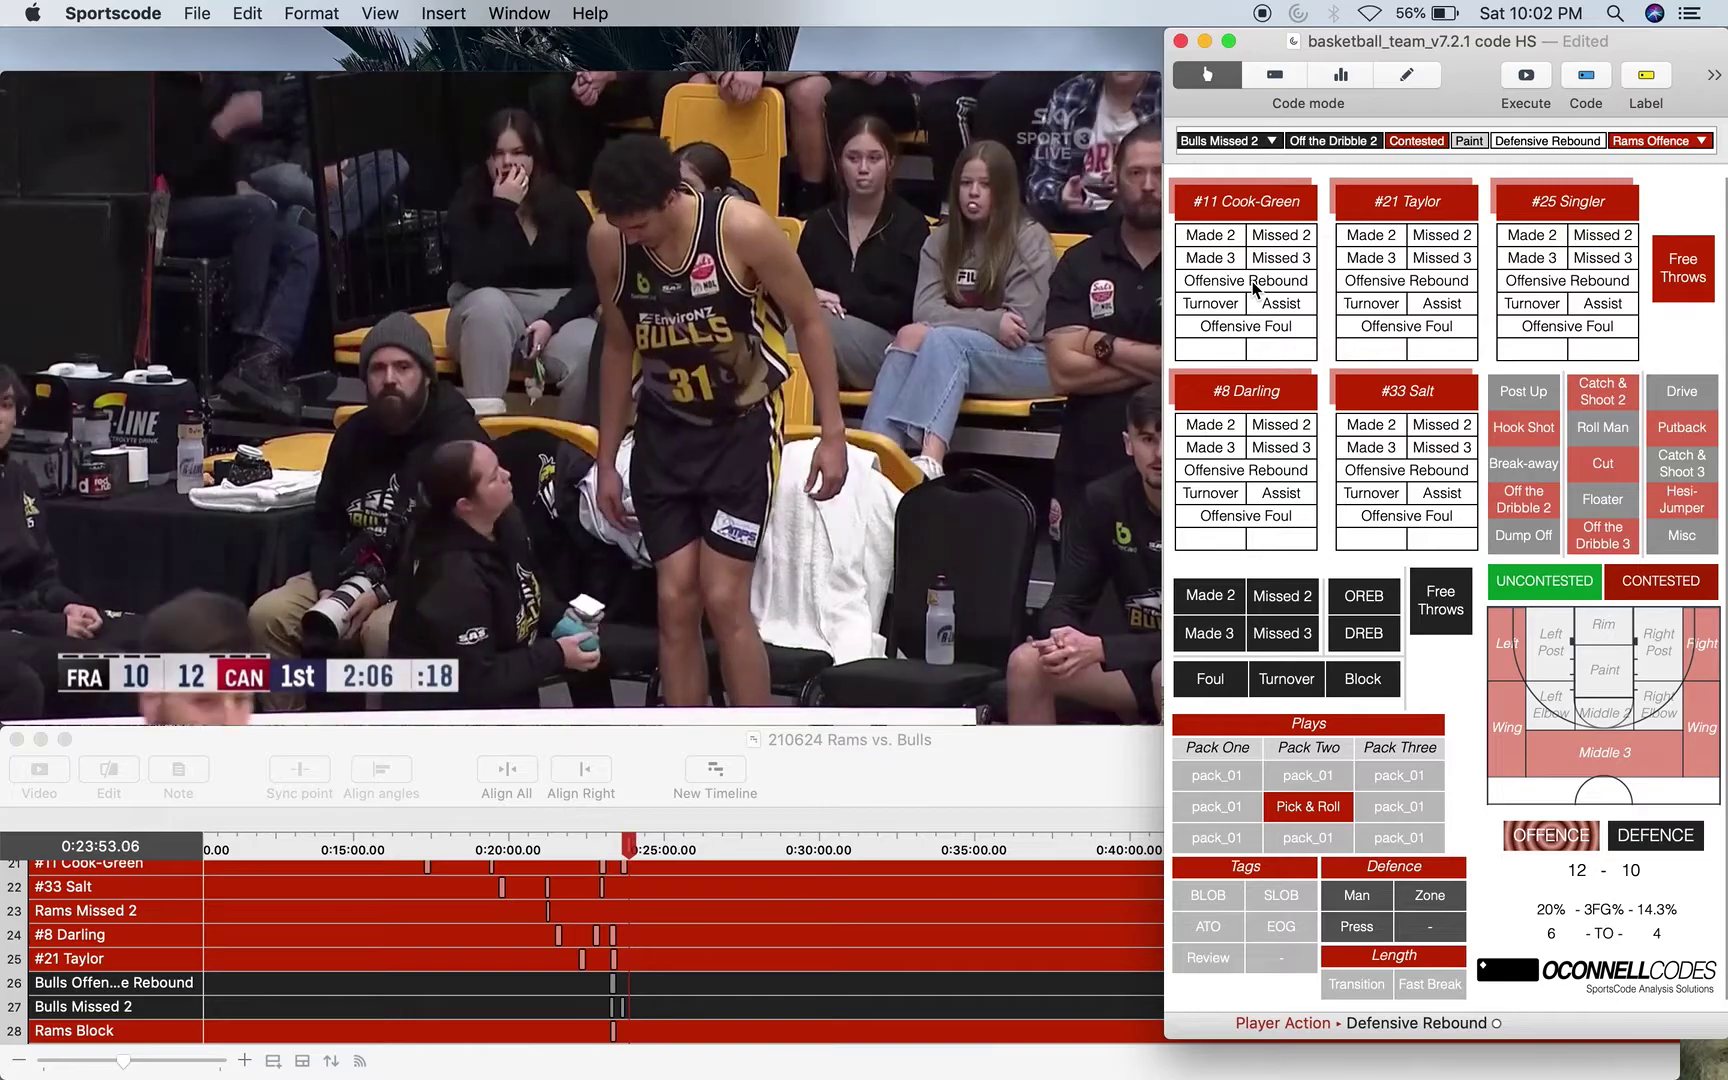
# Label the current Rams Offence possession as Transition and end it at the stoppage in play.
pyautogui.press('Left')
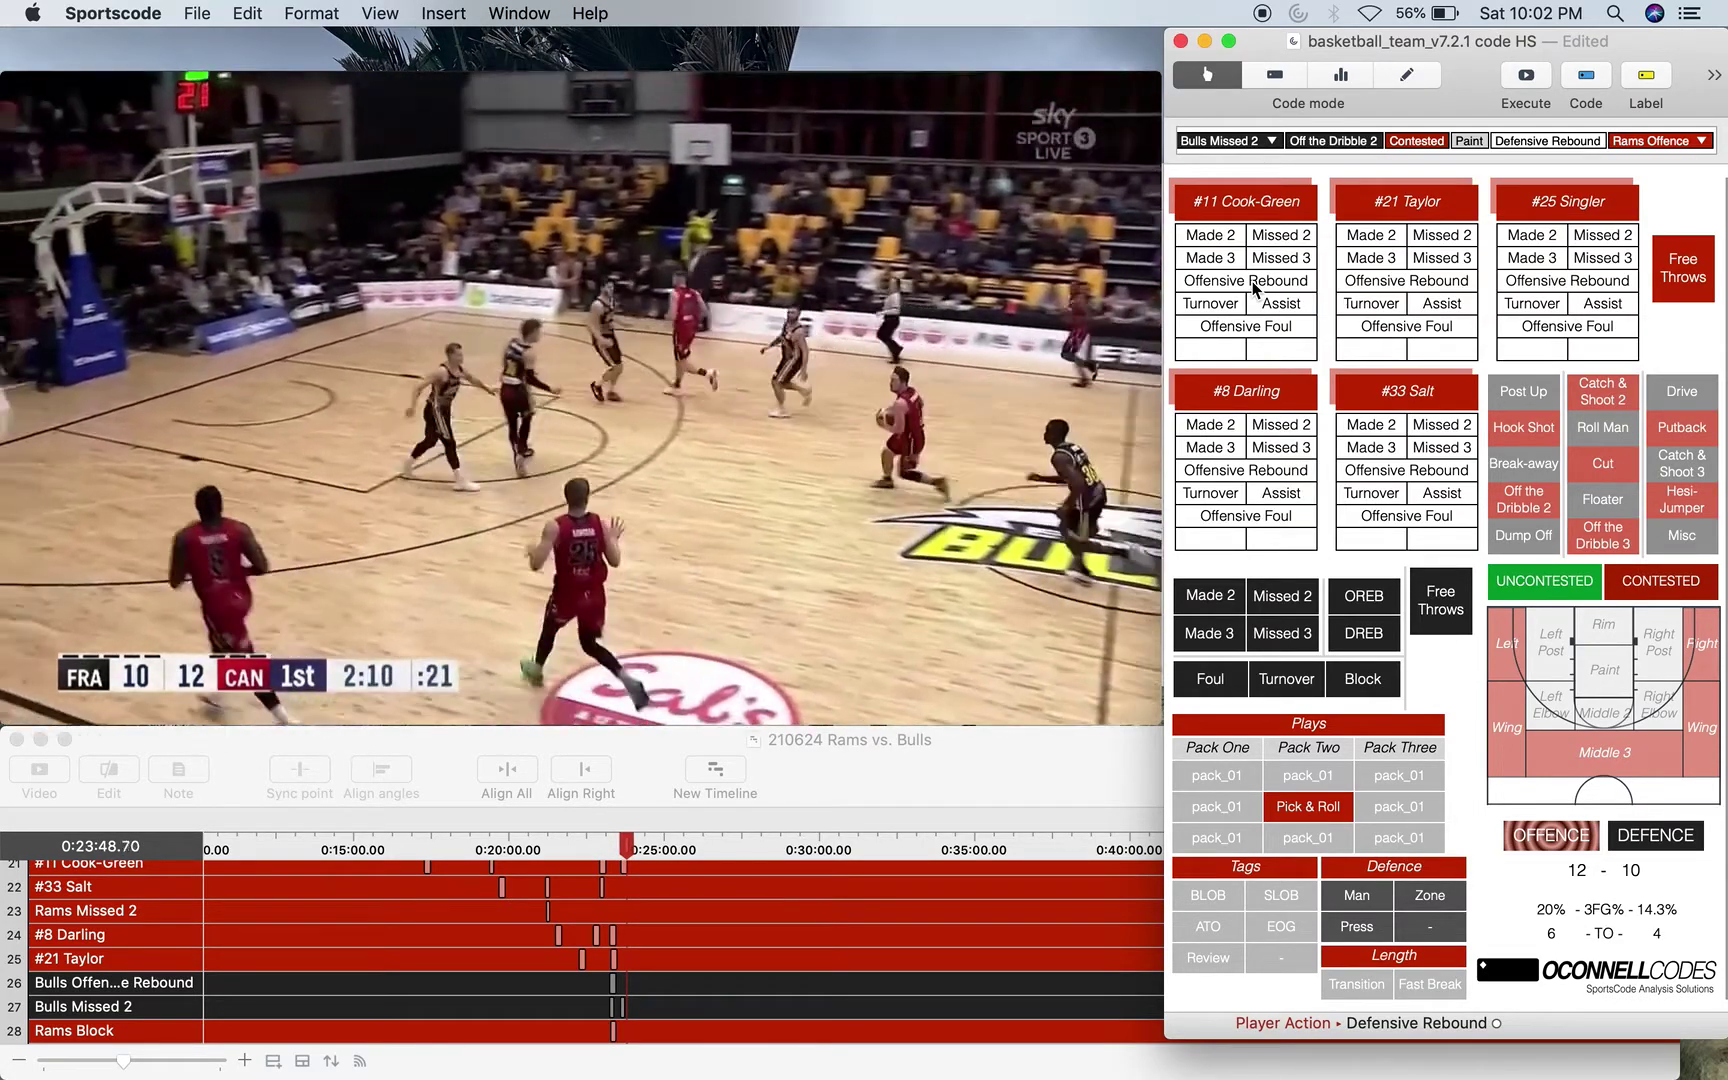
pyautogui.press('t')
pyautogui.press('Right')
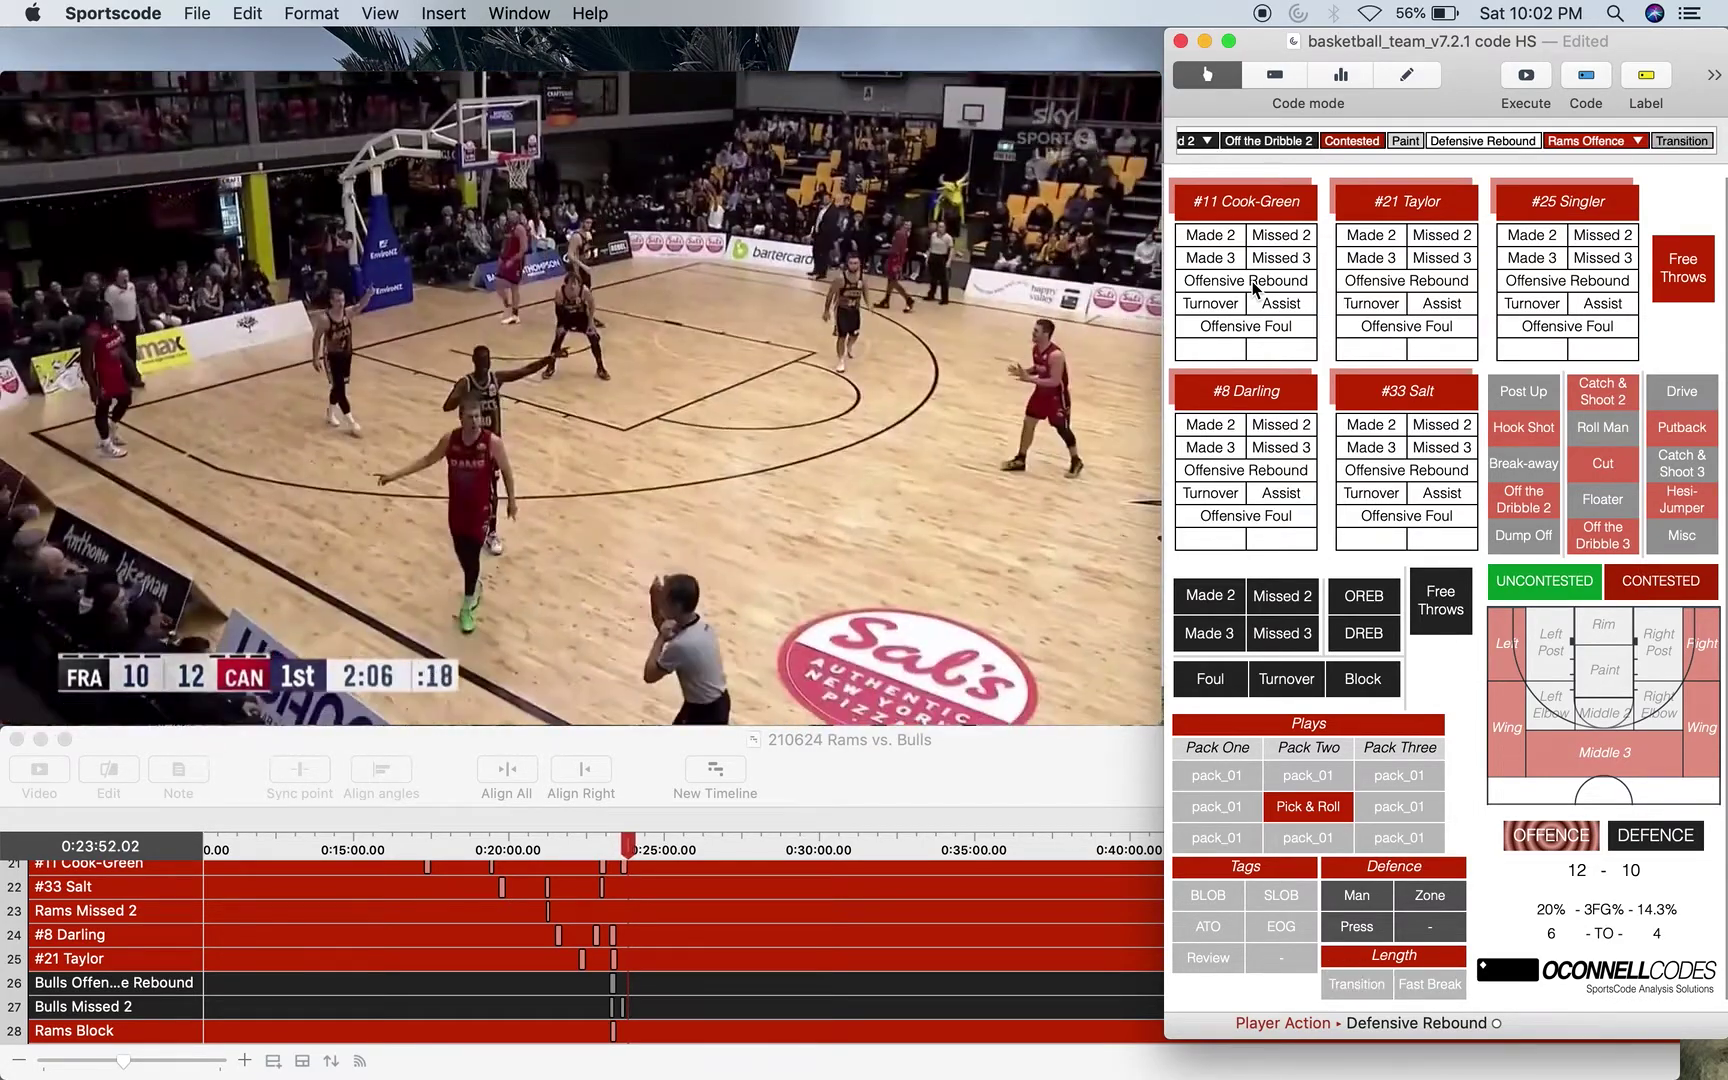
pyautogui.press('o')
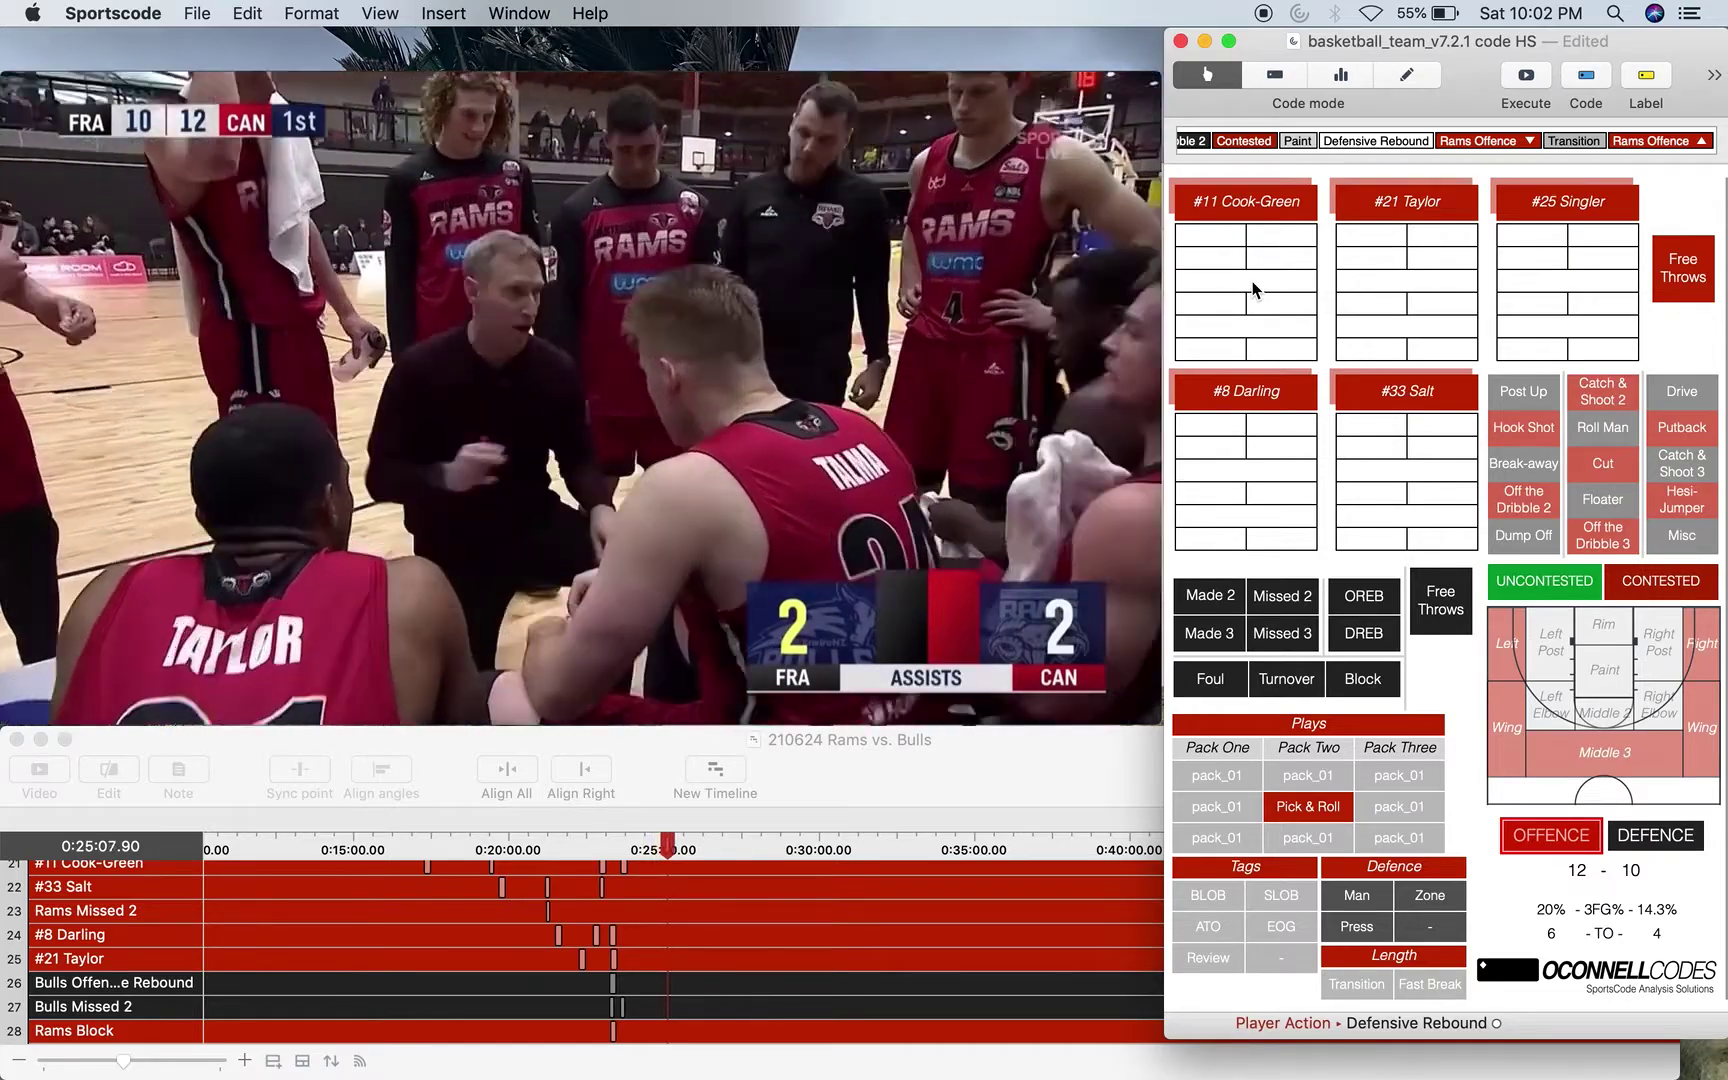
# Skip the game video past the timeout to about 0:25:44.90 on the timeline.
pyautogui.scroll(10, 629, 900)
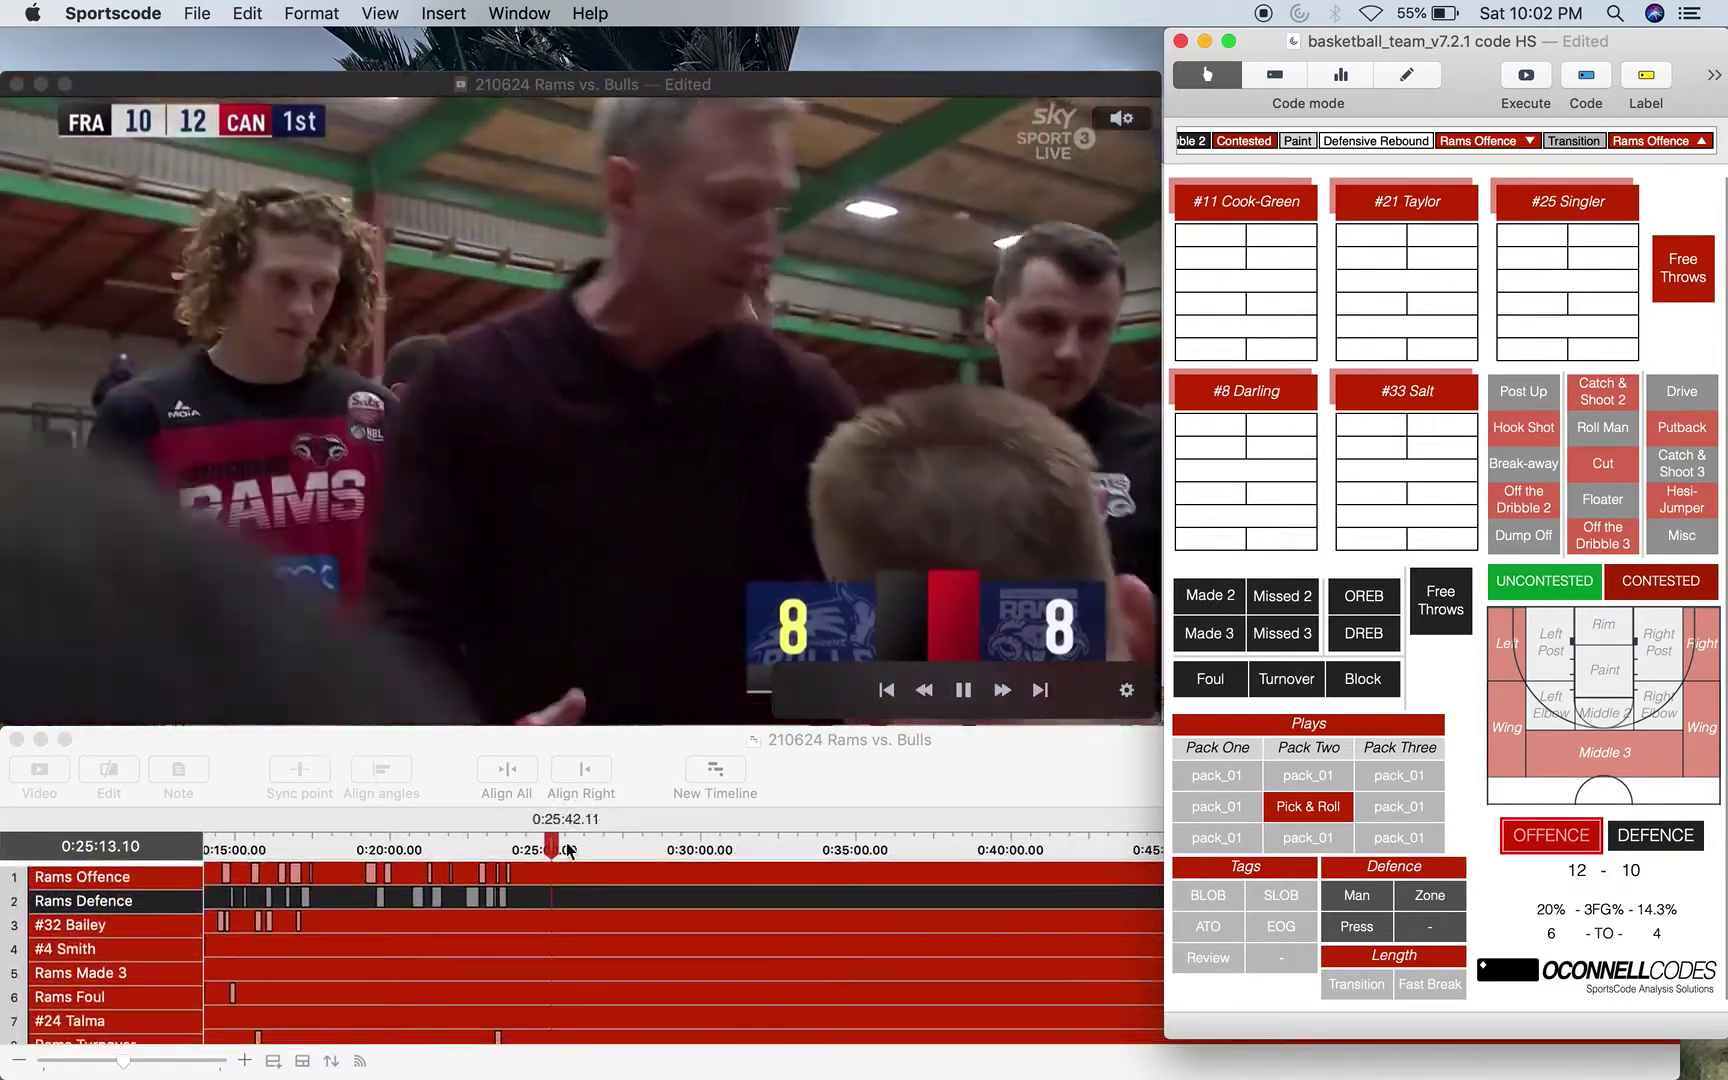
pyautogui.click(562, 848)
pyautogui.moveTo(562, 848); pyautogui.dragTo(571, 849)
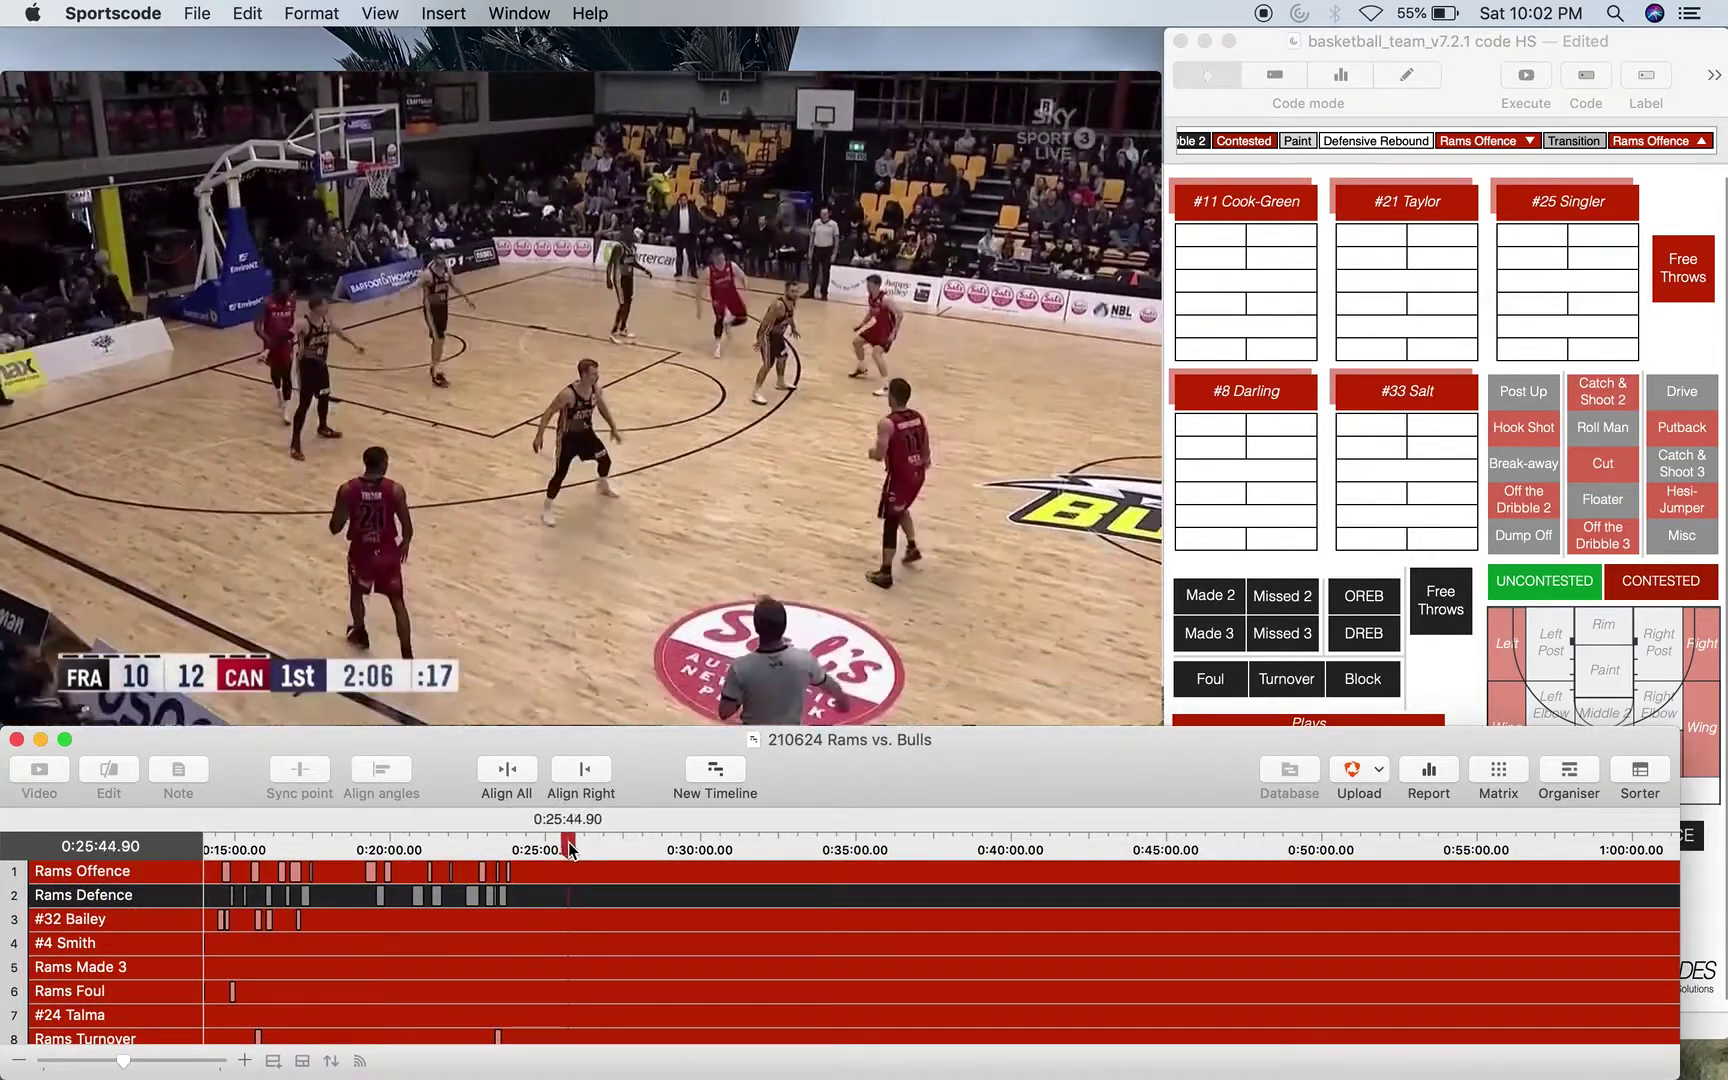
# Update the on-court lineup with #4 as Player 1, #11 as Player 2, #21 as Player 3 and #24 as Player 5.
pyautogui.click(1482, 105)
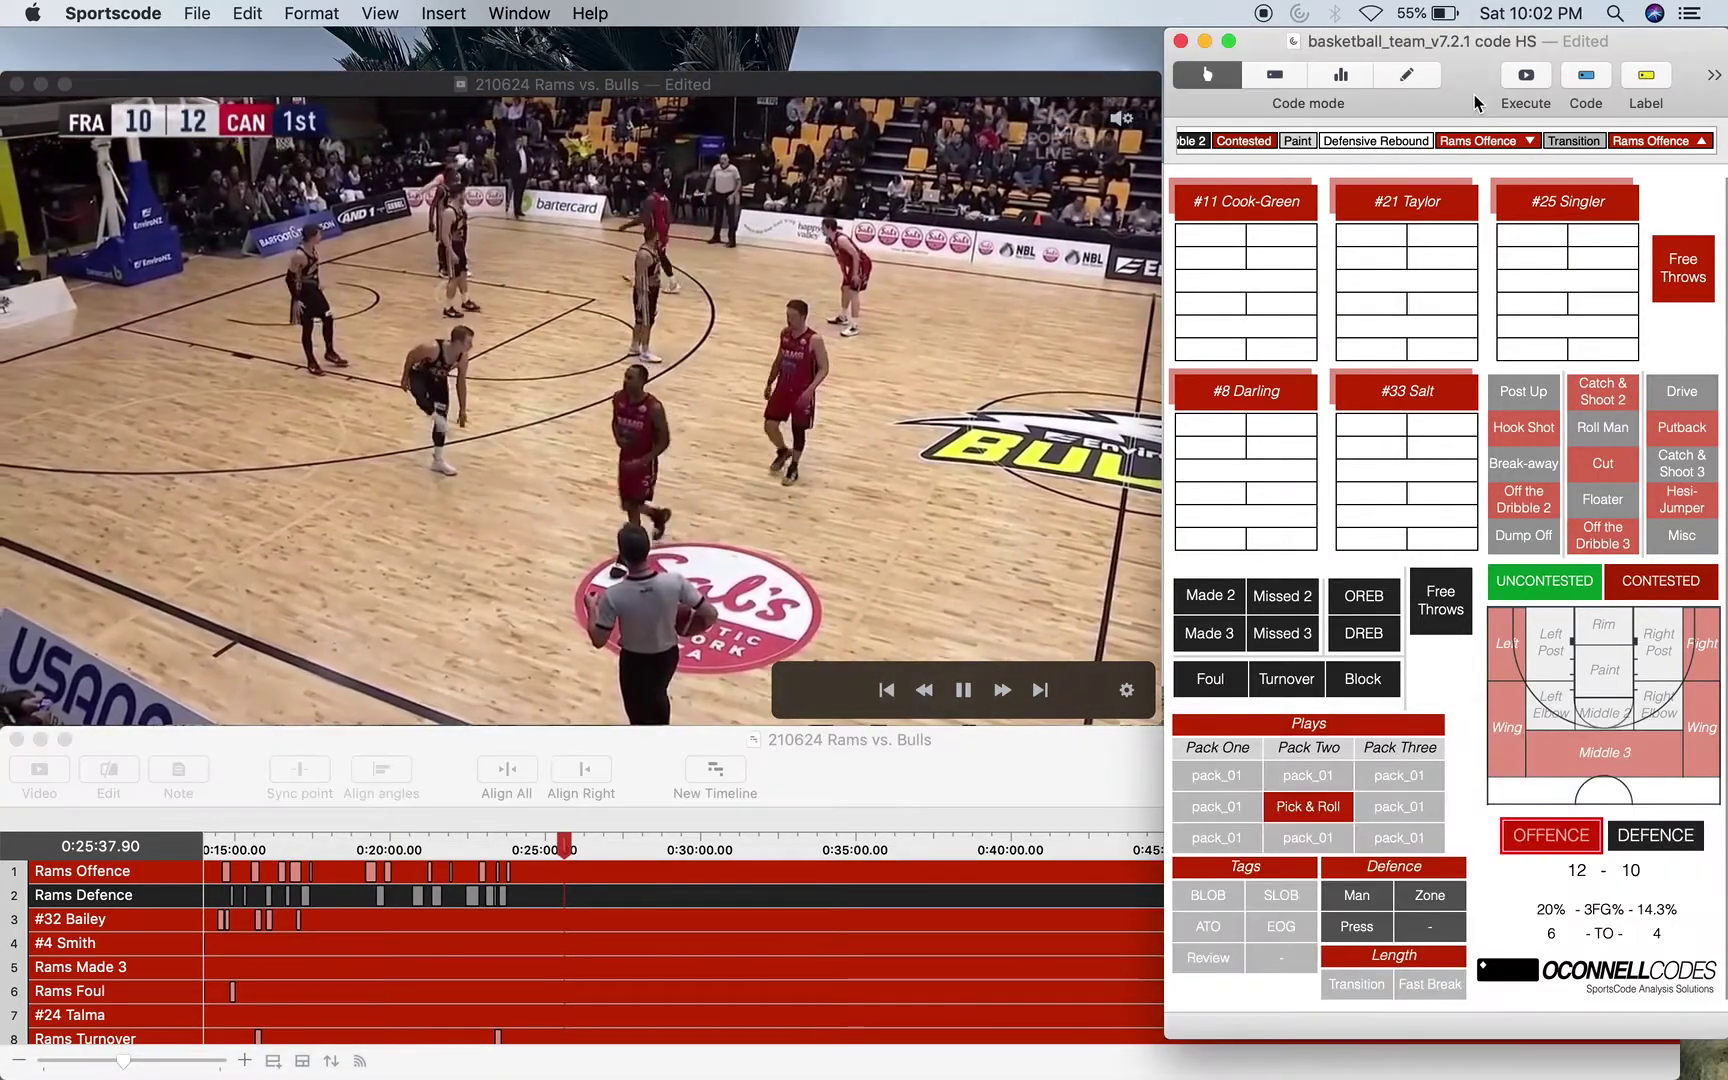
pyautogui.hscroll(10, 1311, 364)
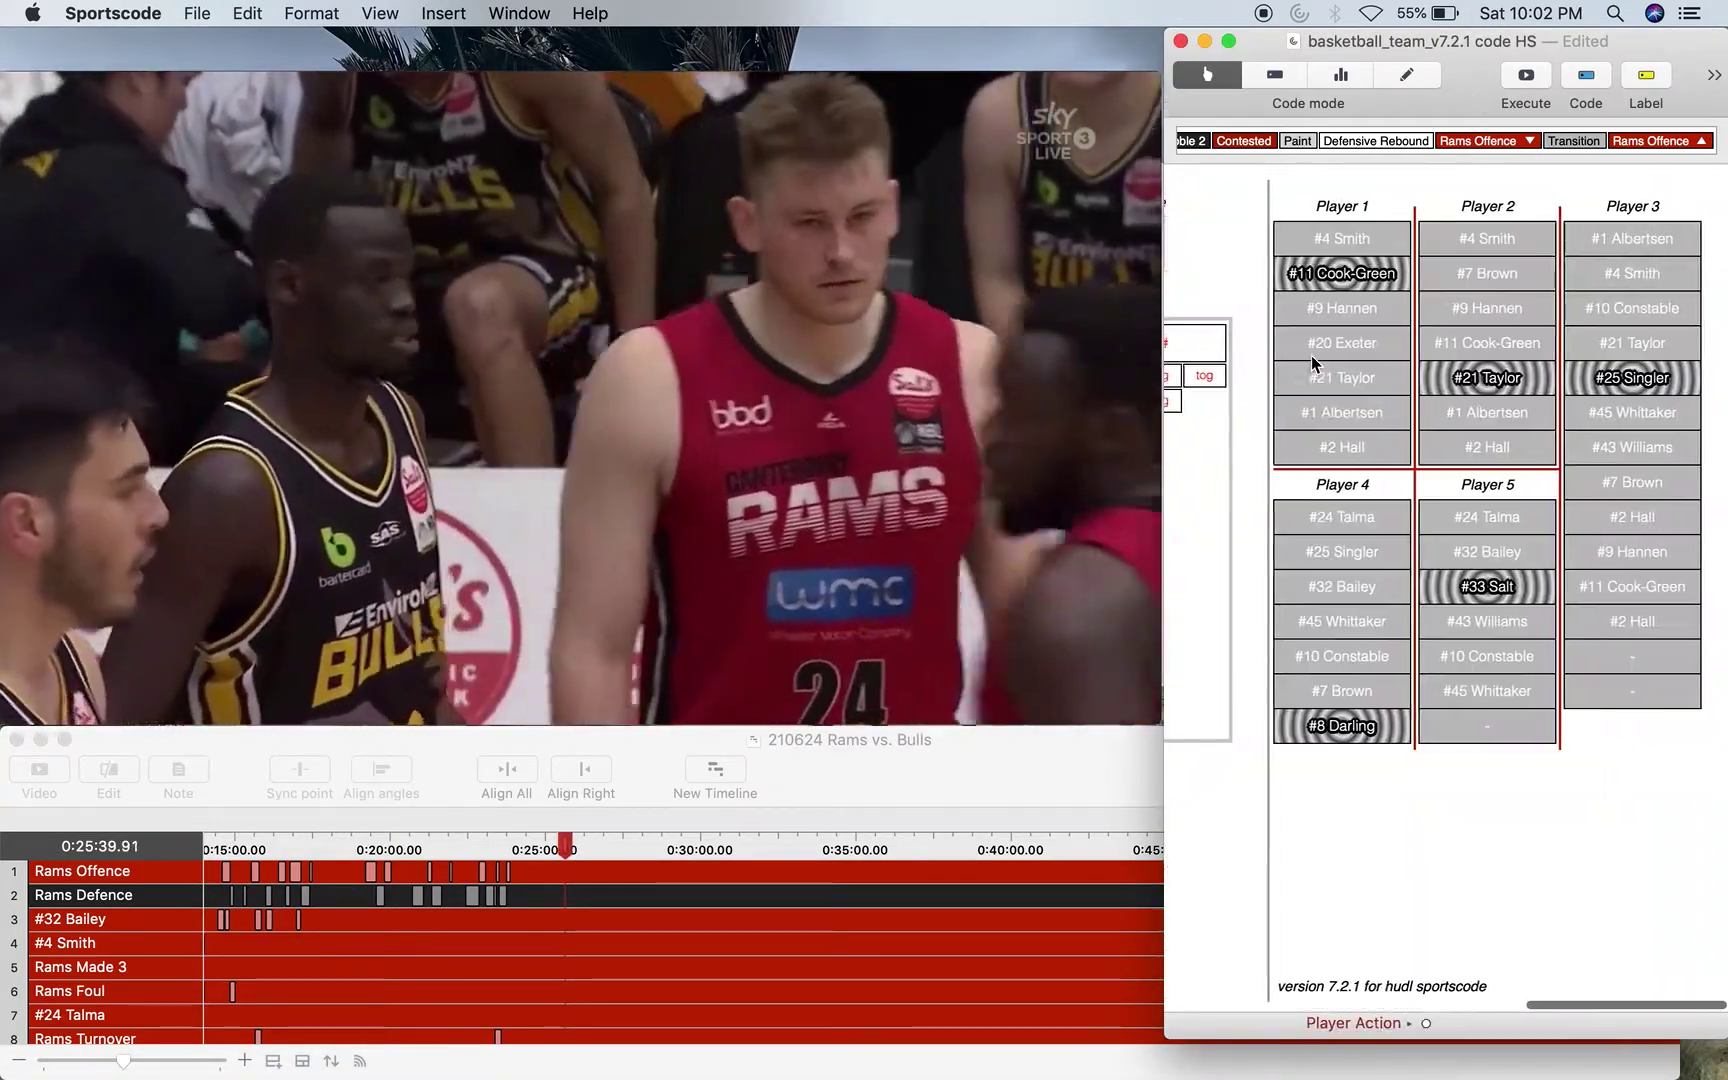
pyautogui.click(1630, 339)
pyautogui.click(1365, 241)
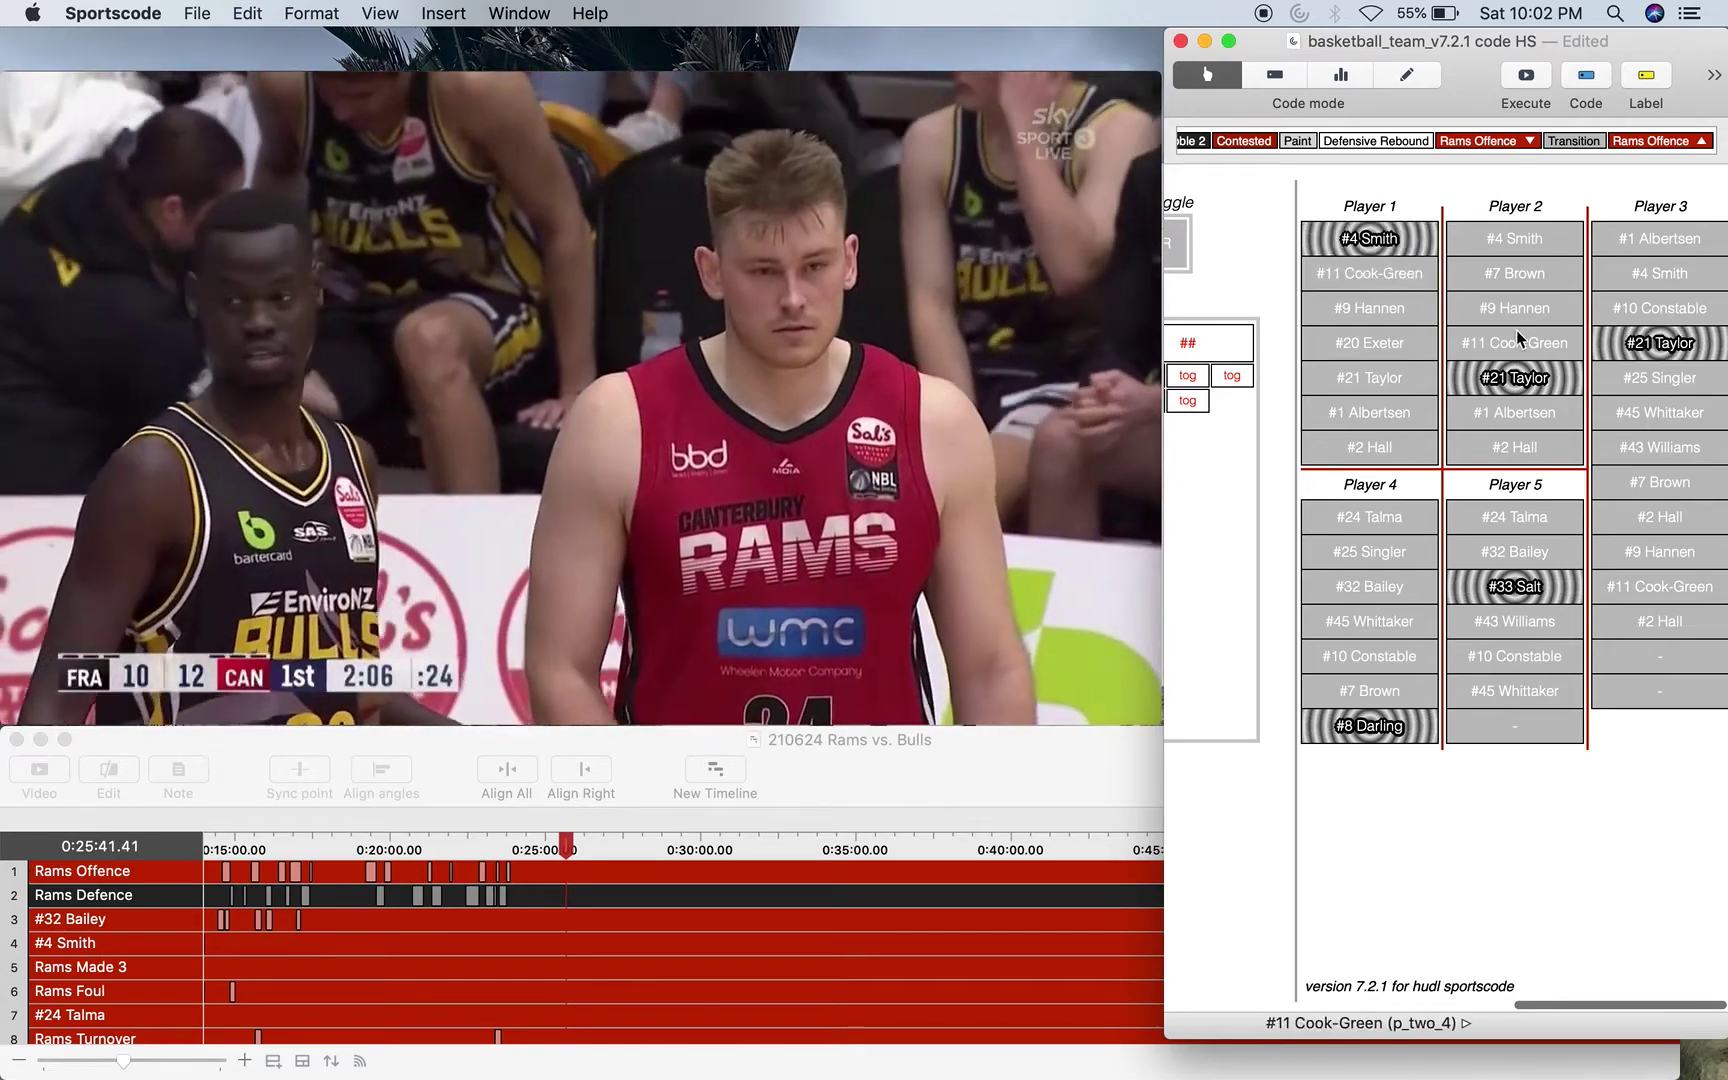
pyautogui.click(1516, 333)
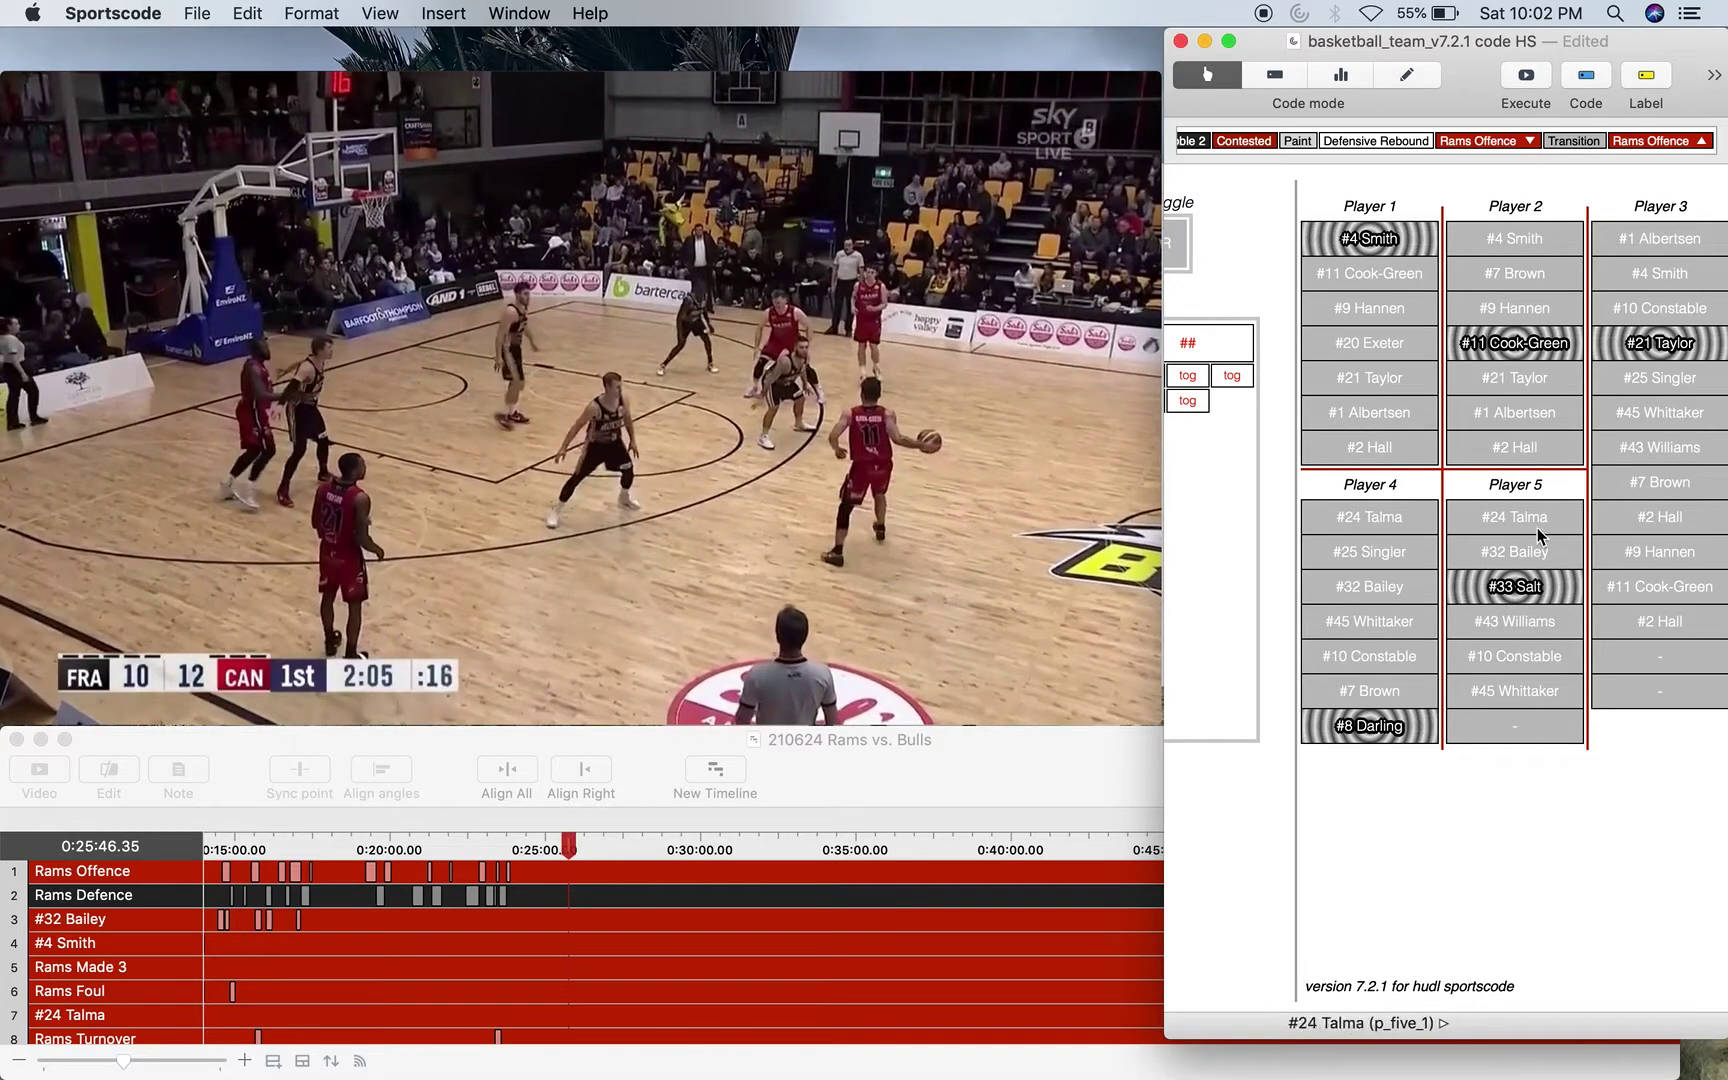
pyautogui.click(1538, 522)
pyautogui.hscroll(-10, 1491, 622)
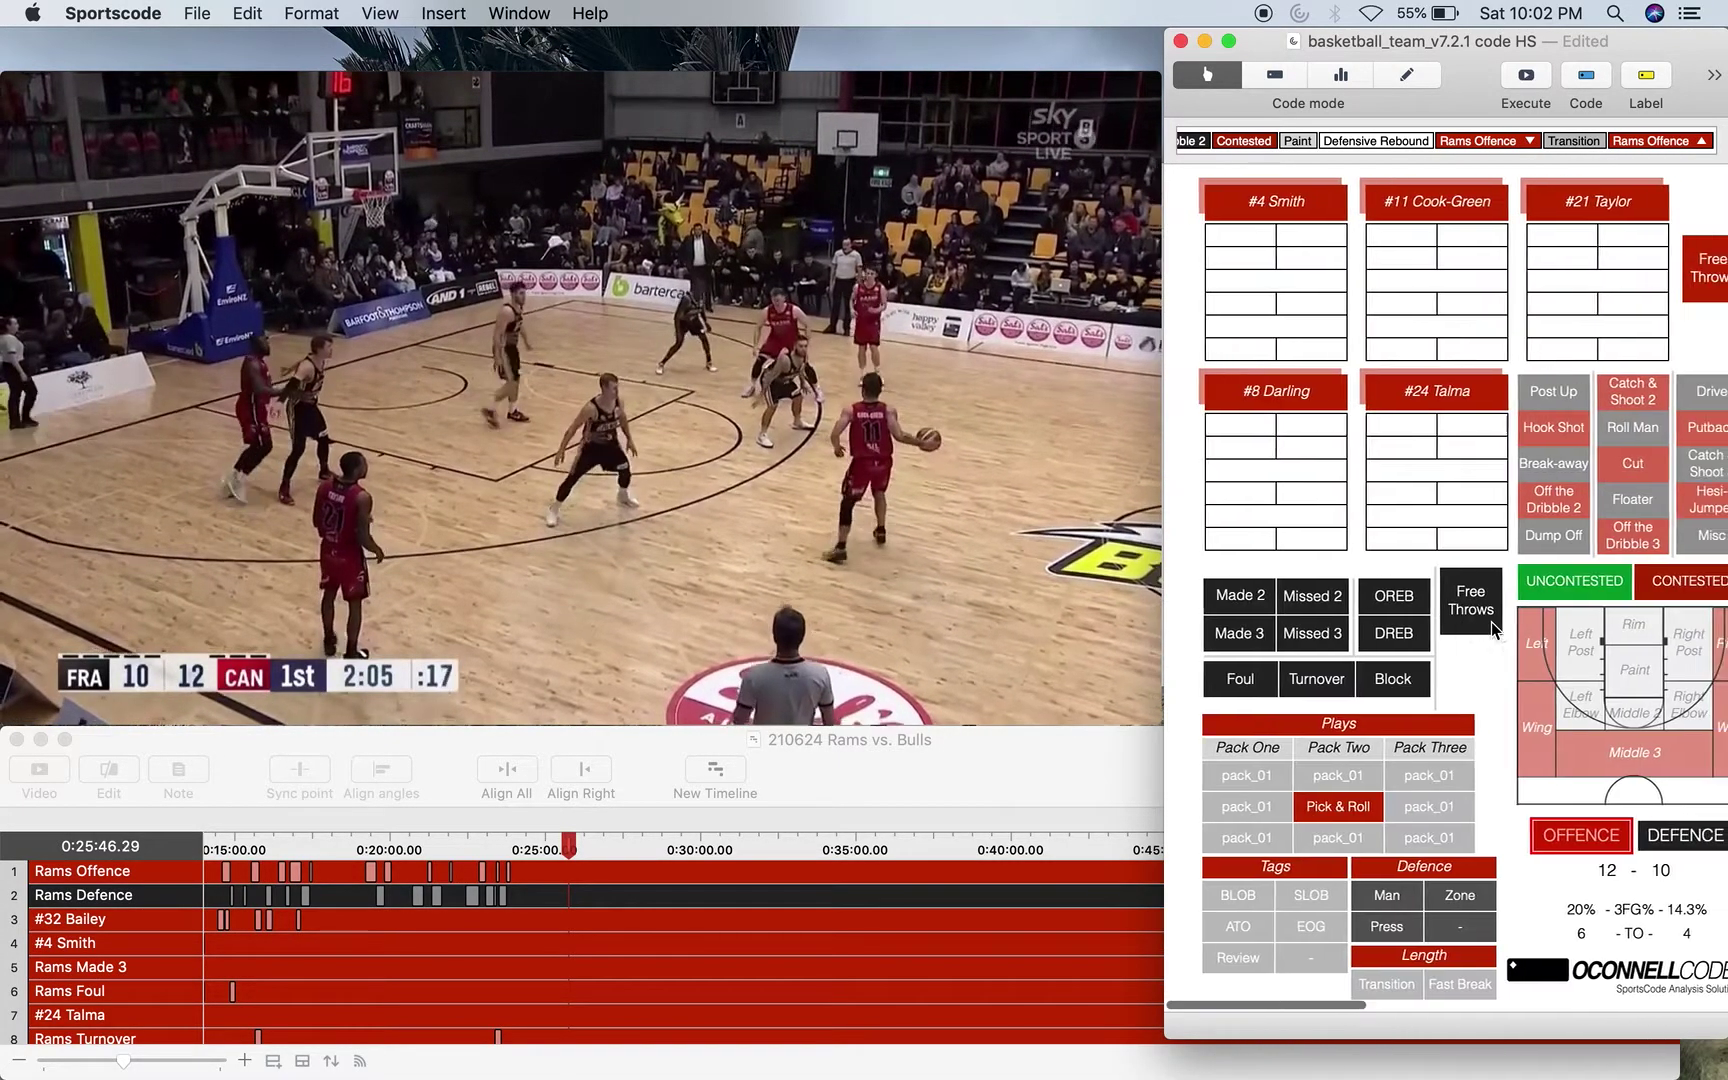
# Start a Rams Offence possession at the restart after the timeout and label it SLOB, Man and Zone.
pyautogui.press('Left')
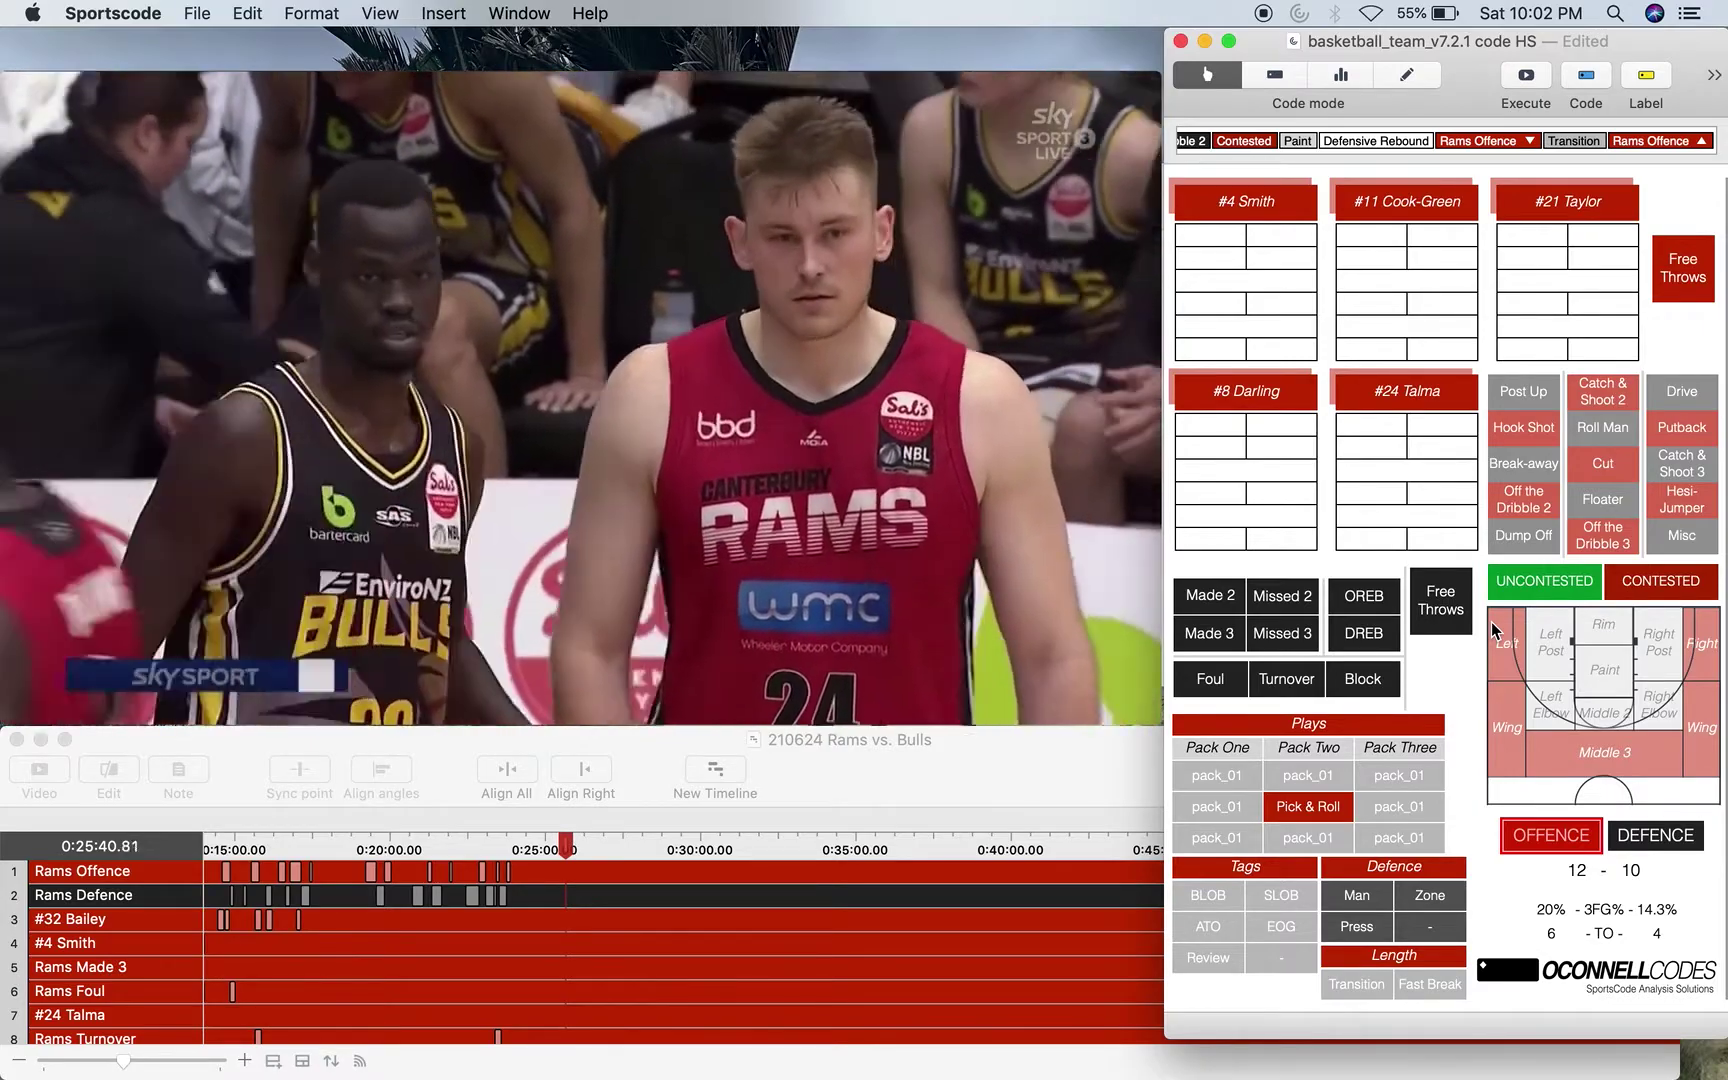
pyautogui.press('o')
pyautogui.press('s')
pyautogui.press('m')
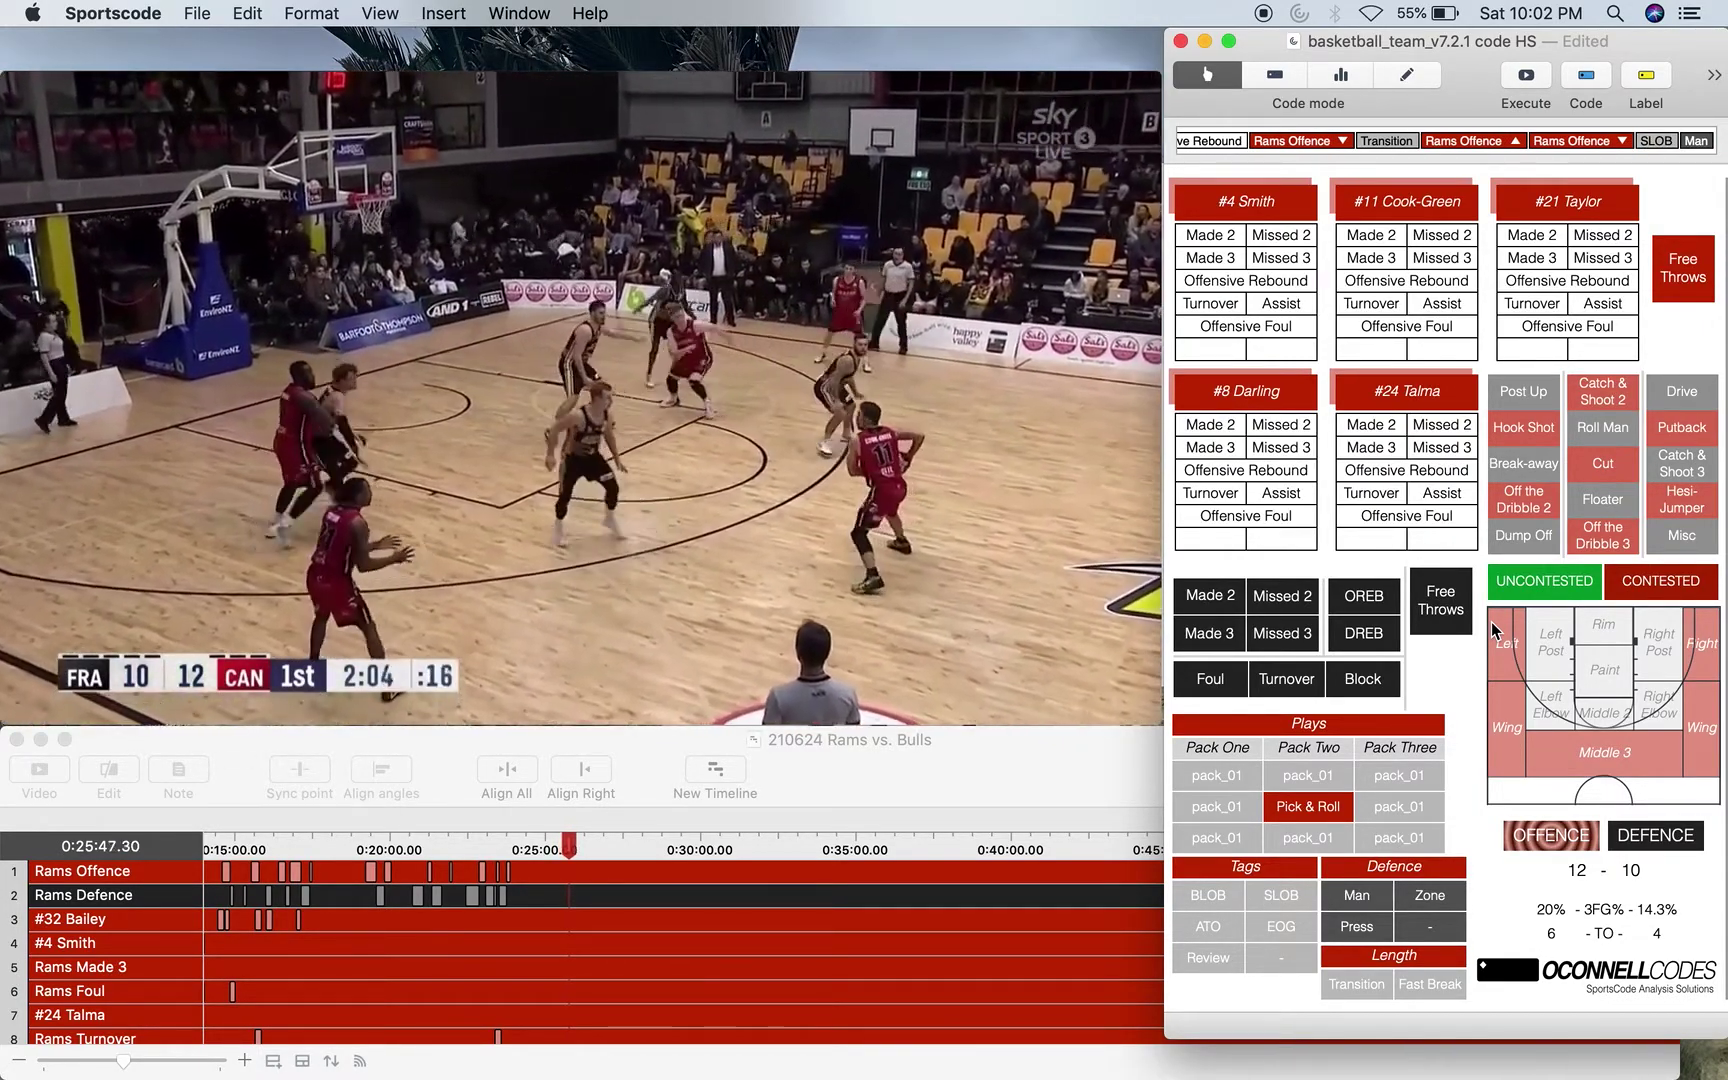
pyautogui.press('z')
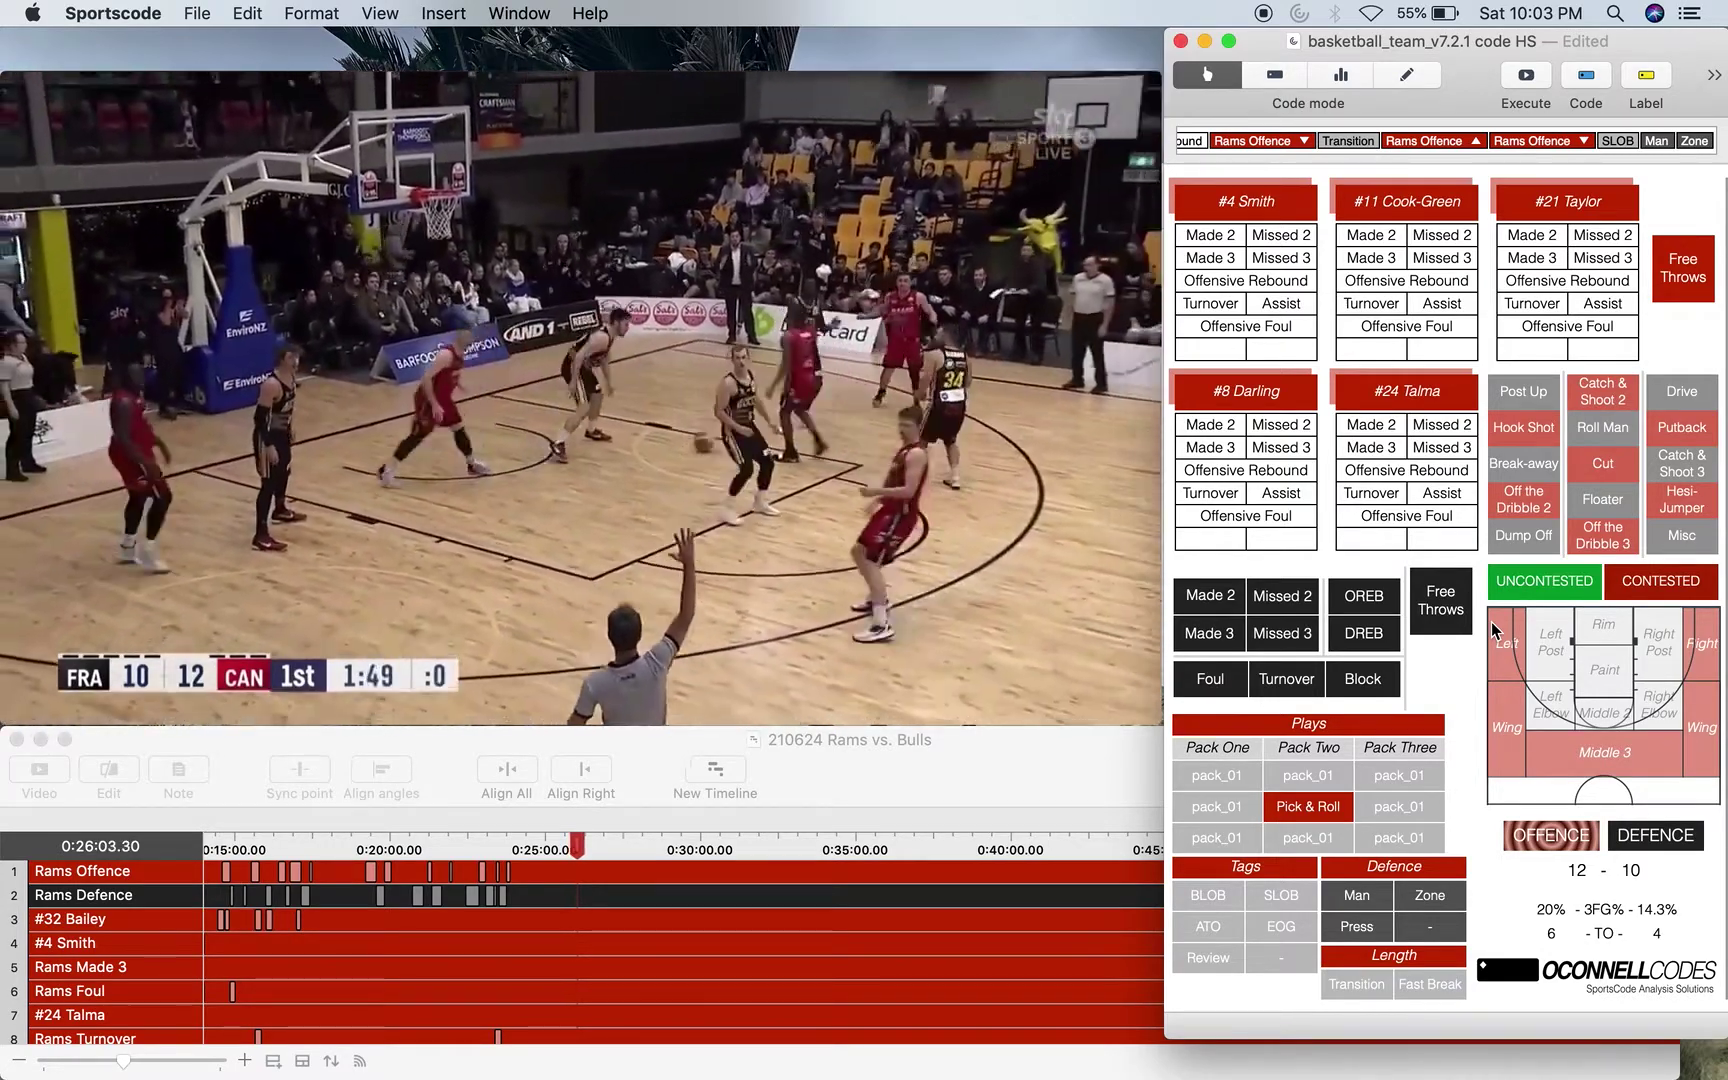
# Record a team-level Rams Turnover from the off-screen buttons and close the Rams Offence possession.
pyautogui.hscroll(10, 1400, 830)
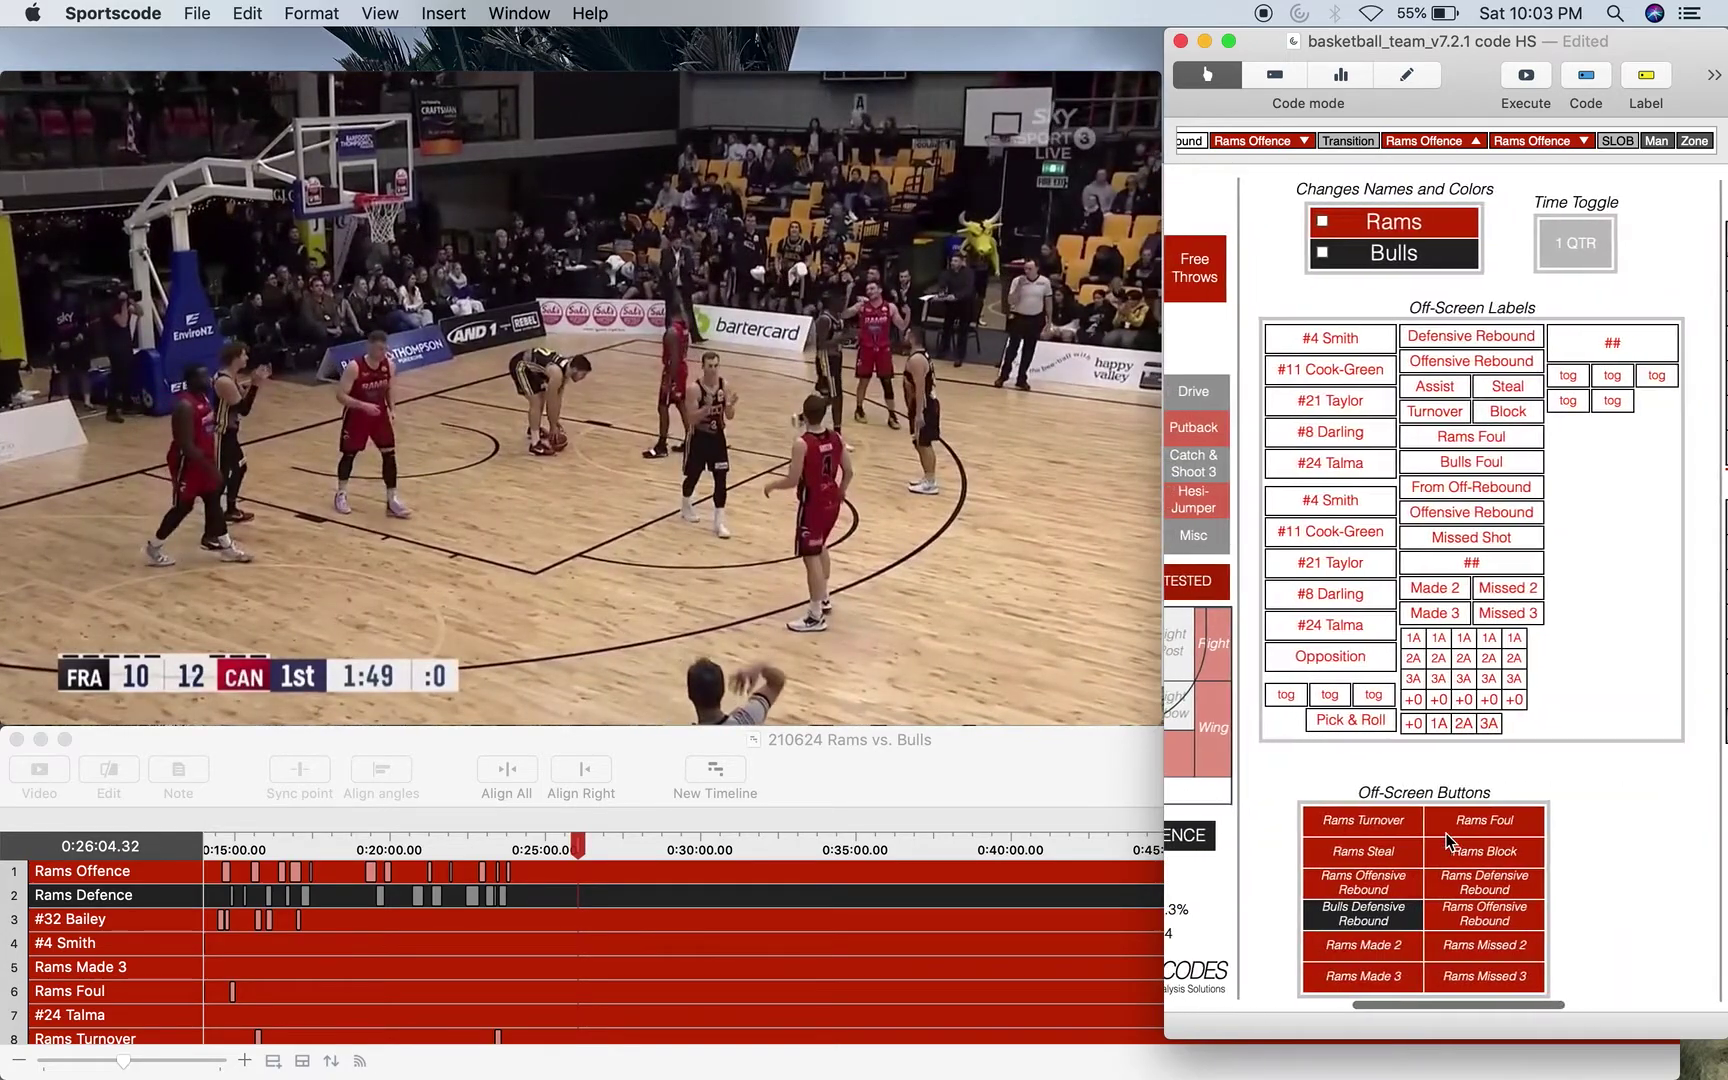
pyautogui.click(1390, 832)
pyautogui.hscroll(-10, 1389, 826)
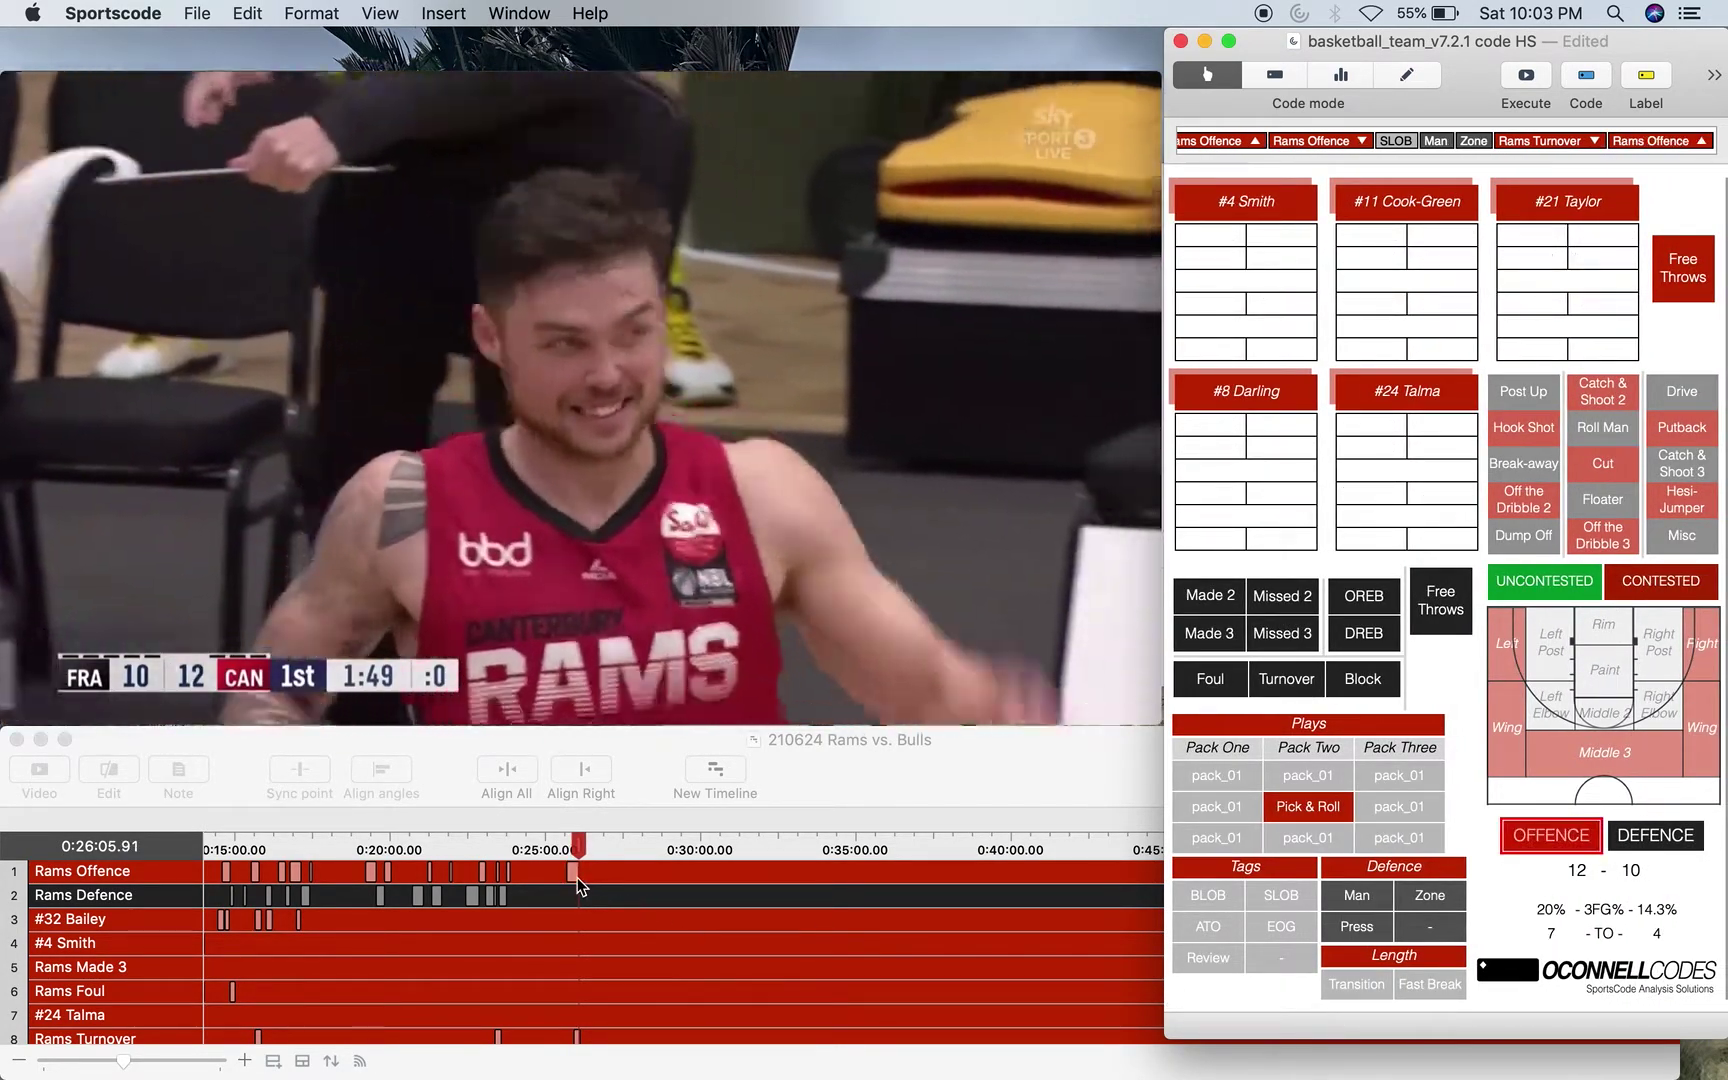
# Inspect the Defence labels attached to the latest Rams Offence instance on the timeline.
pyautogui.rightClick(576, 876)
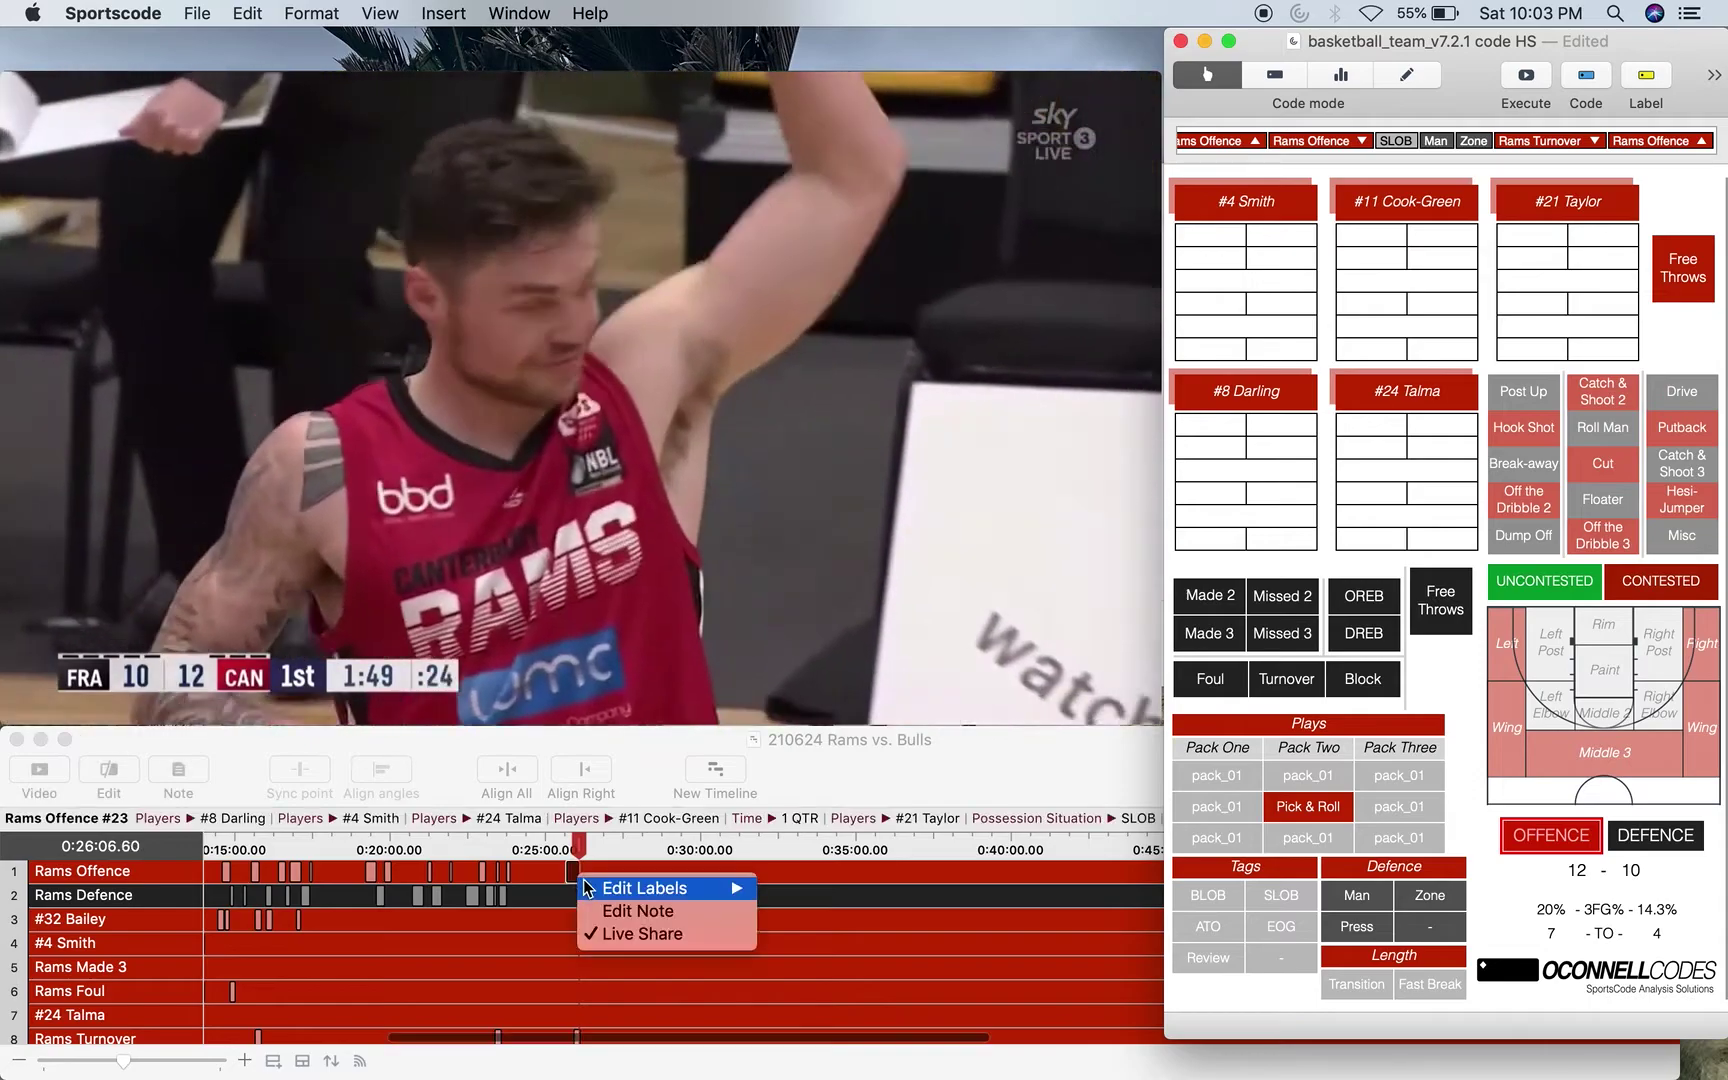
pyautogui.moveTo(660, 888)
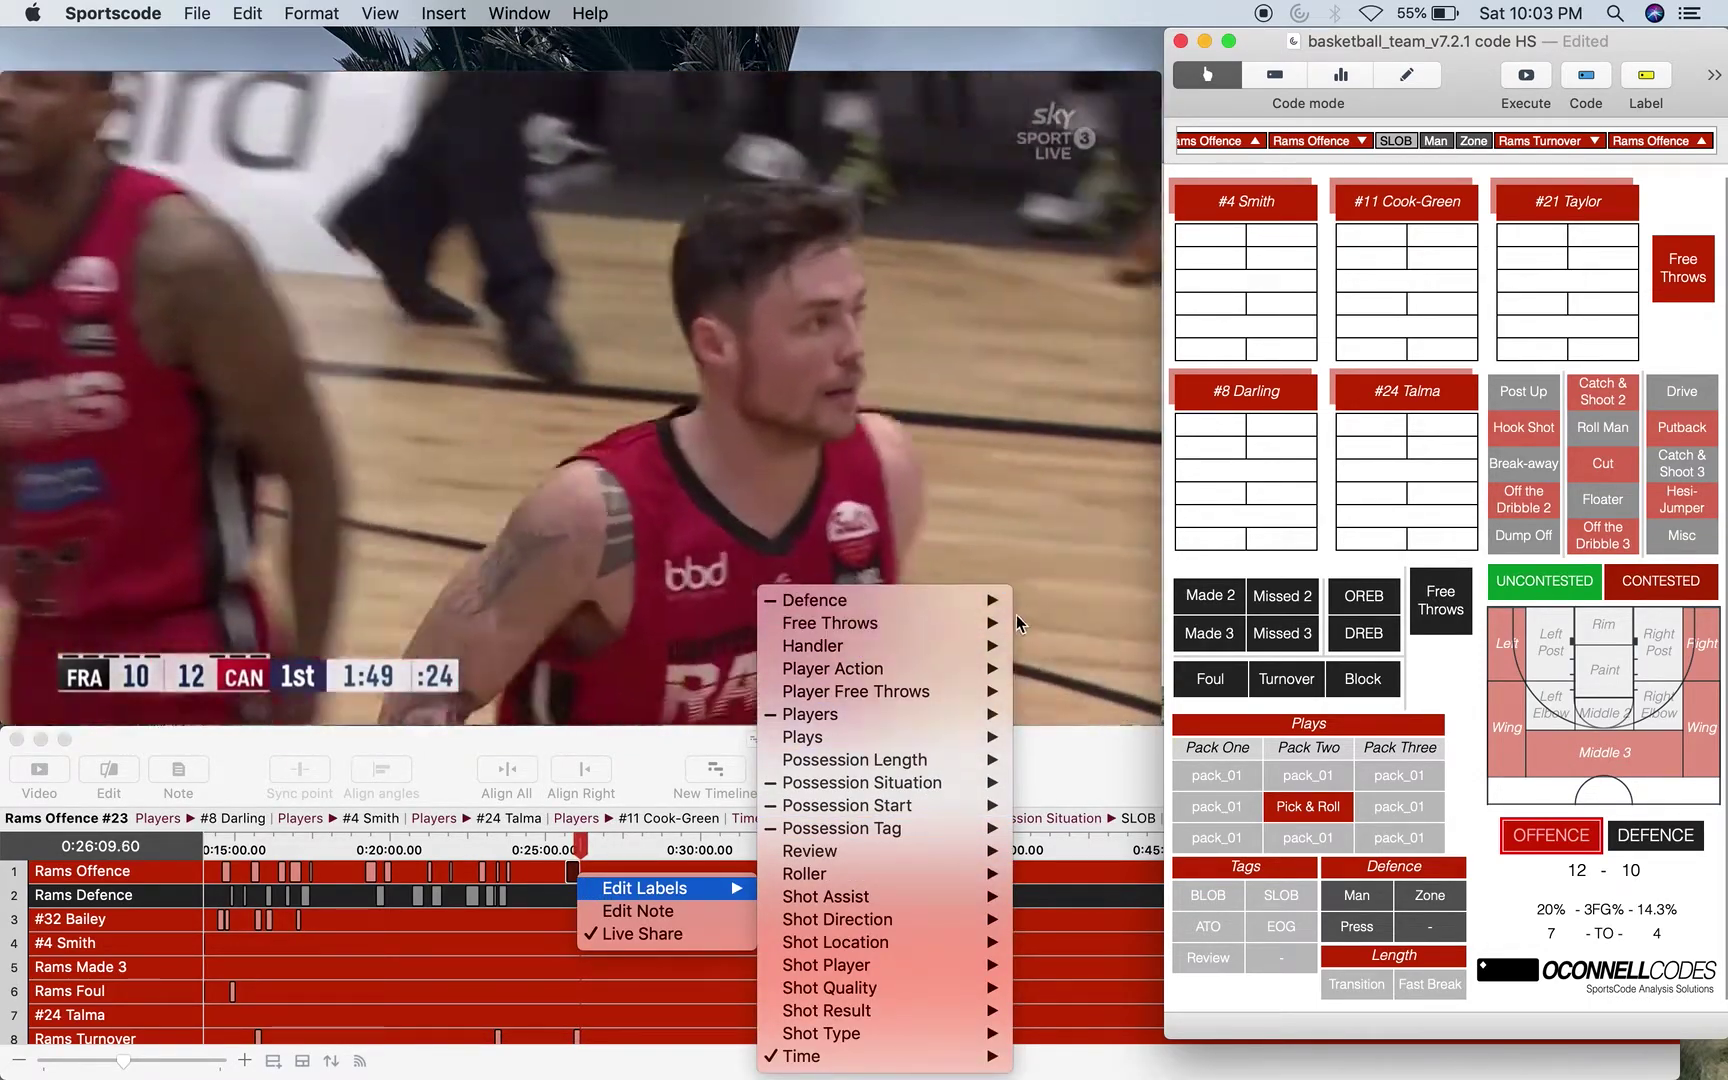
pyautogui.moveTo(985, 599)
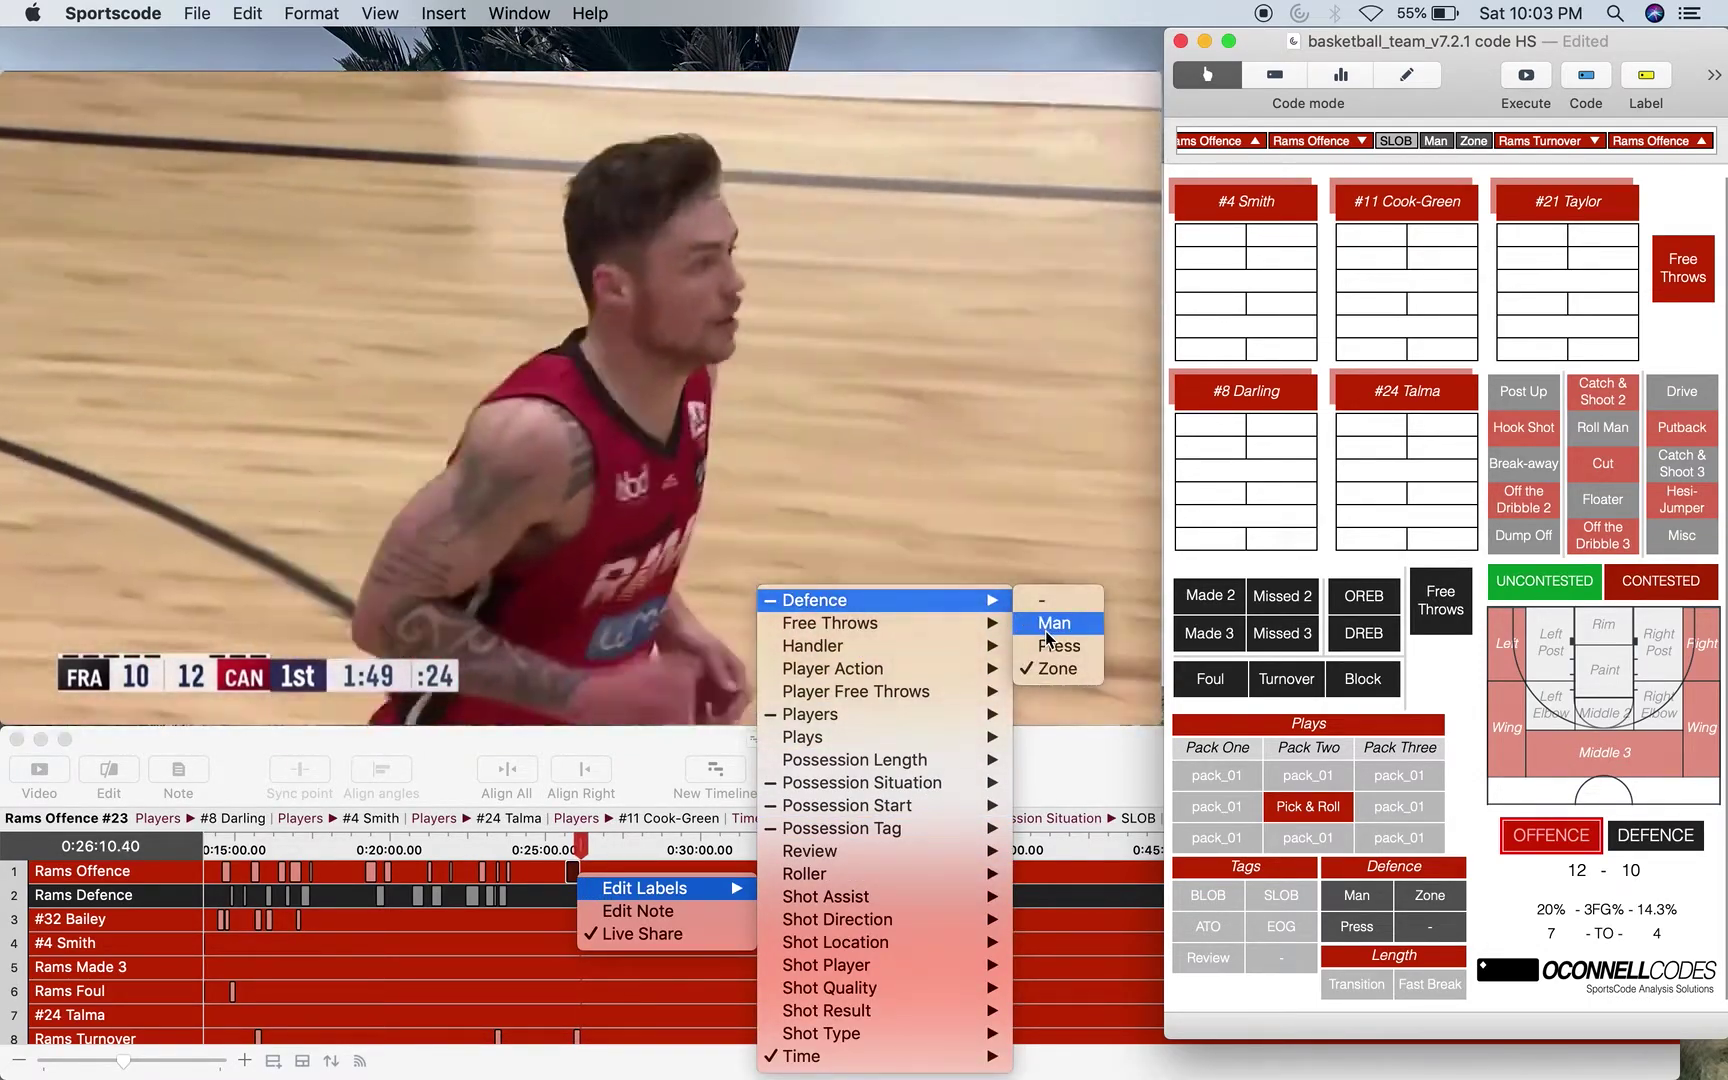
pyautogui.click(1476, 80)
# Skip ahead in the game video, start a Rams Defence possession and label it Press and Man.
pyautogui.press('super+Right')
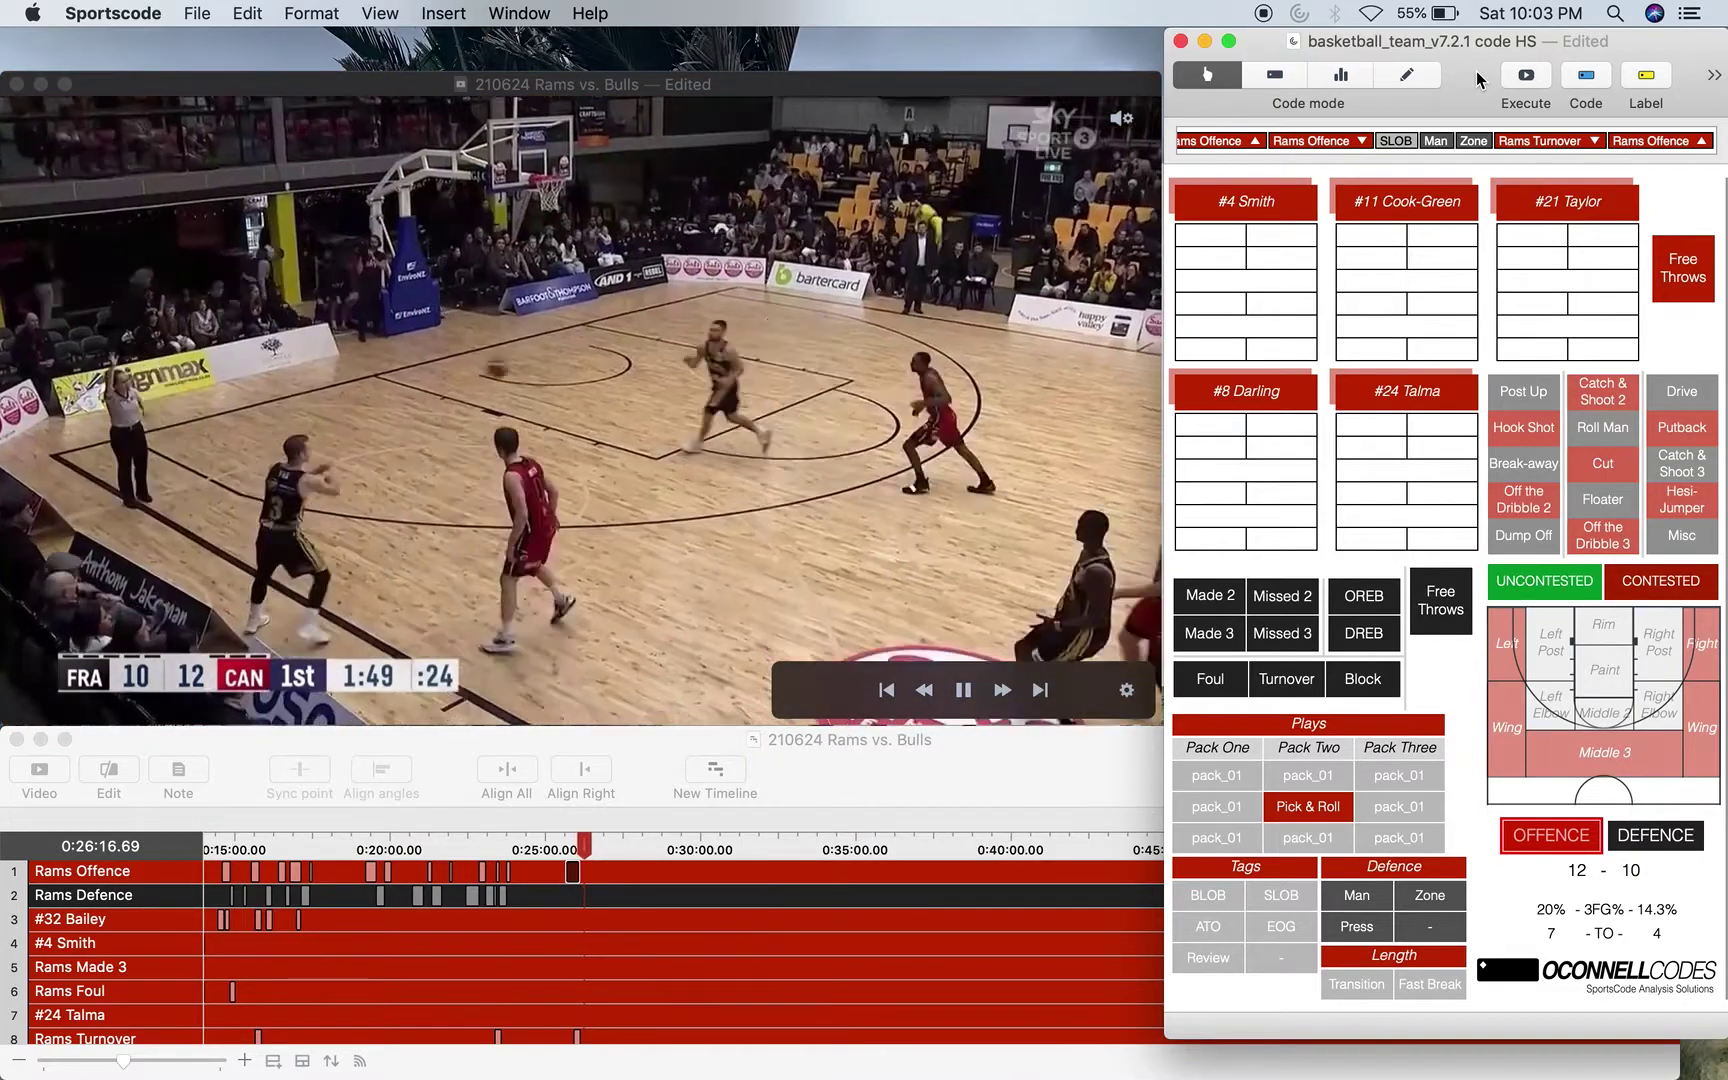
pyautogui.press('d')
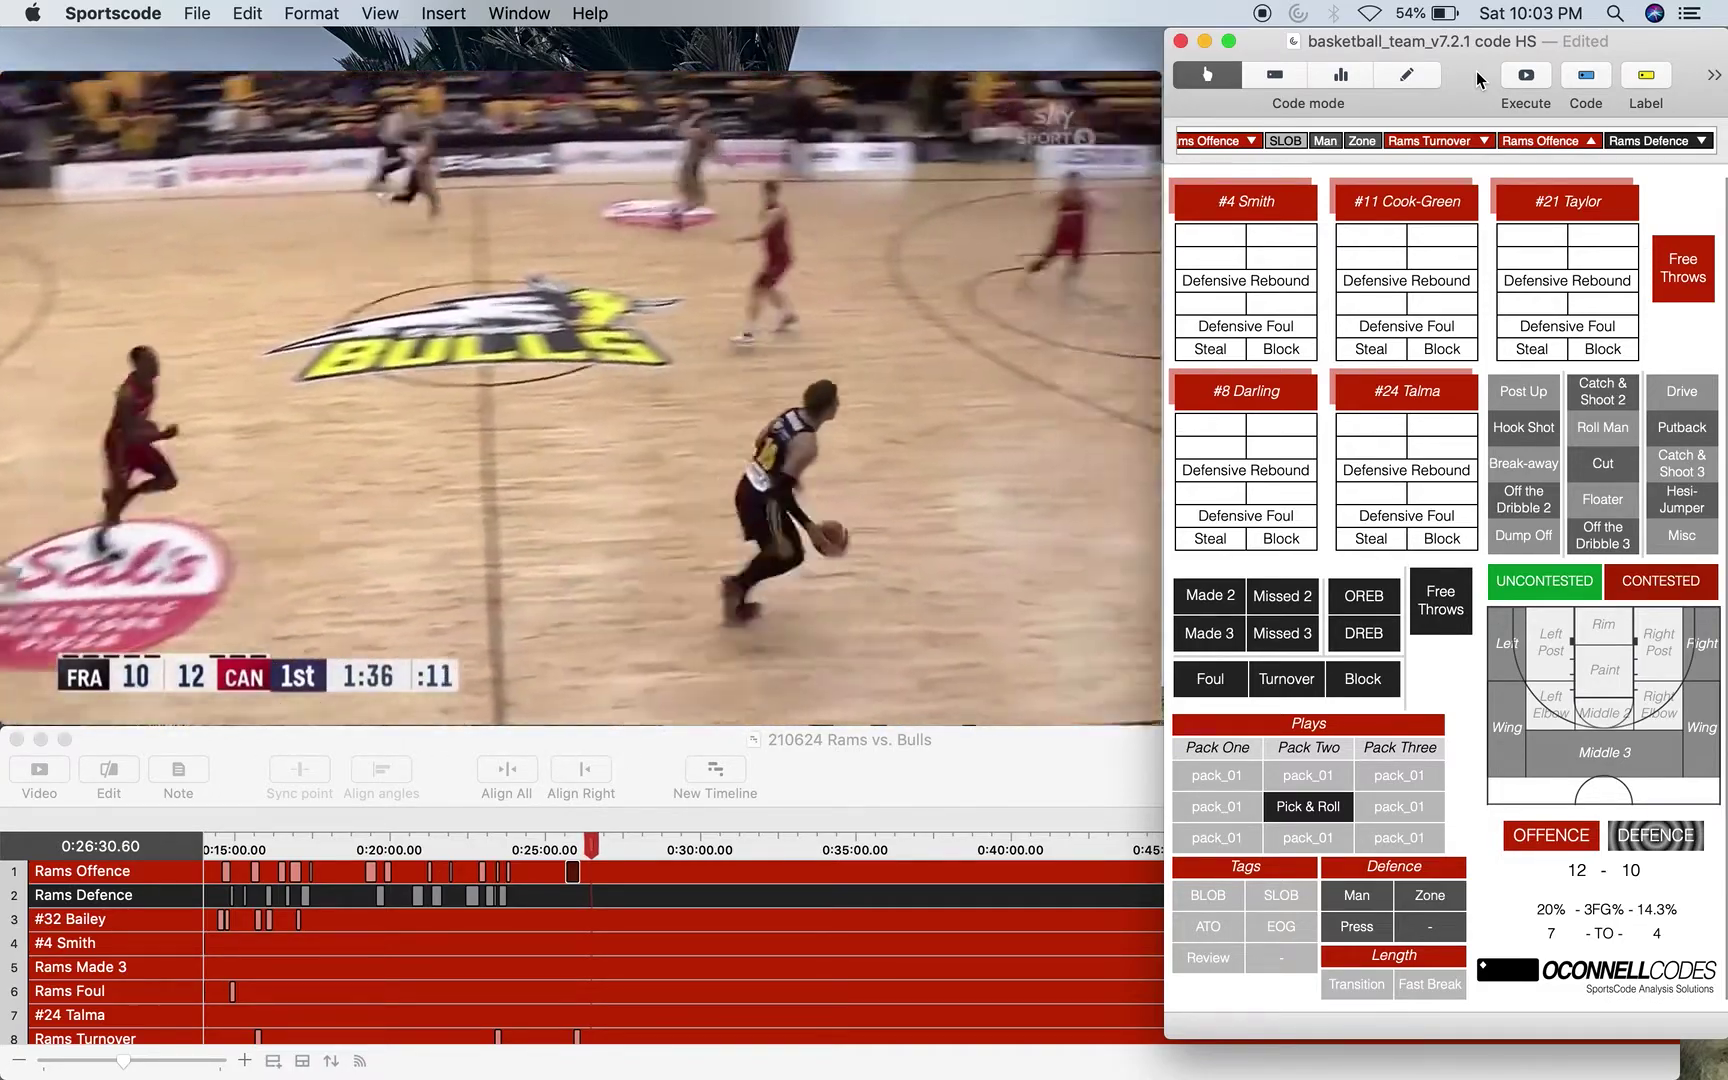
pyautogui.press('p')
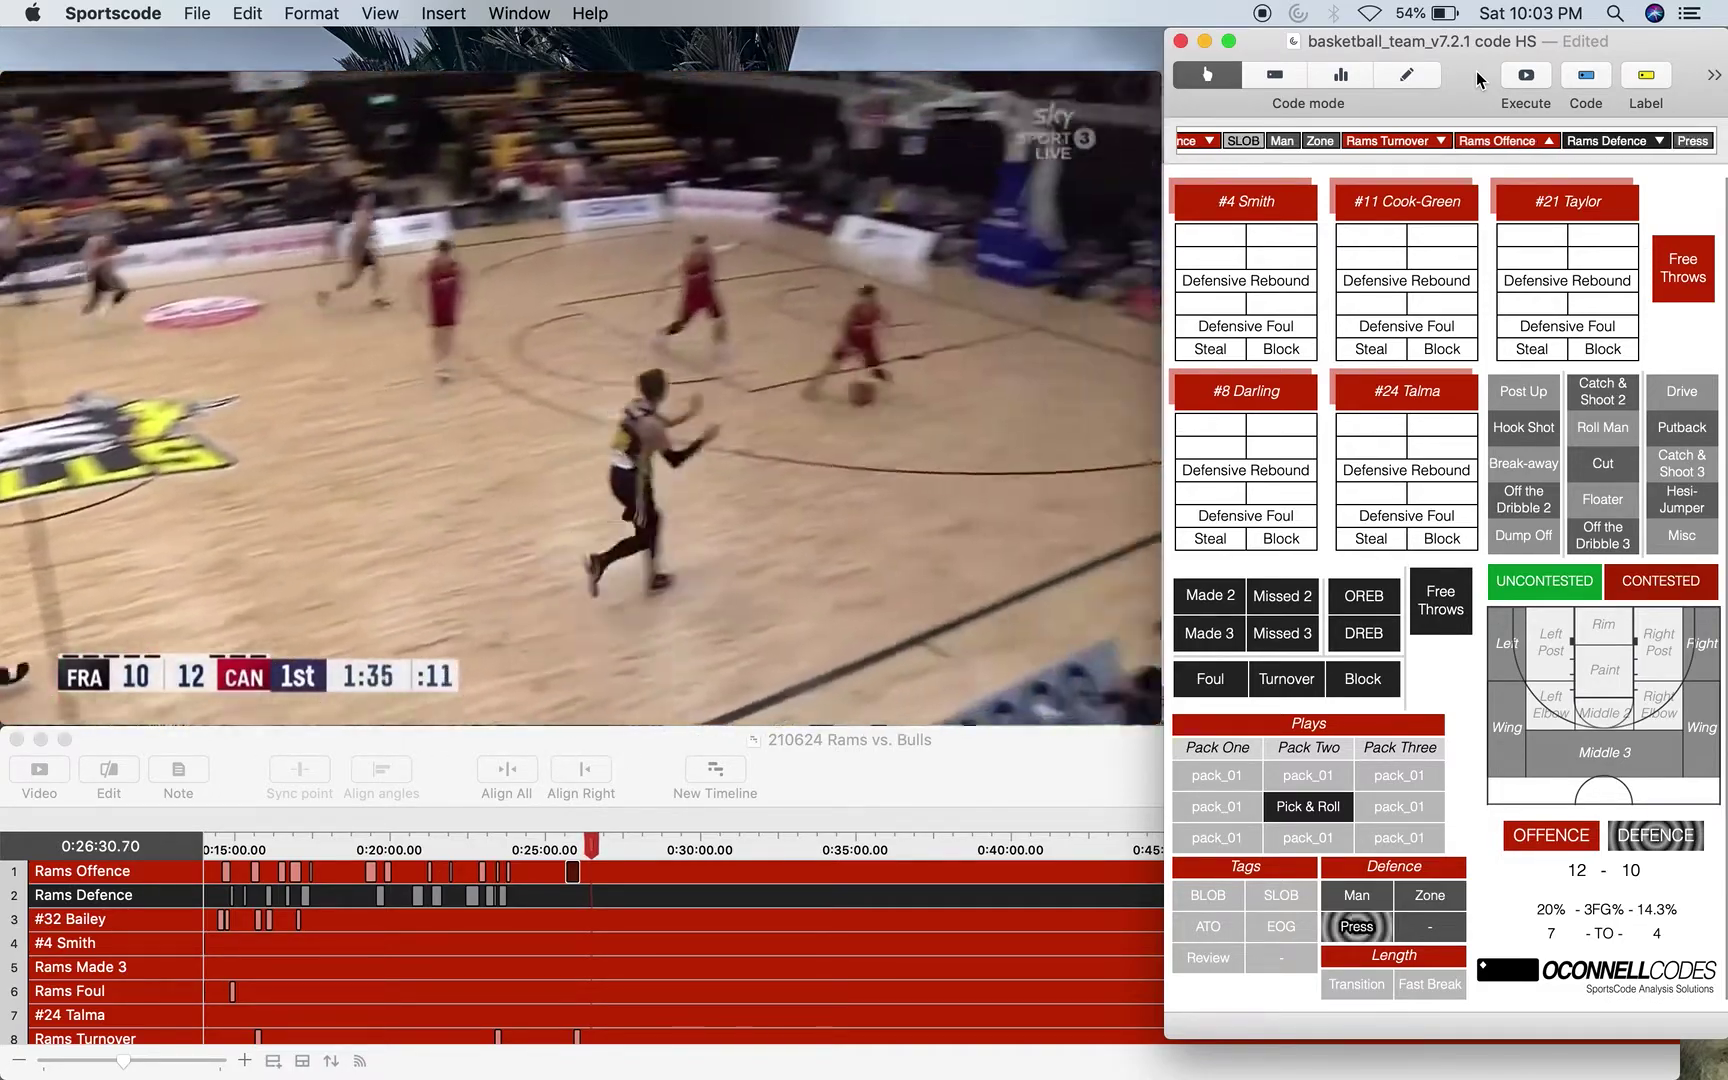
pyautogui.press('m')
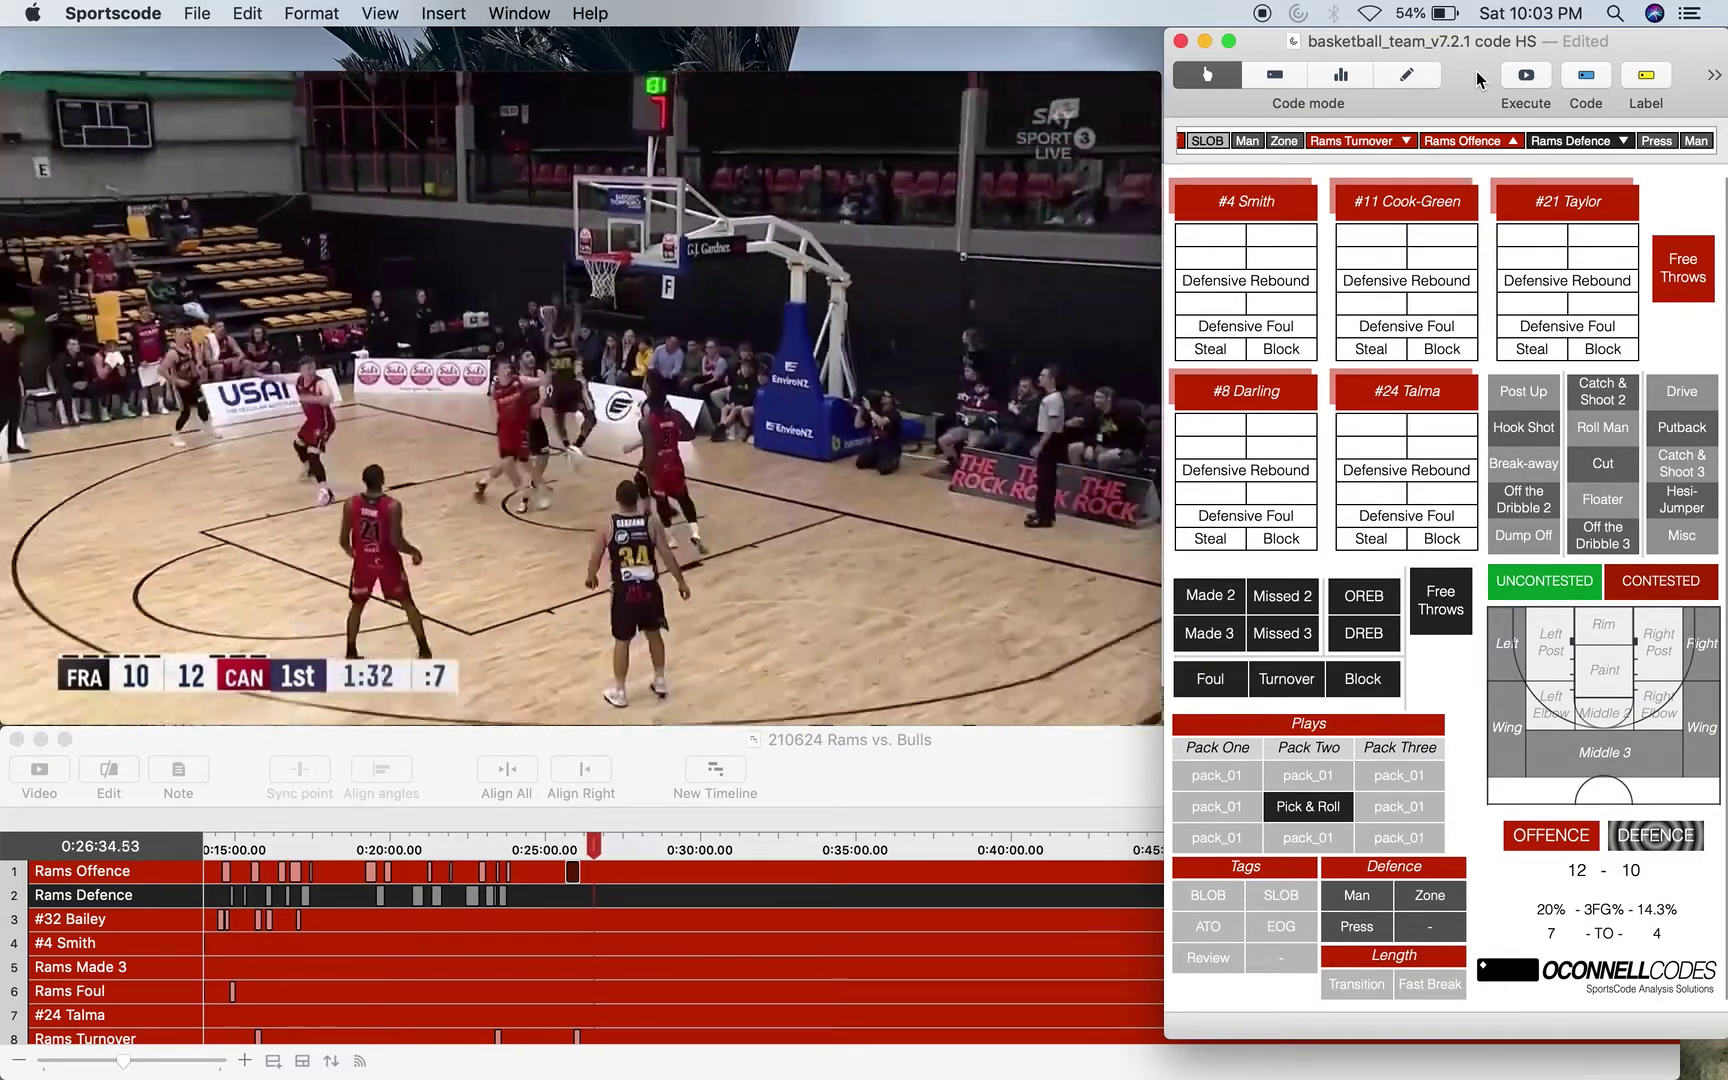
# Record a Bulls Missed 2 as a Drive going right at the Rim, with a Block by #11 and a Bulls Offensive Rebound.
pyautogui.press('Left')
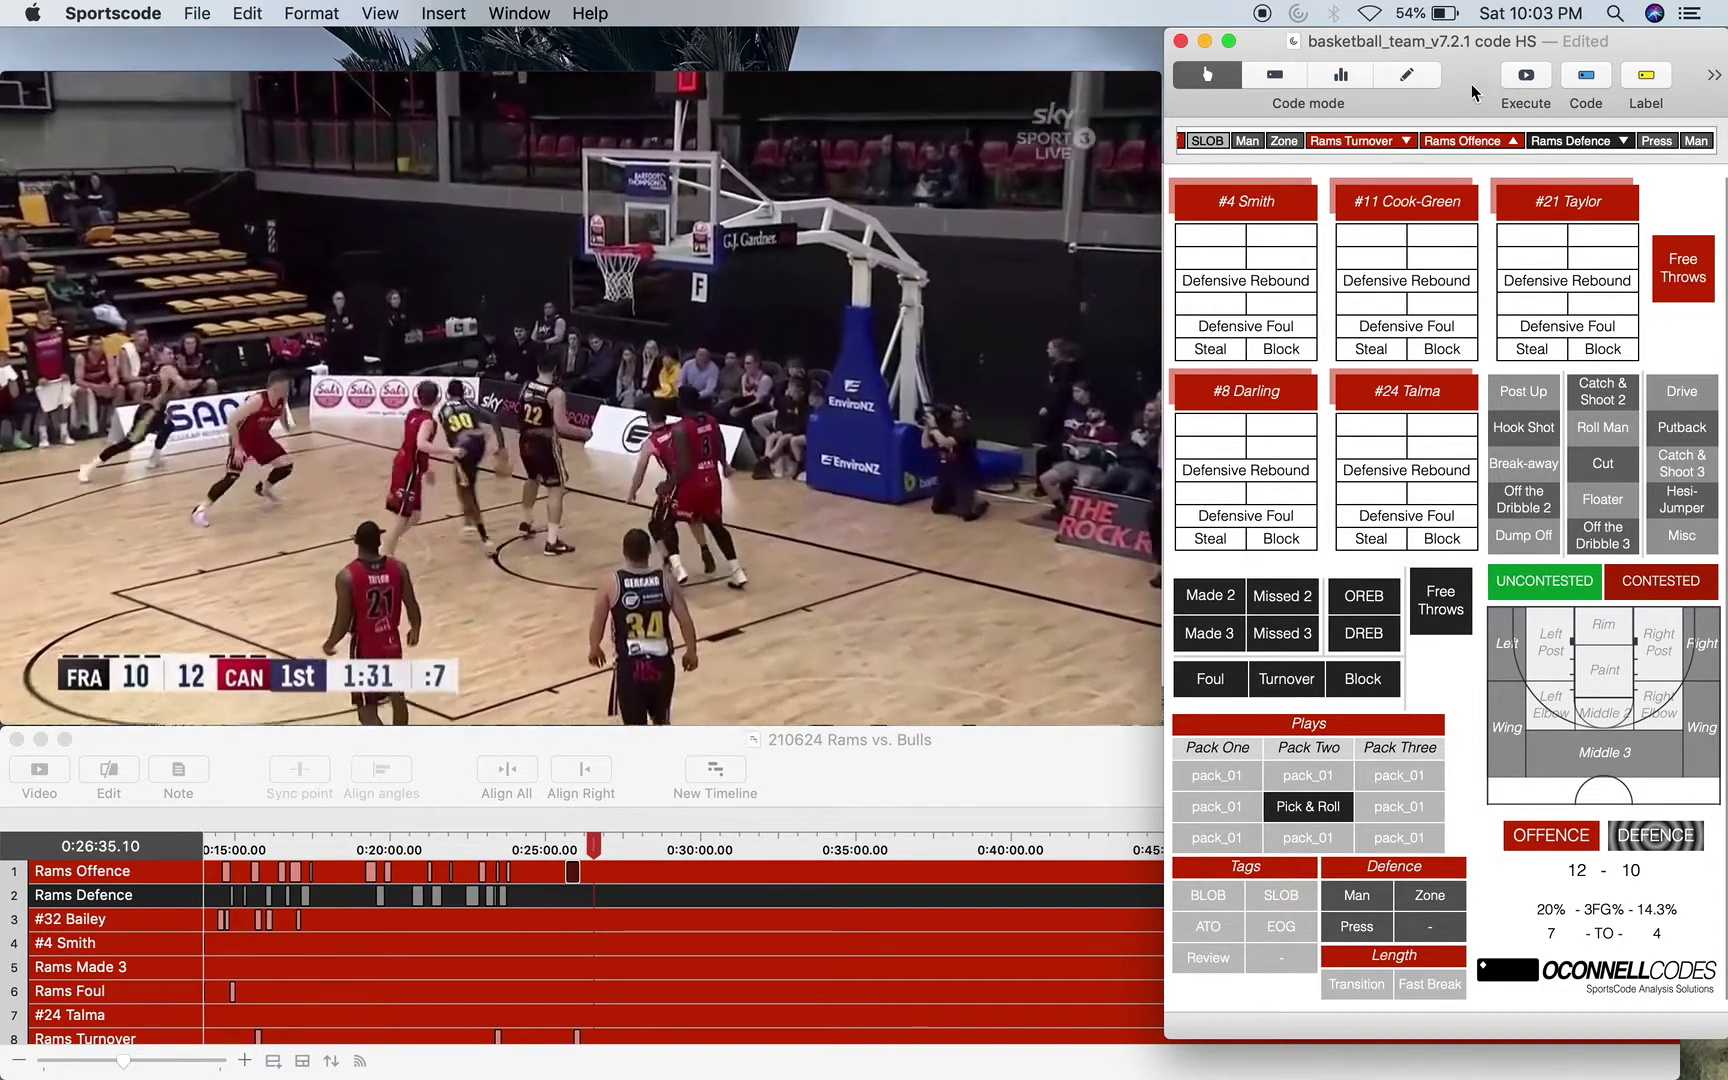
pyautogui.click(1281, 596)
pyautogui.click(1682, 391)
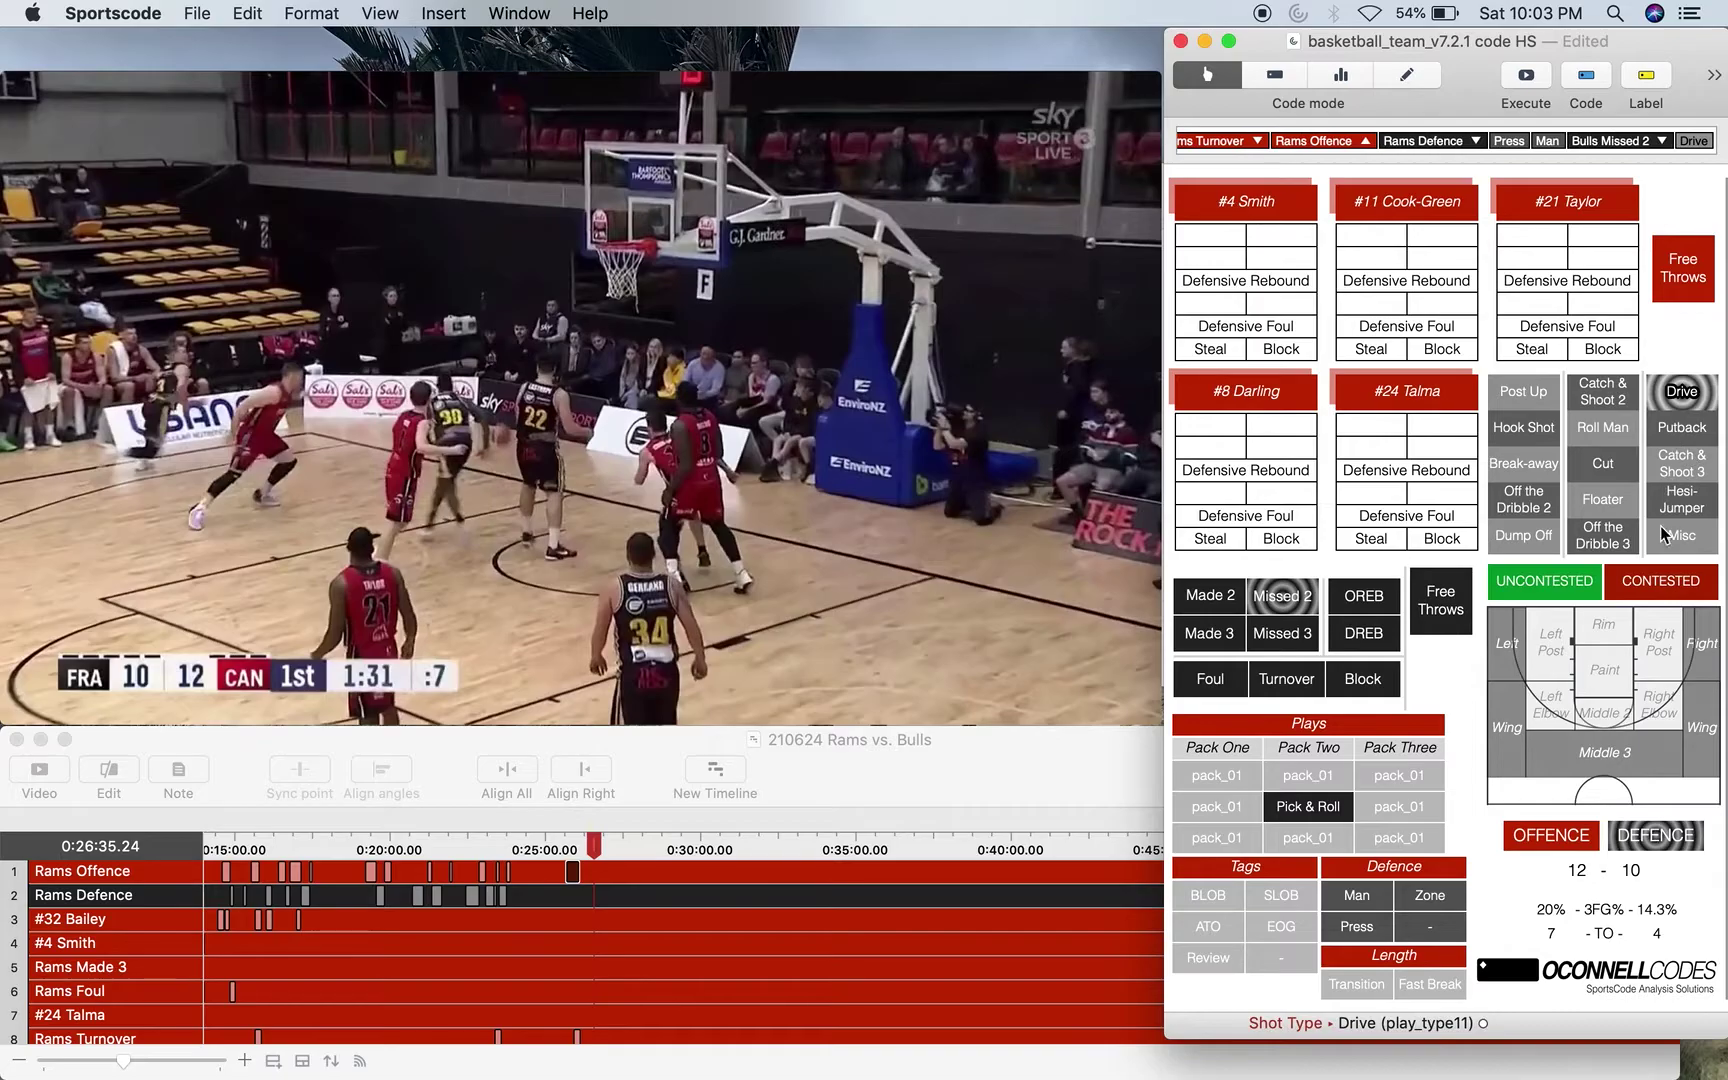
pyautogui.click(1660, 581)
pyautogui.click(1610, 624)
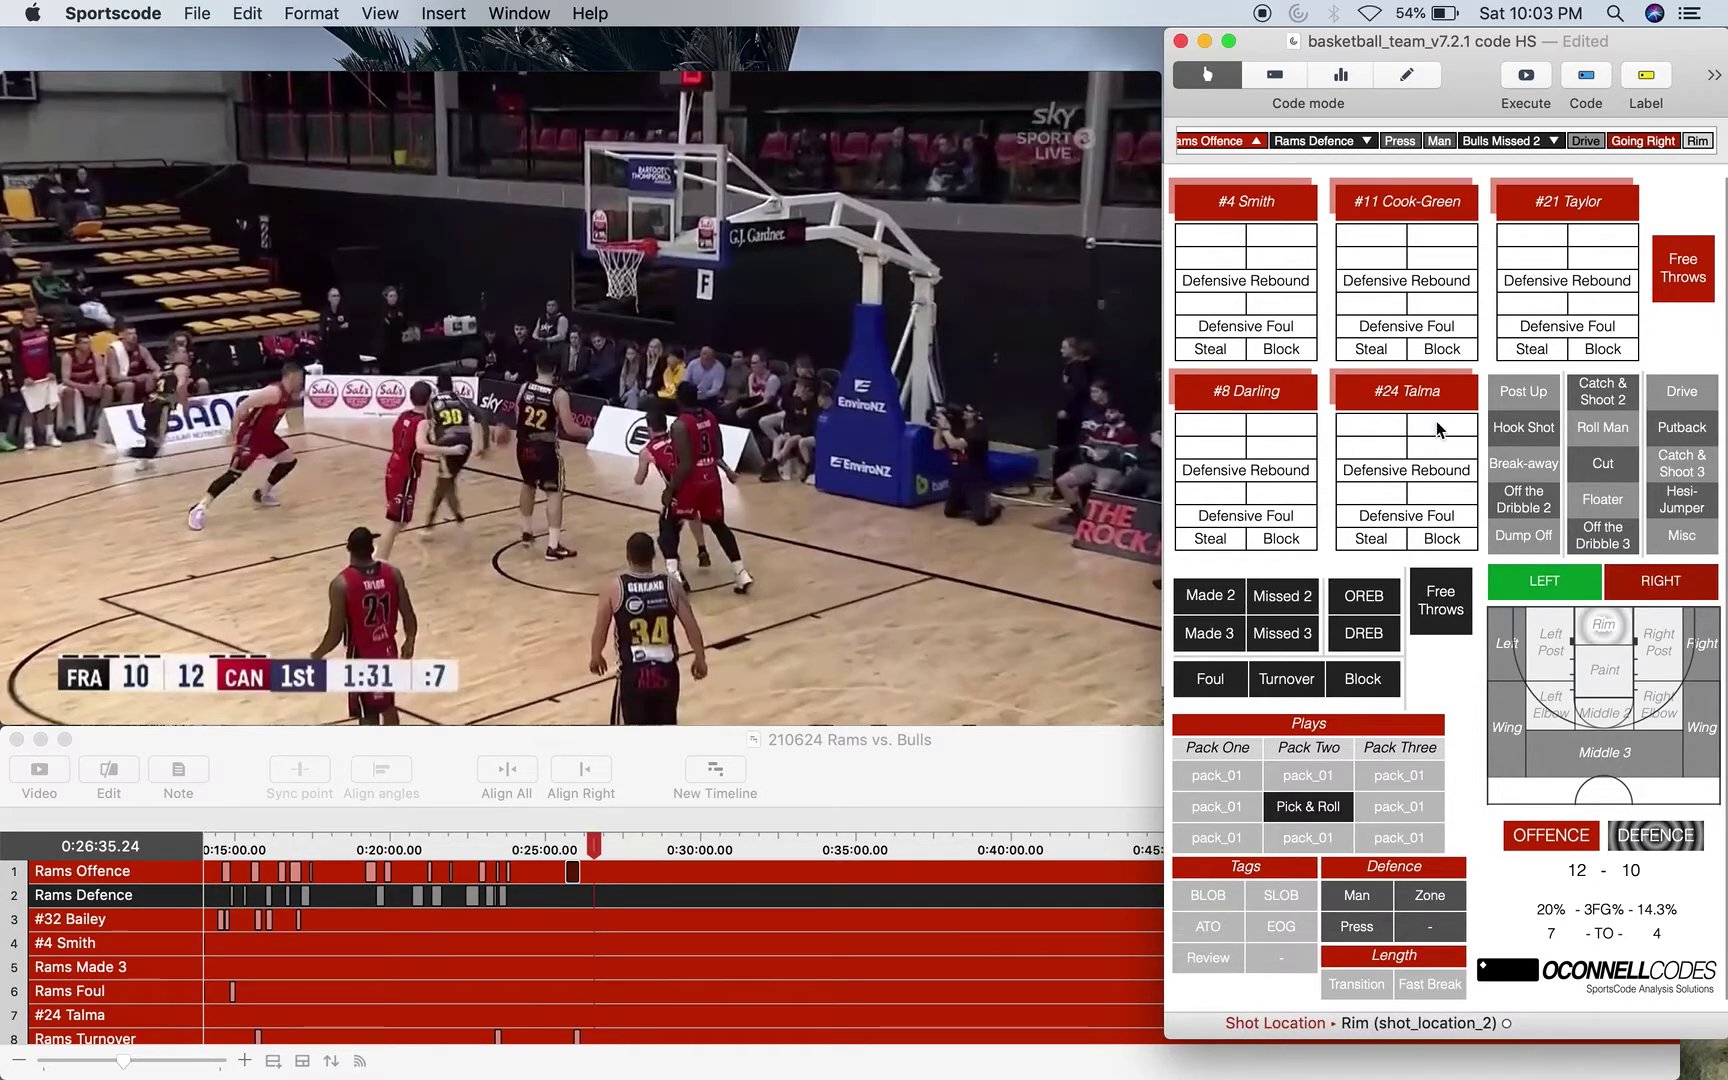
pyautogui.click(1437, 350)
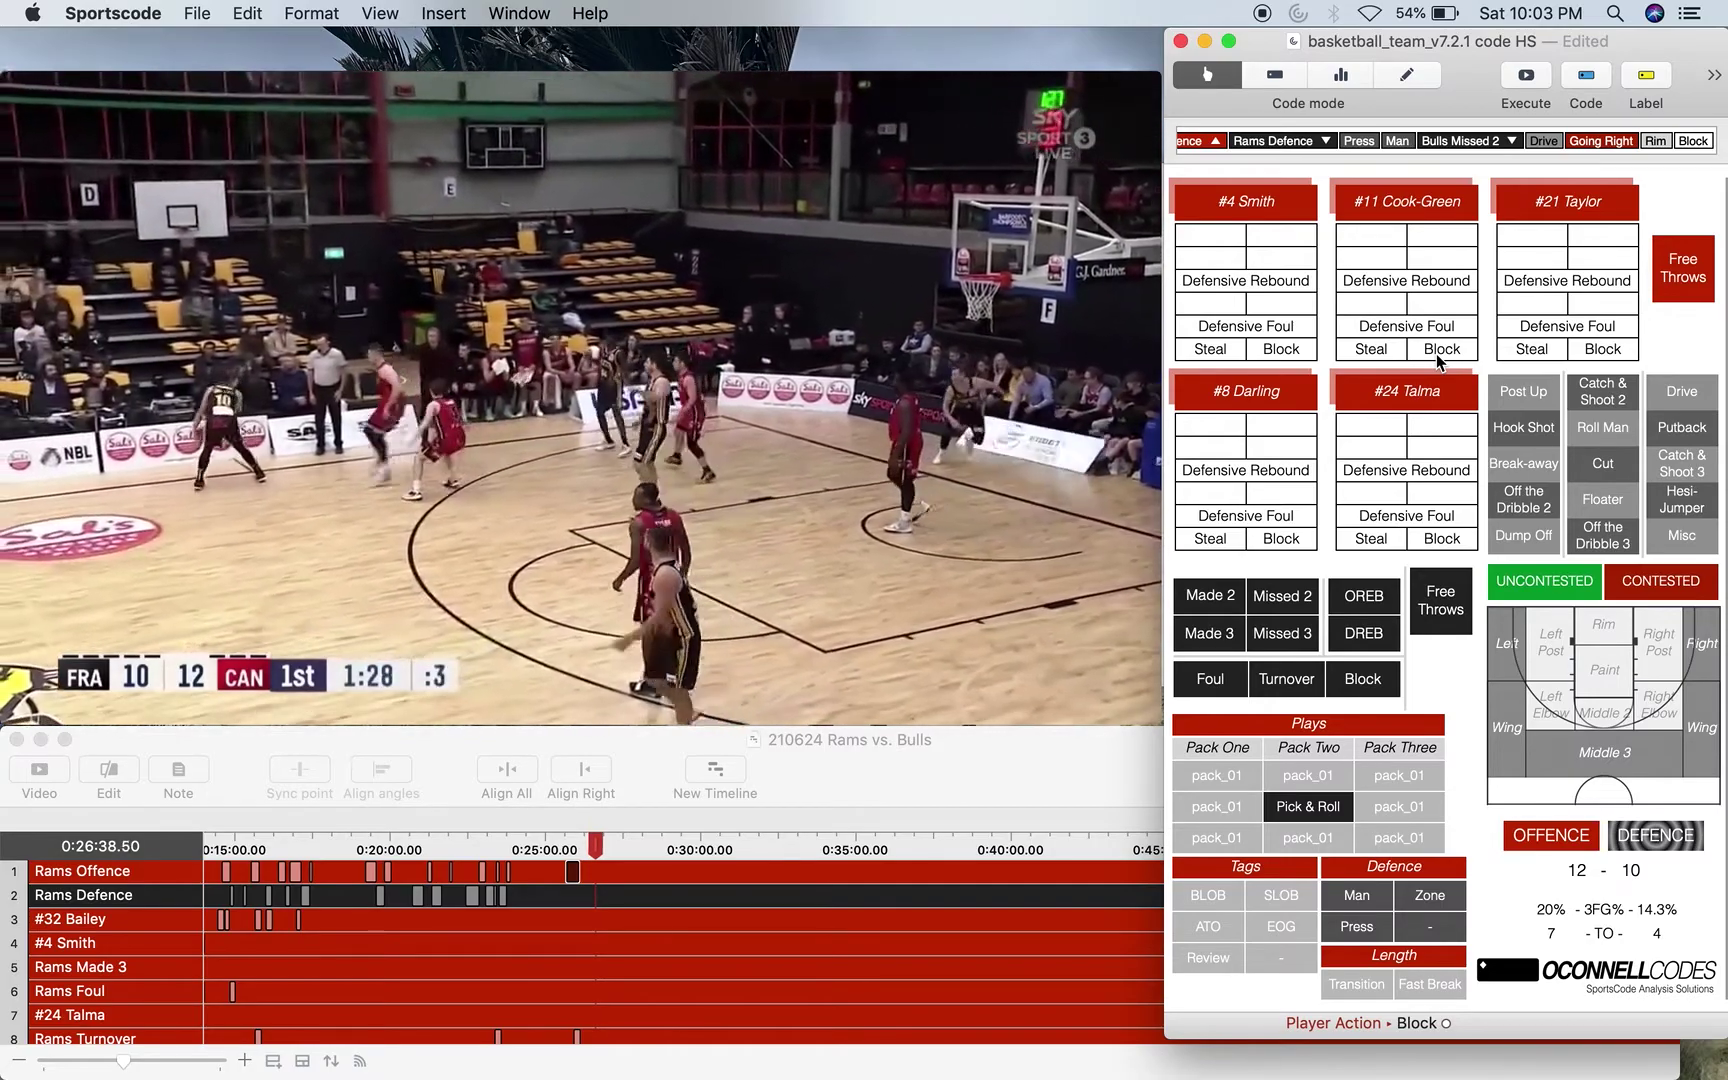
pyautogui.click(1355, 597)
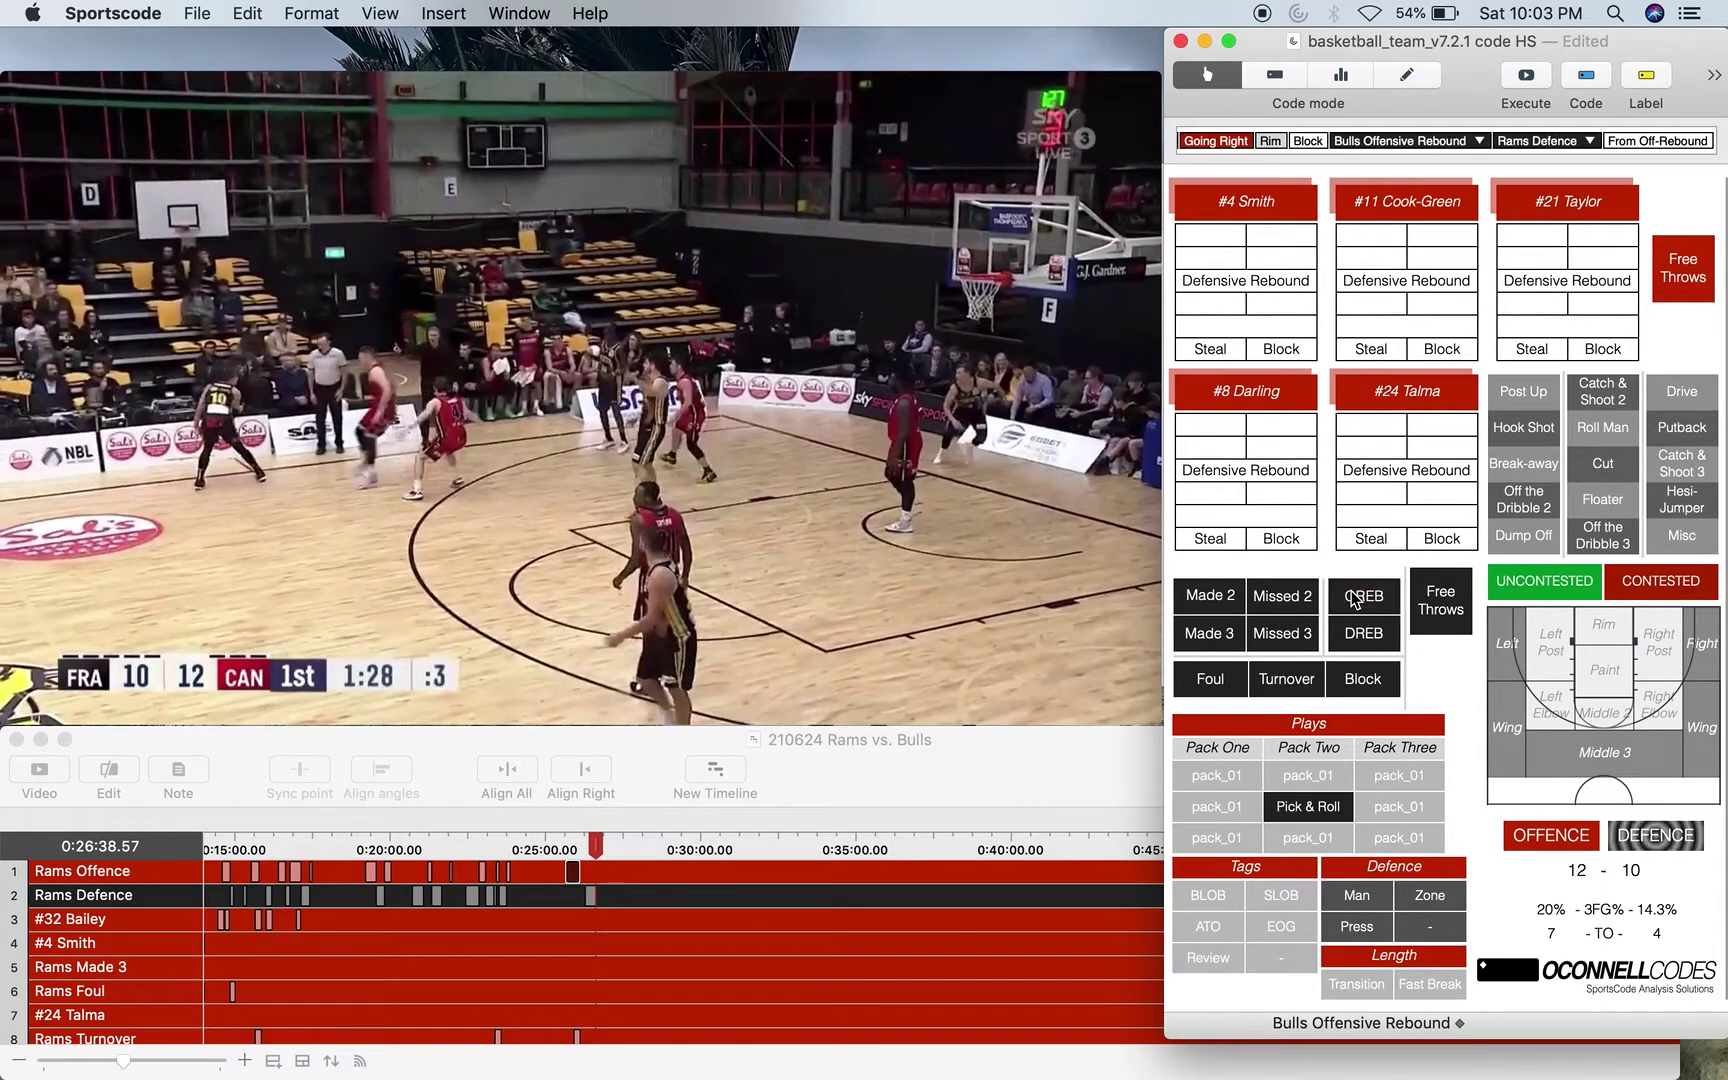
# Label the new defensive possession Man and record a contested Off the Dribble Bulls Missed 3 from Middle 3, with #21's Defensive Rebound.
pyautogui.press('m')
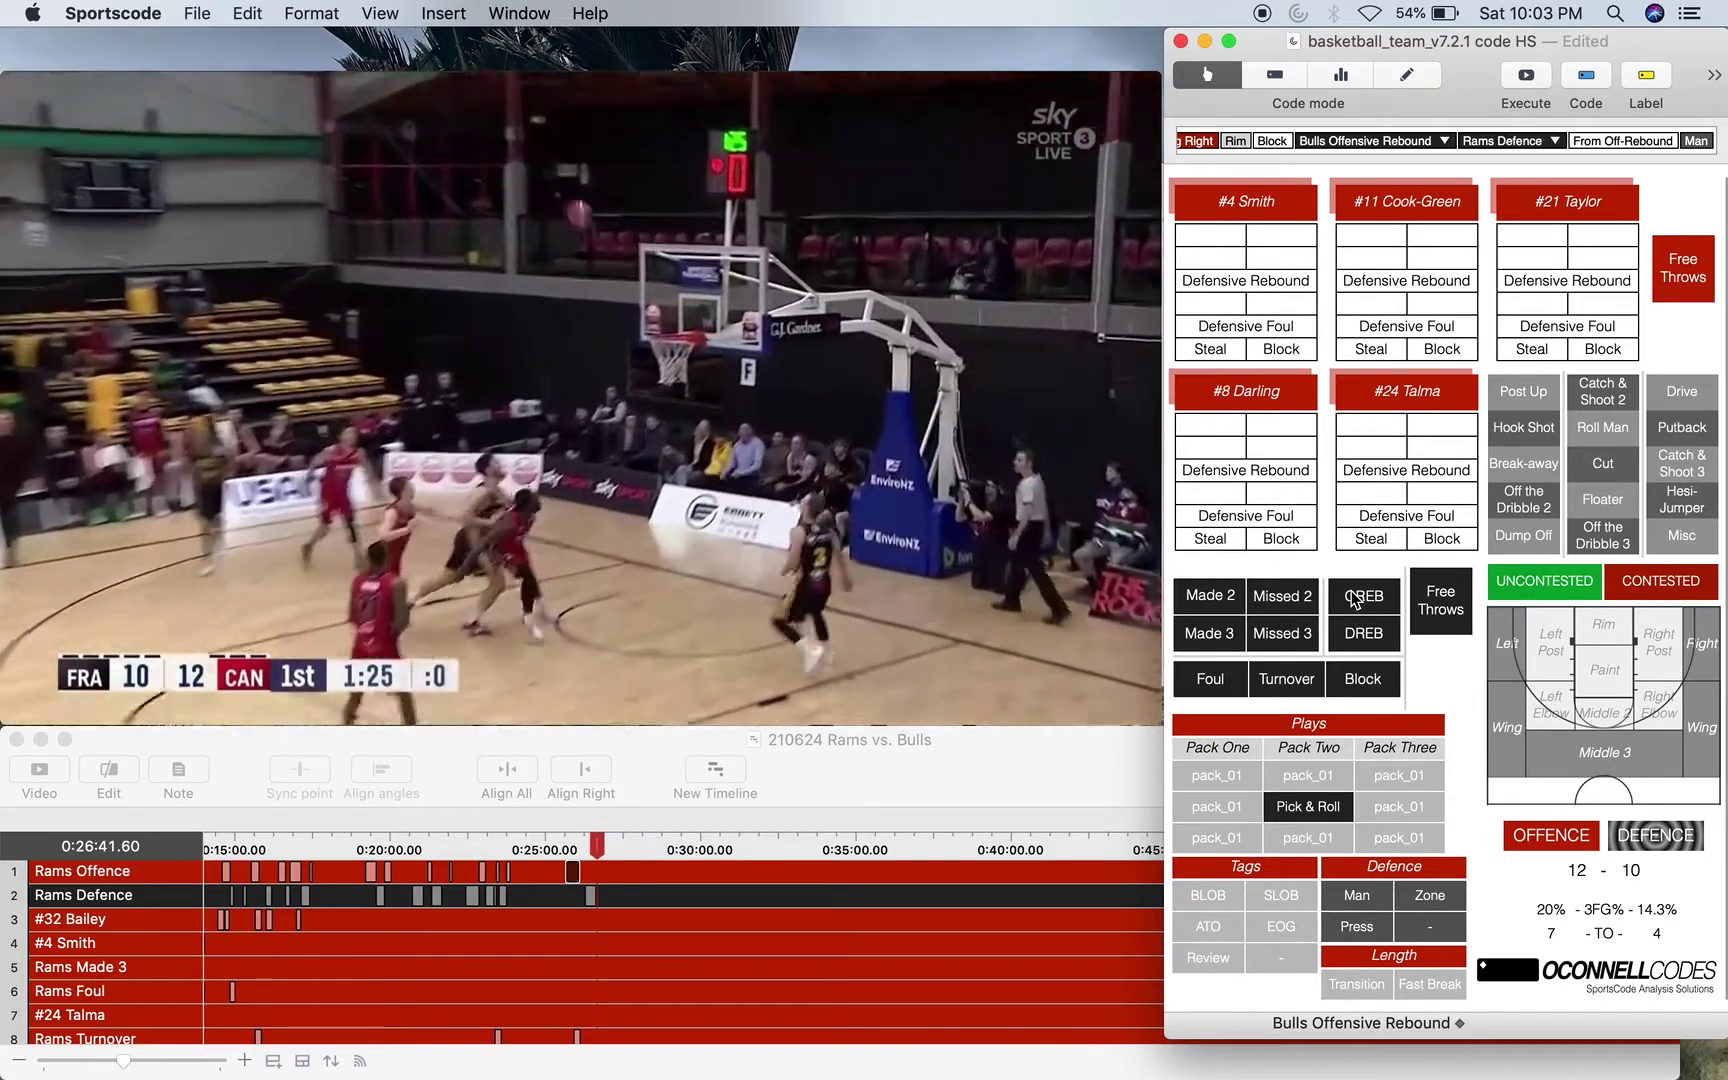
pyautogui.click(1283, 633)
pyautogui.click(1601, 537)
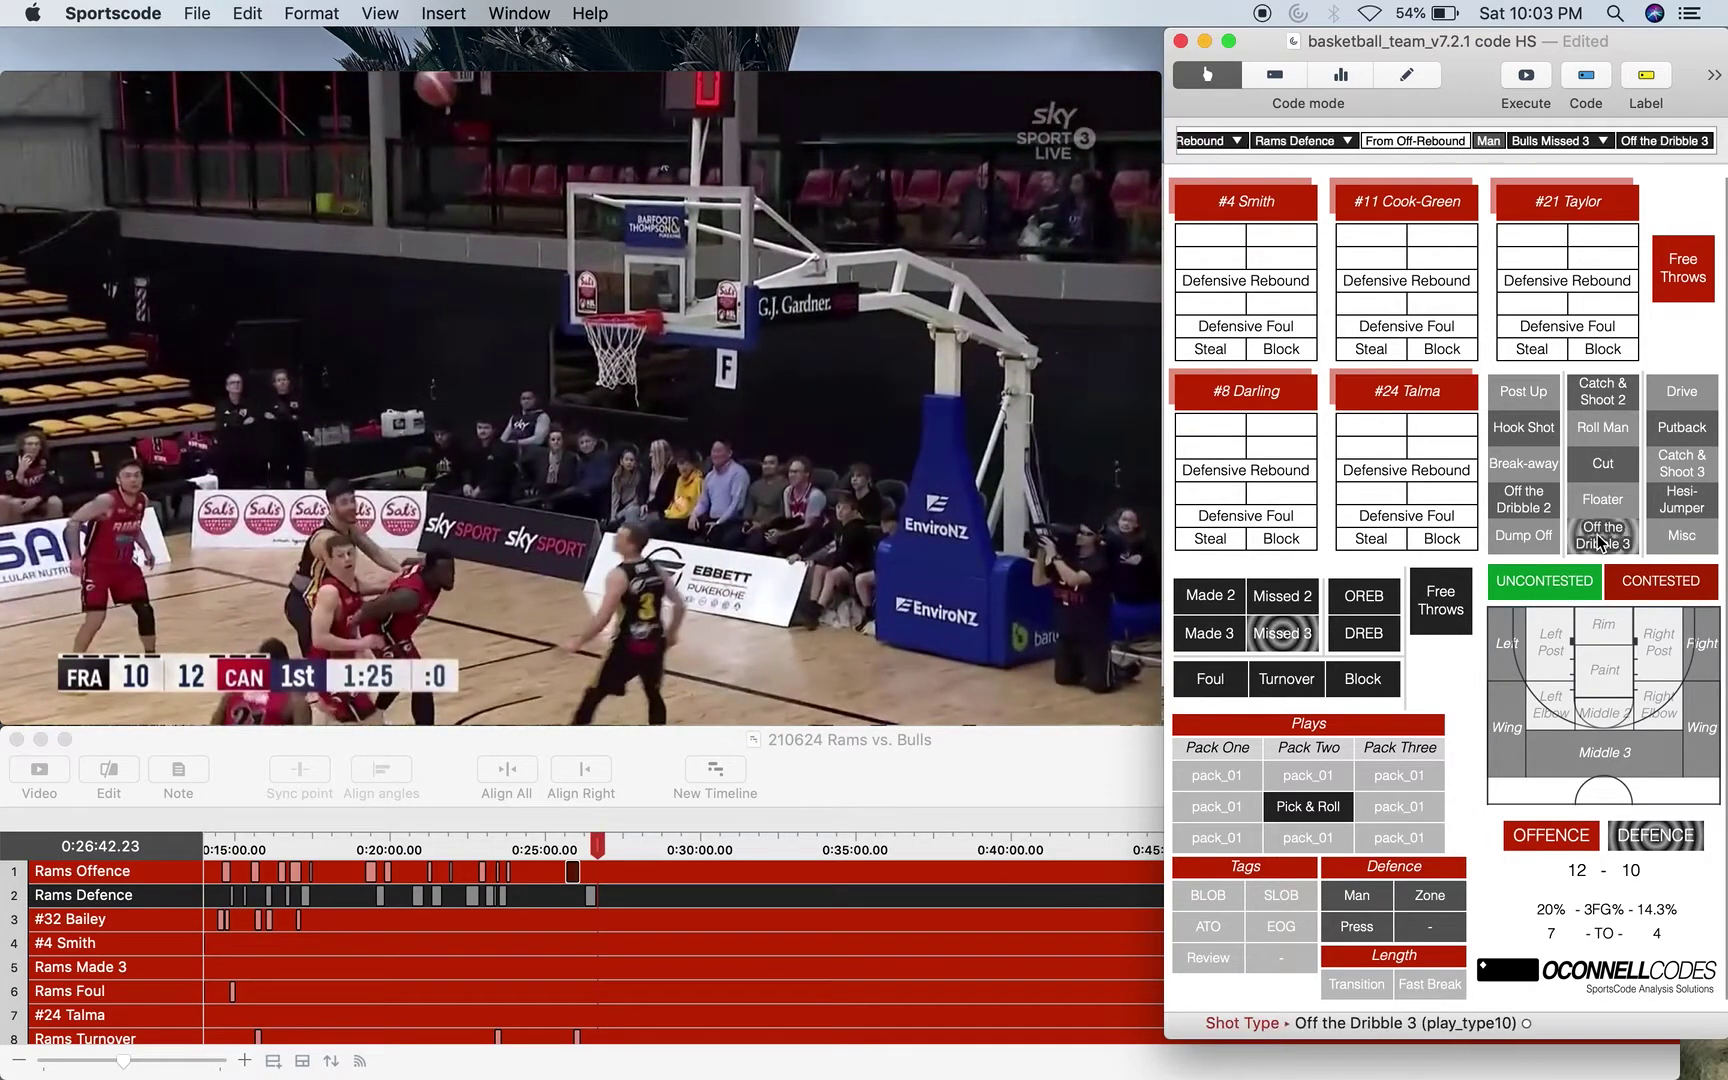
pyautogui.click(1664, 584)
pyautogui.click(1630, 750)
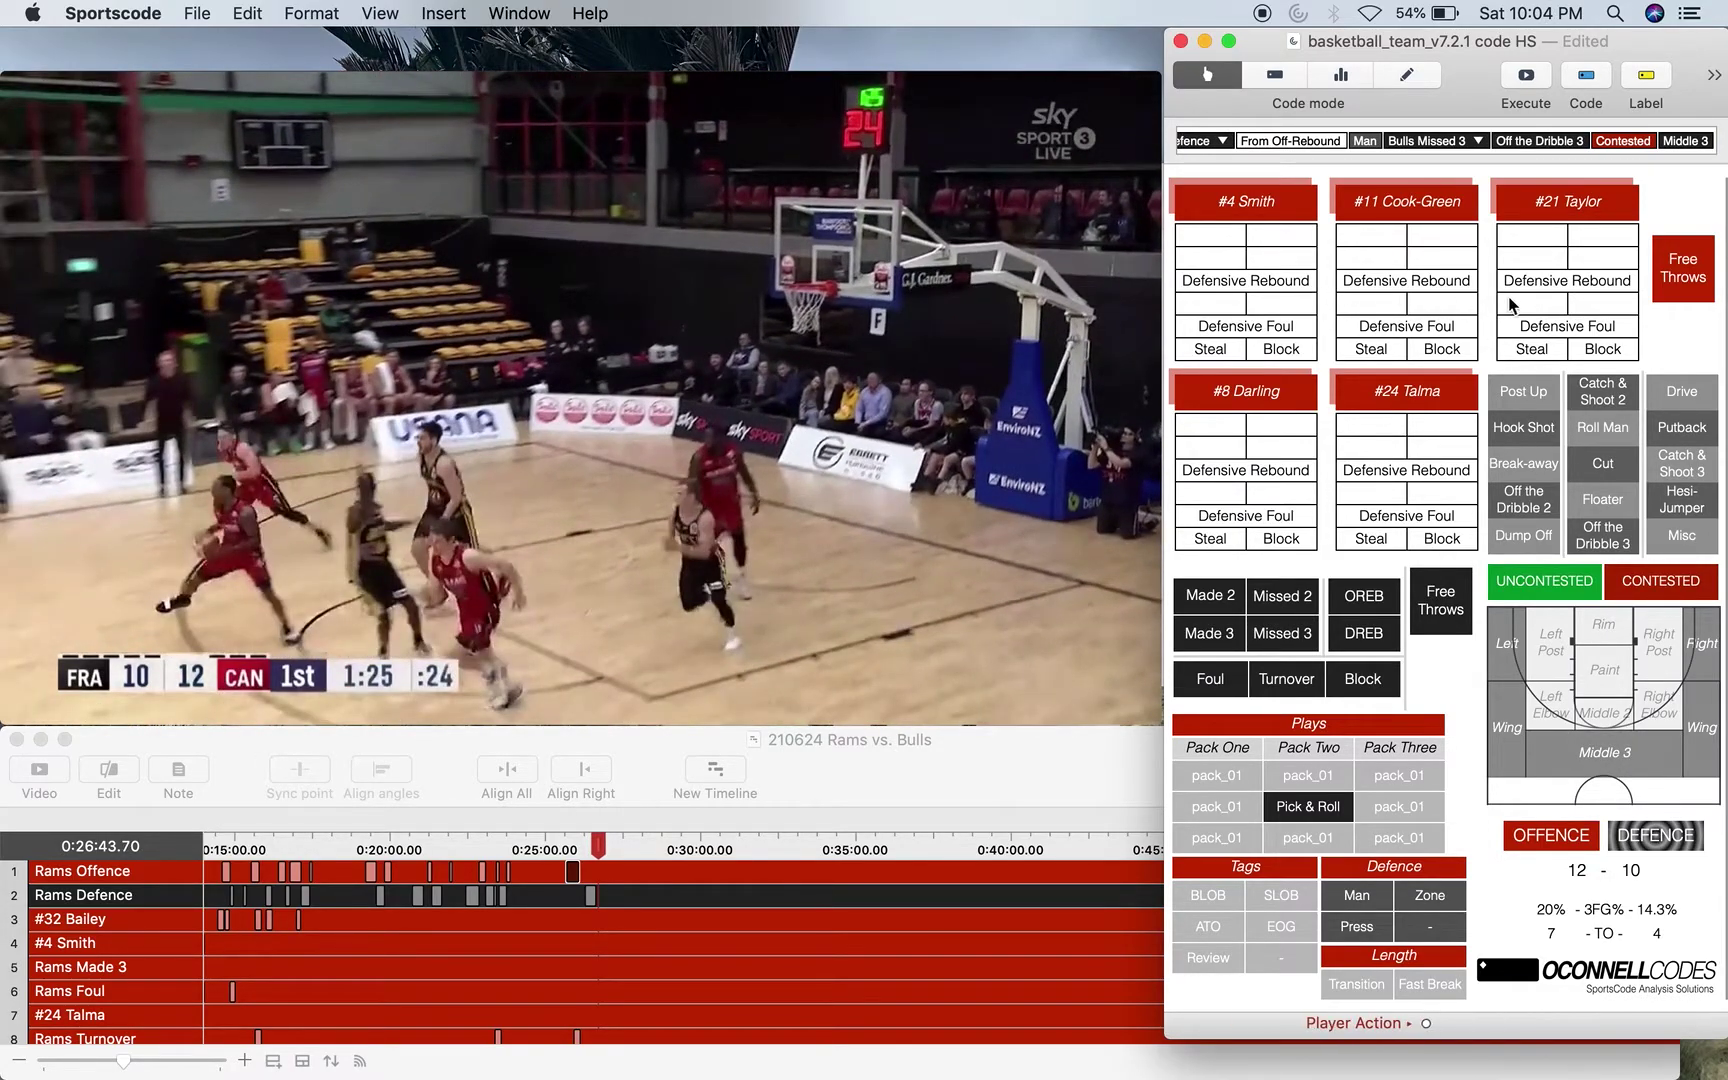
pyautogui.click(1538, 280)
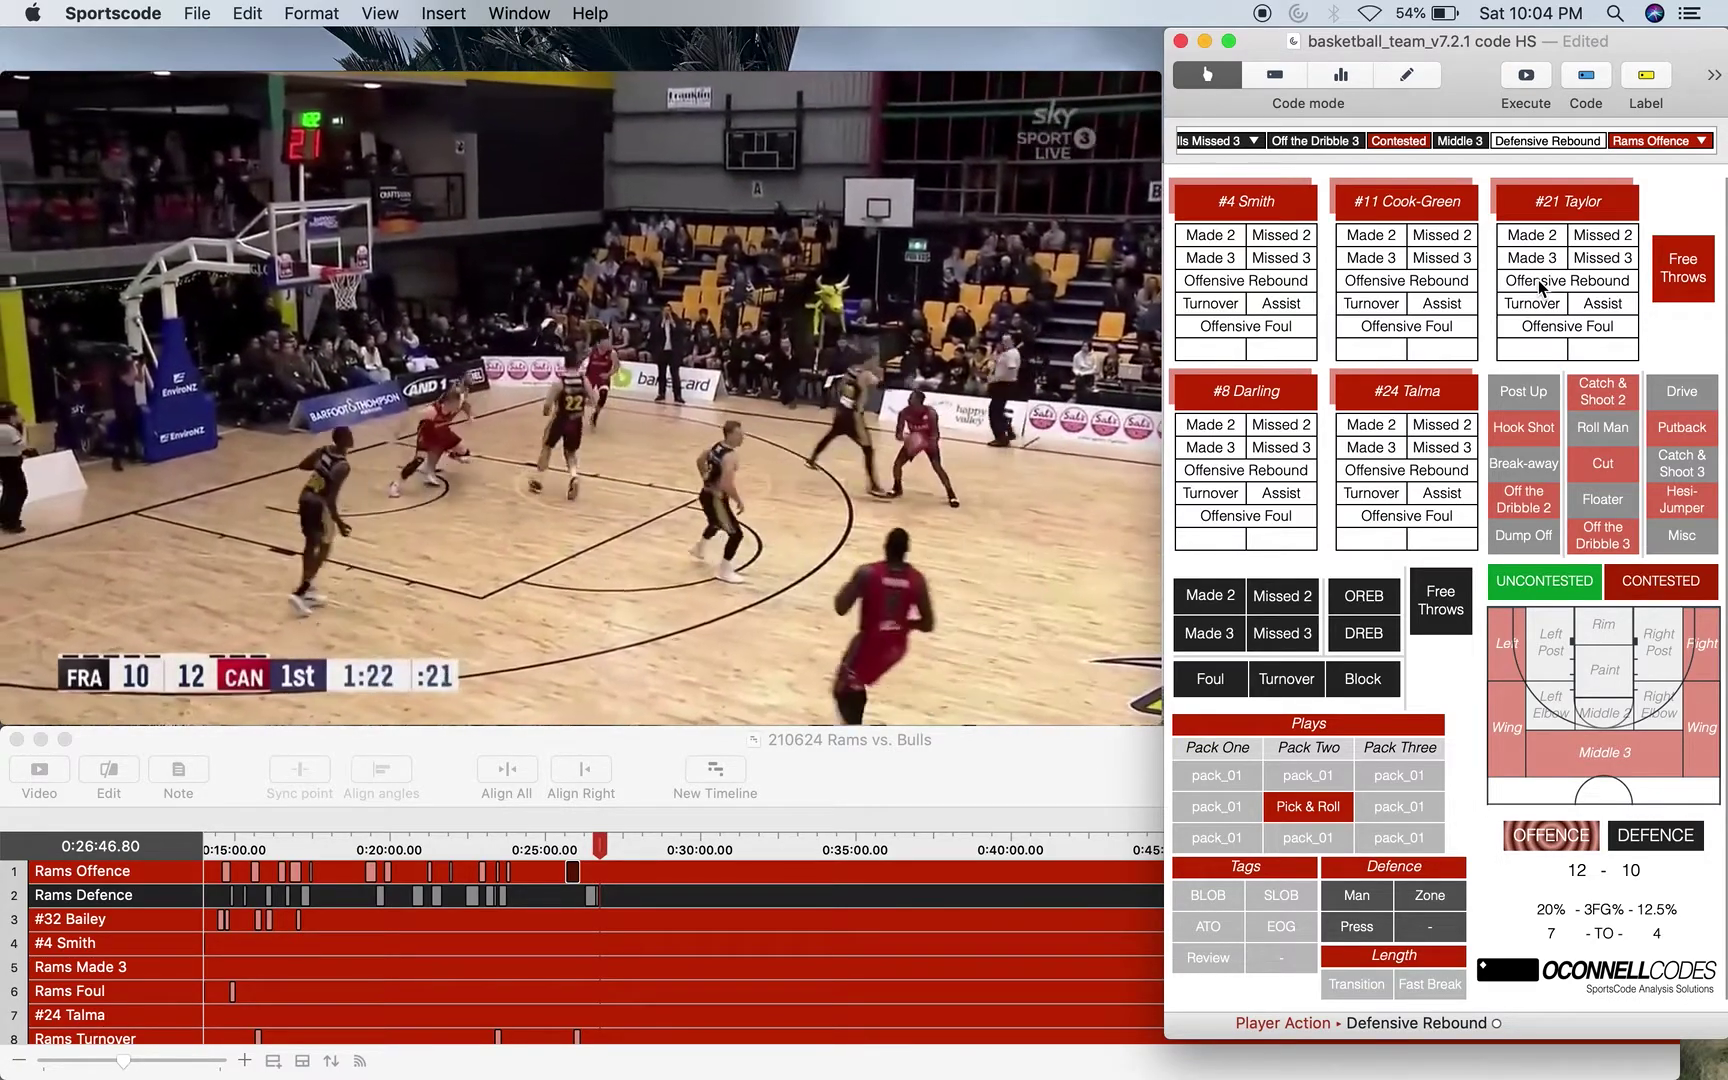
# Review the start of the Rams Offence possession, label it Transition and record a Bulls Foul.
pyautogui.press('Left')
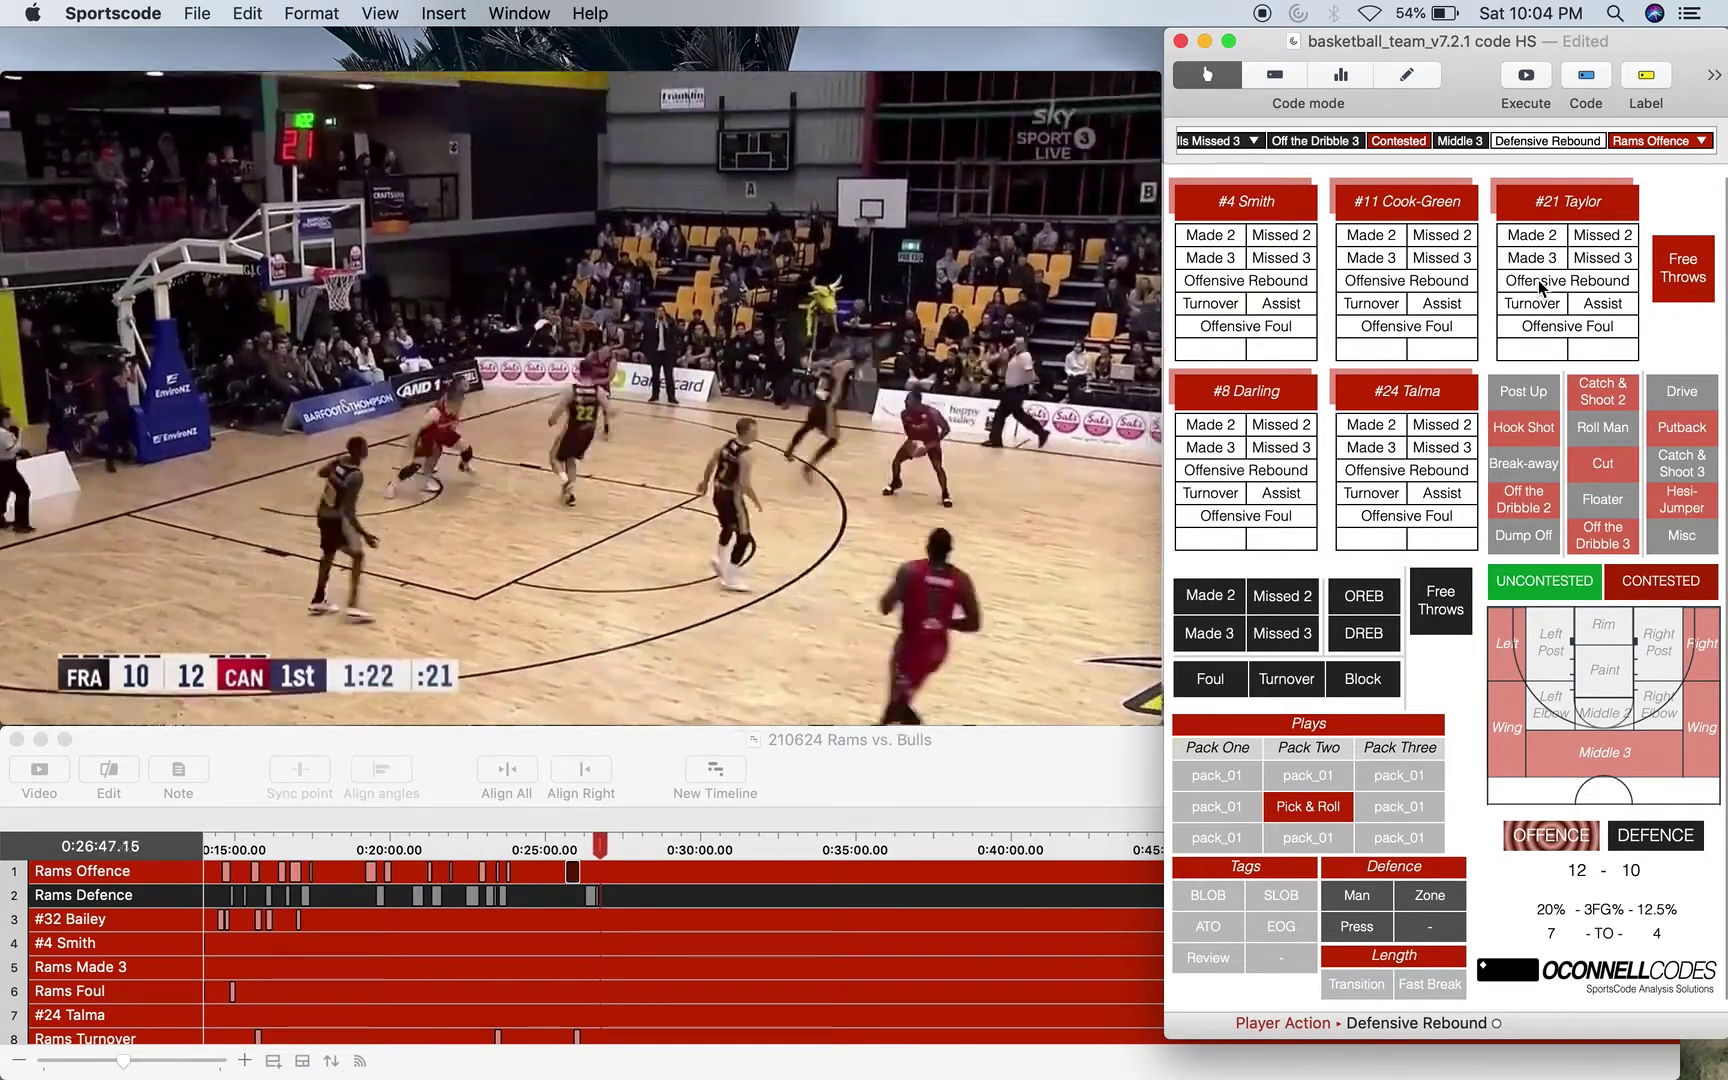
pyautogui.press('Left')
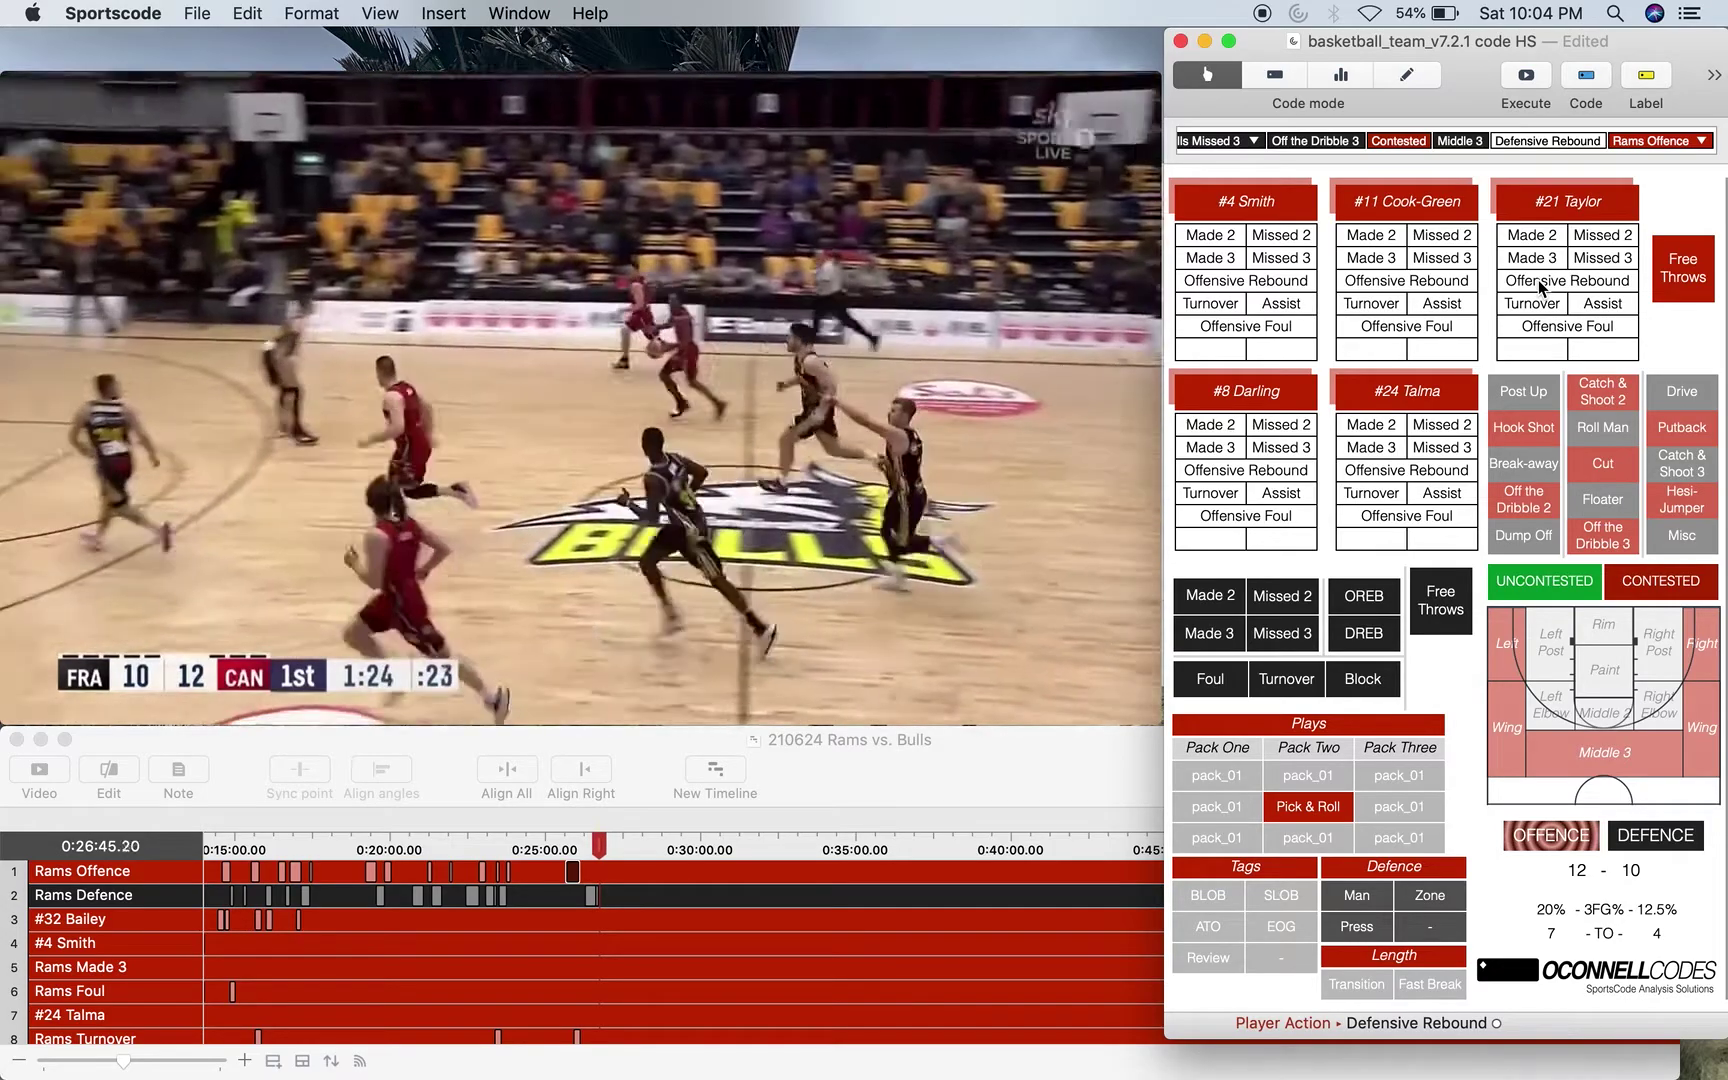
pyautogui.press('t')
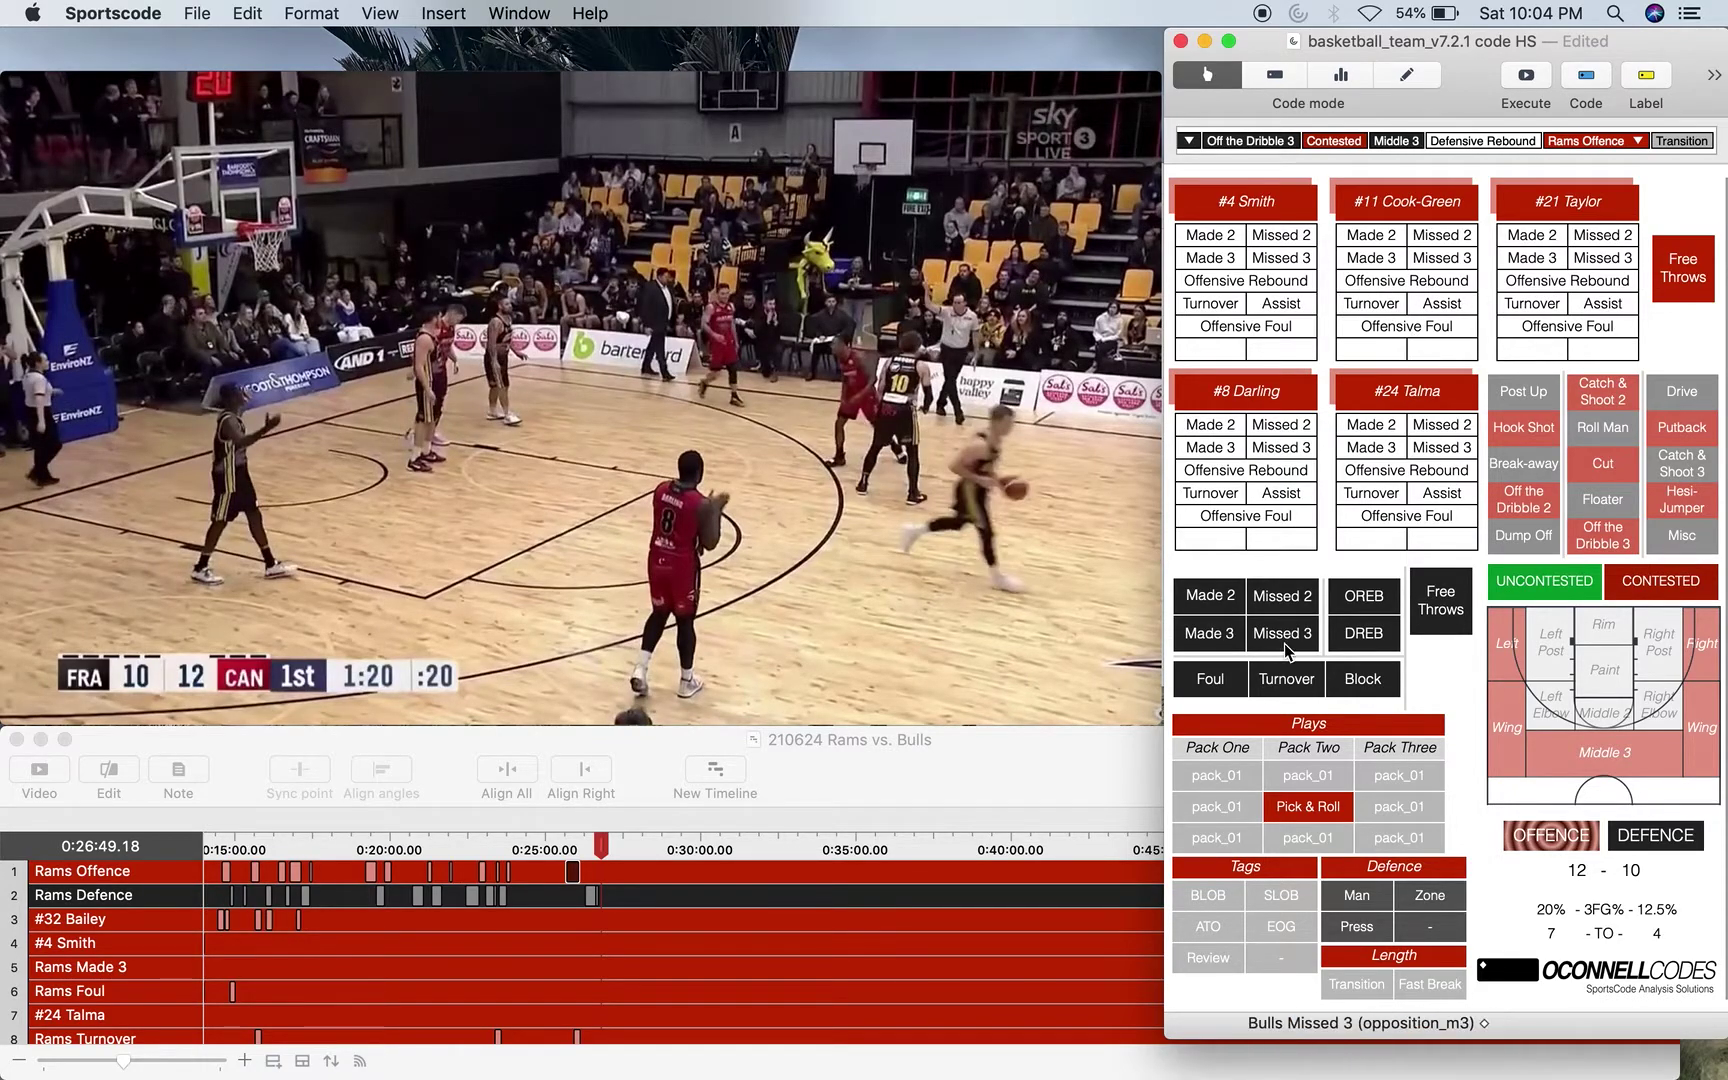
pyautogui.click(1209, 686)
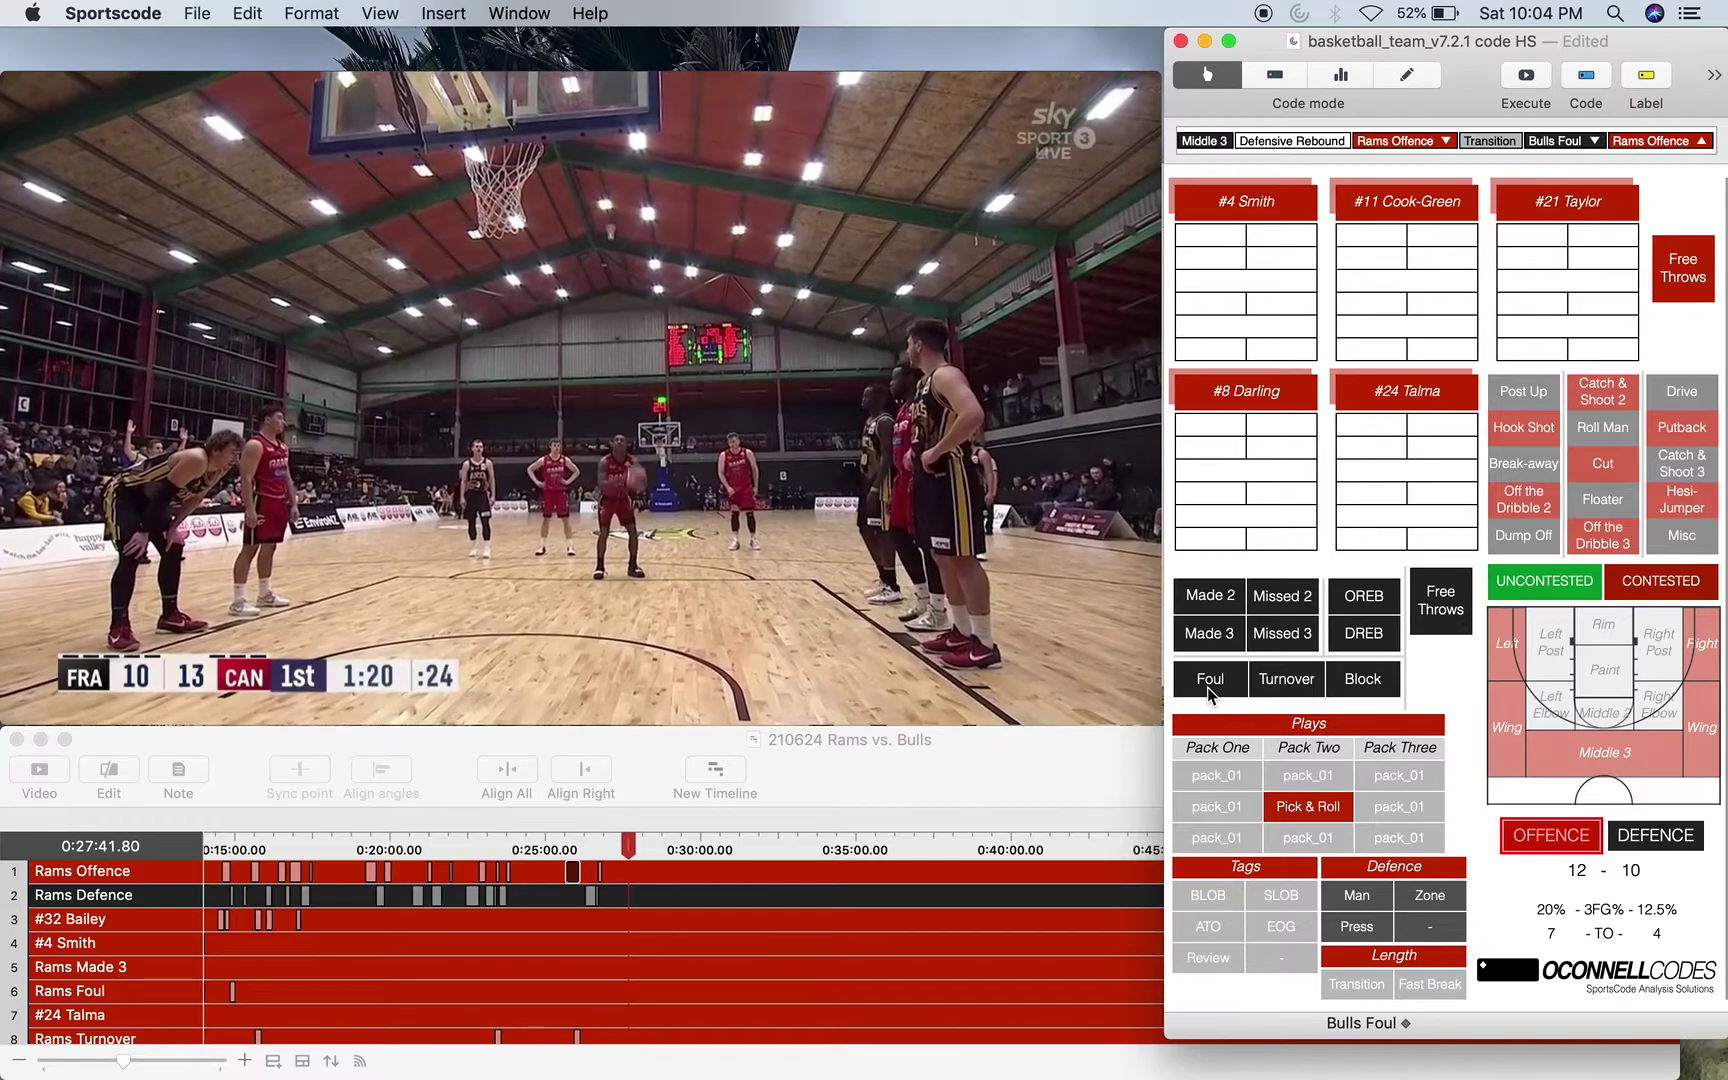
# Update the on-court lineup with #1 as Player 2.
pyautogui.hscroll(3, 1397, 580)
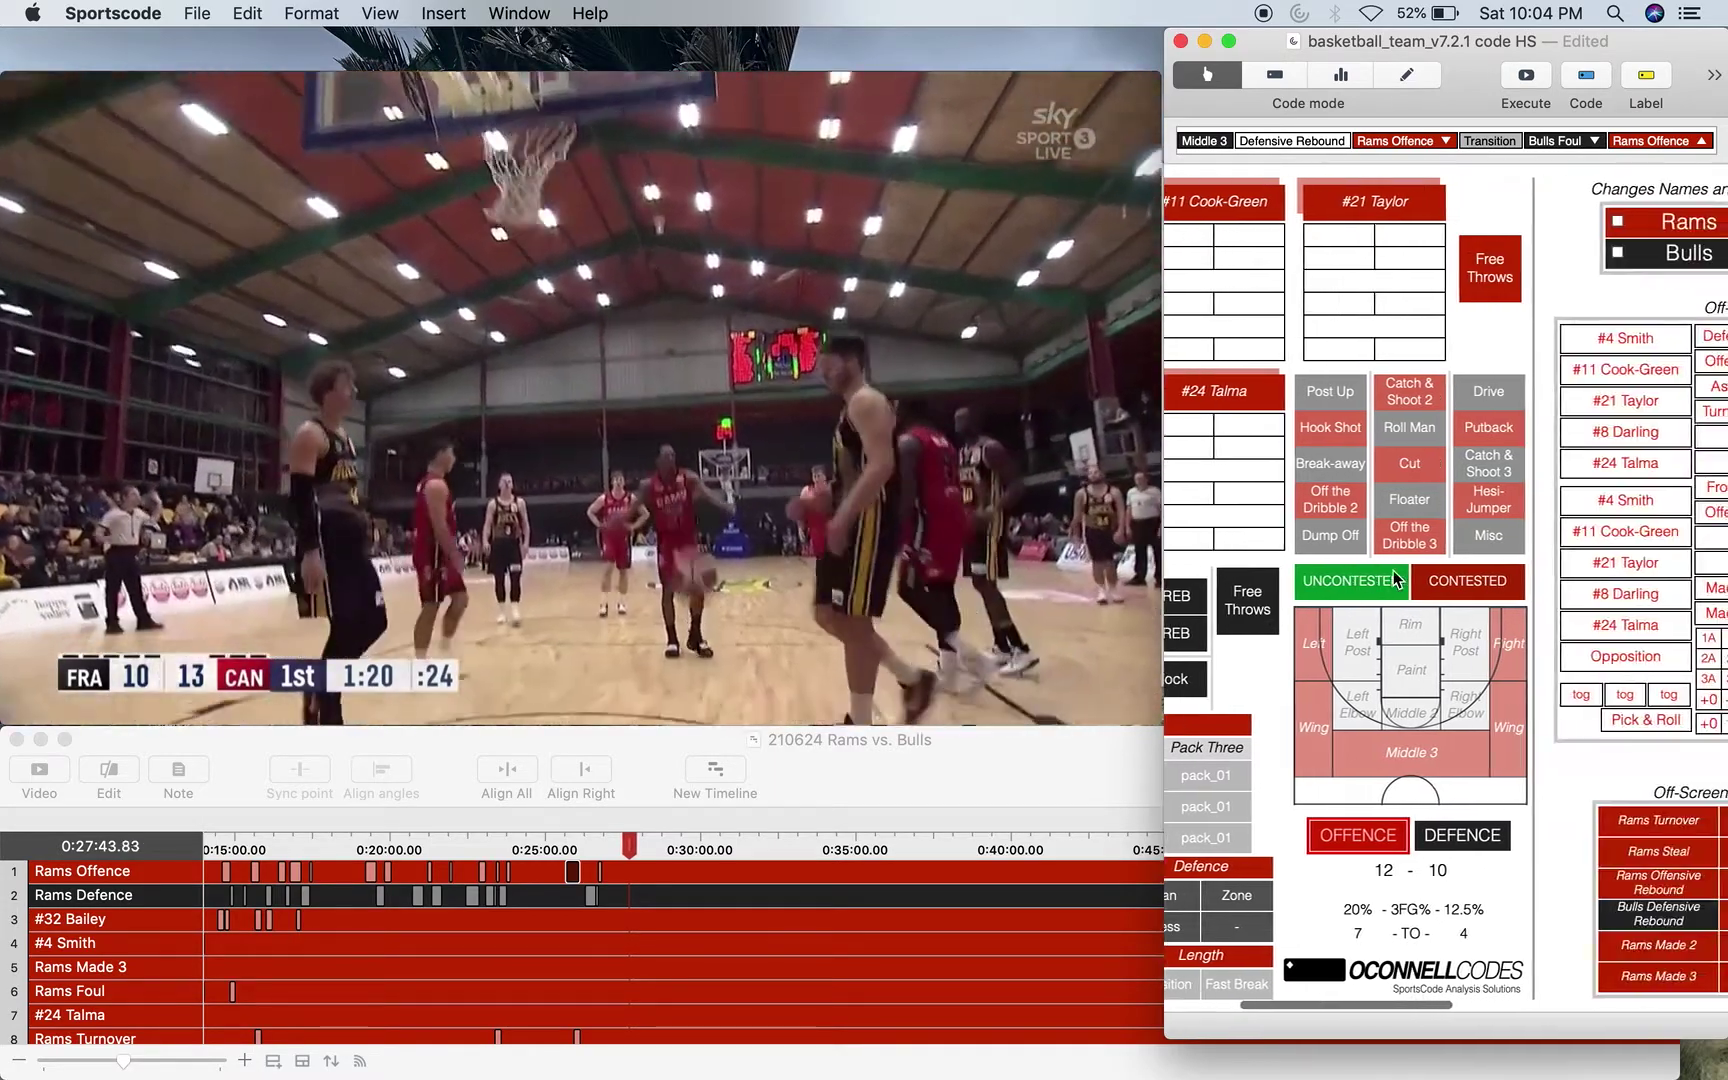
pyautogui.hscroll(-3, 1400, 570)
pyautogui.hscroll(10, 1430, 515)
pyautogui.hscroll(-2, 1430, 515)
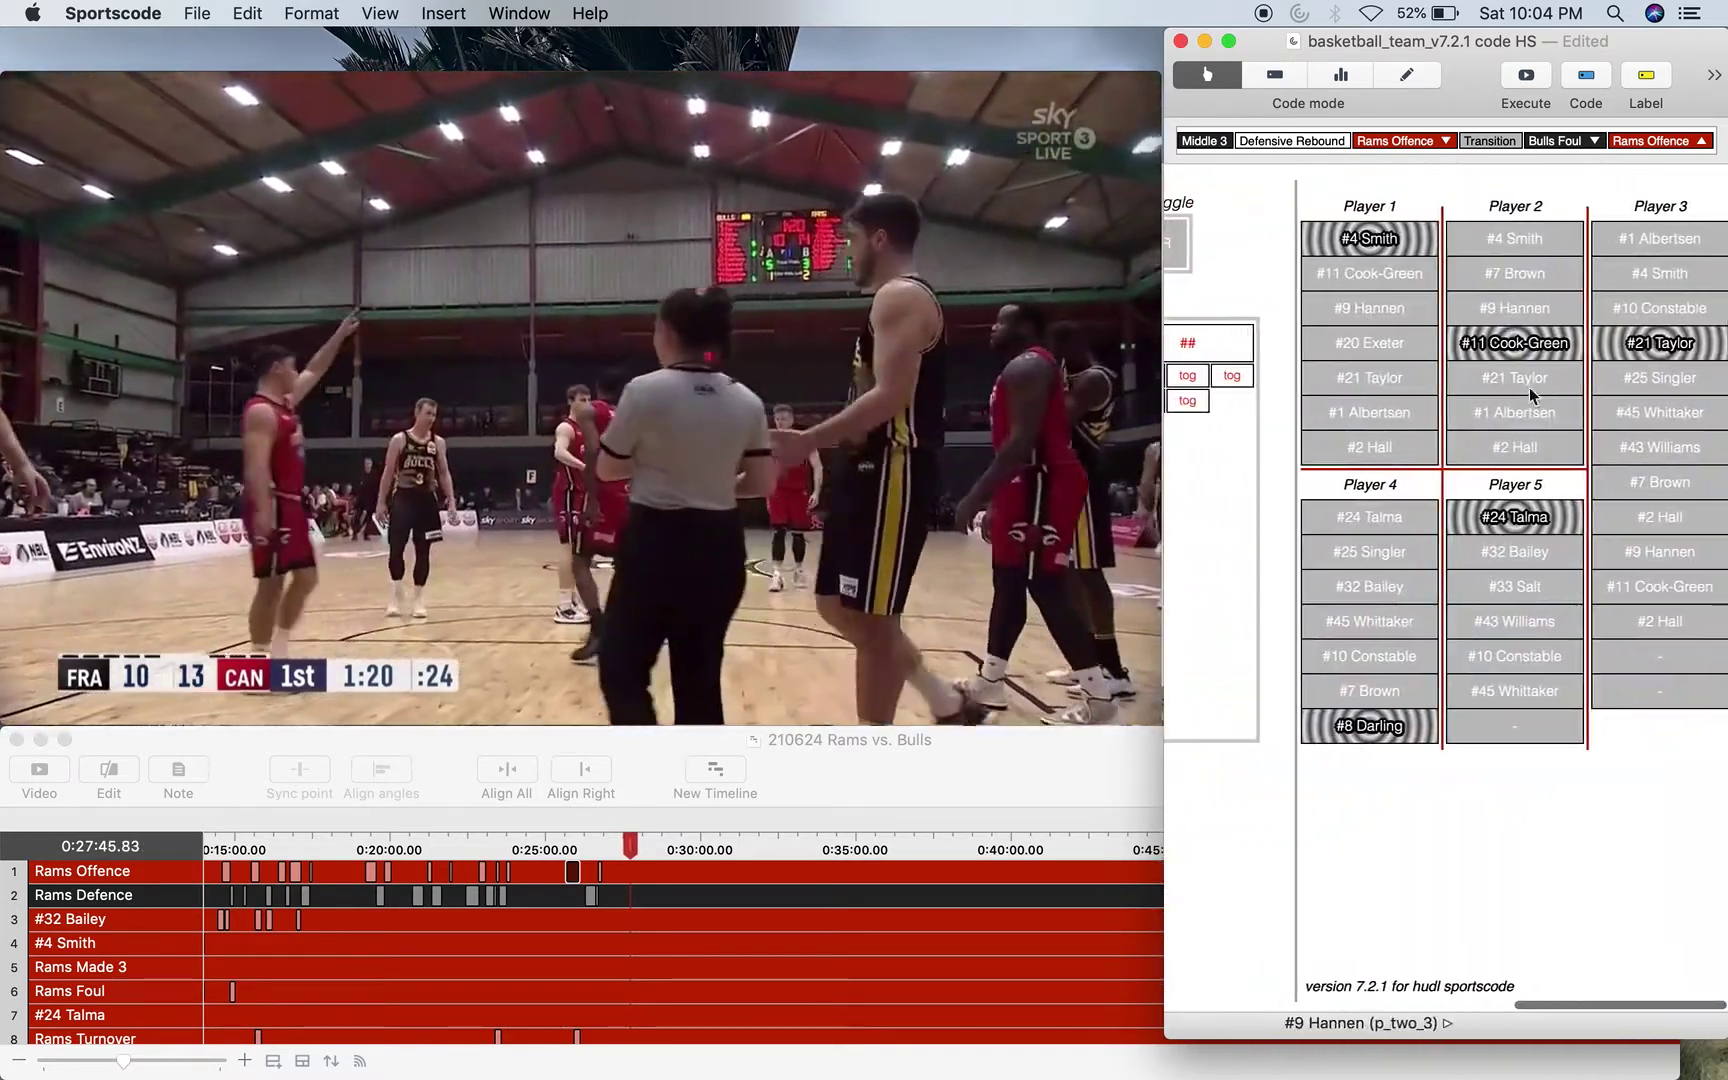
pyautogui.click(1512, 415)
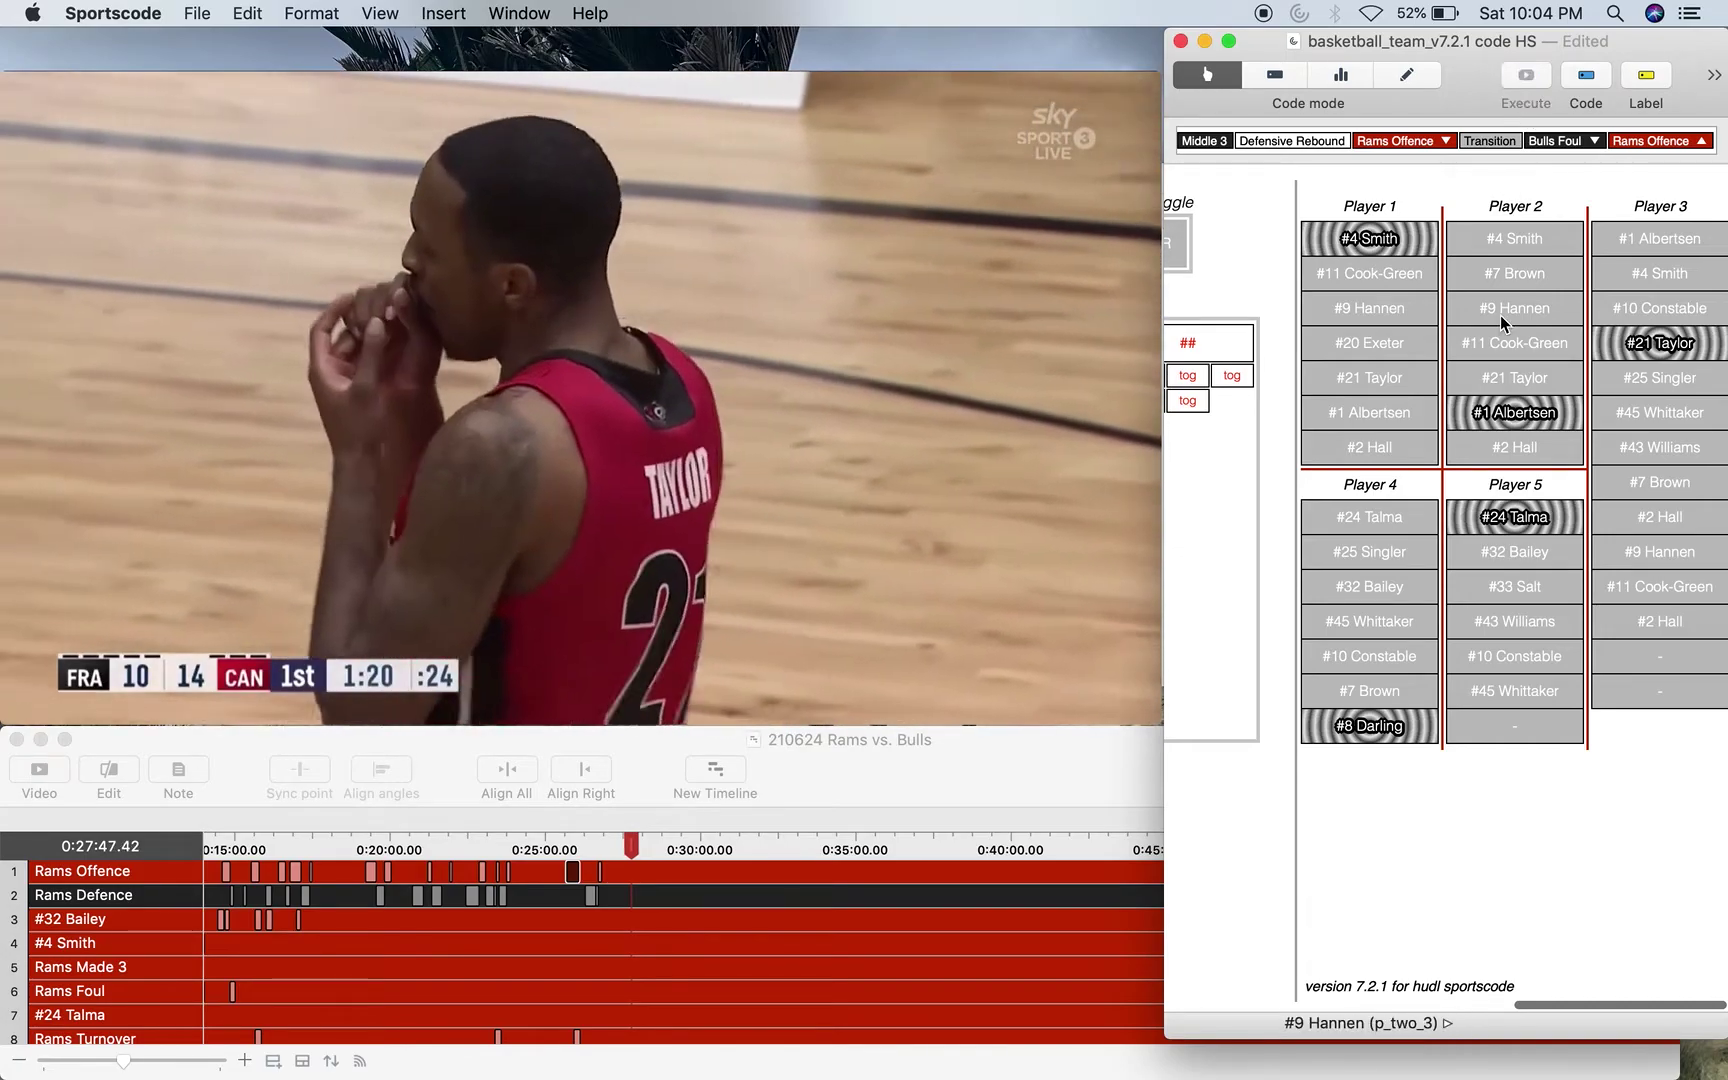
pyautogui.hscroll(-8, 1500, 318)
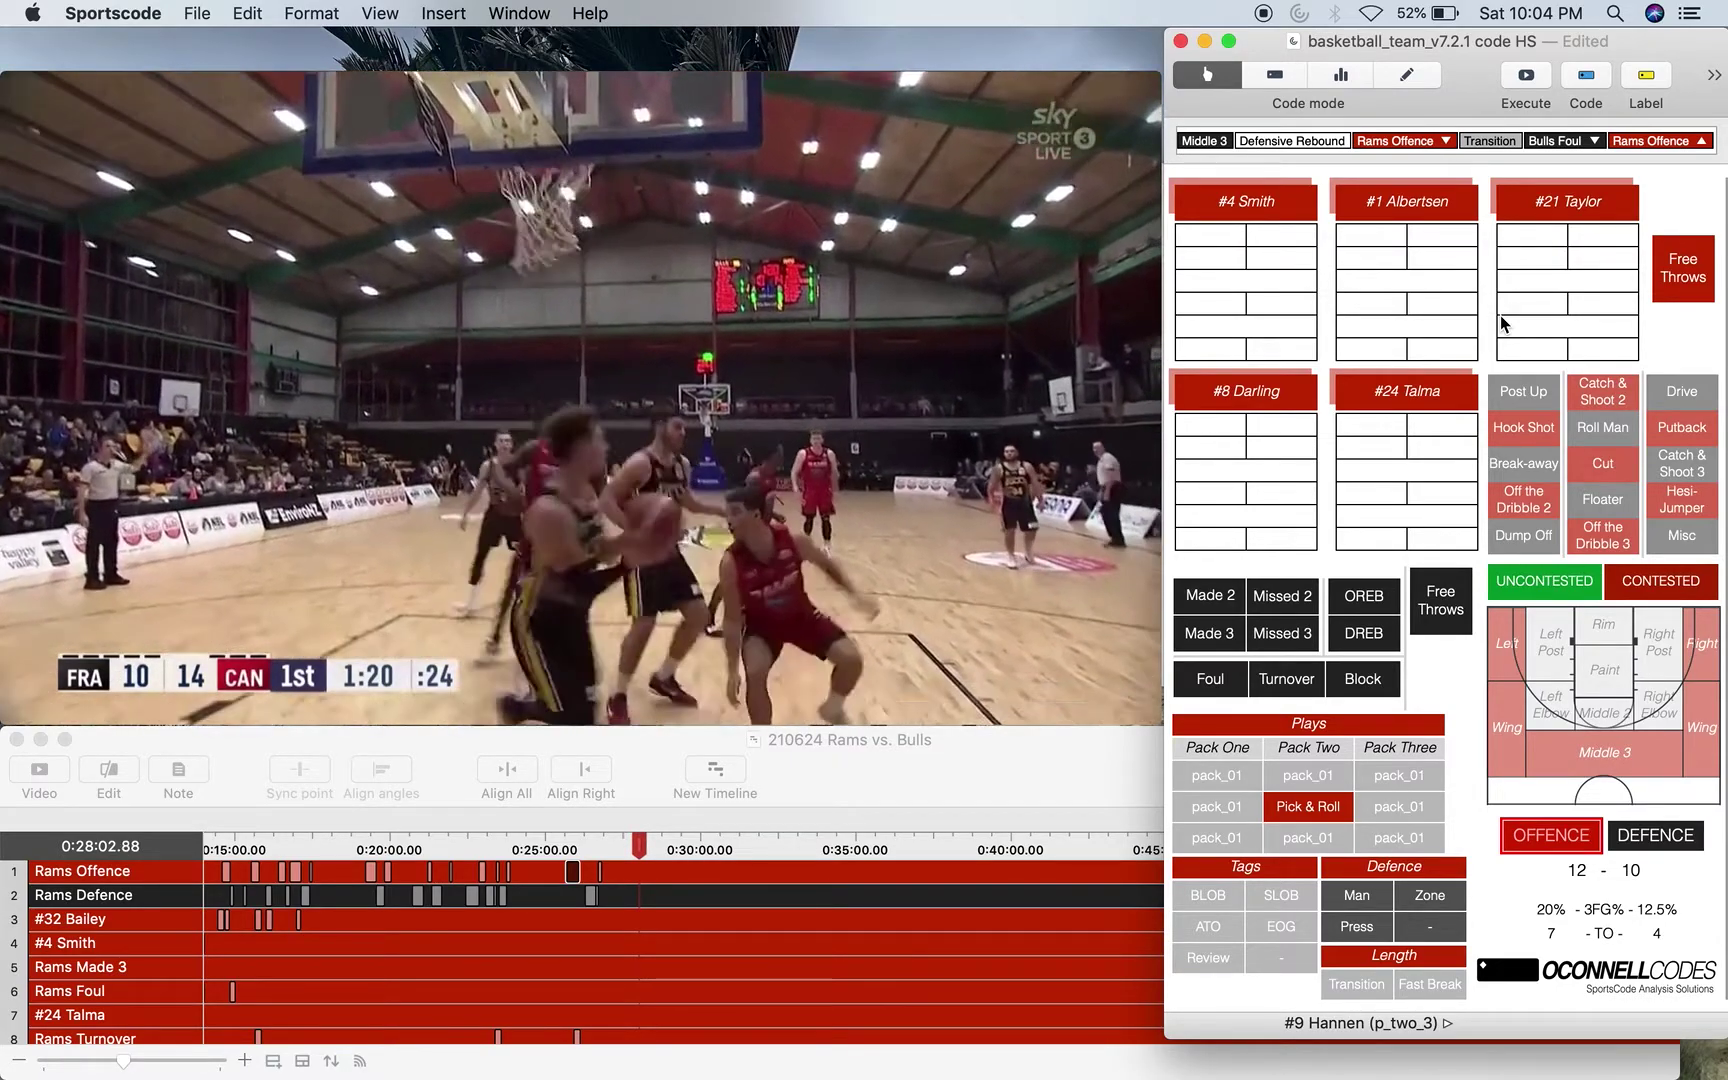
# Record the Rams free throws for #21 with three attempts (3A) and three made (+3).
pyautogui.click(1458, 610)
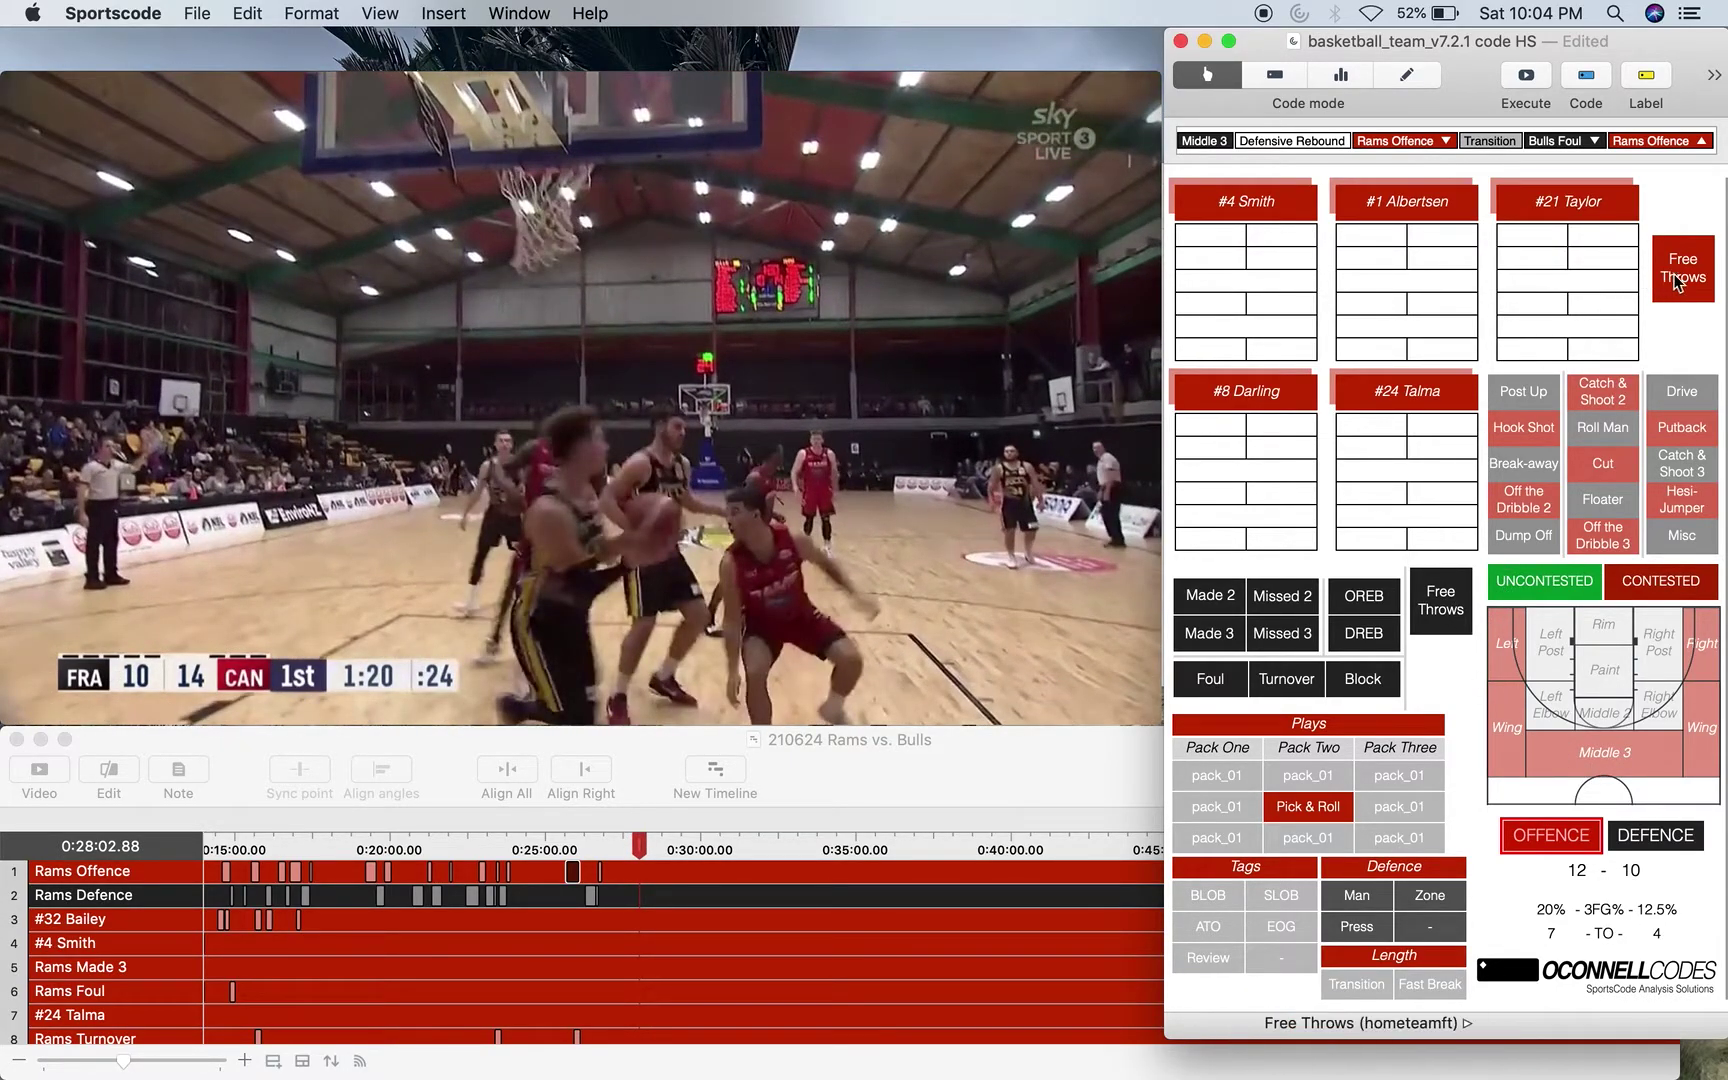
pyautogui.click(1532, 258)
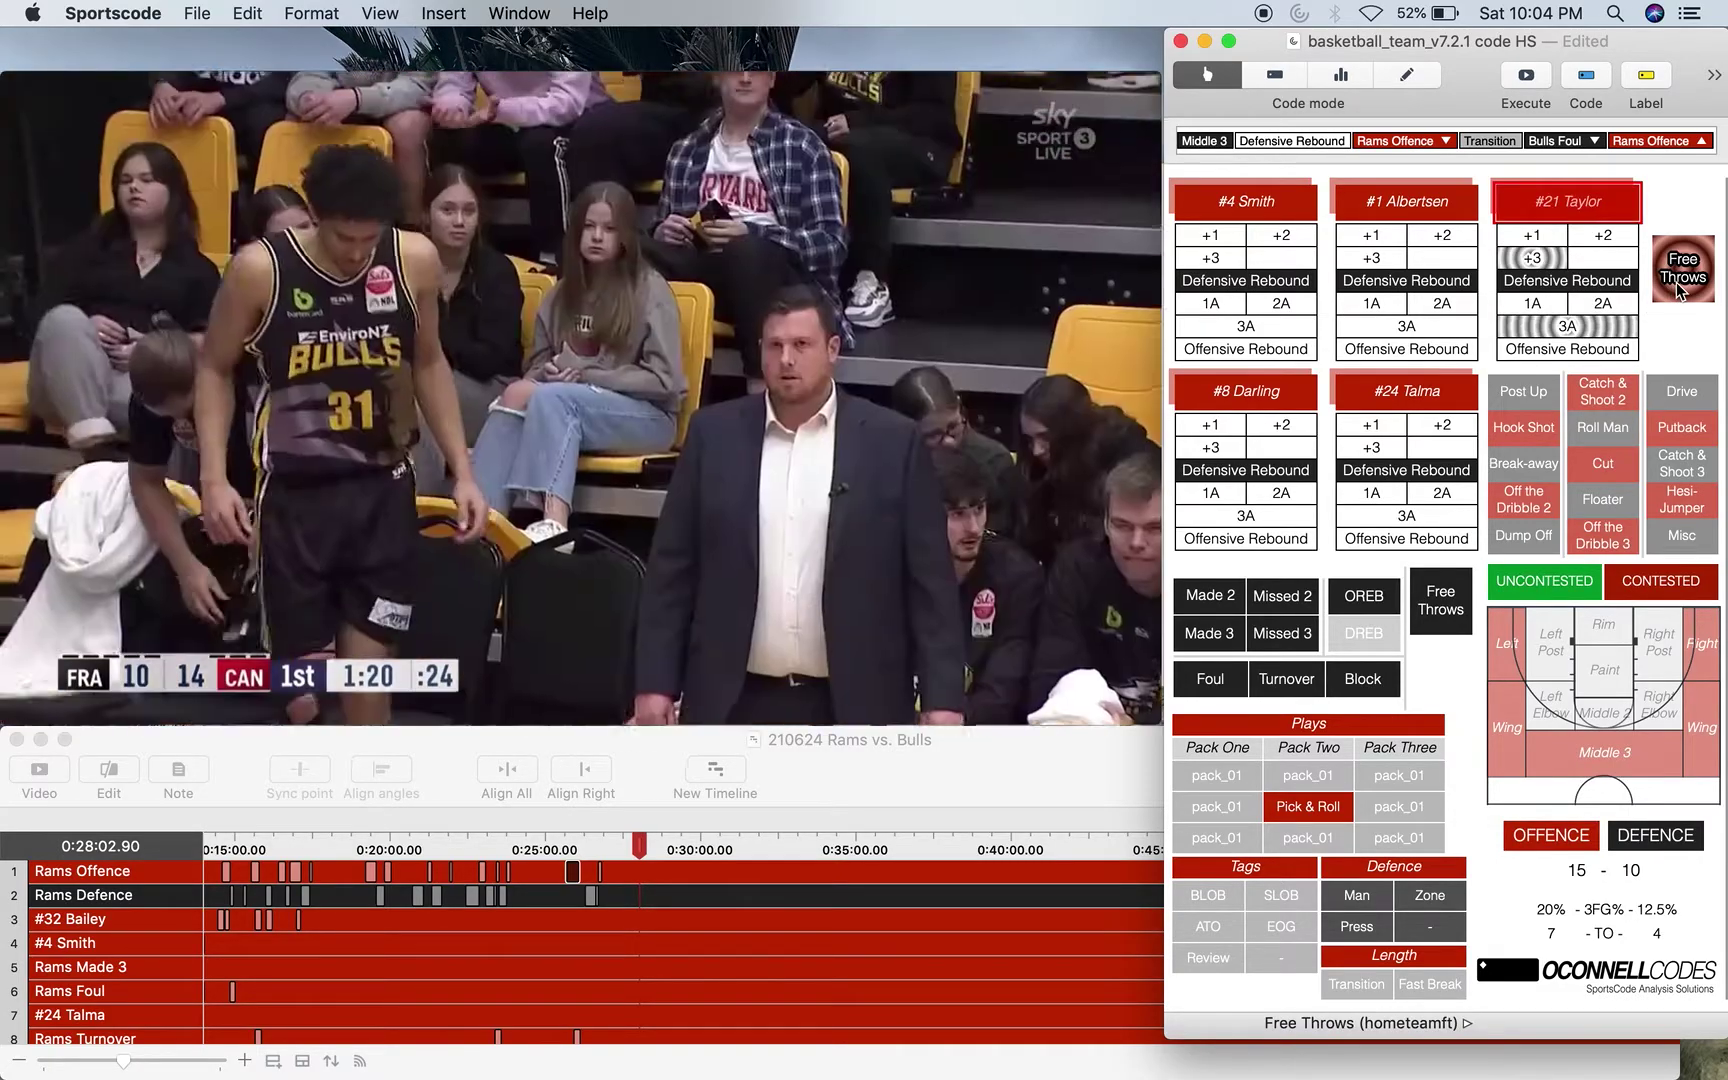
pyautogui.click(1680, 285)
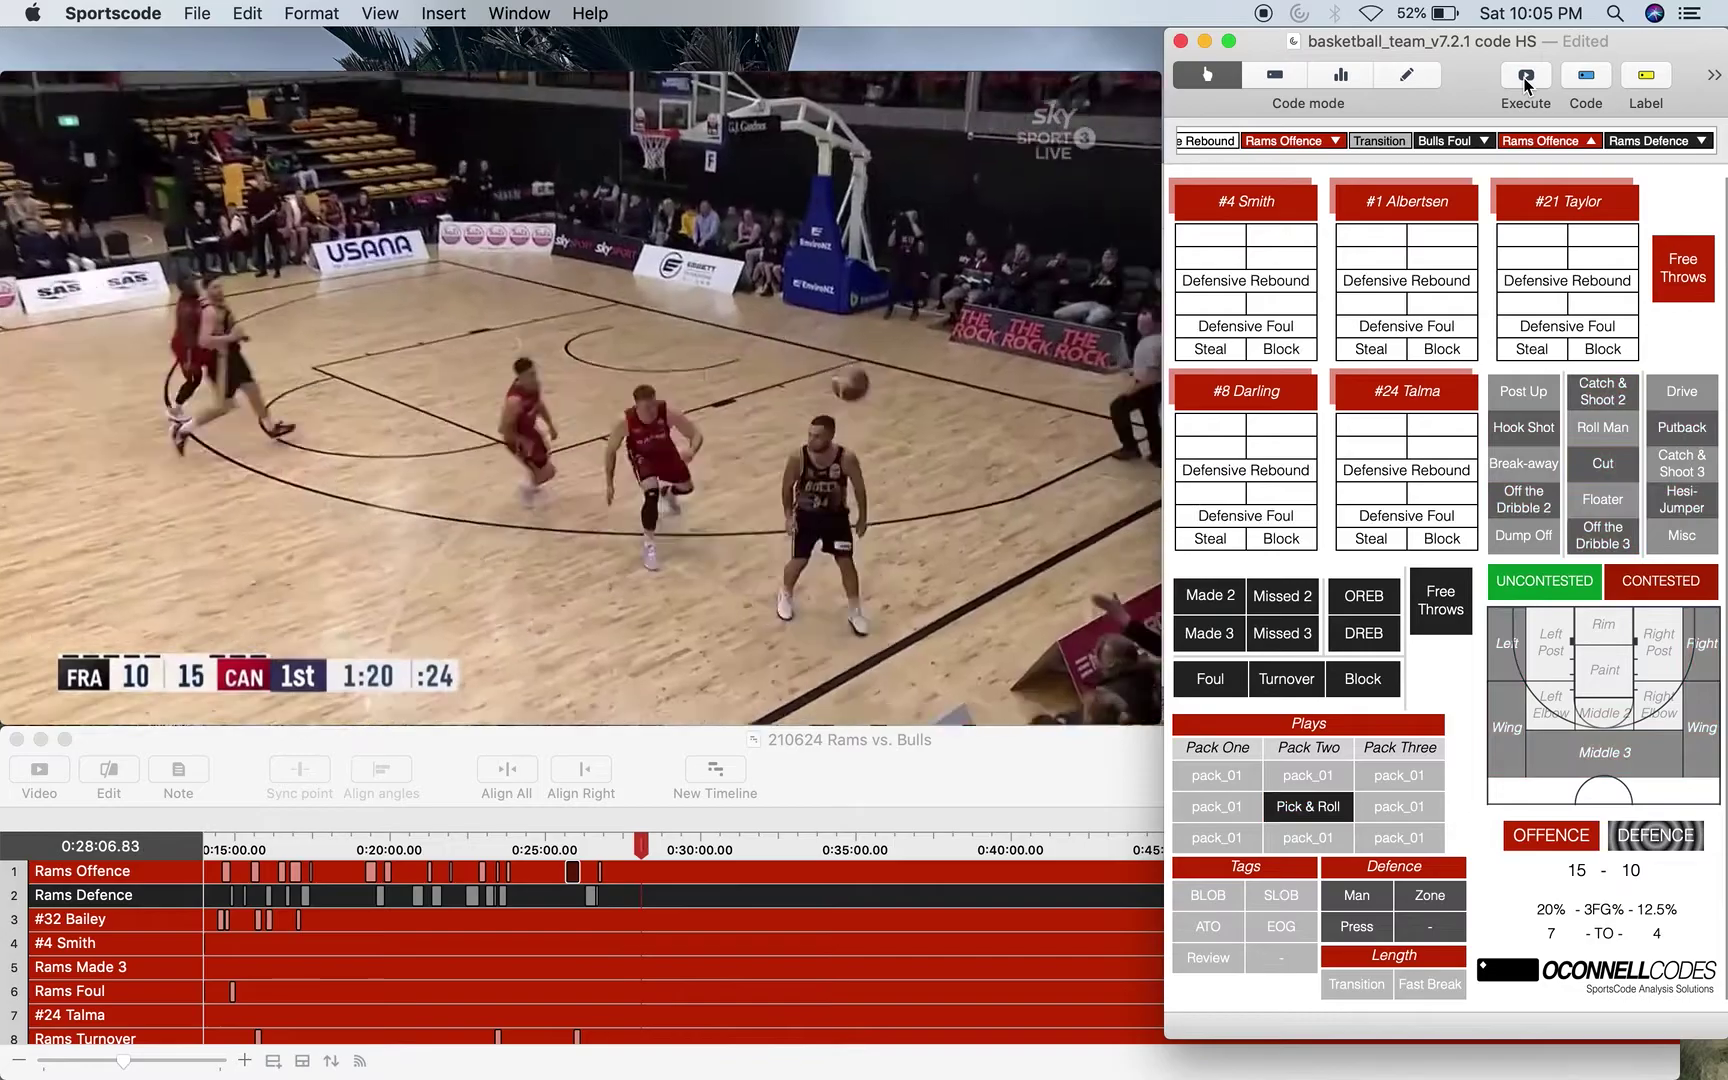
# Close the Rams Defence possession at the stoppage and skip the video to about 0:28:41.88.
pyautogui.press('Left')
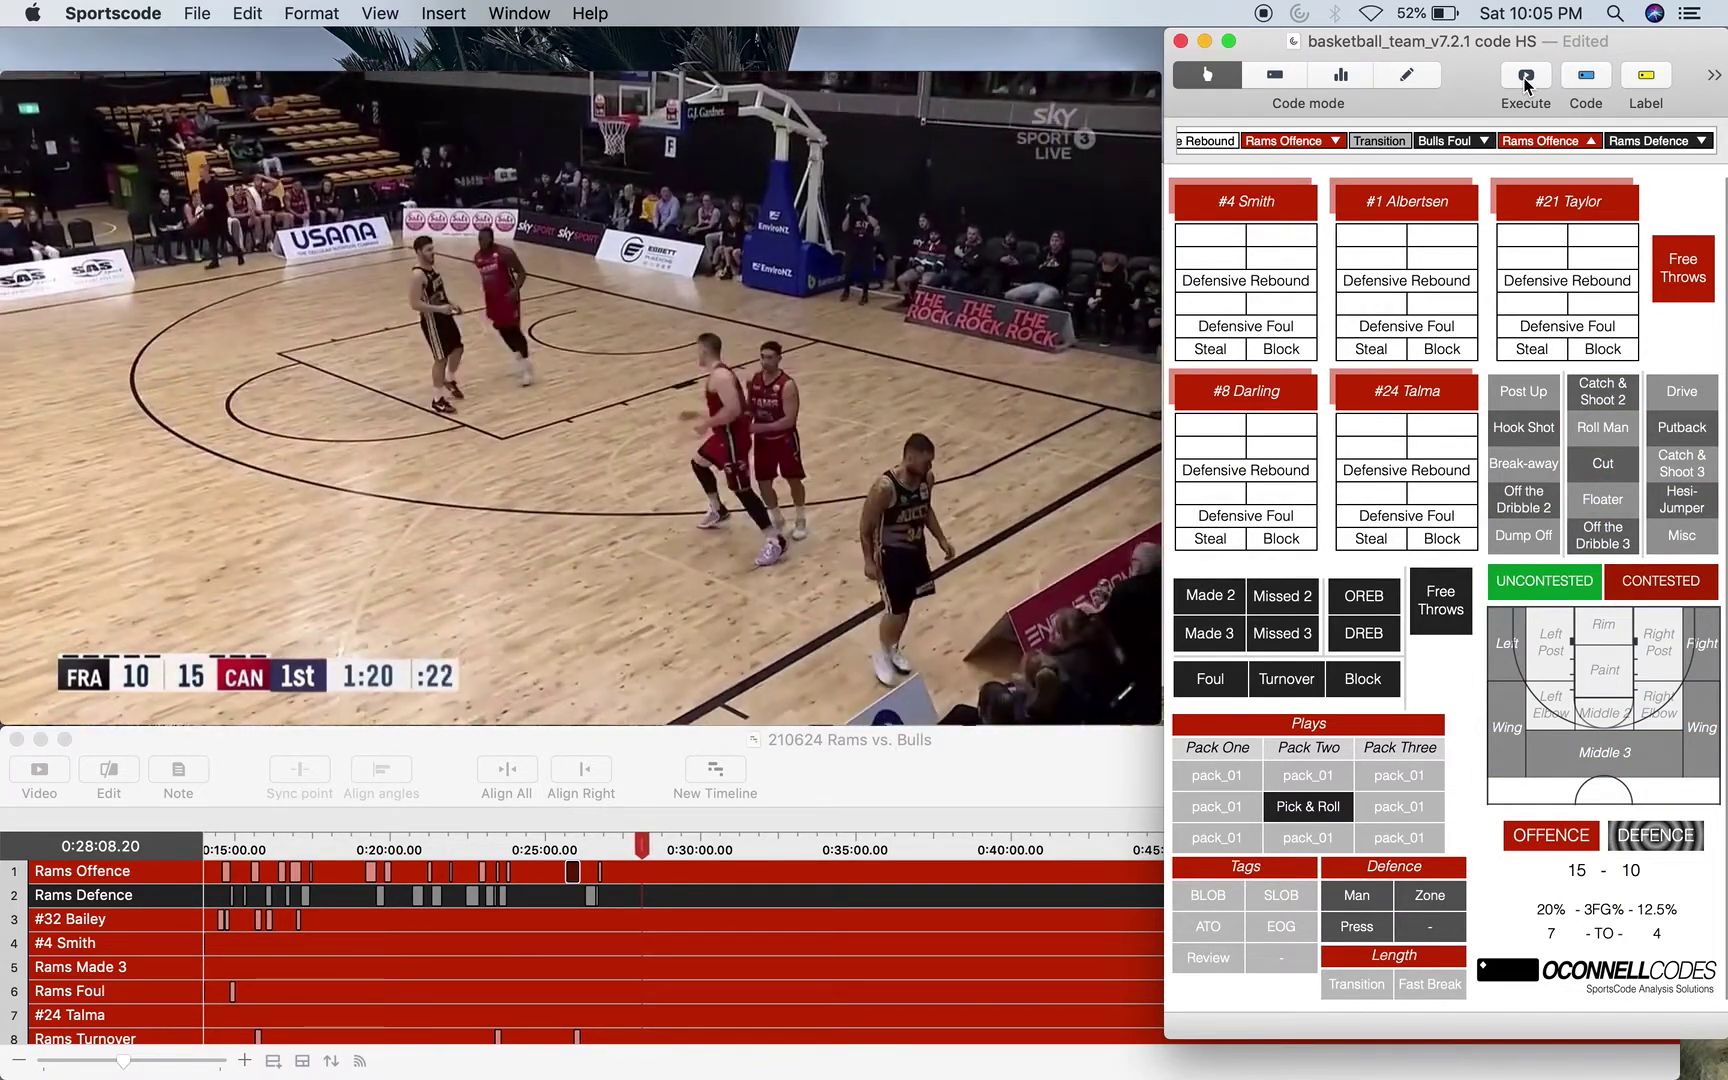
pyautogui.press('d')
pyautogui.press('Right')
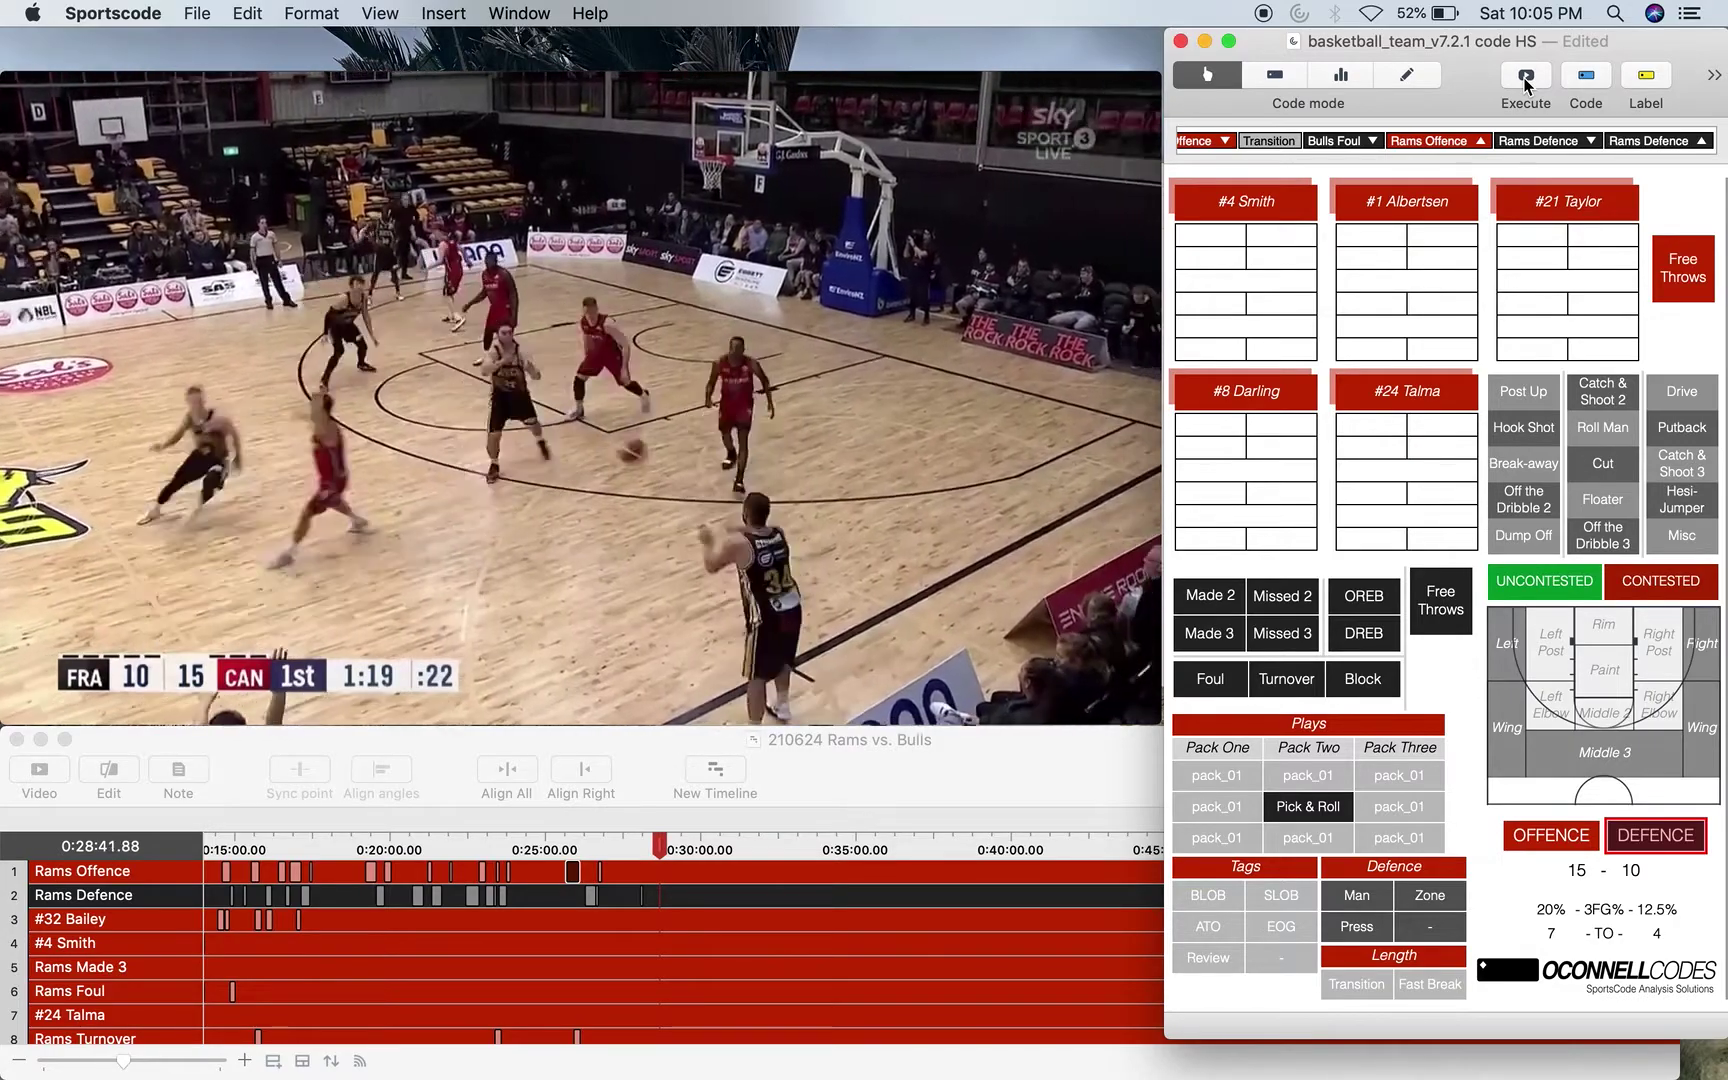
# Start a new Rams Defence possession at the restart and label it SLOB and Man.
pyautogui.press('d')
pyautogui.press('s')
pyautogui.press('m')
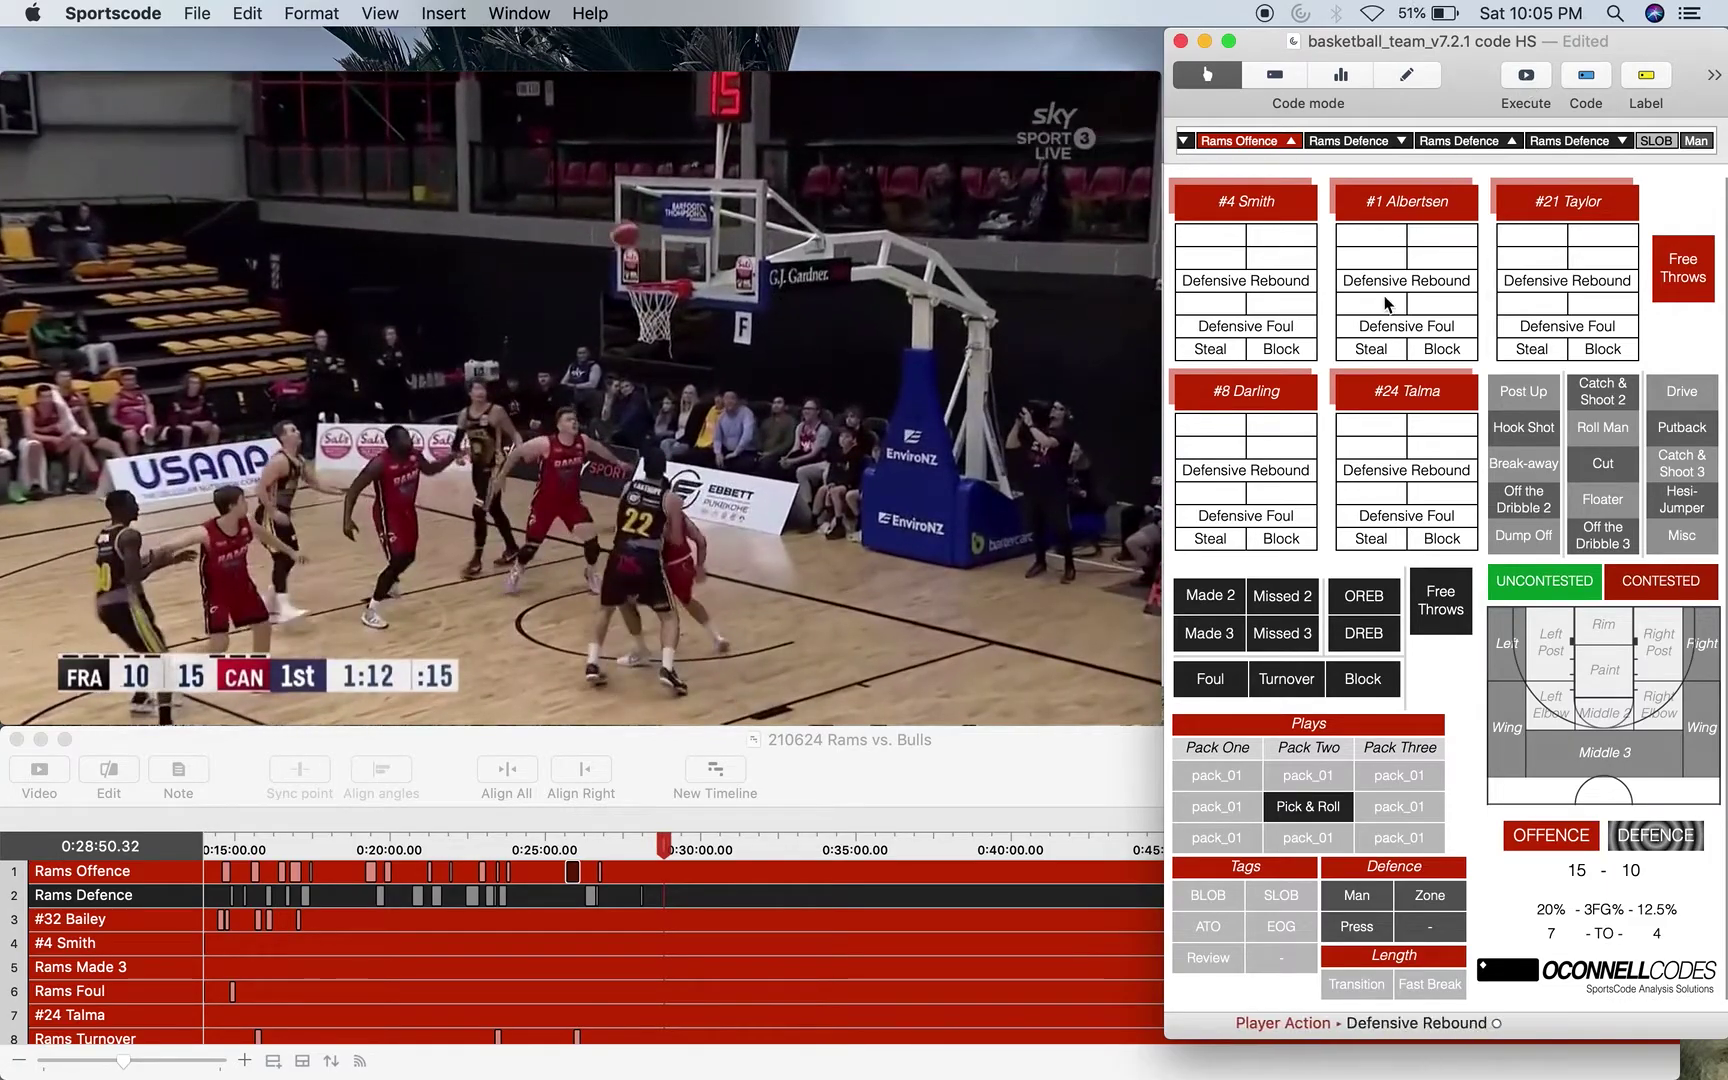
# Record a contested Catch & Shoot 3 from Middle 3 as a Bulls Missed 3, followed by a Bulls Offensive Rebound.
pyautogui.click(1310, 628)
pyautogui.click(1681, 463)
pyautogui.click(1660, 581)
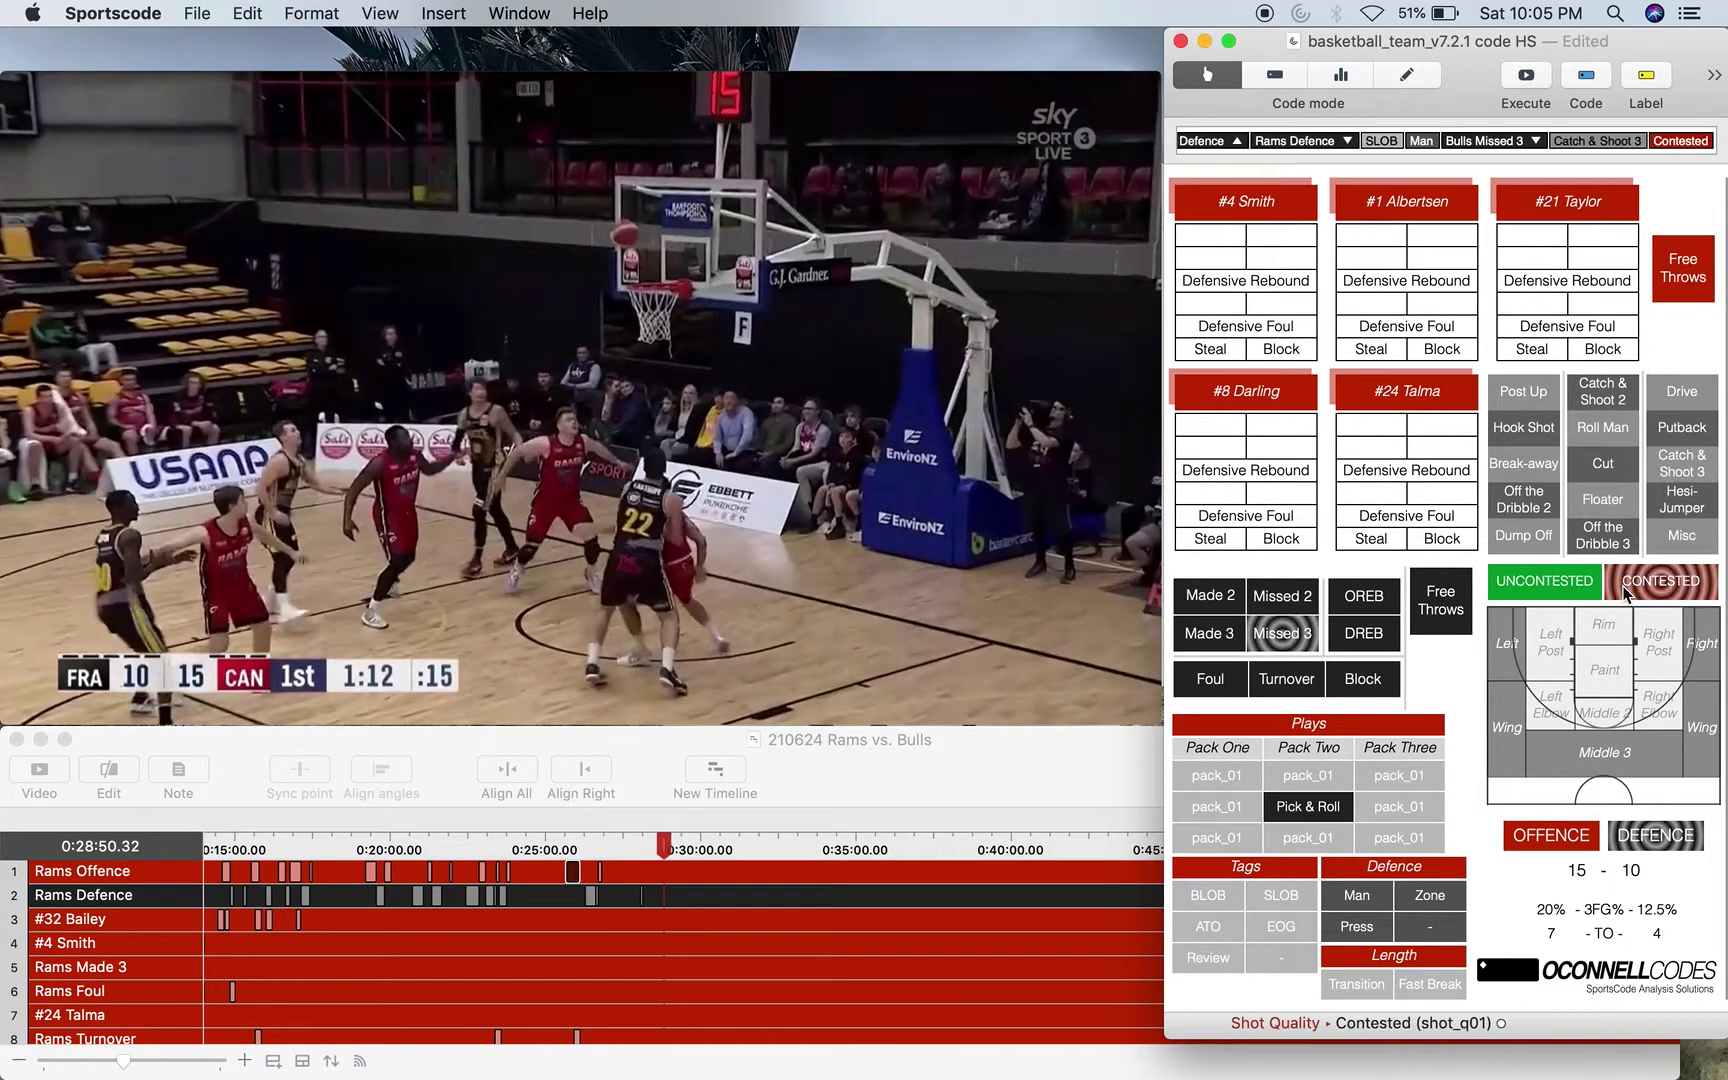
pyautogui.click(1603, 753)
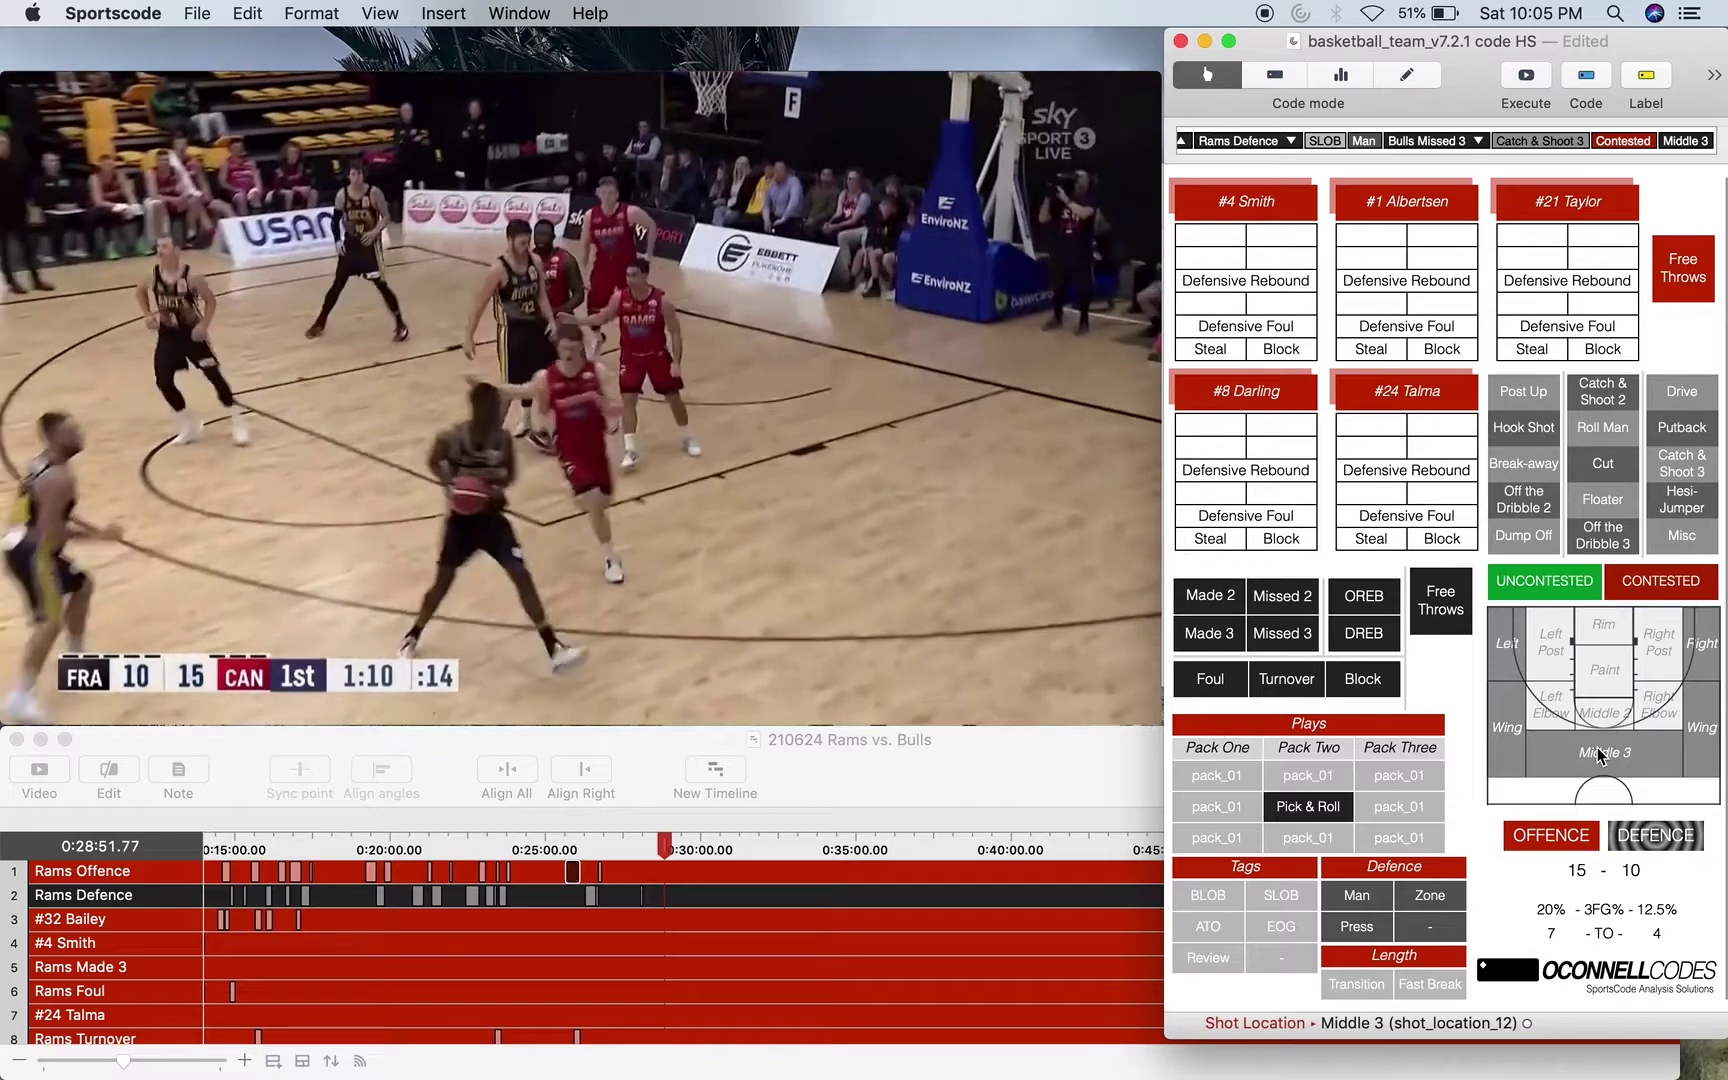
pyautogui.click(1364, 598)
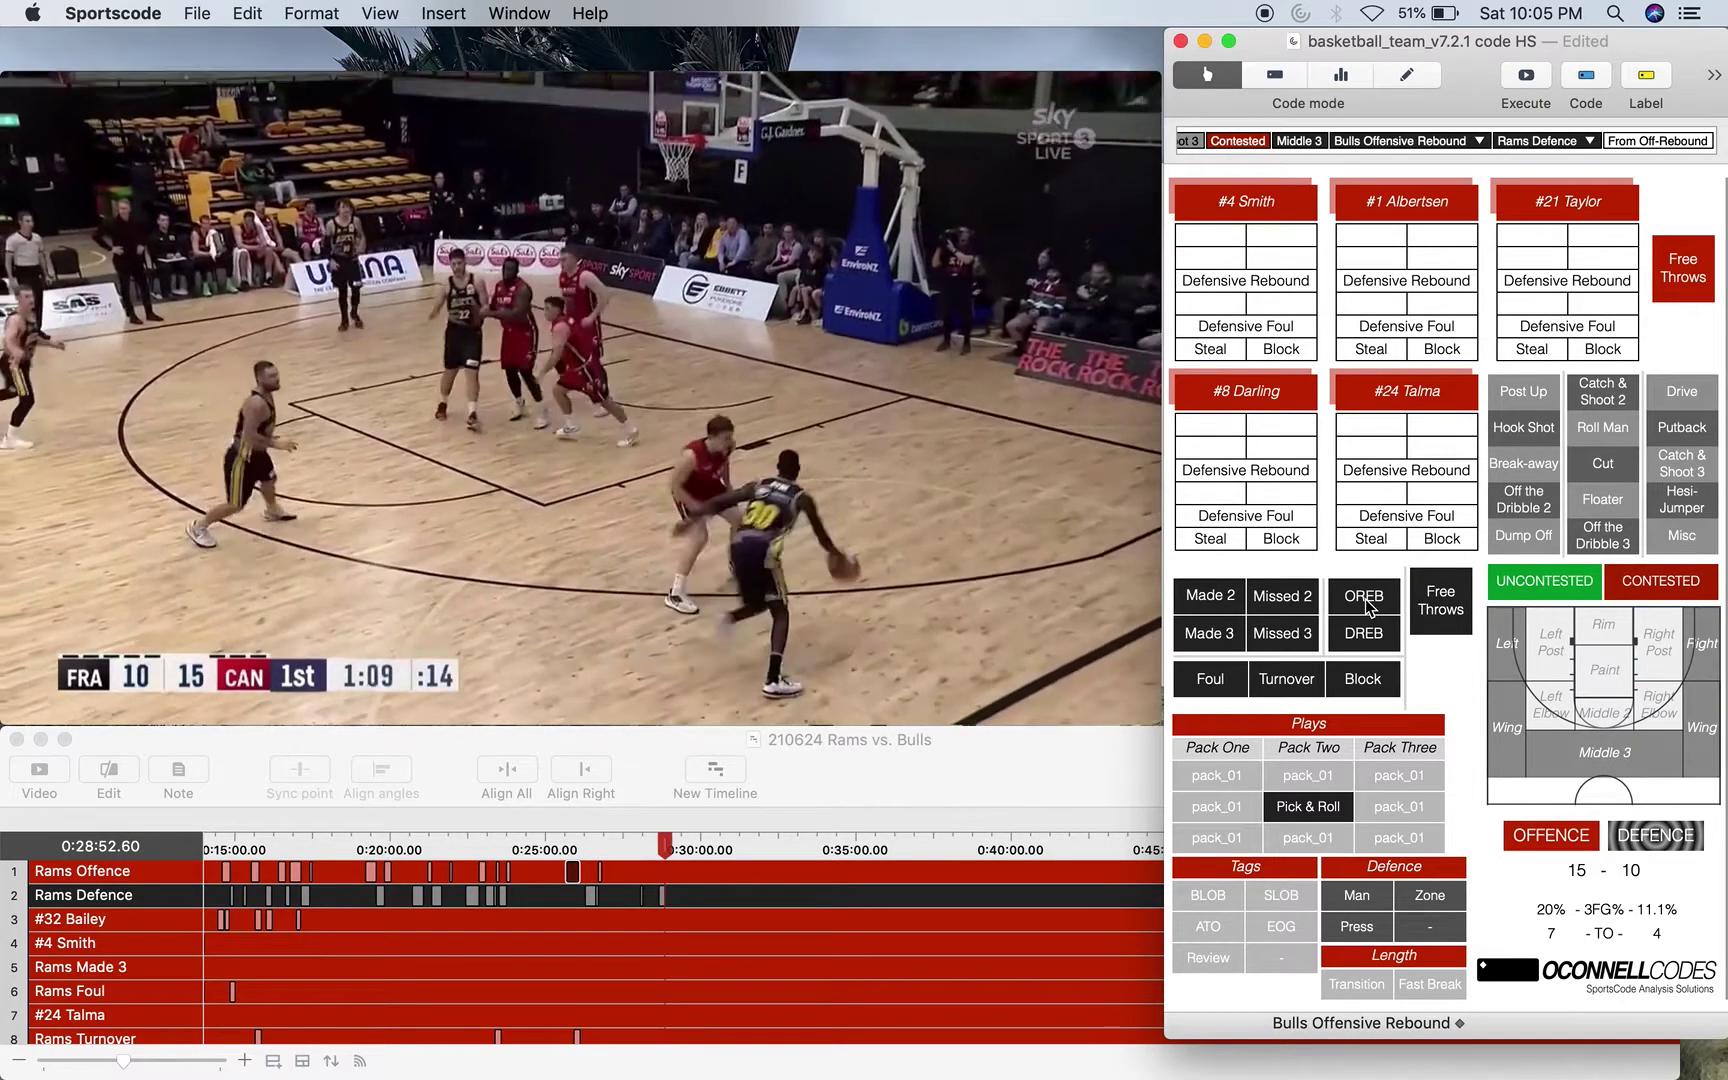
# Label the possession from the offensive rebound Man and record a Bulls Made 2 as a Drive going left at the Rim.
pyautogui.press('m')
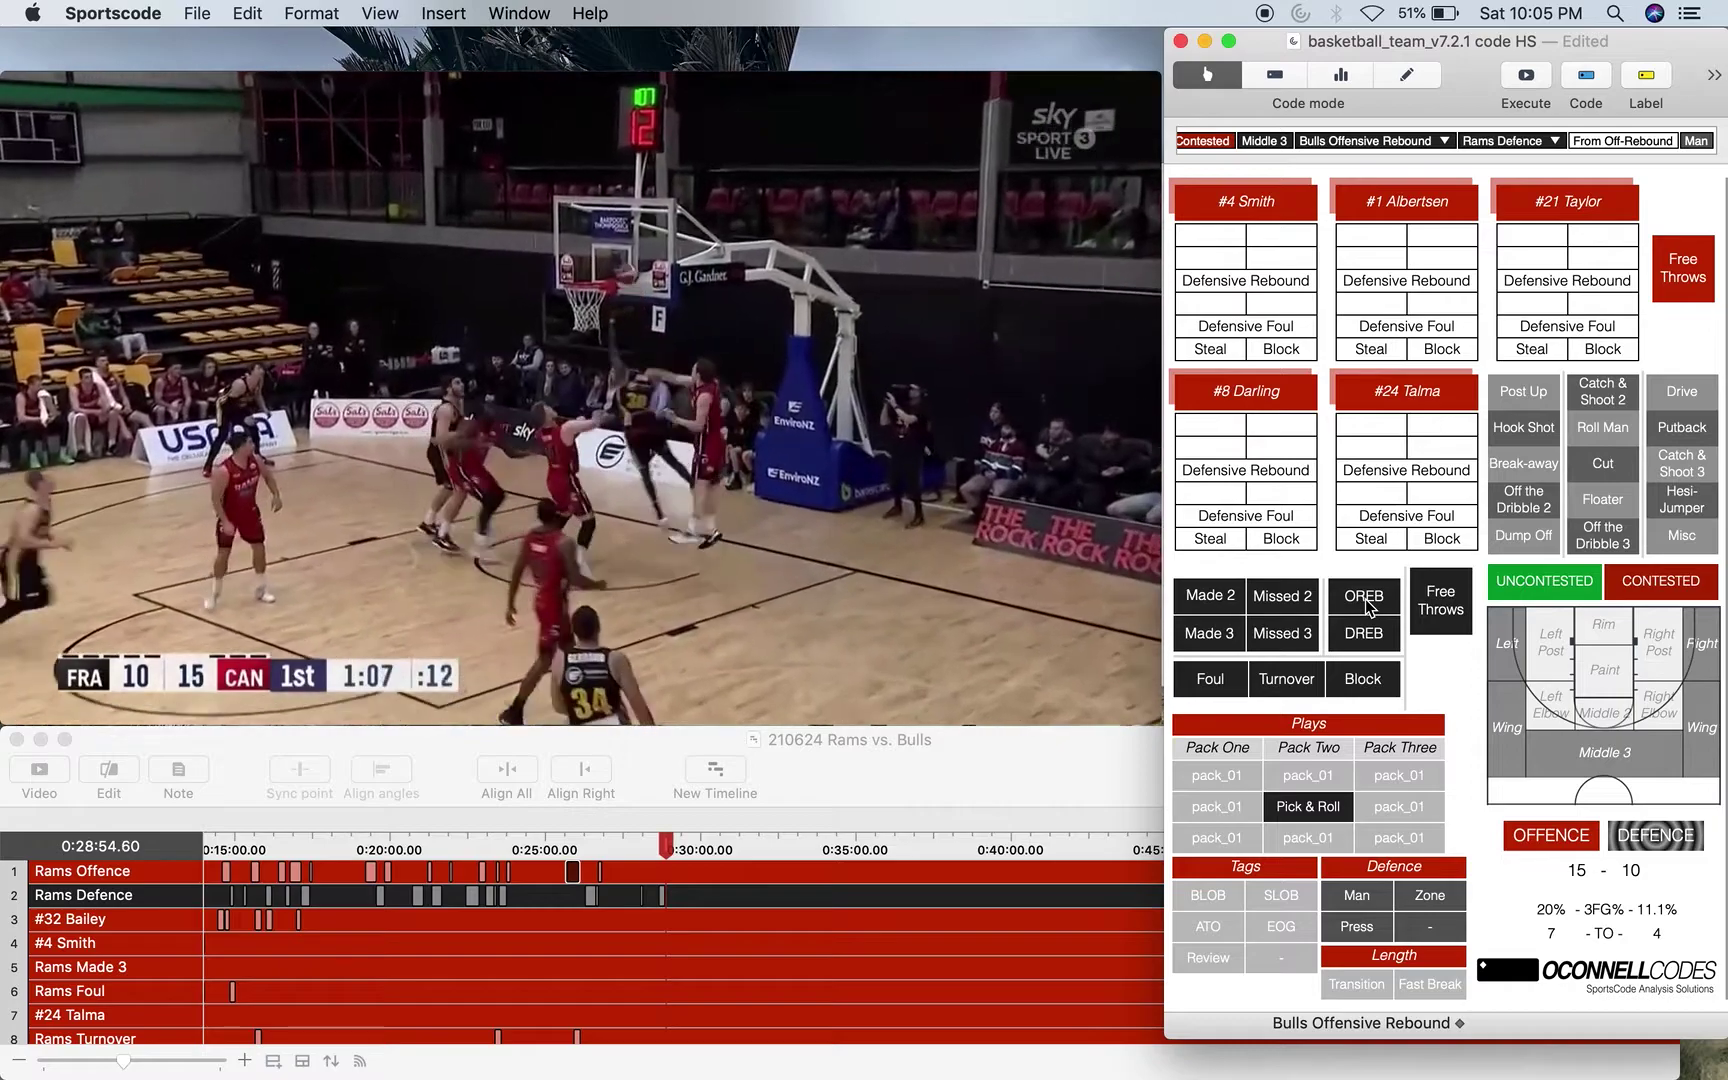
pyautogui.click(1208, 598)
pyautogui.click(1658, 400)
pyautogui.click(1552, 579)
pyautogui.click(1590, 628)
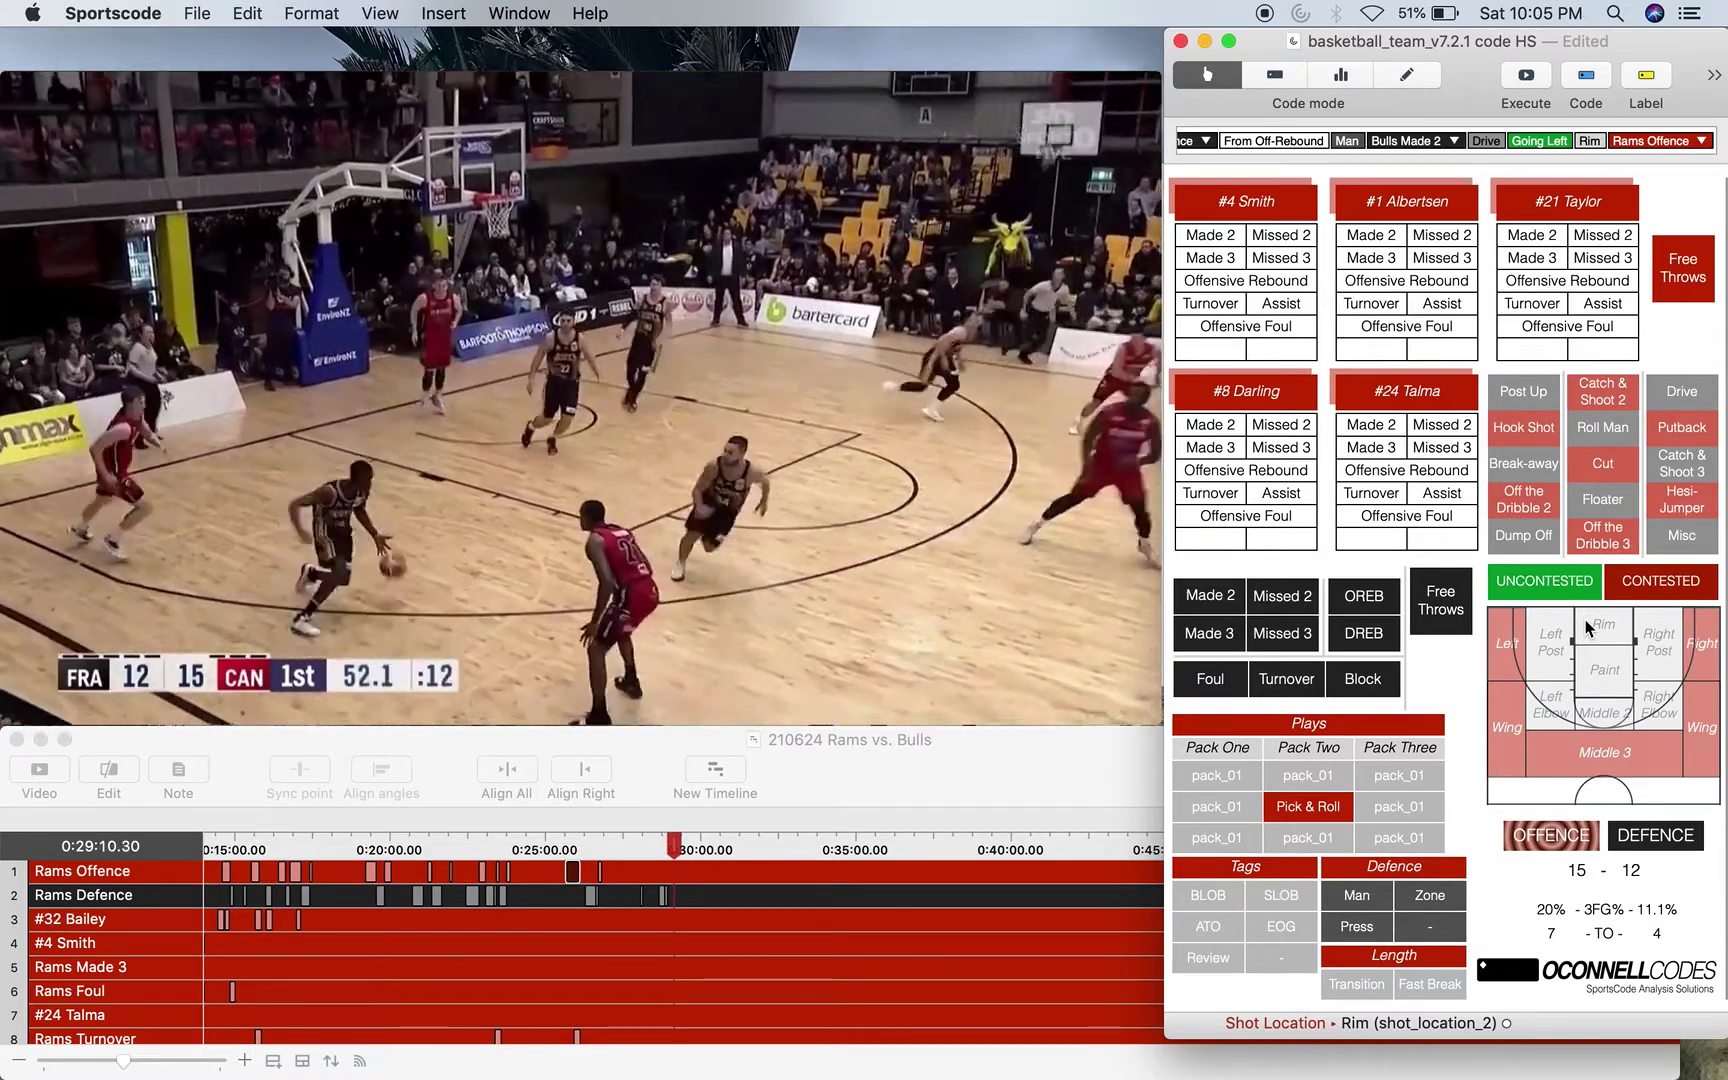
# Label the Rams Offence possession Zone with a Turnover by #1, and record a Bulls Turnover on the following Rams Defence possession.
pyautogui.press('z')
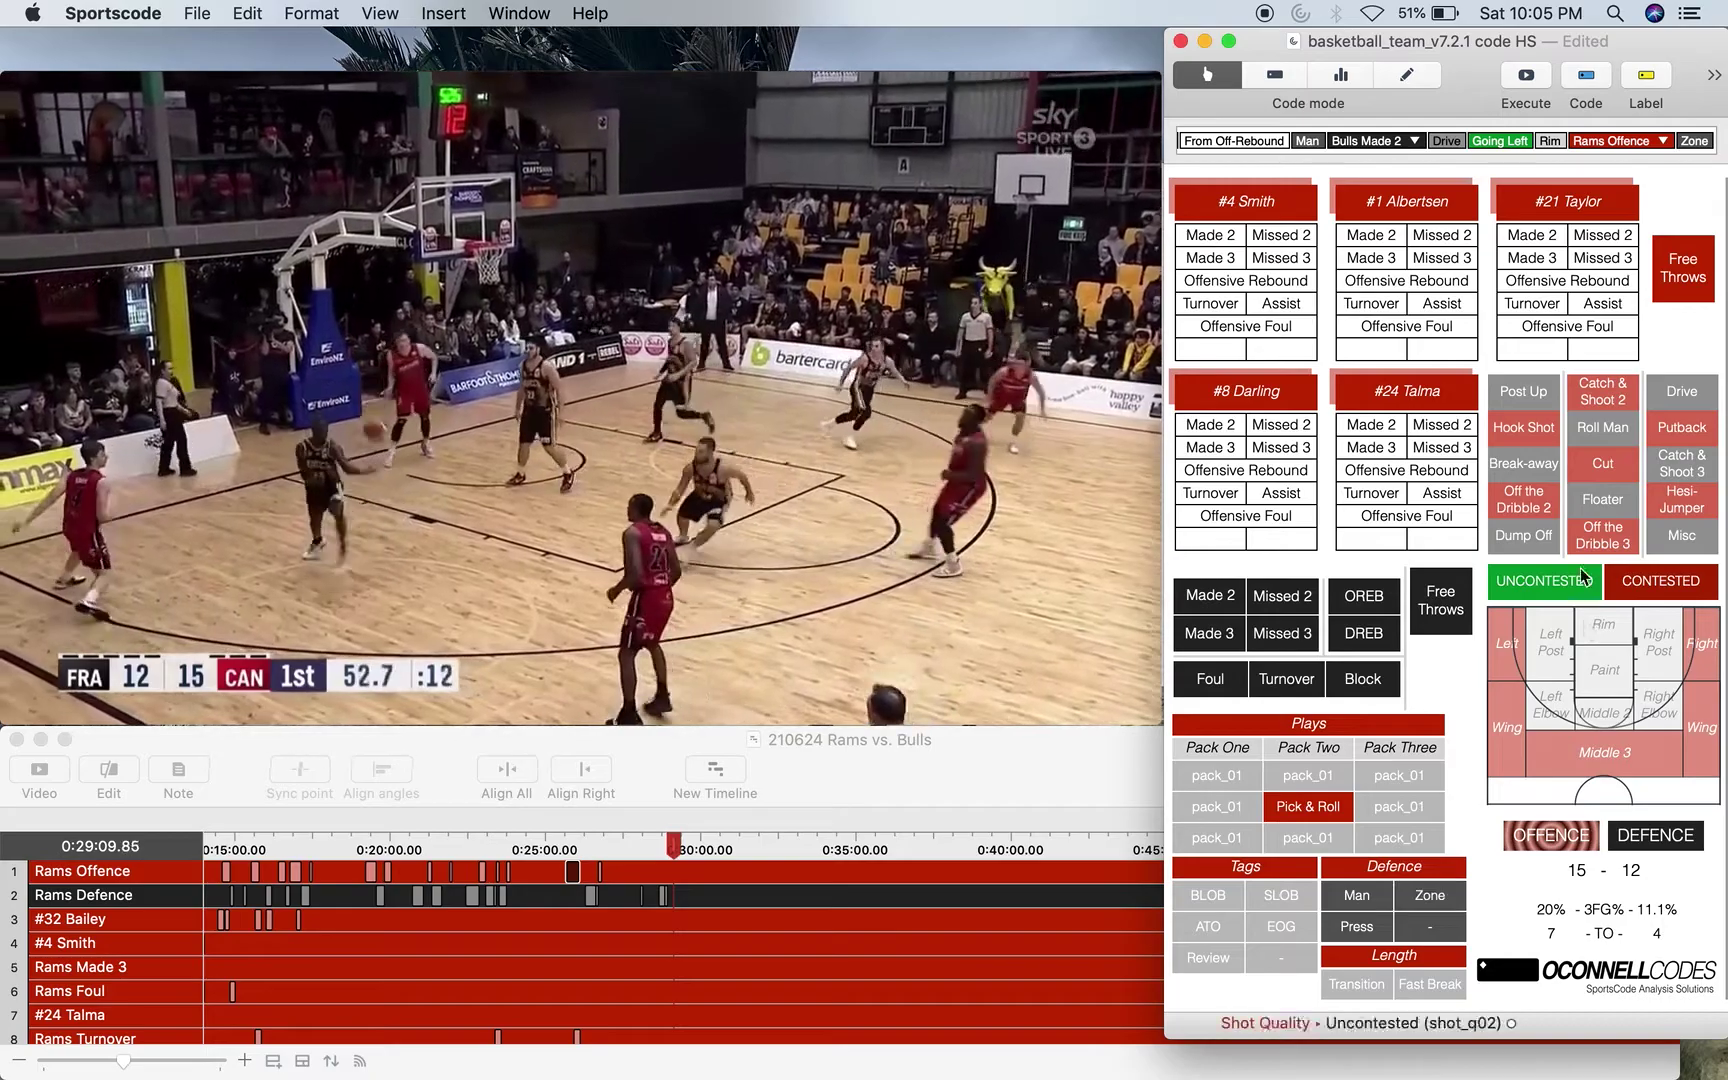
pyautogui.click(1371, 303)
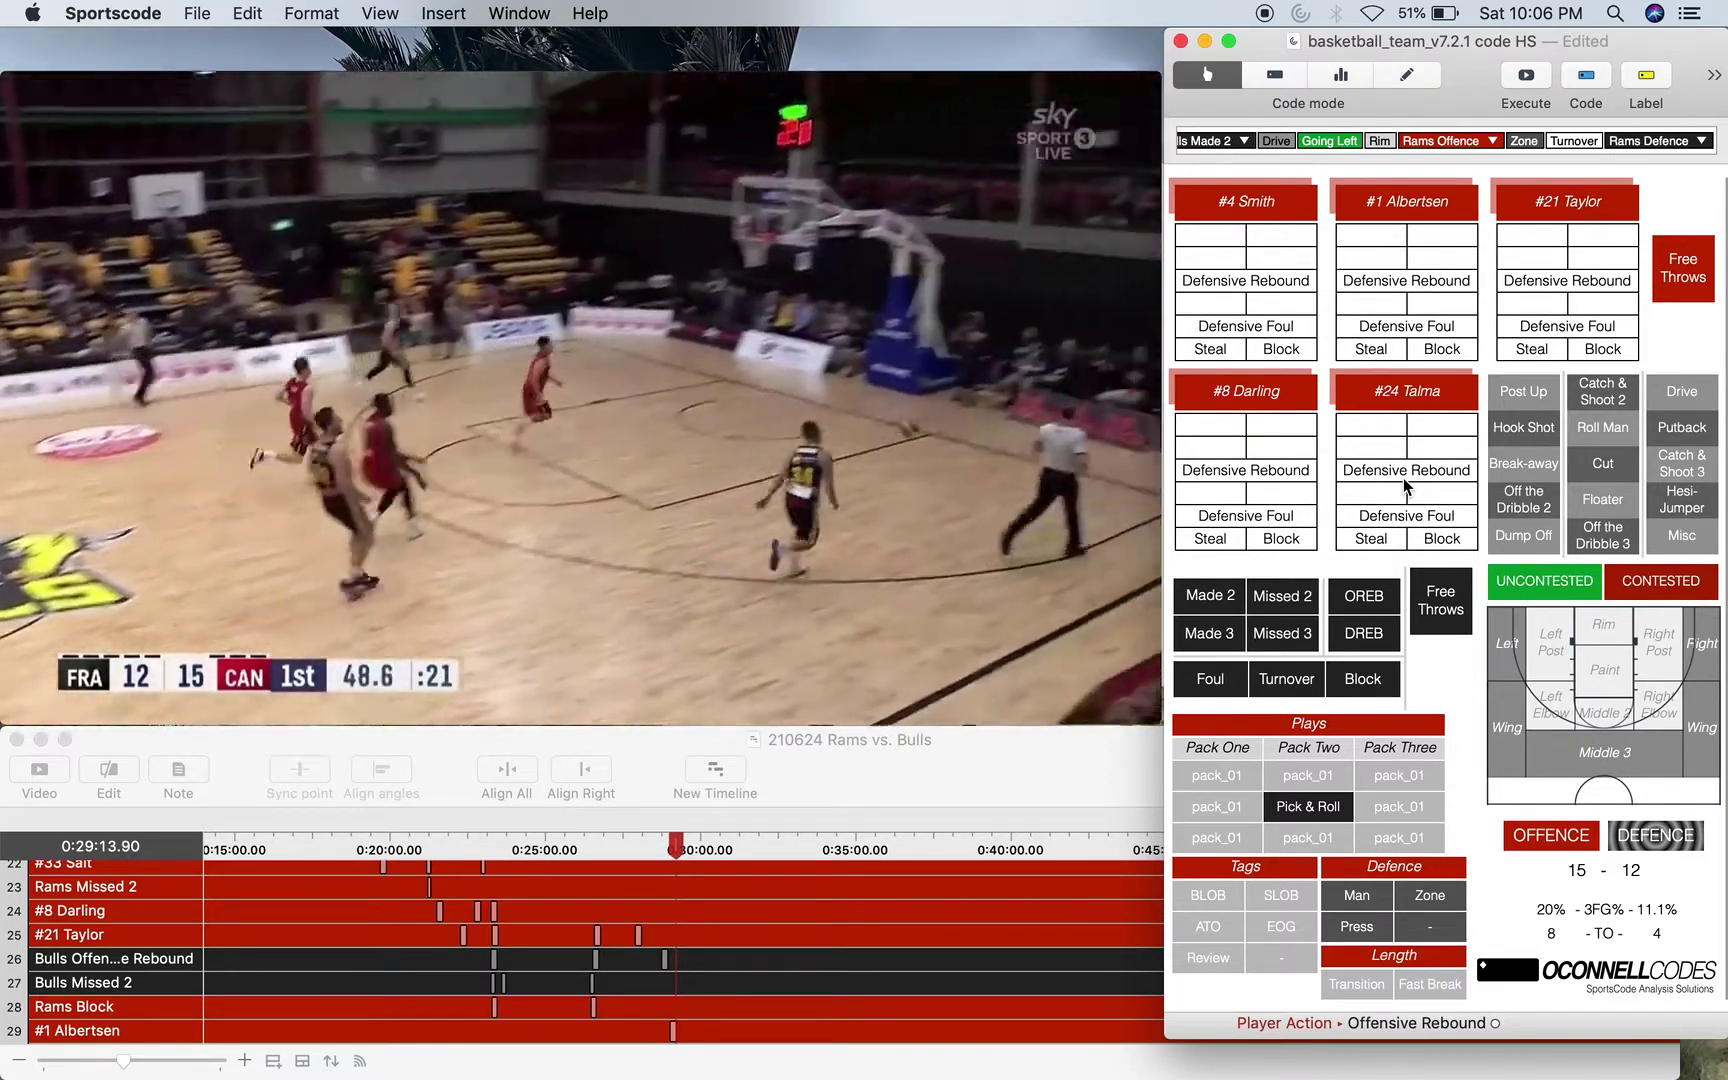
pyautogui.click(1300, 680)
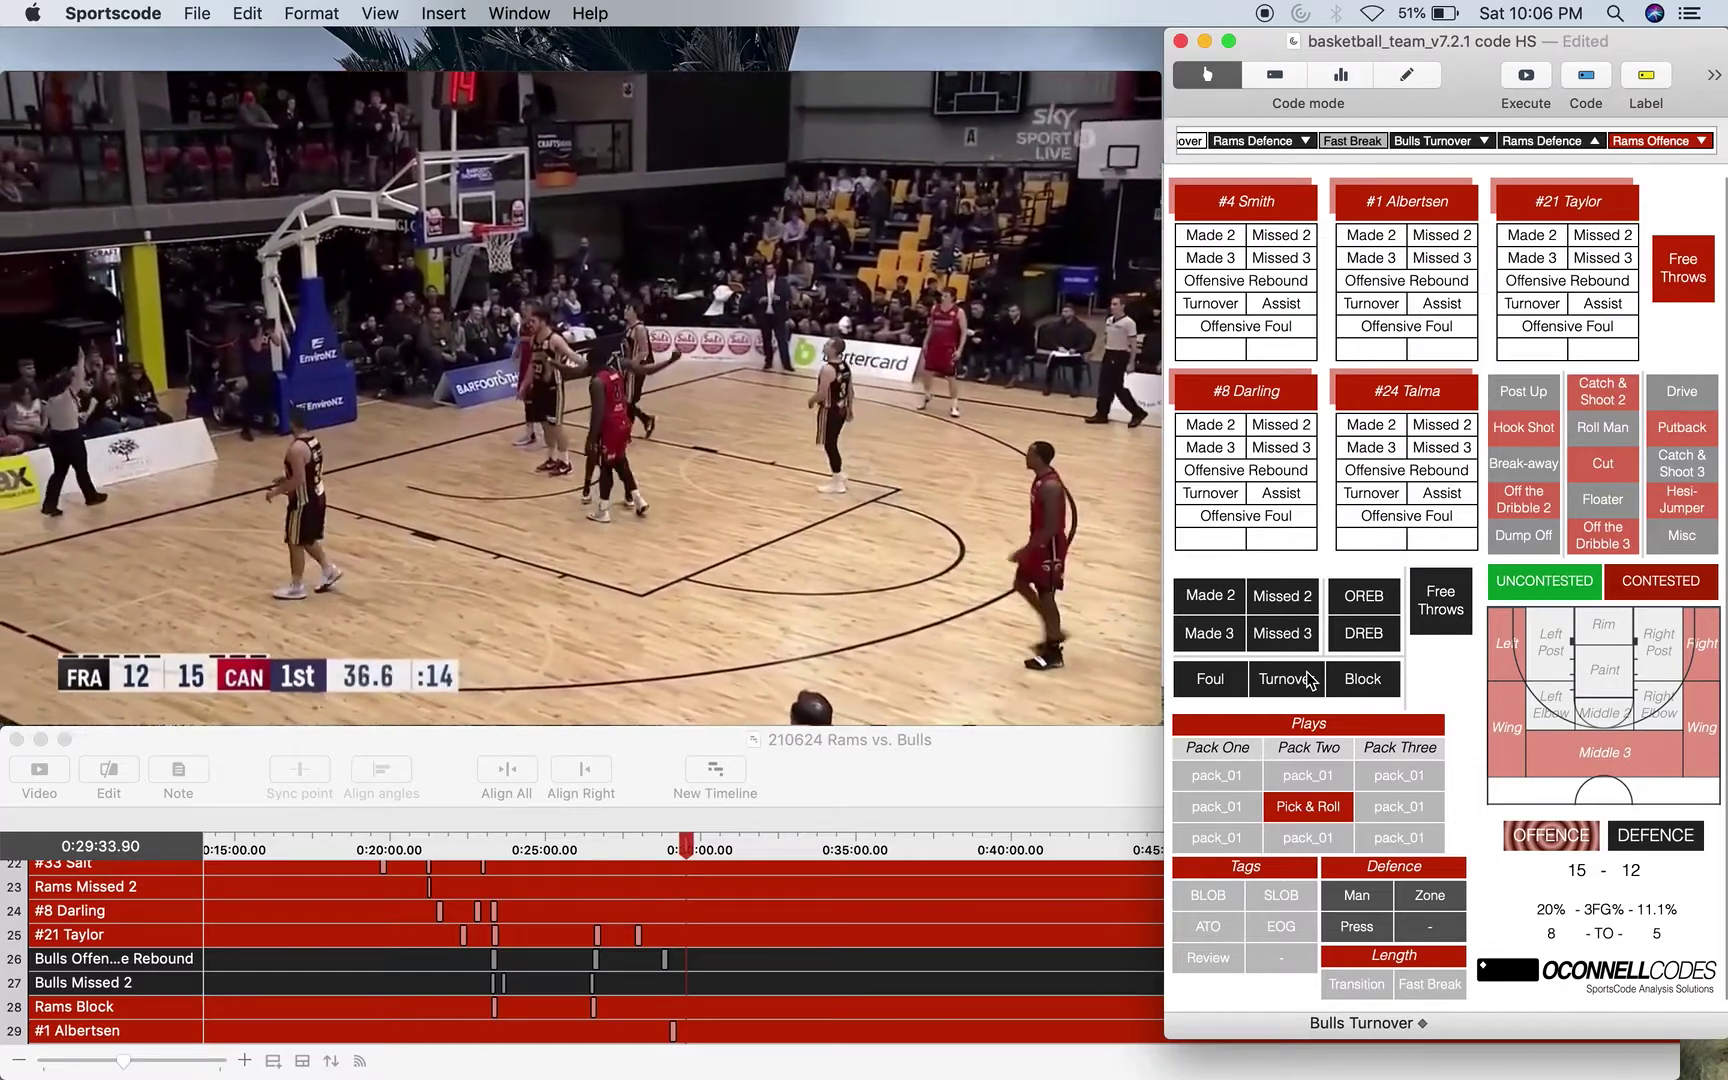
# Label the Rams Offence possession Zone, close it at the stoppage, and start a new one labelled BLOB and Man.
pyautogui.press('z')
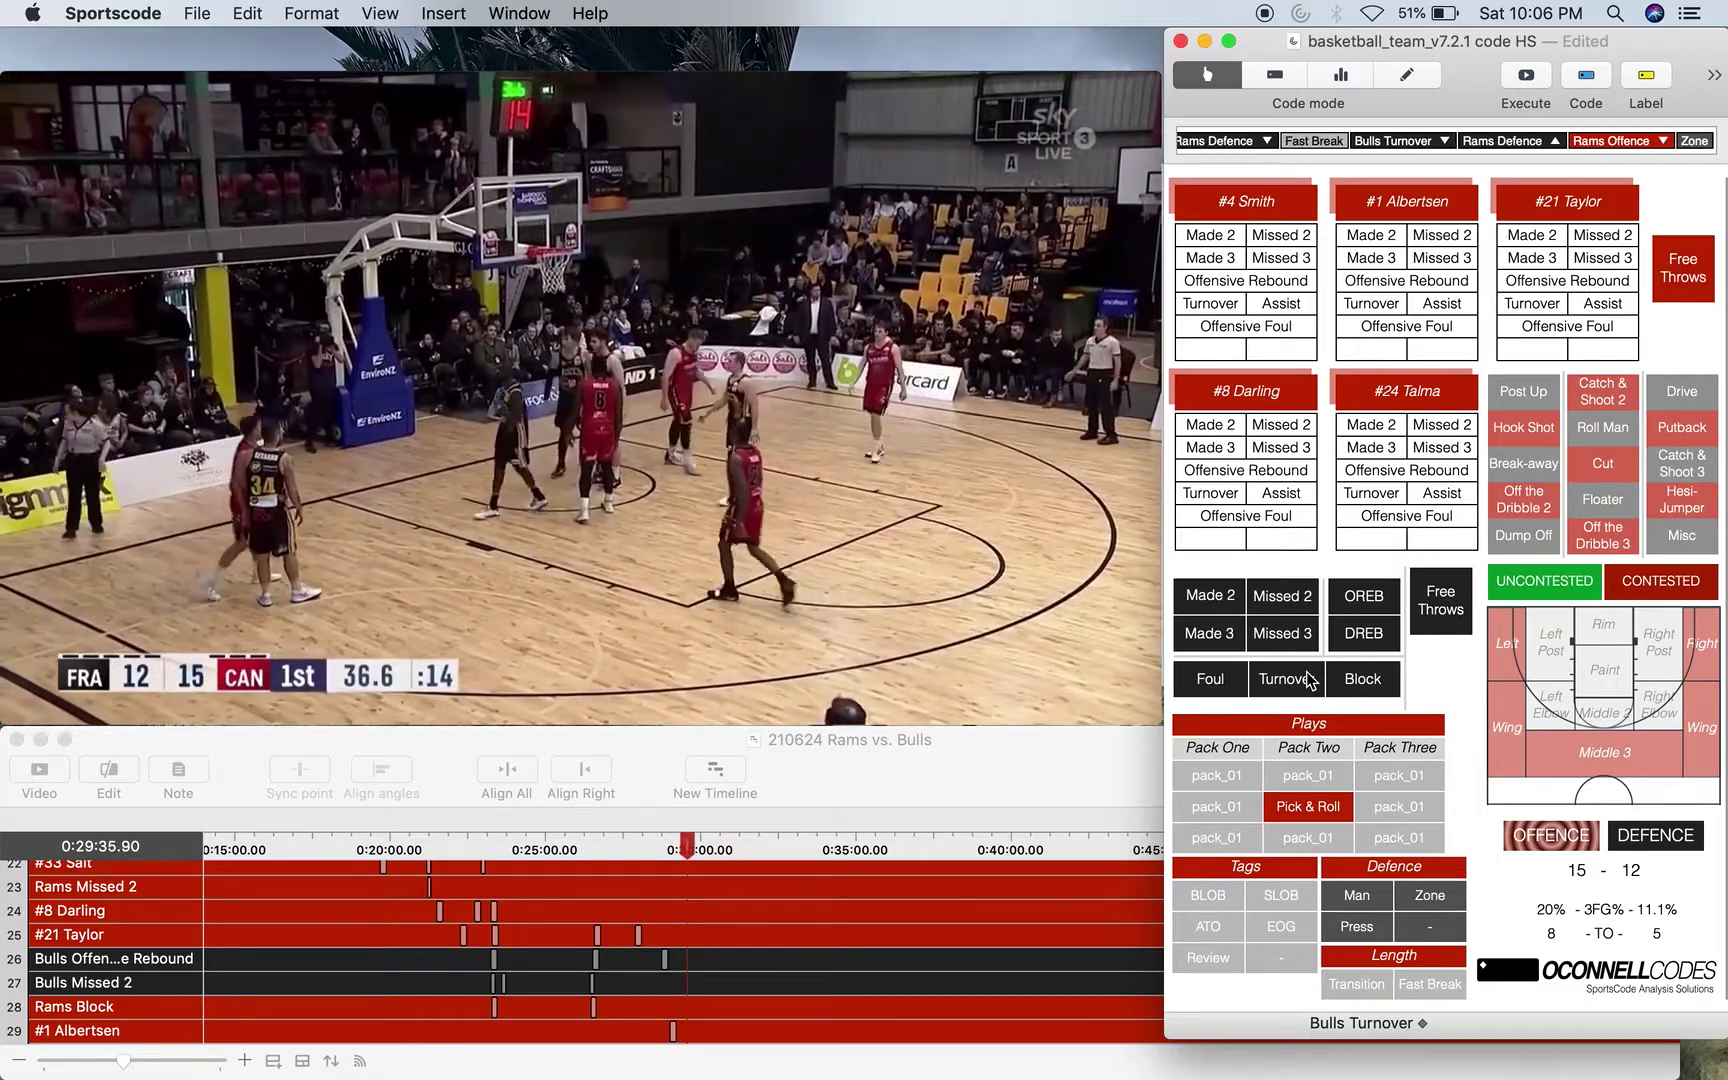
pyautogui.press('o')
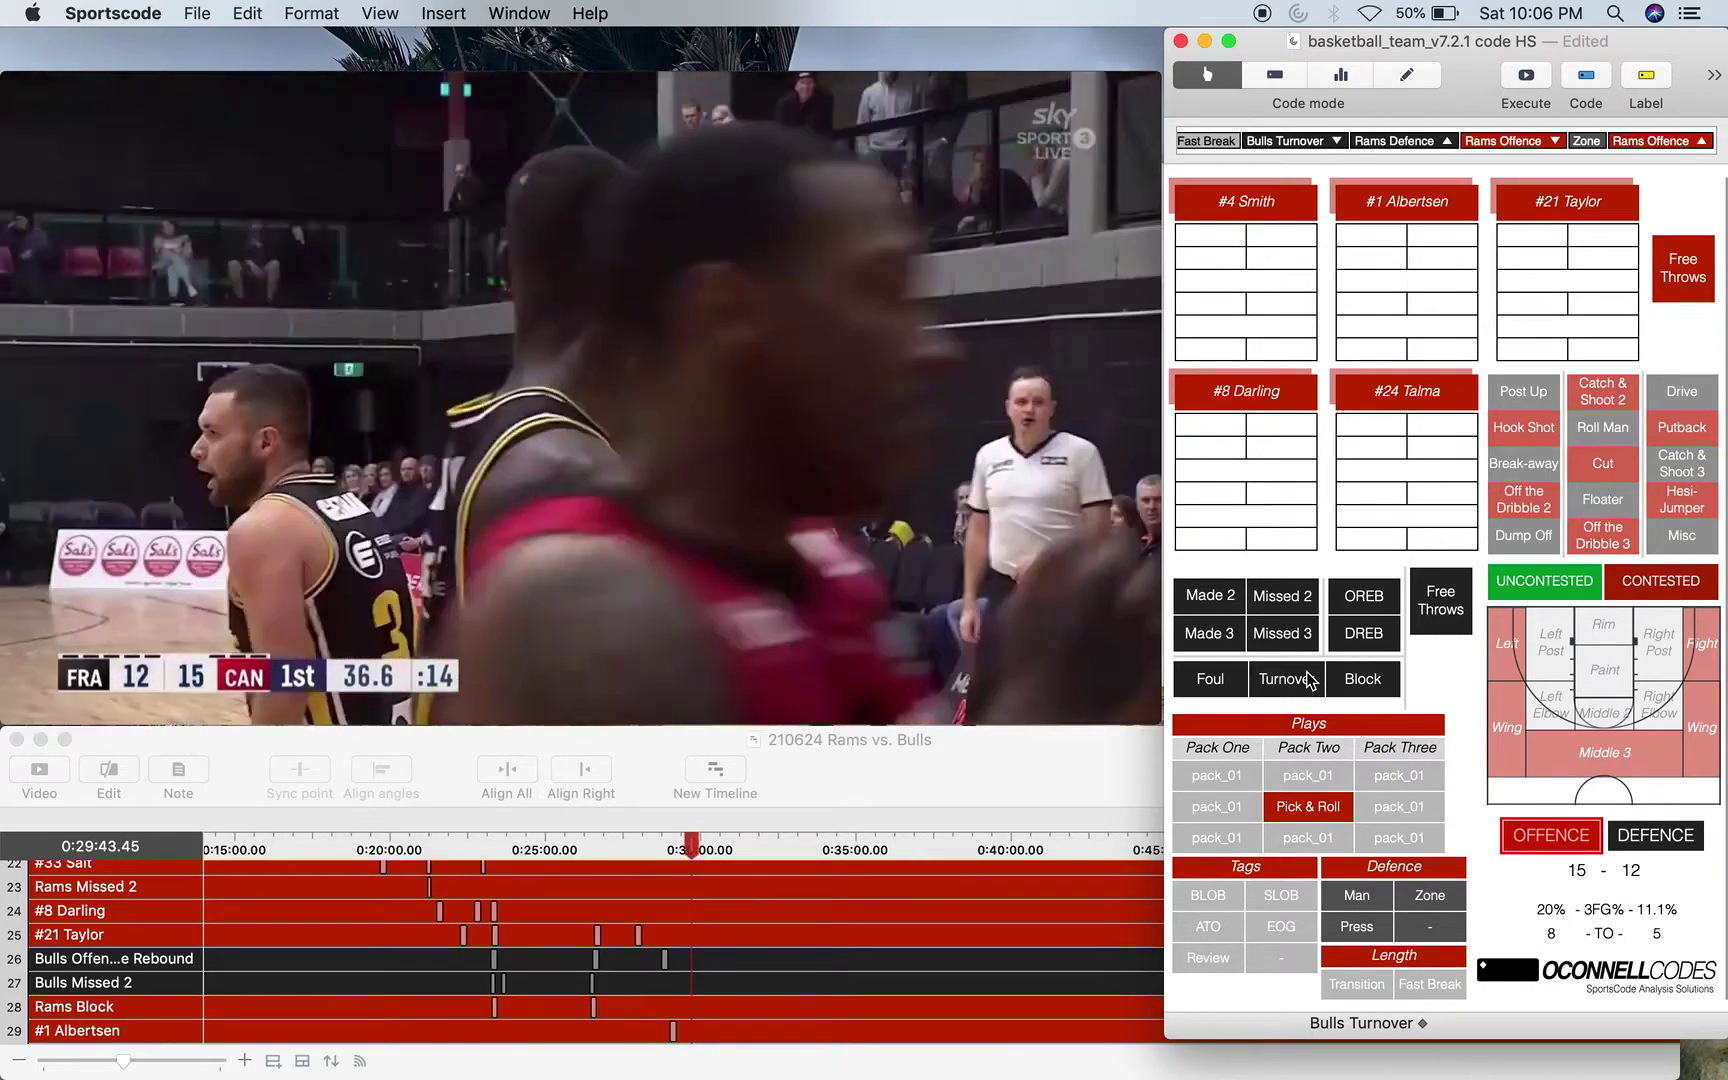
pyautogui.press('o')
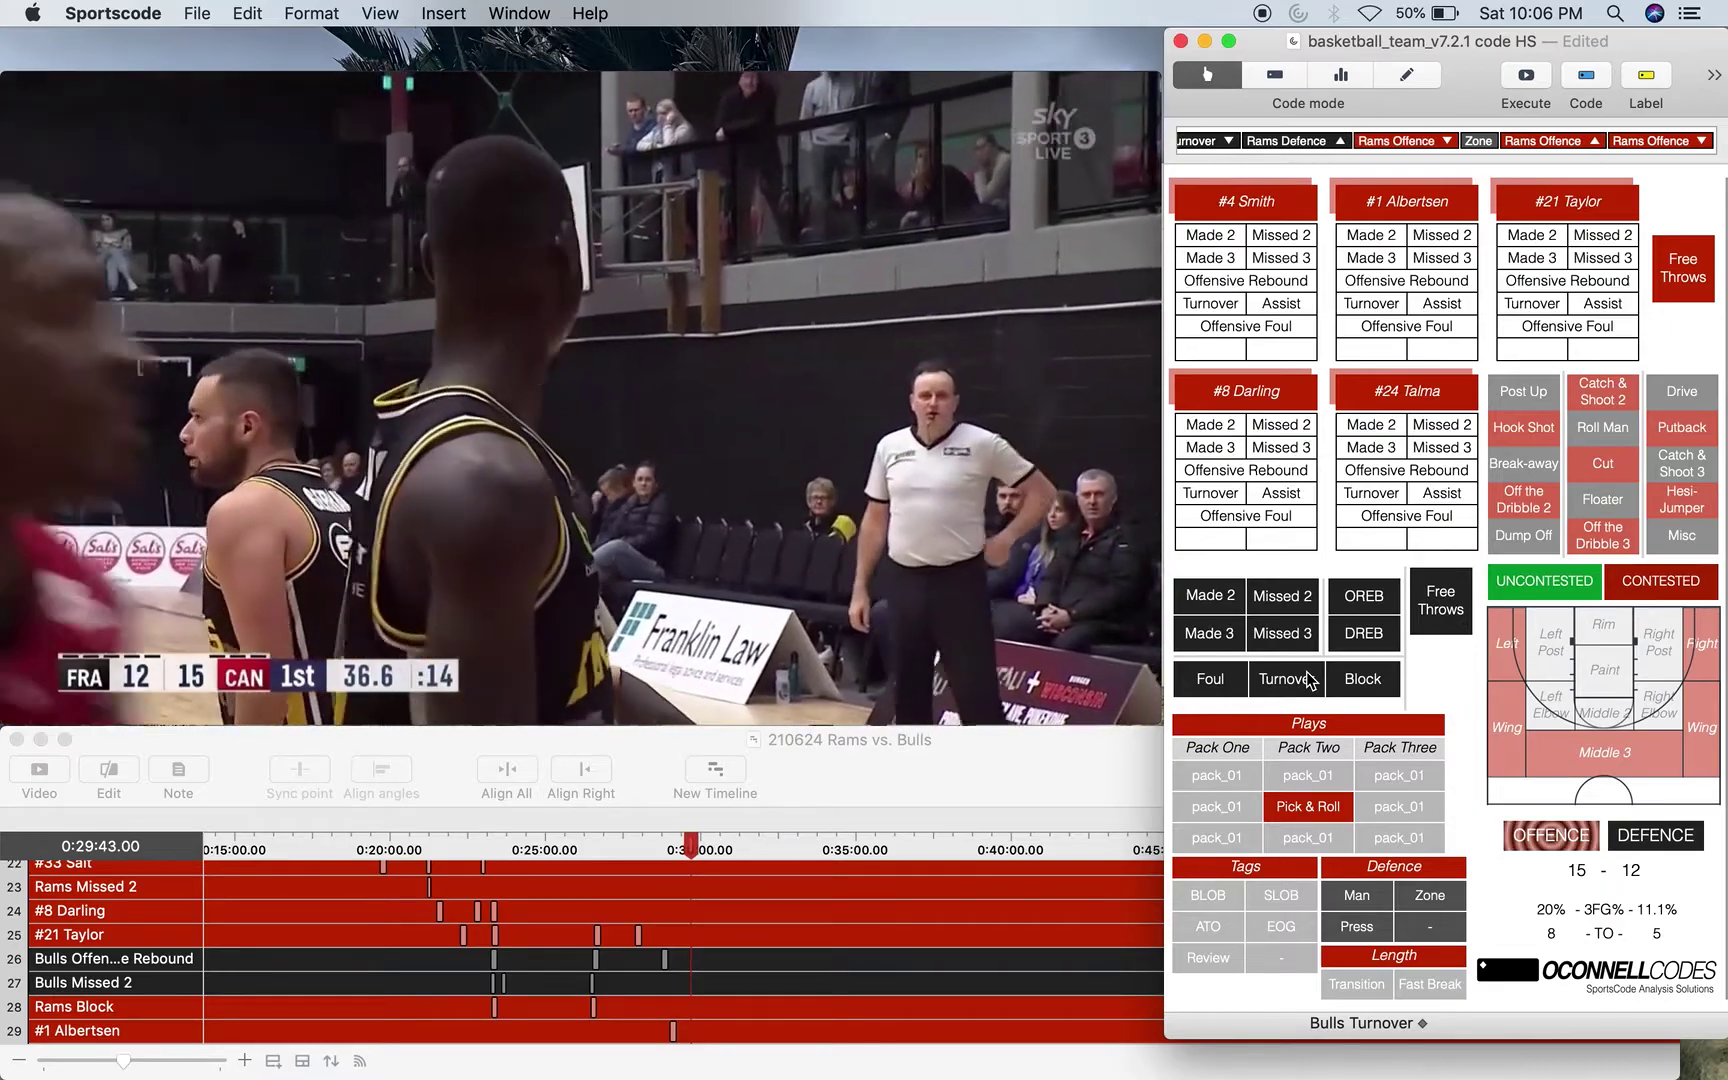
pyautogui.press('b')
pyautogui.press('m')
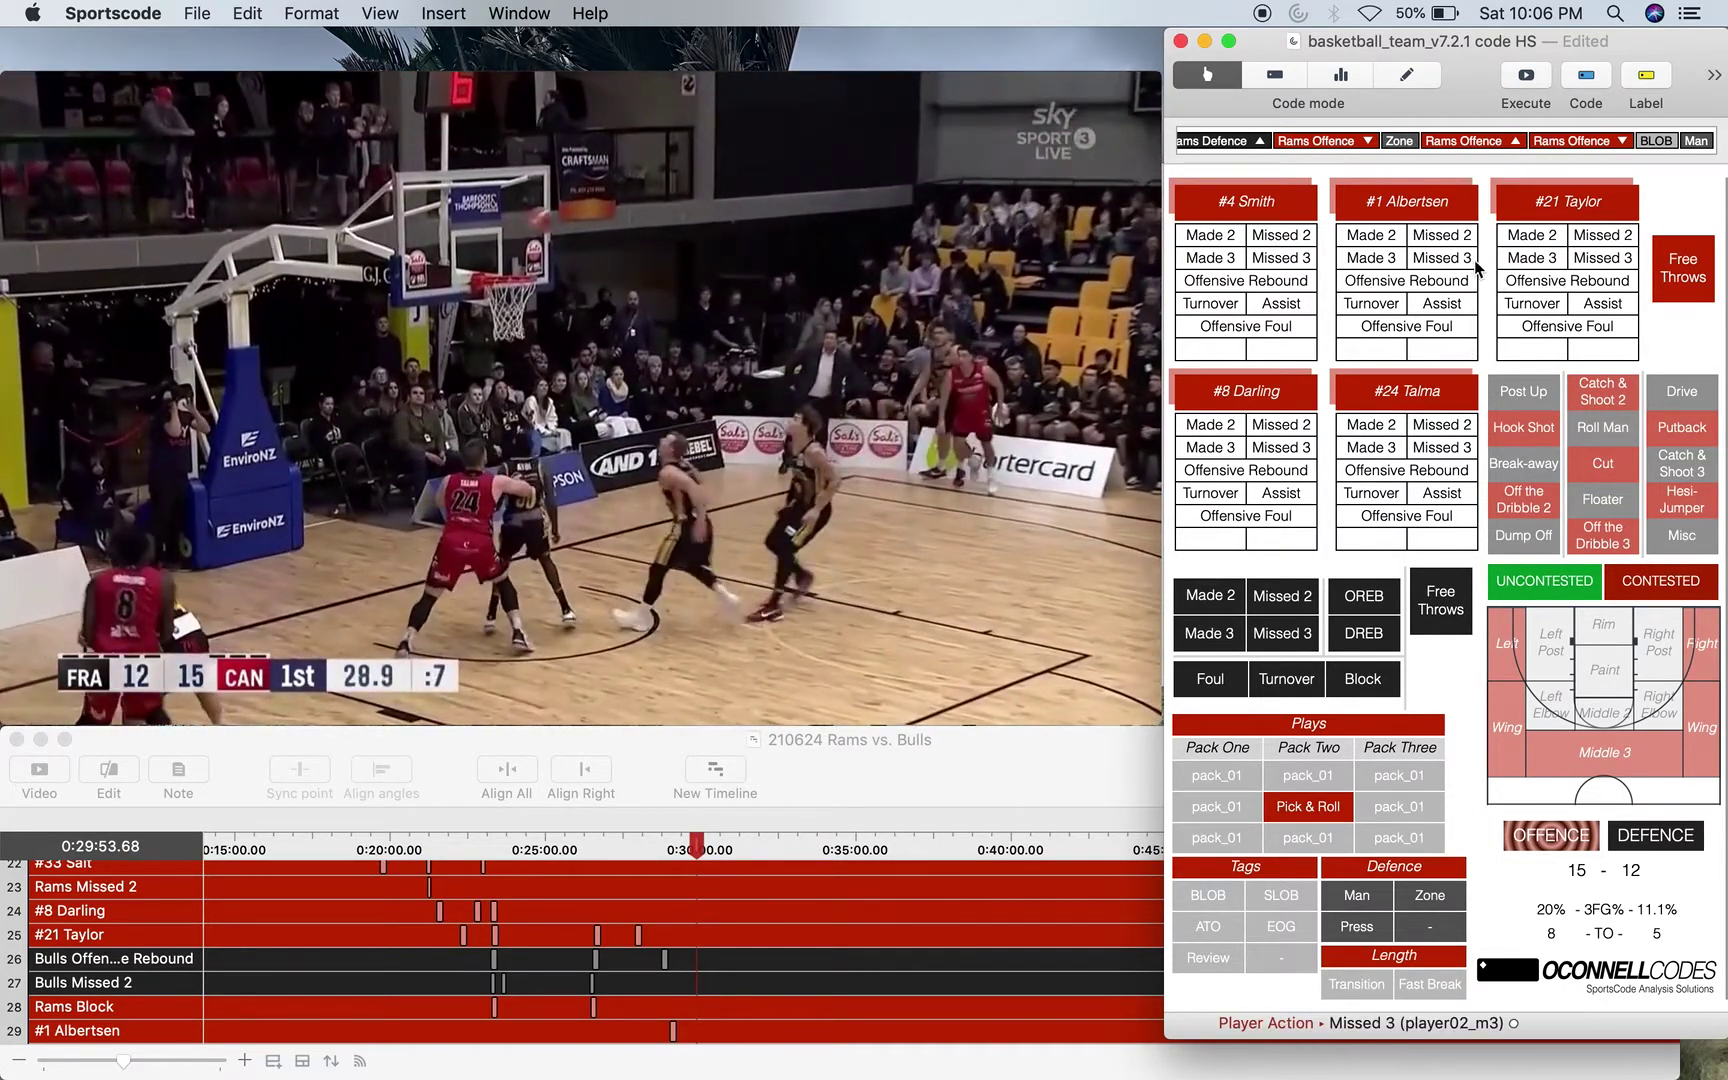
# Record a contested Catch & Shoot 3 from the Right Corner as a Missed 3 by #1, followed by a Bulls Defensive Rebound.
pyautogui.click(1455, 258)
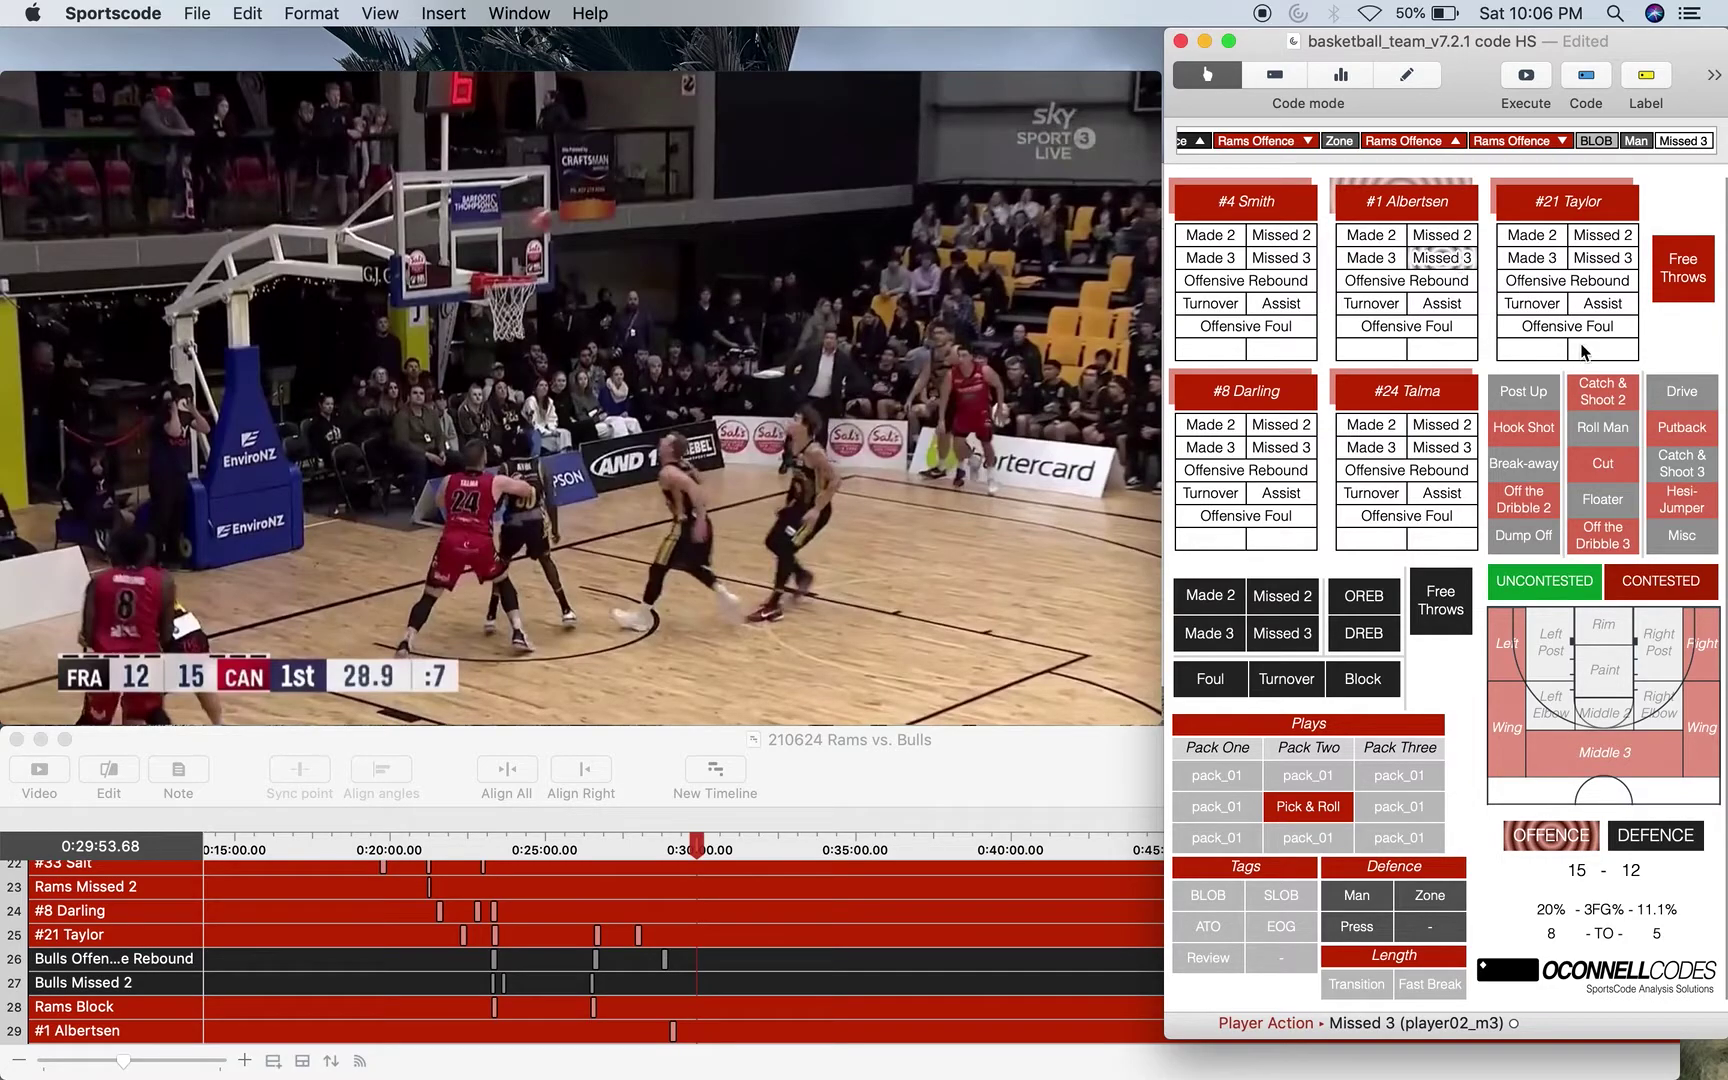
pyautogui.click(1682, 463)
pyautogui.click(1662, 590)
pyautogui.click(1705, 638)
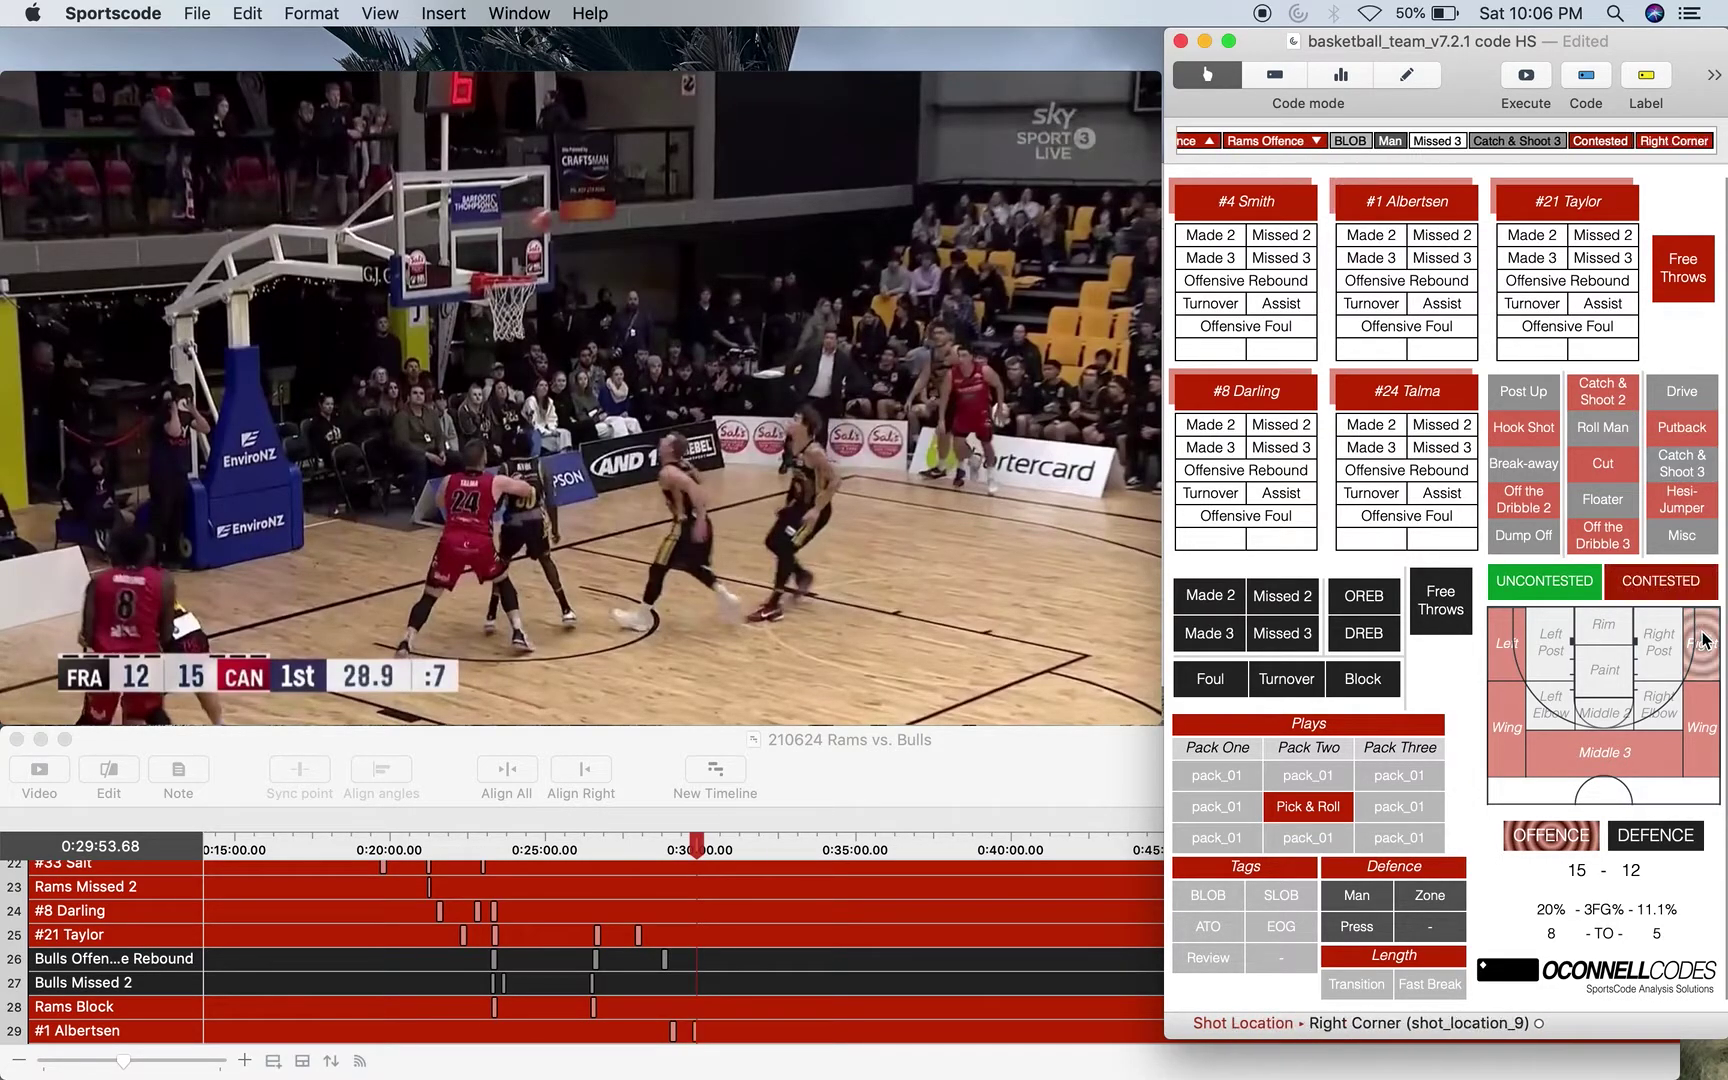
pyautogui.click(1366, 640)
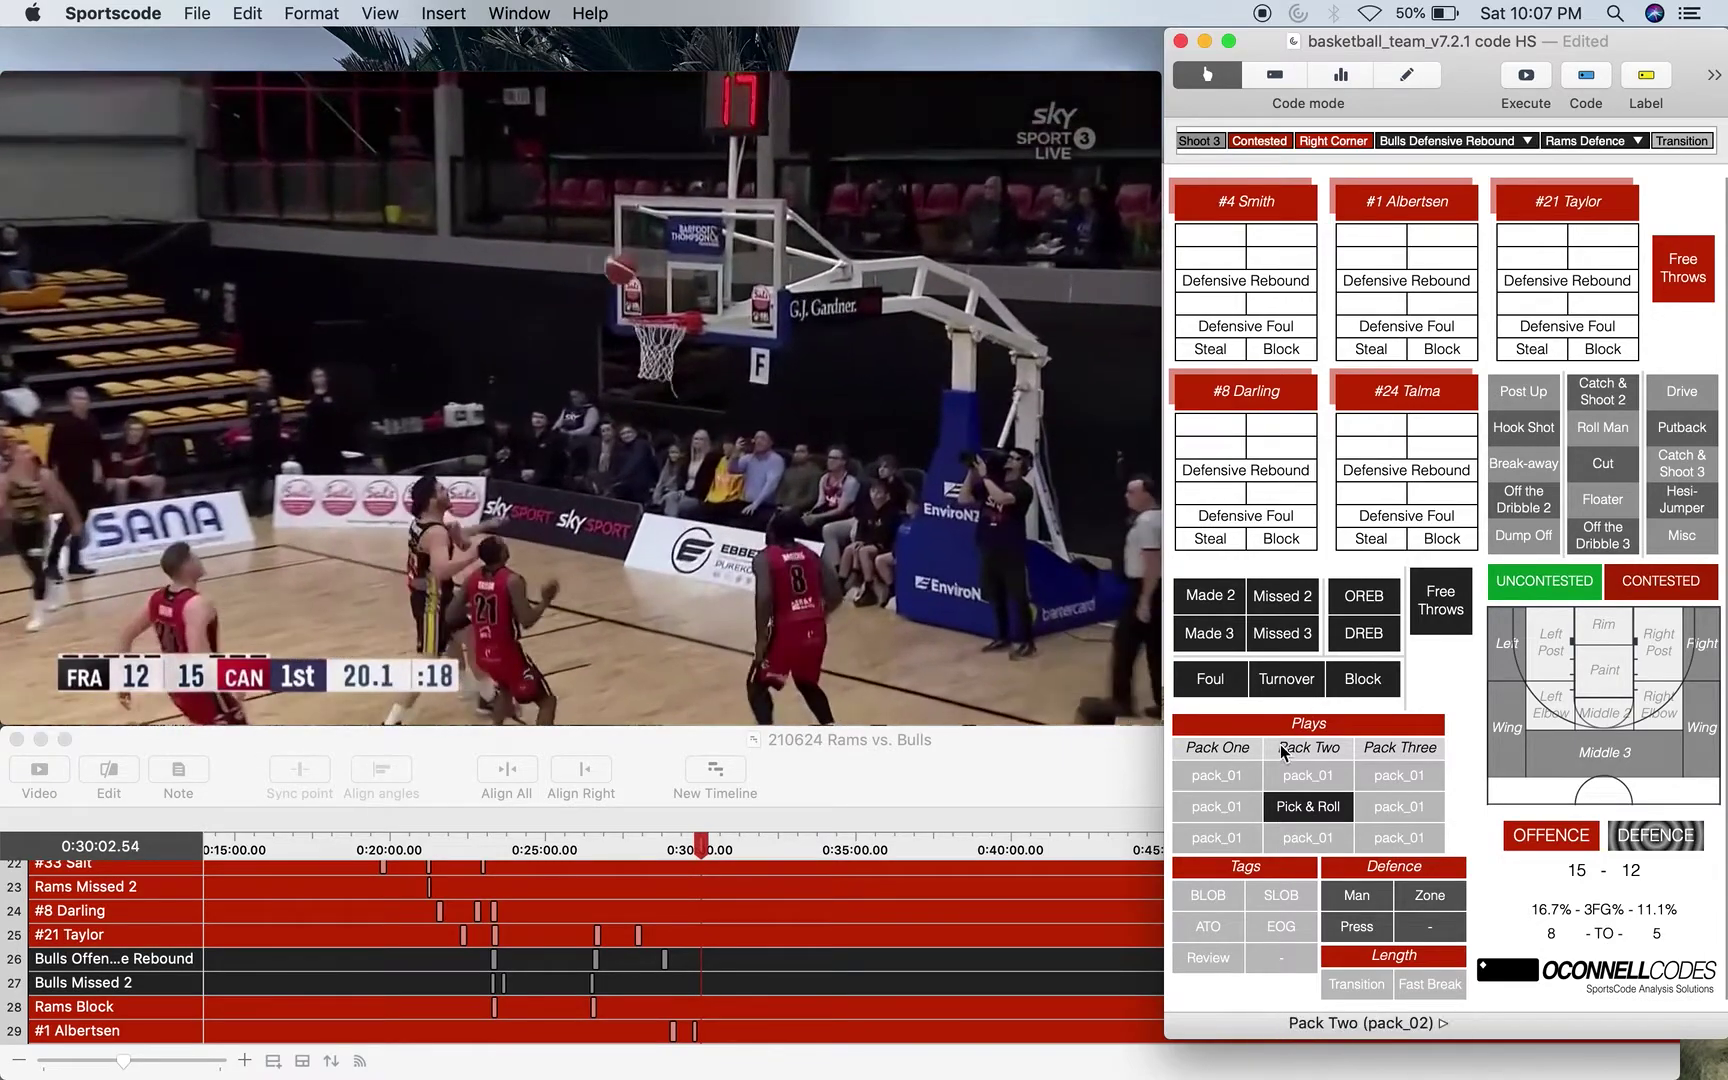
# Record a contested Catch & Shoot 3 from the Left Wing as a Bulls Missed 3, followed by a Defensive Rebound by #21.
pyautogui.click(1293, 640)
pyautogui.click(1681, 470)
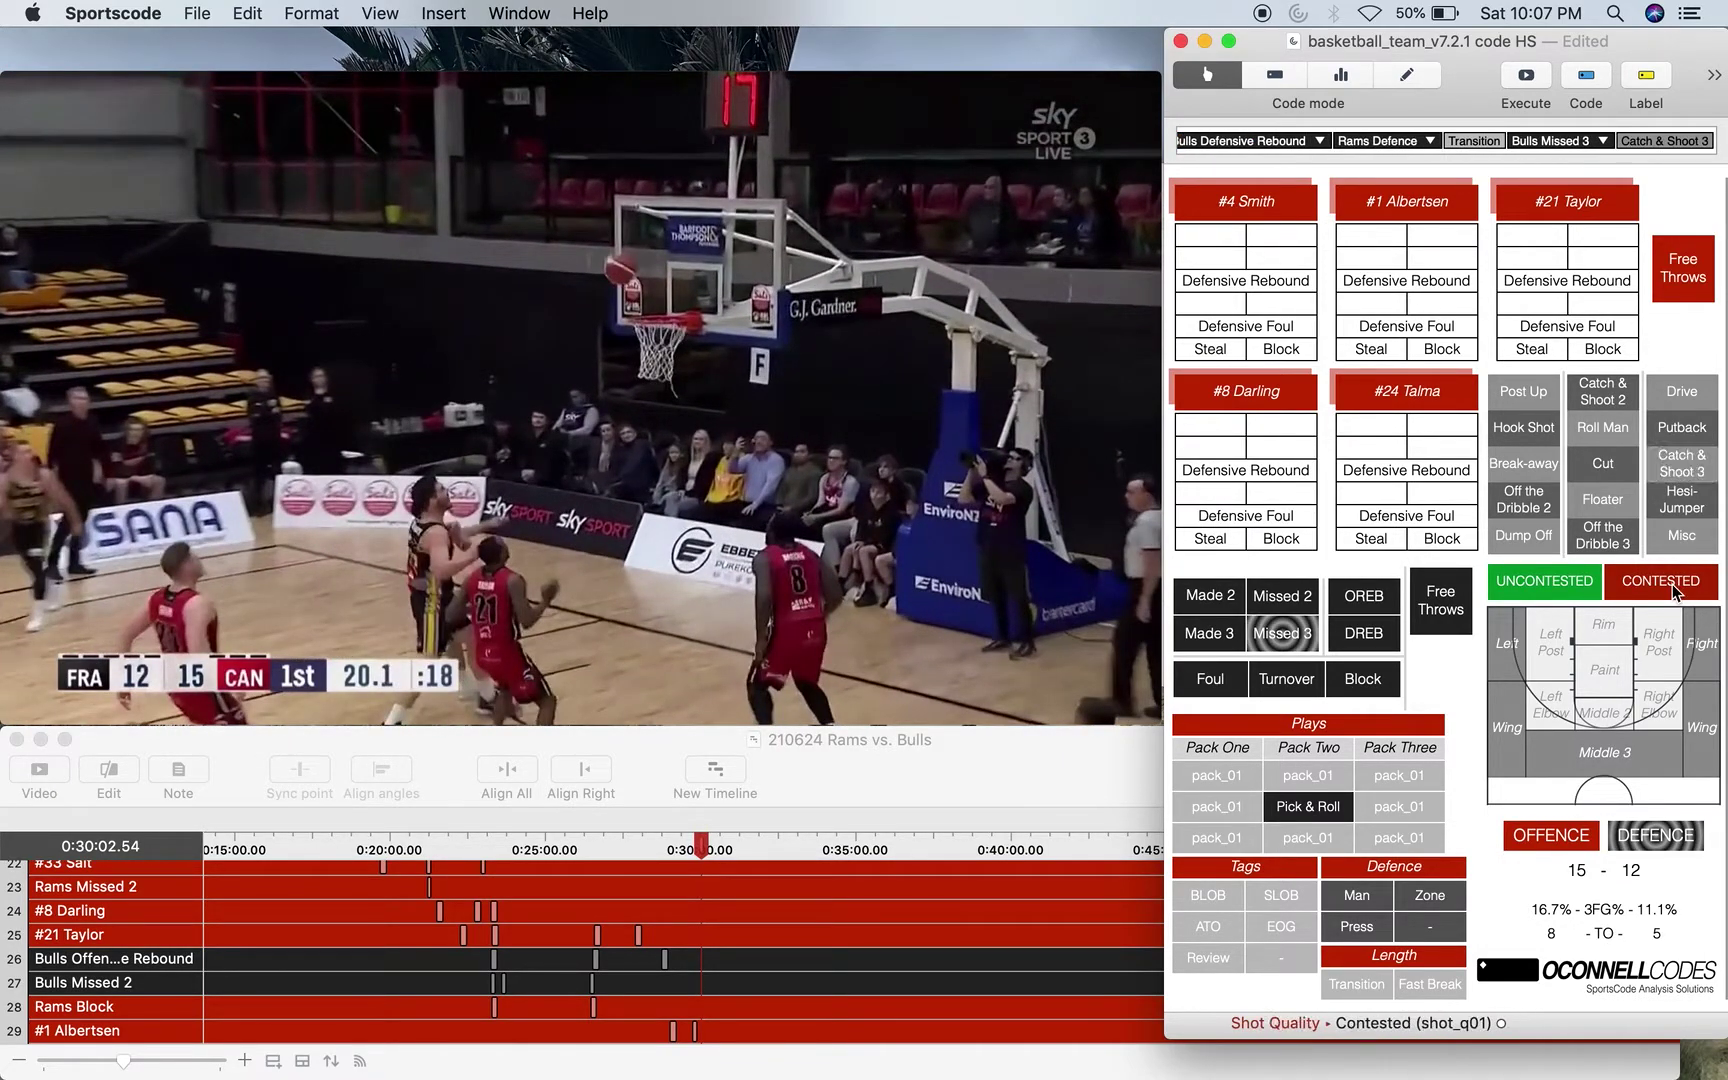
pyautogui.click(1676, 590)
pyautogui.click(1507, 718)
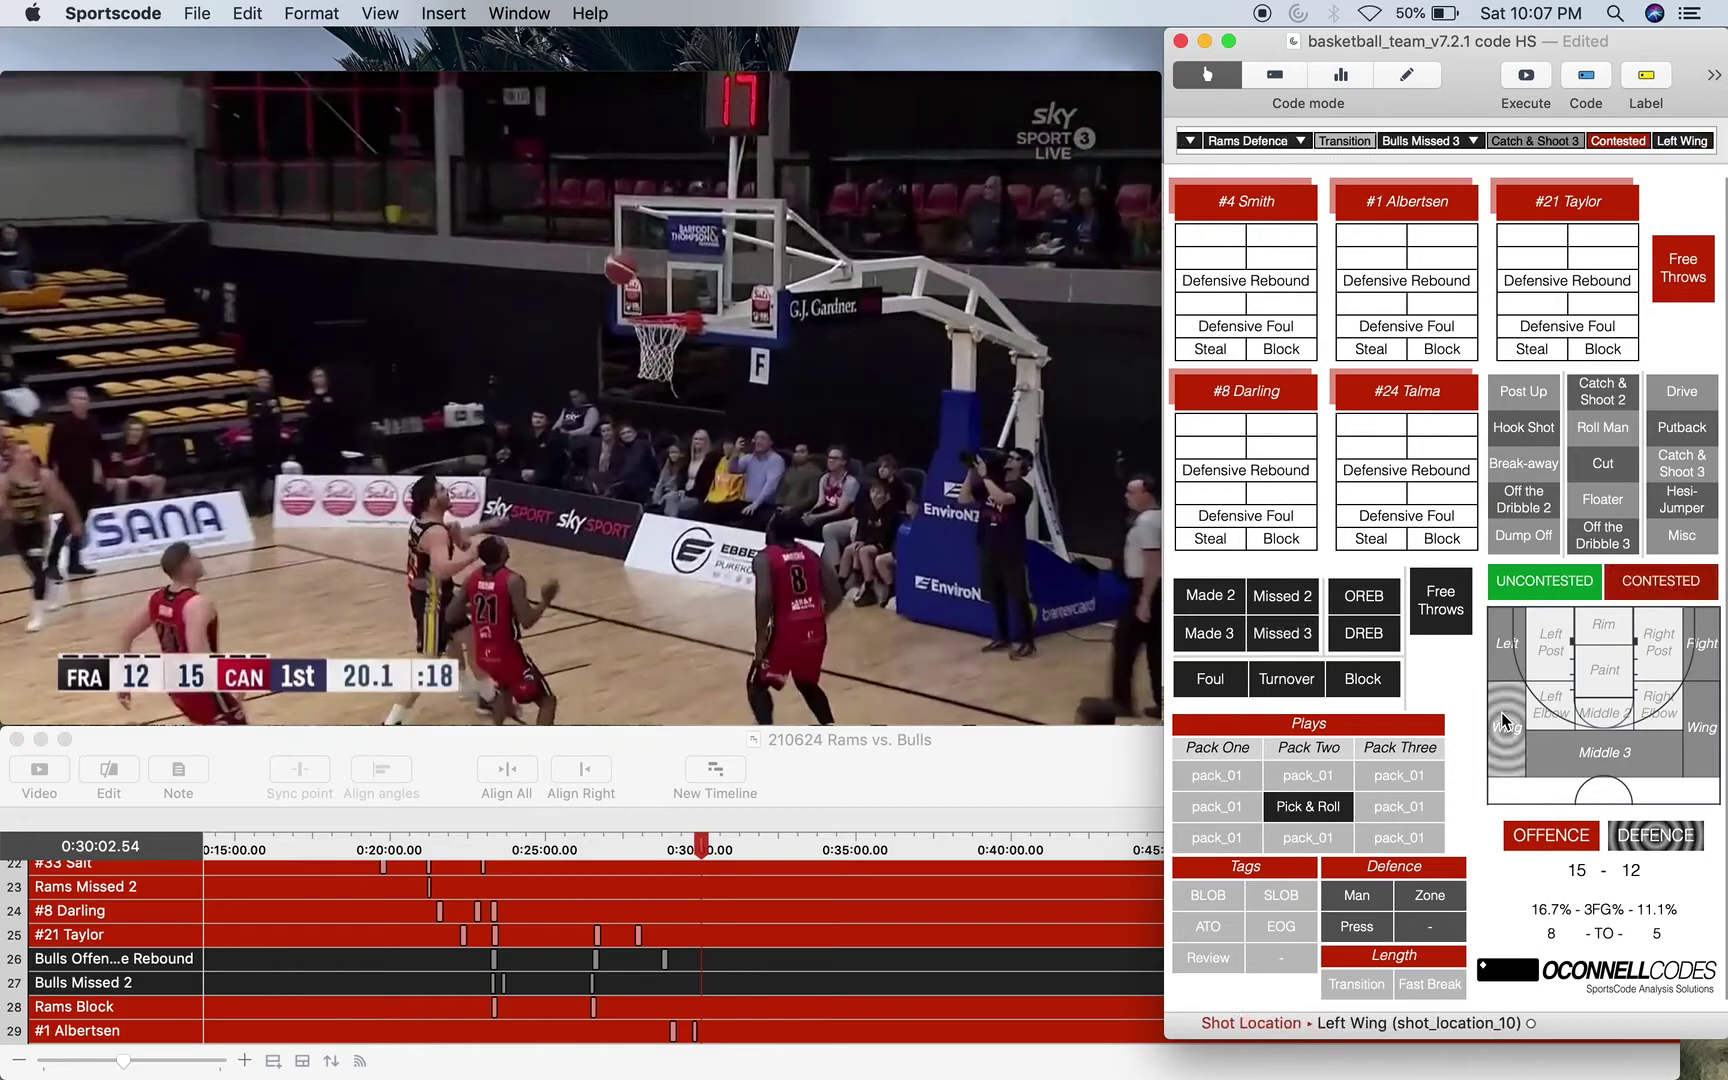
pyautogui.click(1543, 282)
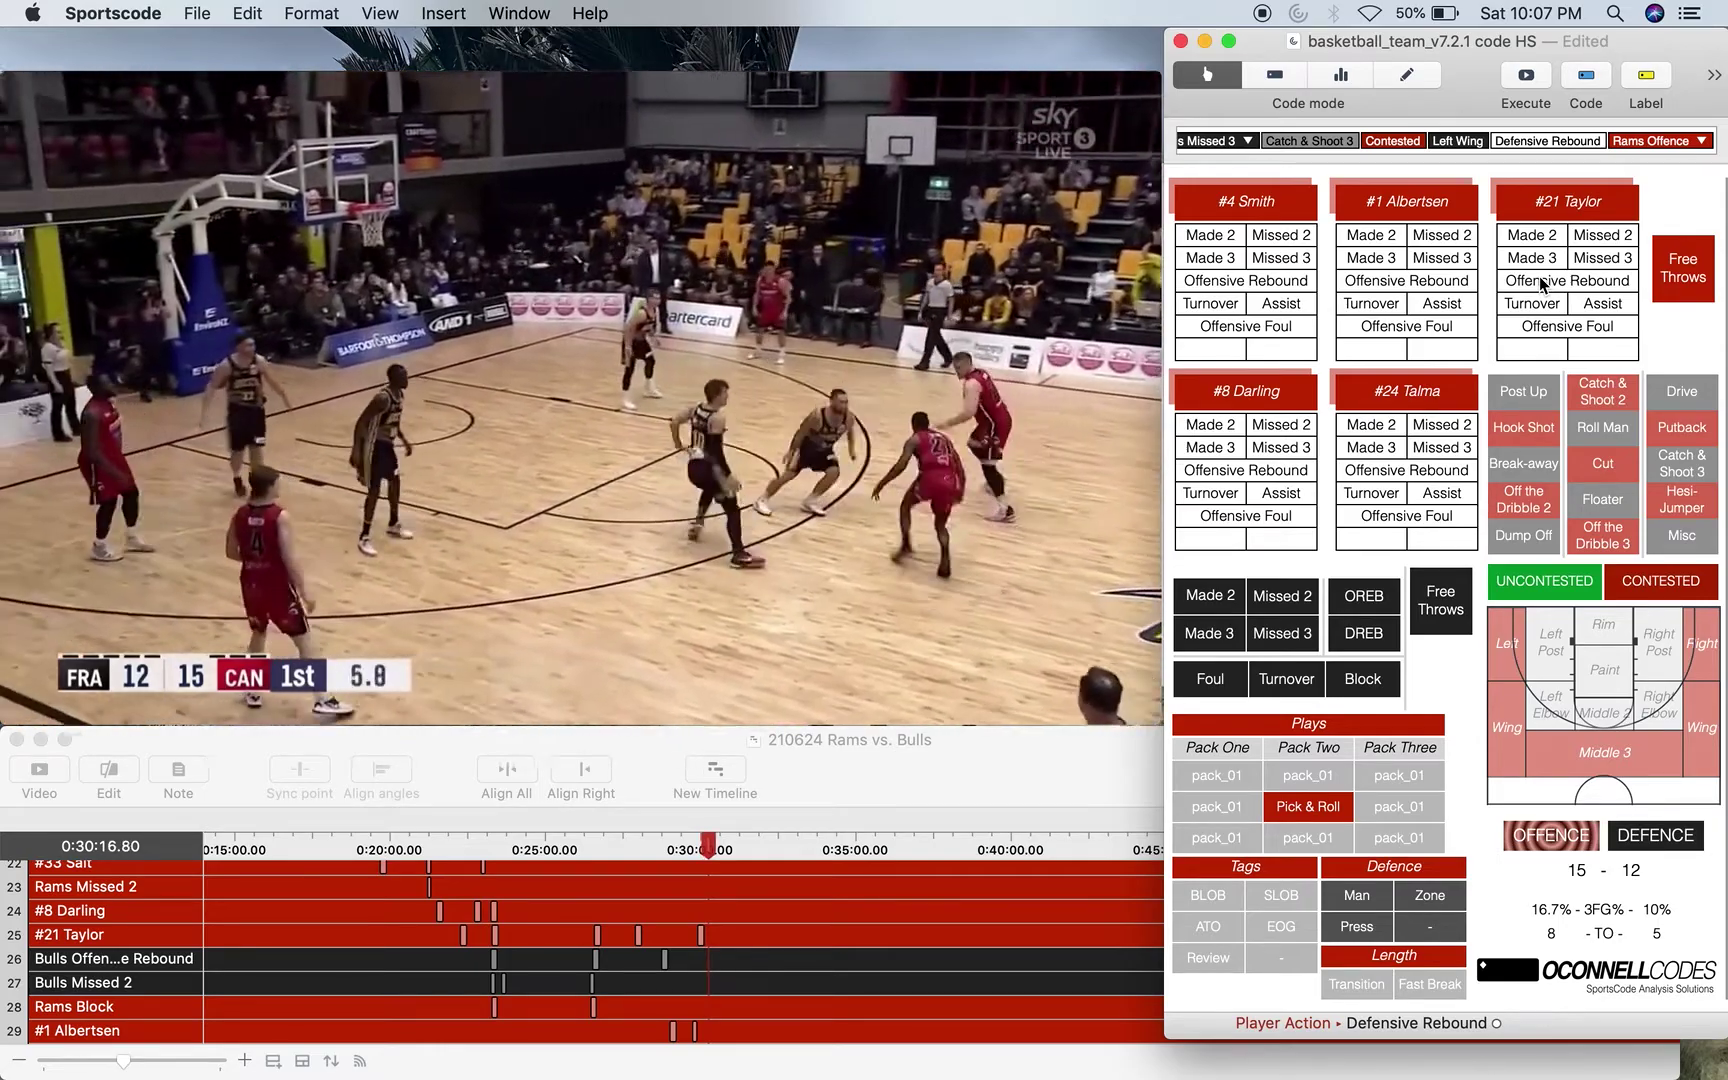
# Label the Rams Offence possession Man and record a contested Floater from Middle 2 as a Made 2 by #21.
pyautogui.press('m')
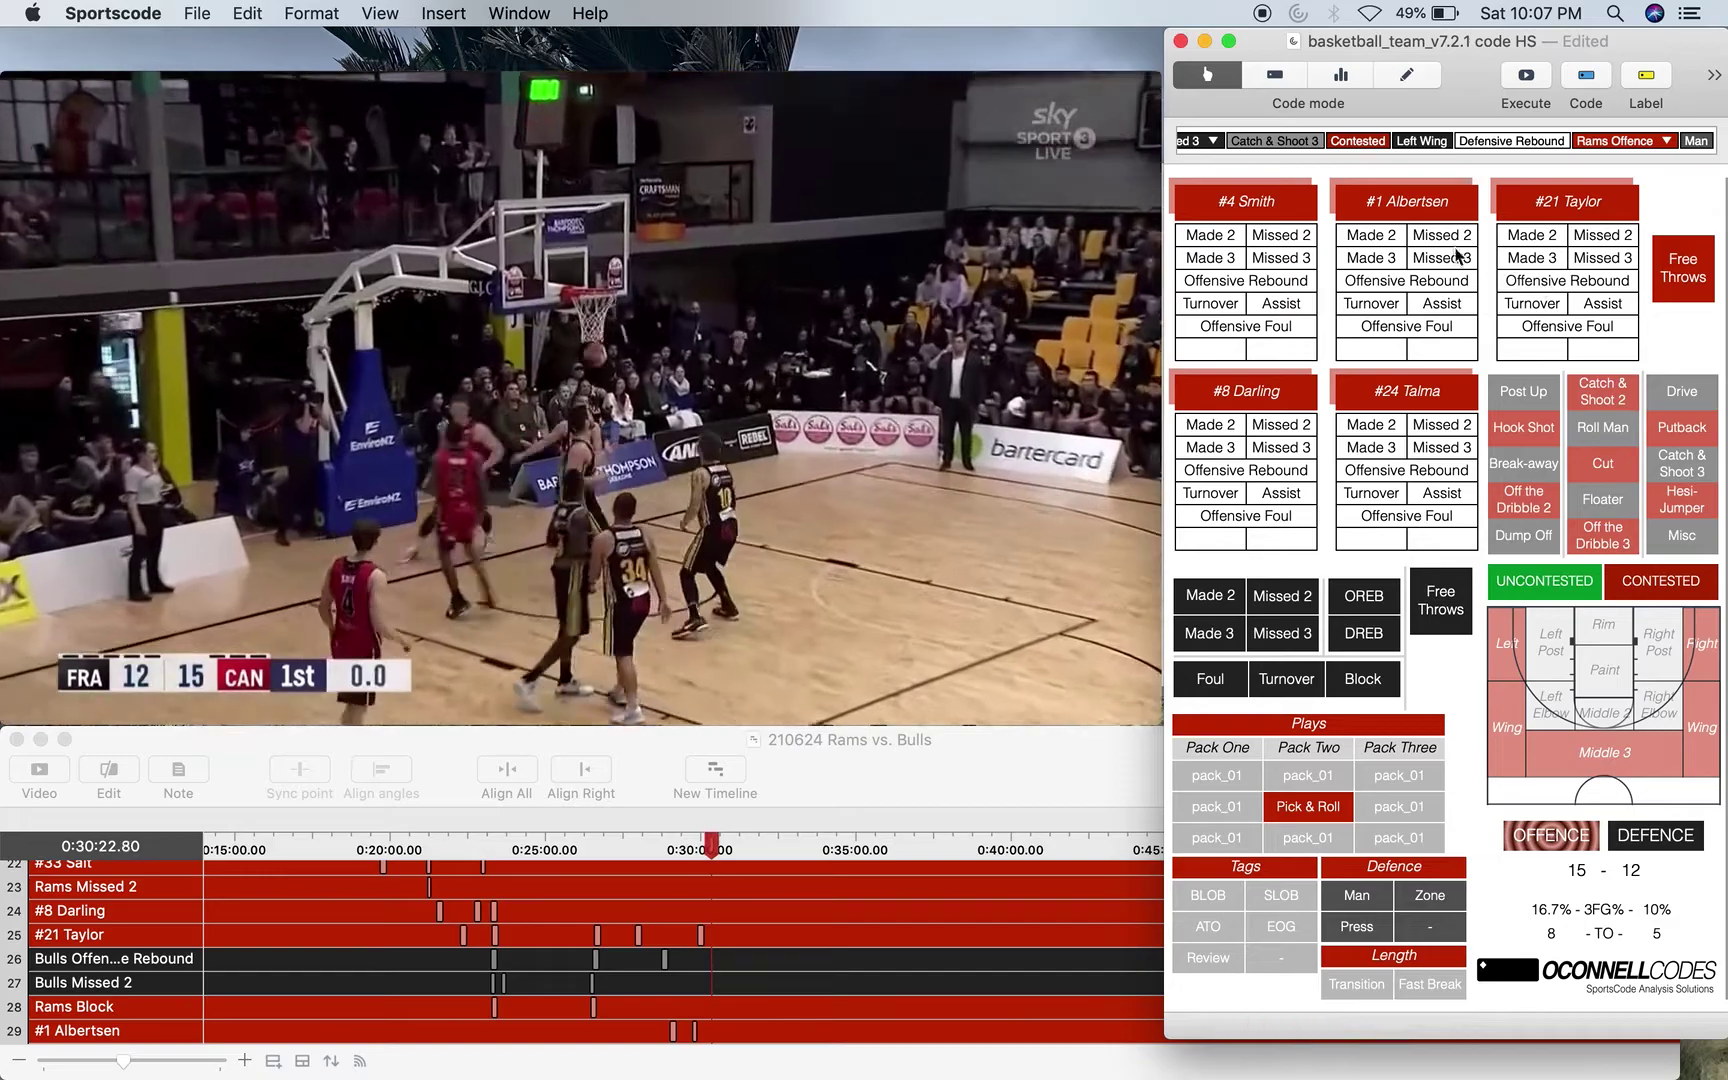
pyautogui.click(1532, 235)
pyautogui.click(1603, 499)
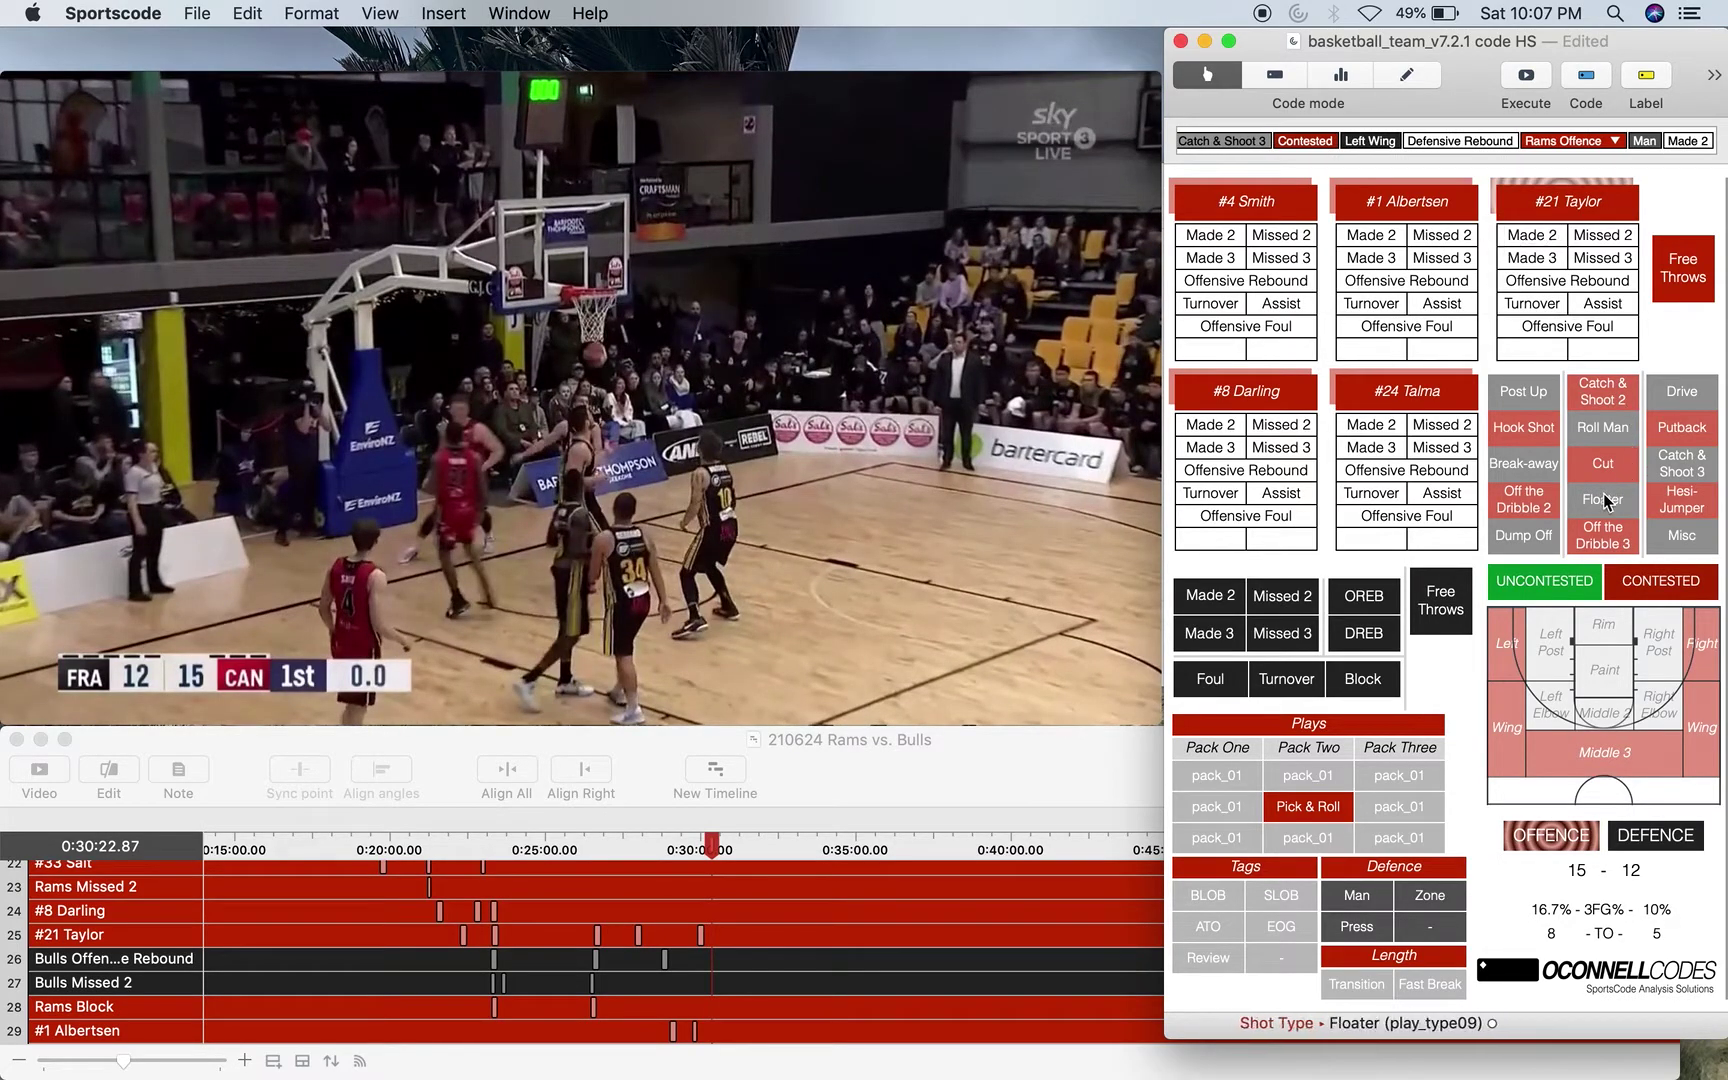
pyautogui.click(1655, 595)
pyautogui.click(1606, 714)
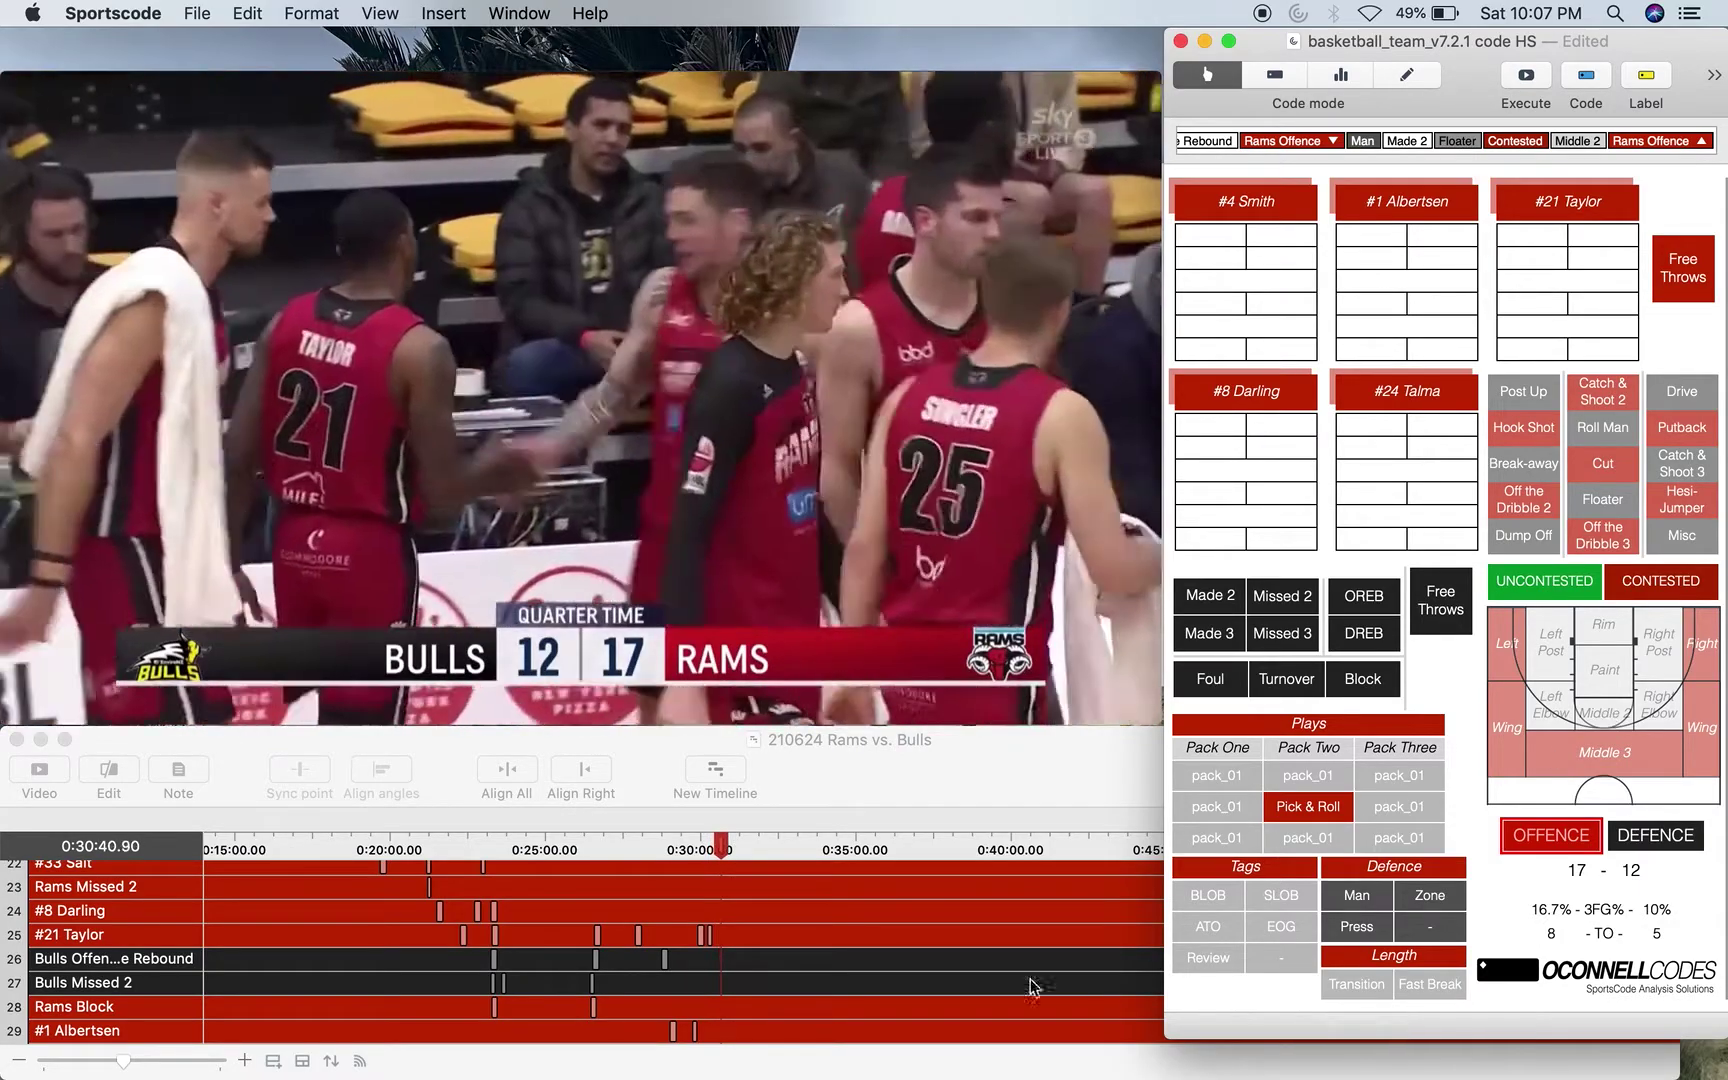
# Skip the video past the quarter-time break to about 0:32:45.54 and return to the code window.
pyautogui.scroll(10, 722, 878)
pyautogui.hscroll(3, 722, 878)
pyautogui.moveTo(599, 836); pyautogui.dragTo(662, 842)
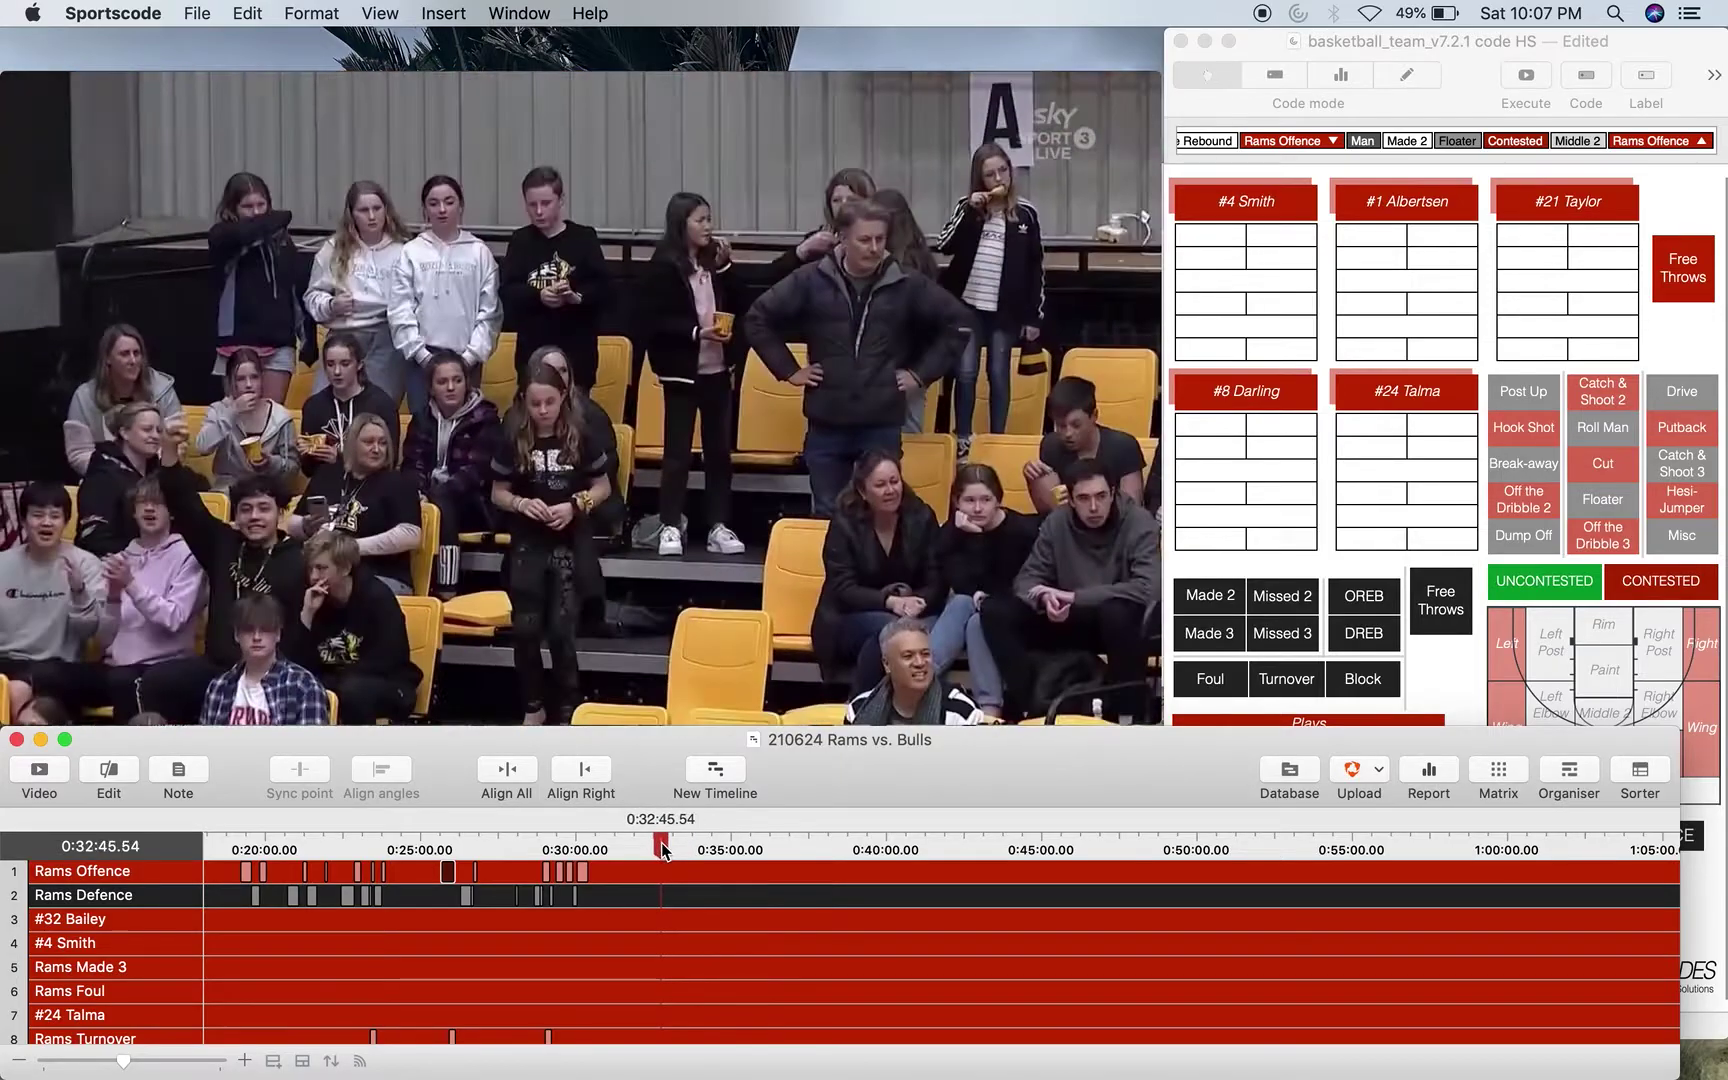
pyautogui.click(1480, 80)
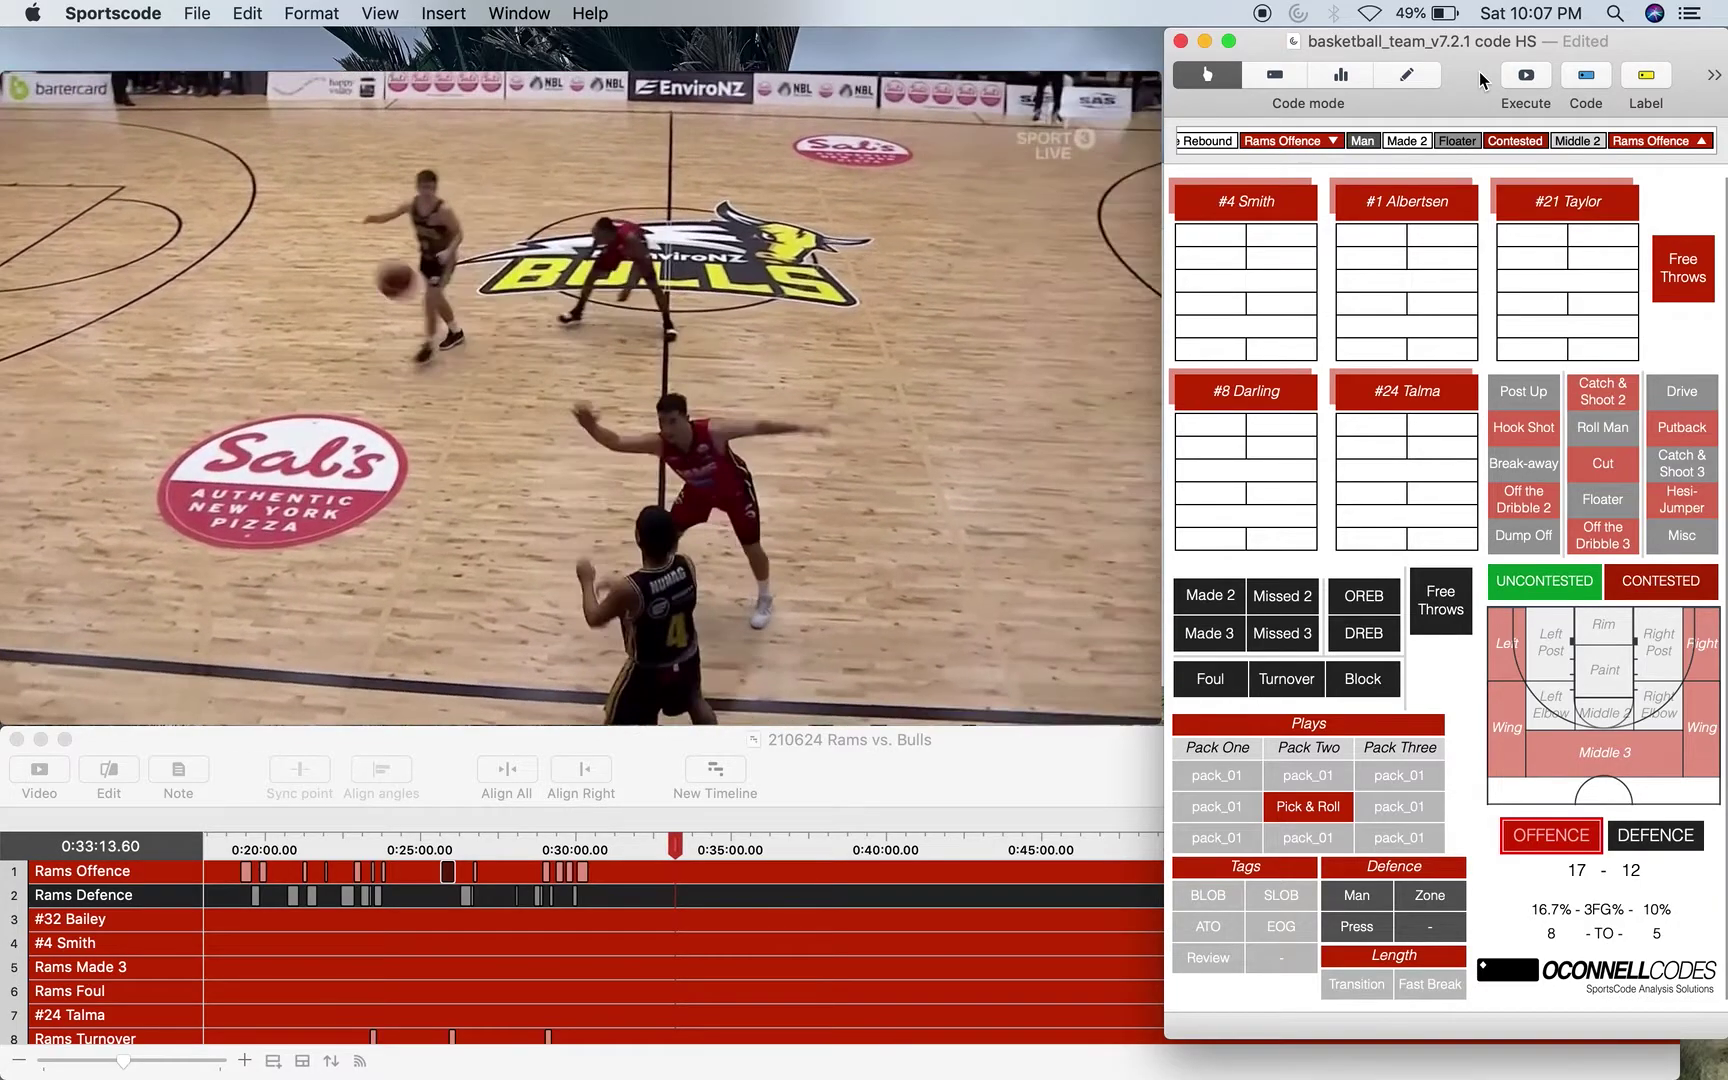
pyautogui.press('d')
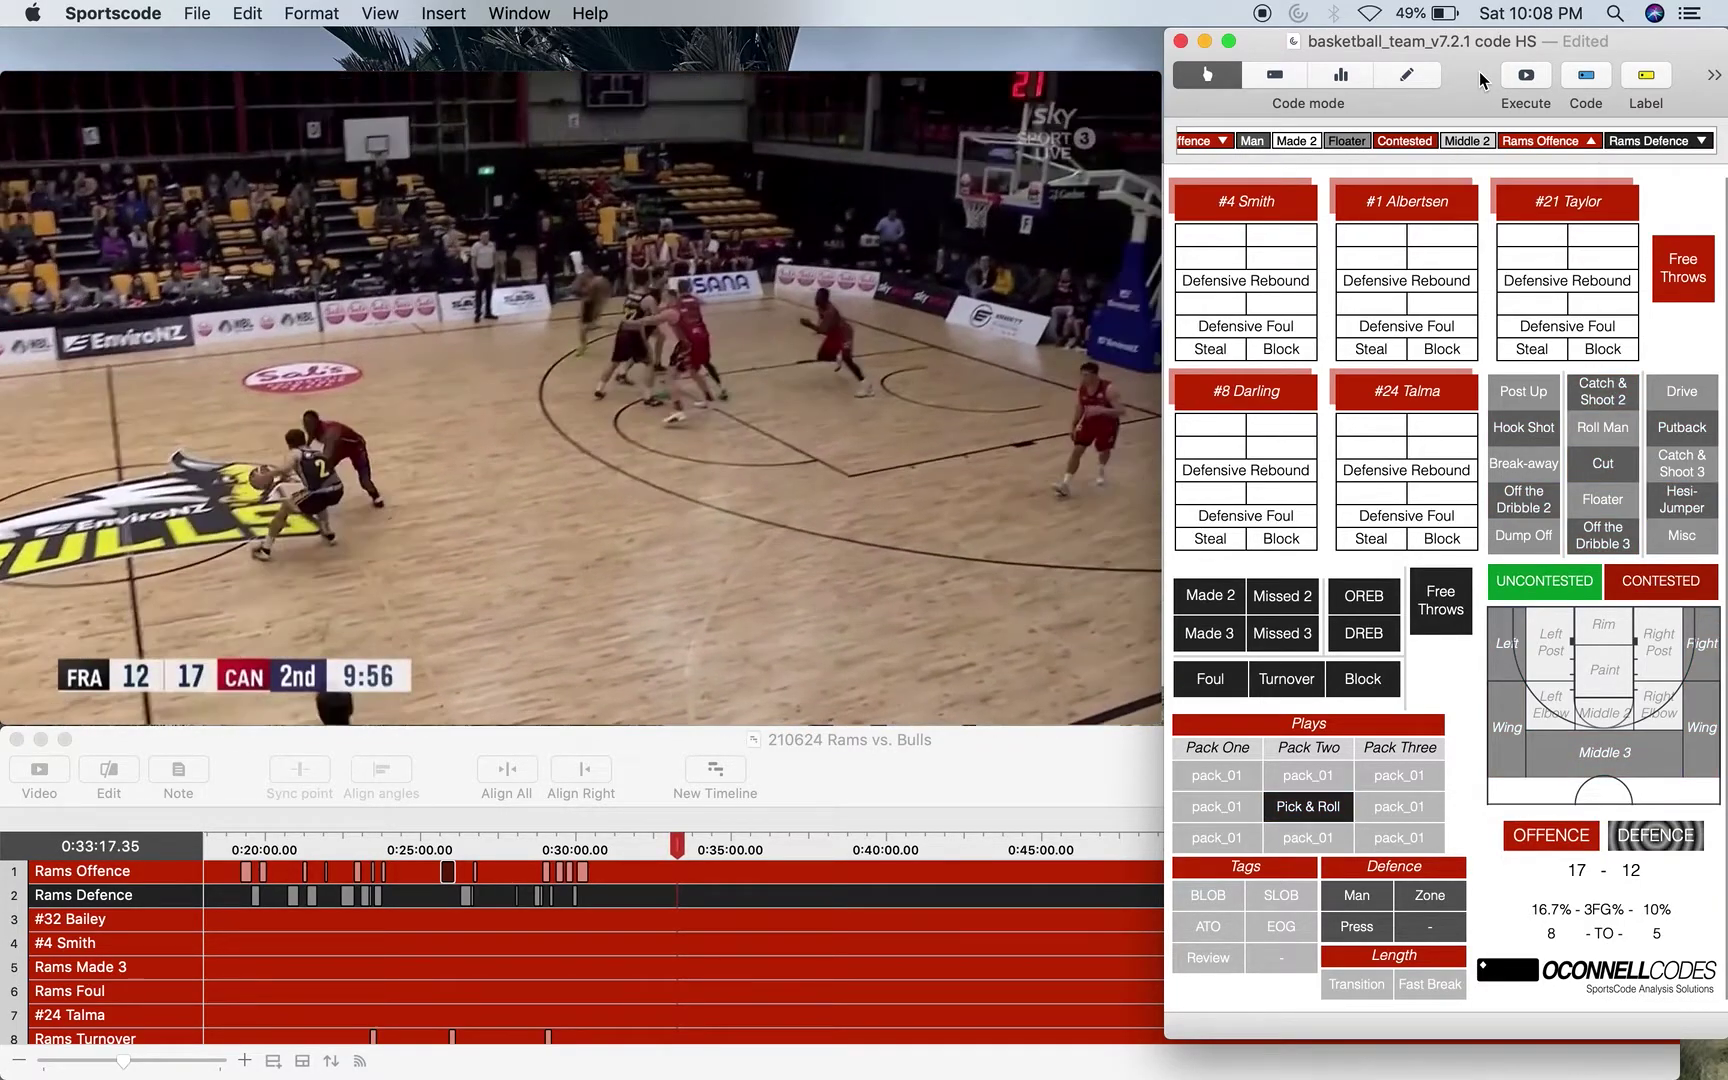
pyautogui.press('d')
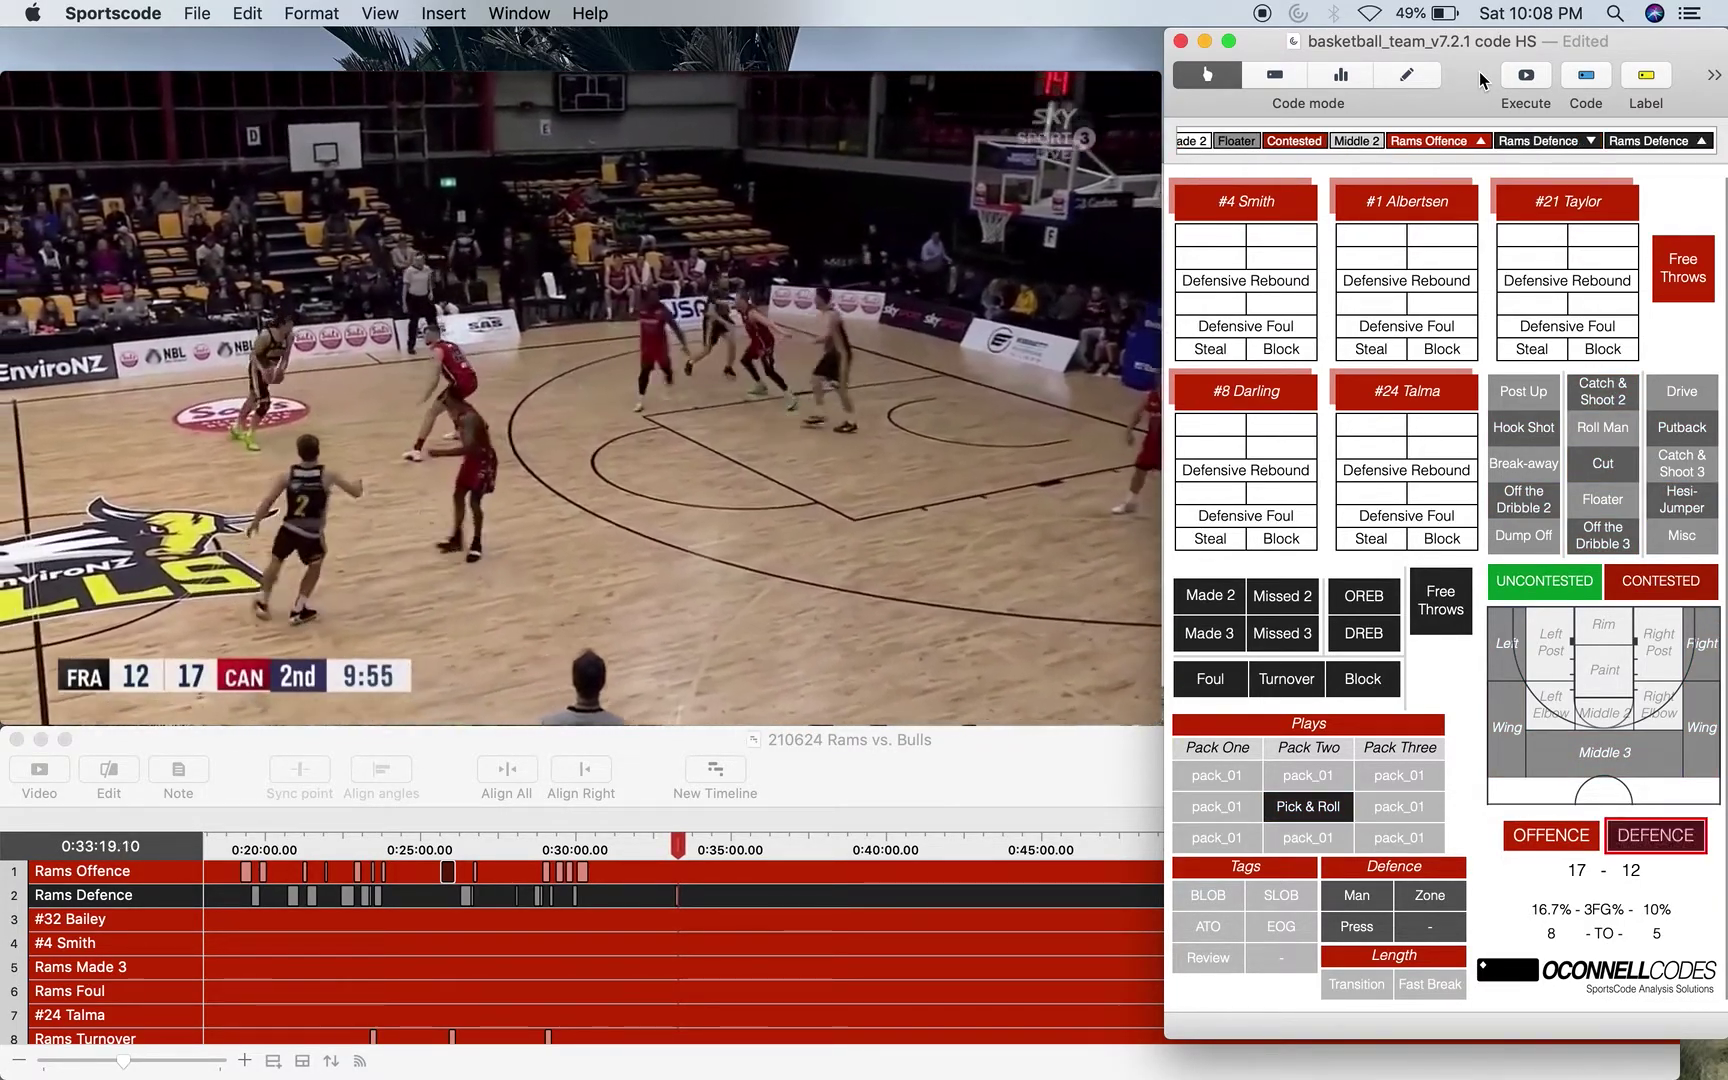
pyautogui.click(652, 973)
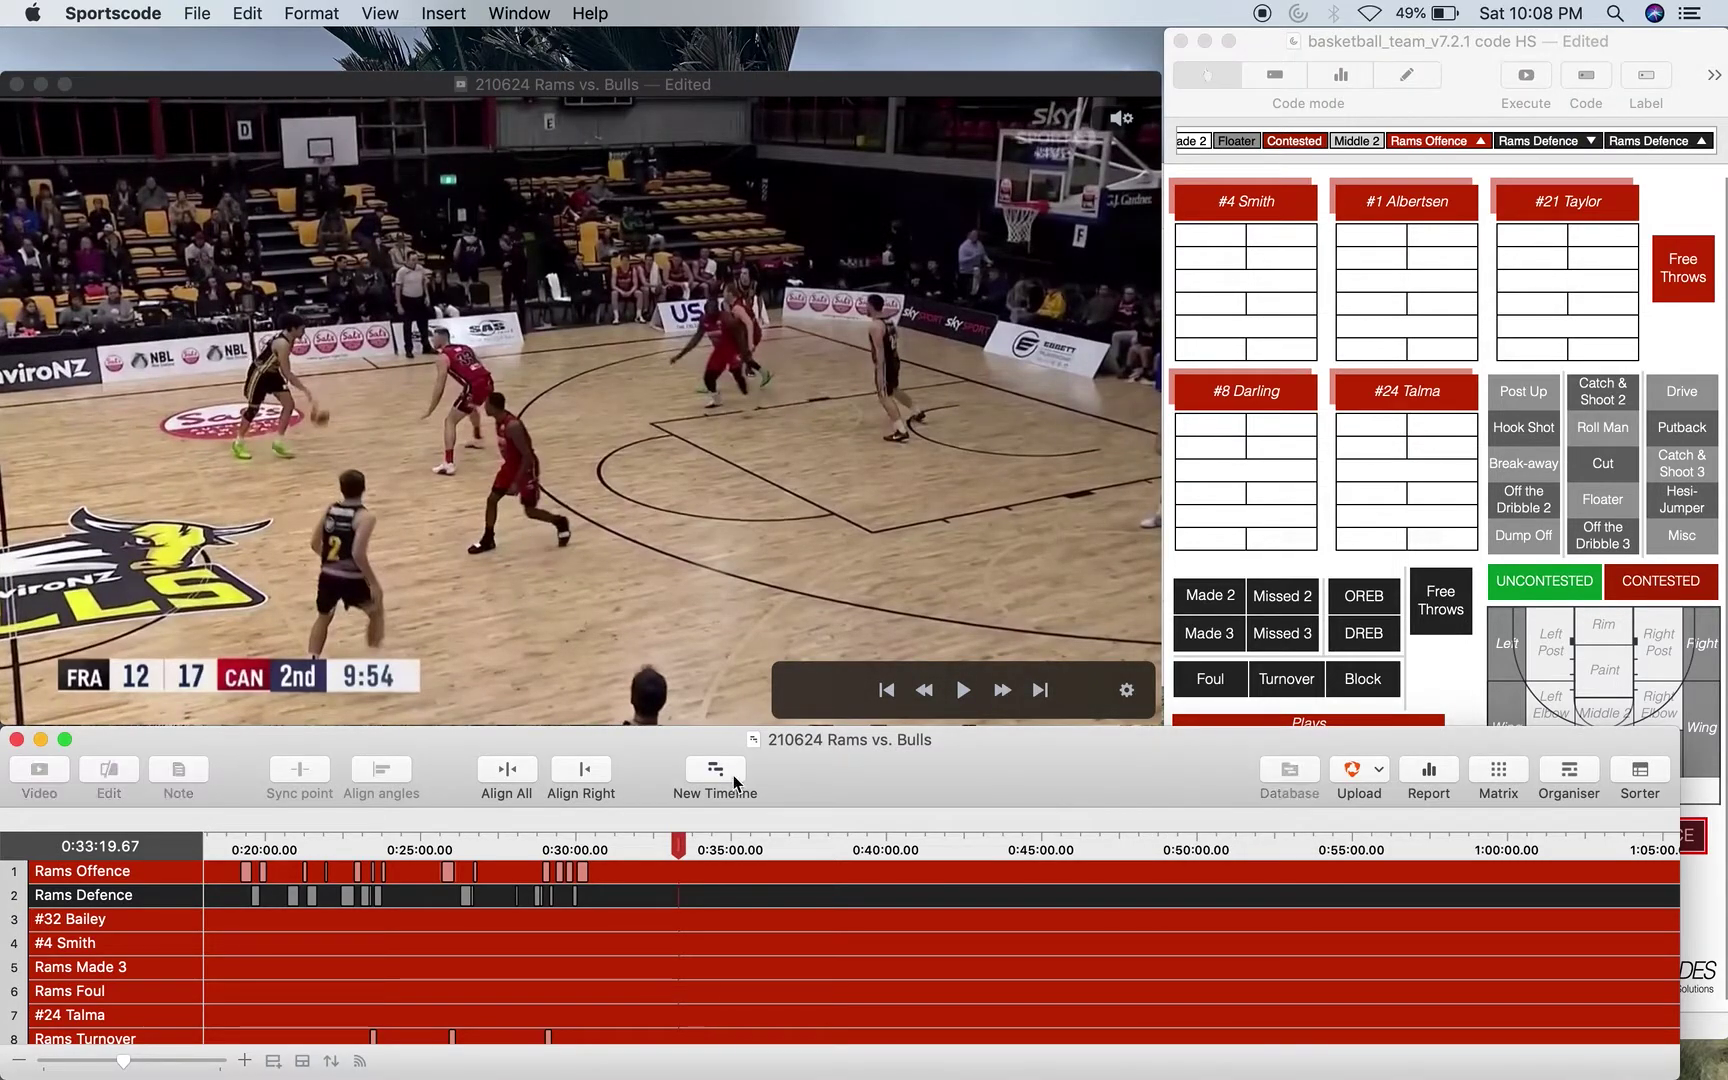
# Set Players 1, 2, 3 and 5 of the lineup to #1, #21, #25 and #33, and rewind the video to about 0:33:13.50.
pyautogui.click(1313, 133)
pyautogui.hscroll(10, 1457, 364)
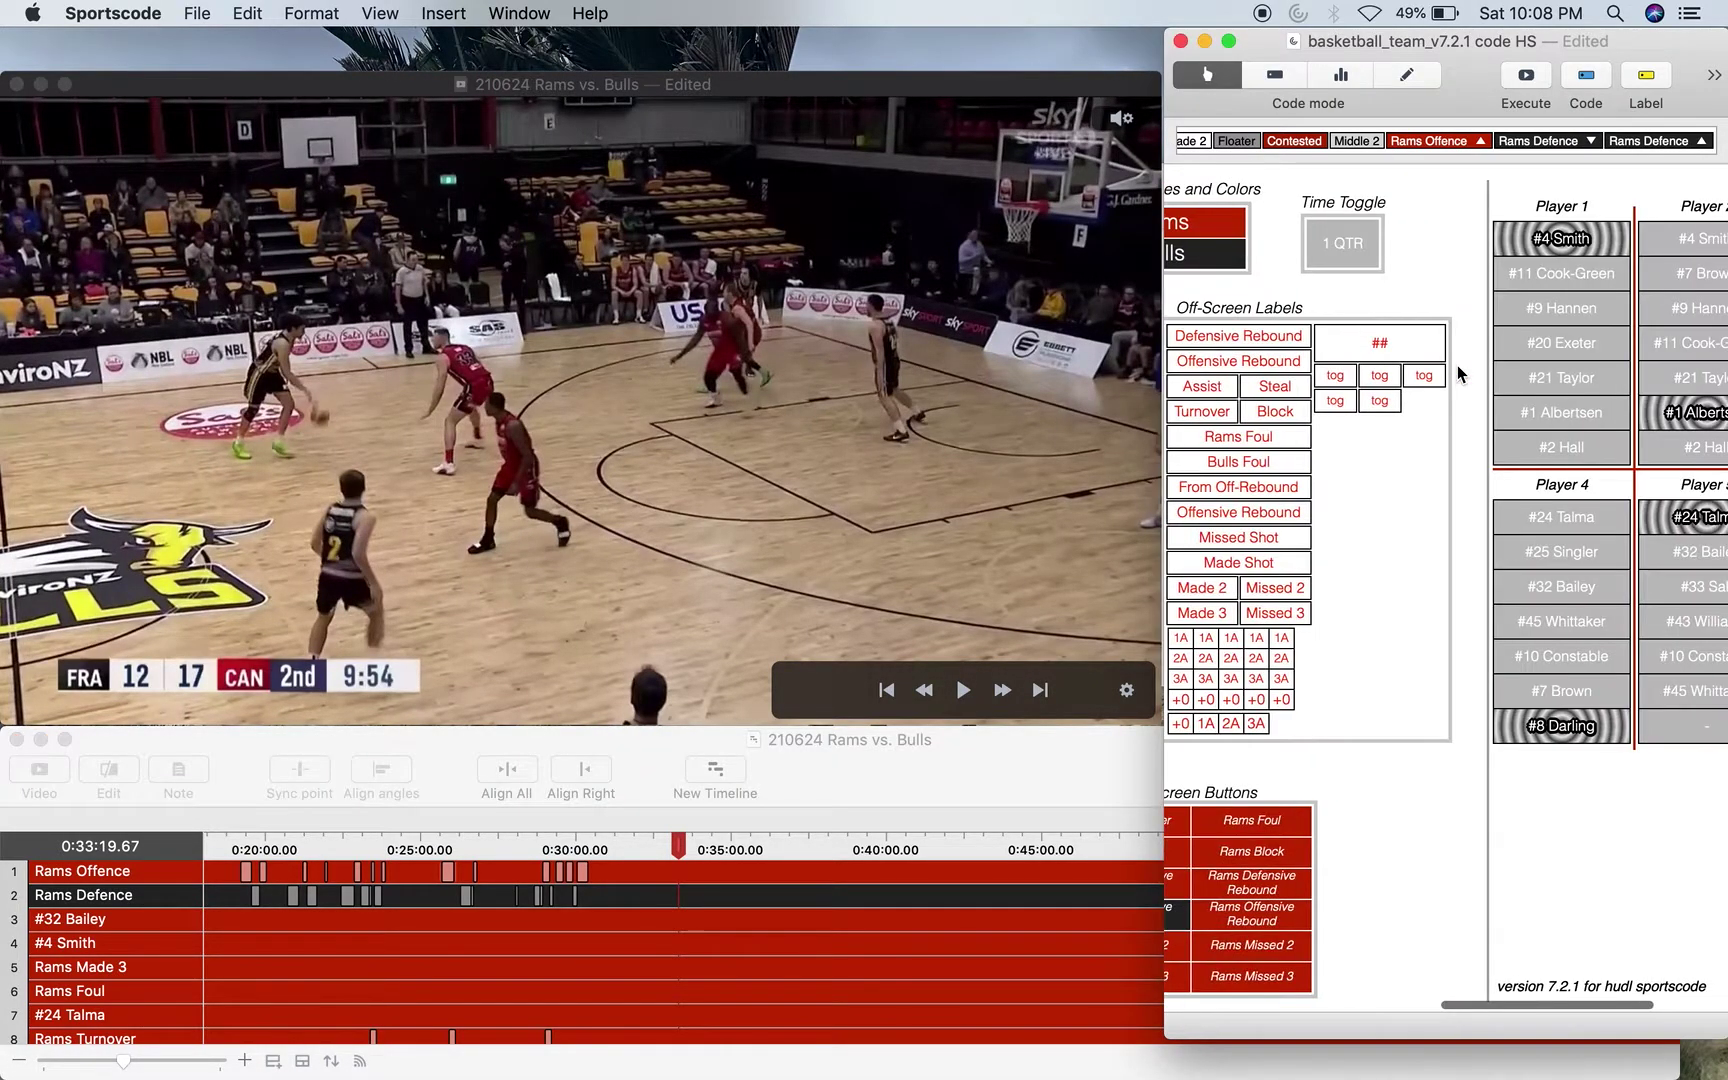
pyautogui.click(1662, 592)
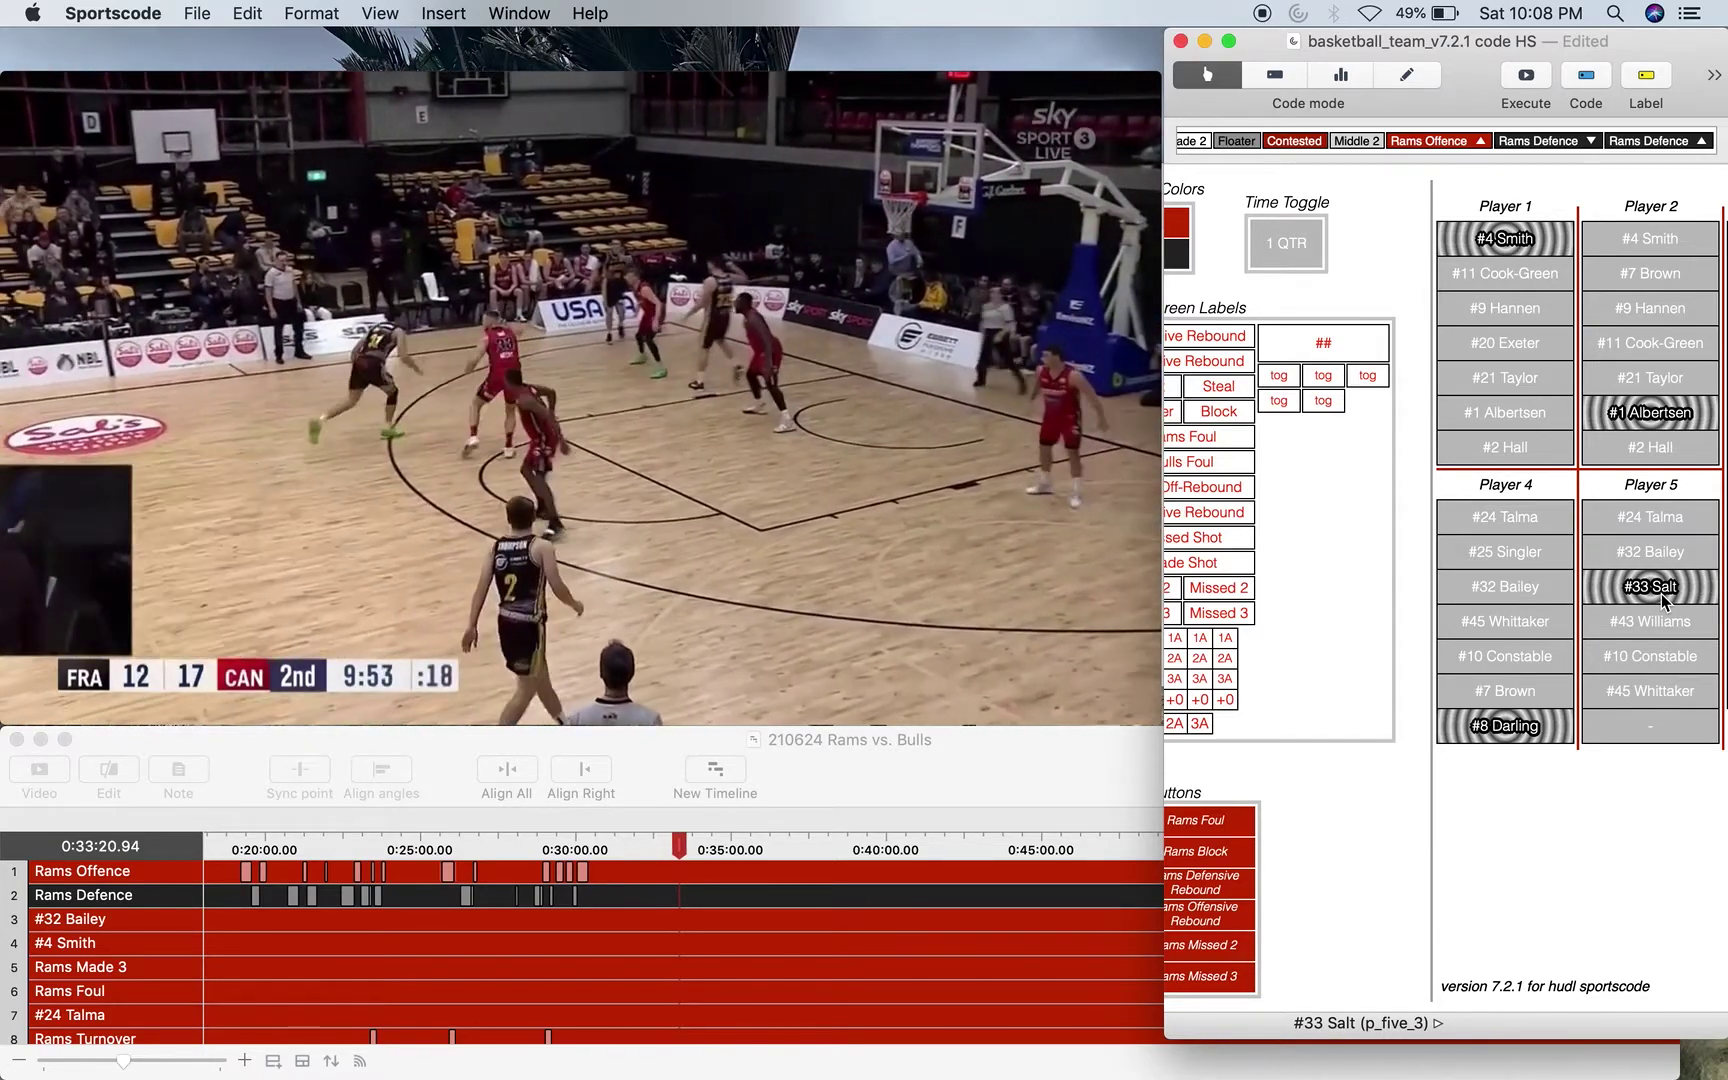
pyautogui.hscroll(5, 1662, 598)
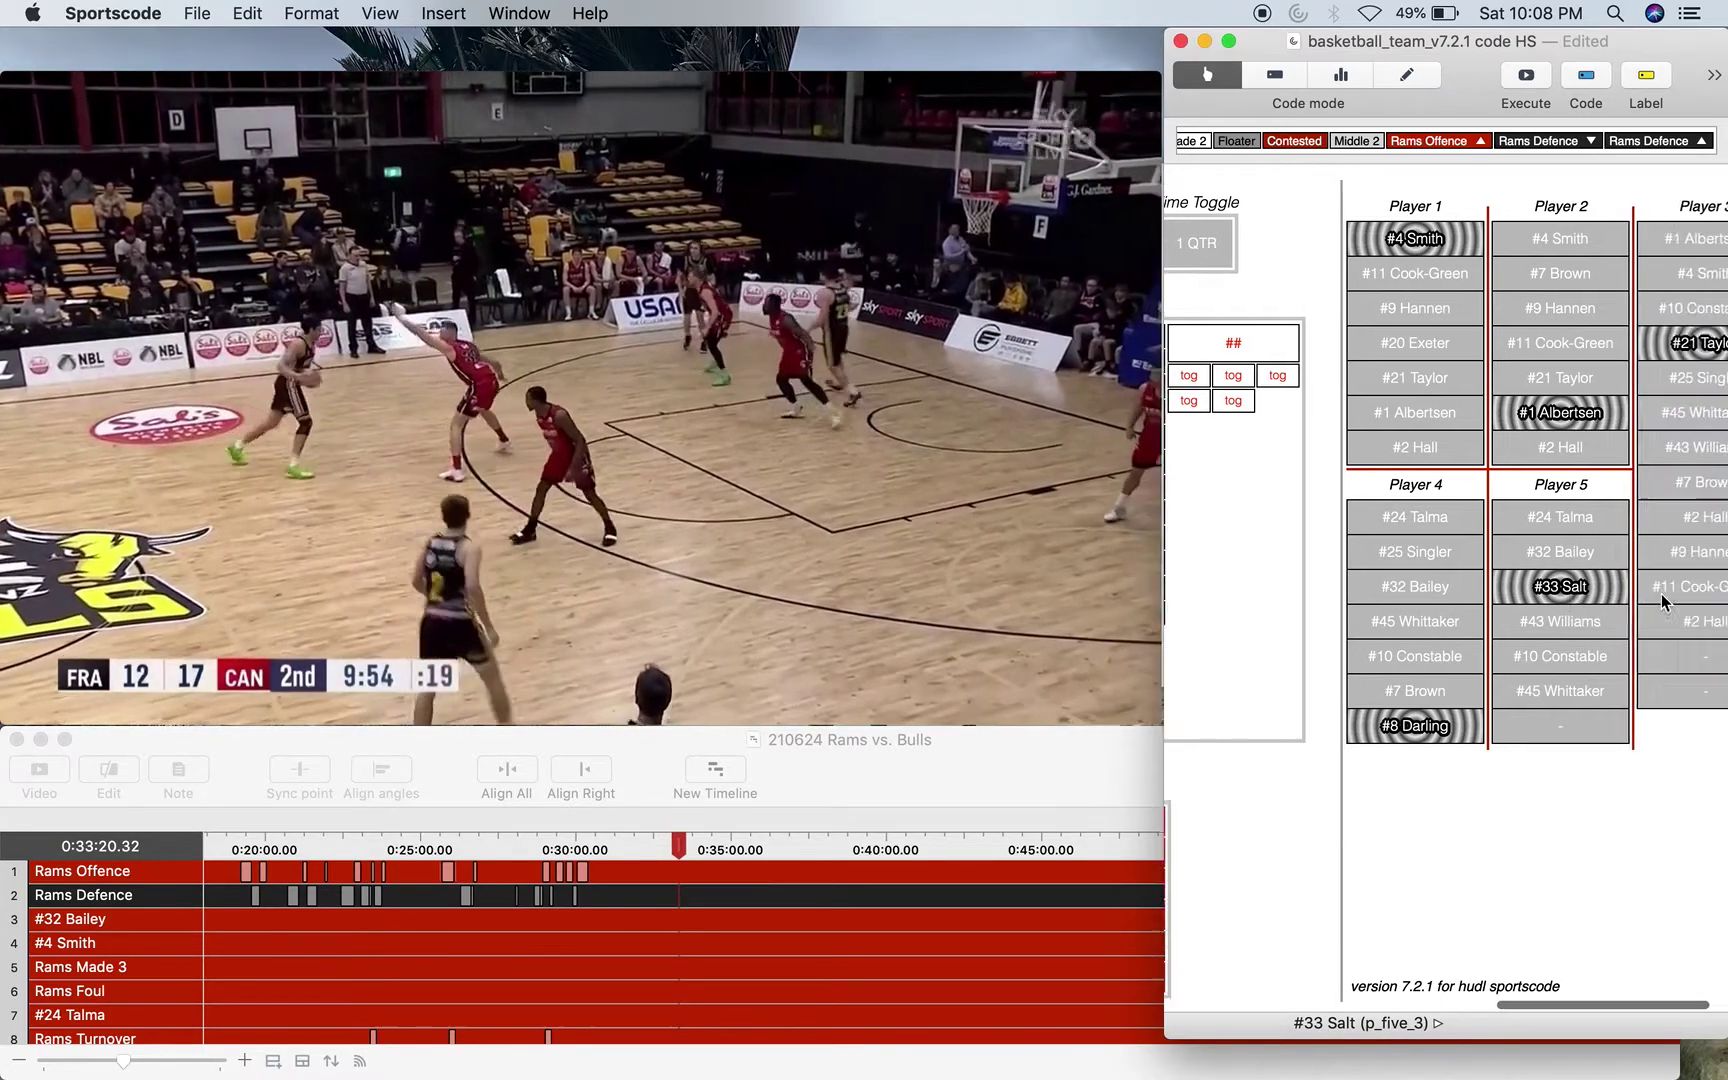
pyautogui.hscroll(-3, 1660, 593)
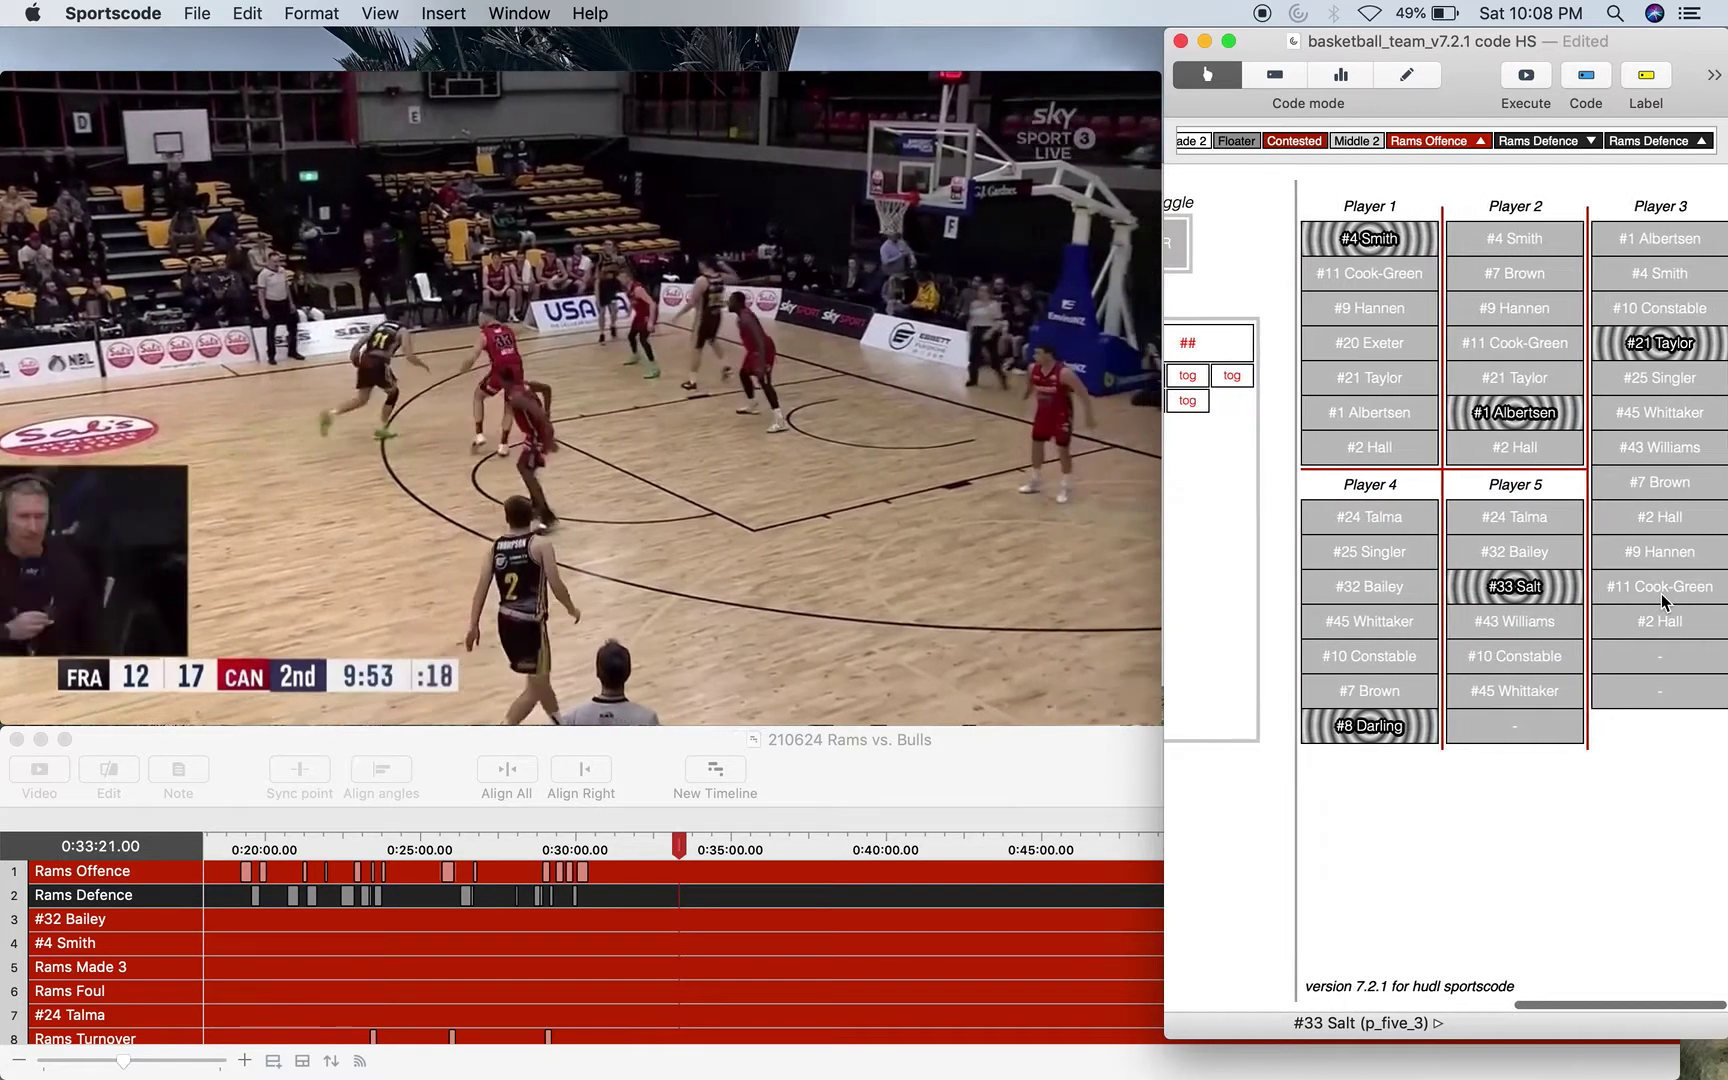
pyautogui.press('Left')
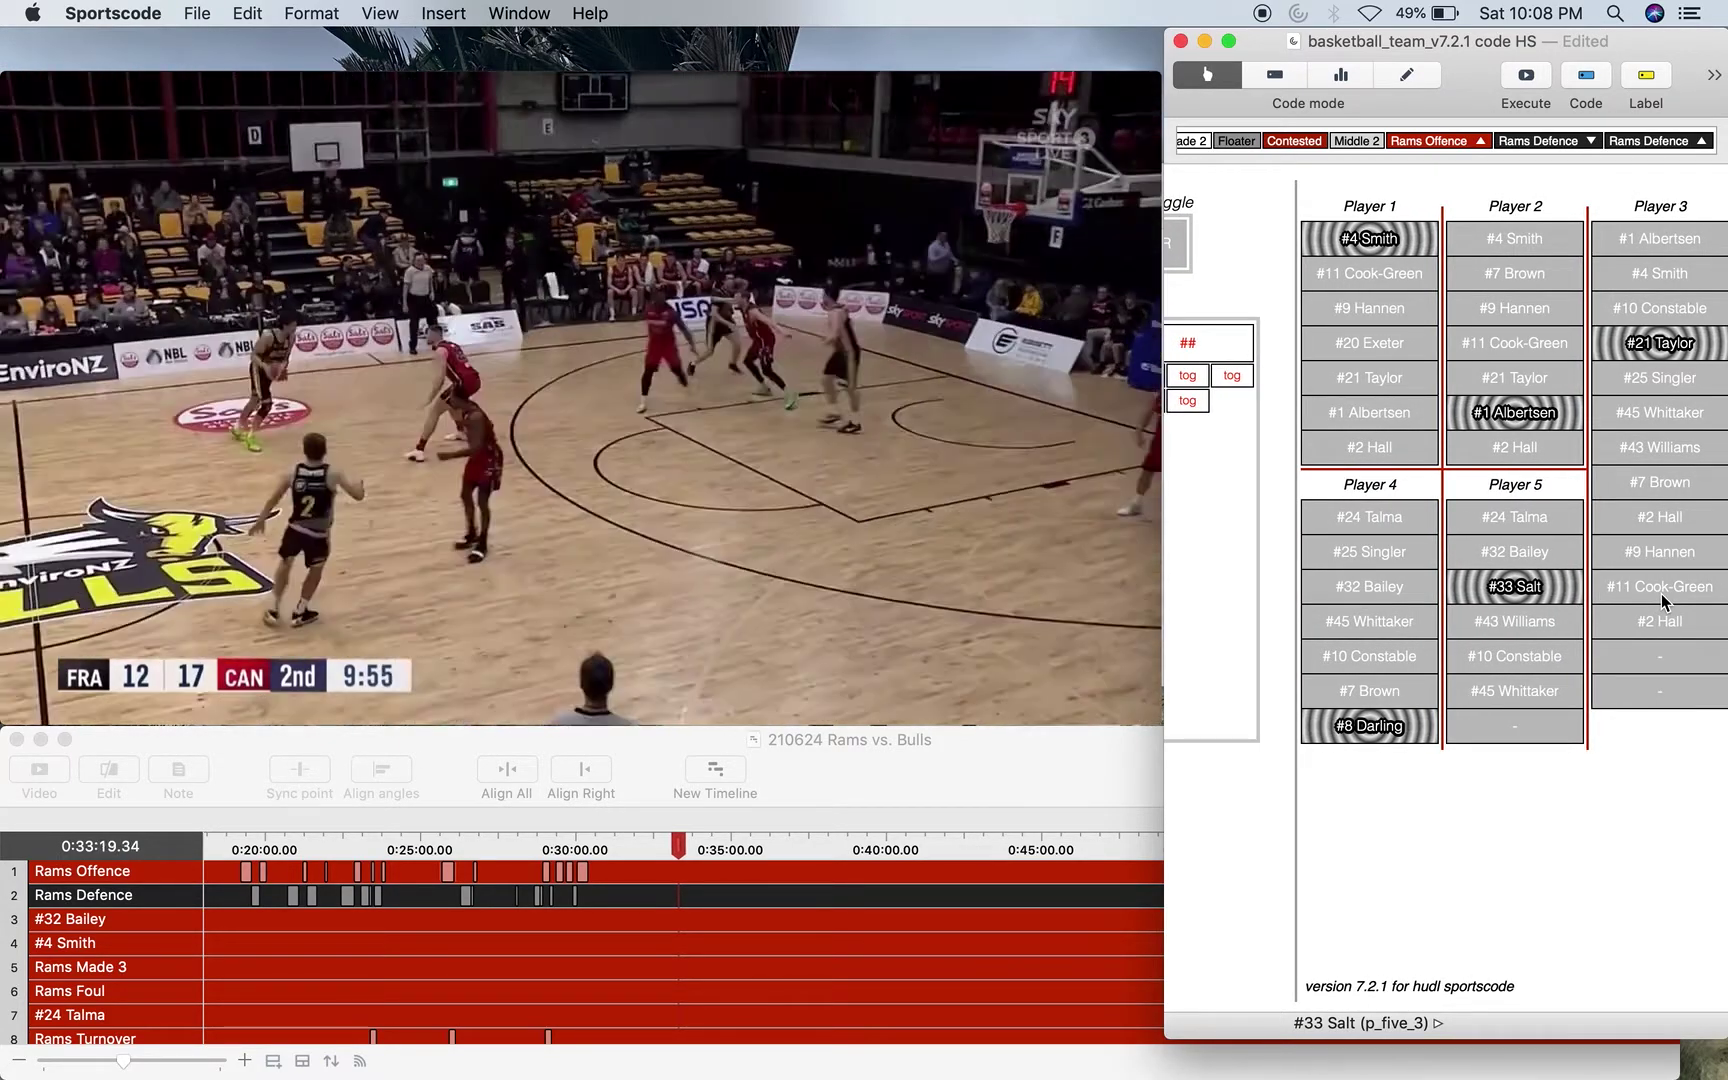
pyautogui.click(1376, 415)
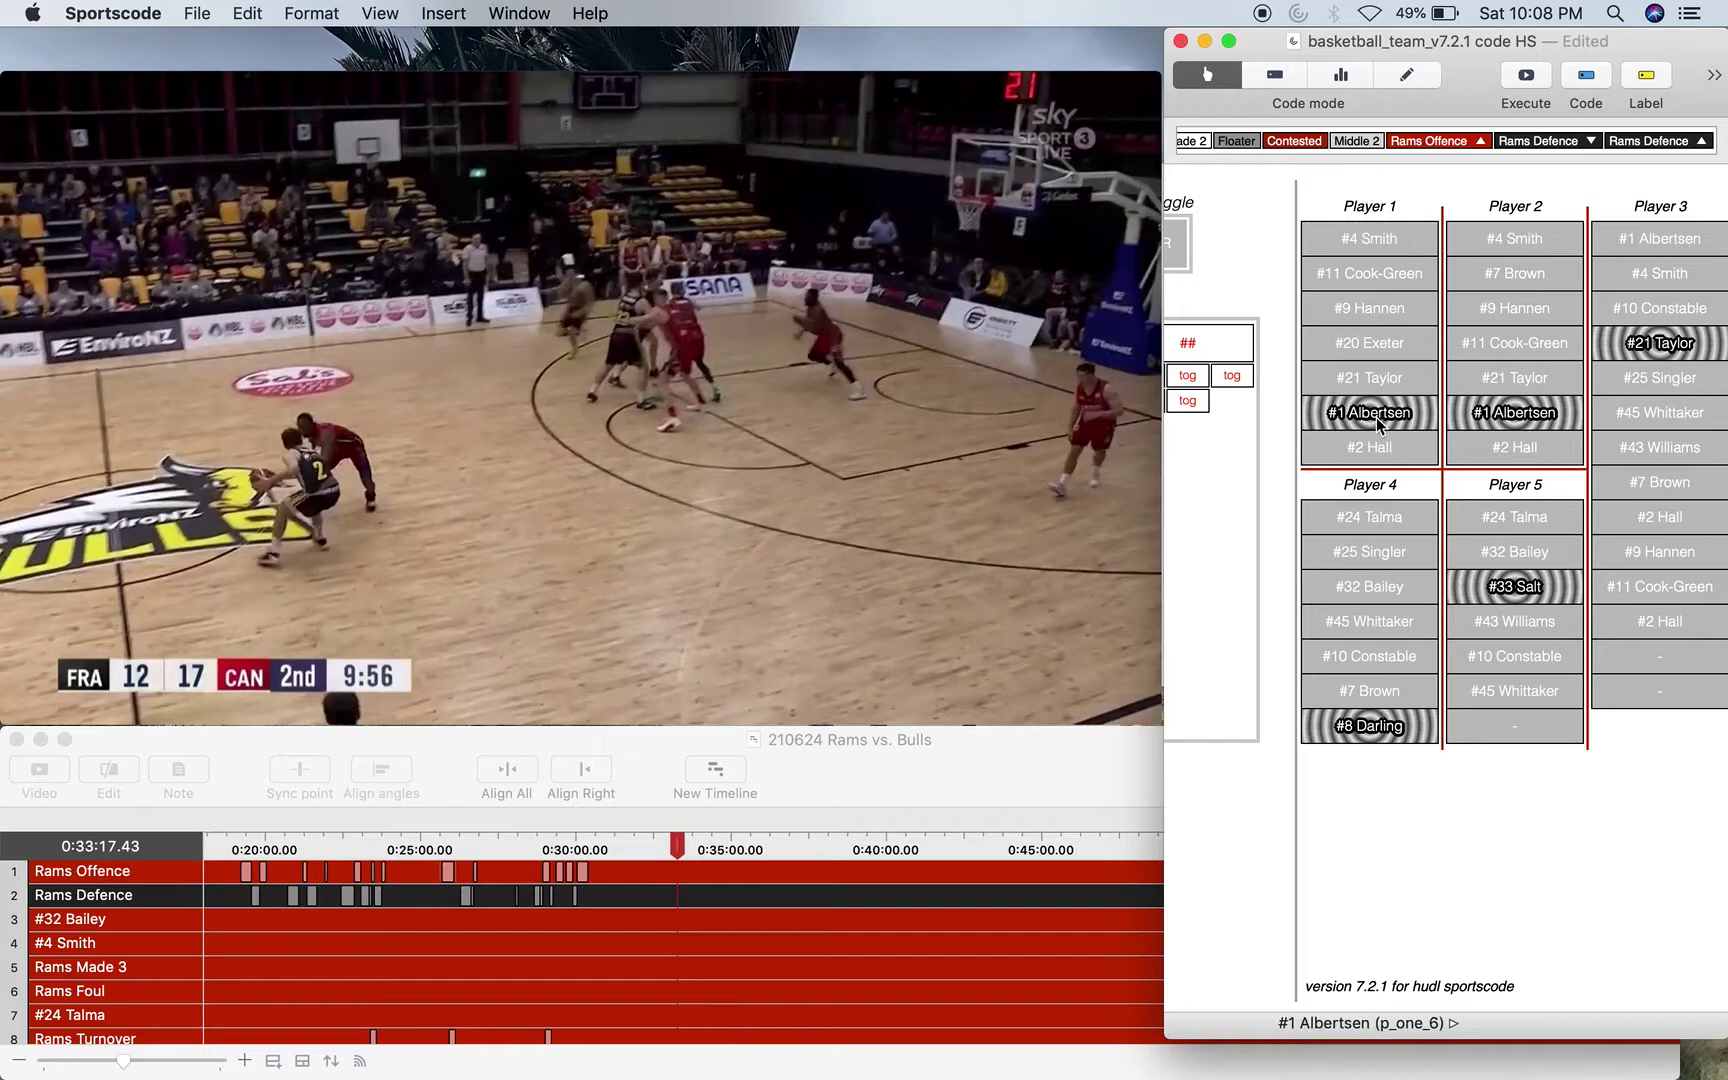
pyautogui.click(1512, 378)
pyautogui.click(1606, 380)
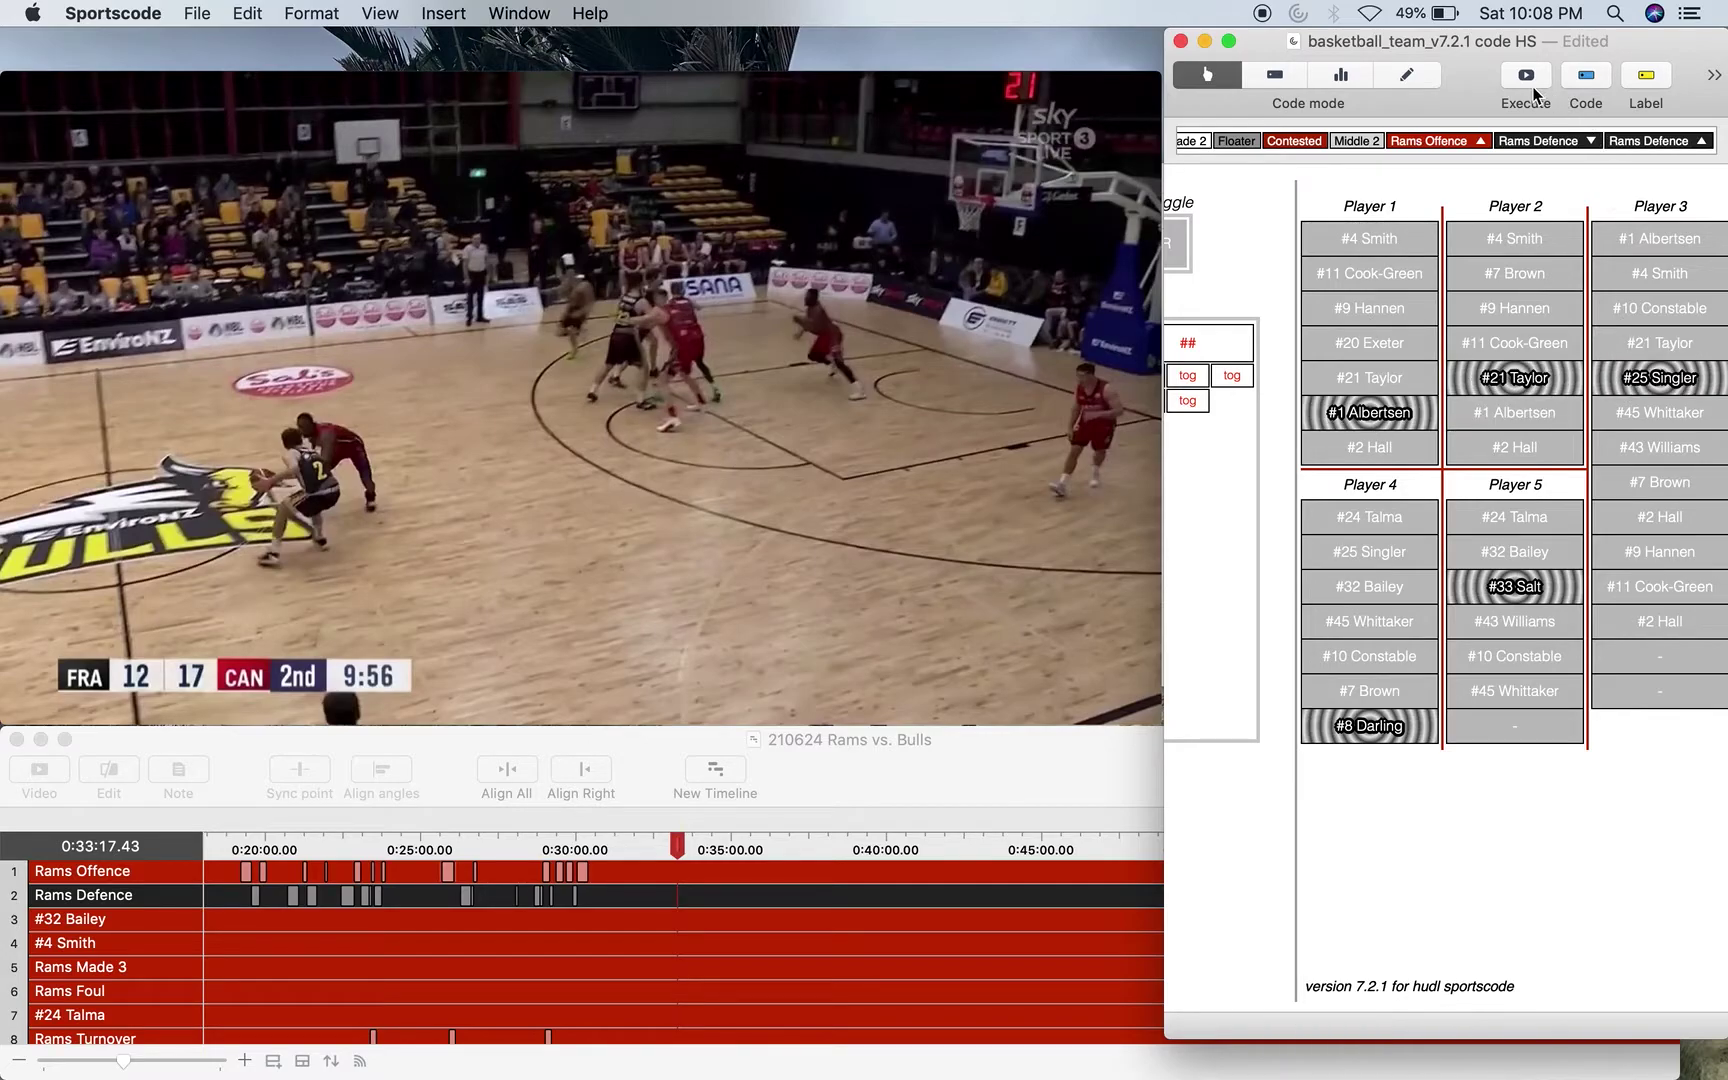
pyautogui.hscroll(-10, 1523, 326)
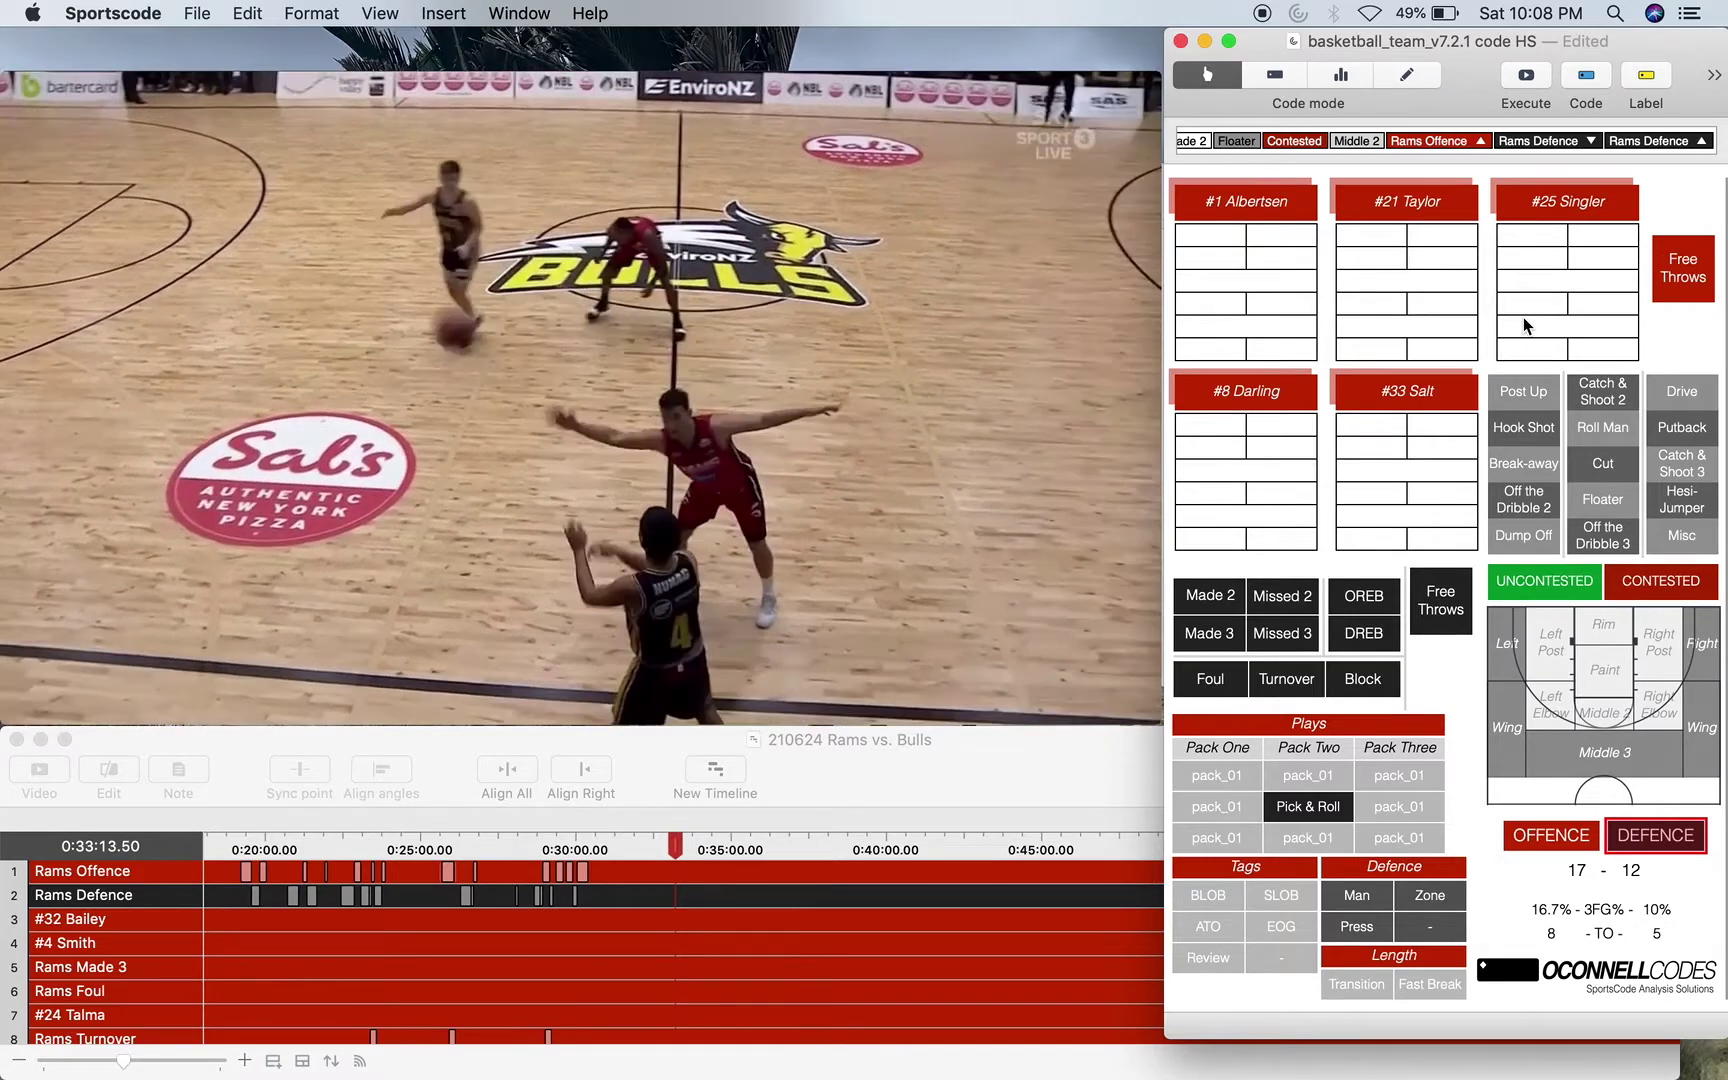
# Start a Rams Defence possession labelled Man and record an uncontested Catch & Shoot 3 from the Right Corner as a Bulls Made 3.
pyautogui.press('d')
pyautogui.press('m')
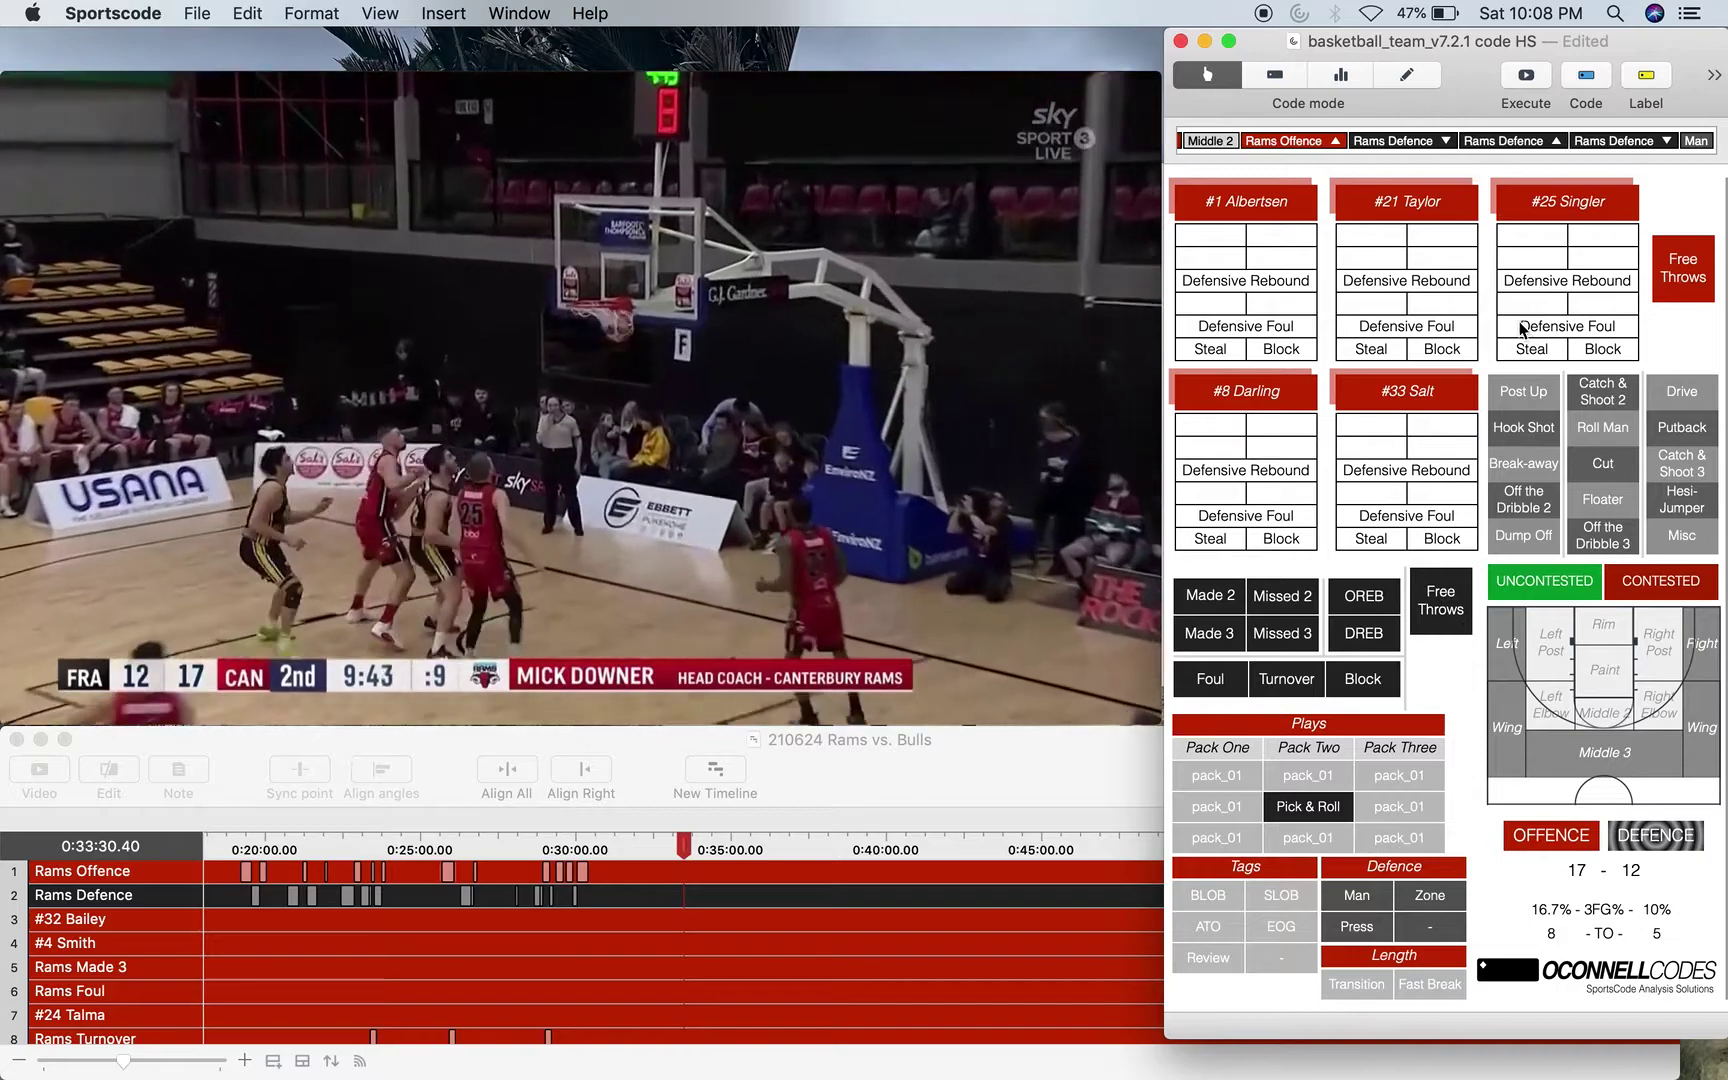
pyautogui.click(1209, 632)
pyautogui.click(1690, 462)
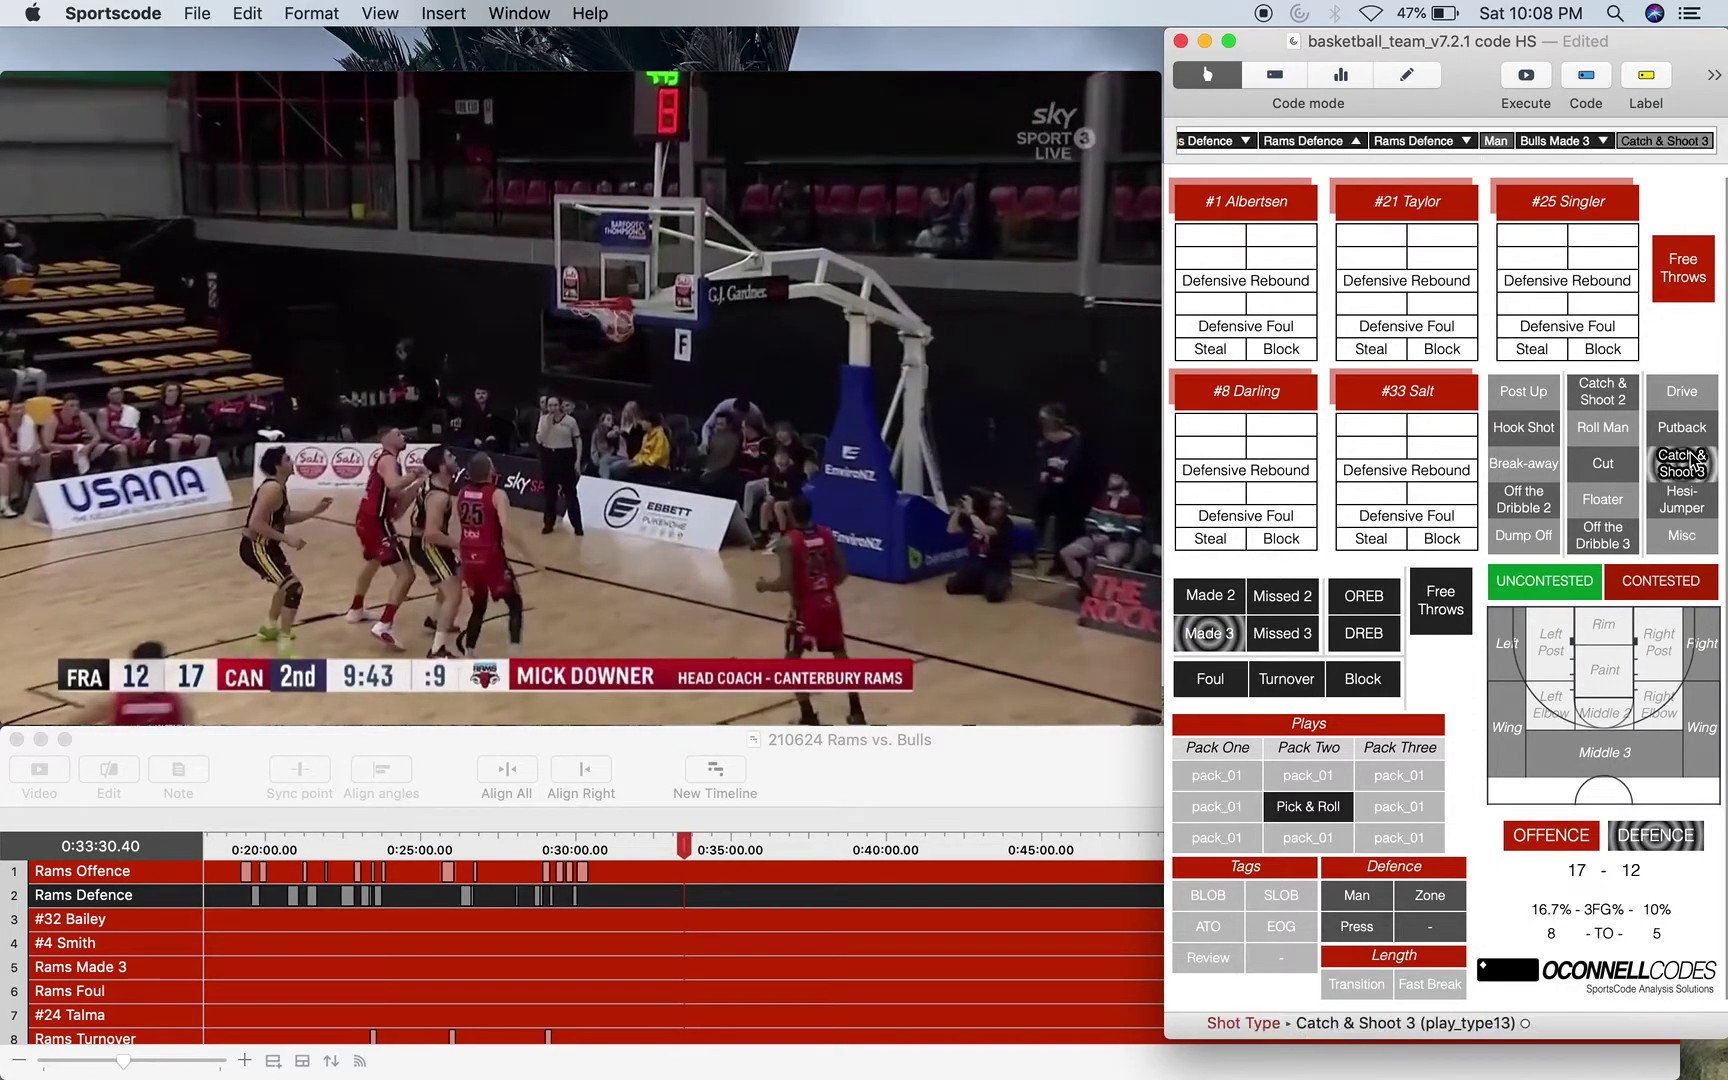
pyautogui.click(1582, 577)
pyautogui.click(1714, 640)
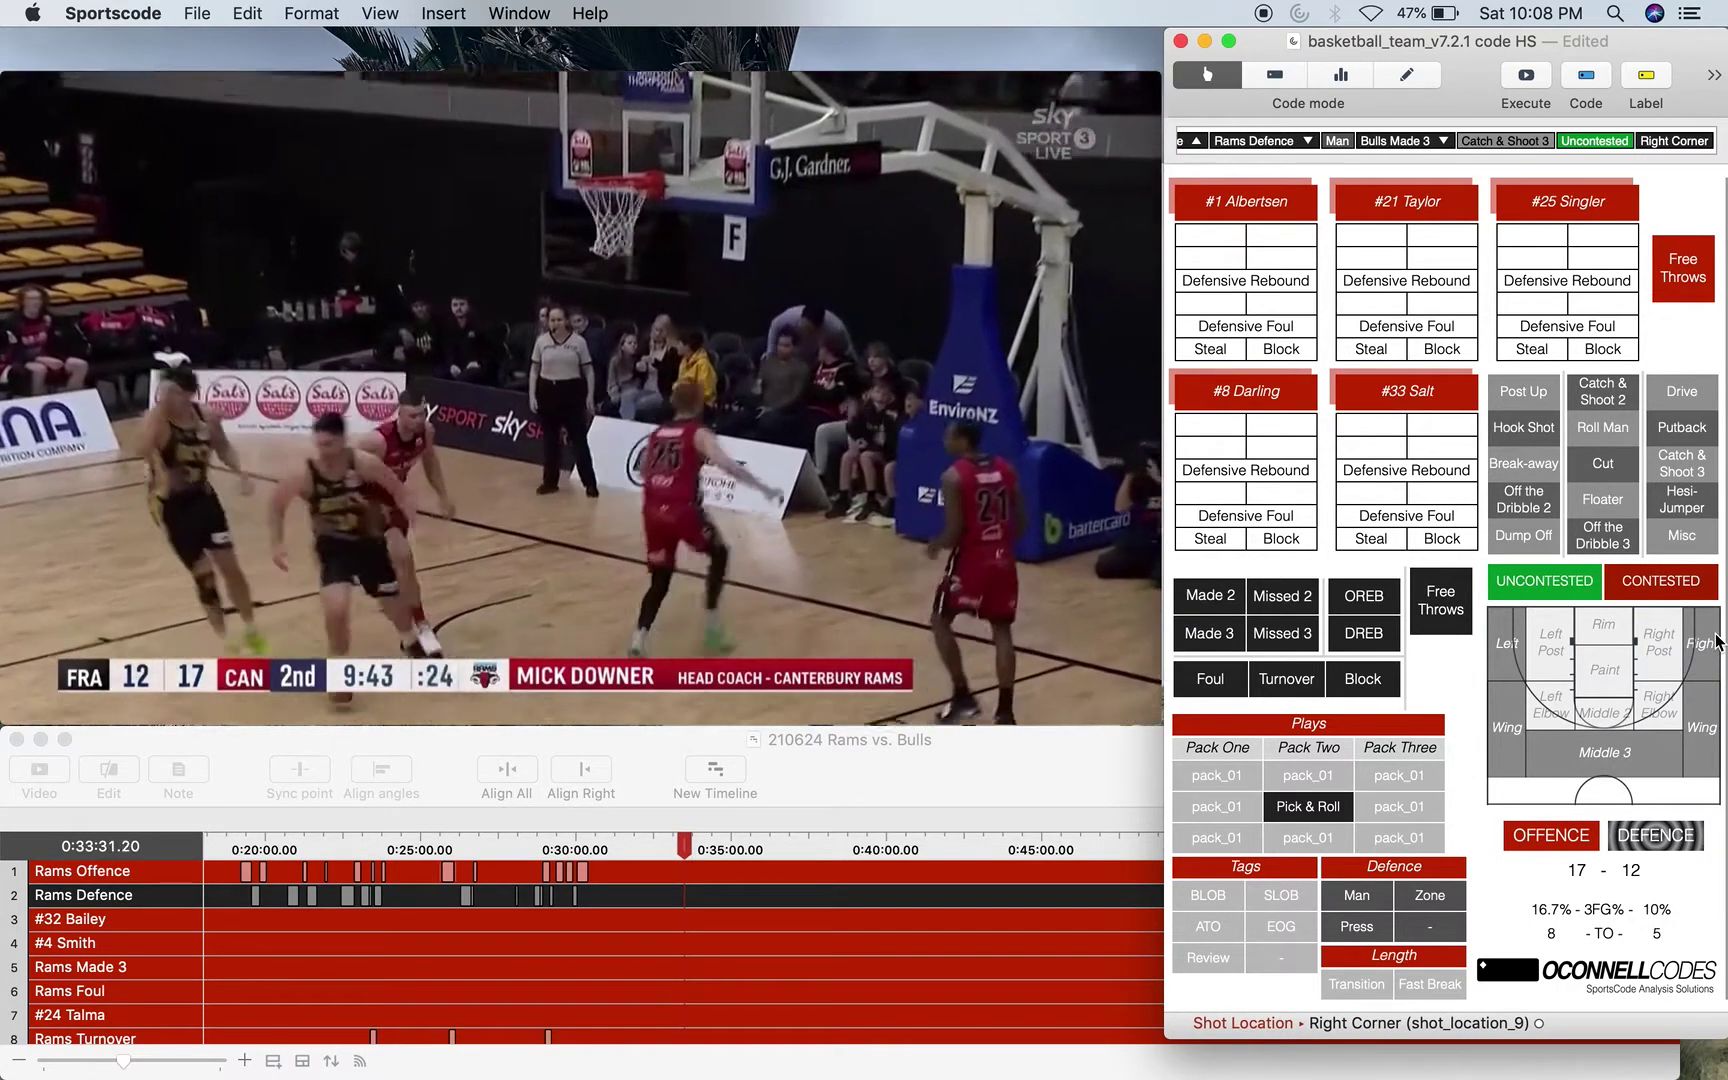
# Start a Rams Offence possession after the Bulls basket and label it Man and Zone.
pyautogui.press('o')
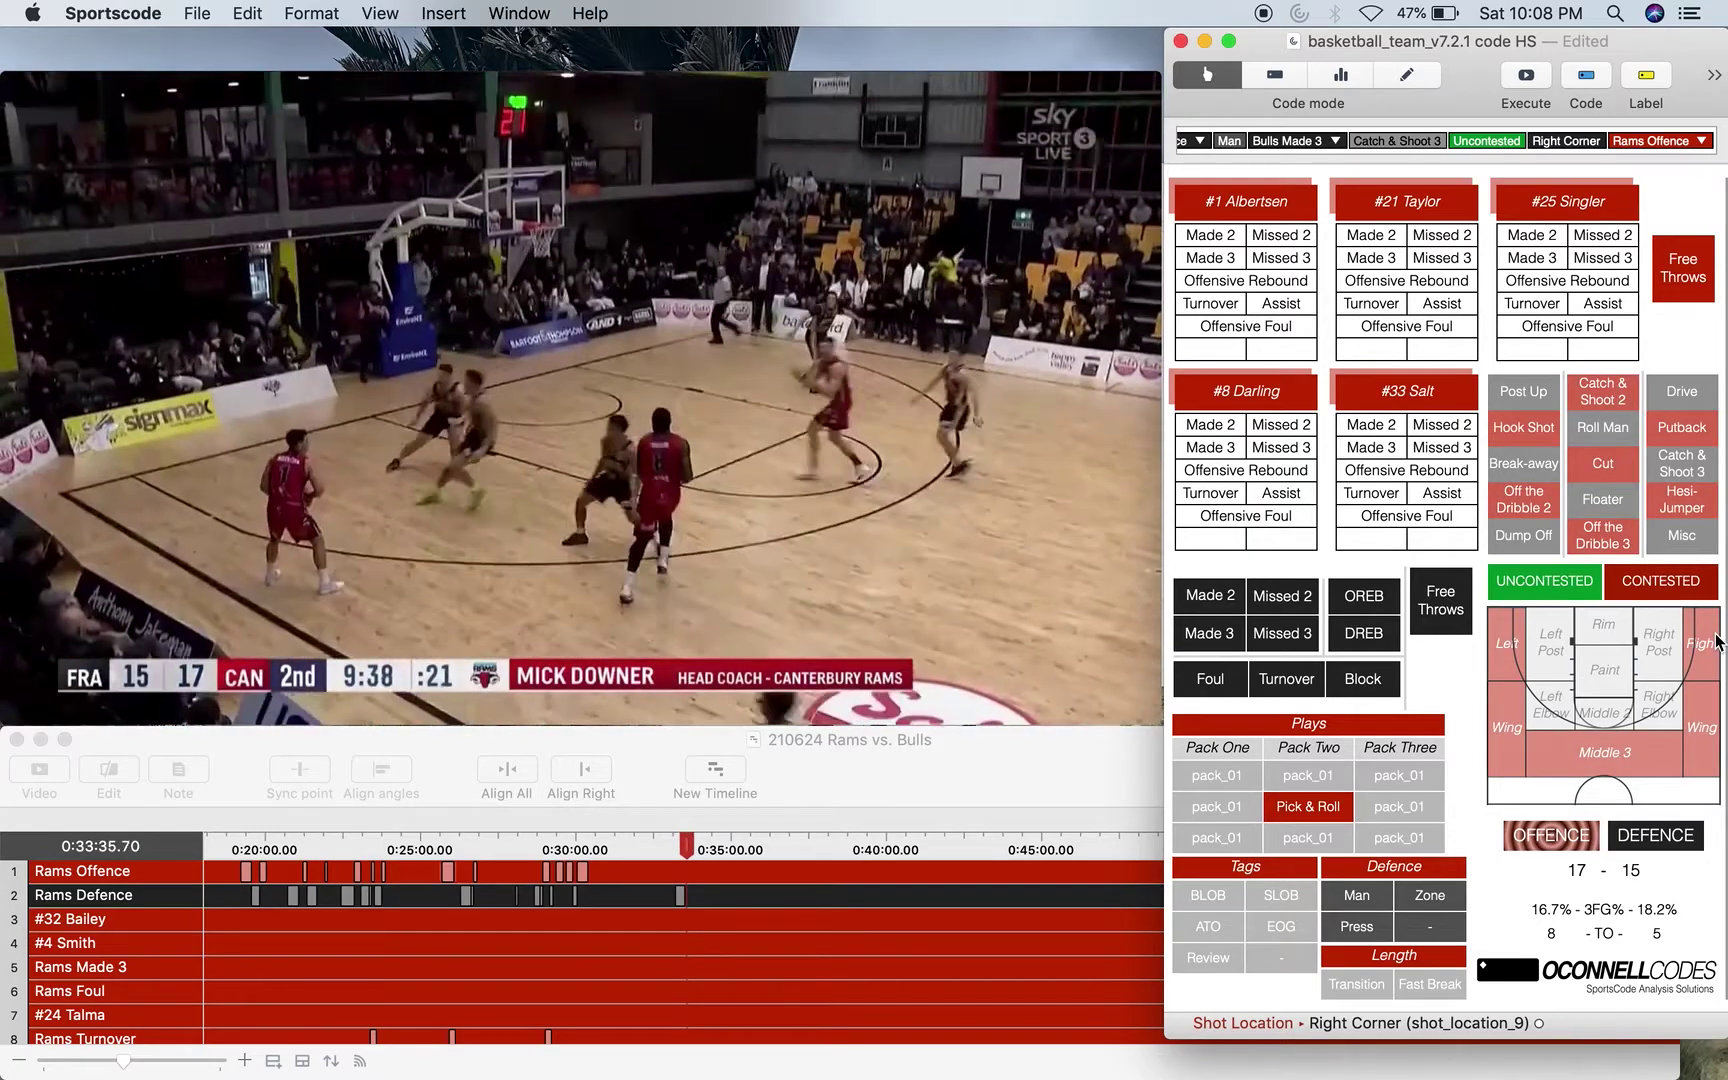
pyautogui.press('m')
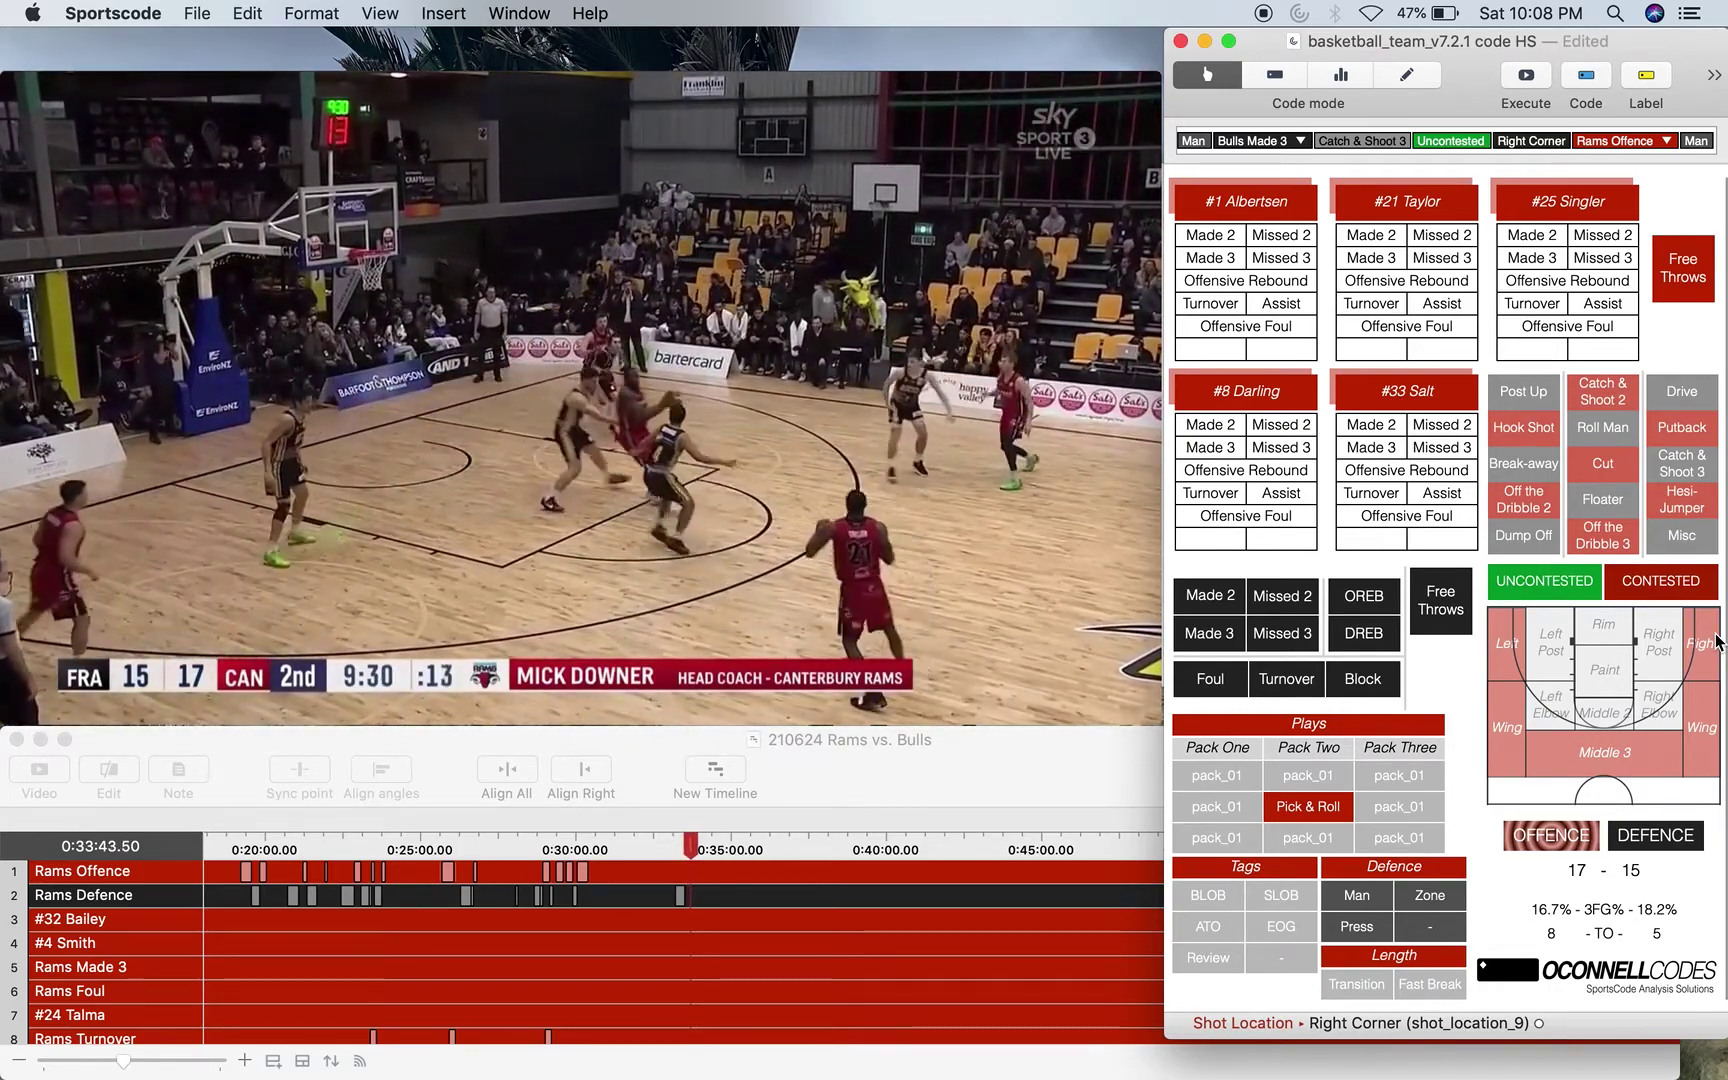
pyautogui.press('z')
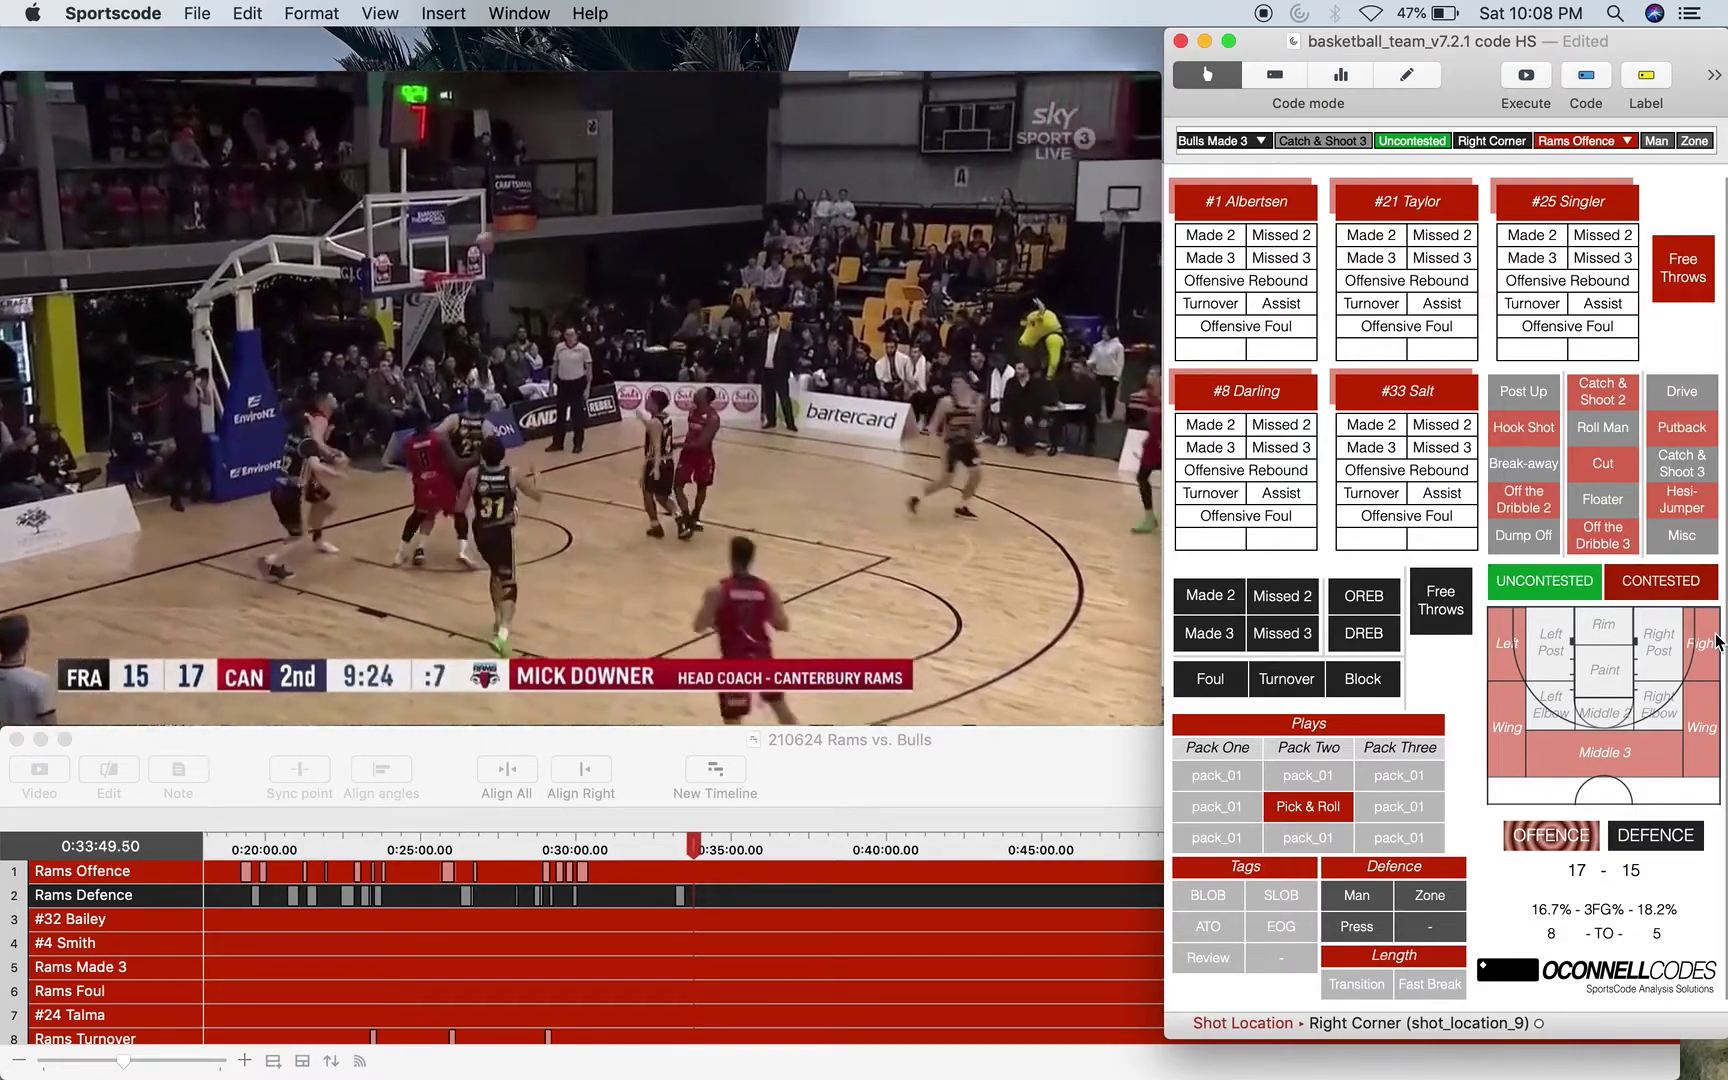
# Record #21's contested Floater from the Paint as a Made 2 and start a Rams Defence possession.
pyautogui.click(1387, 233)
pyautogui.click(1605, 499)
pyautogui.click(1622, 585)
pyautogui.click(1608, 668)
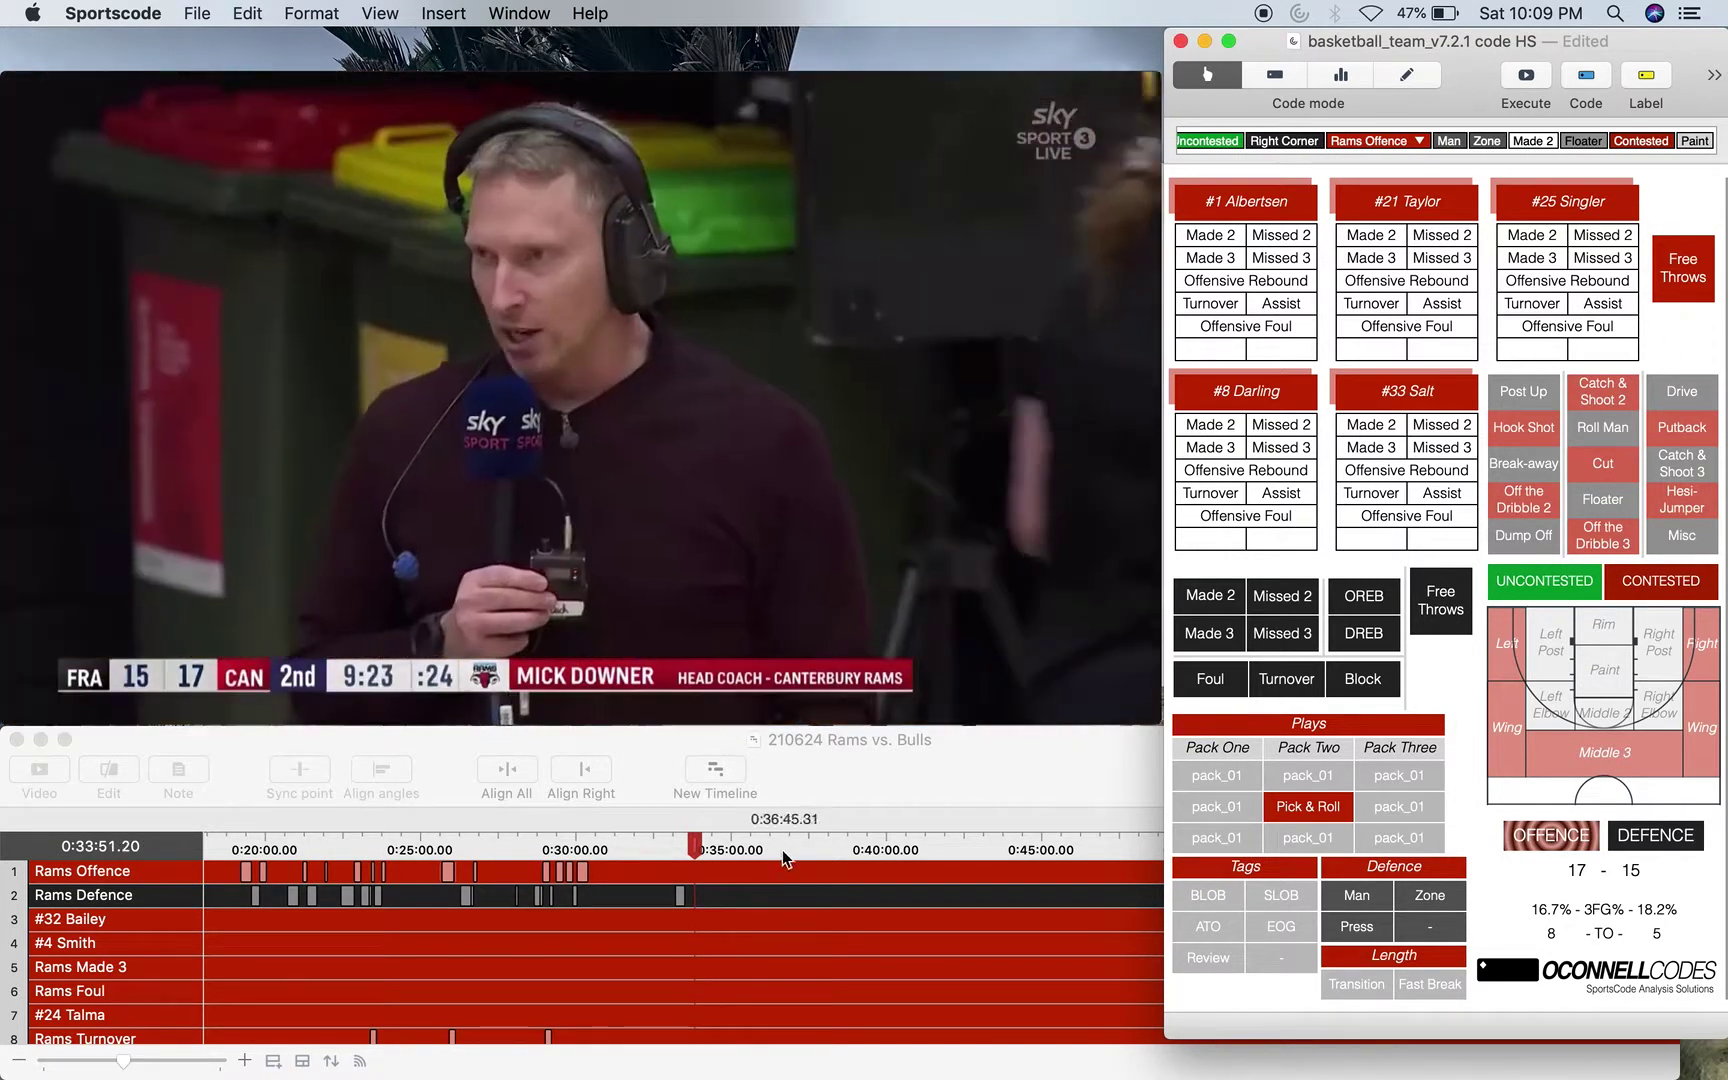
pyautogui.click(1655, 835)
# Remove the Zone defence label from the latest Rams Offence instance in the timeline.
pyautogui.rightClick(689, 878)
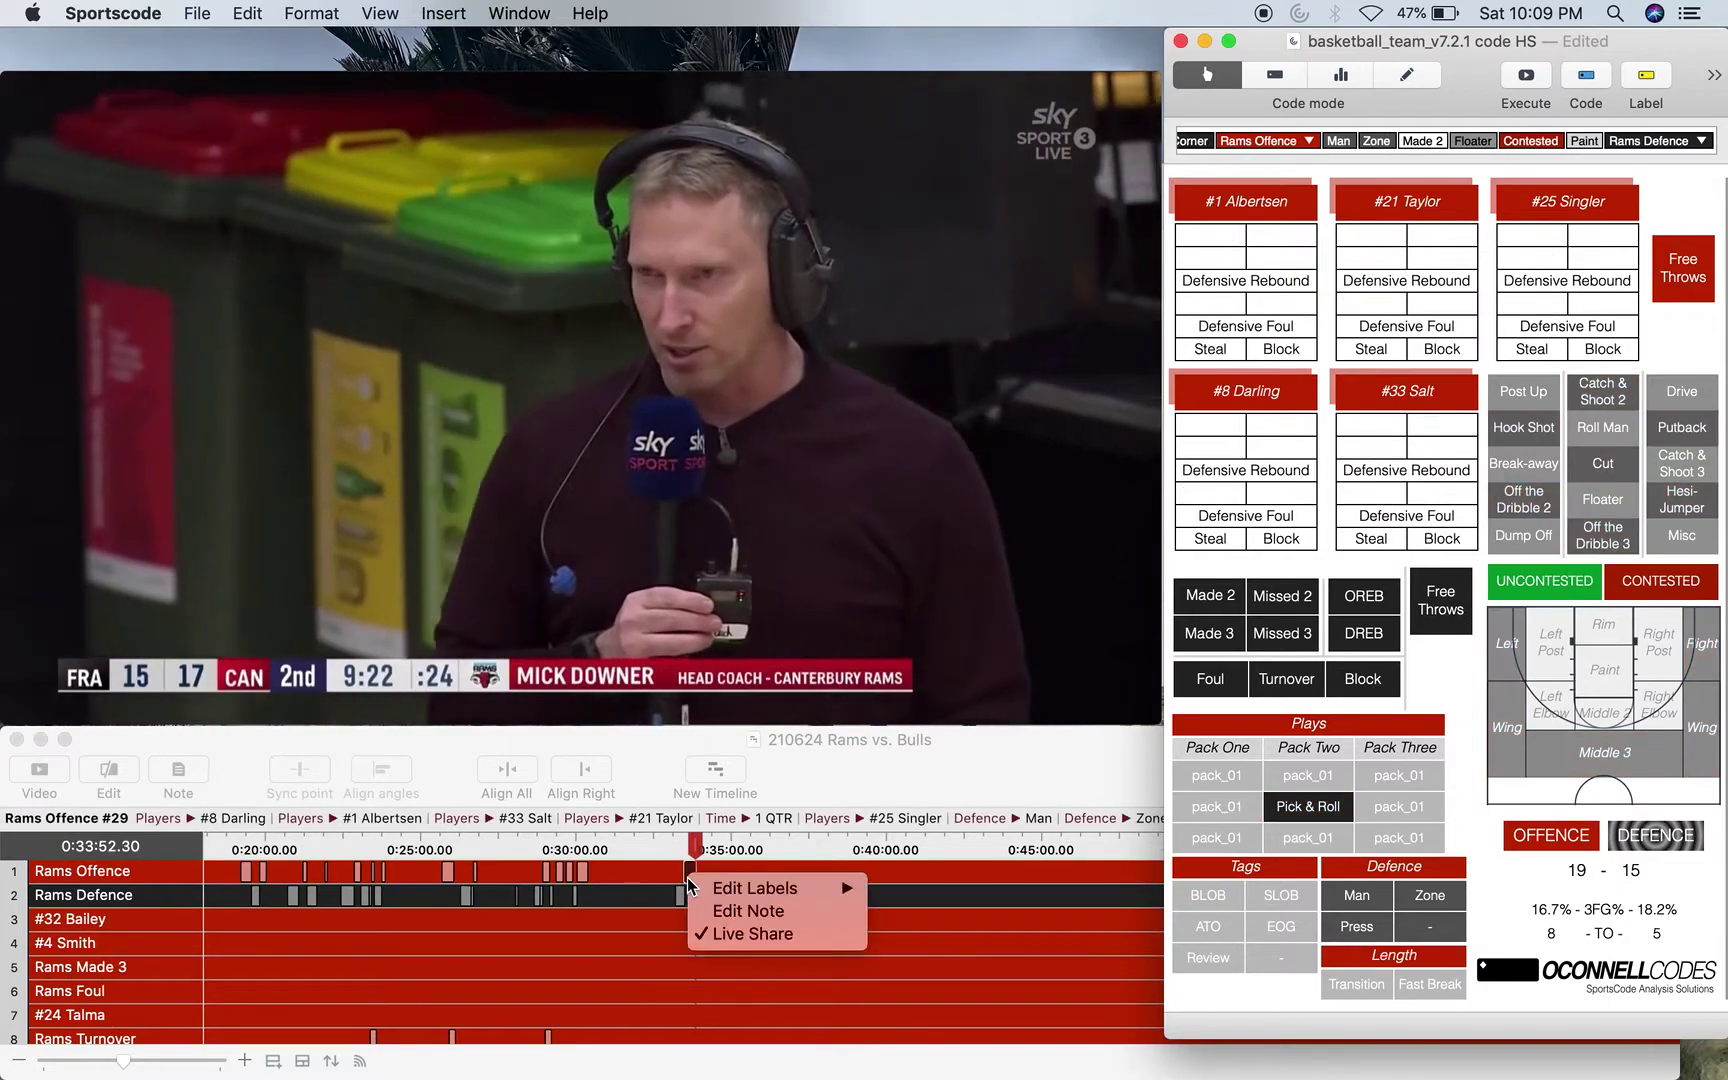
pyautogui.moveTo(760, 888)
pyautogui.moveTo(930, 714)
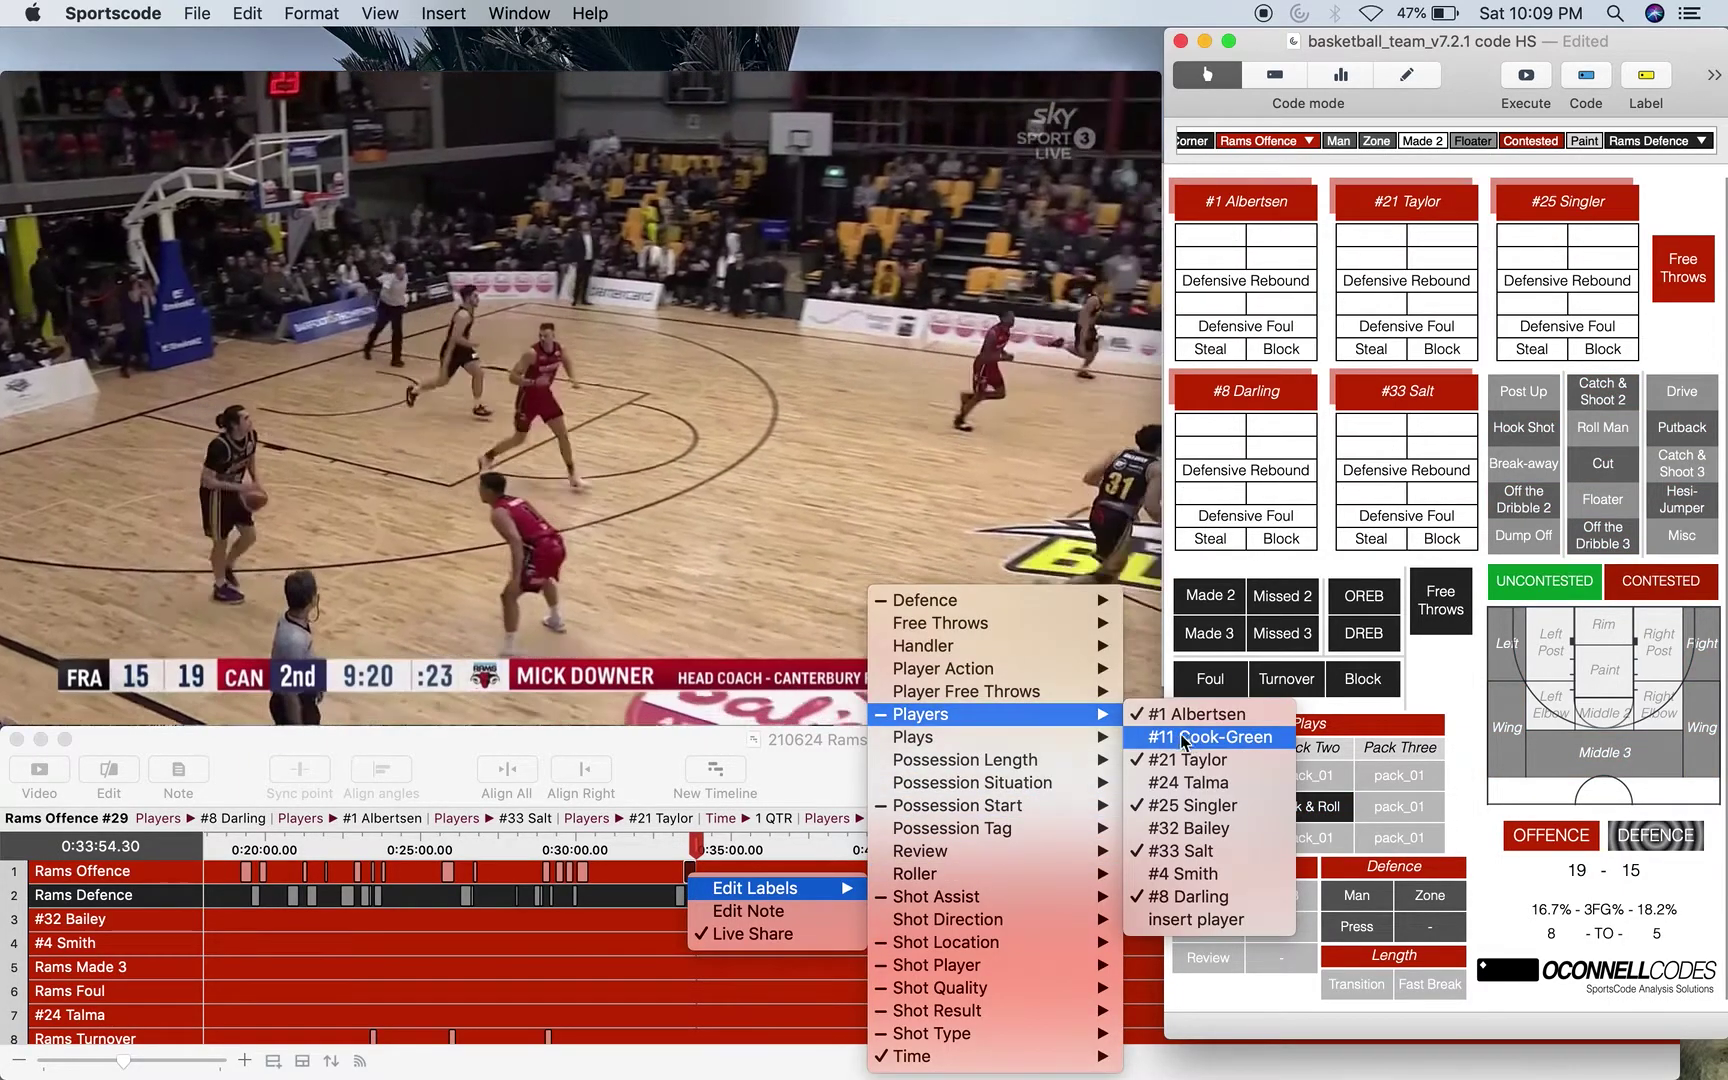
pyautogui.moveTo(986, 603)
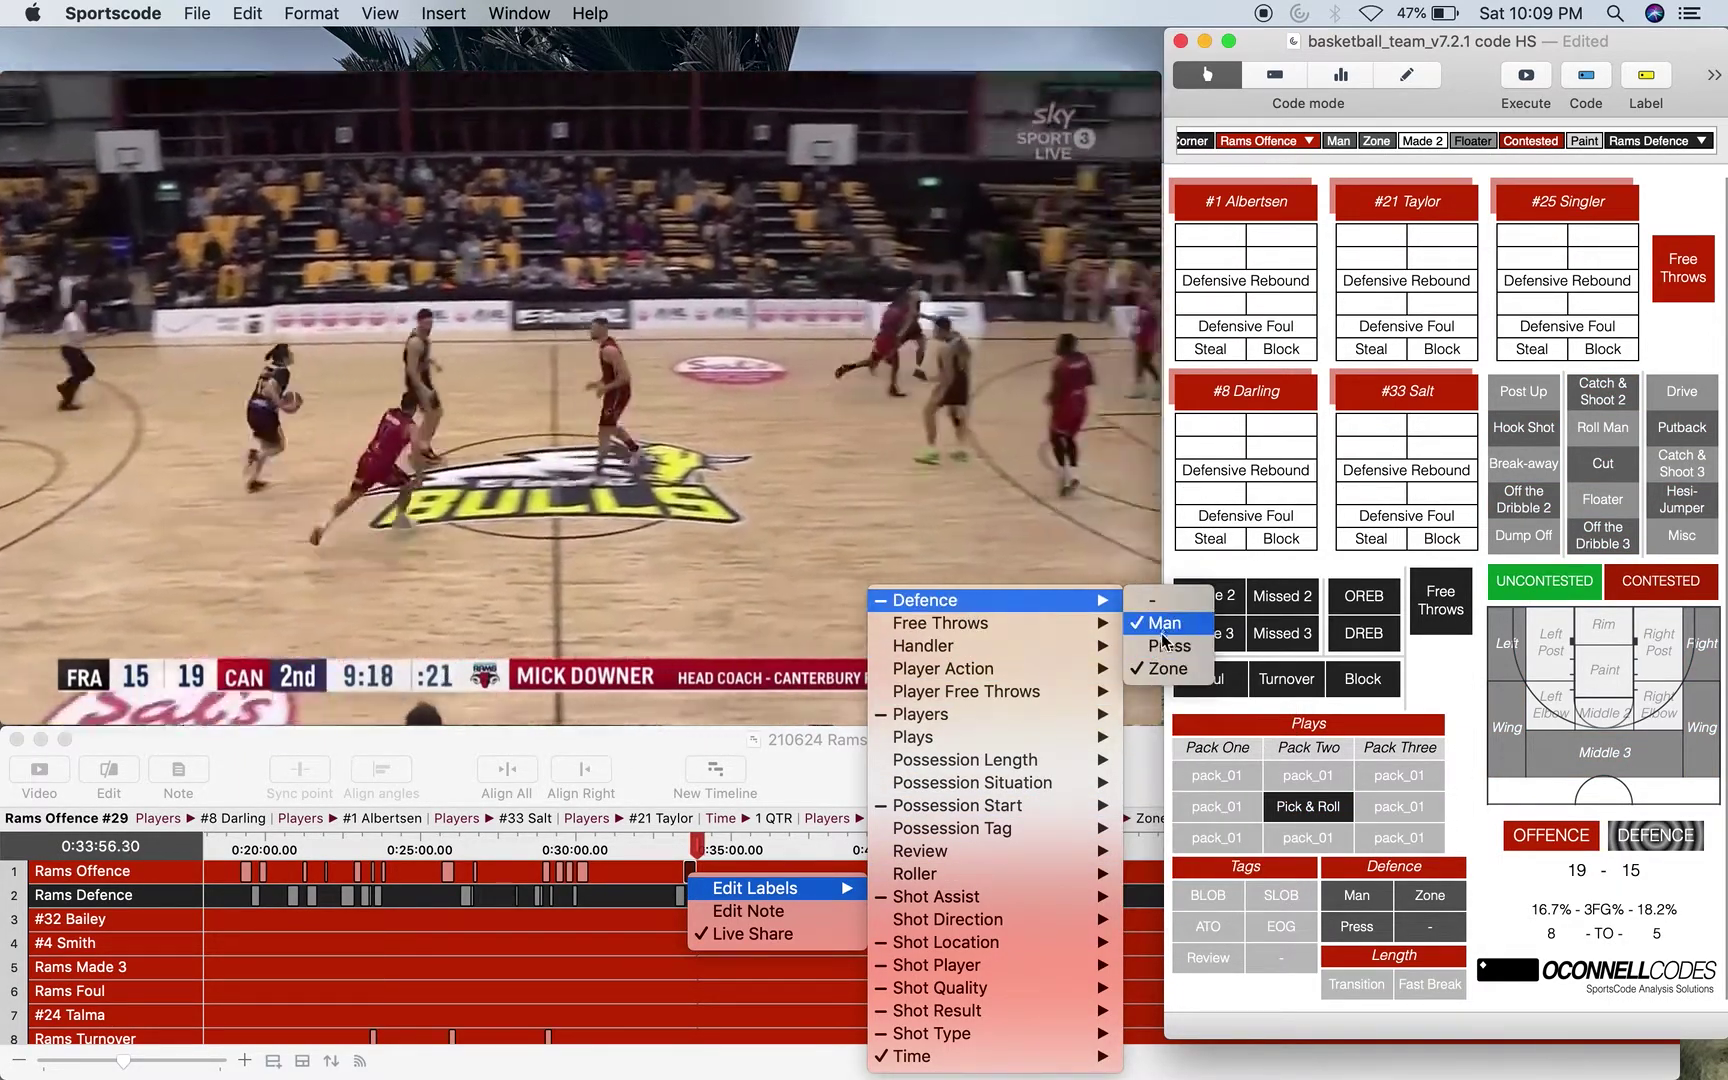
pyautogui.click(1165, 668)
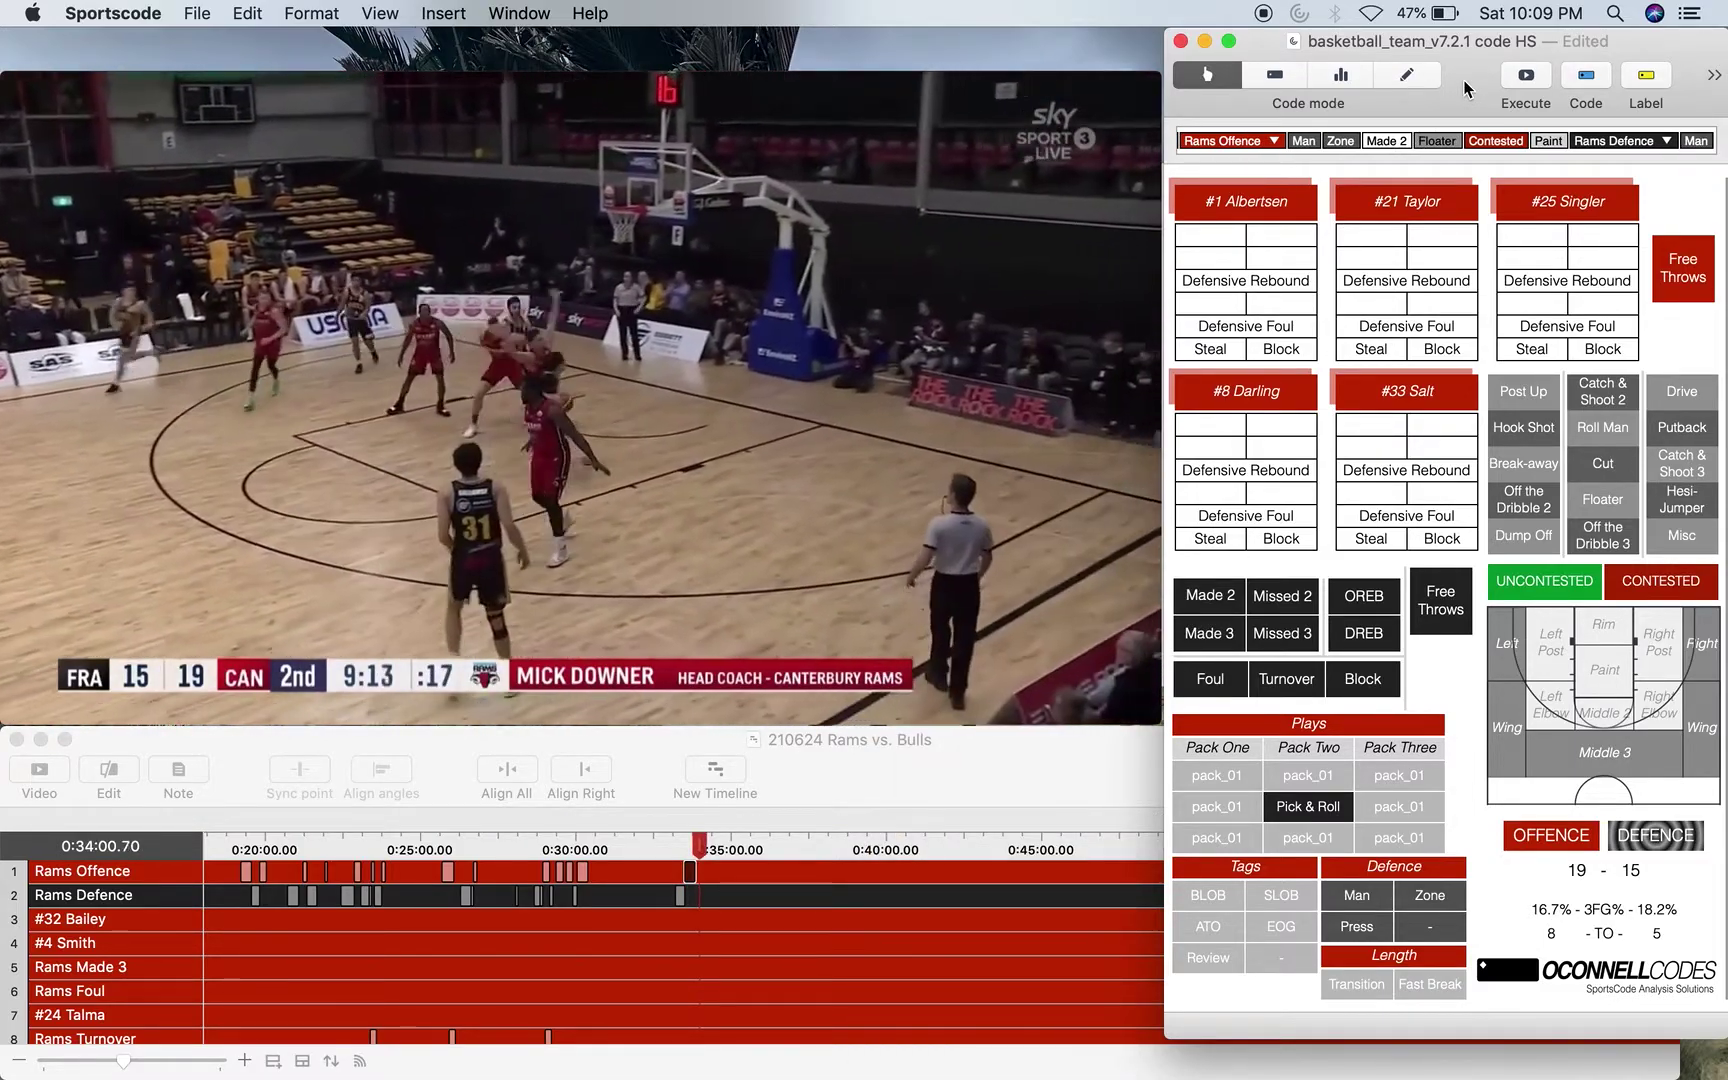
# Label the Rams Defence possession pack_01 and Pick & Roll and record a Bulls Made 2 on a Drive going right at the Rim.
pyautogui.click(1306, 836)
pyautogui.click(1298, 808)
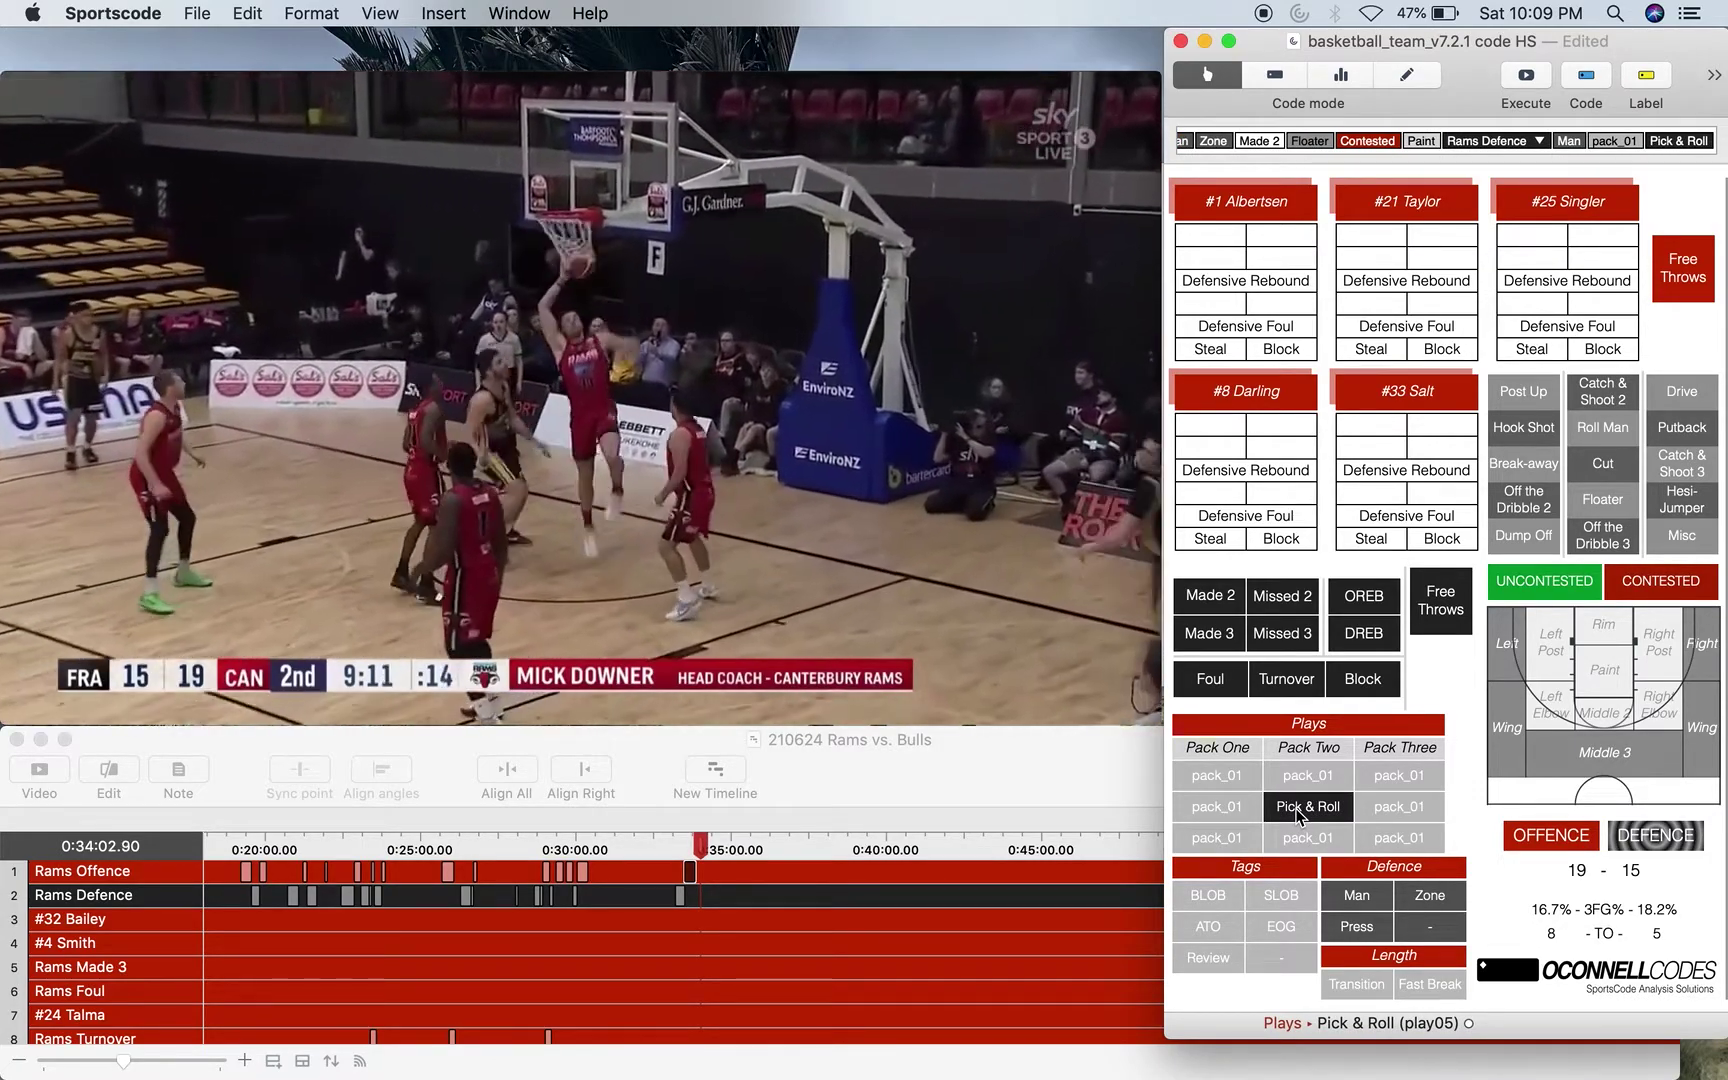
pyautogui.click(1222, 598)
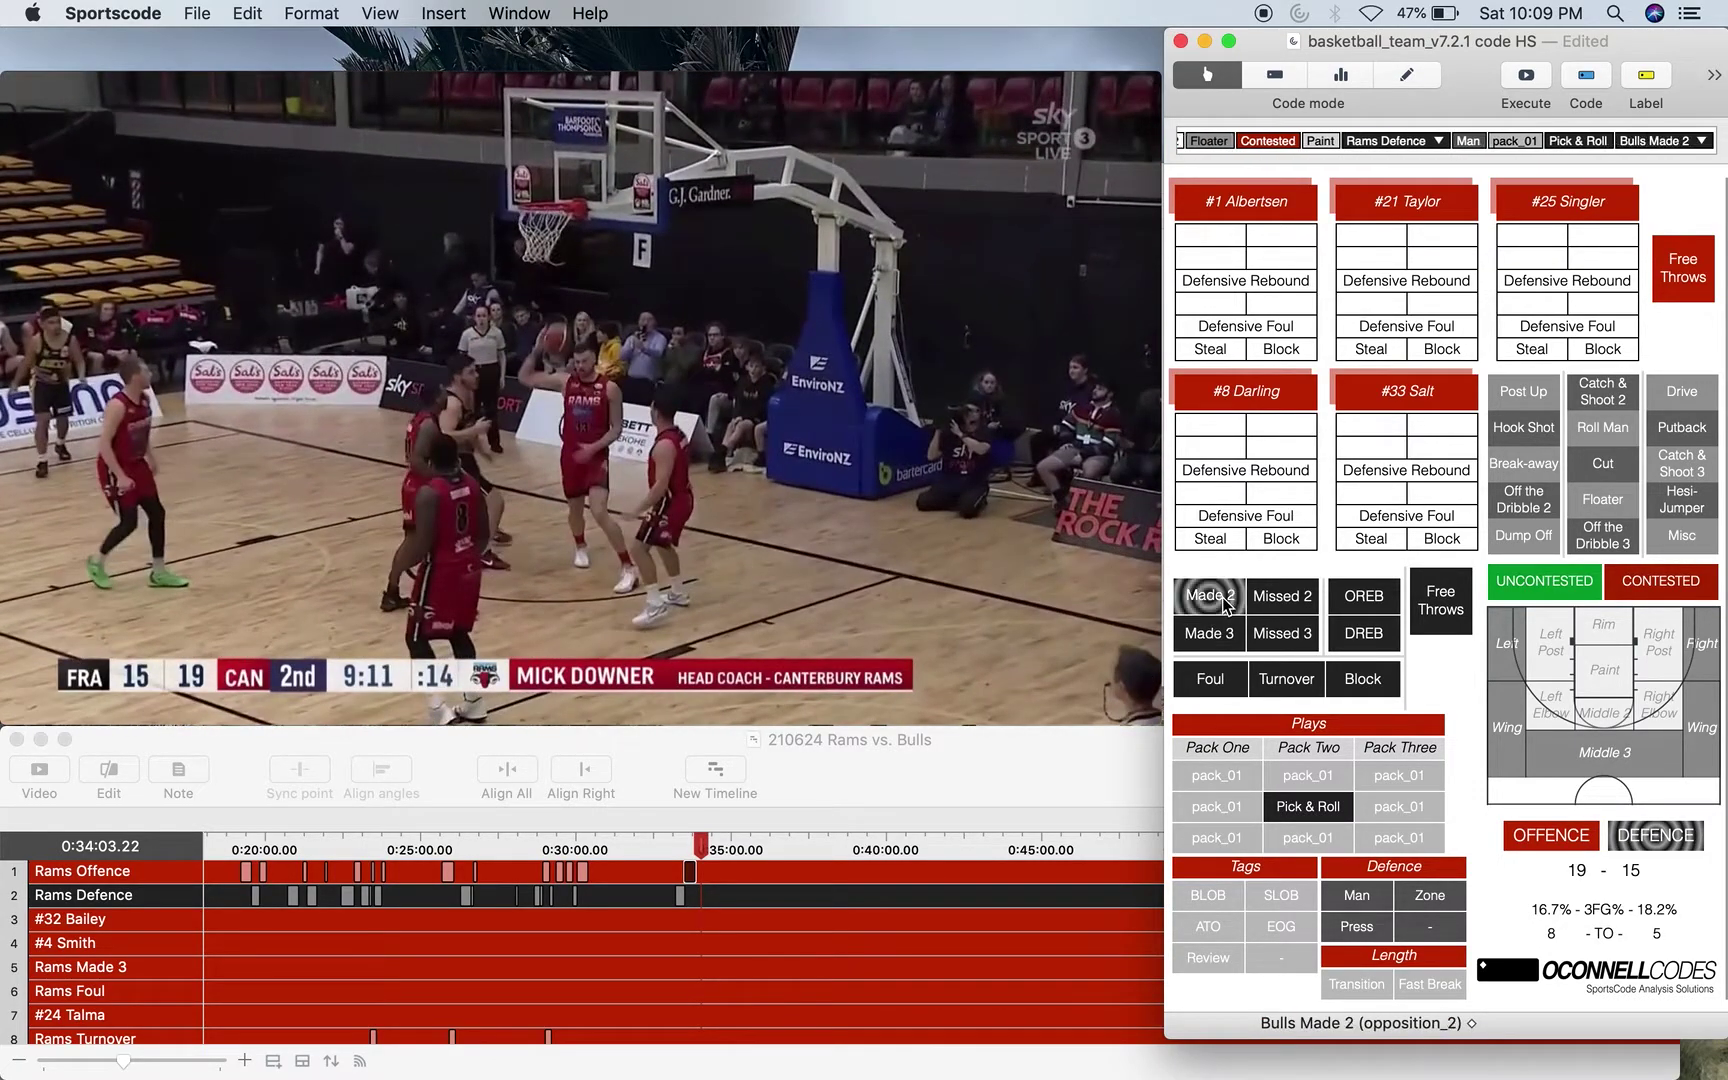
pyautogui.click(1684, 386)
pyautogui.click(1645, 582)
pyautogui.click(1609, 626)
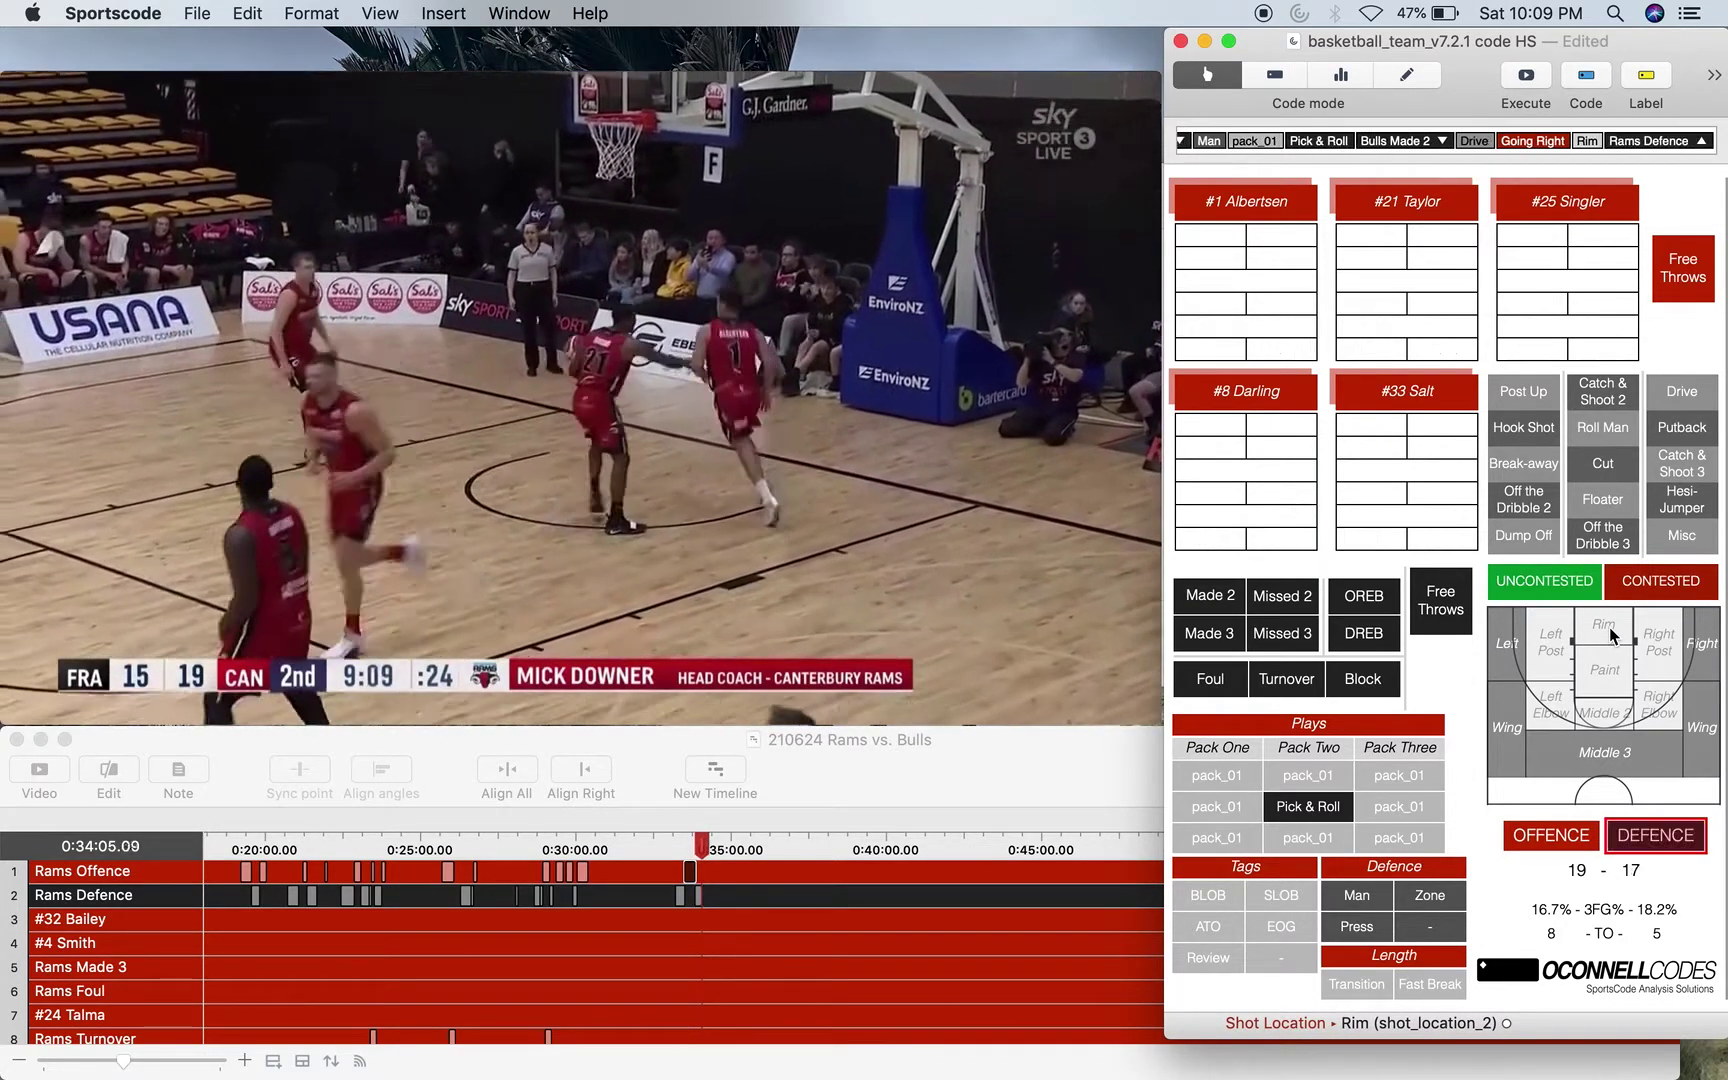
# Start a Rams Offence possession labelled Zone and record #33's uncontested Made 2 on a Cut at the Rim, assisted by #8.
pyautogui.press('o')
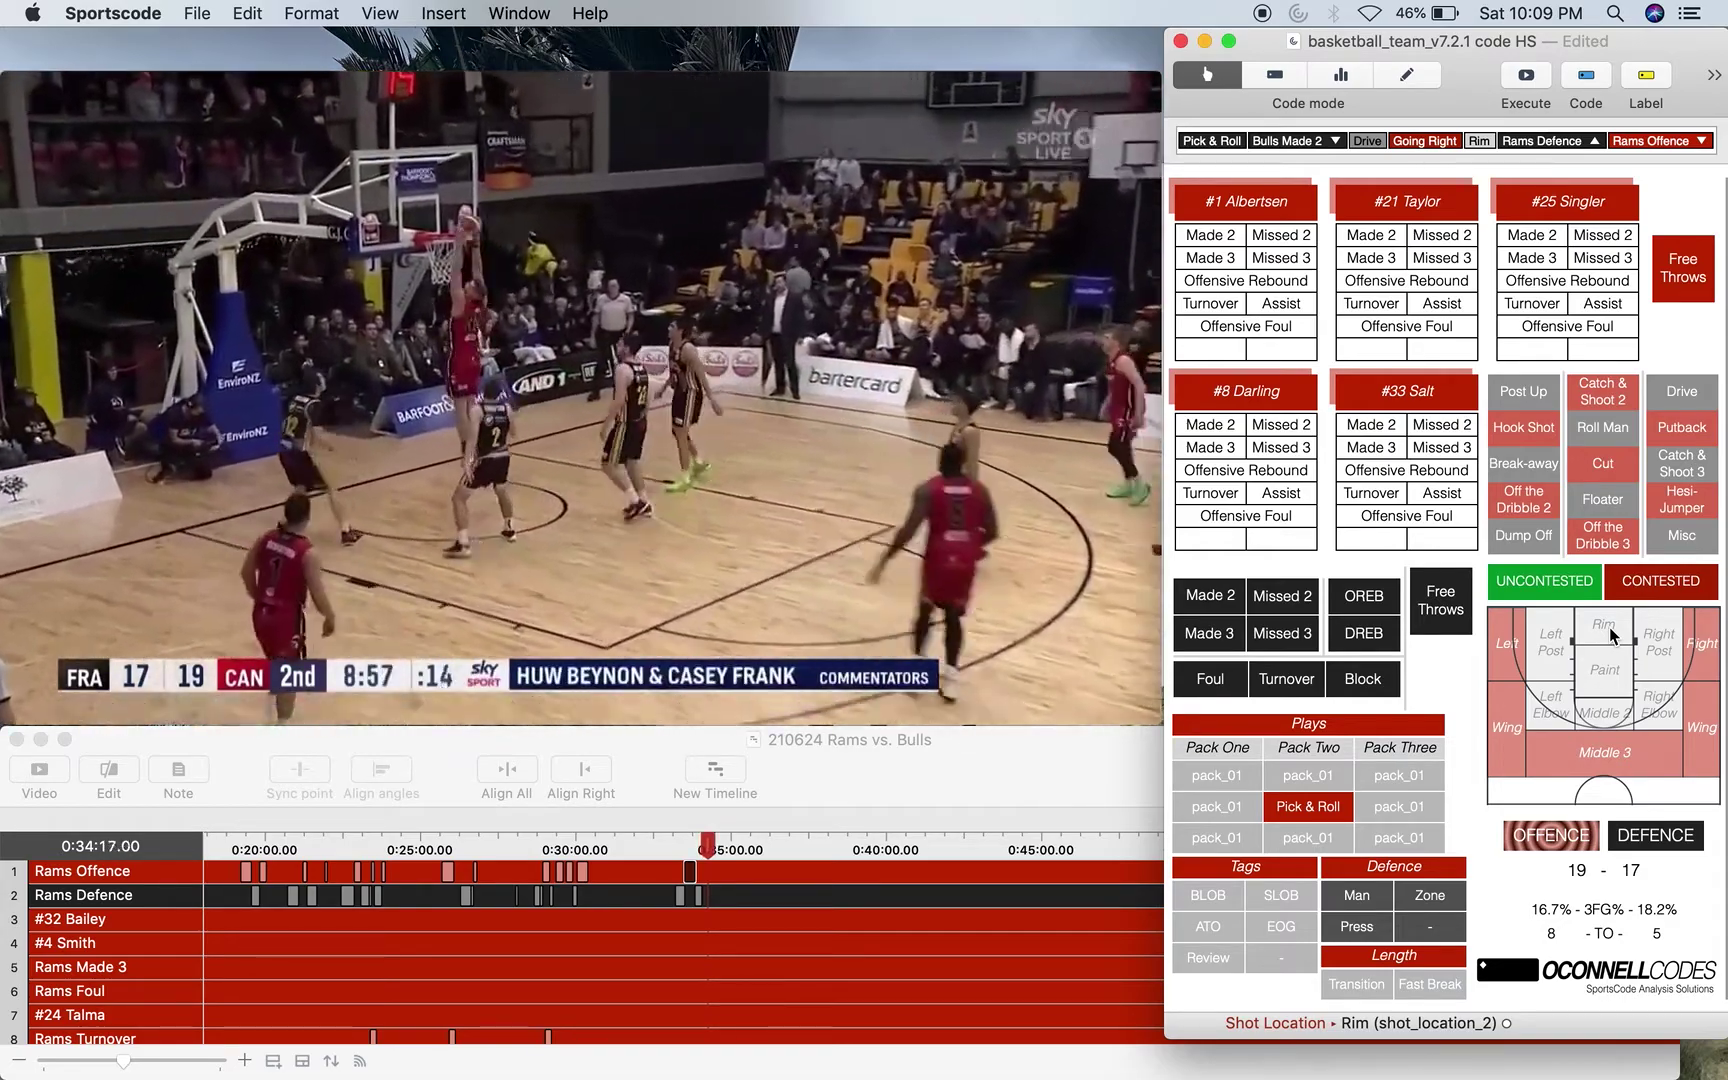
pyautogui.press('z')
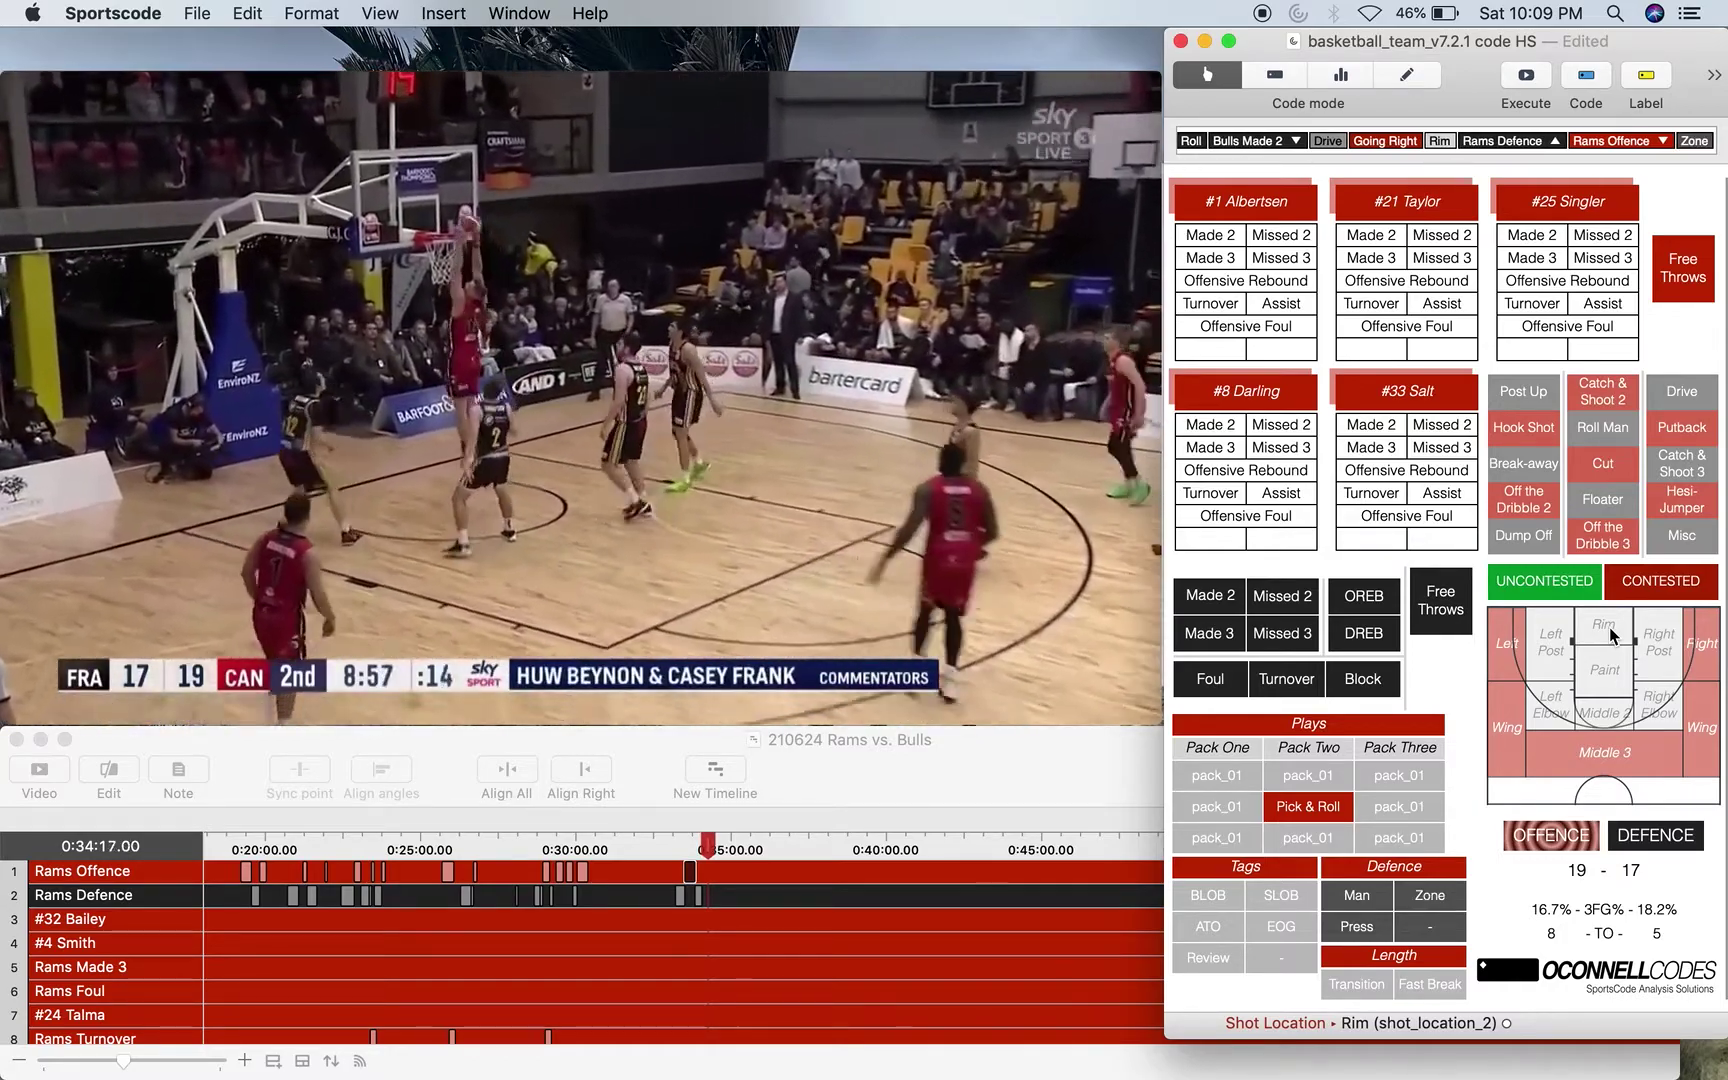
pyautogui.click(1263, 503)
pyautogui.click(1371, 424)
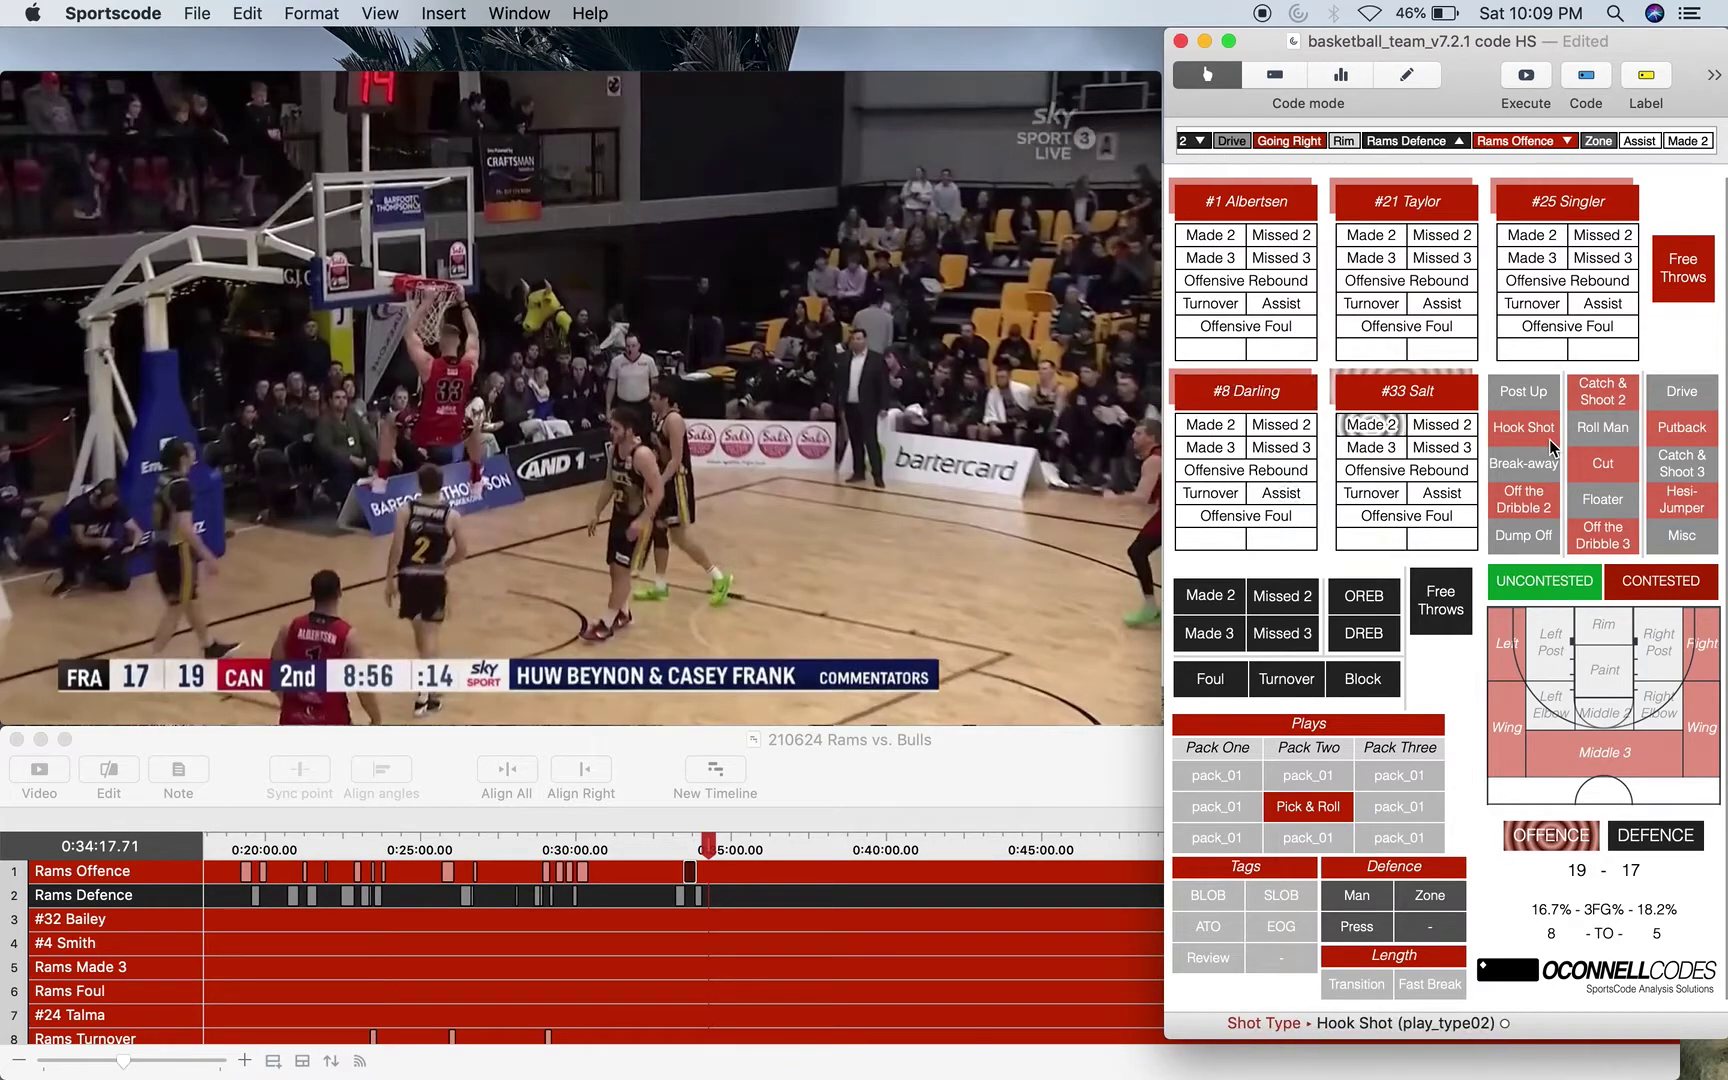
pyautogui.click(1603, 470)
pyautogui.click(1548, 581)
pyautogui.click(1598, 628)
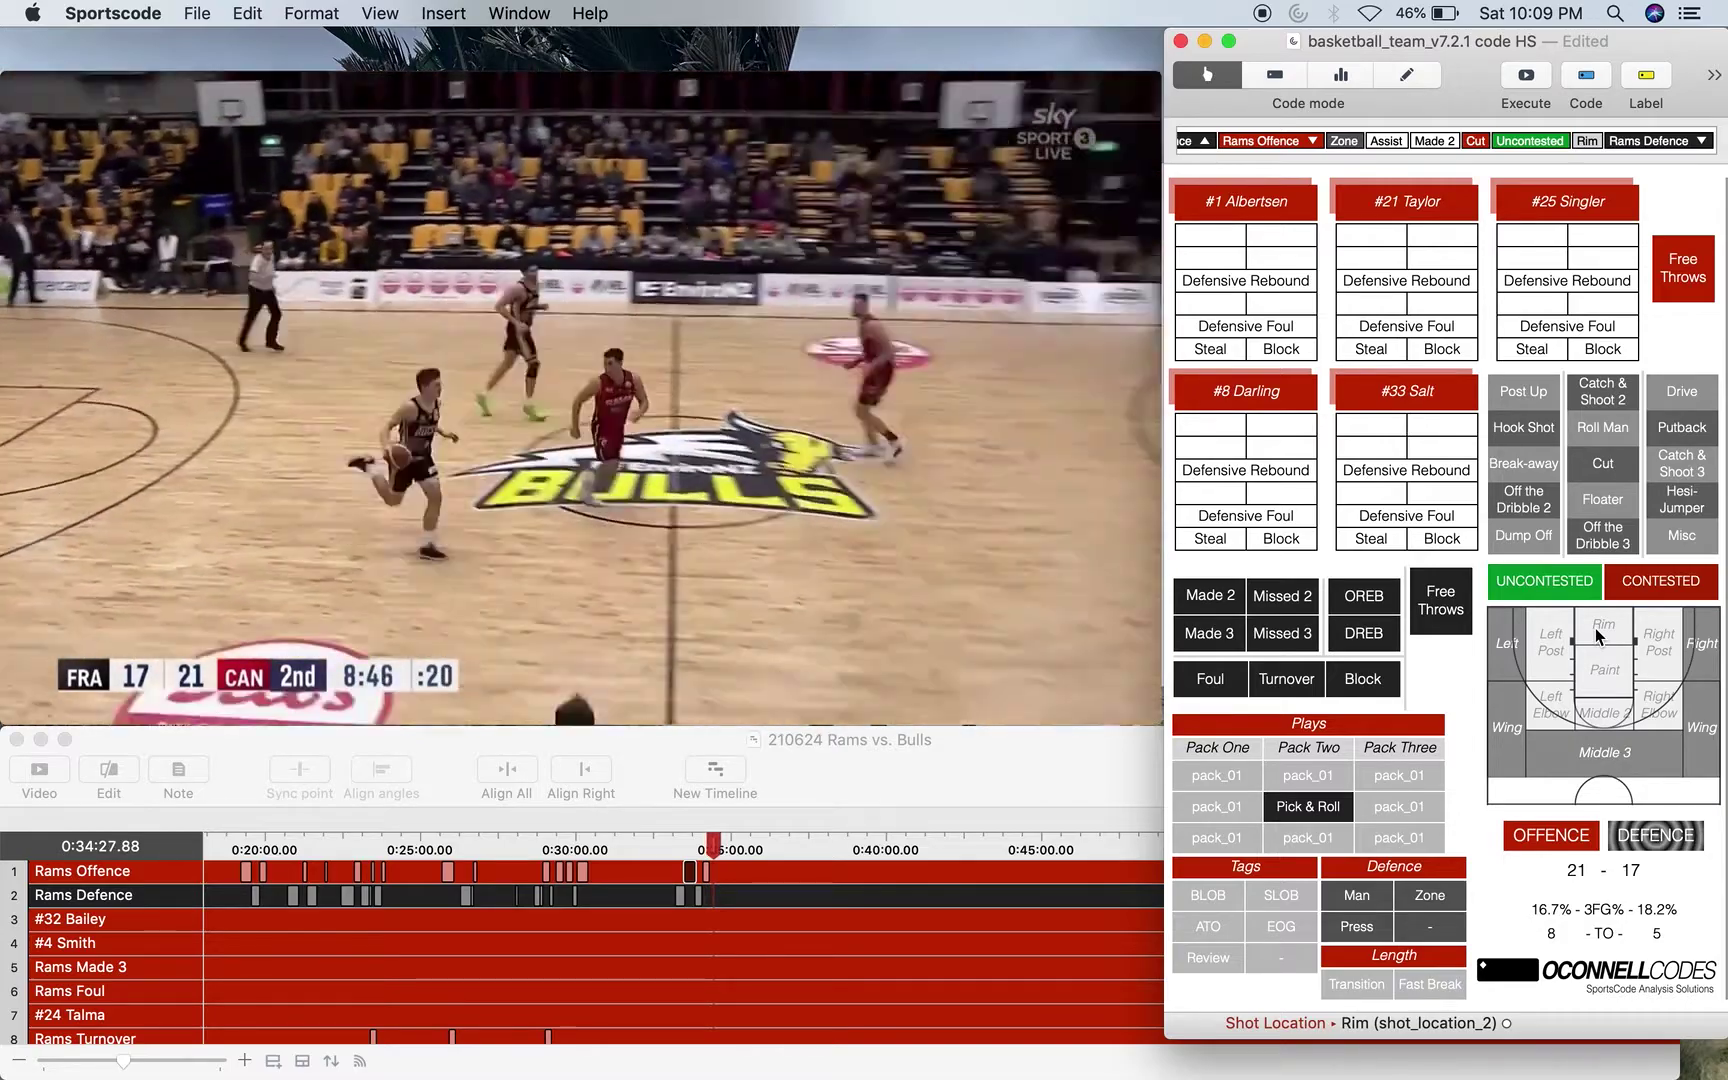
# Label the Rams Defence possession Man and record a contested Off the Dribble 2 from Middle 2 as a Bulls Missed 2.
pyautogui.press('m')
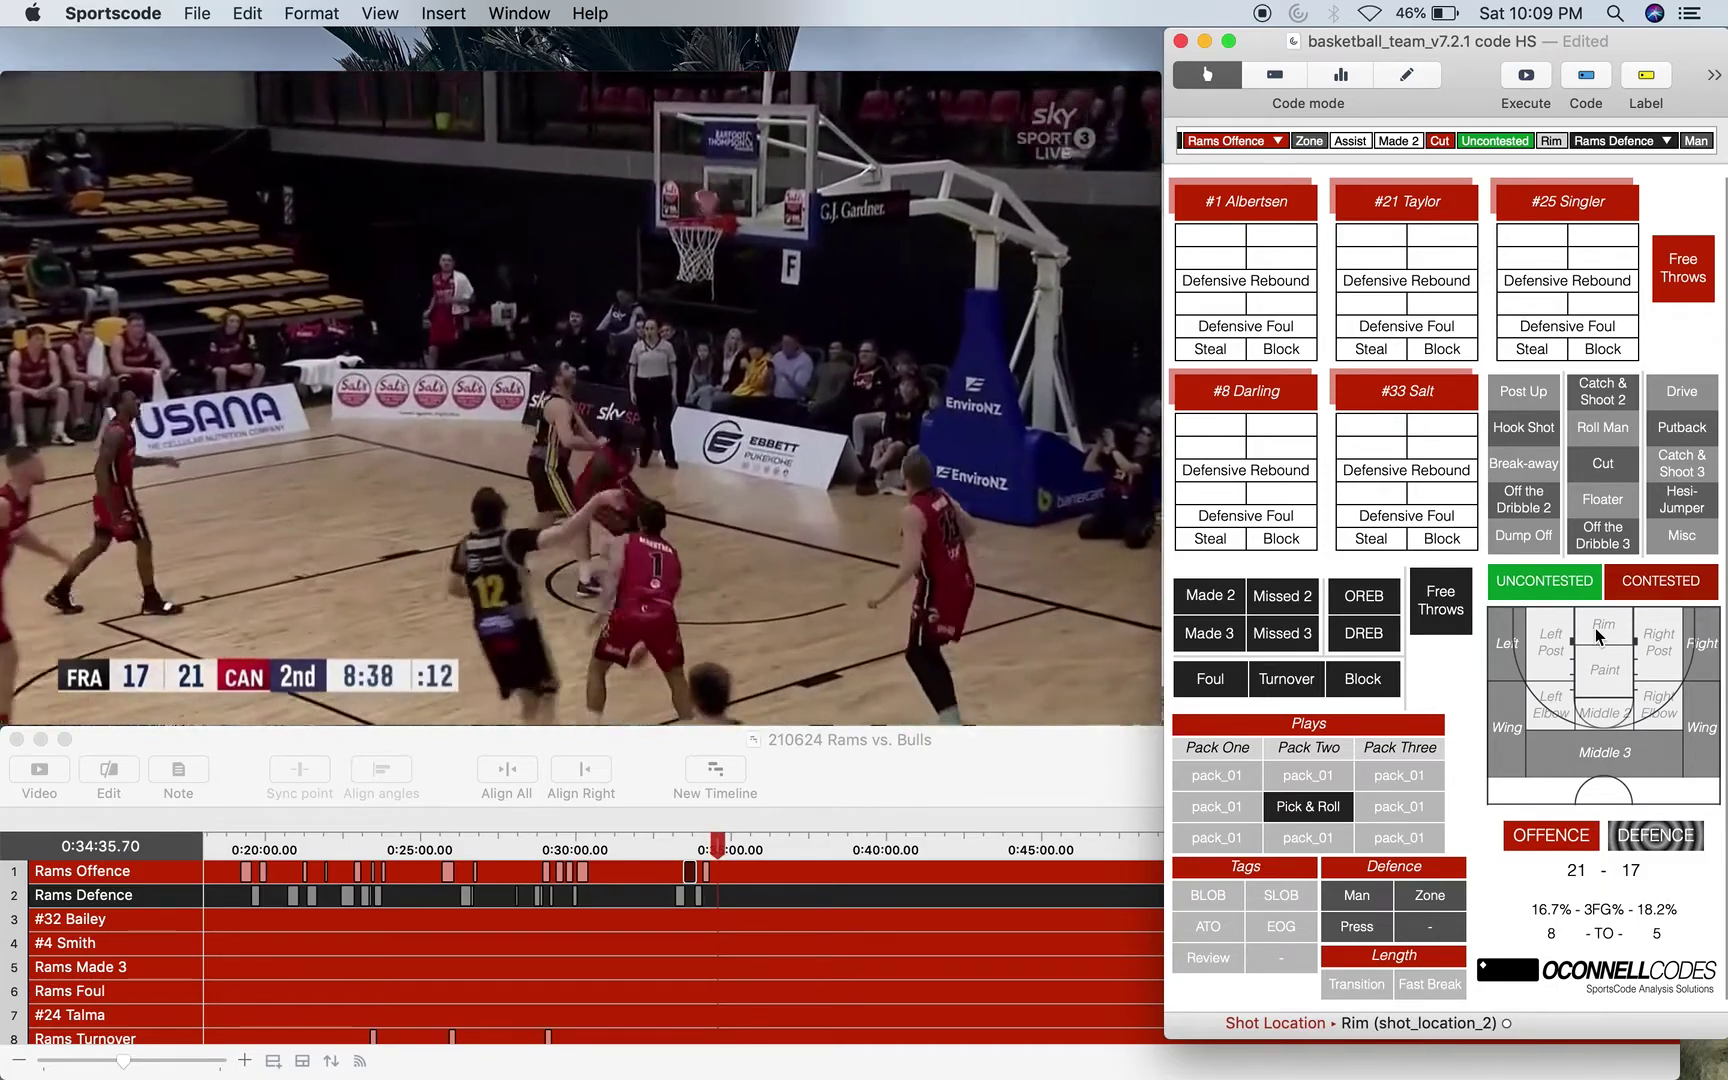
pyautogui.click(1297, 603)
pyautogui.click(1583, 550)
pyautogui.click(1670, 595)
pyautogui.click(1610, 716)
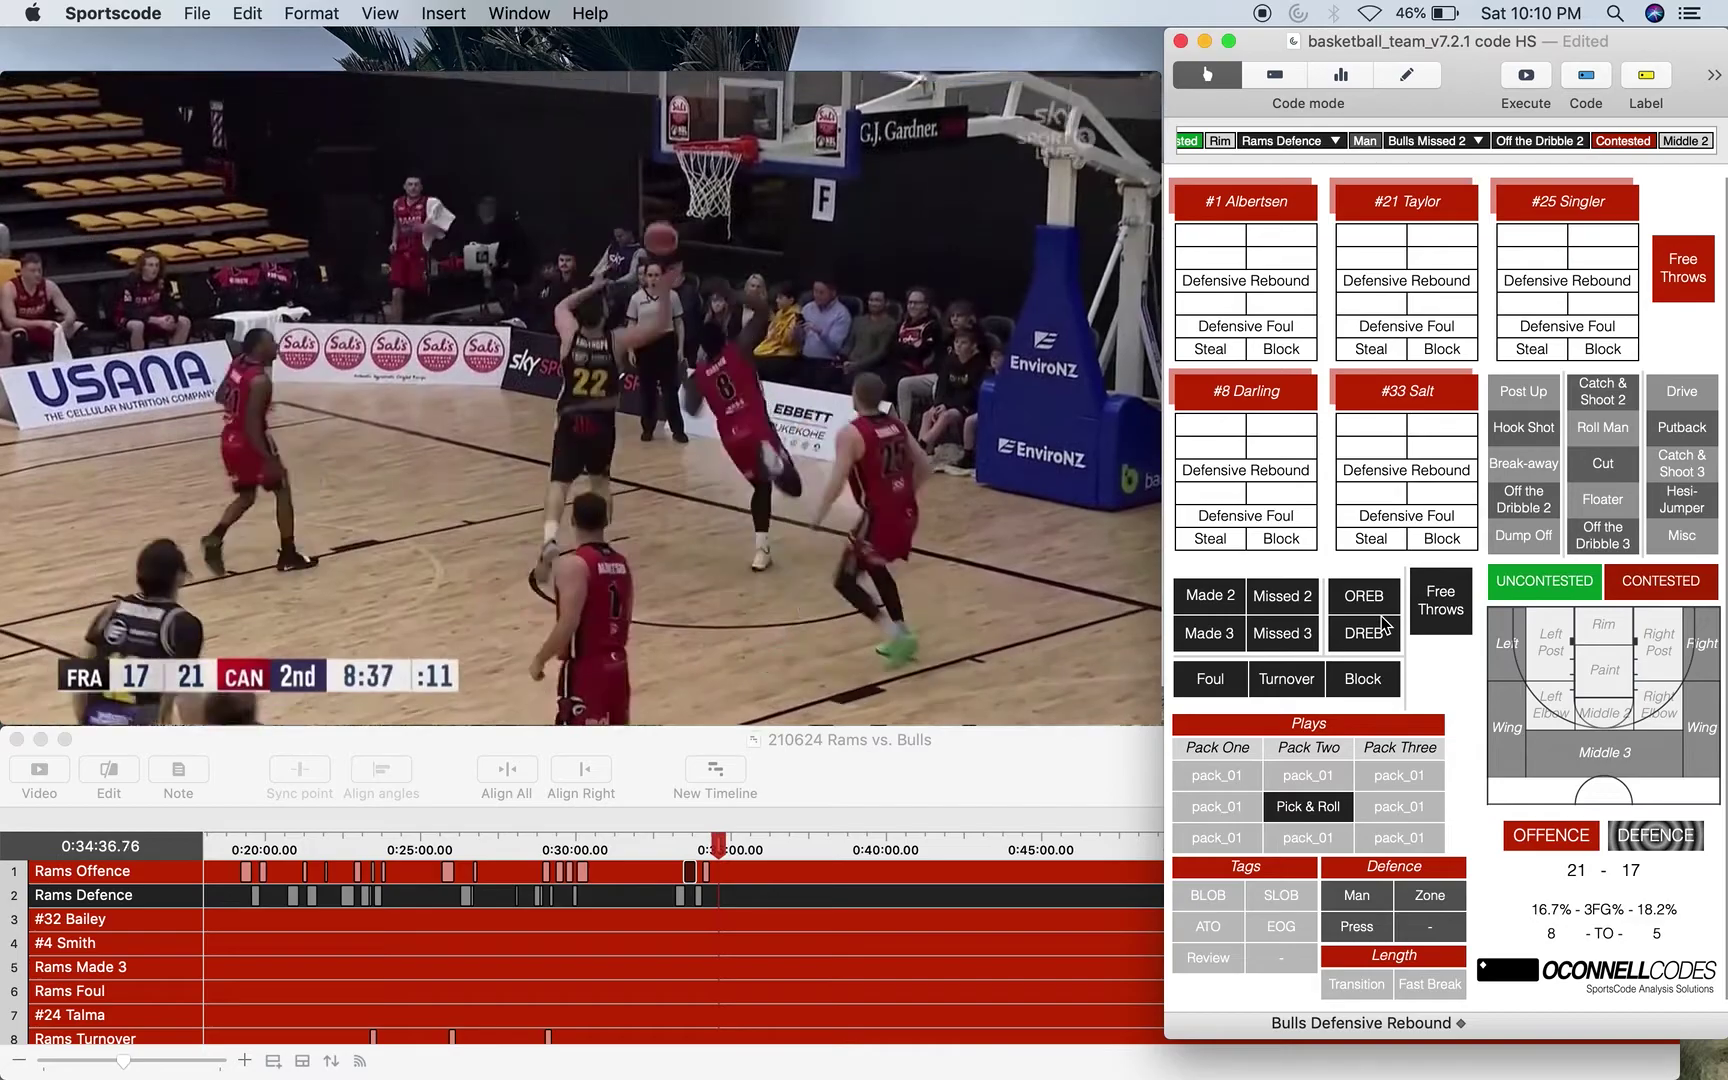
# Record a Bulls Foul and a Defensive Rebound for #8, and end the Rams Defence possession.
pyautogui.click(1212, 679)
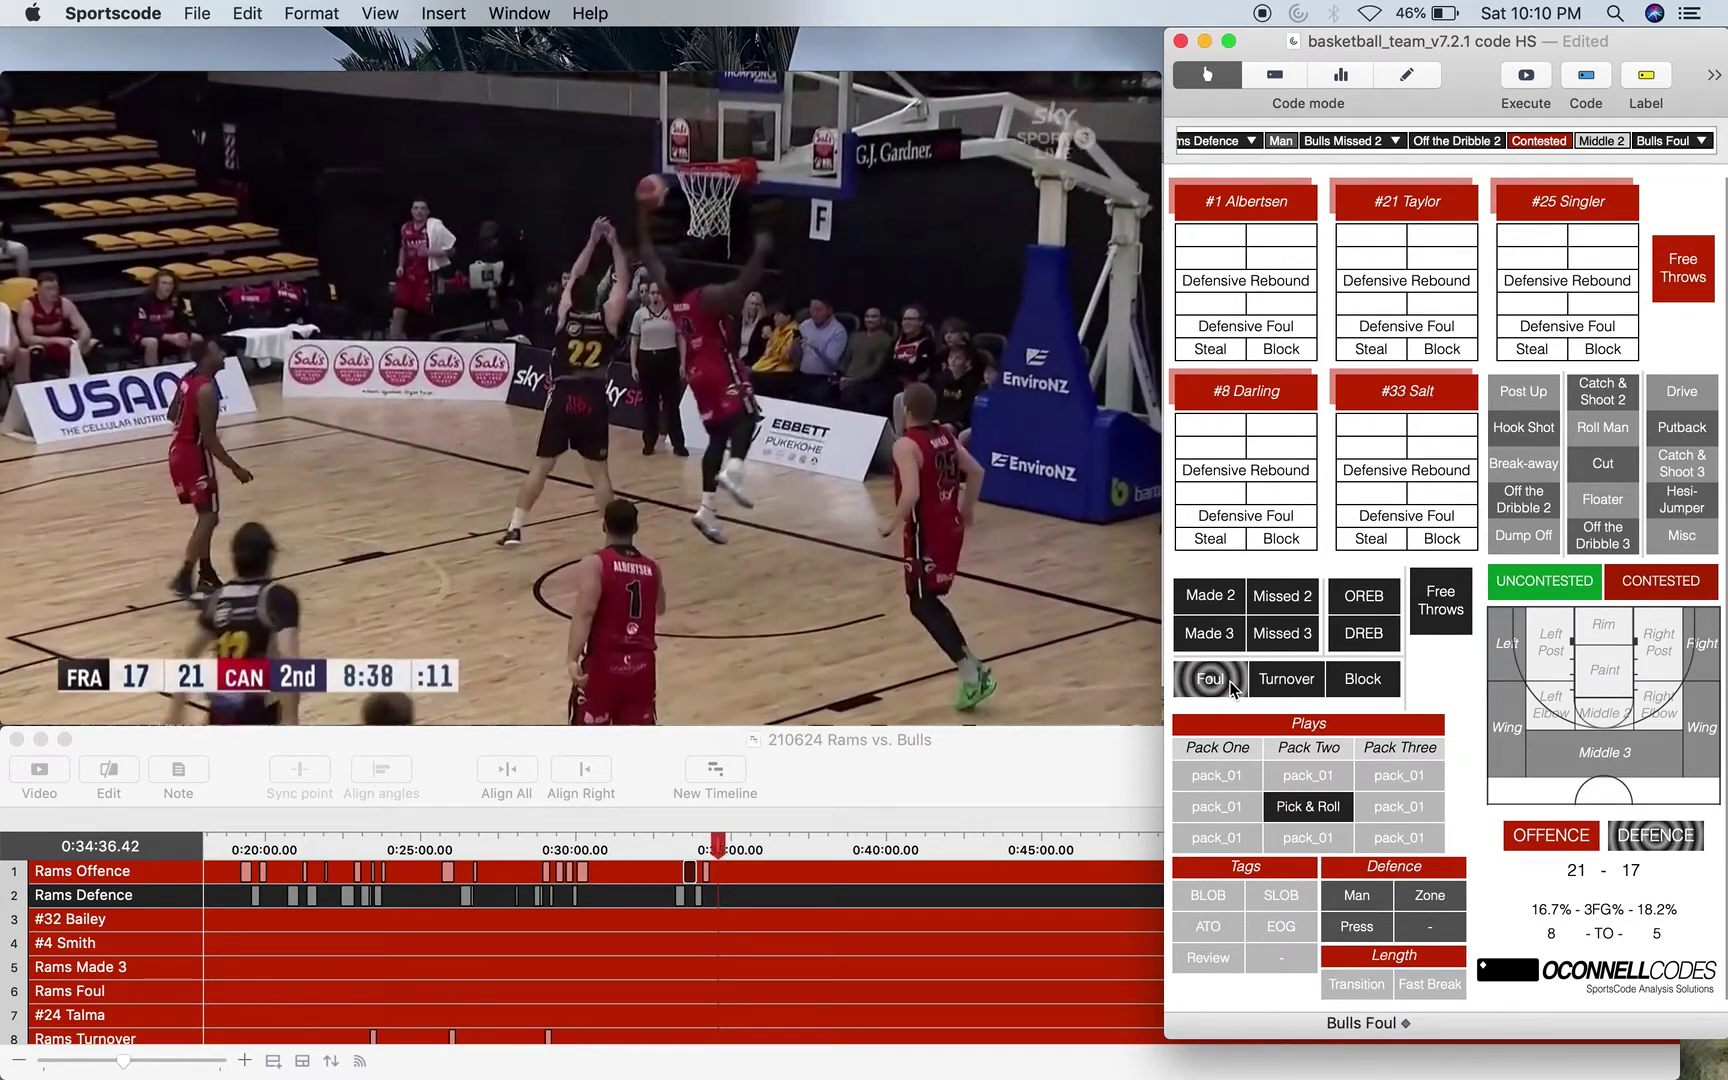
pyautogui.click(1279, 483)
pyautogui.press('d')
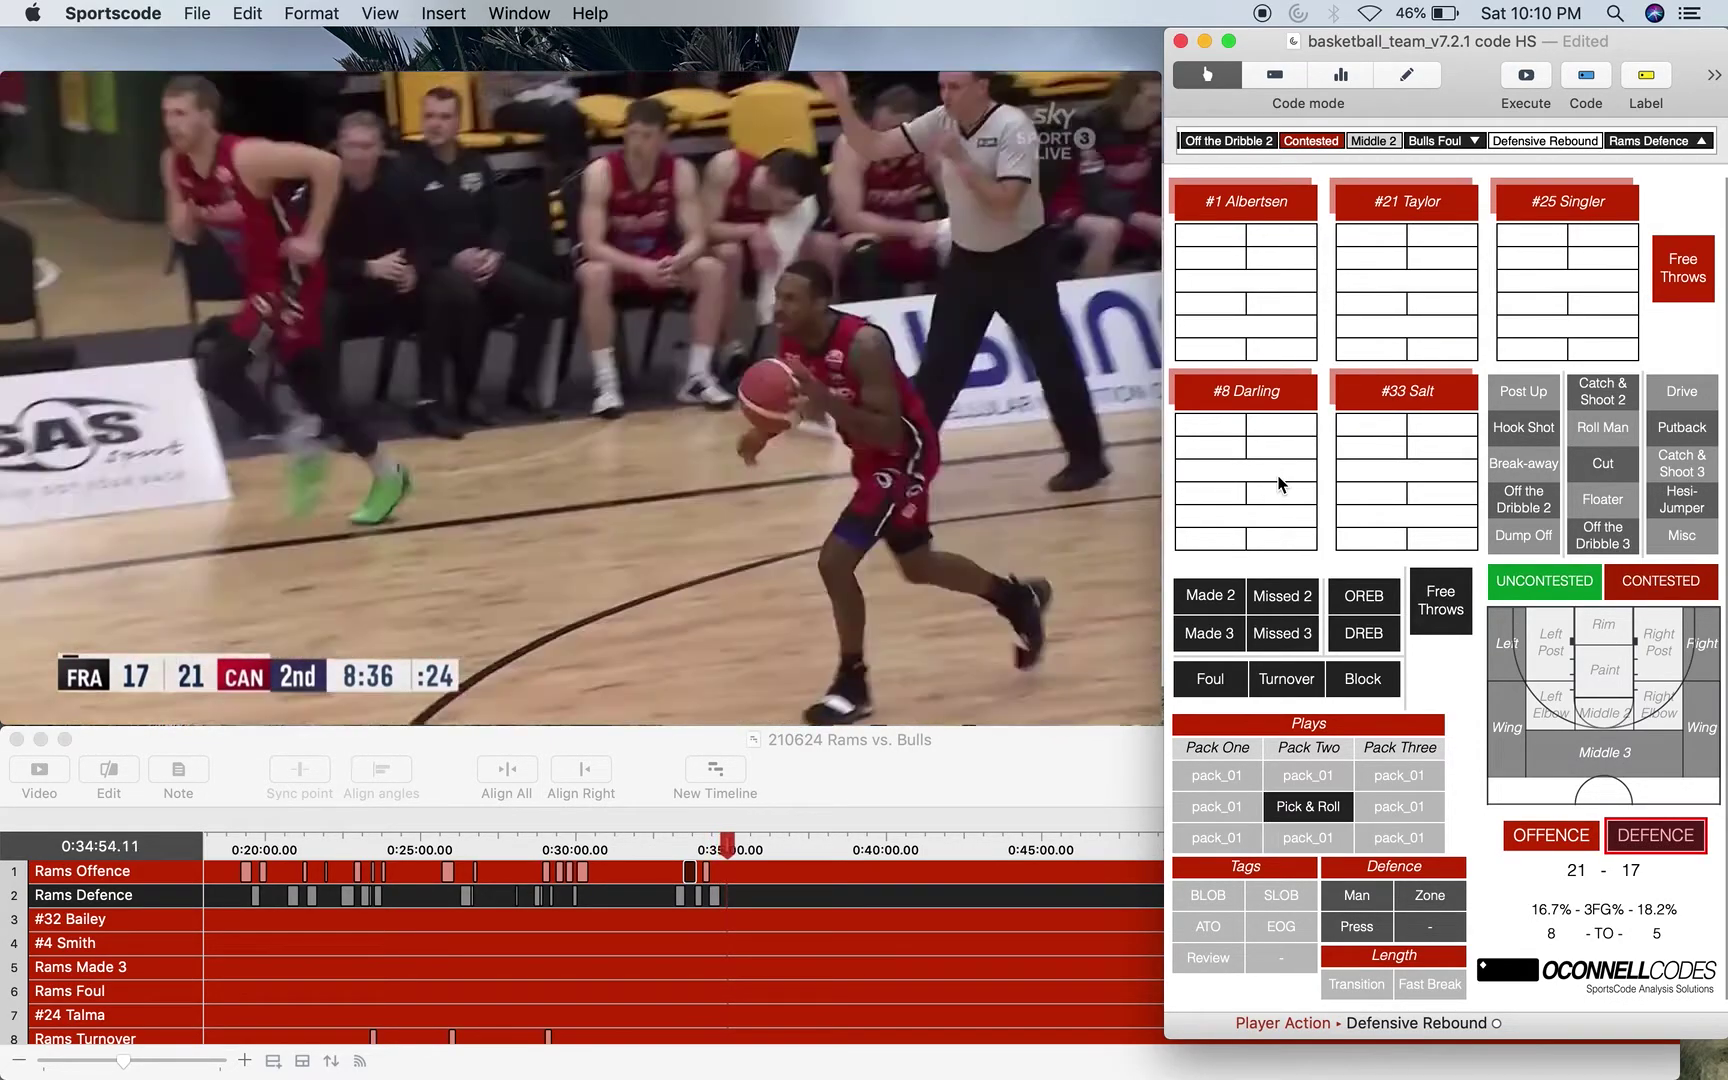
# Start a Rams Offence possession labelled Zone and record #21's Made 2 on a Drive going left at the Rim.
pyautogui.press('Left')
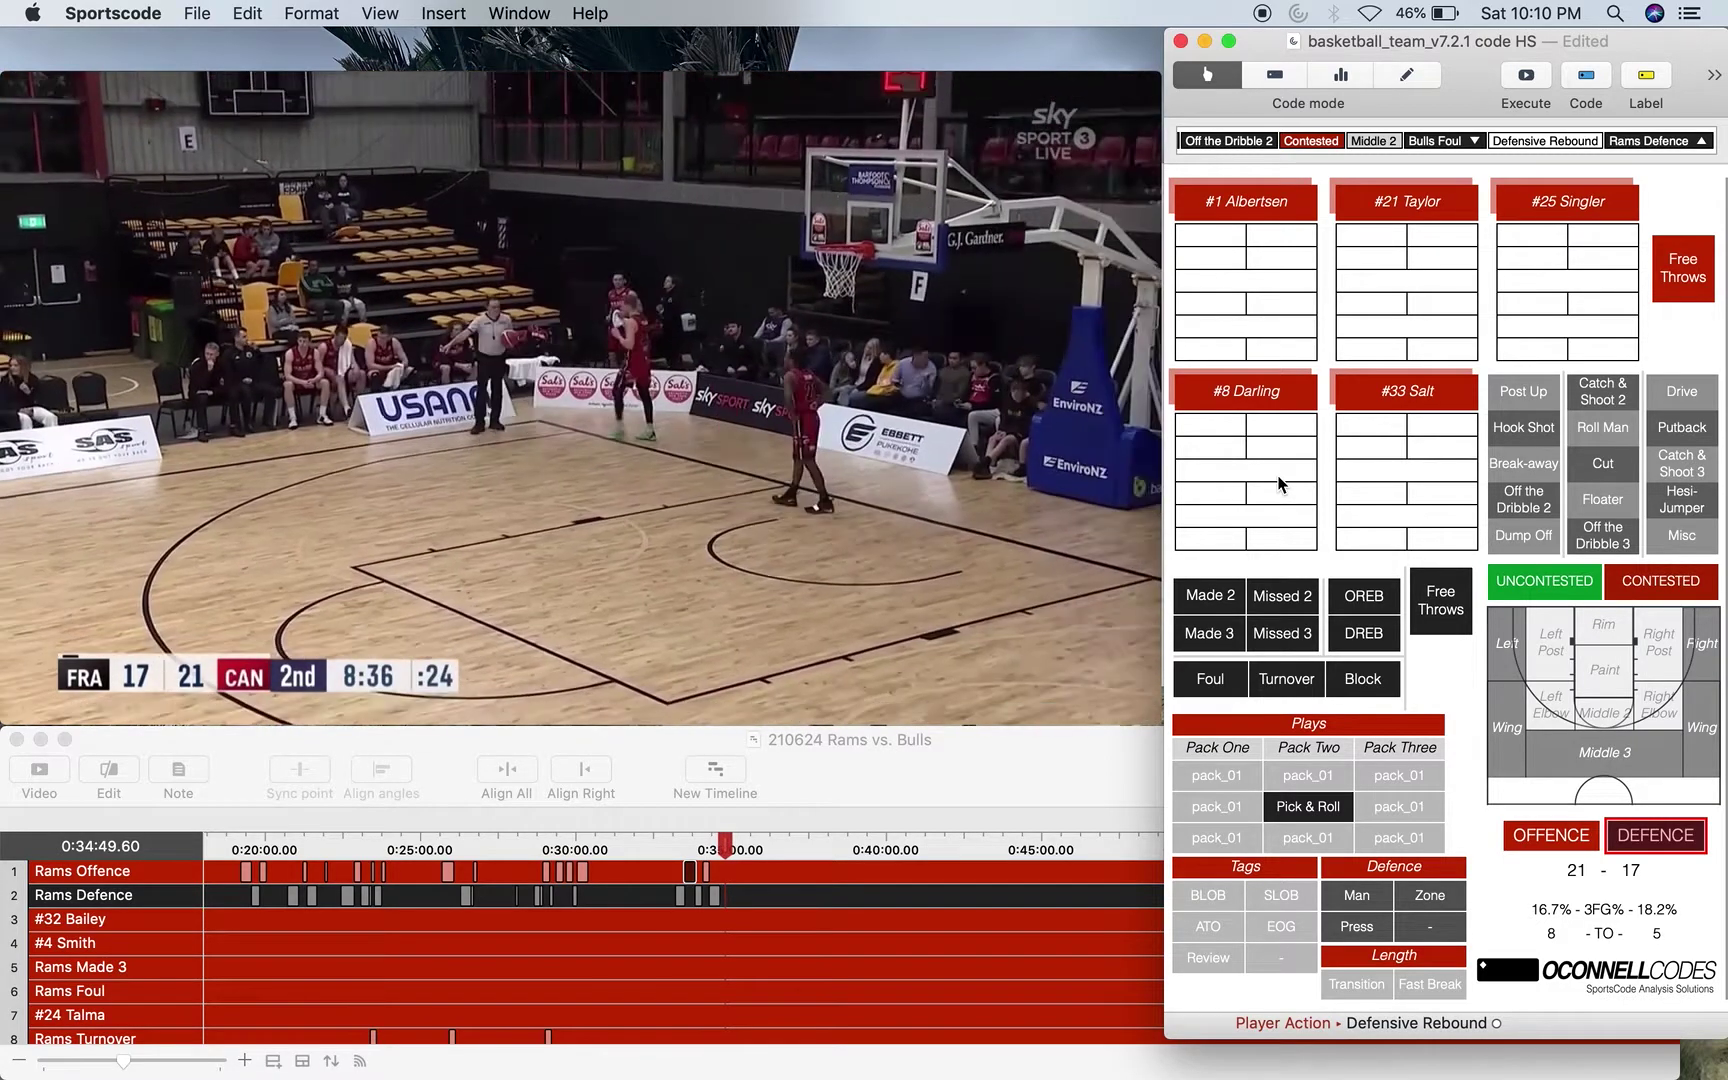
pyautogui.press('o')
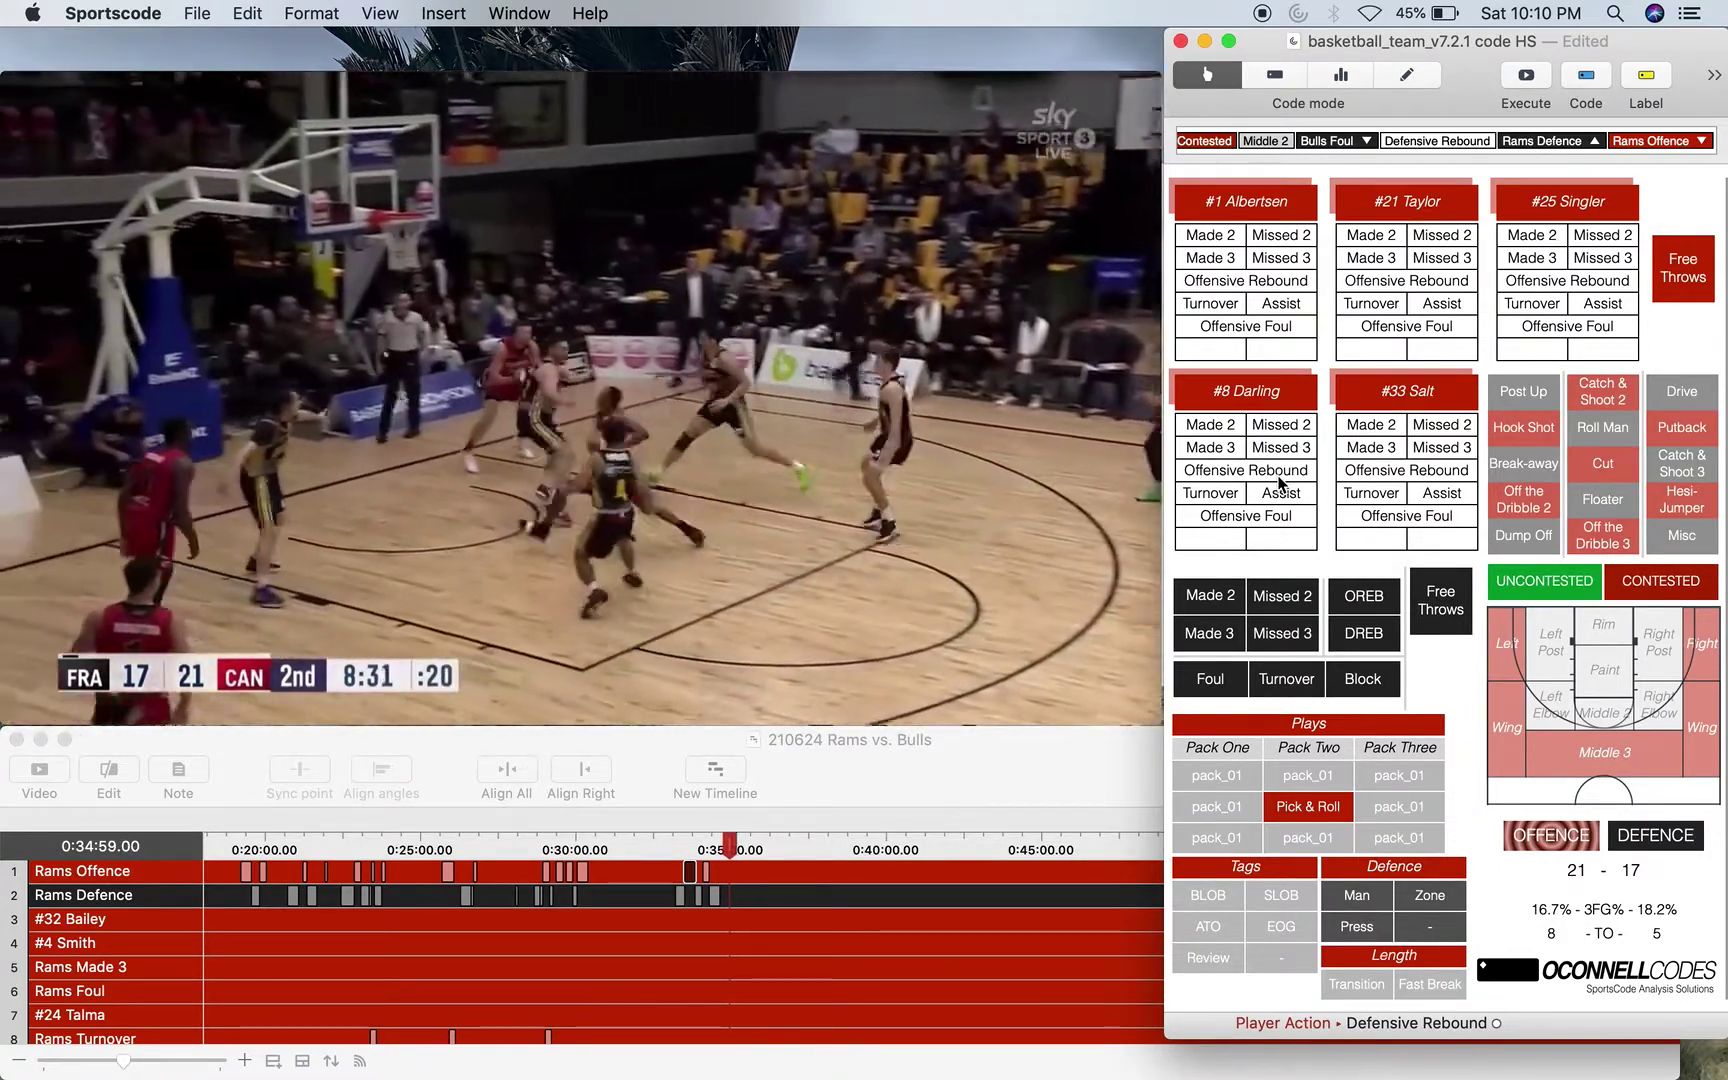
pyautogui.press('z')
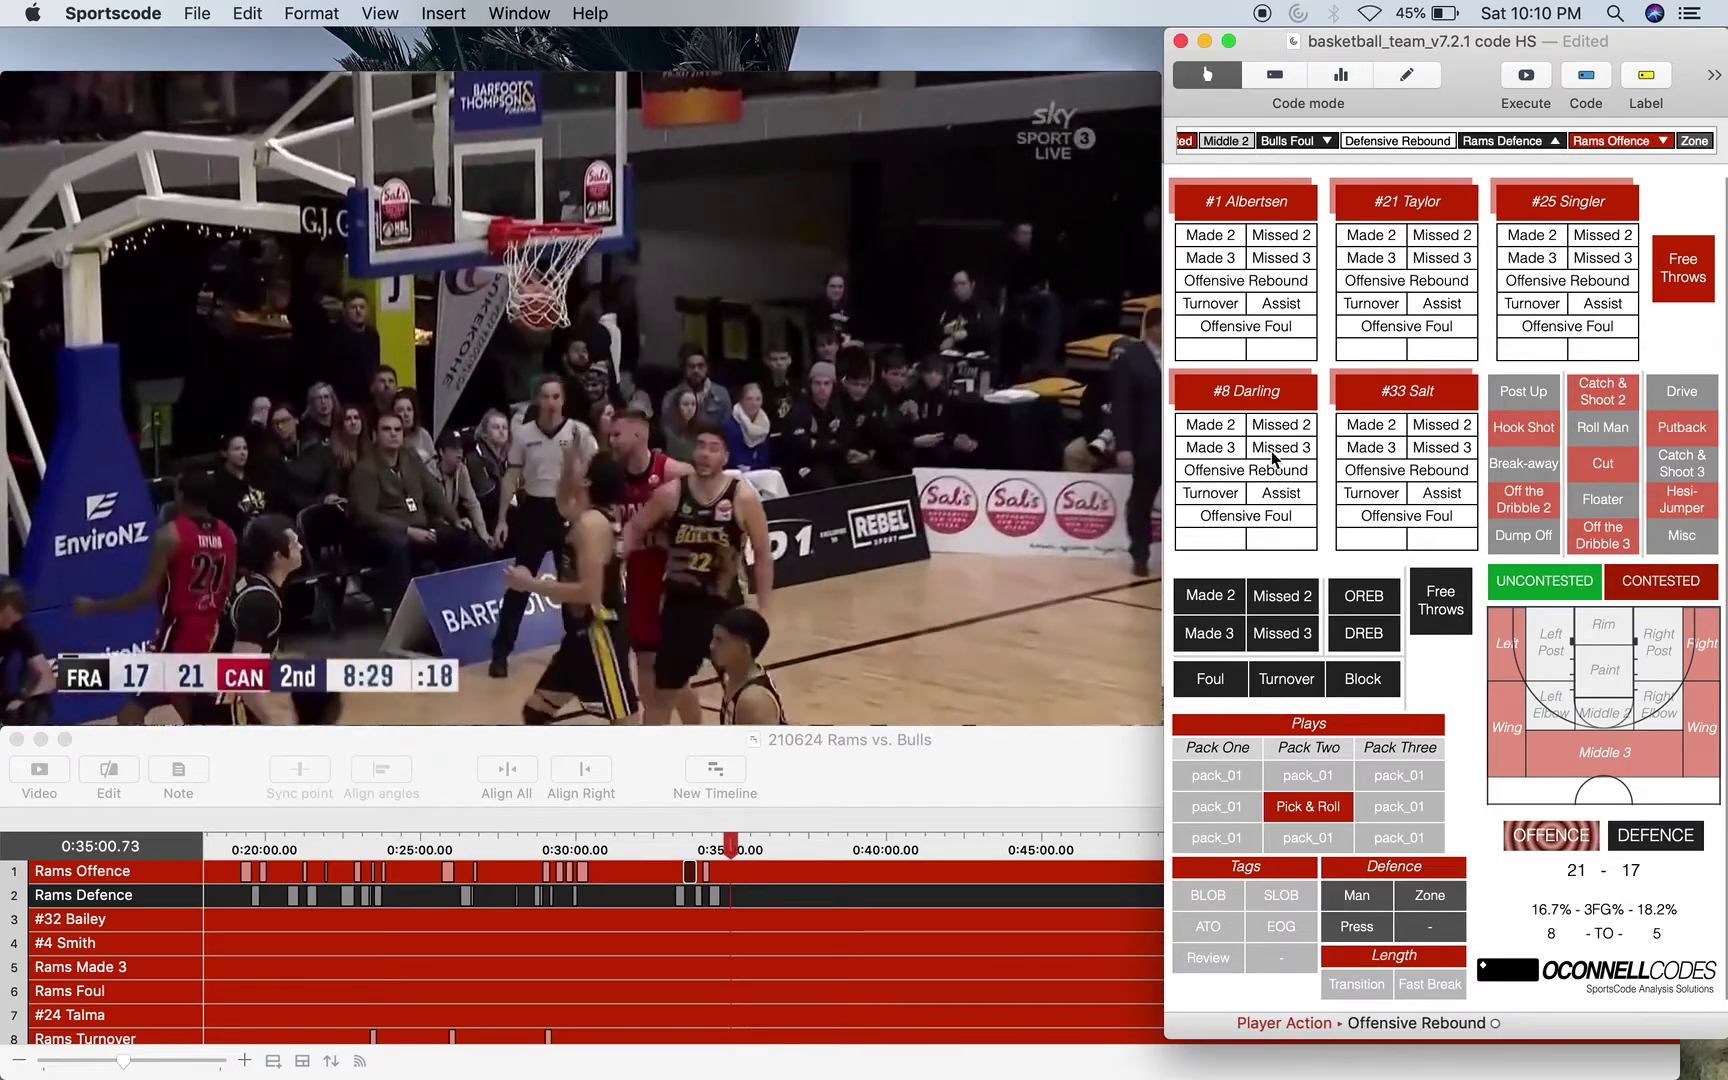
pyautogui.press('Left')
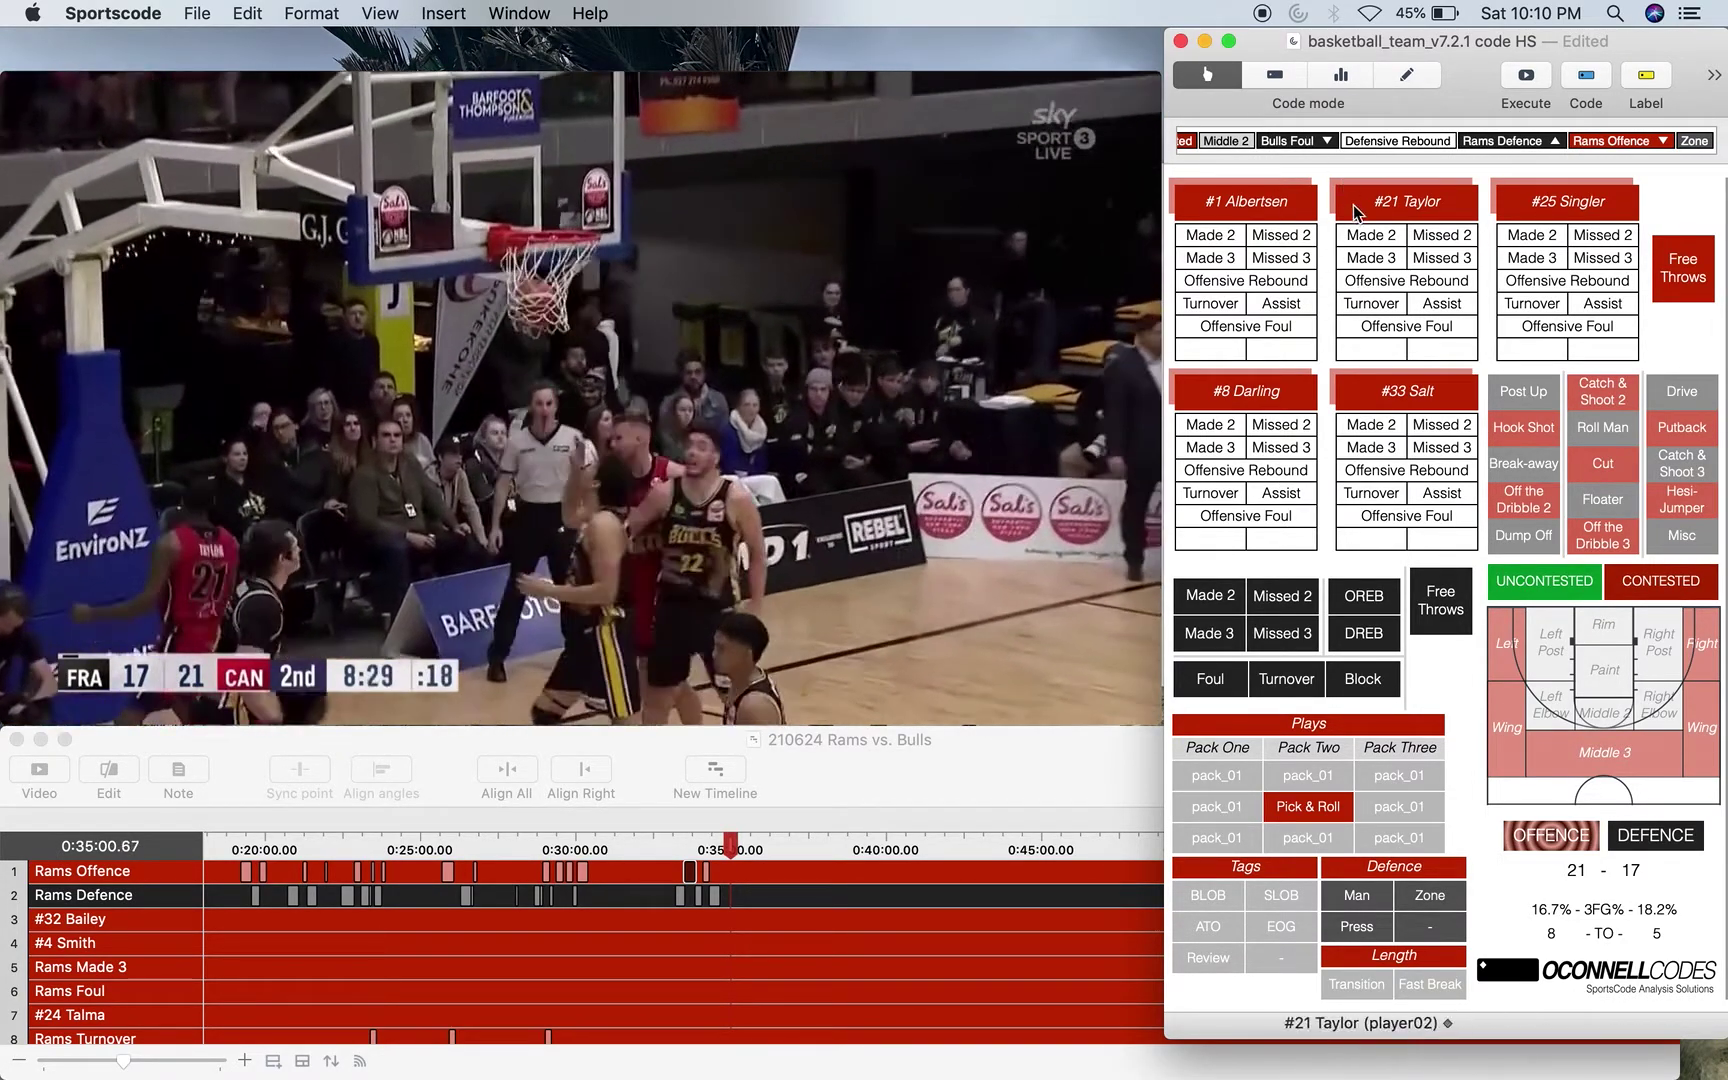
pyautogui.click(1368, 234)
pyautogui.click(1680, 392)
pyautogui.click(1556, 592)
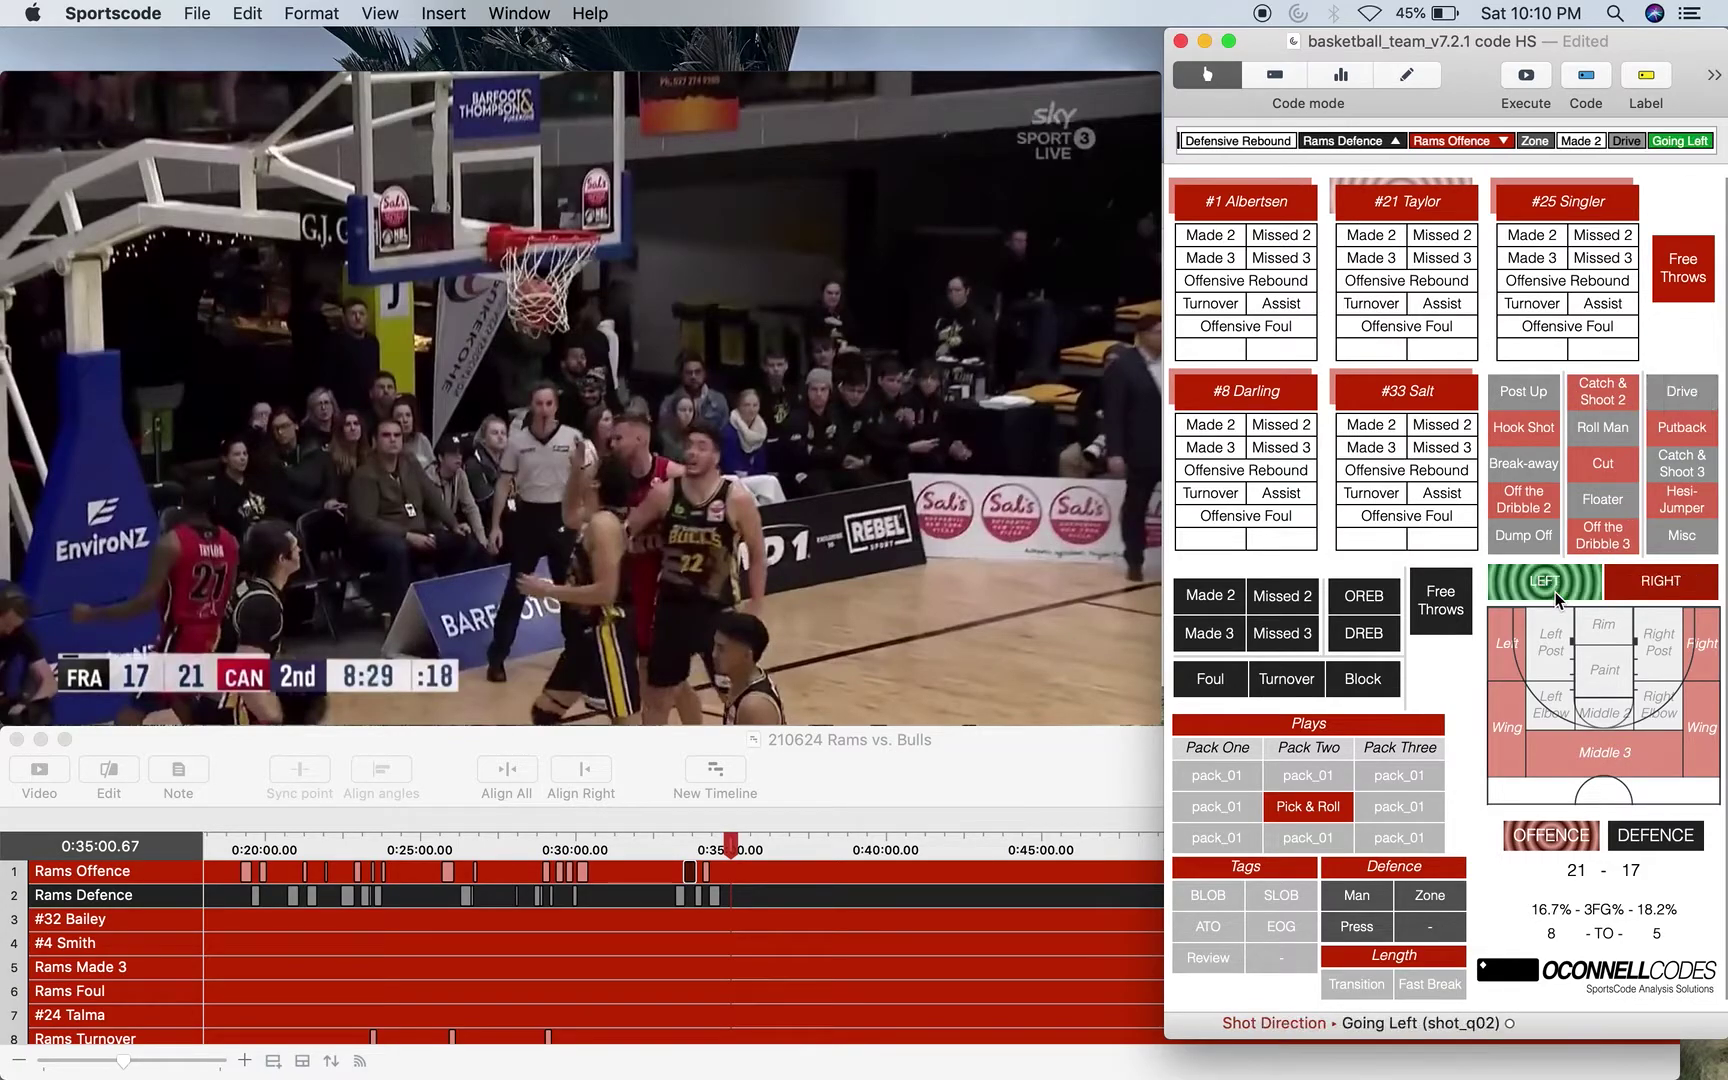
pyautogui.click(1584, 620)
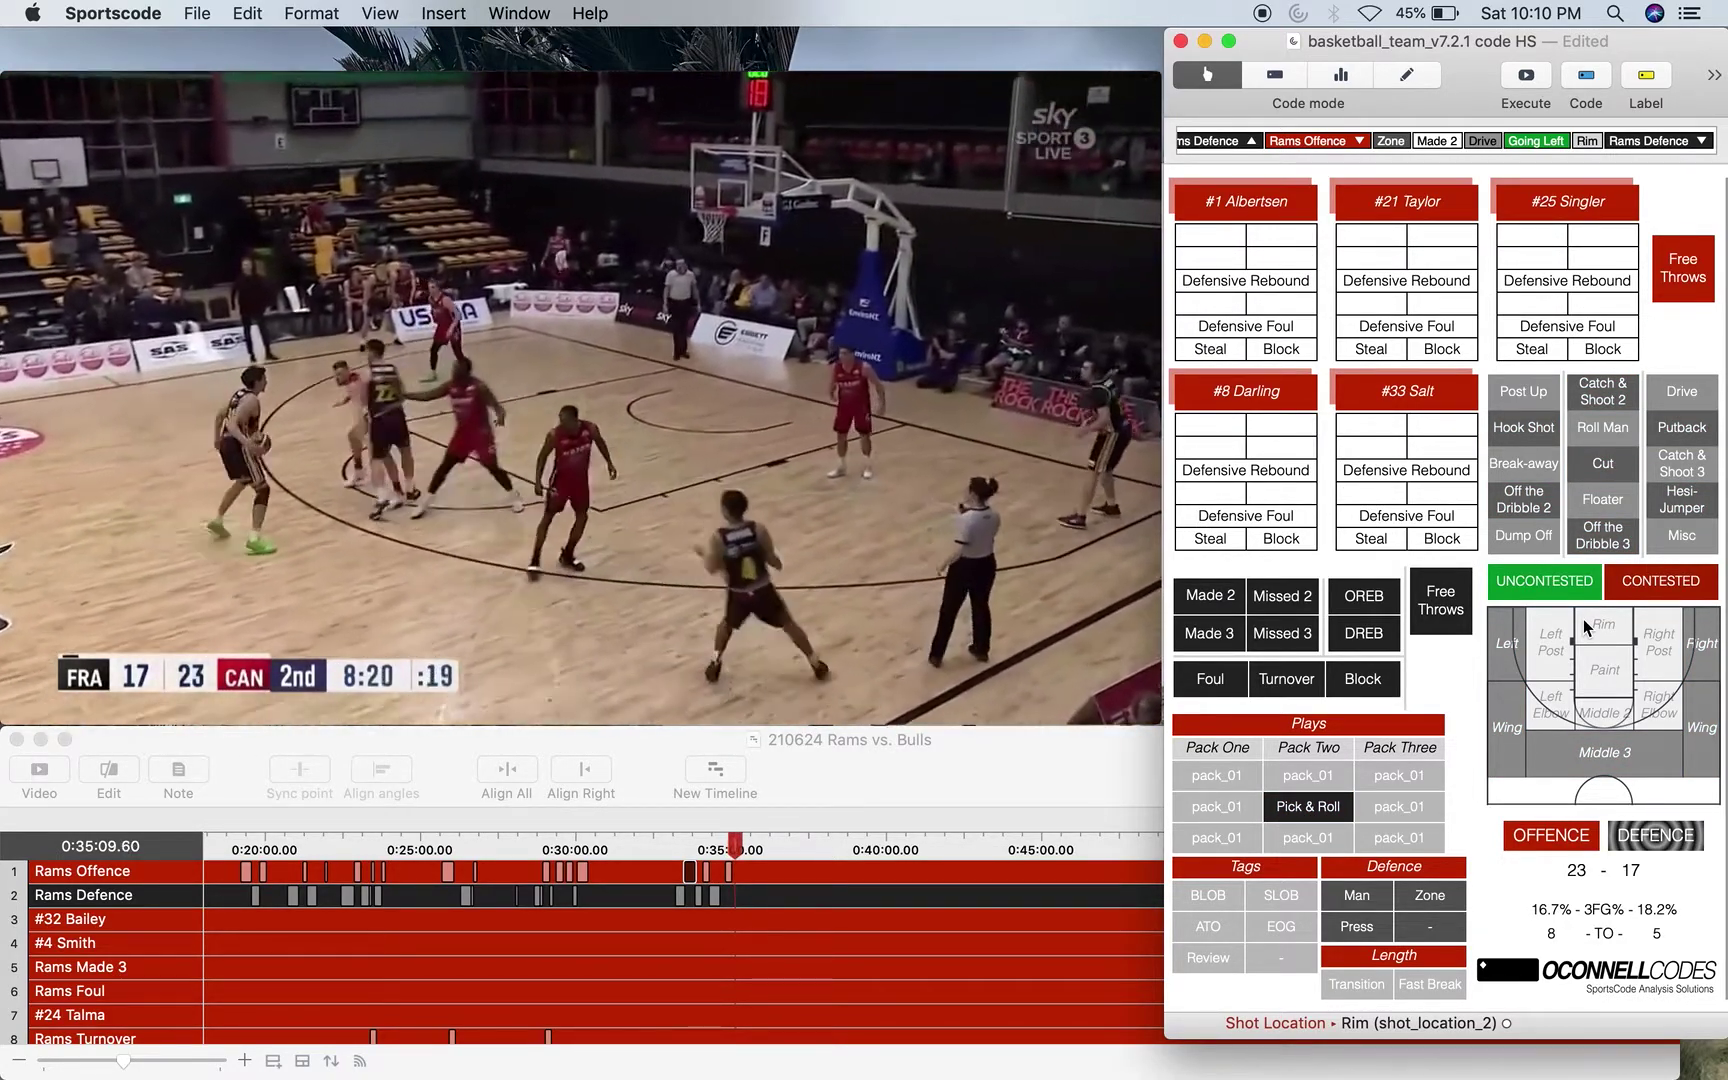
# Label the Rams Defence possession Man and record a contested Catch & Shoot 3 from the Right Corner as a Bulls Missed 3.
pyautogui.press('m')
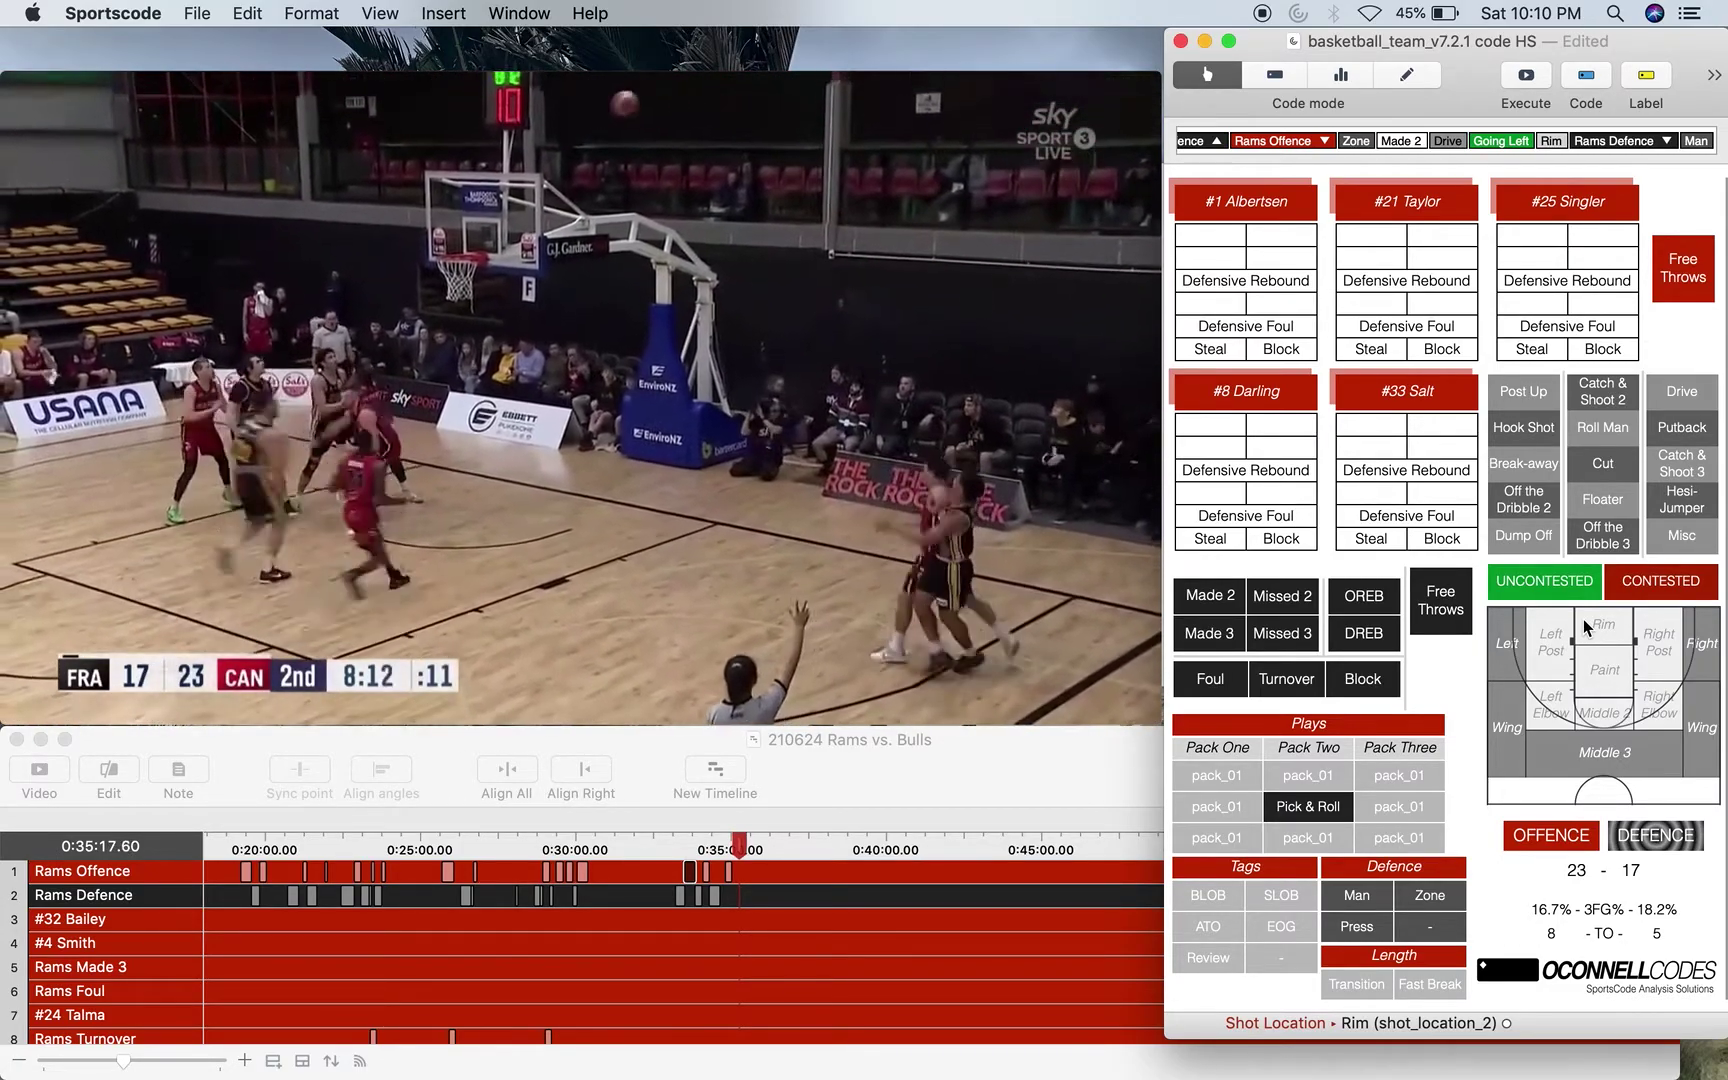
pyautogui.click(1283, 633)
pyautogui.click(1690, 470)
pyautogui.click(1660, 581)
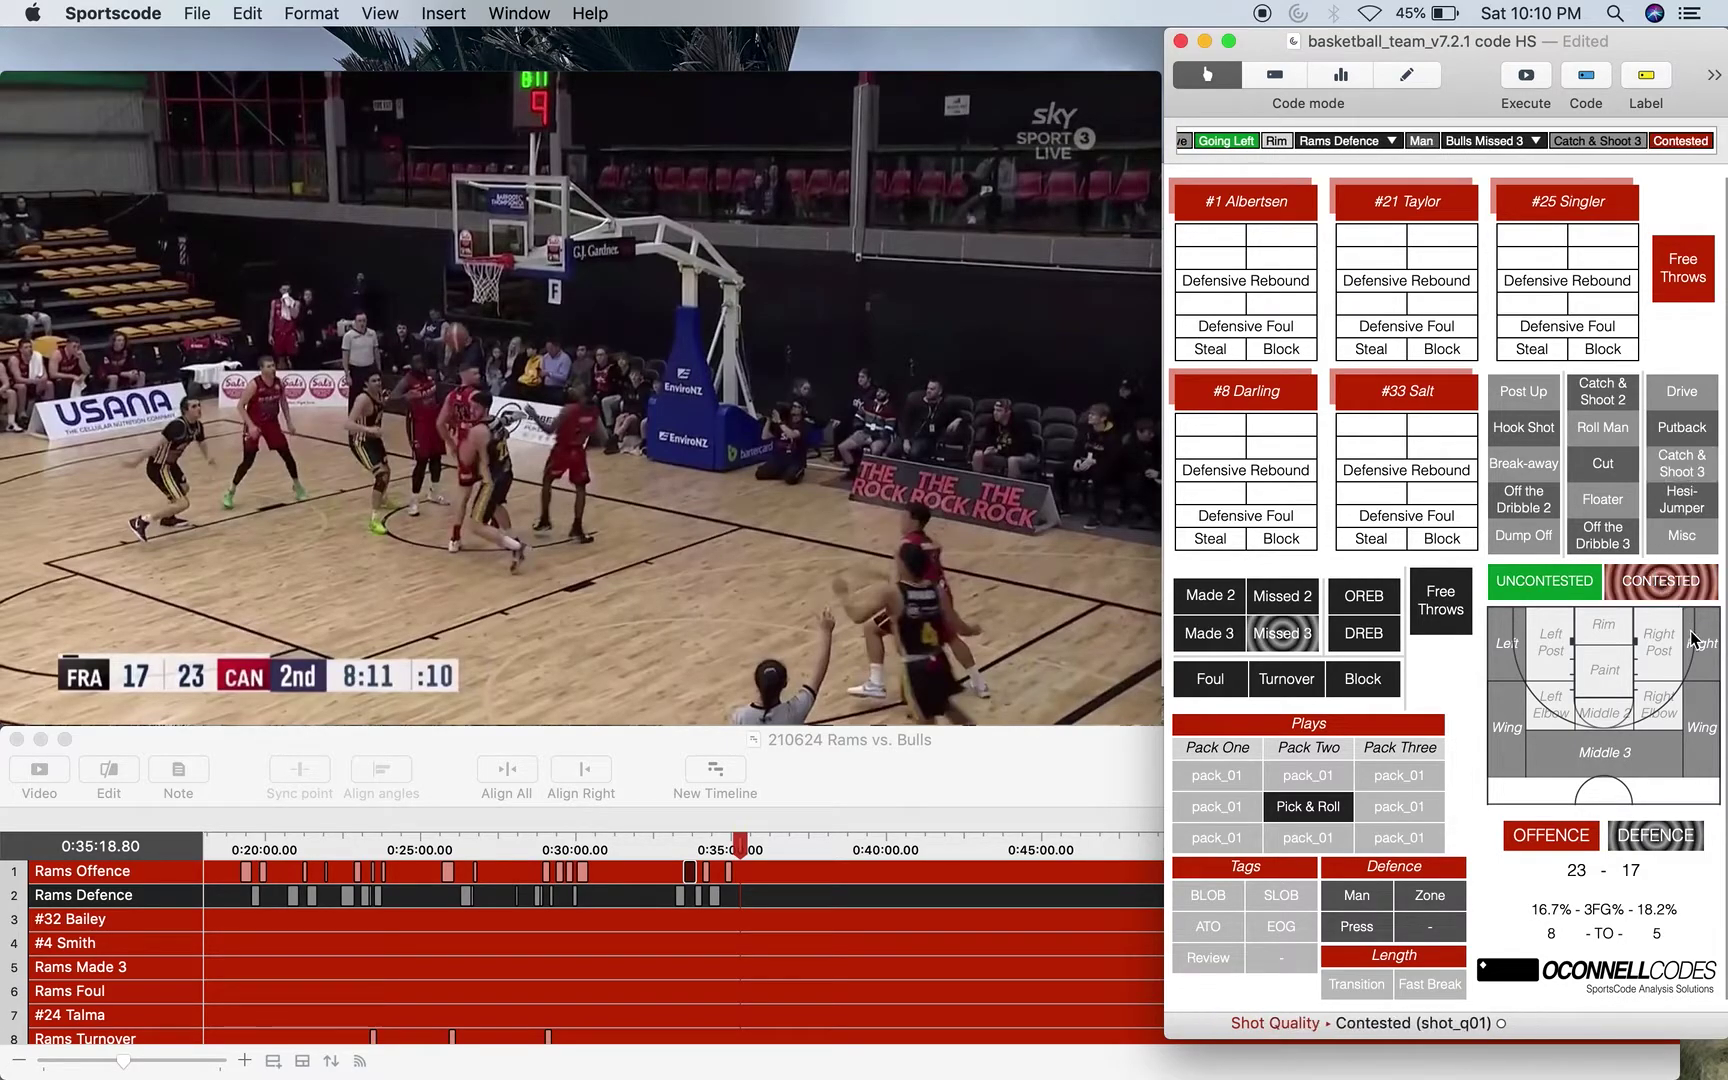
pyautogui.click(1702, 648)
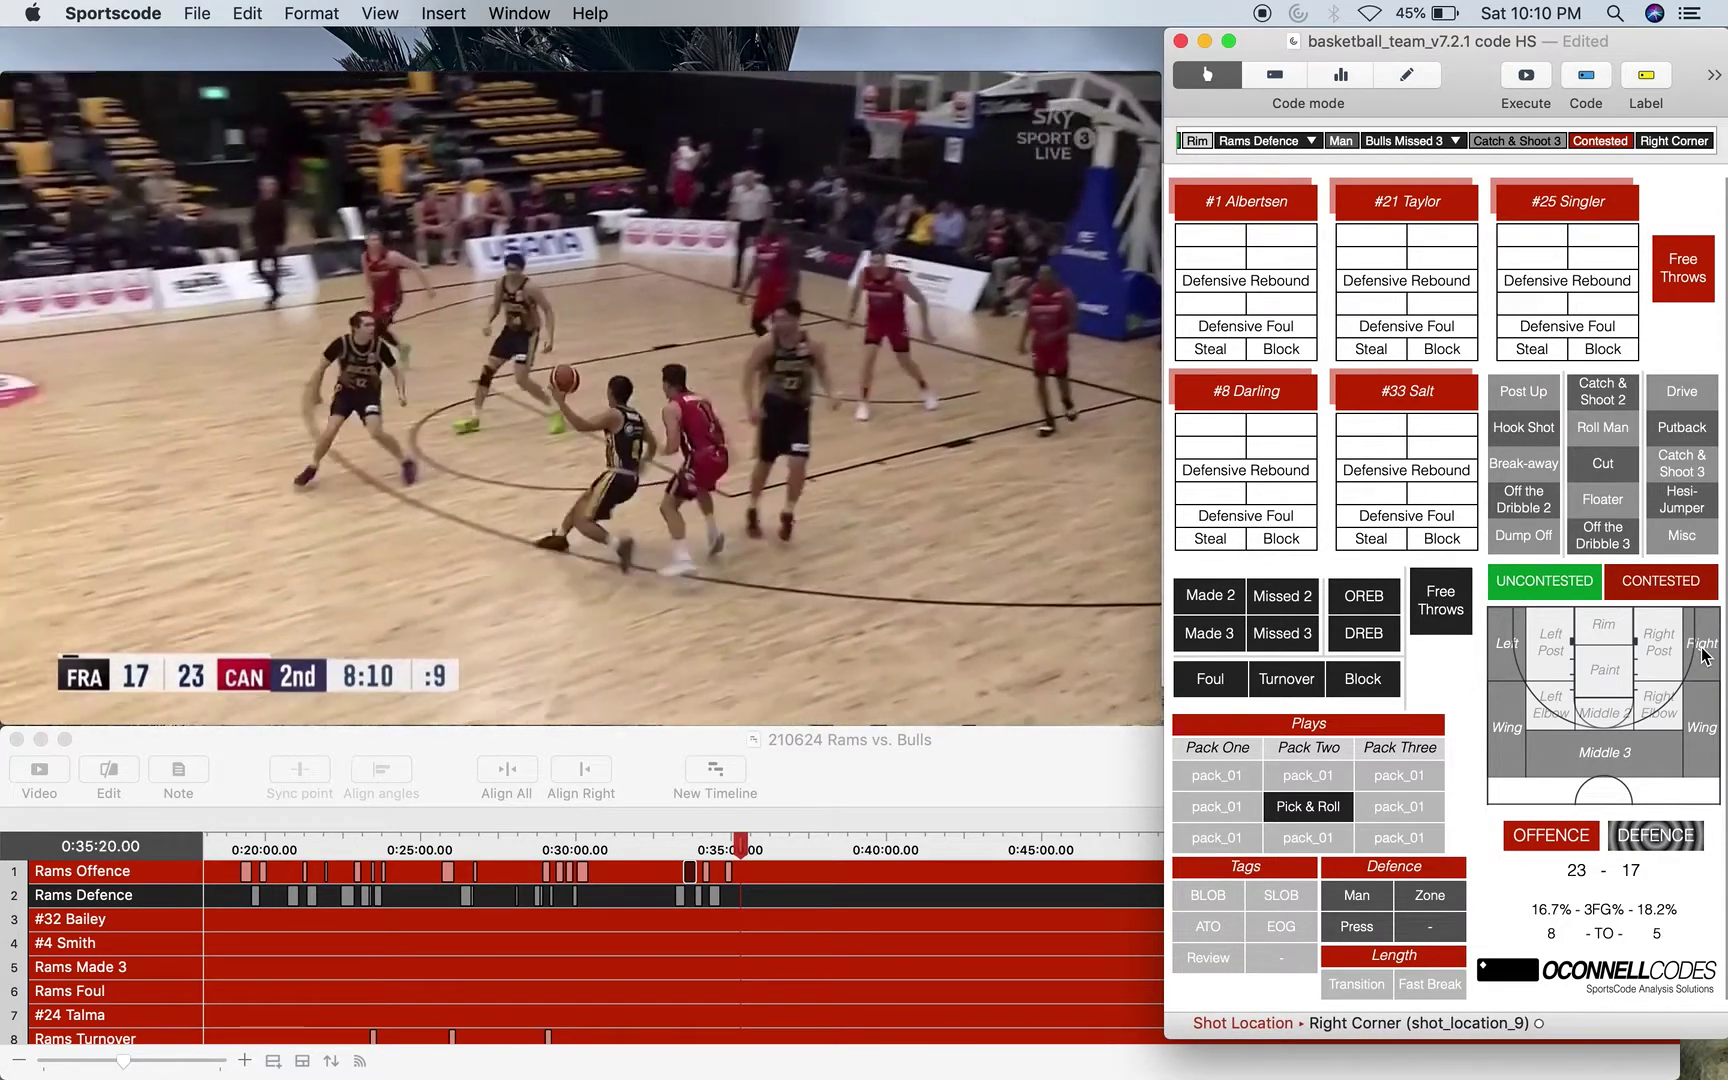
# Record a Bulls Offensive Rebound, followed by #25's Steal with the matching Bulls Turnover.
pyautogui.click(1362, 597)
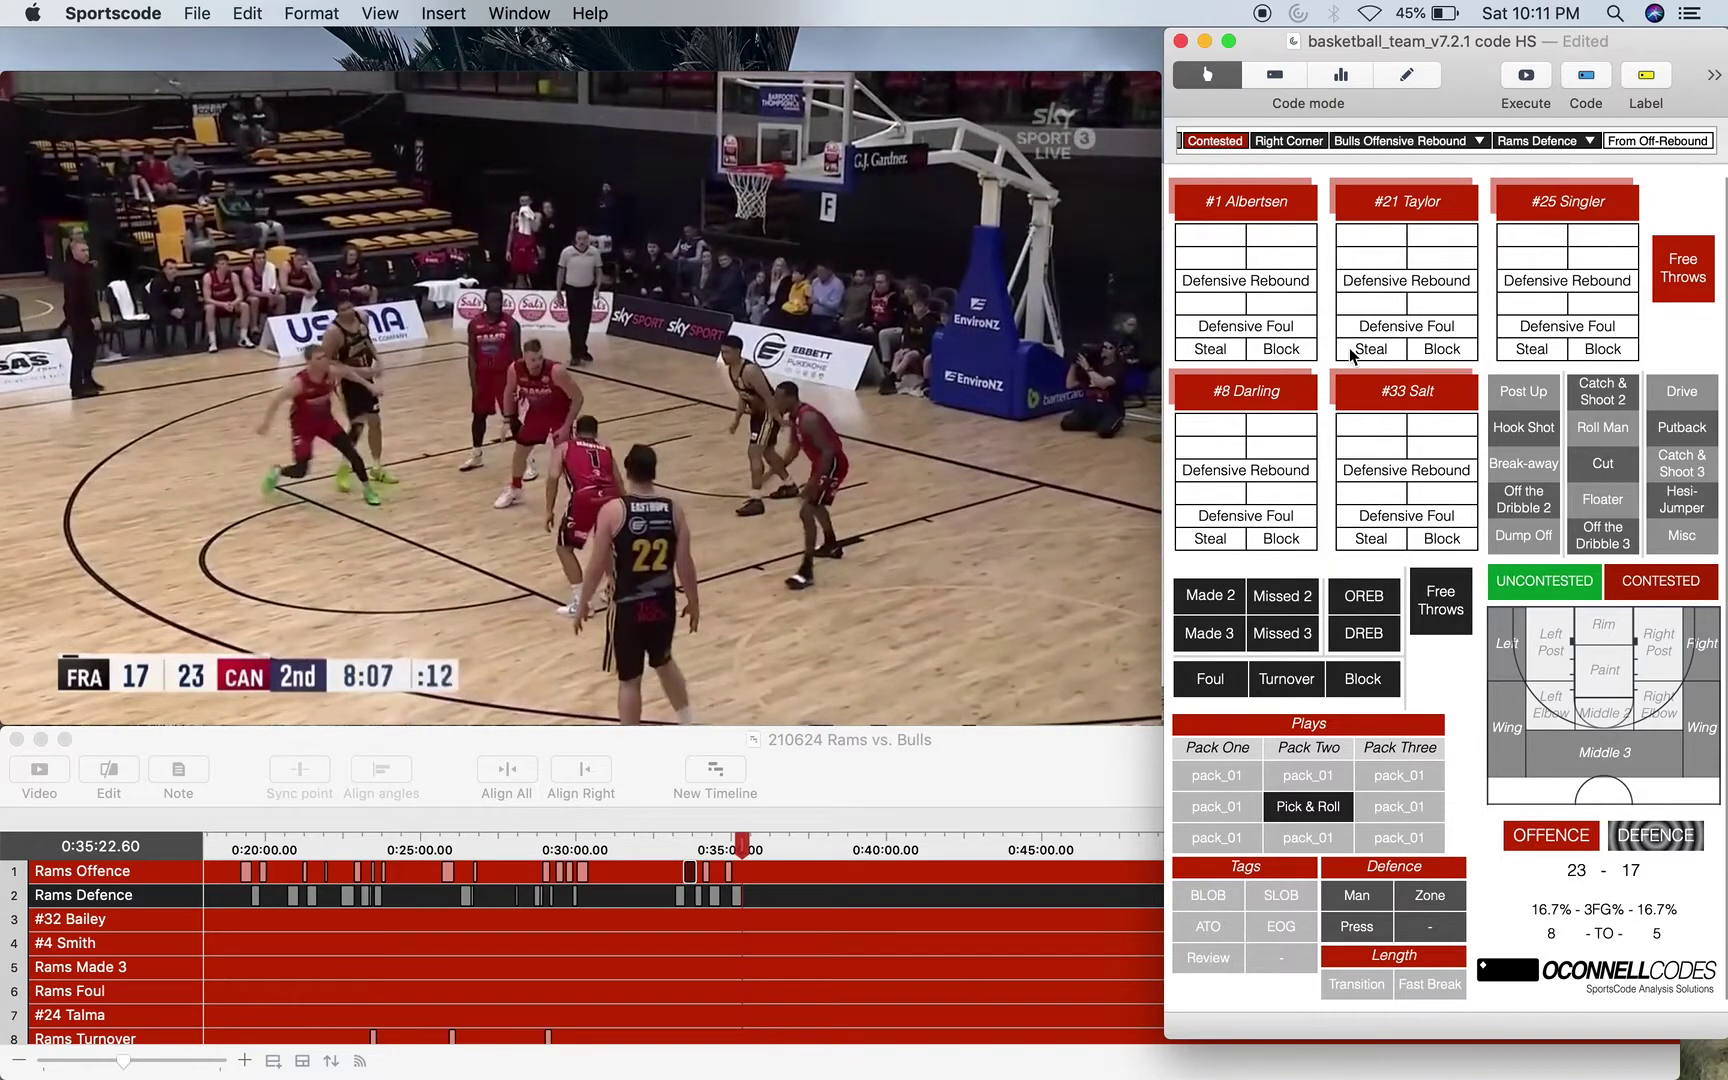
pyautogui.click(1550, 352)
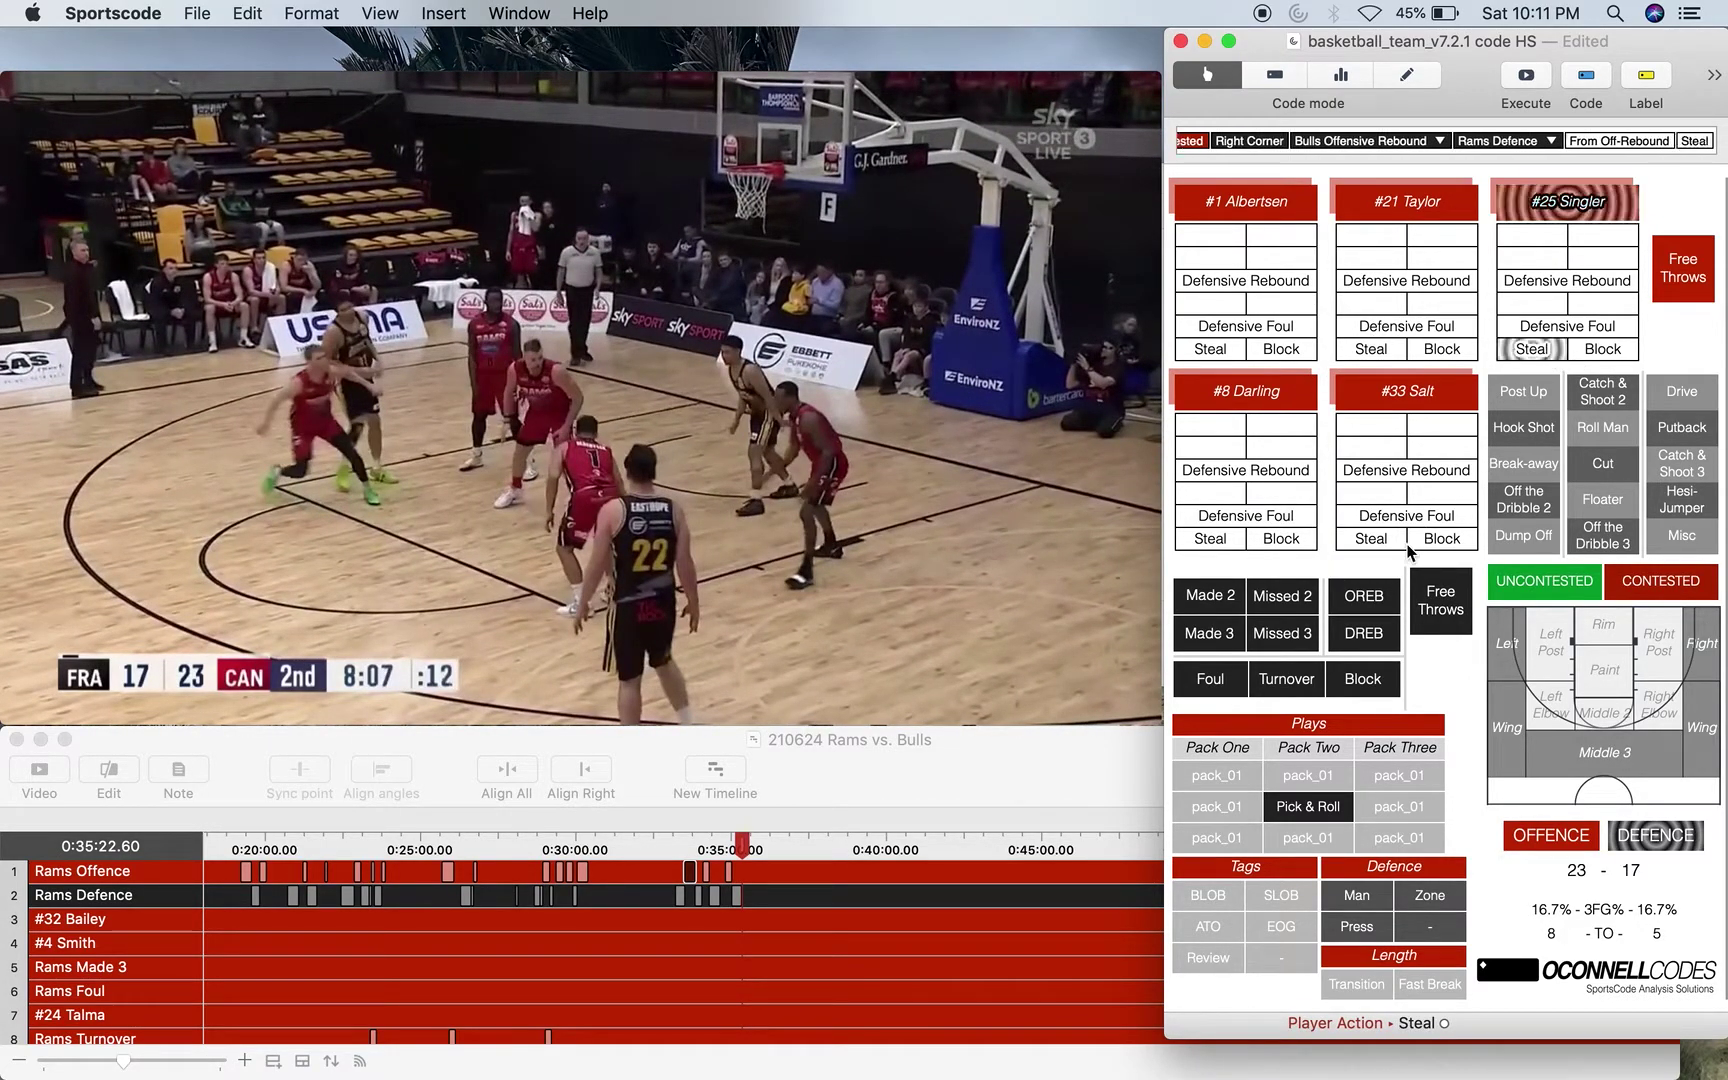
pyautogui.click(1294, 681)
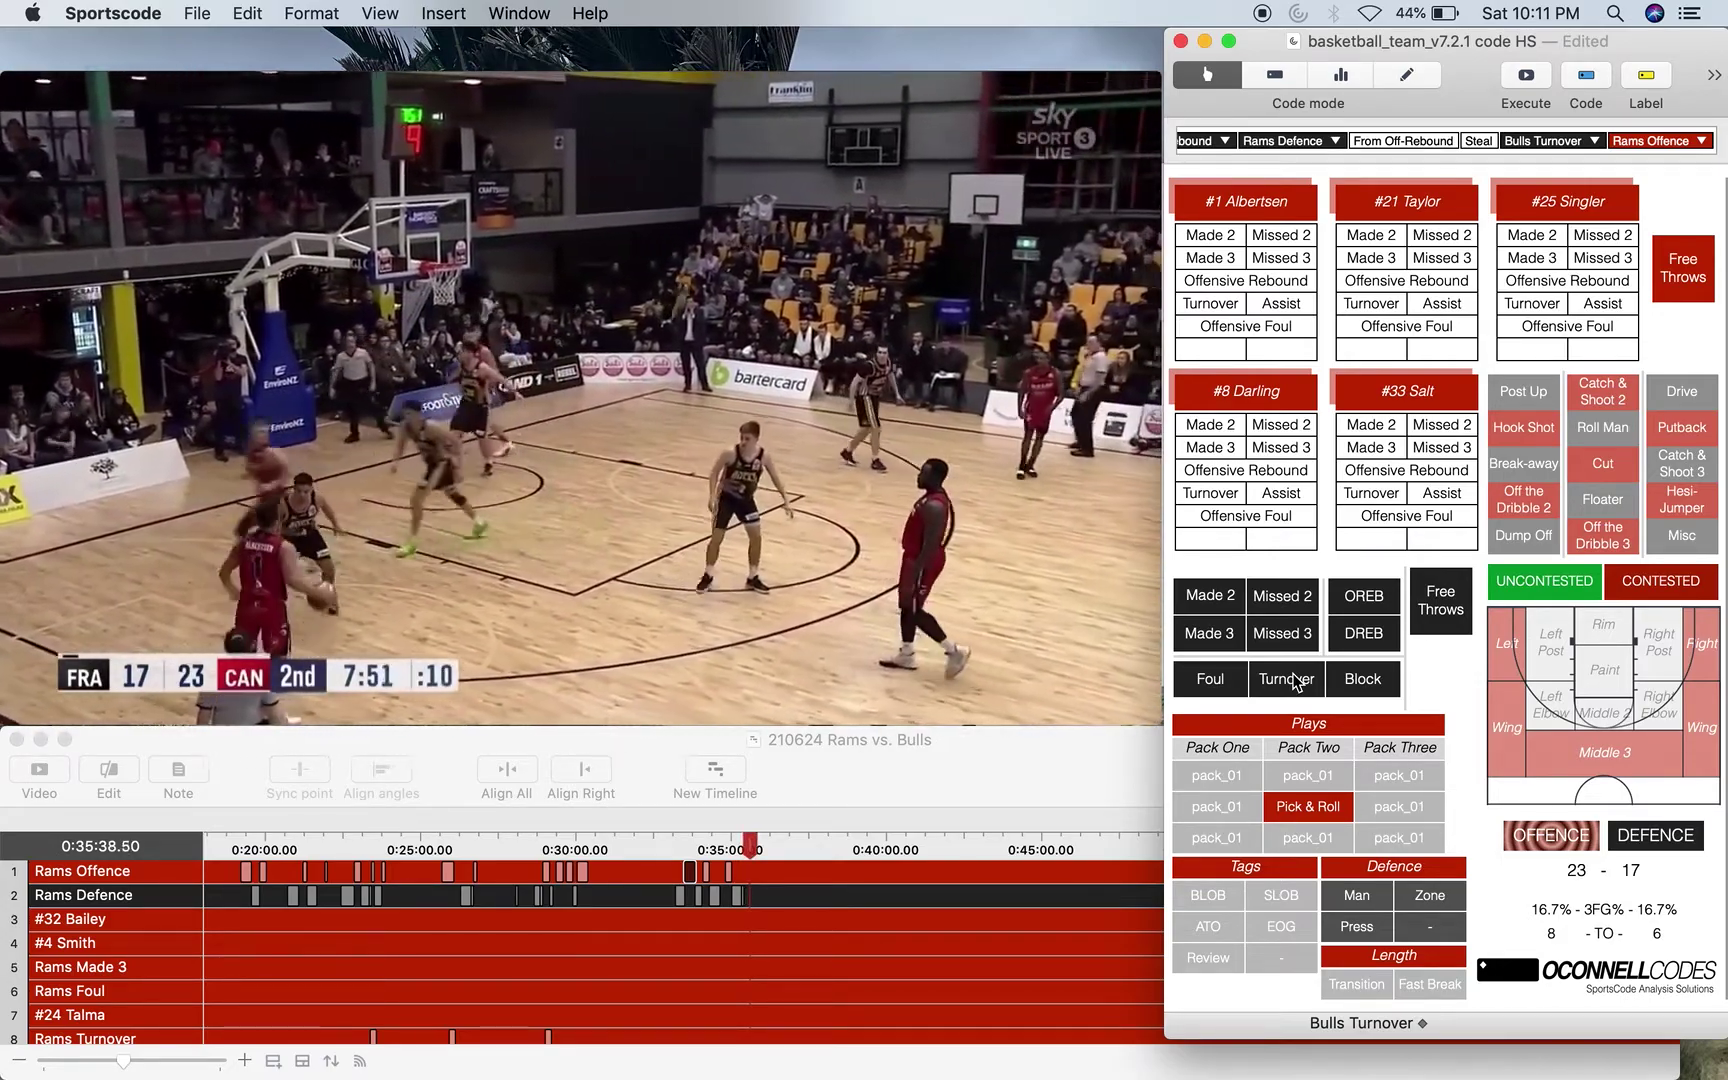
# Label the Rams Offence possession Man and record #25's contested Off the Dribble 2 from the Paint as a Missed 2.
pyautogui.press('m')
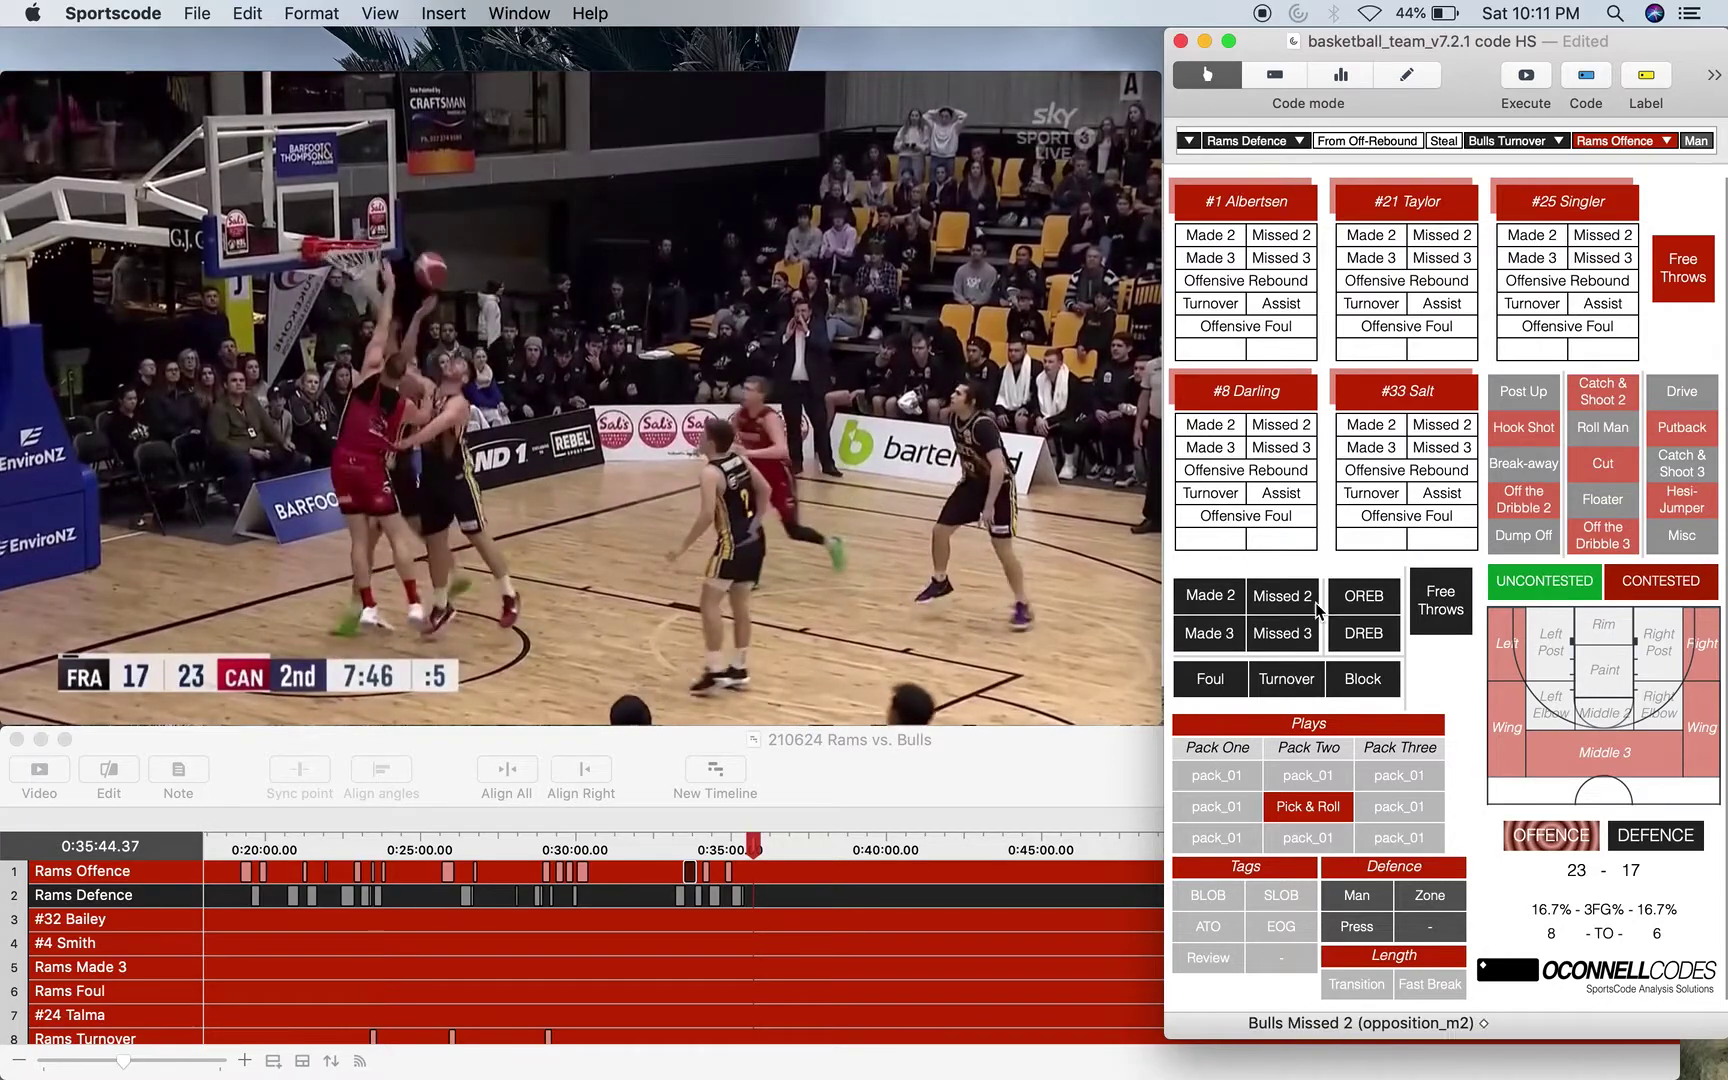
pyautogui.click(1603, 235)
pyautogui.click(1524, 499)
pyautogui.click(1660, 590)
pyautogui.click(1610, 668)
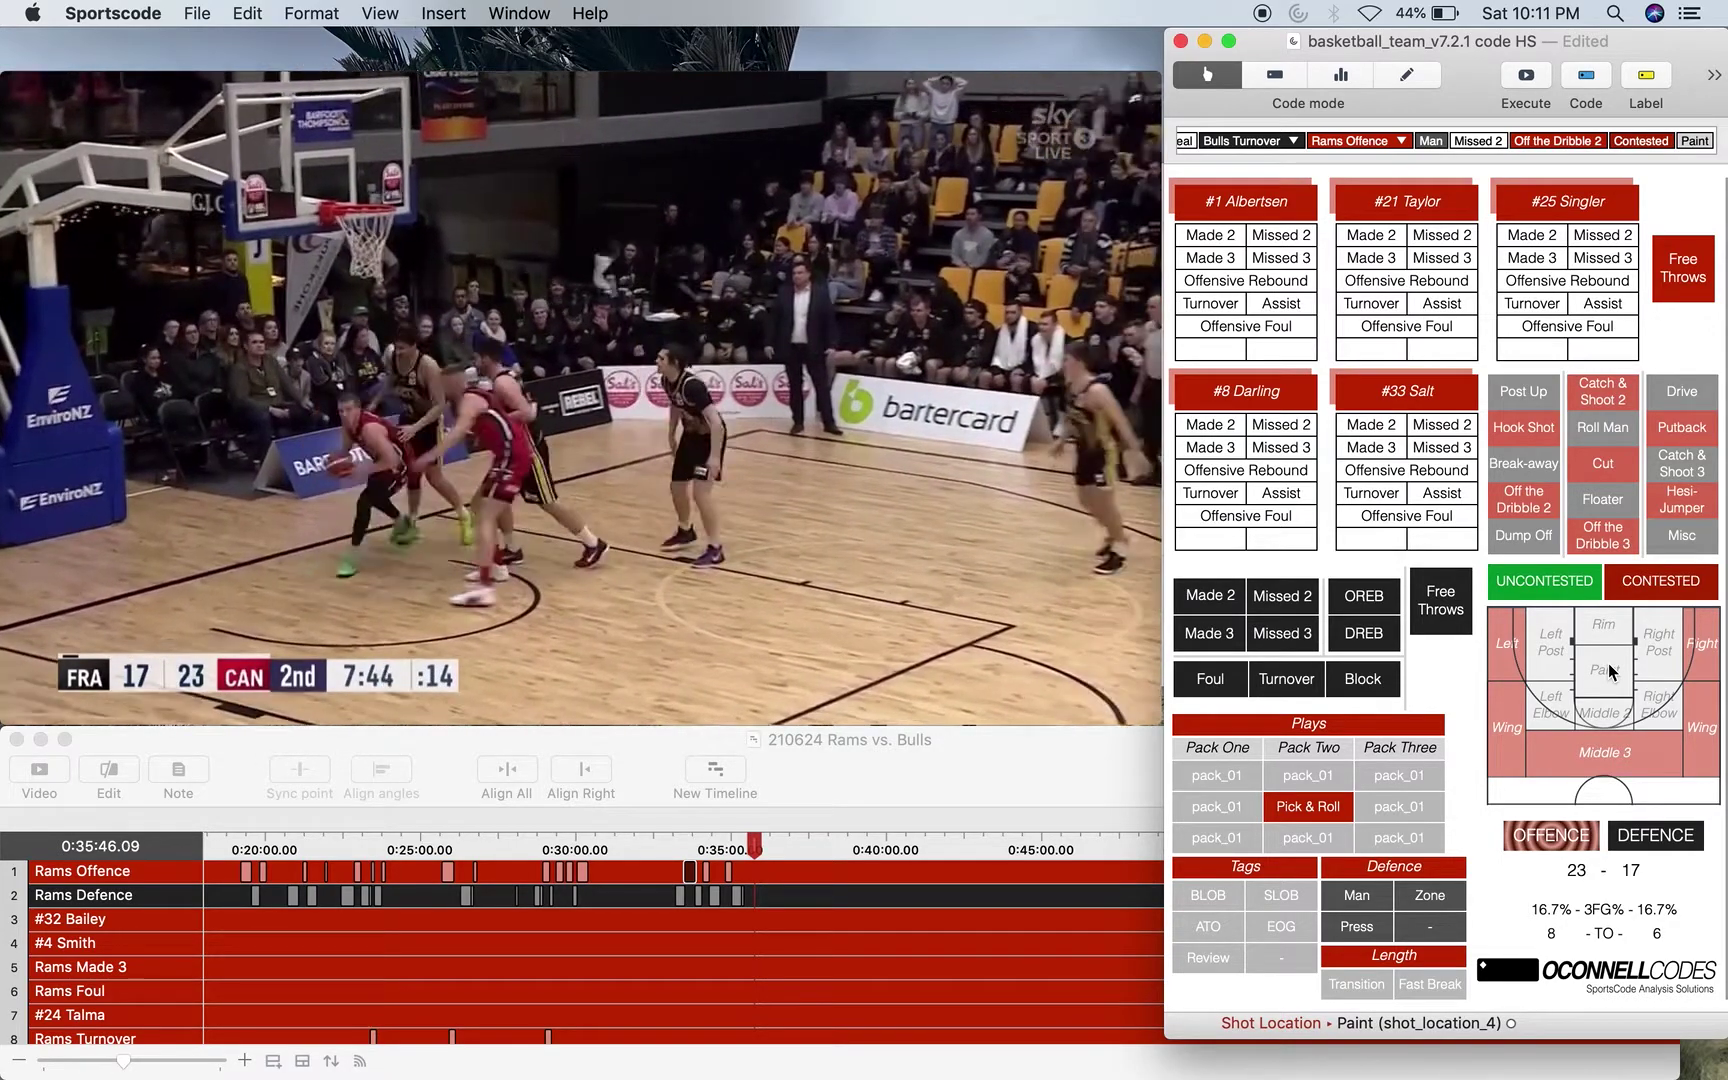
# Record #25's Offensive Rebound and contested Putback at the Rim as a Made 2.
pyautogui.press('Left')
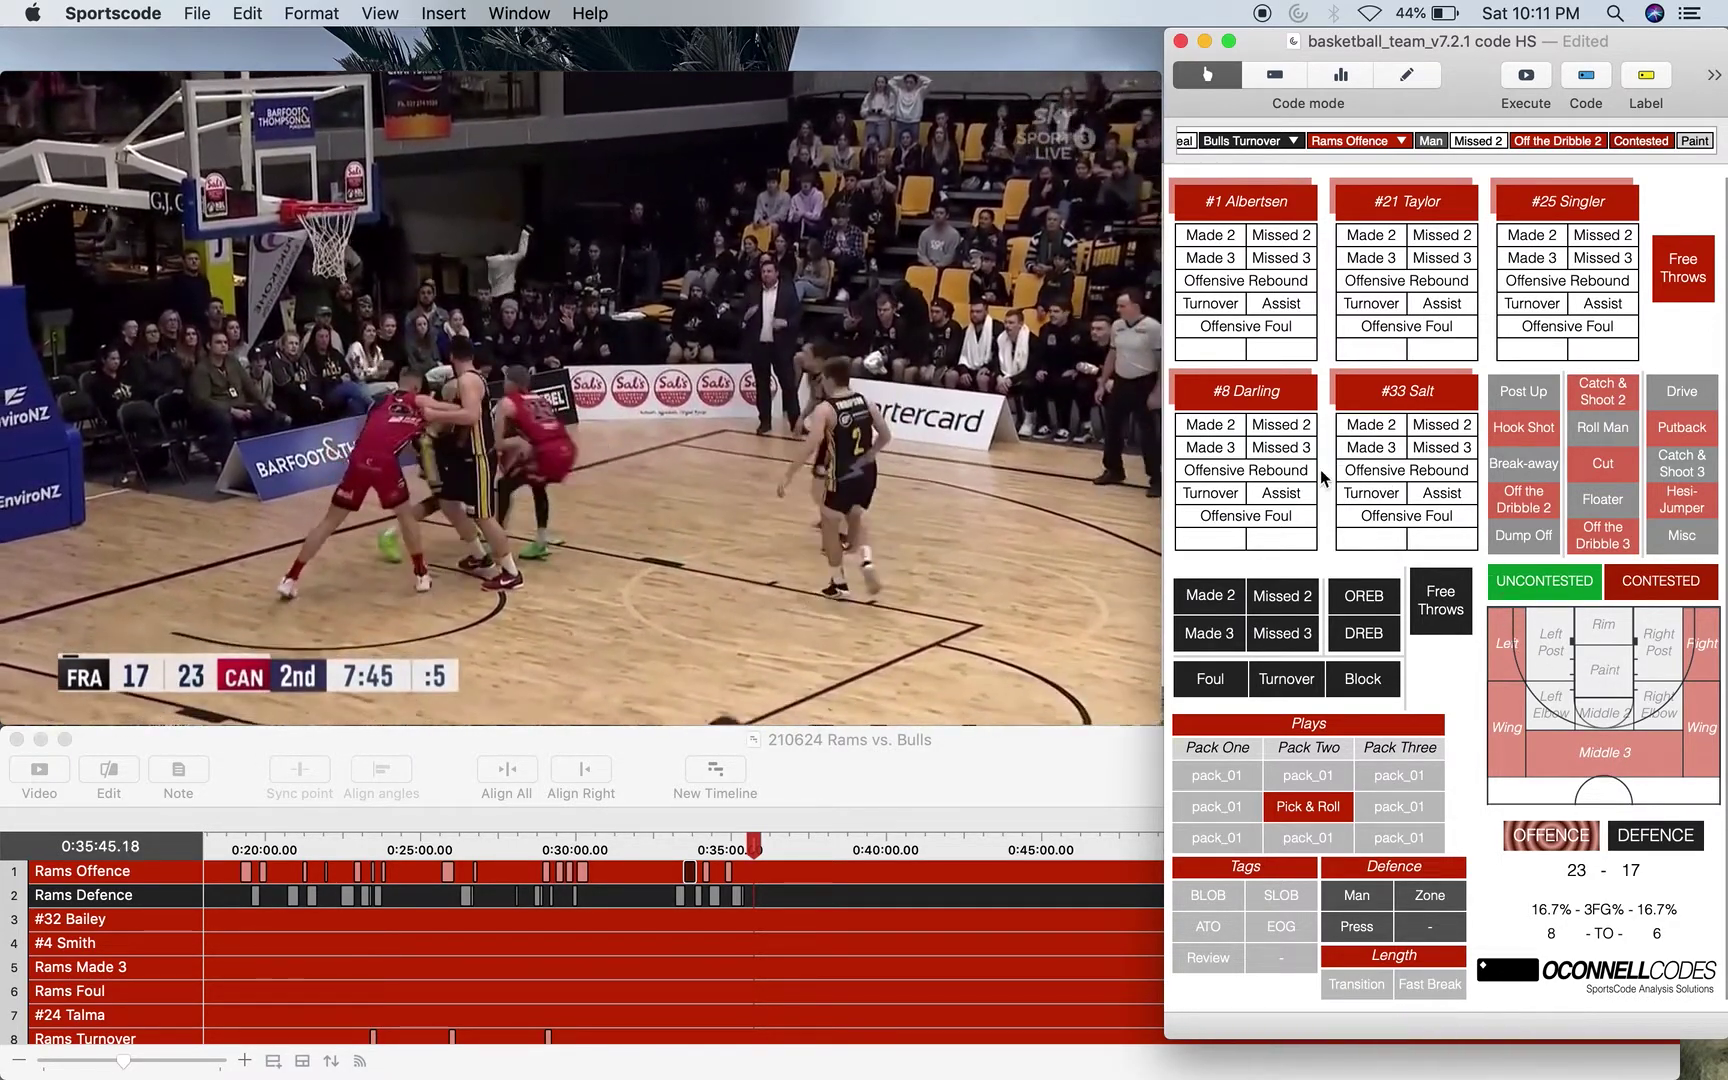
pyautogui.click(1563, 284)
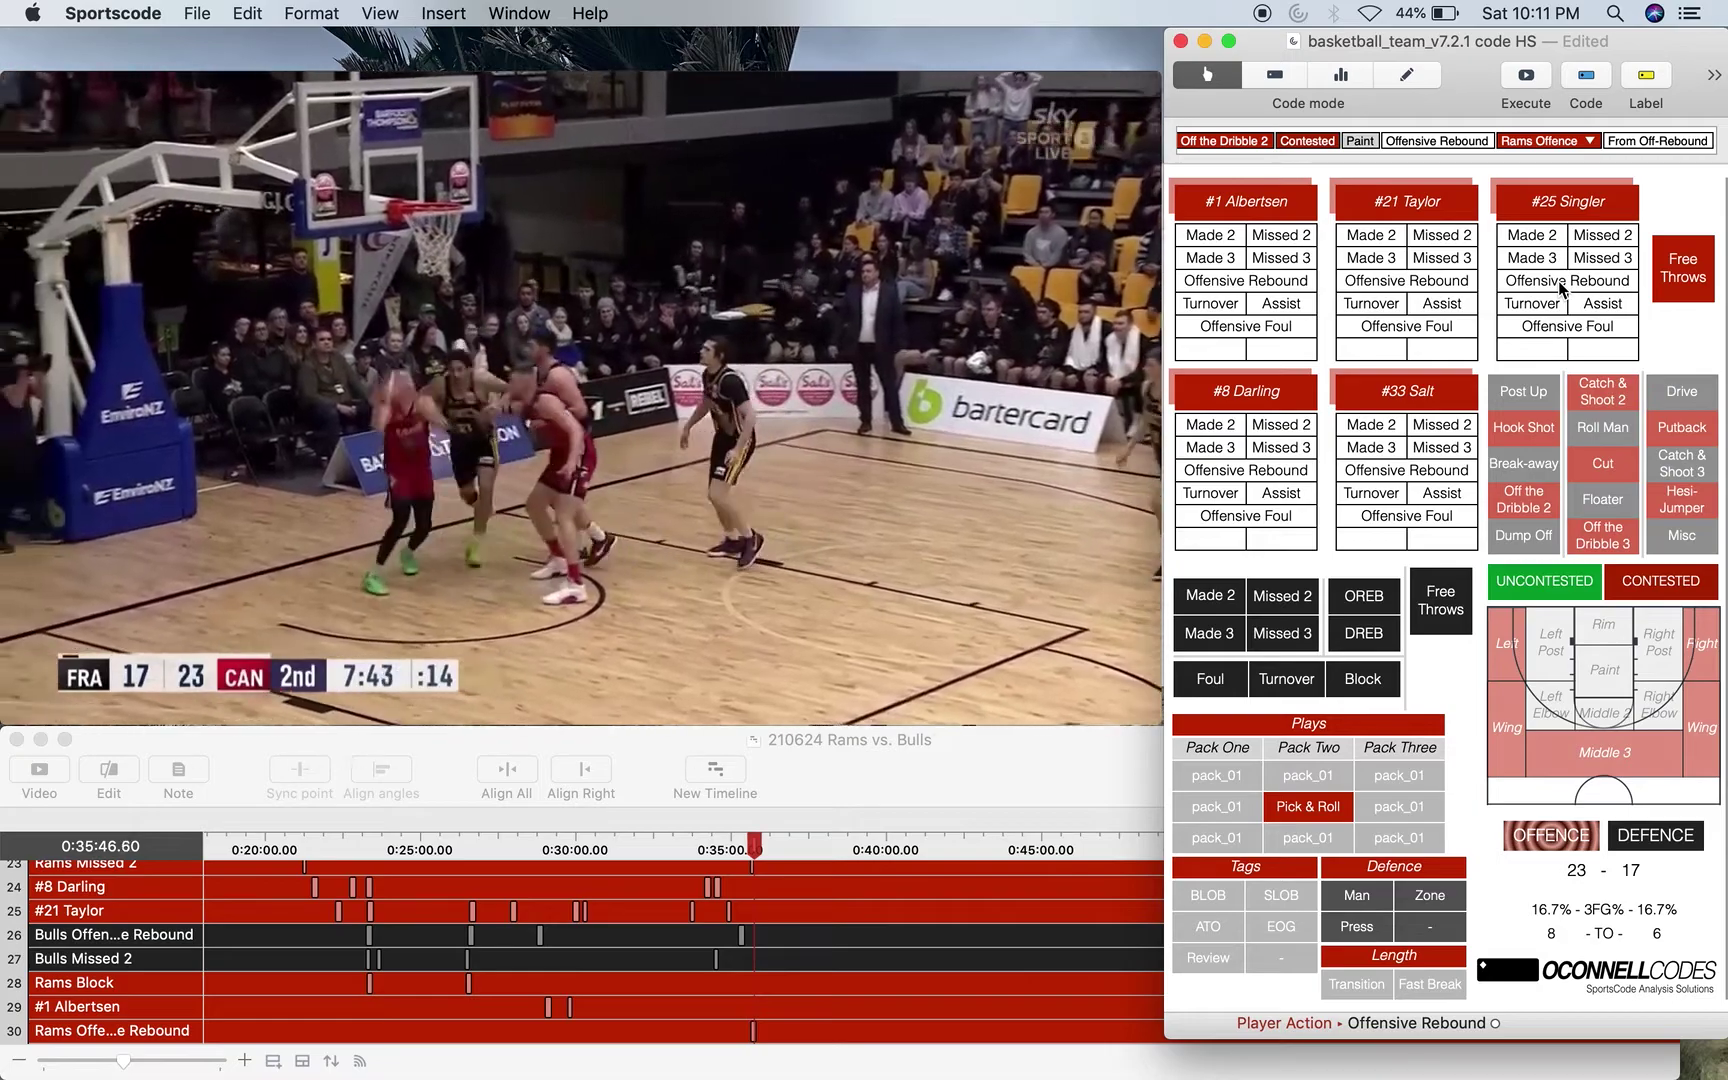
pyautogui.click(1530, 234)
pyautogui.click(1670, 436)
pyautogui.click(1668, 592)
pyautogui.click(1625, 628)
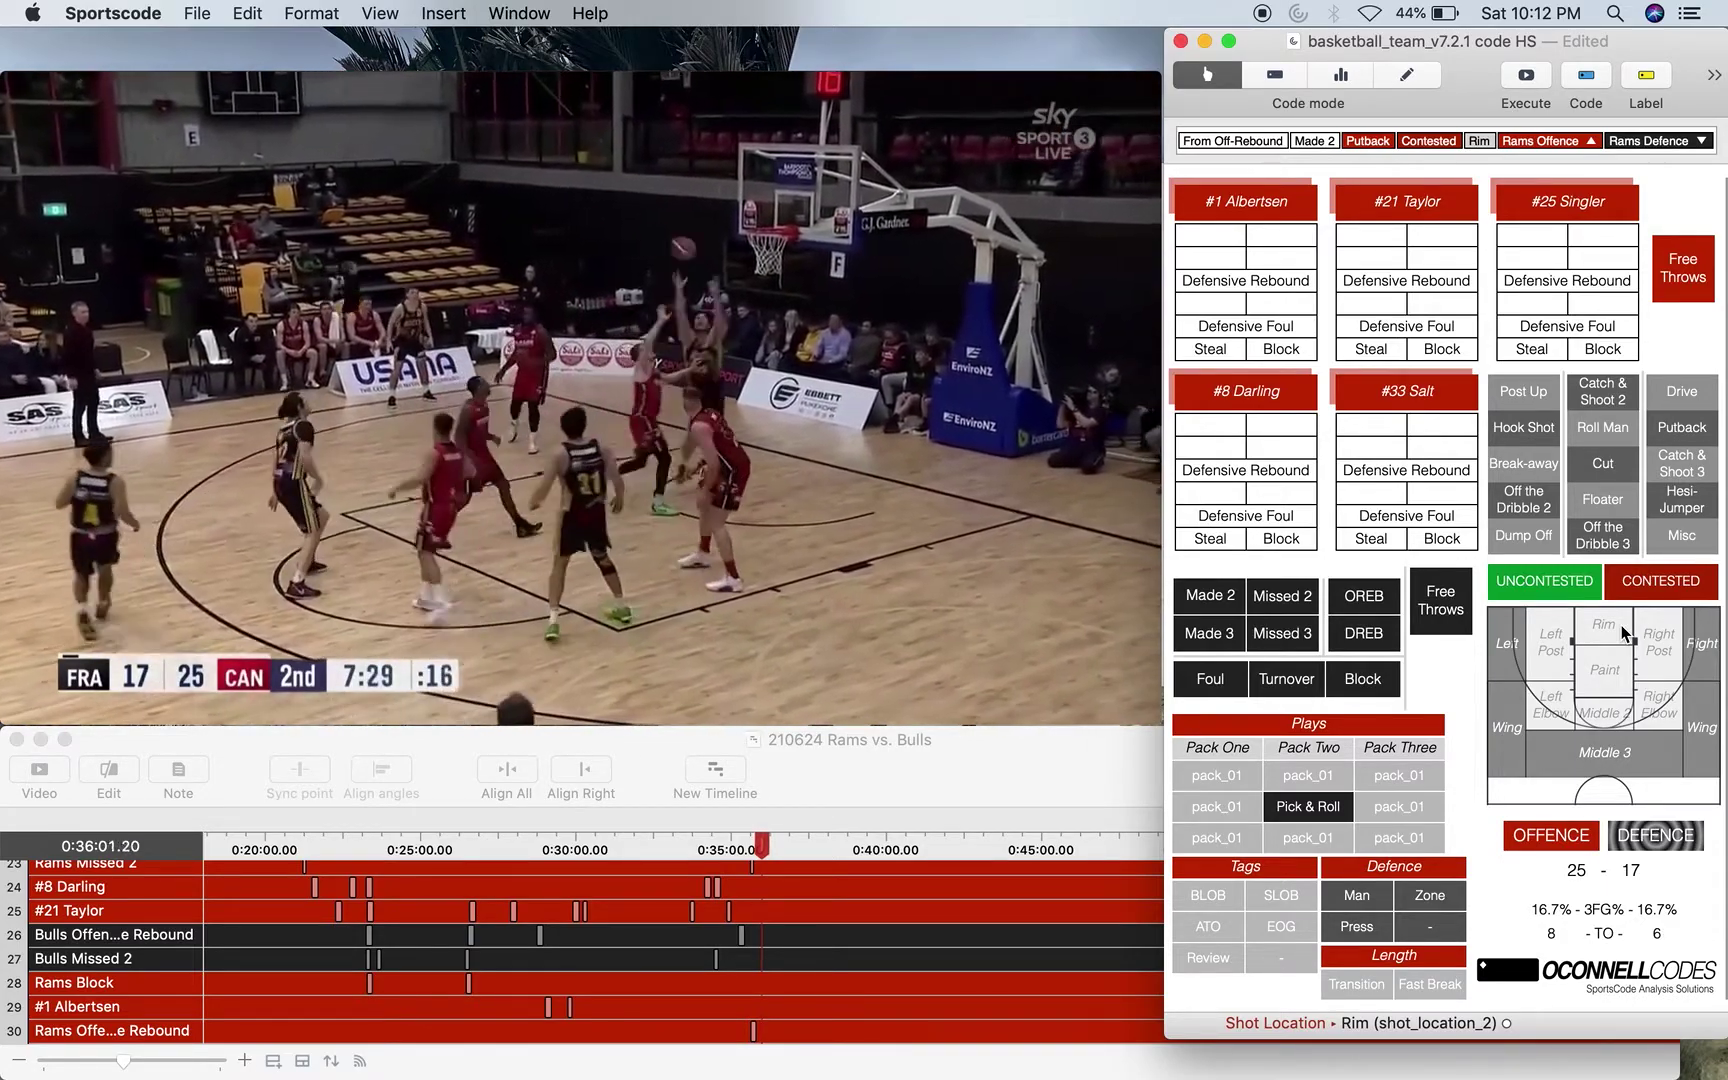
# Label the Rams Defence possession Man with Pick & Roll and record an Uncontested Roll Man shot at the Rim as a Bulls Made 2.
pyautogui.press('Left')
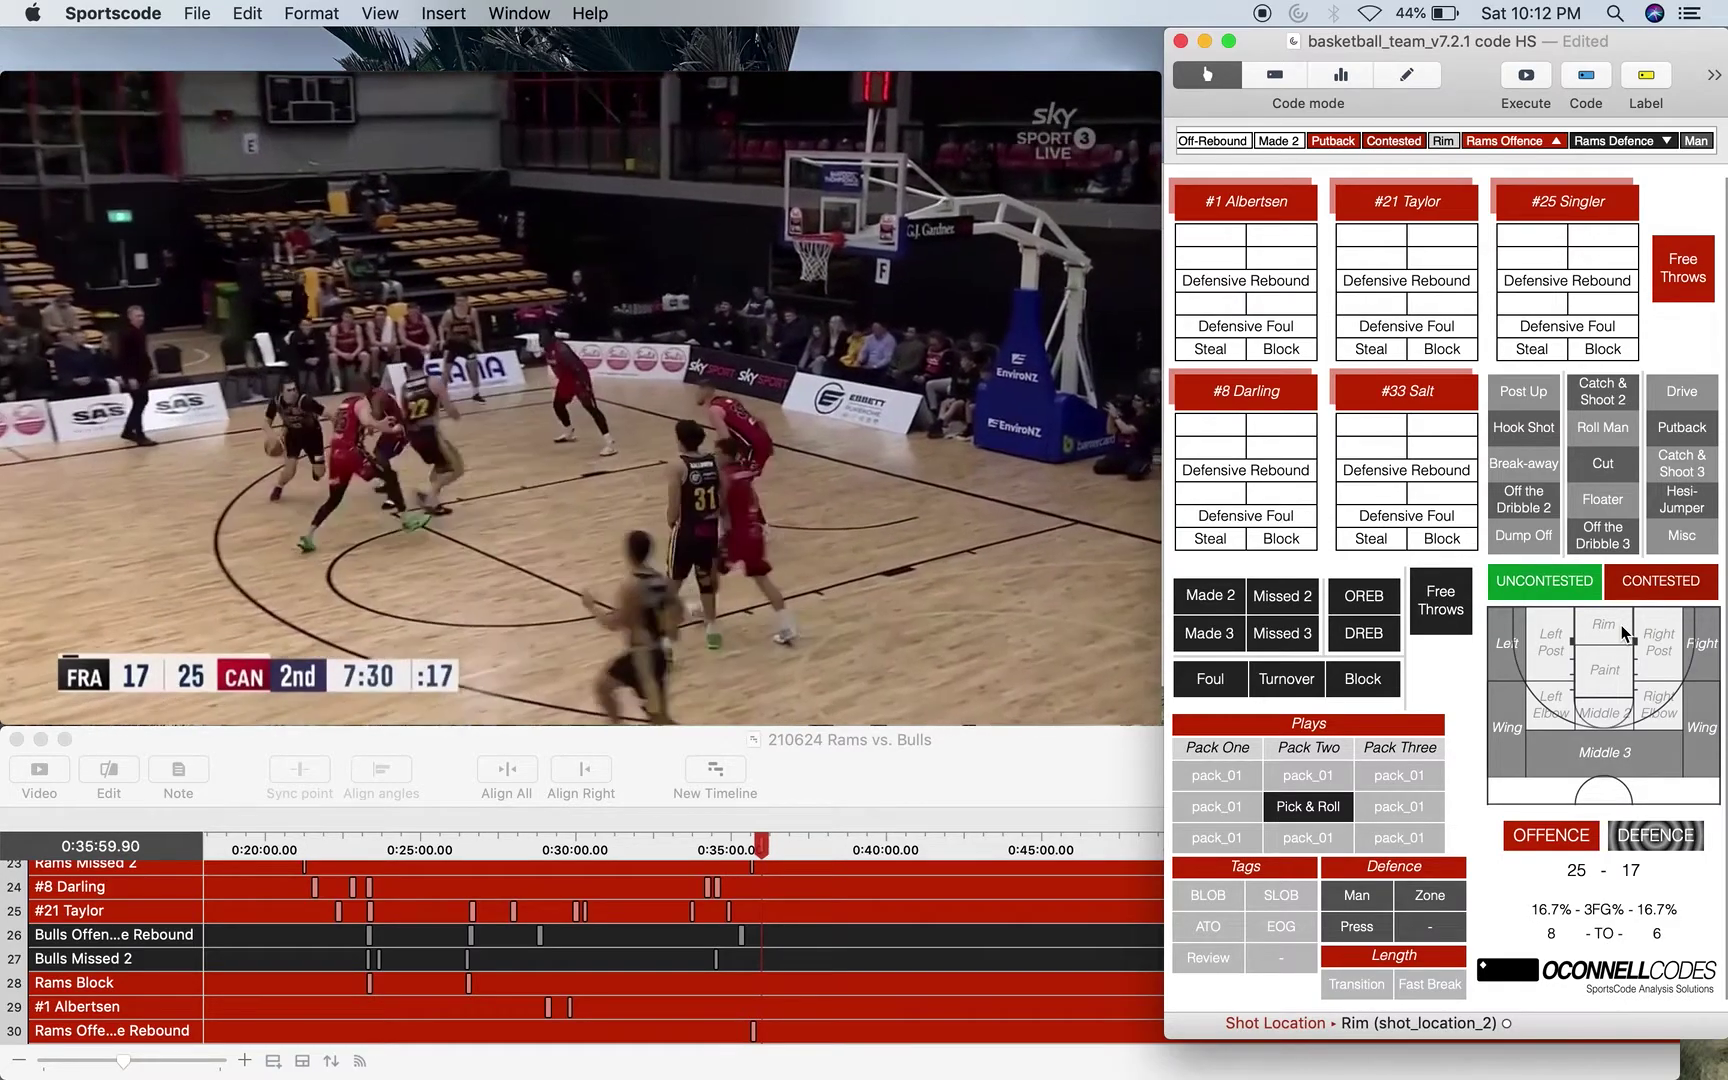
pyautogui.click(1340, 812)
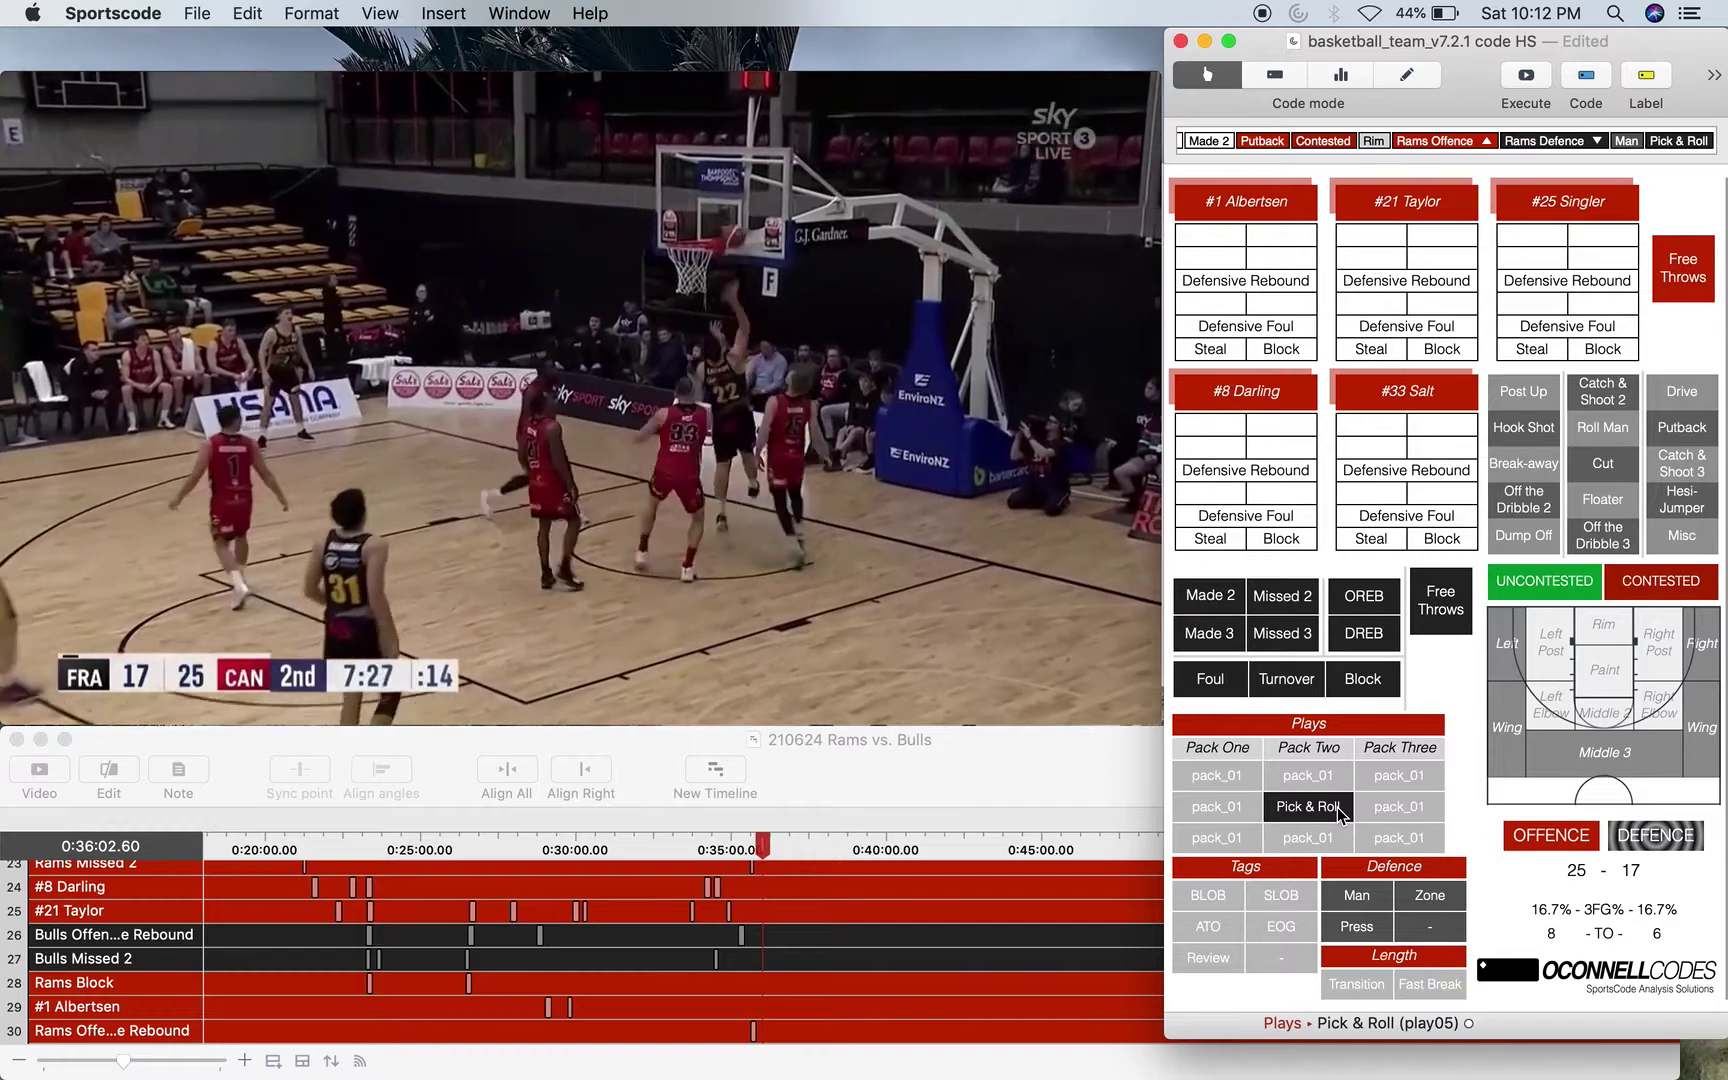
pyautogui.click(1215, 600)
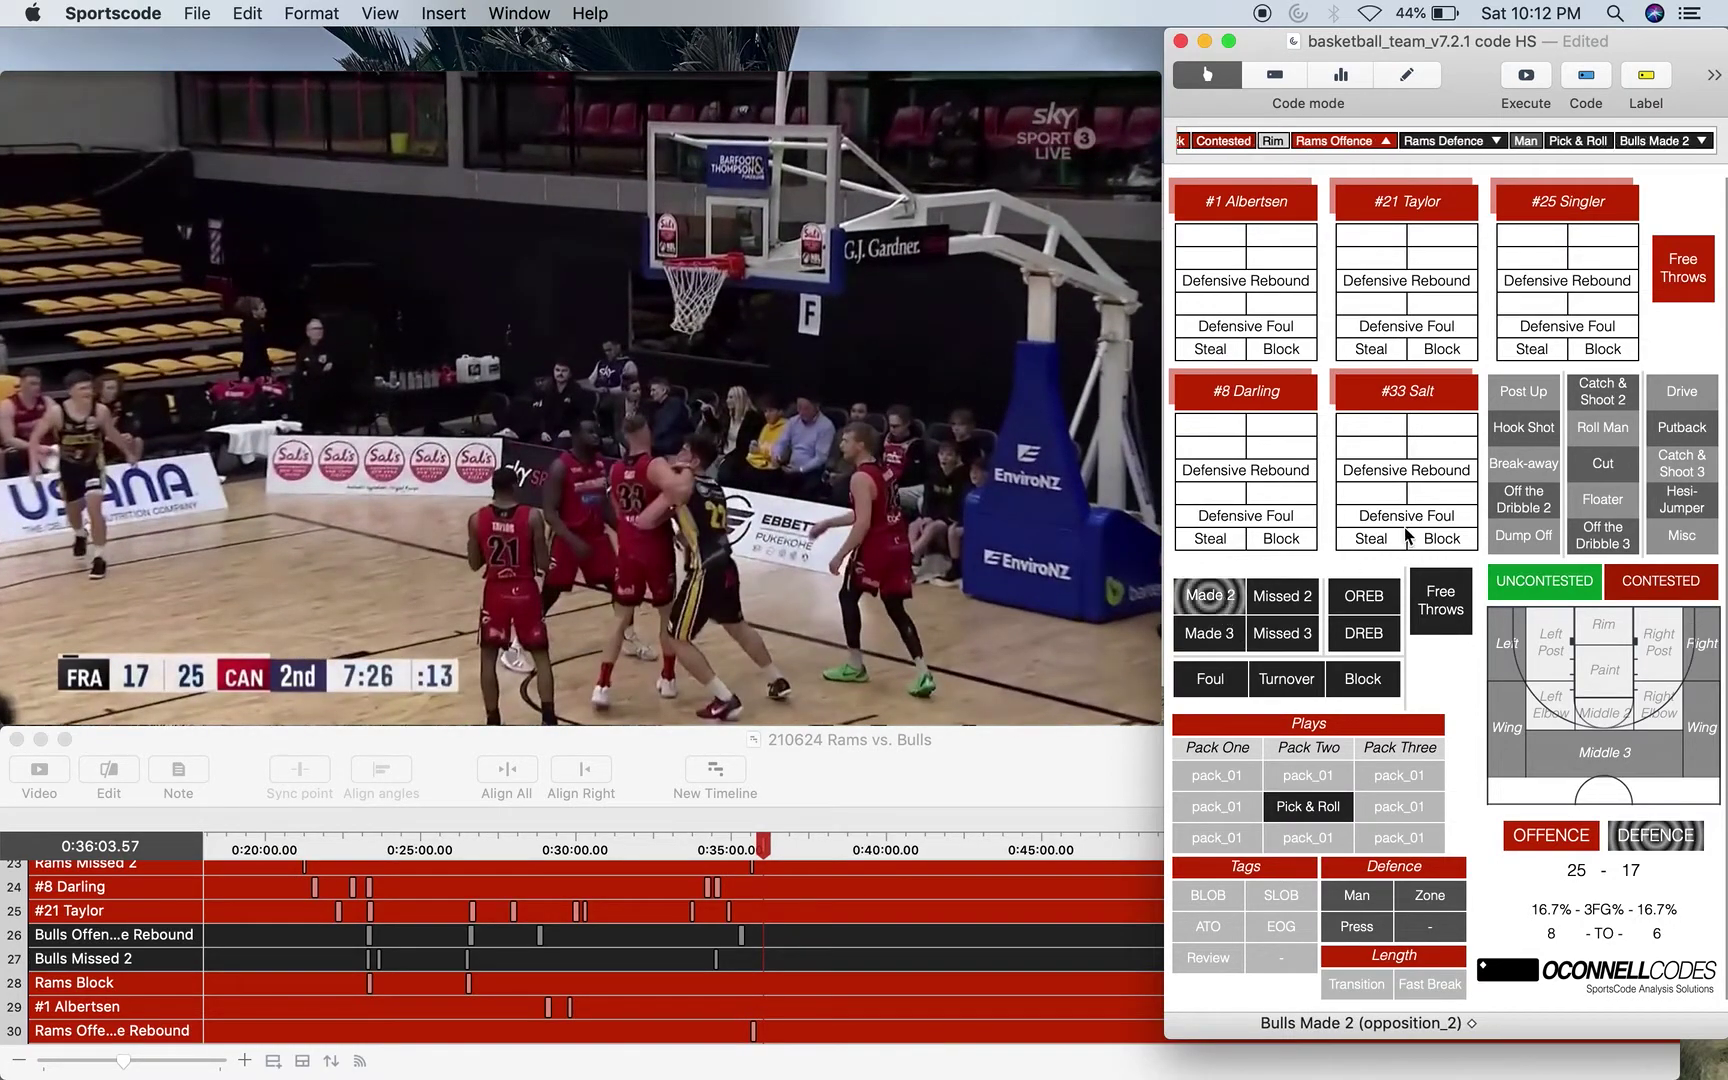
pyautogui.click(1608, 432)
pyautogui.click(1590, 578)
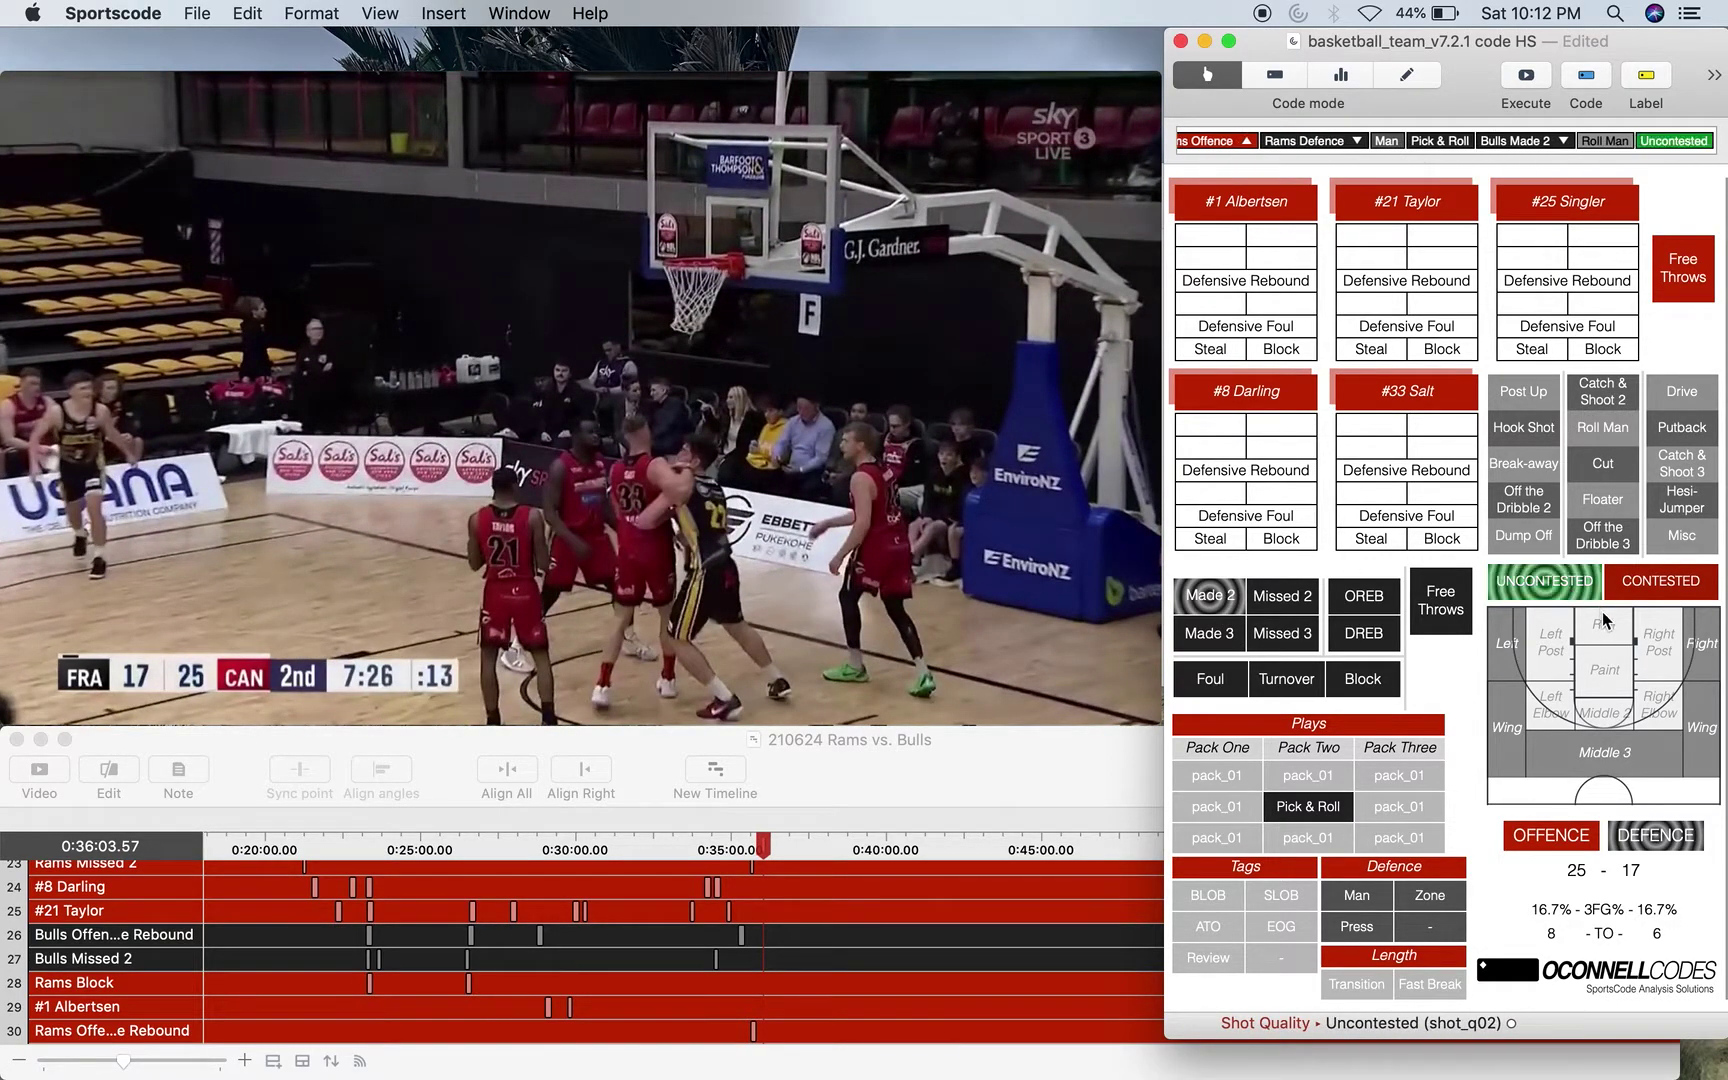
pyautogui.click(1602, 618)
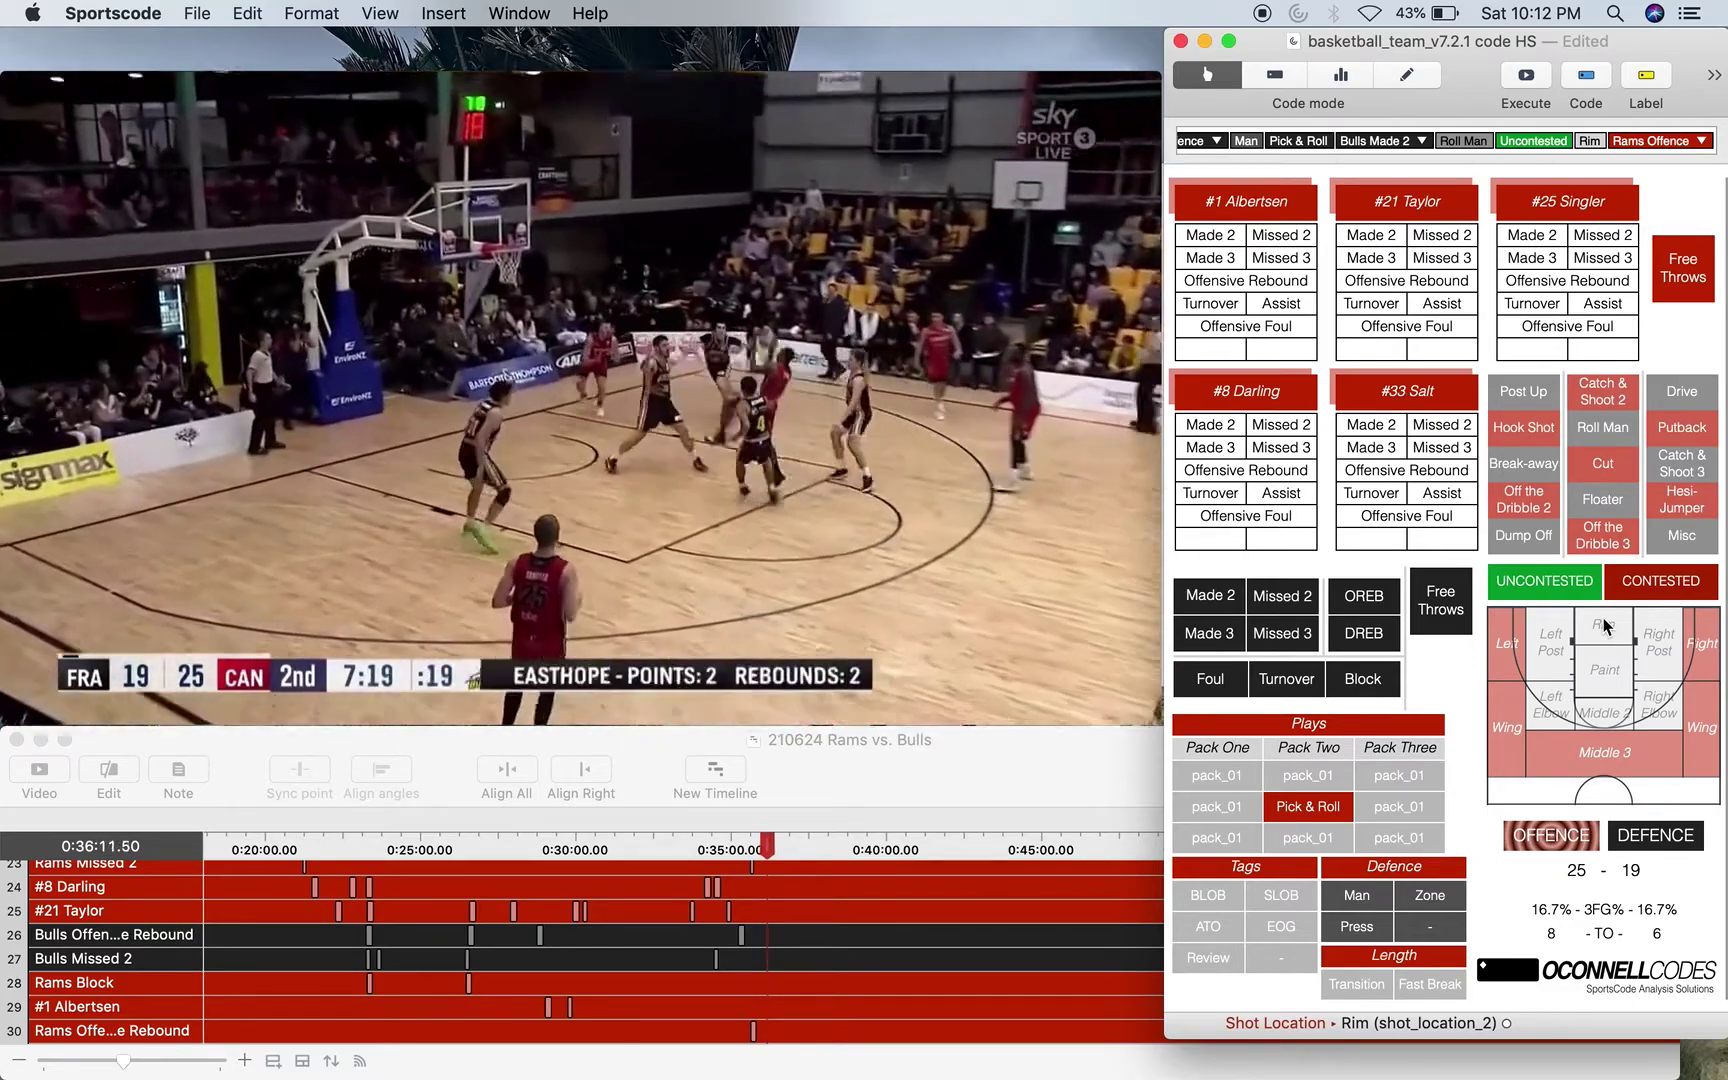
# Label the Rams Offence possession Zone and record a Bulls Foul.
pyautogui.press('super+Left')
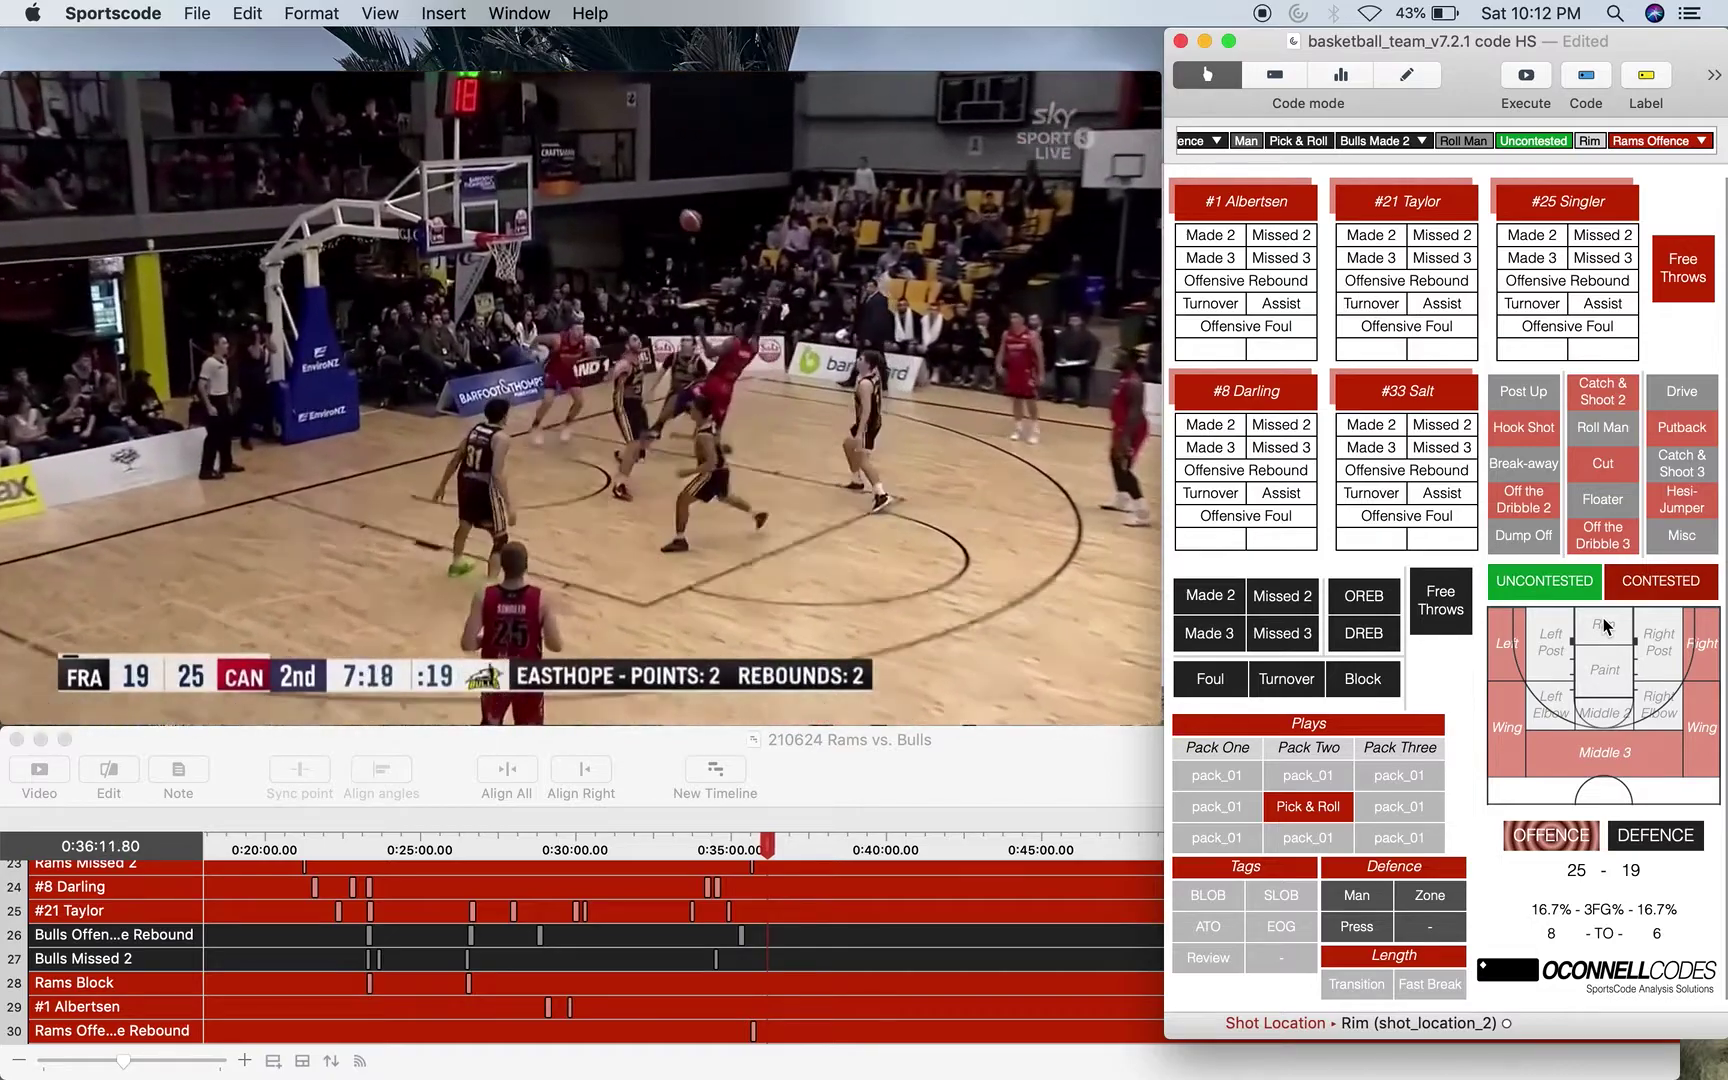
pyautogui.press('z')
pyautogui.press('super+Left')
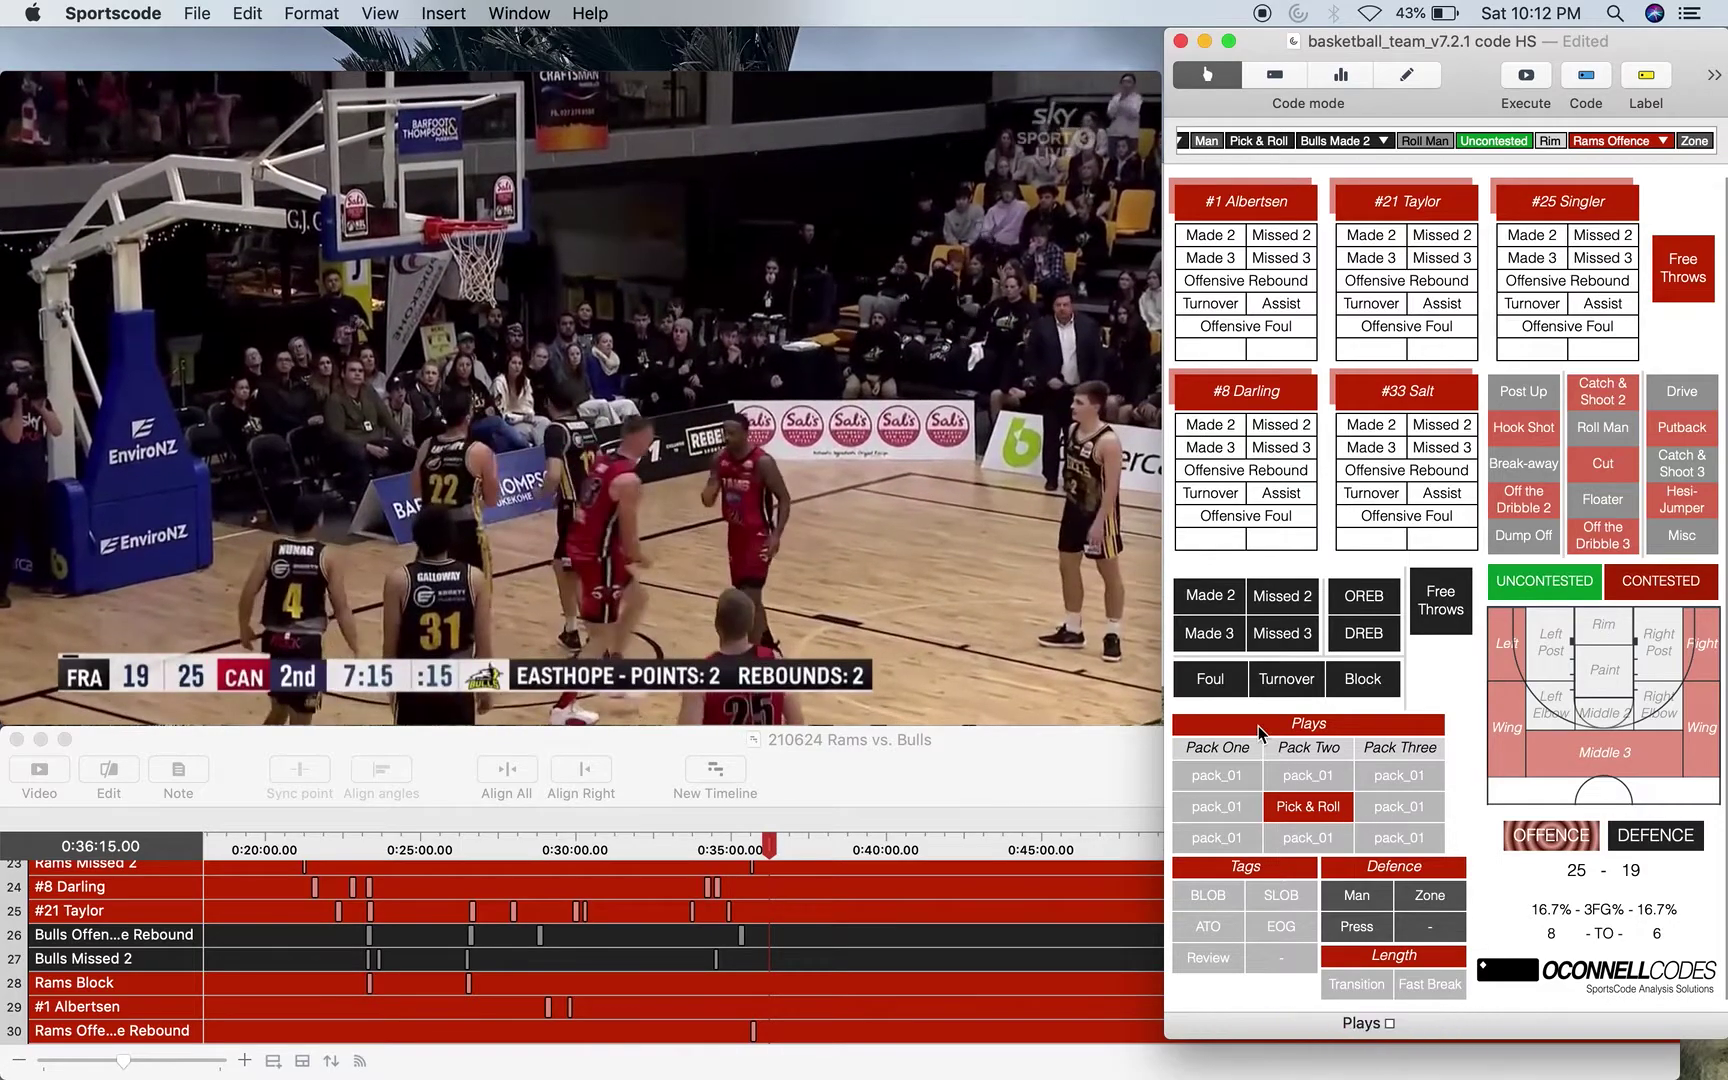
pyautogui.click(1226, 690)
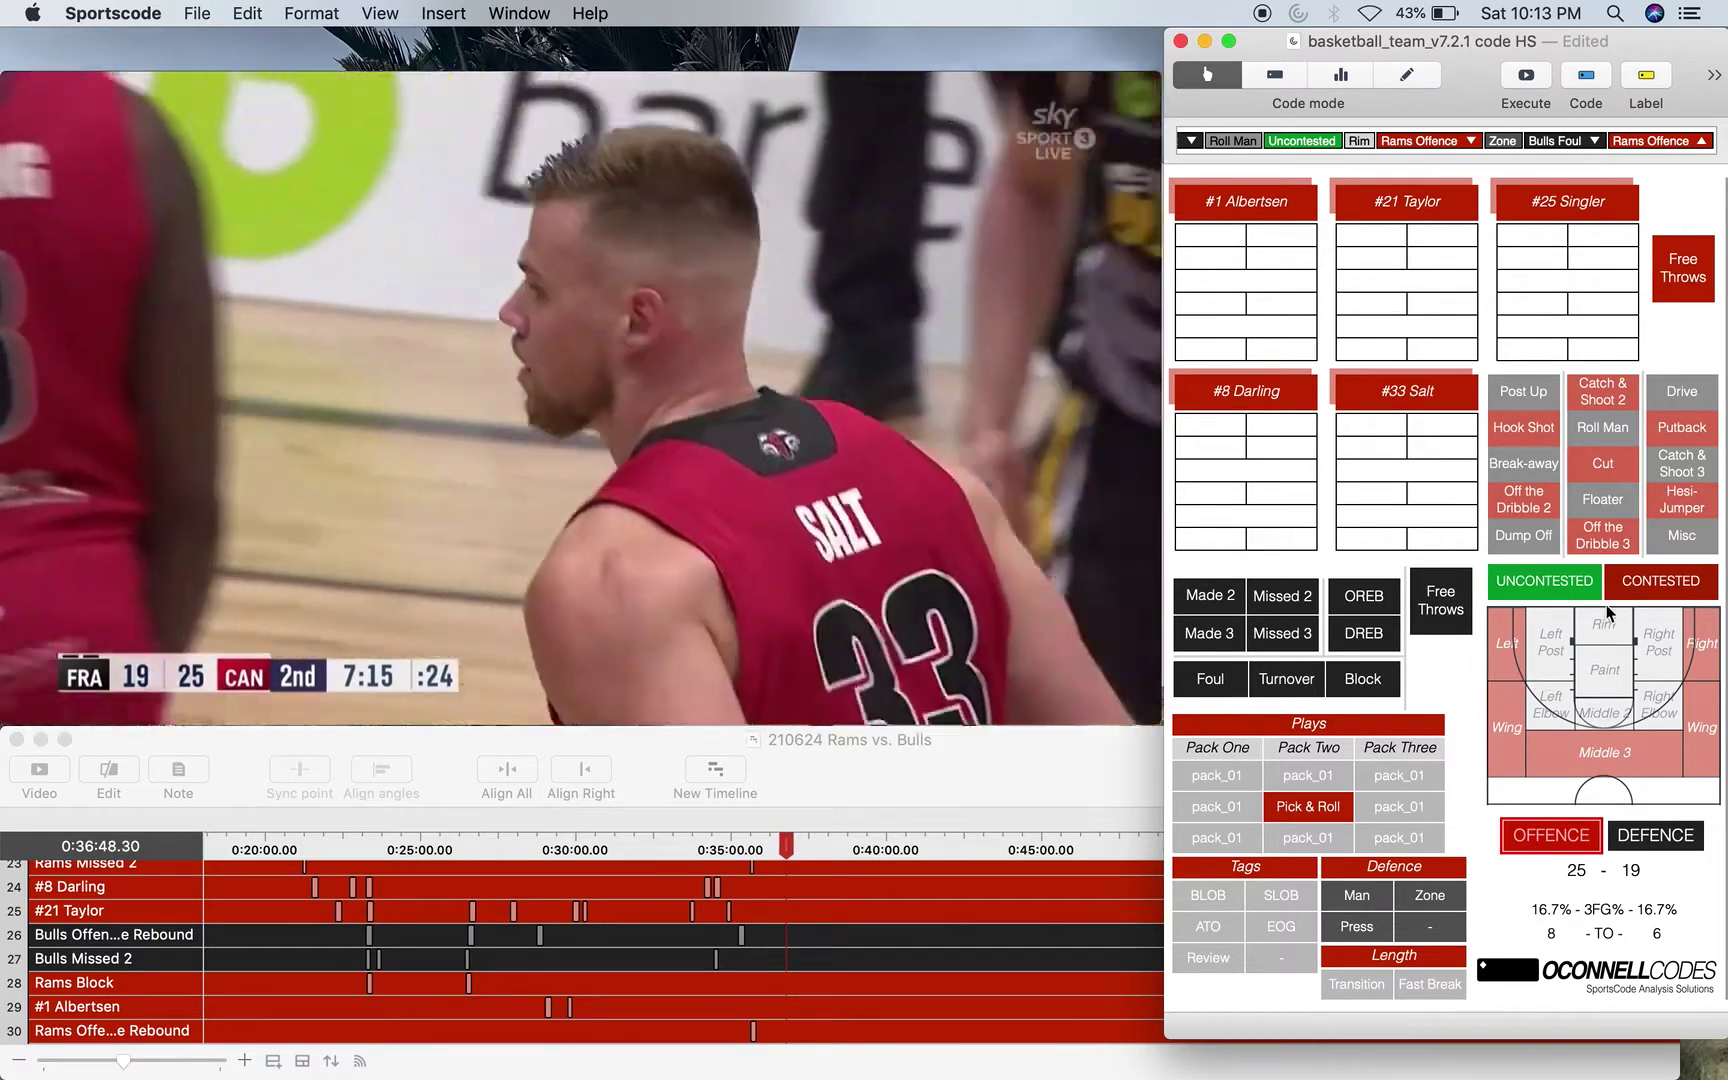
# Swap #11 in for #21 as Player 2 and record #33's Free Throws as 2A with a Bulls Defensive Rebound.
pyautogui.hscroll(10, 1570, 494)
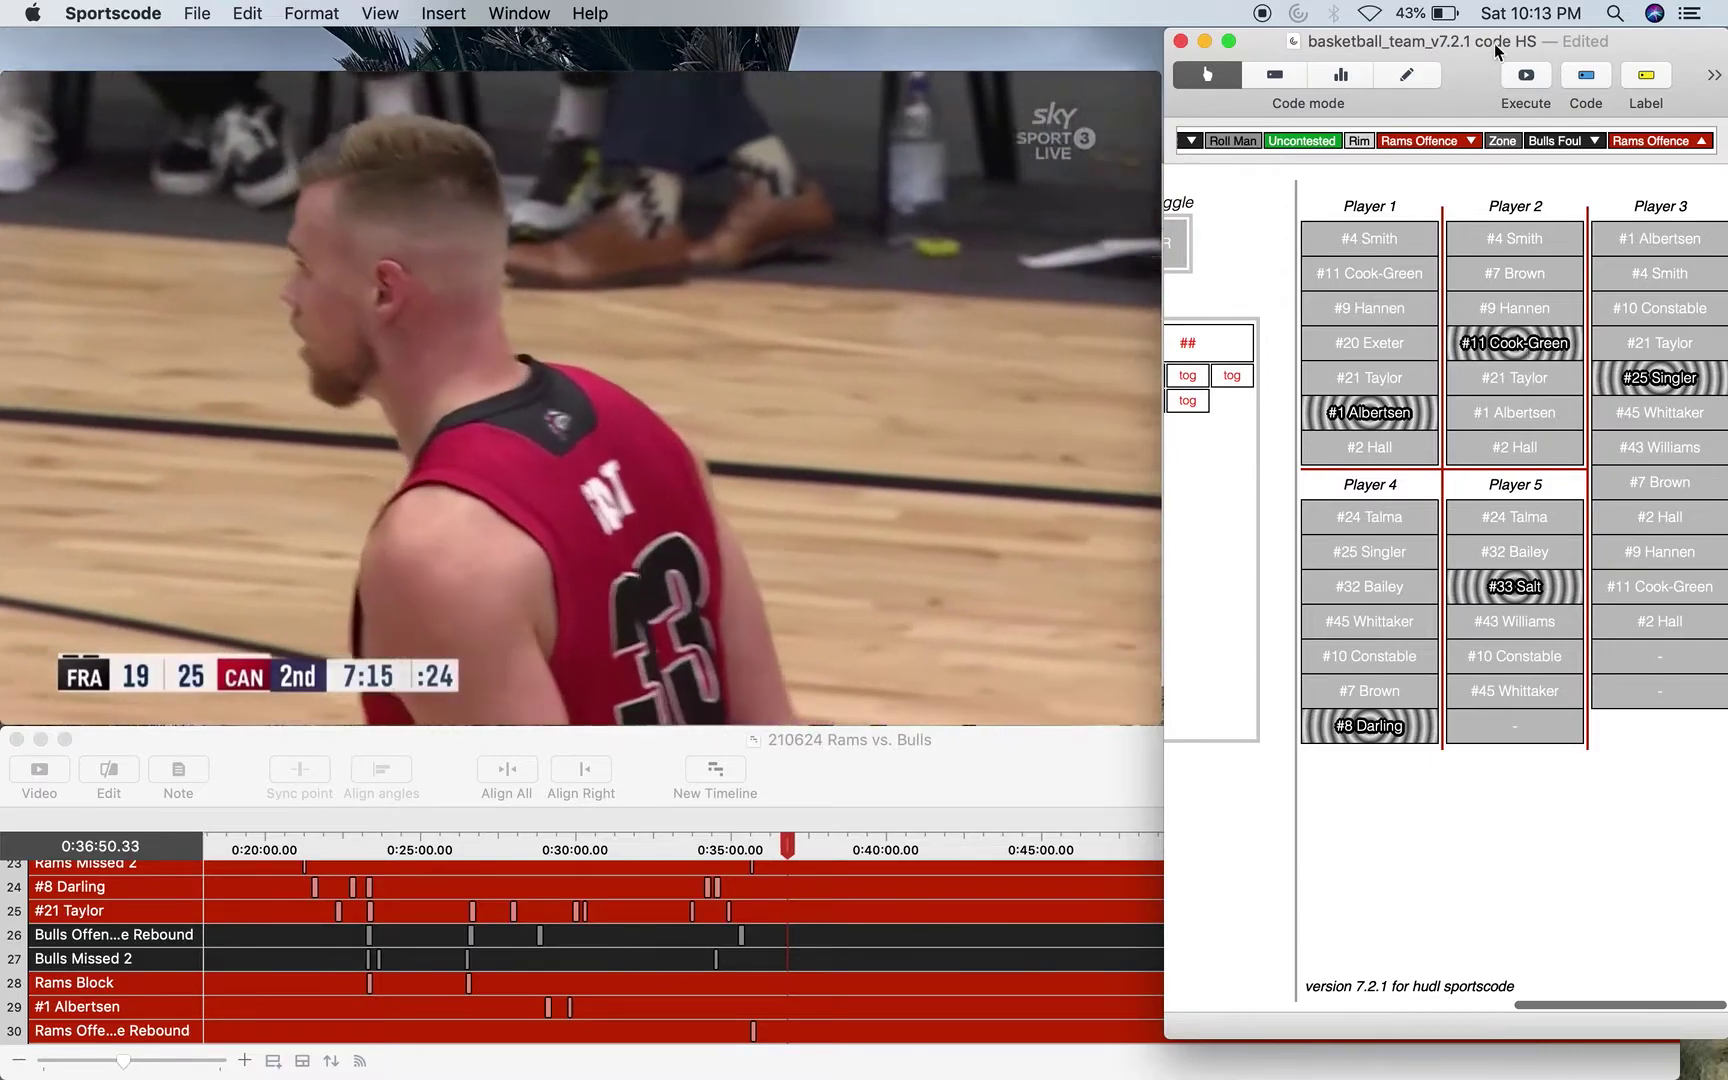
pyautogui.hscroll(-10, 1501, 381)
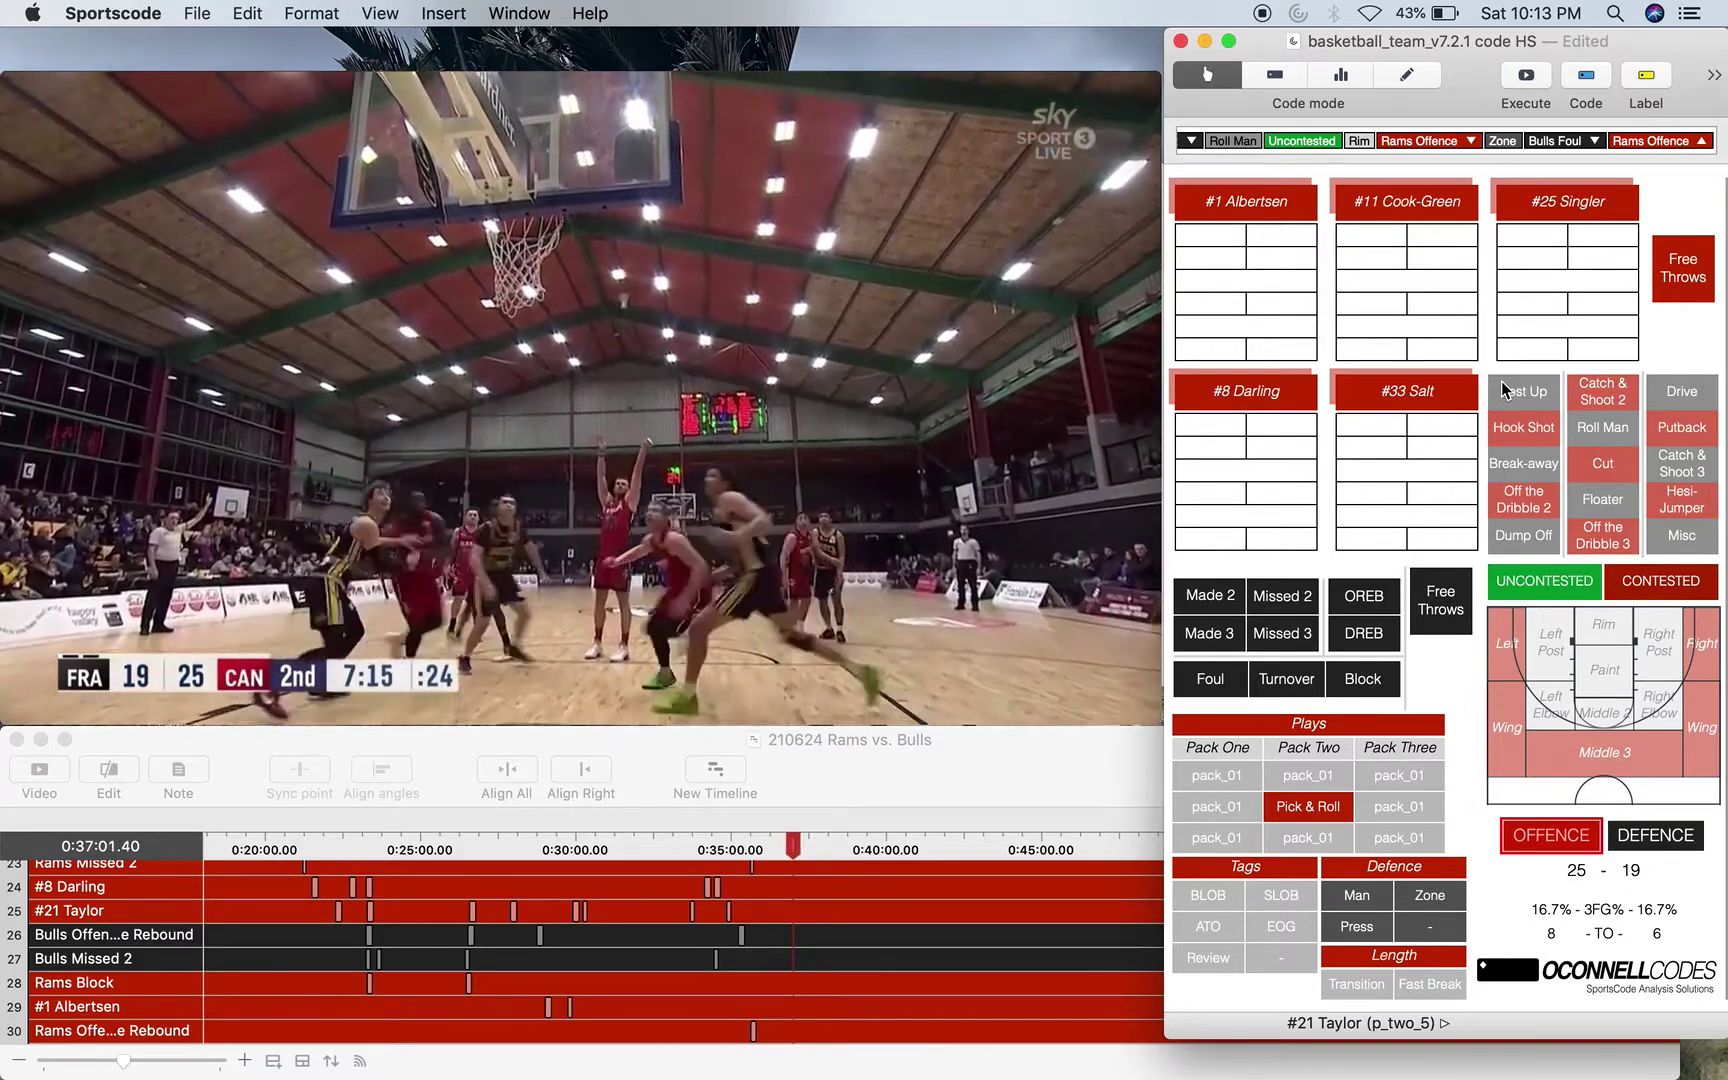
pyautogui.click(1683, 268)
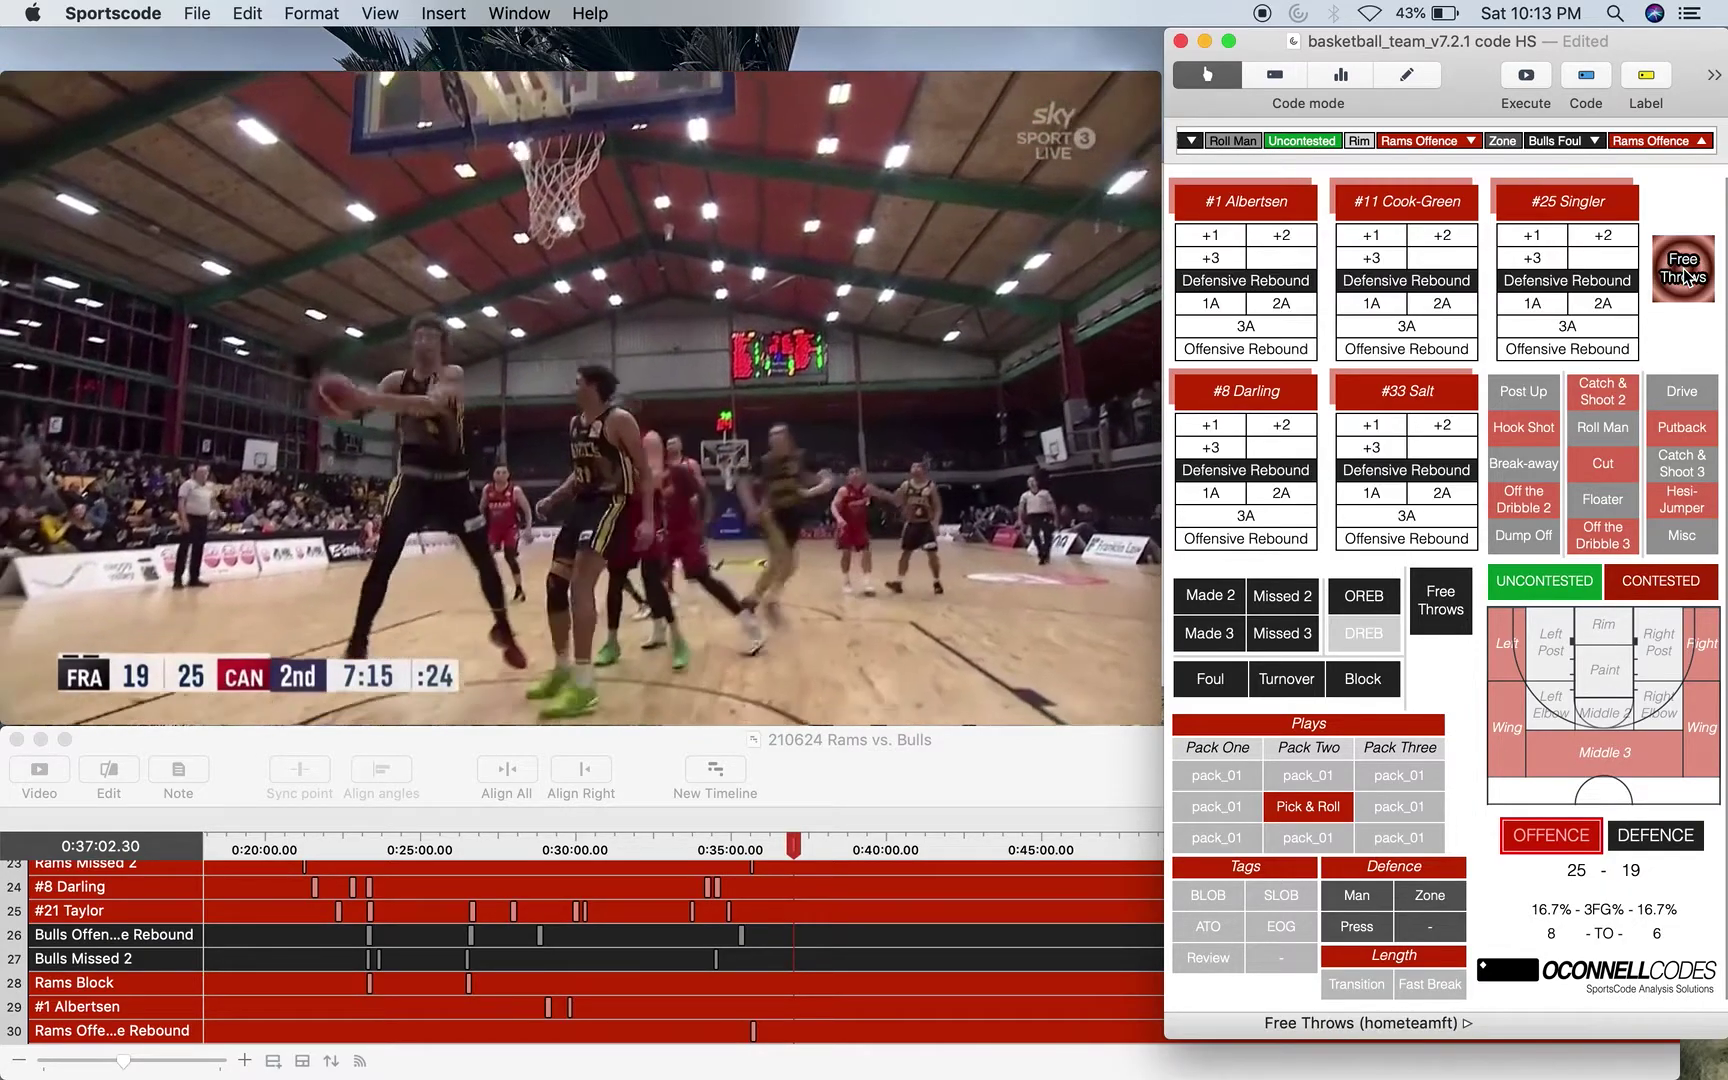
pyautogui.click(1435, 472)
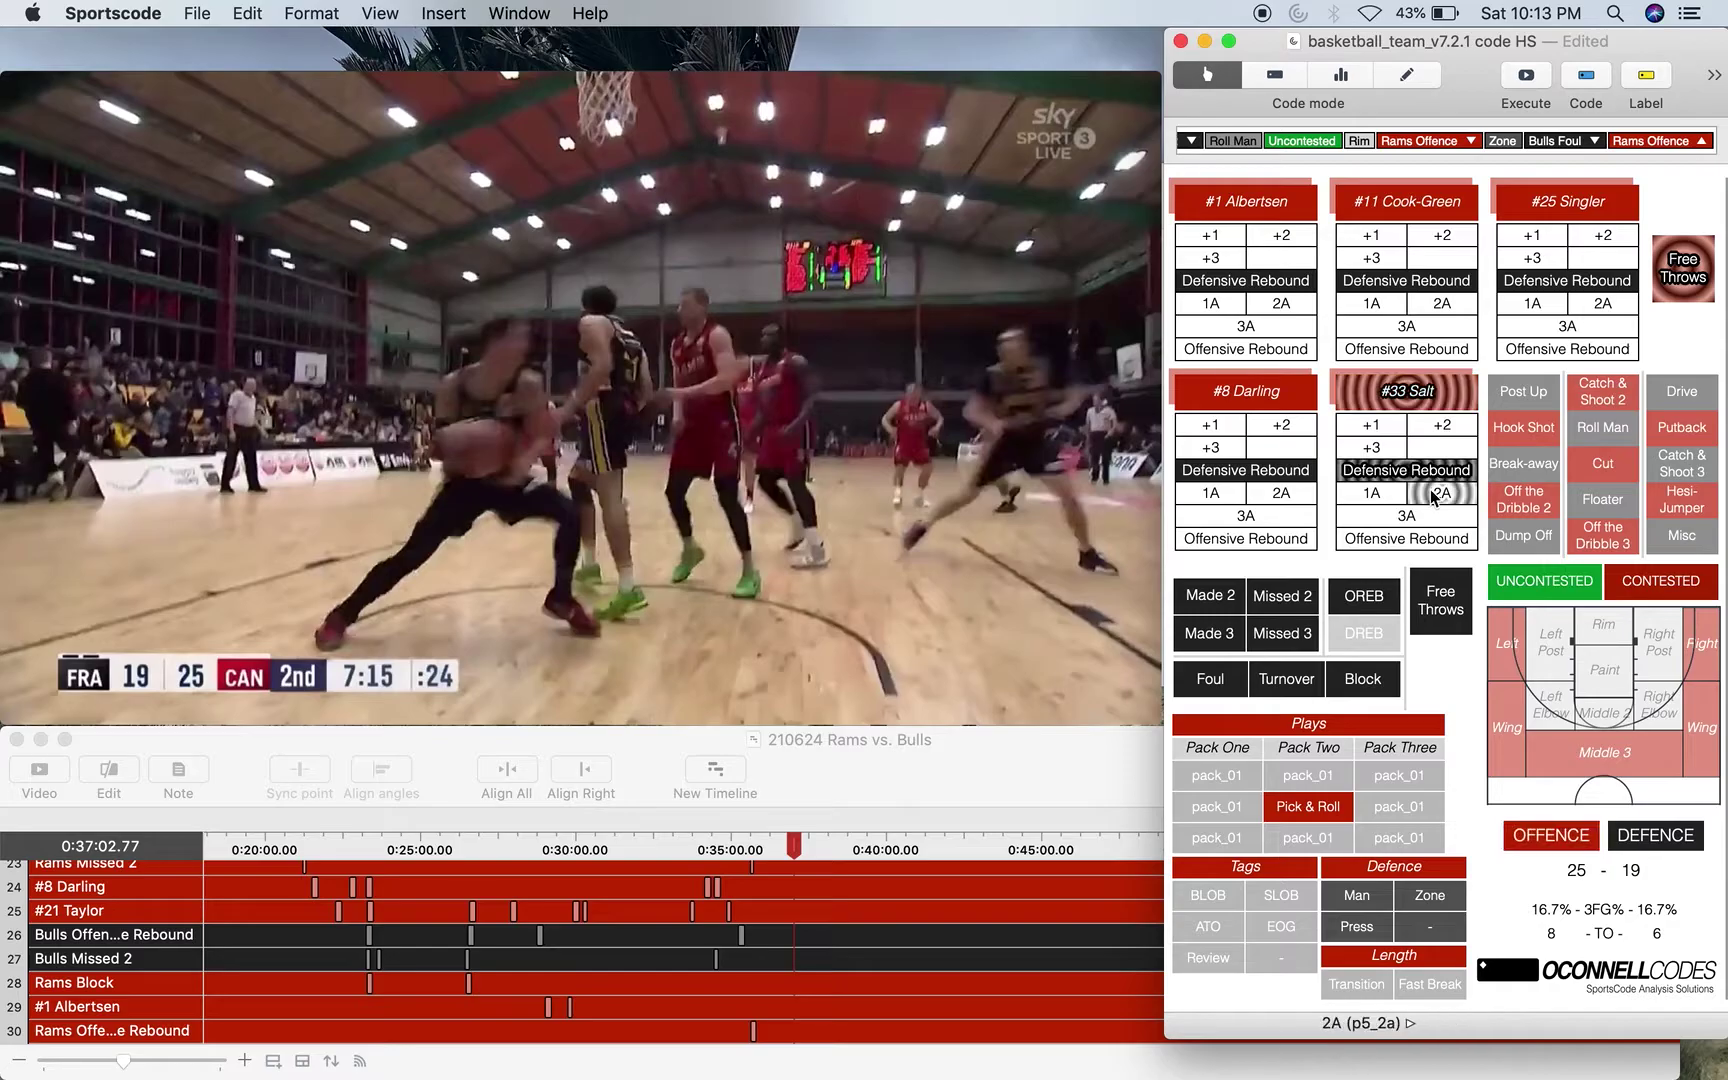
pyautogui.click(1435, 495)
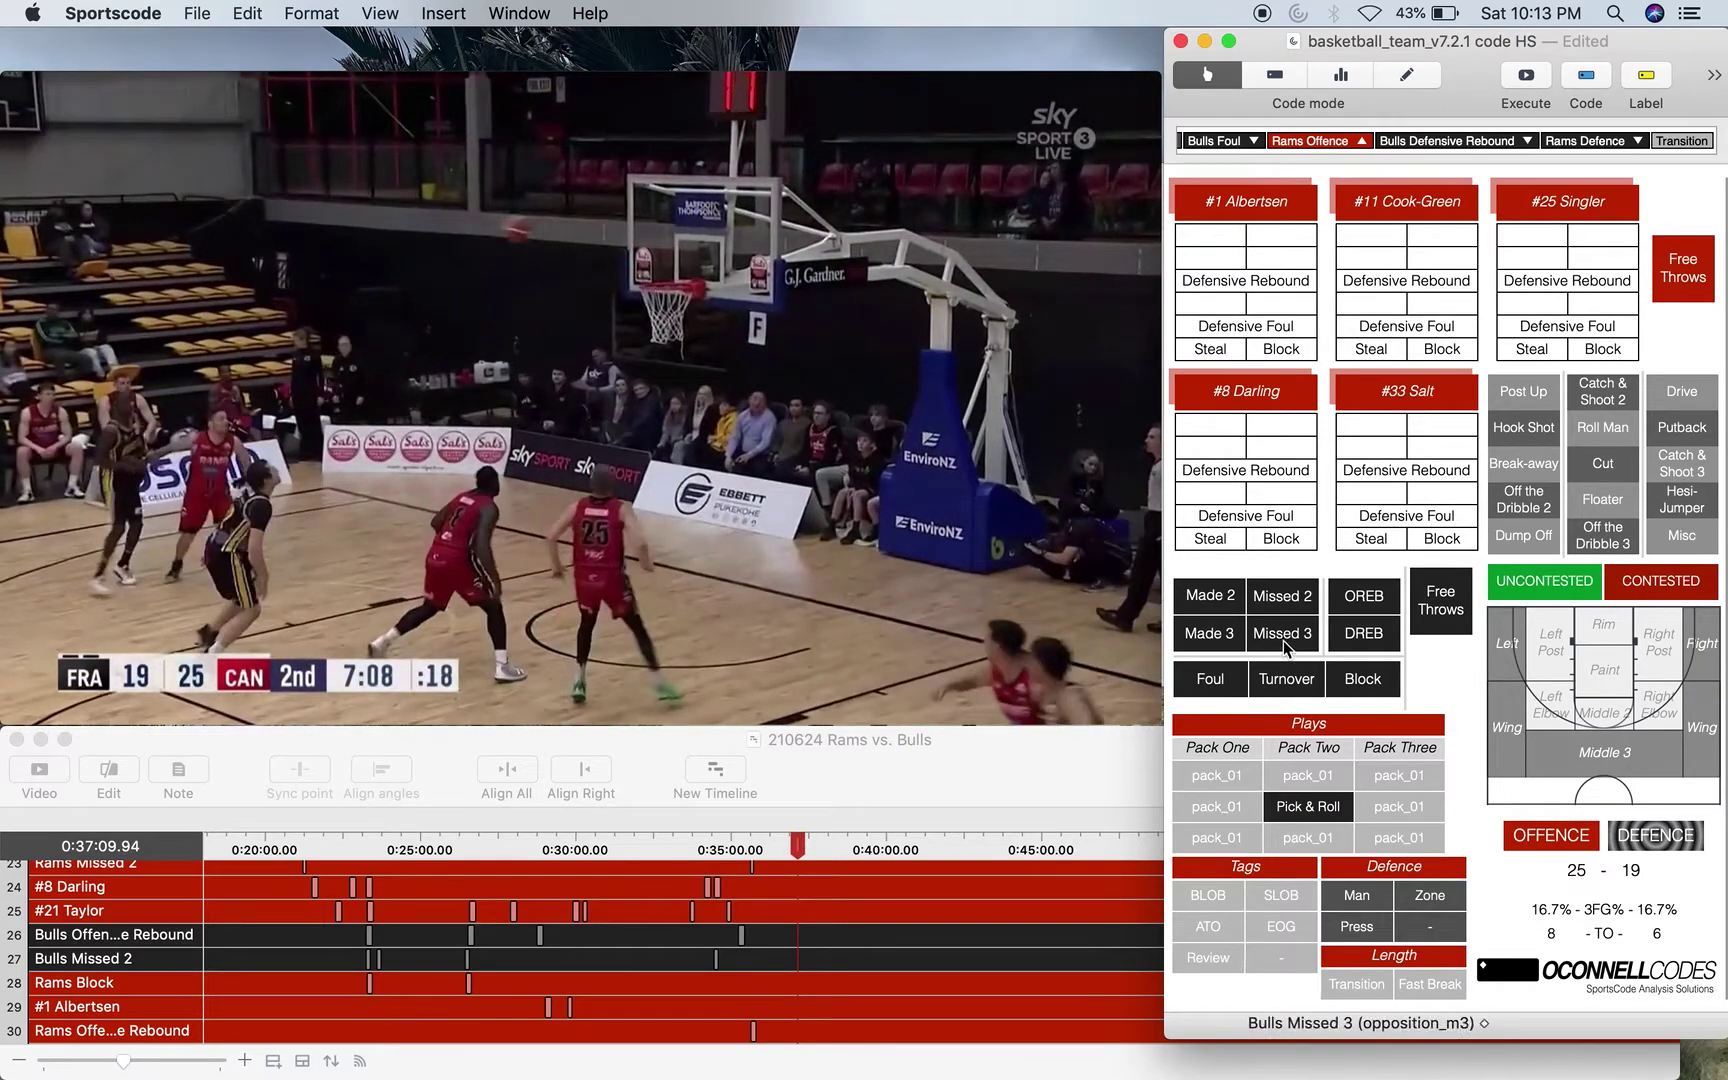
# Record an Uncontested Catch & Shoot 3 from the Left Wing as a Bulls Missed 3, followed by a Bulls Offensive Rebound.
pyautogui.click(1283, 638)
pyautogui.click(1656, 468)
pyautogui.click(1559, 588)
pyautogui.click(1517, 699)
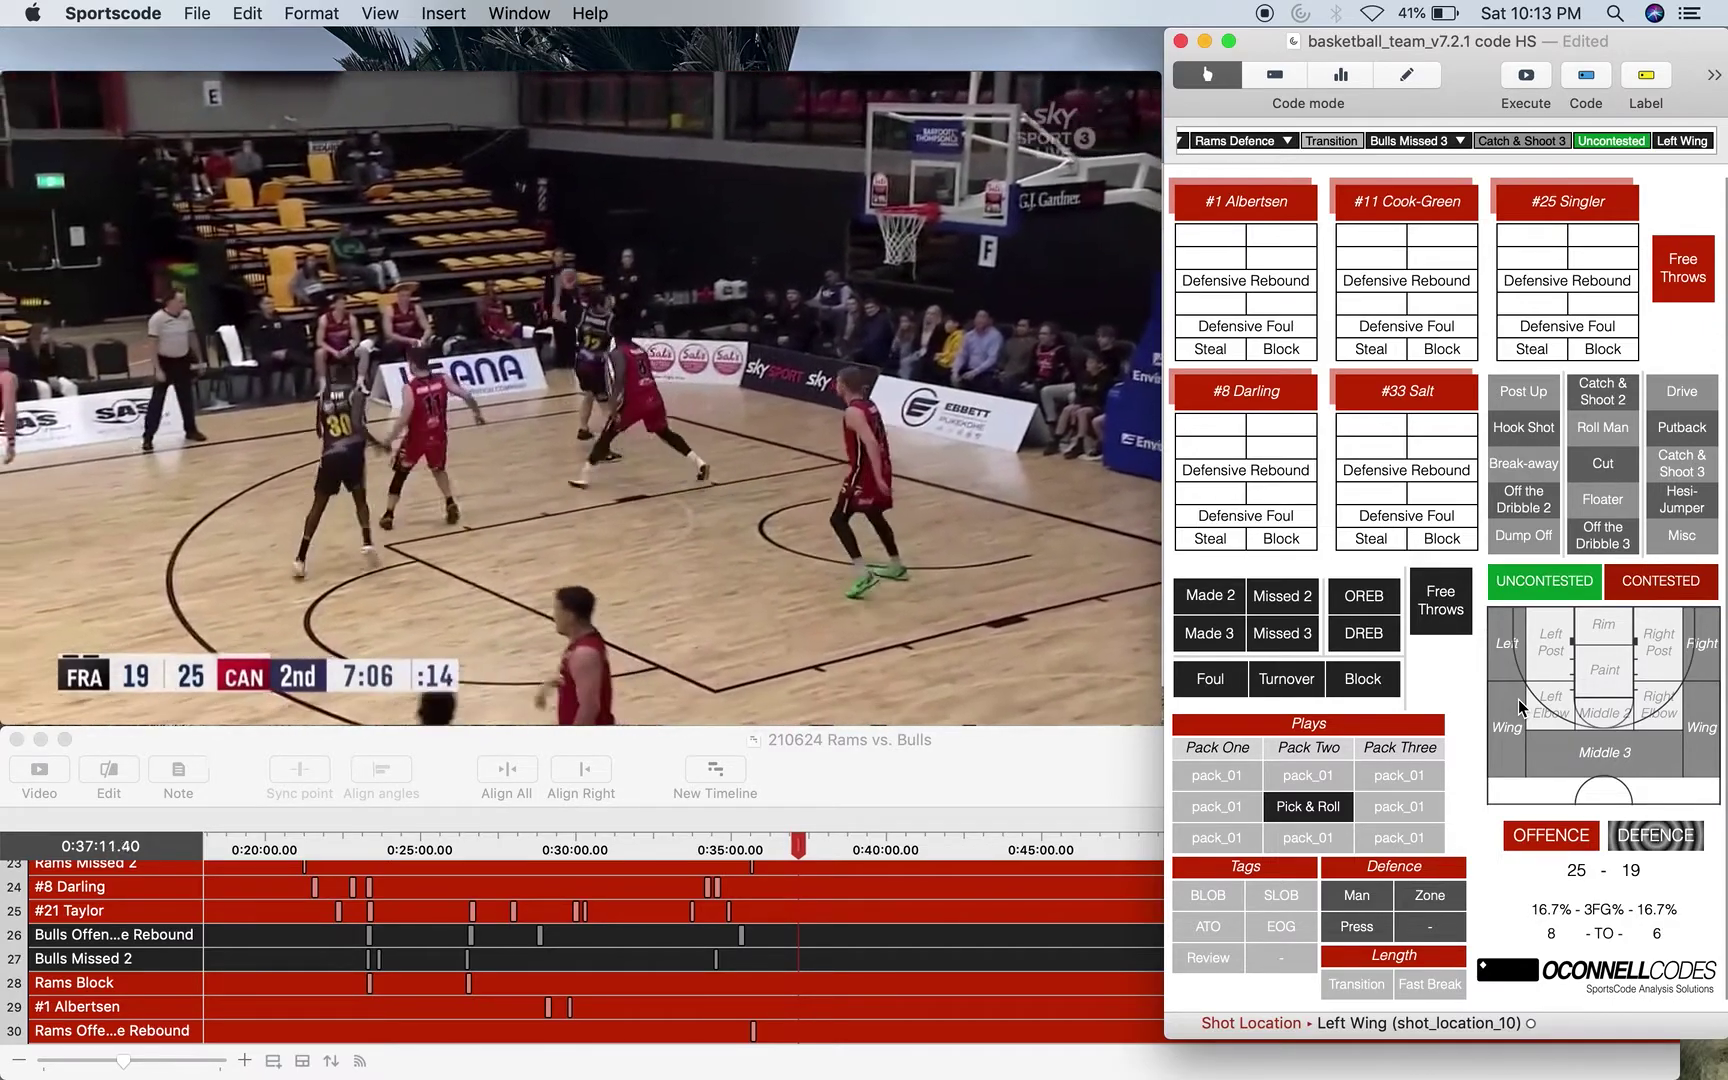
pyautogui.click(1362, 598)
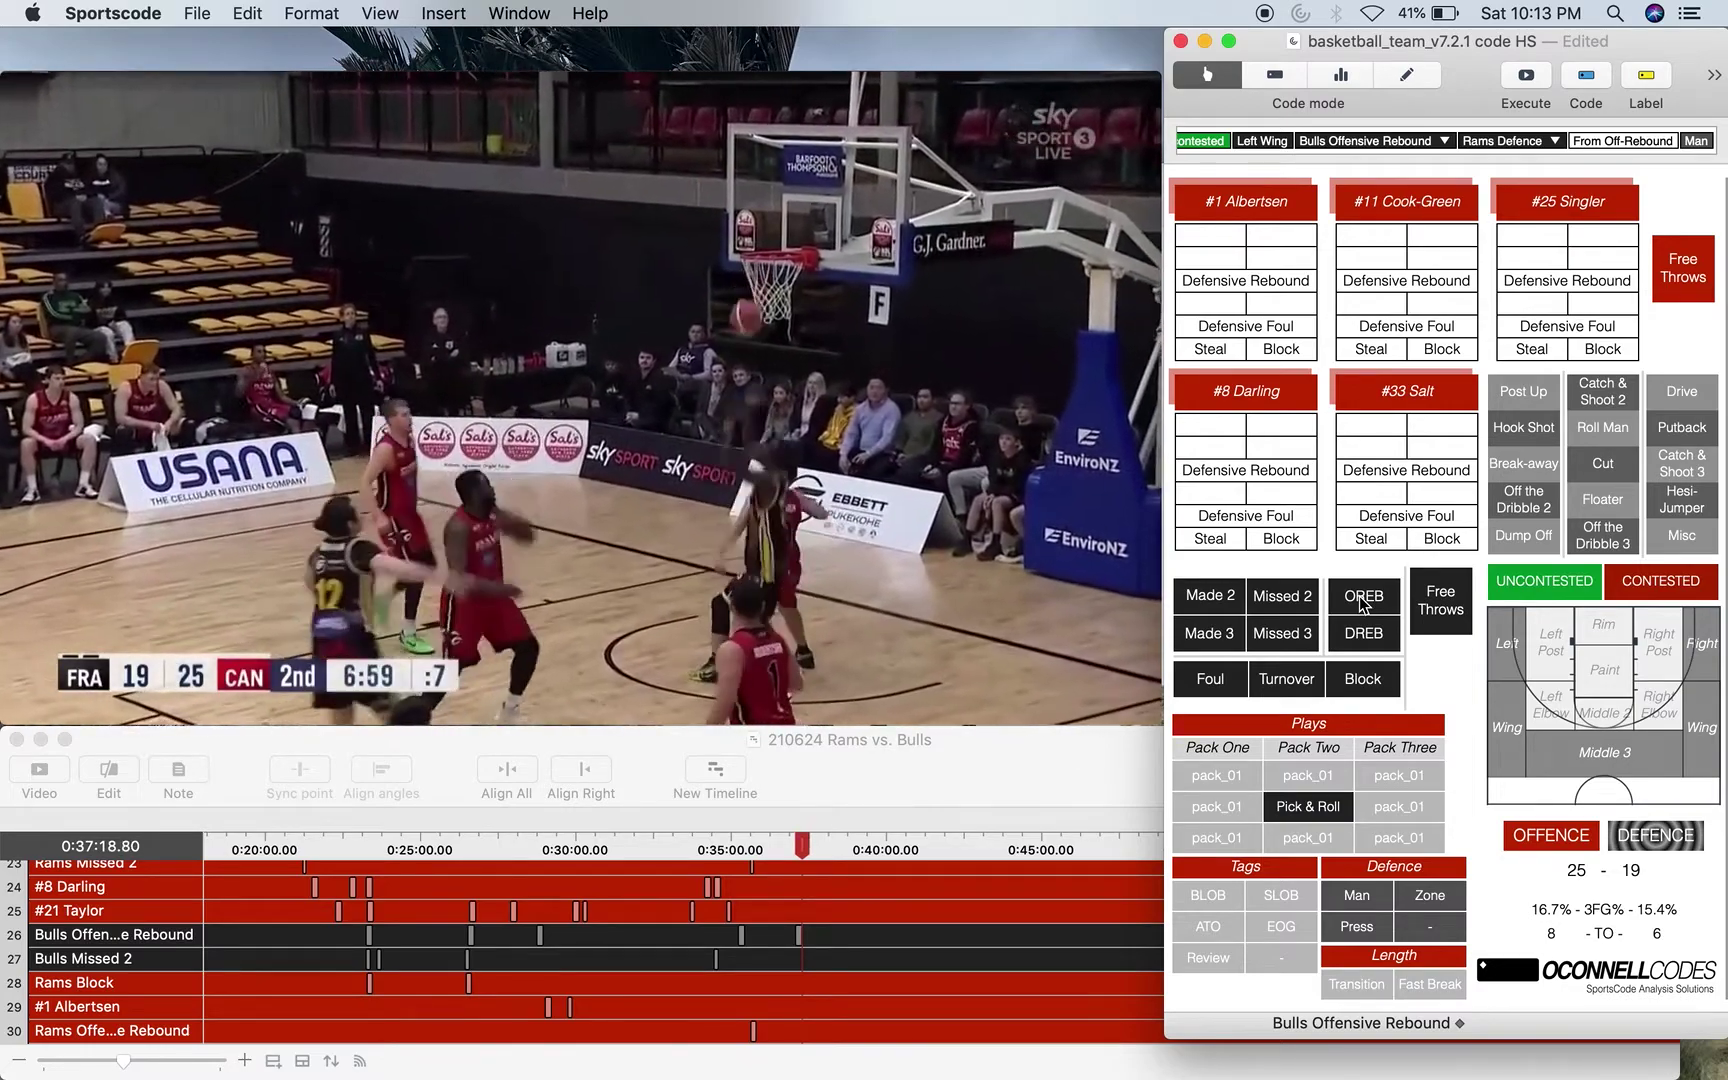
# Record a Post Up Going Right from the Paint as a Bulls Missed 2, followed by a Bulls Offensive Rebound.
pyautogui.click(1282, 596)
pyautogui.click(1523, 391)
pyautogui.click(1660, 581)
pyautogui.click(1604, 668)
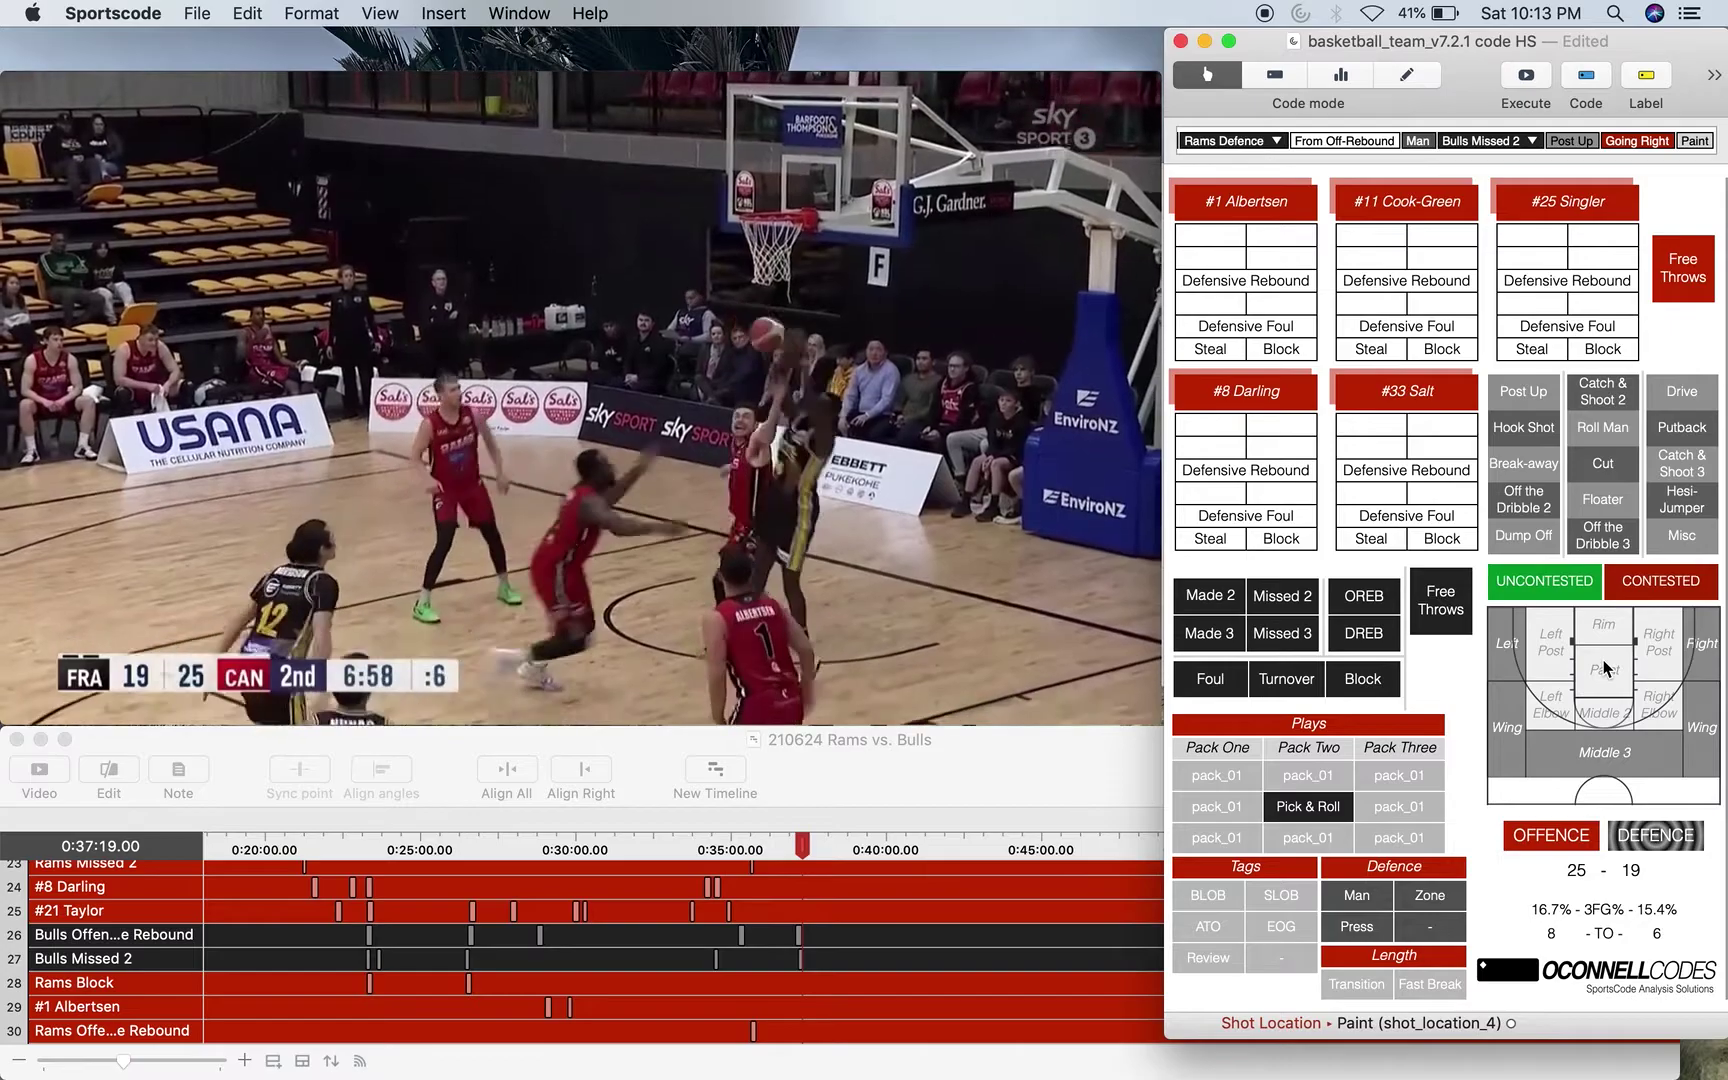
pyautogui.click(1456, 614)
pyautogui.click(1368, 600)
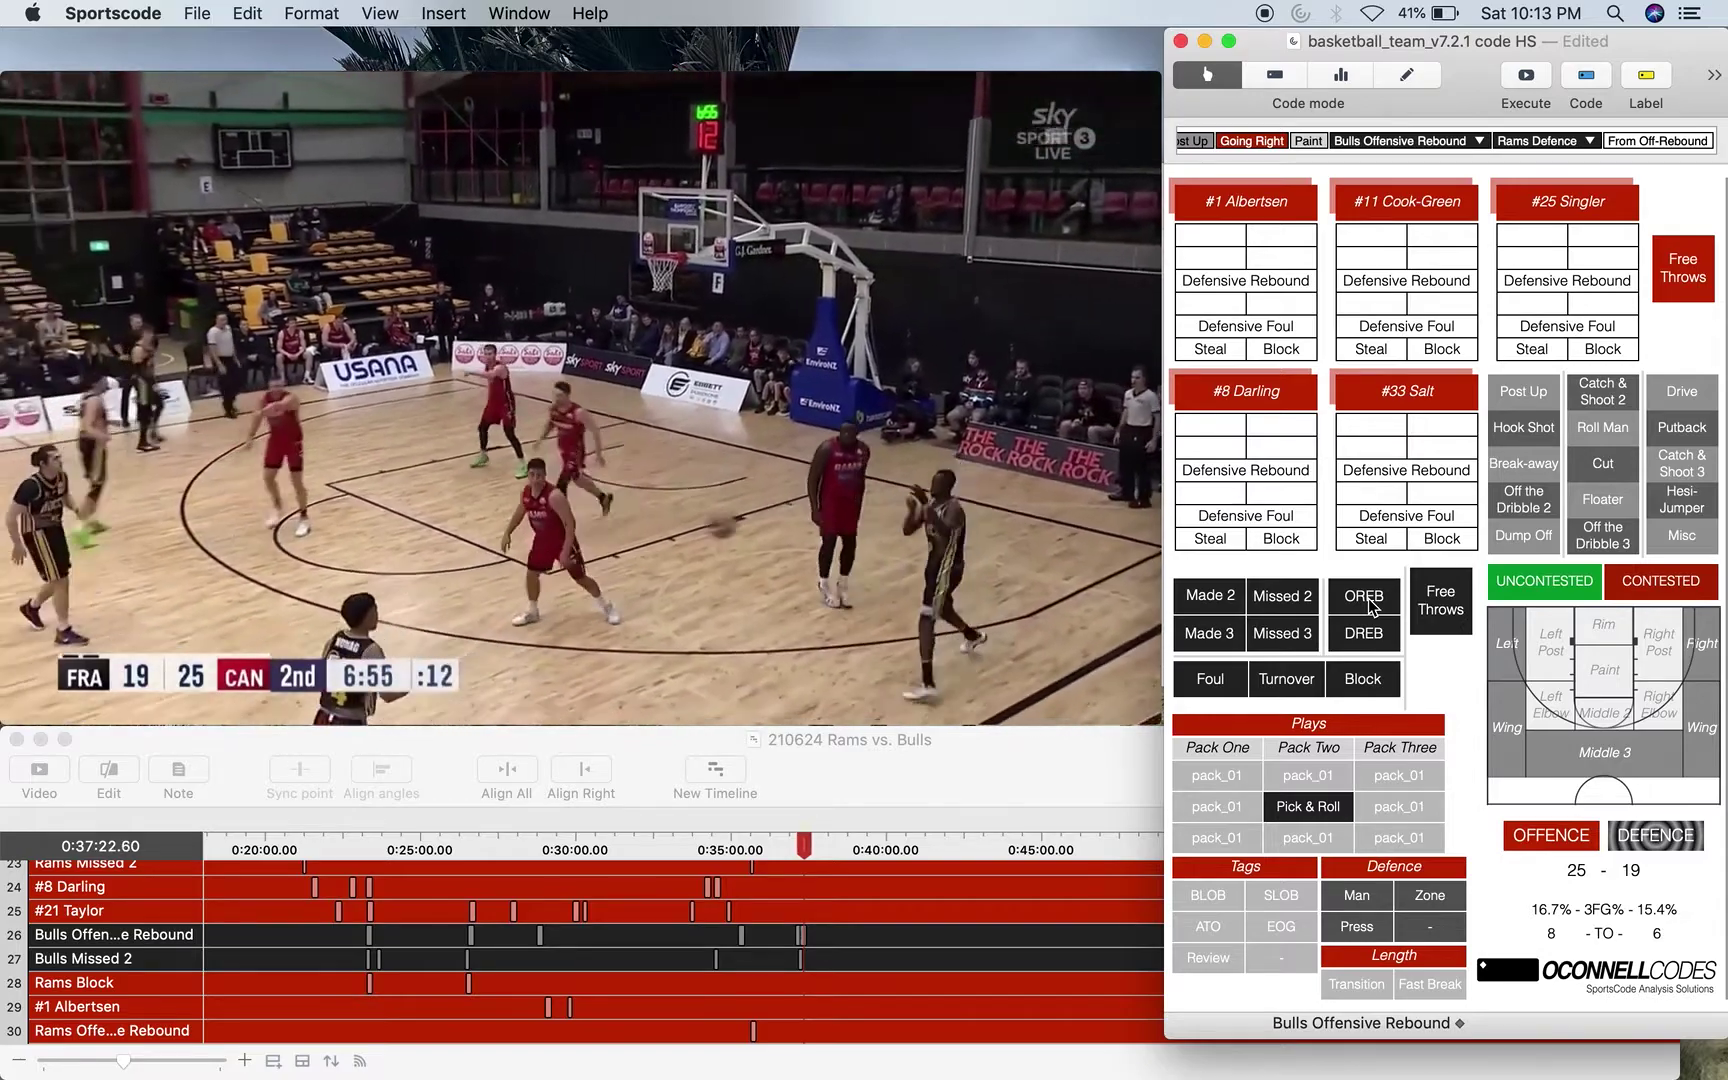
# Label the Rams Defence possession Man, then record a Contested Catch & Shoot 3 from Middle 3 as a Bulls Missed 3 with #33's Defensive Rebound.
pyautogui.press('m')
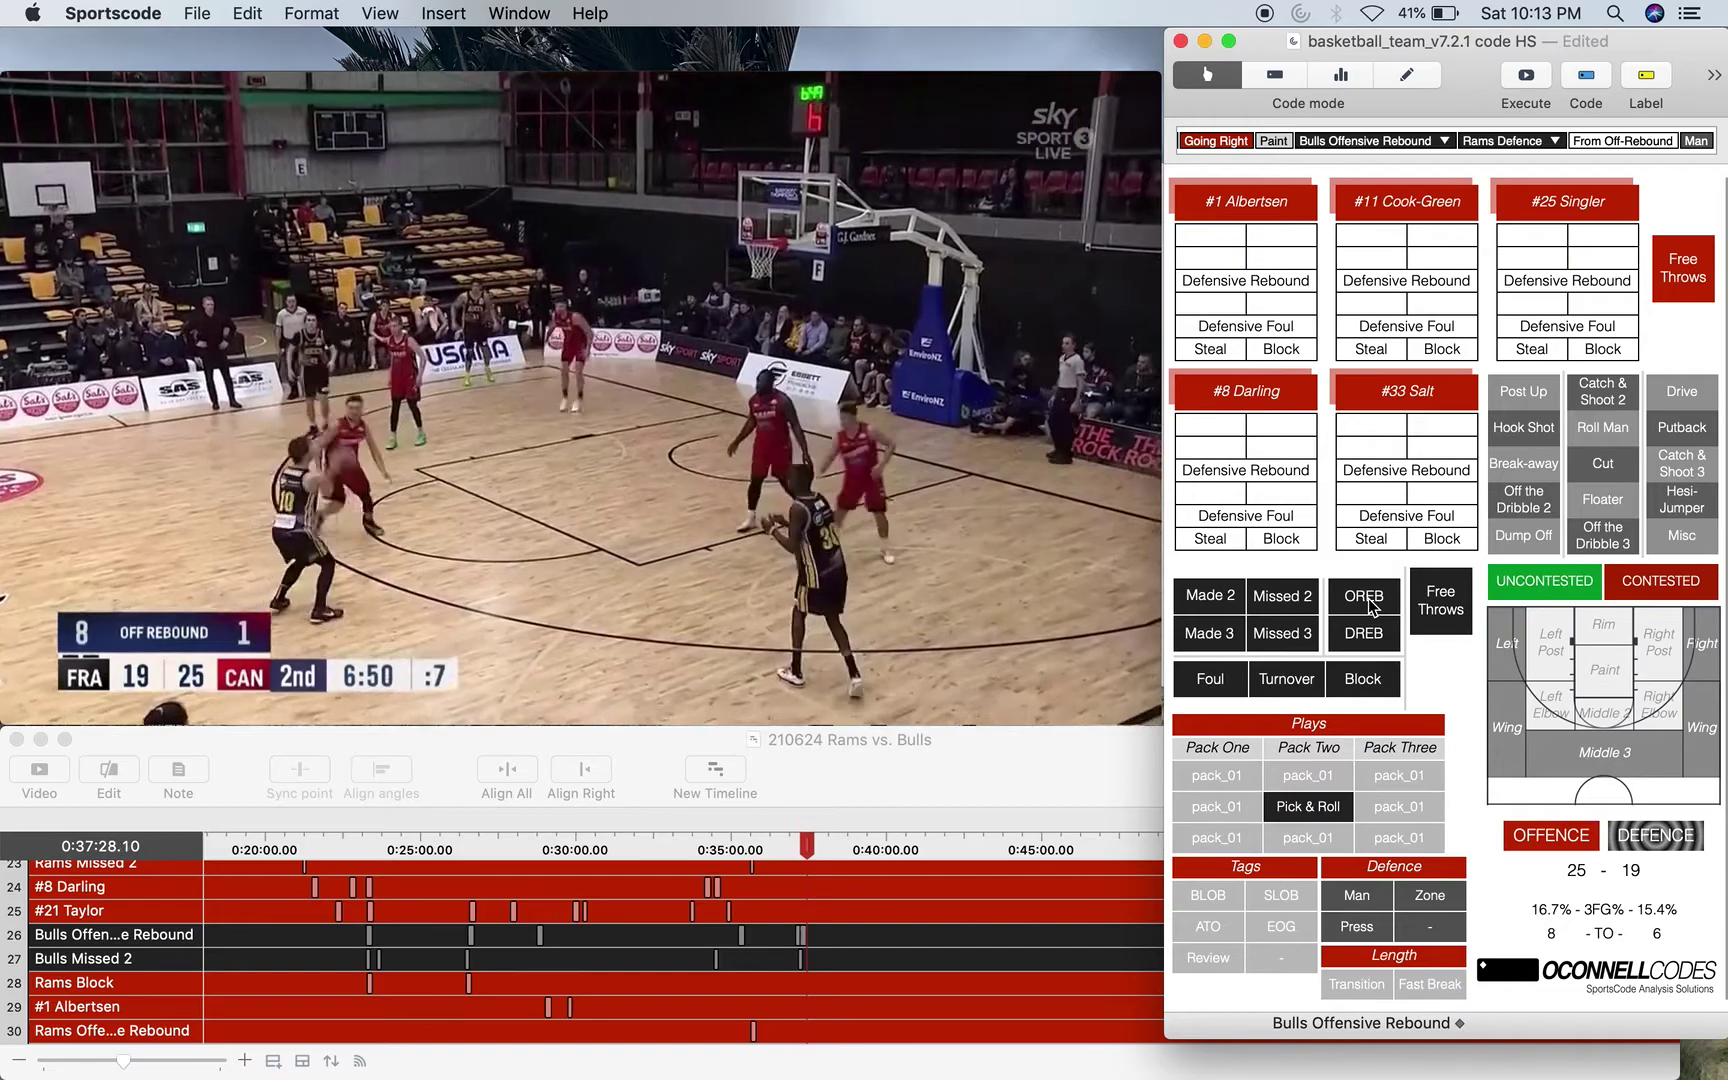
pyautogui.click(1282, 633)
pyautogui.click(1682, 463)
pyautogui.click(1643, 580)
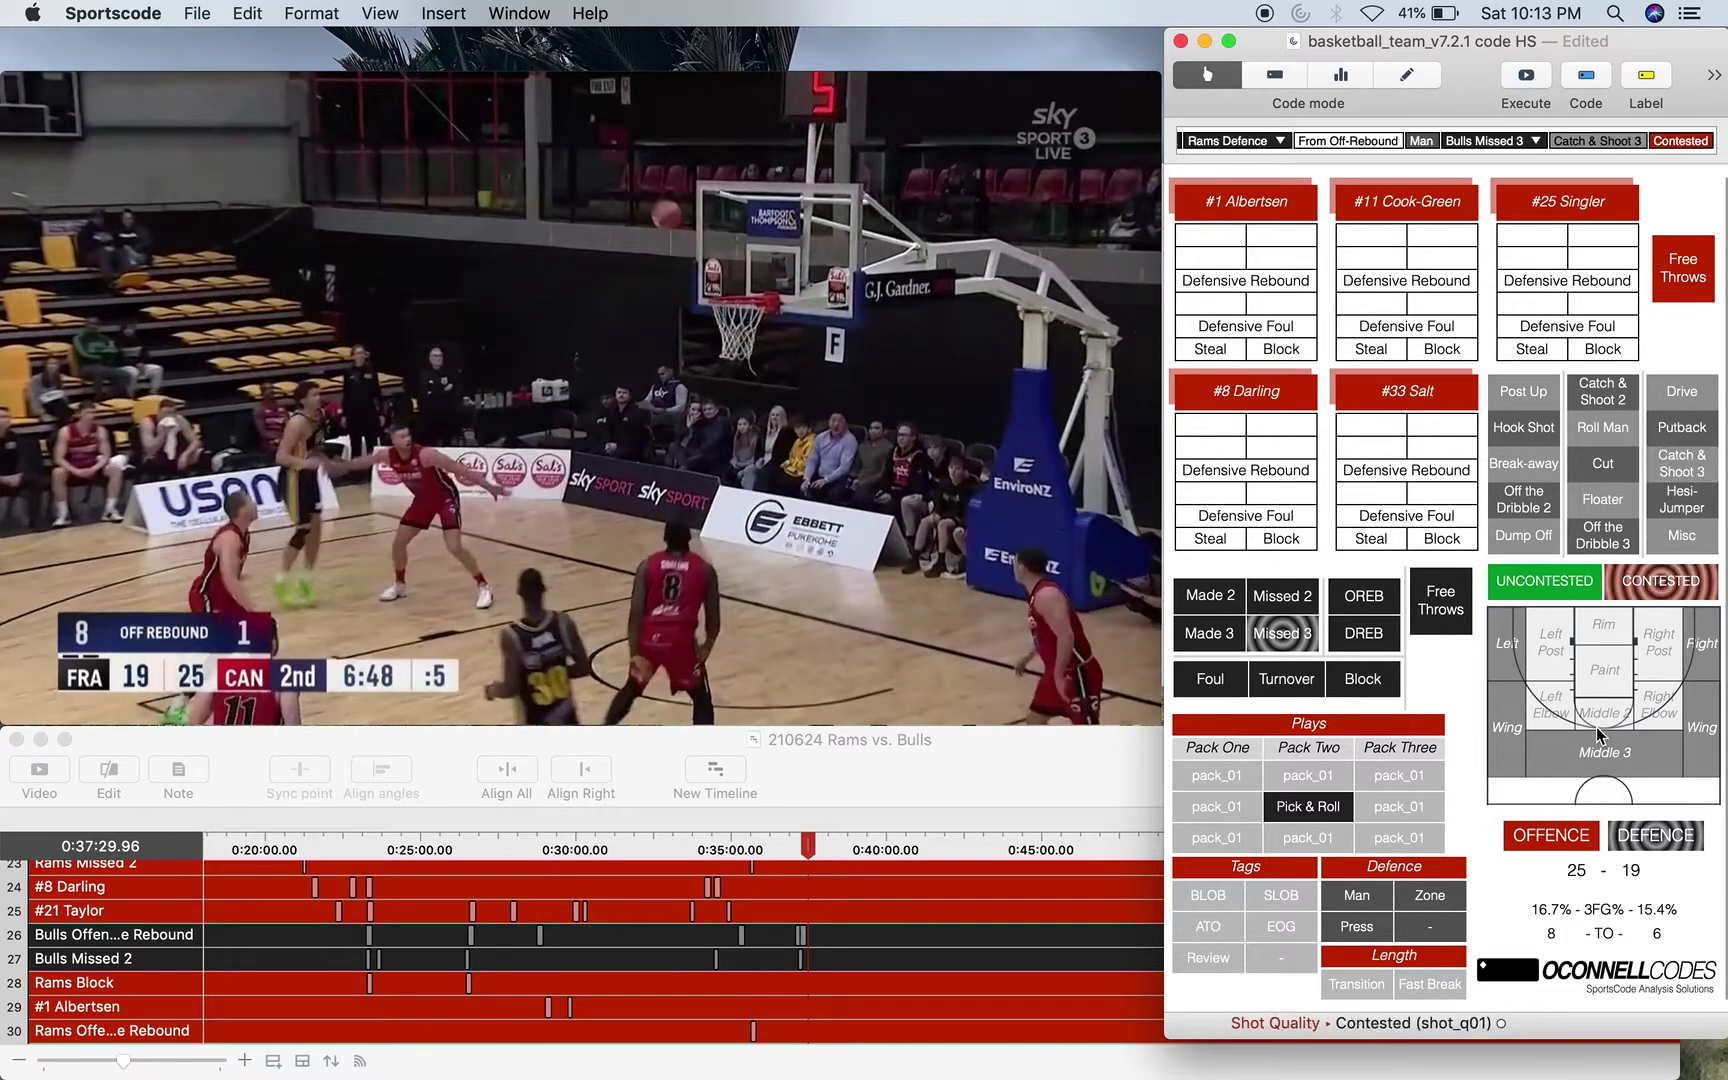
pyautogui.click(1589, 749)
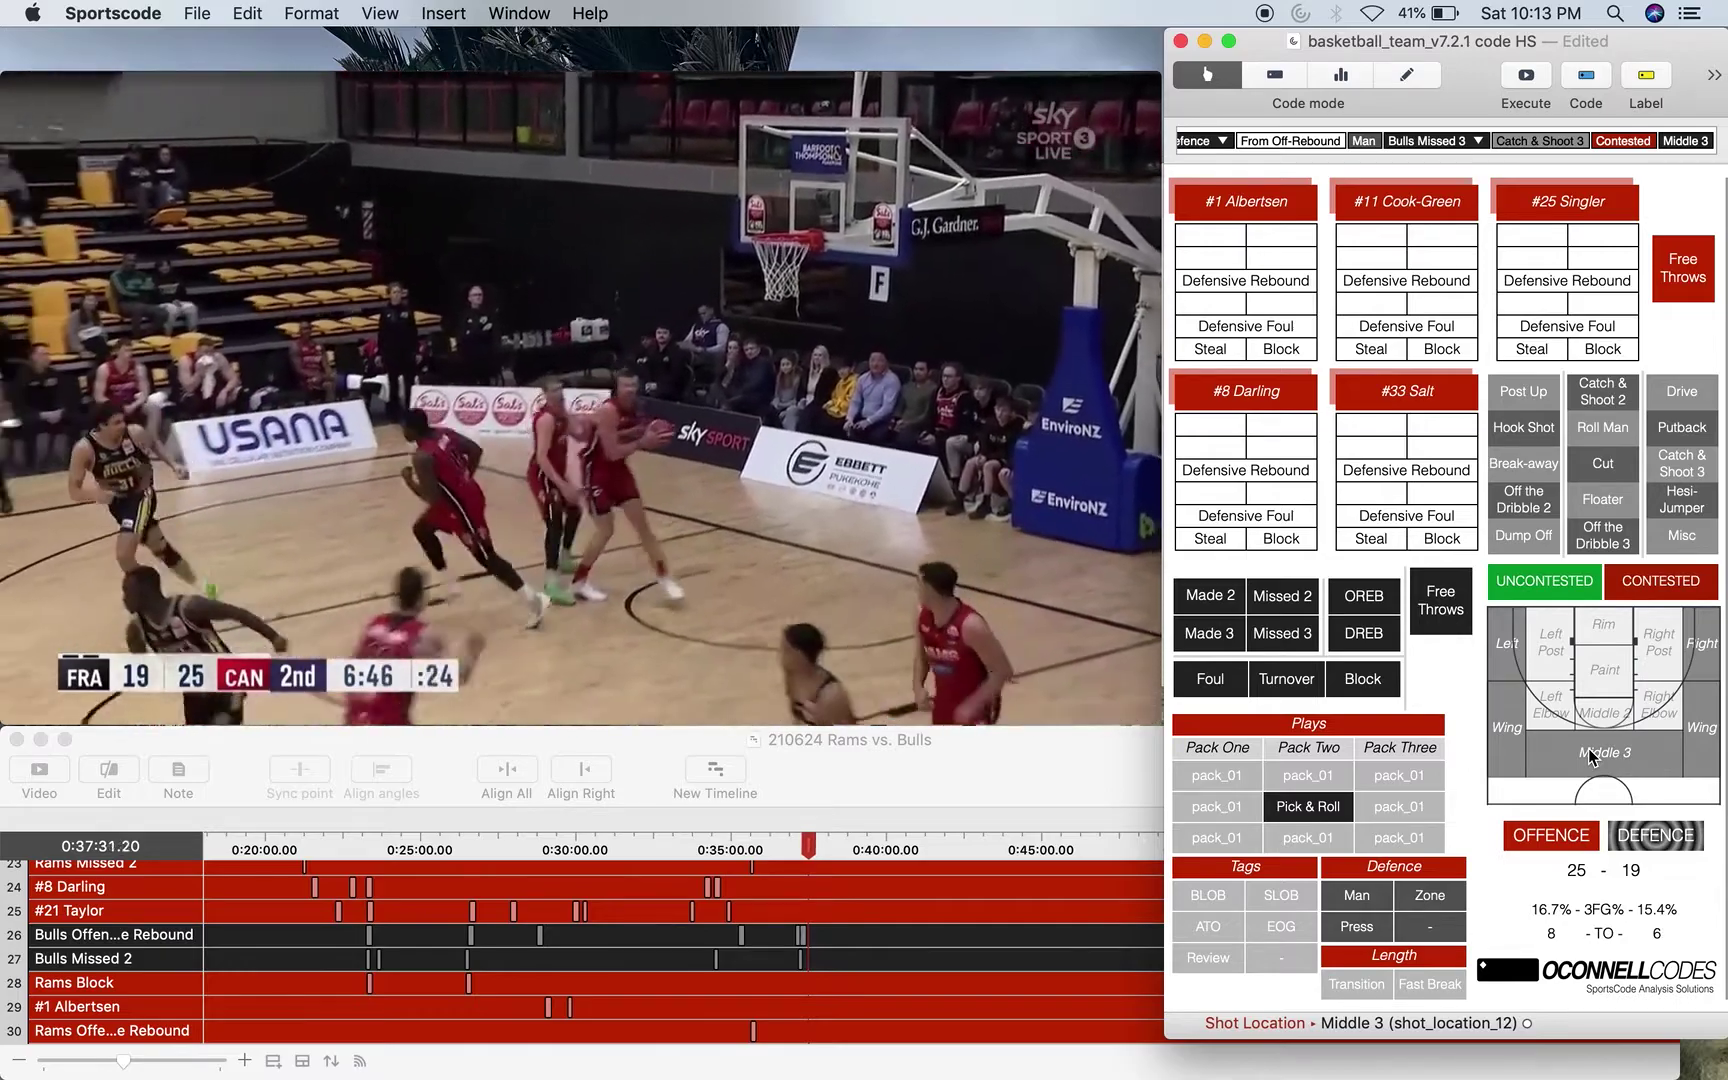
pyautogui.click(1426, 471)
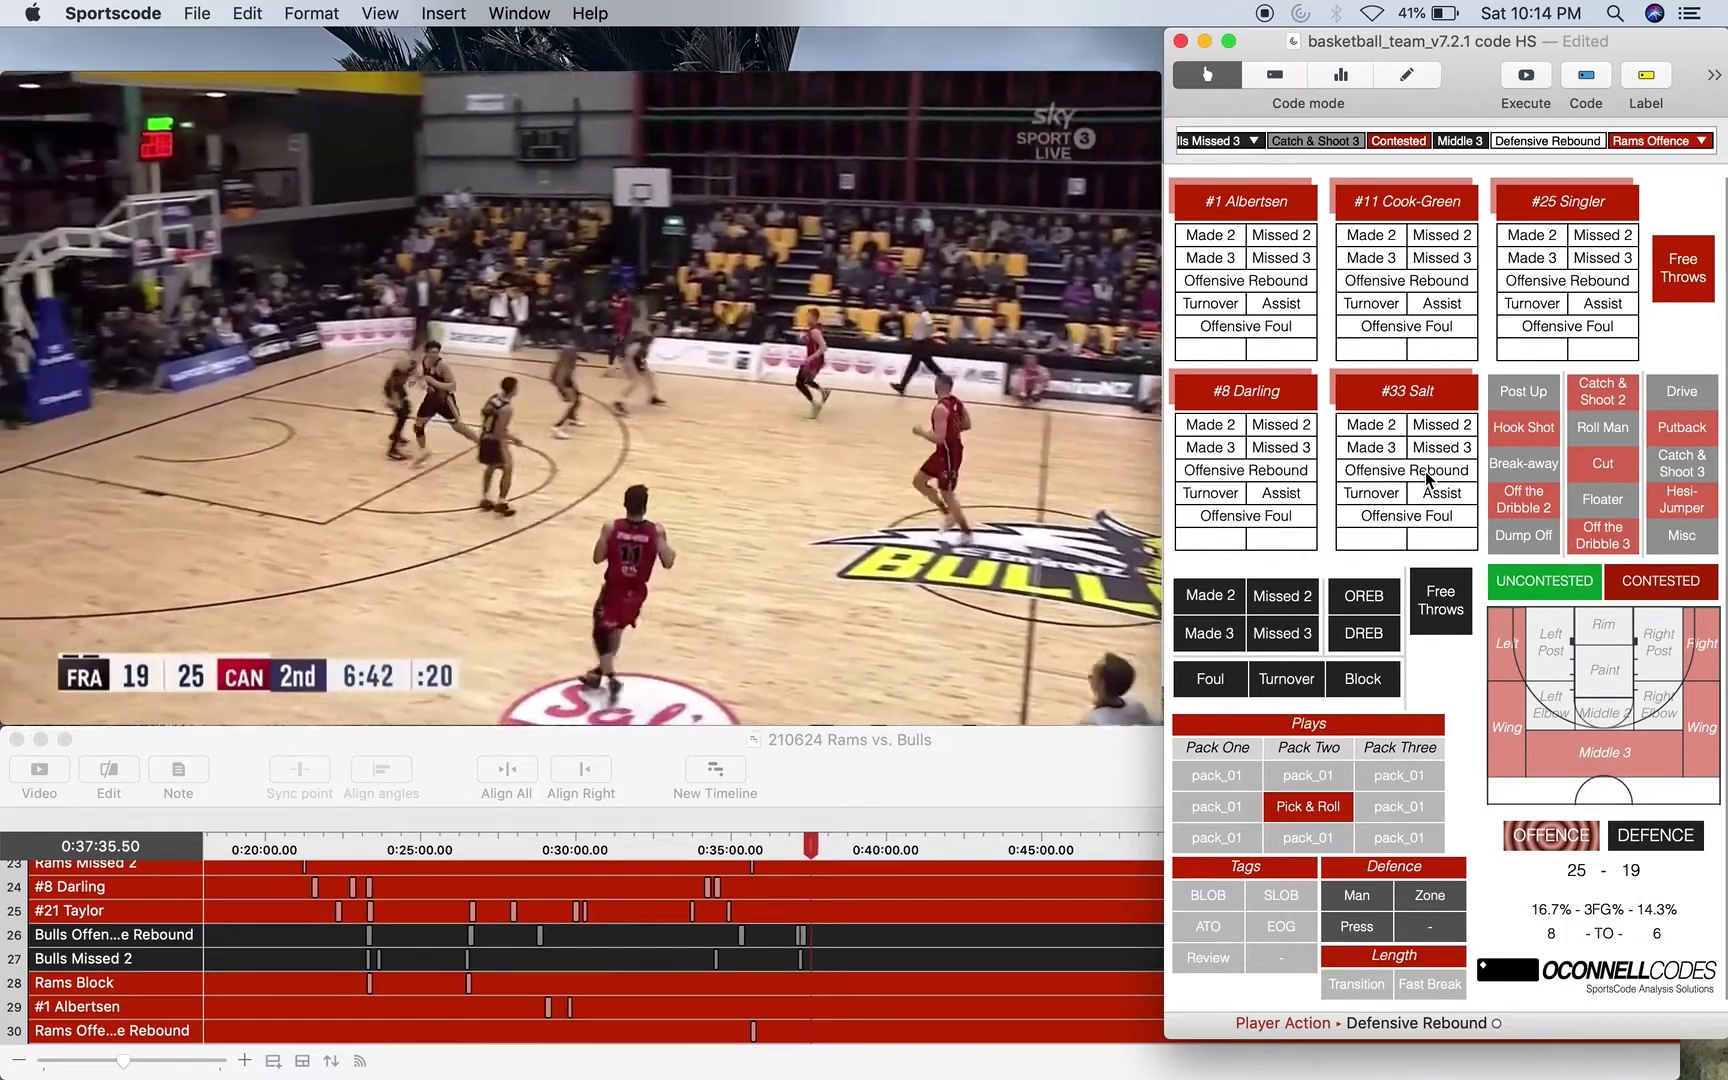
# Label the Rams Offence possession Transition and record #8's Contested Catch & Shoot 3 from the Right Corner as a Missed 3 with a Bulls Defensive Rebound.
pyautogui.press('t')
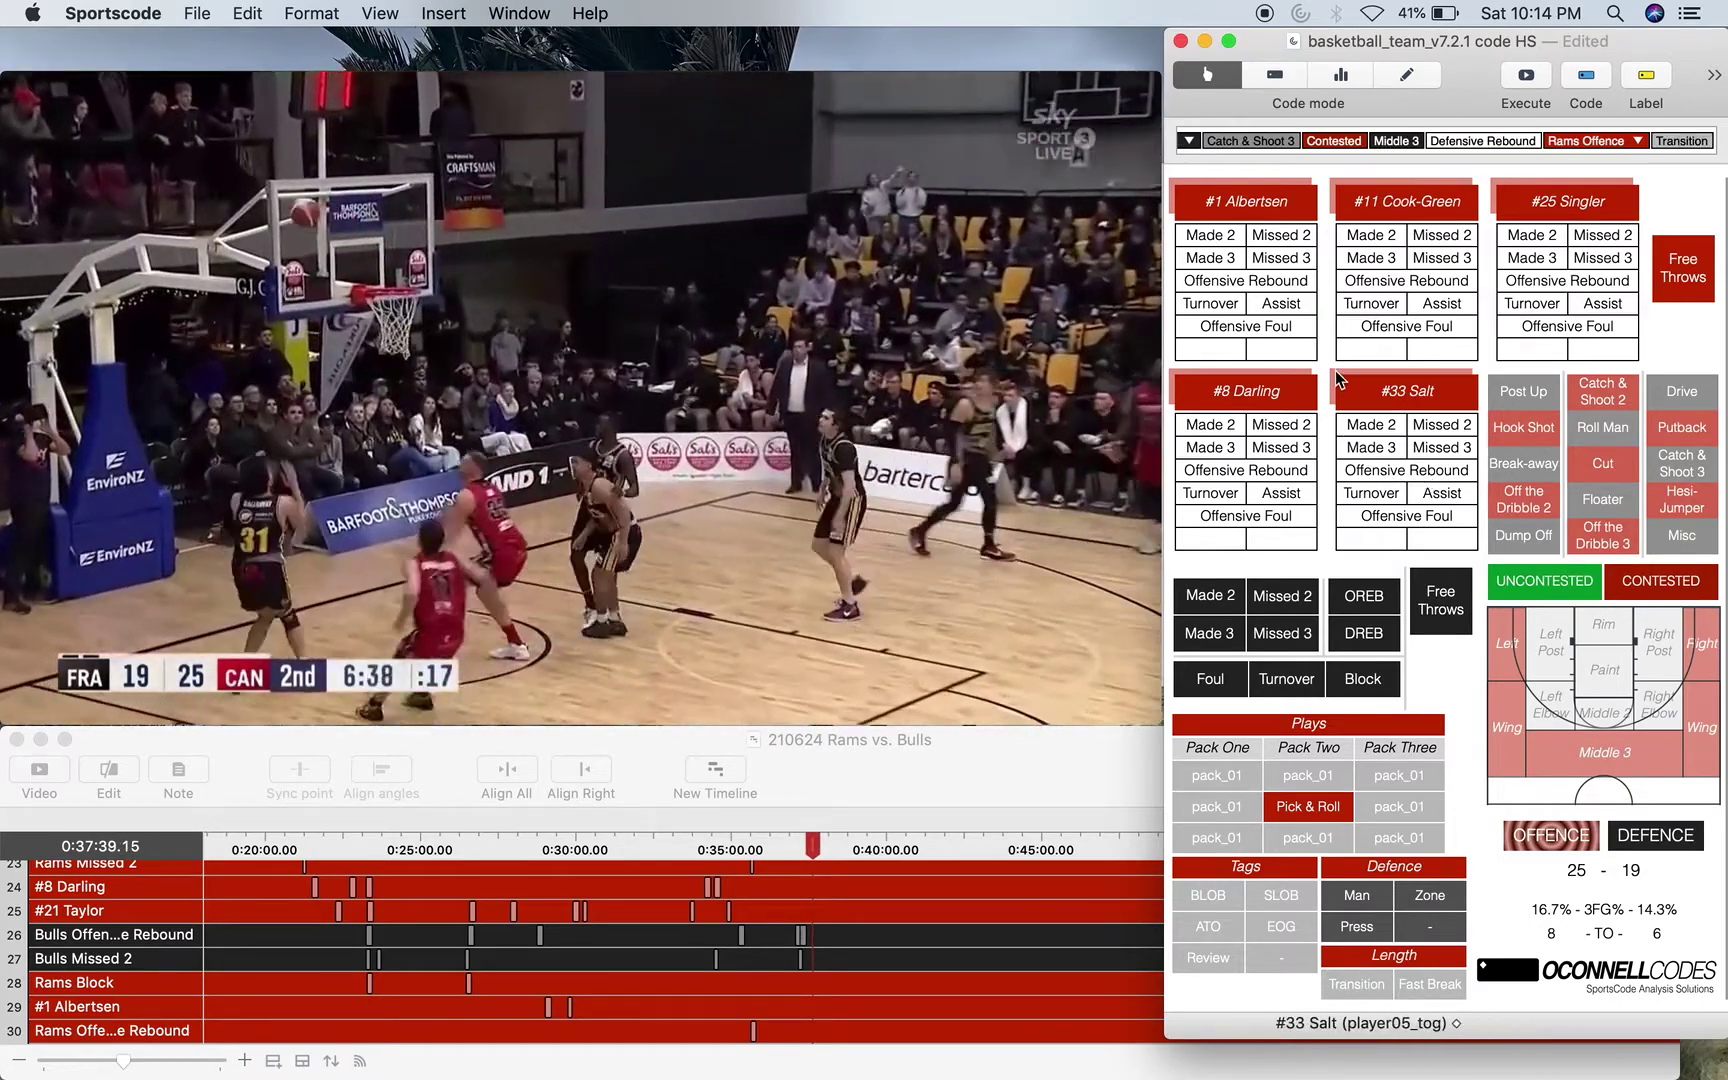
pyautogui.click(1281, 447)
pyautogui.click(1682, 465)
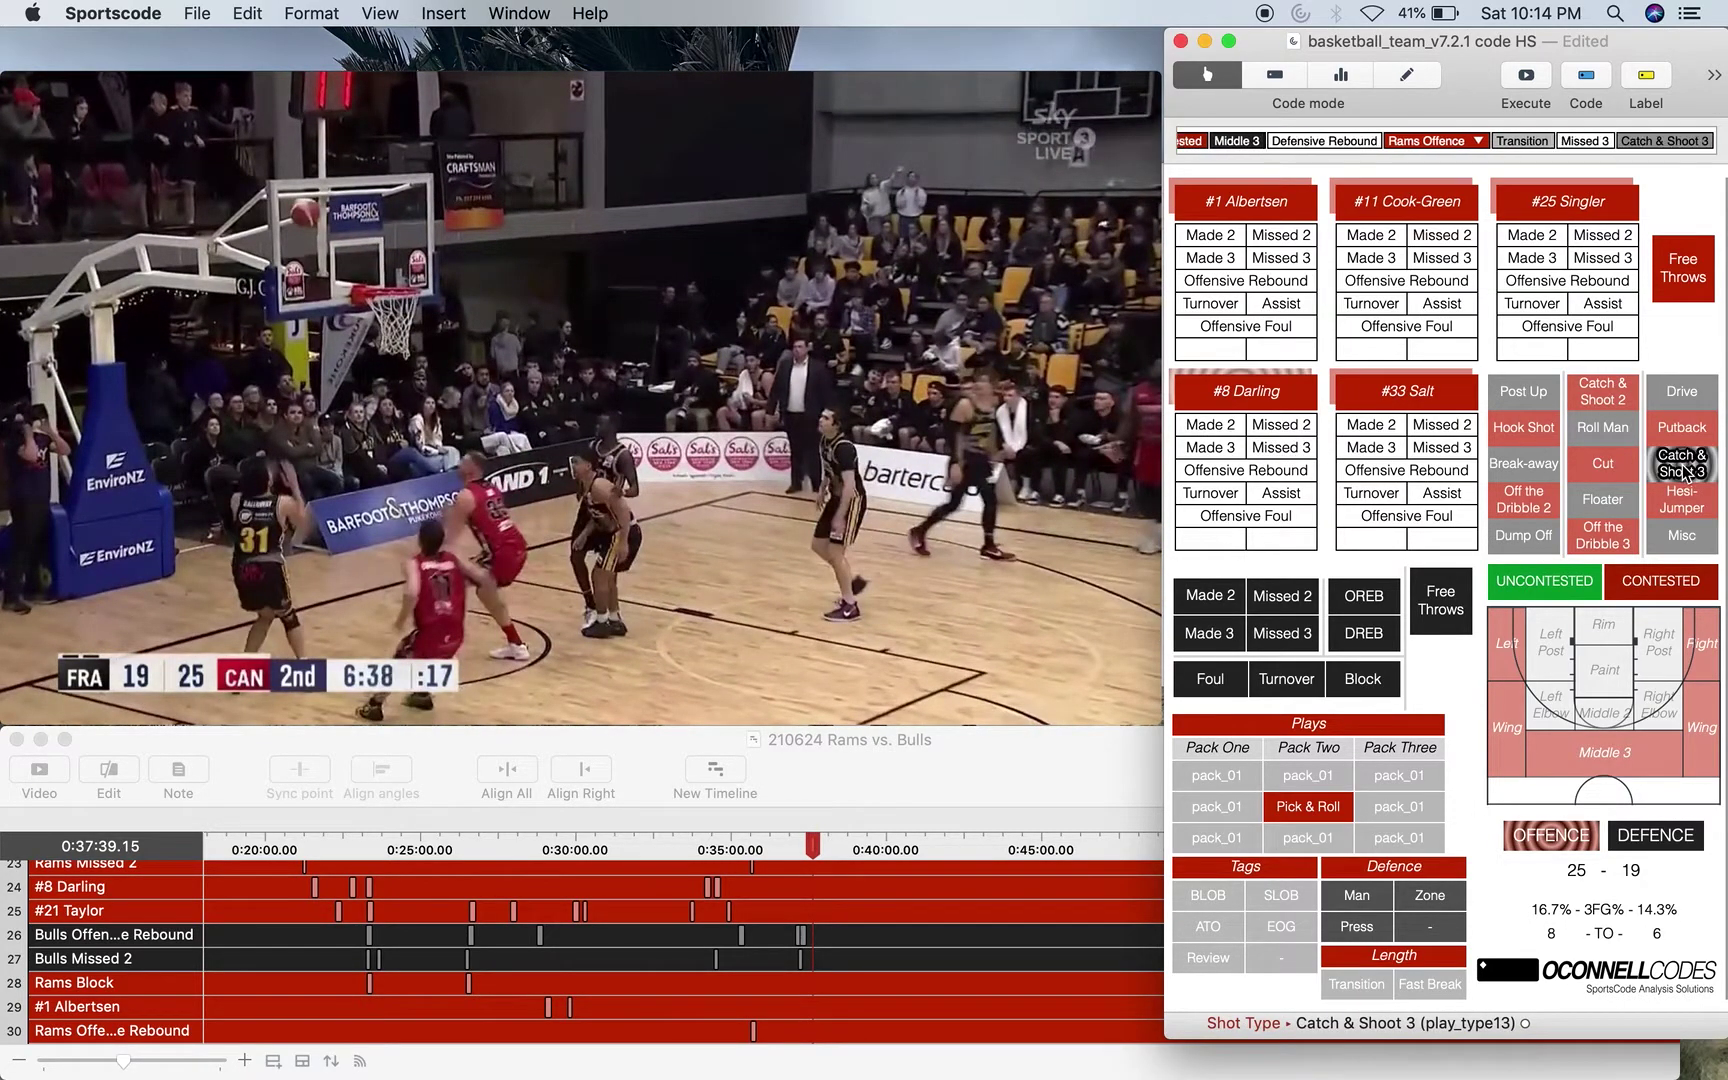
pyautogui.click(1668, 581)
pyautogui.click(1712, 647)
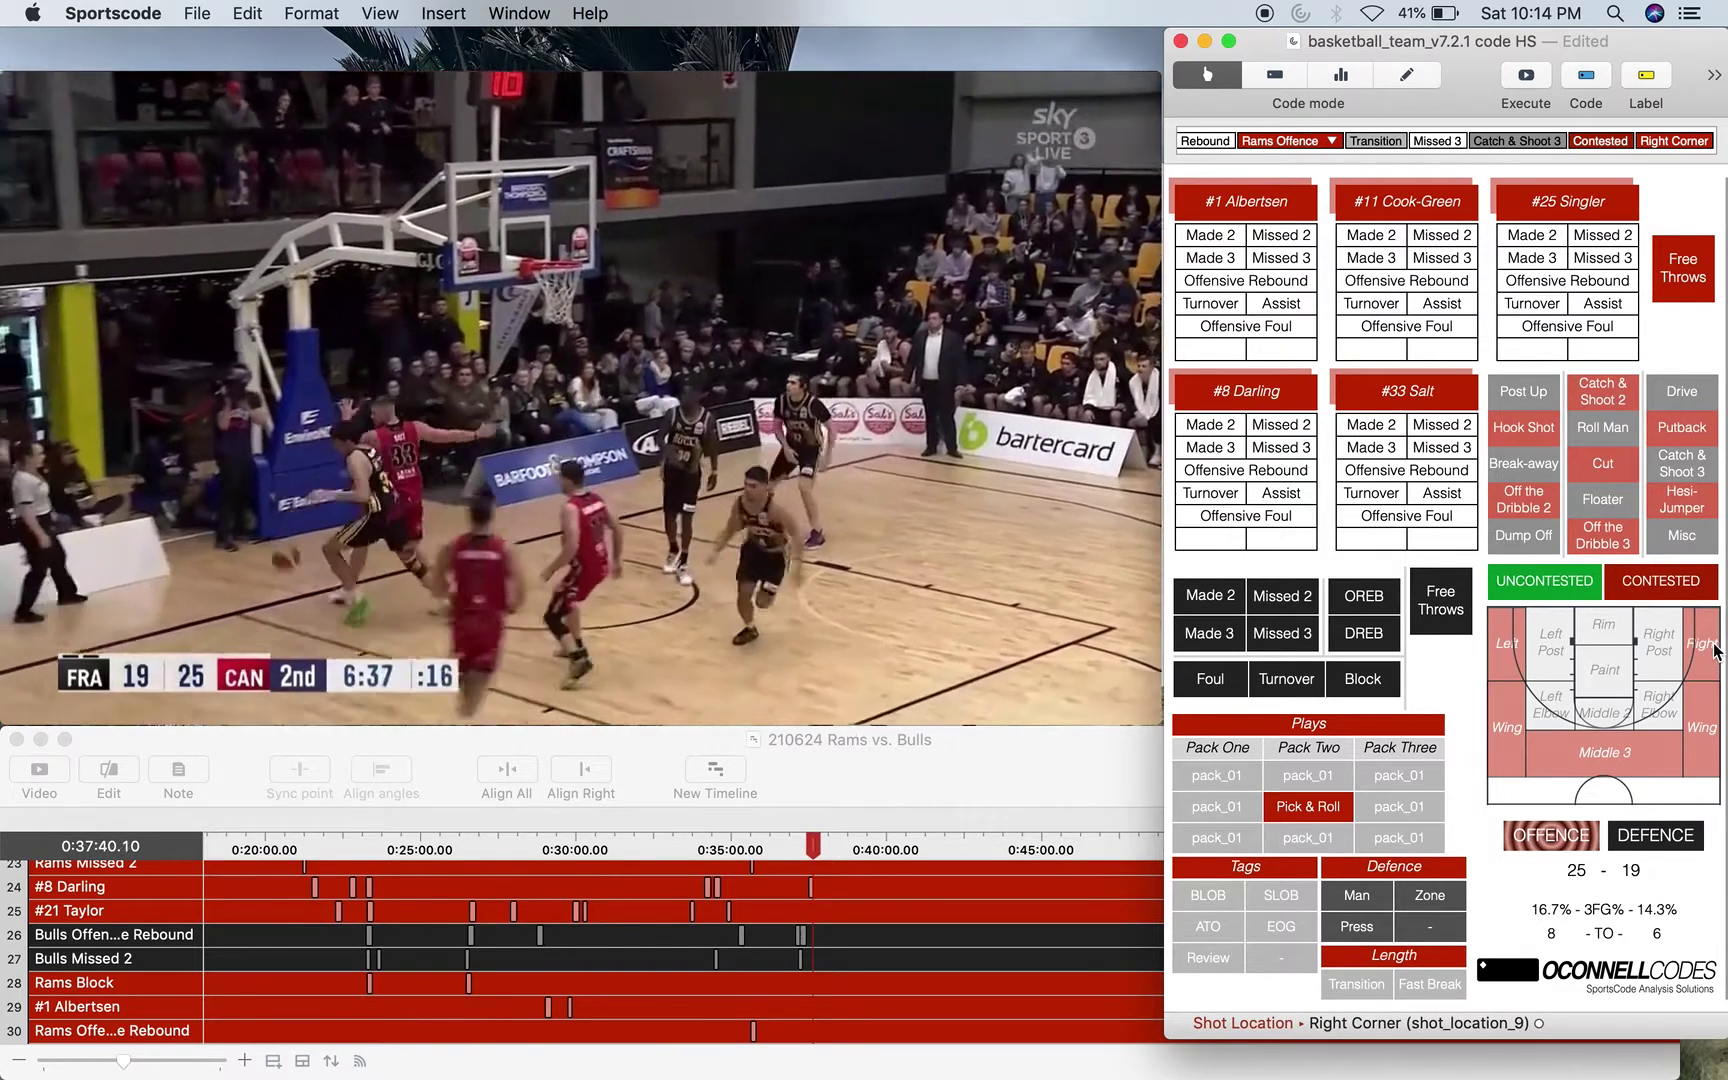
pyautogui.click(1364, 633)
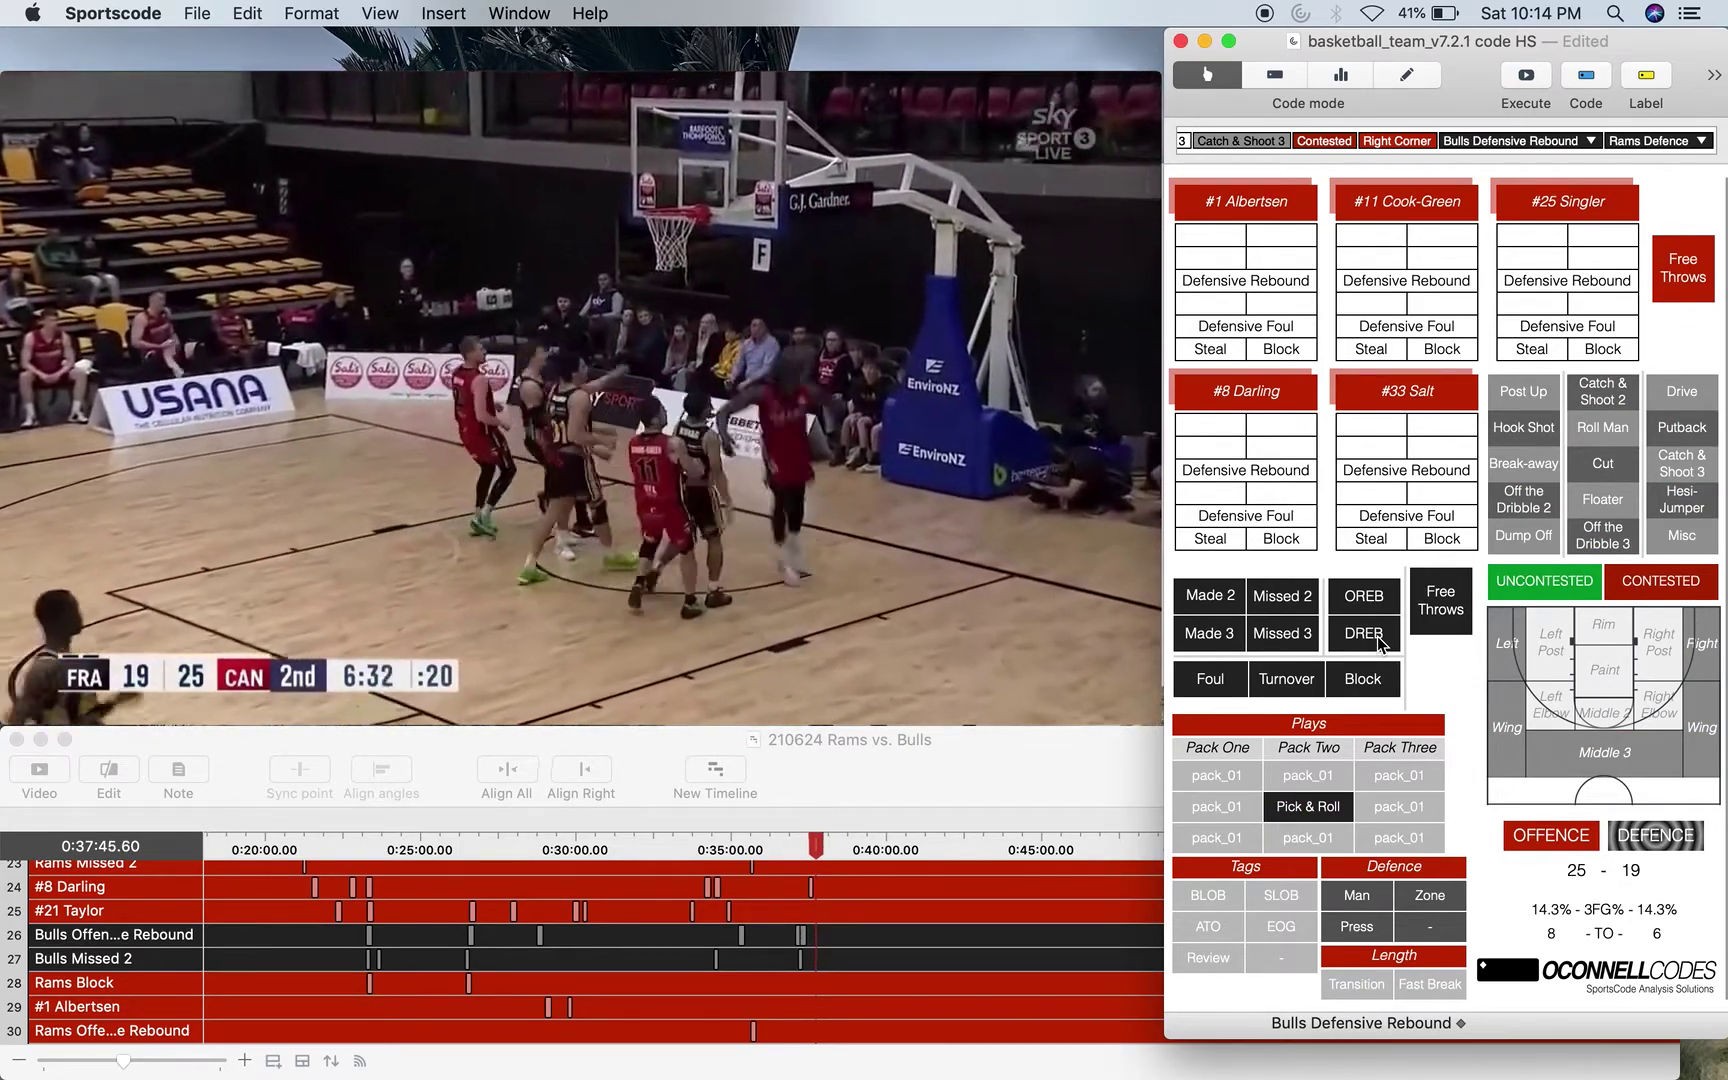
# Review the Bulls attack in the video, label the Rams Defence possession Fast Break and record #1's Defensive Foul.
pyautogui.press('Left')
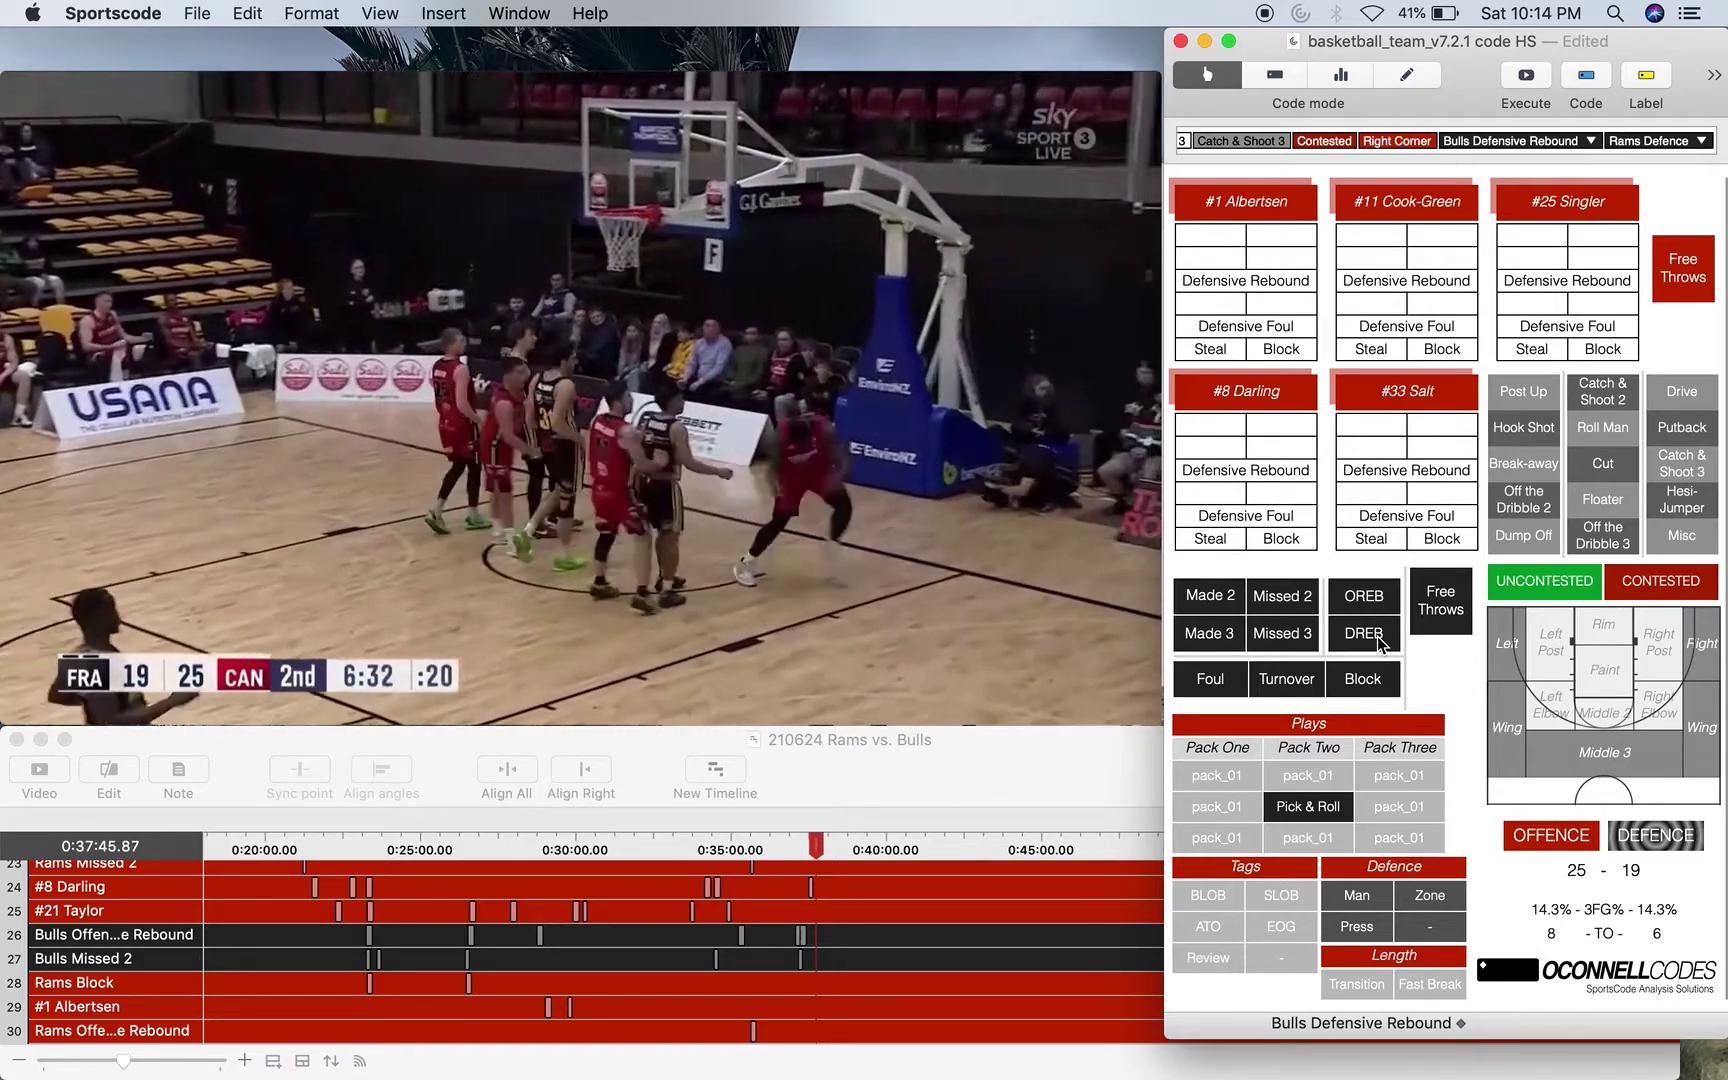
pyautogui.press('Right')
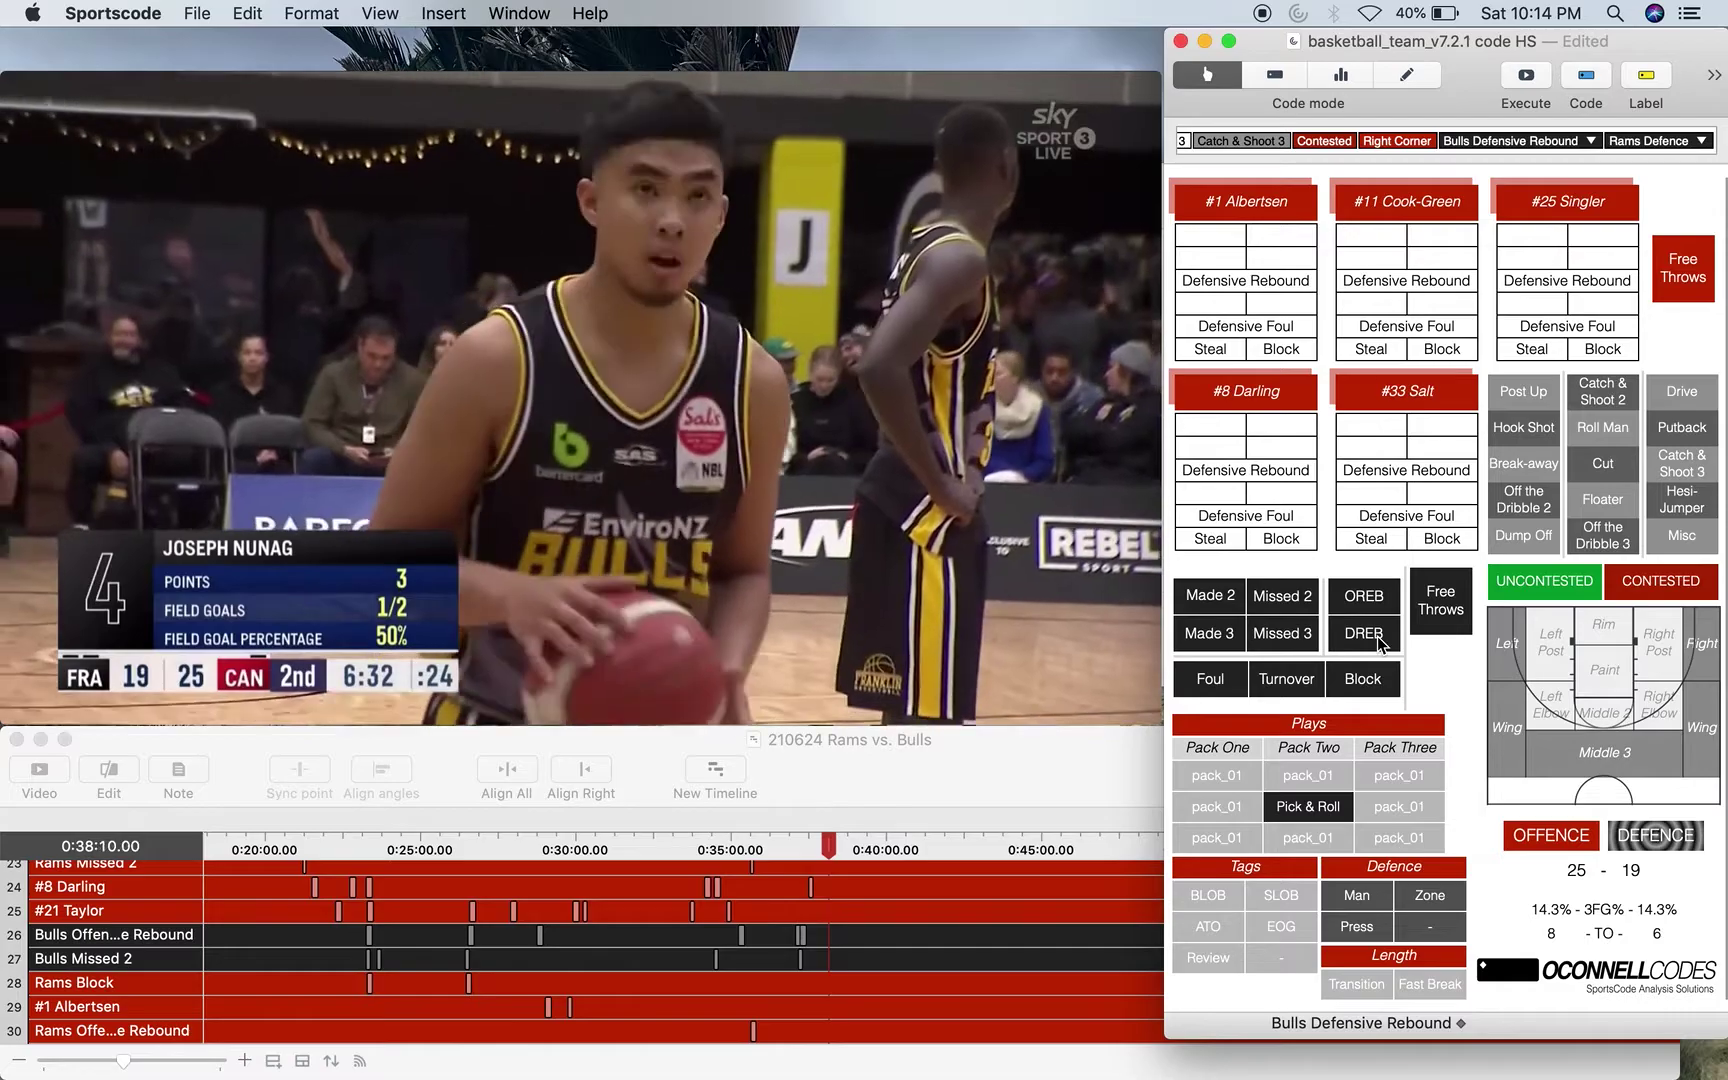
pyautogui.press('Left')
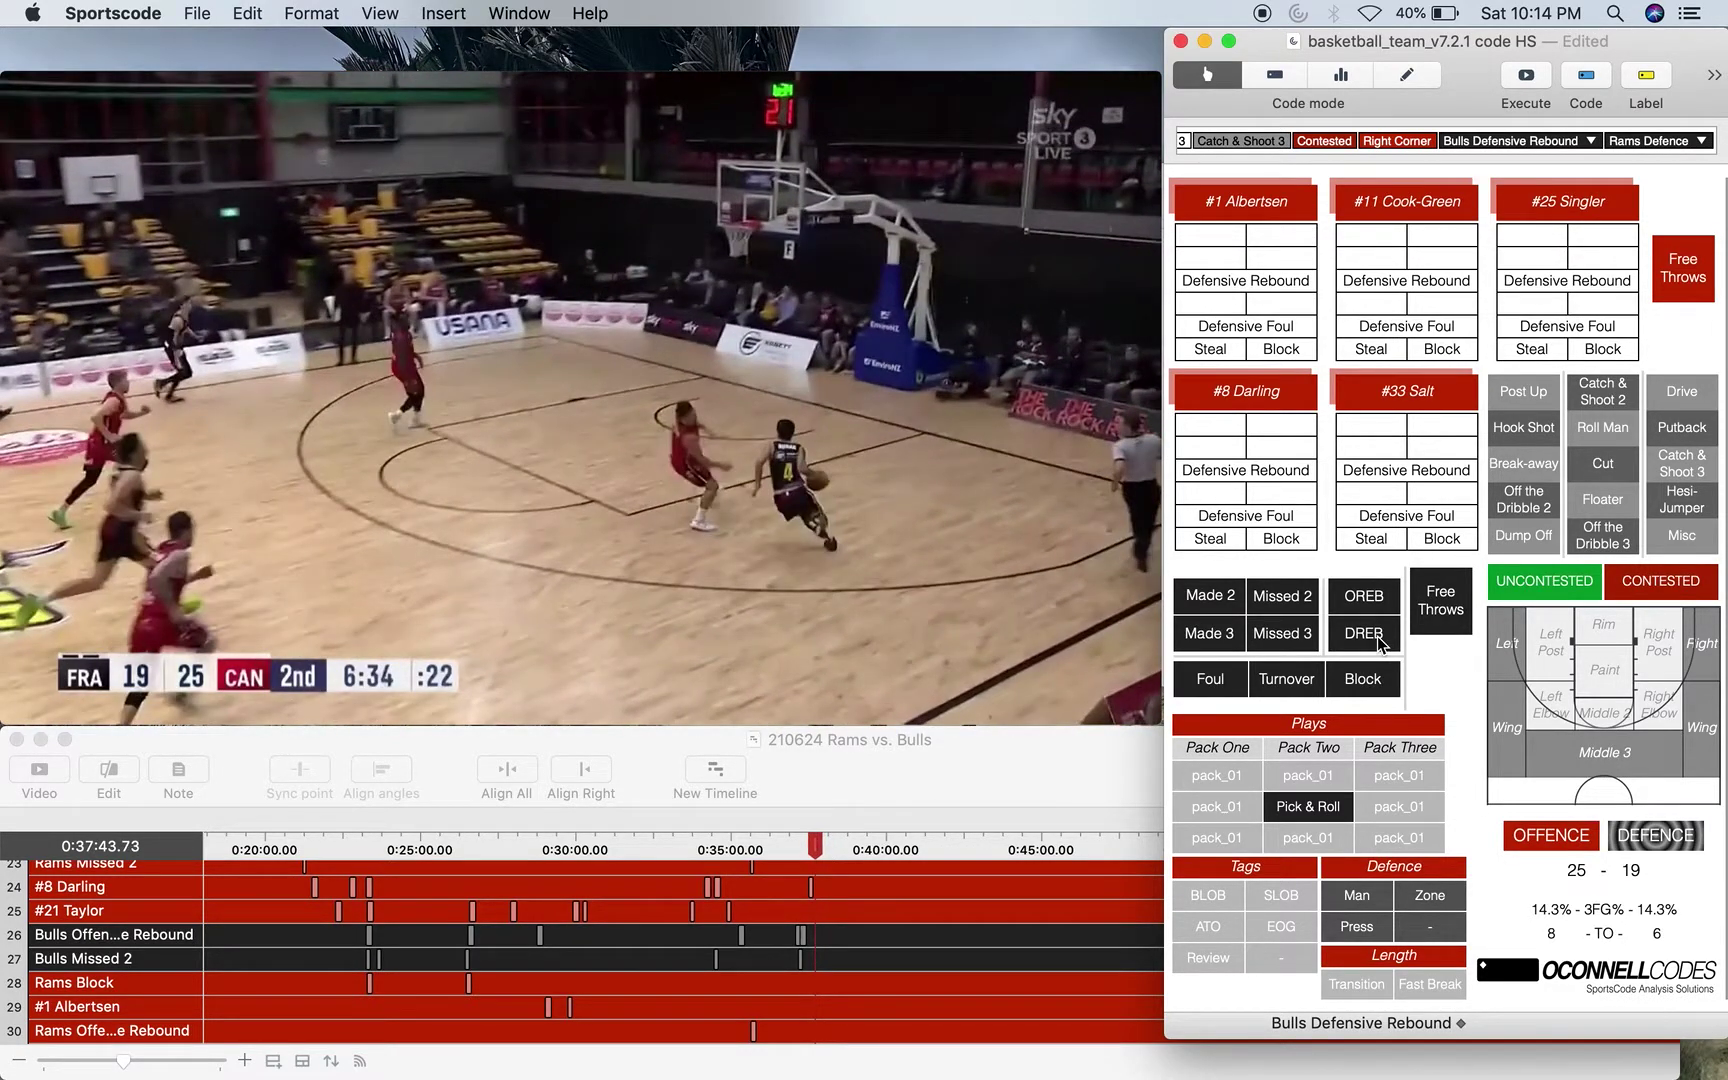
pyautogui.press('f')
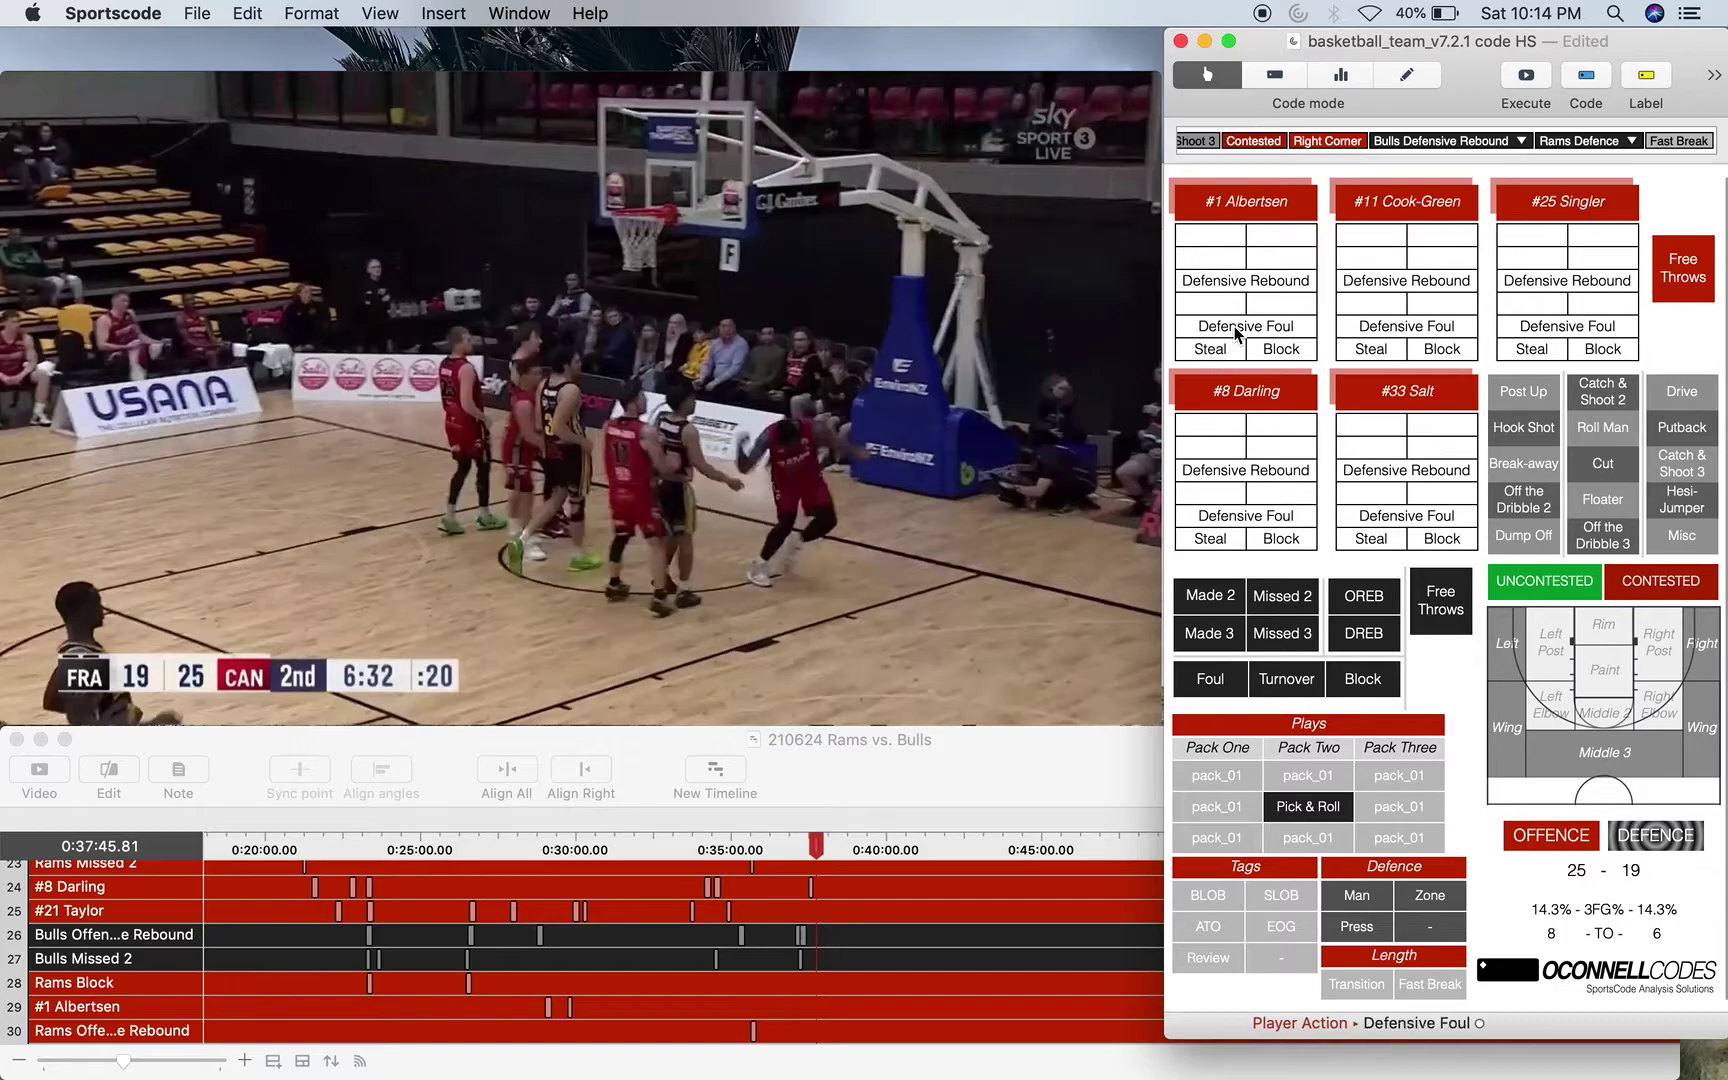
pyautogui.click(1237, 328)
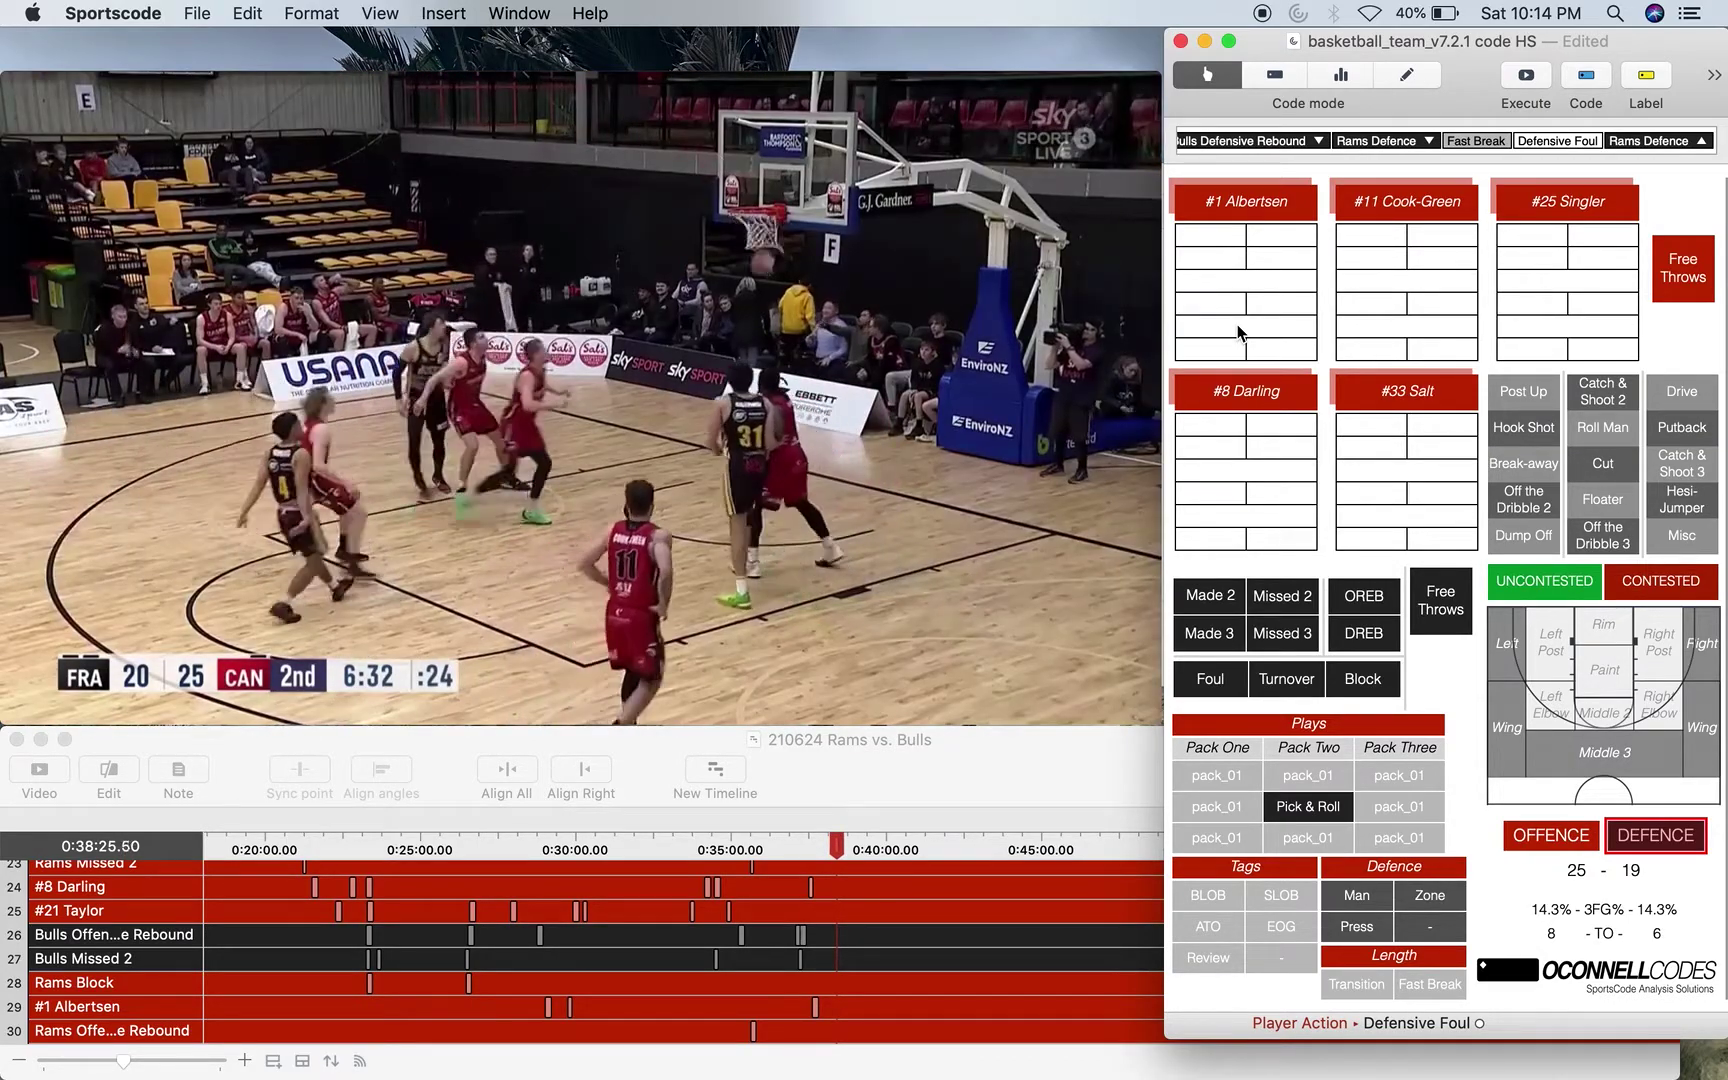
# Record the Bulls Free Throws as +2 from 2A.
pyautogui.click(1440, 600)
pyautogui.click(1427, 673)
pyautogui.click(1456, 672)
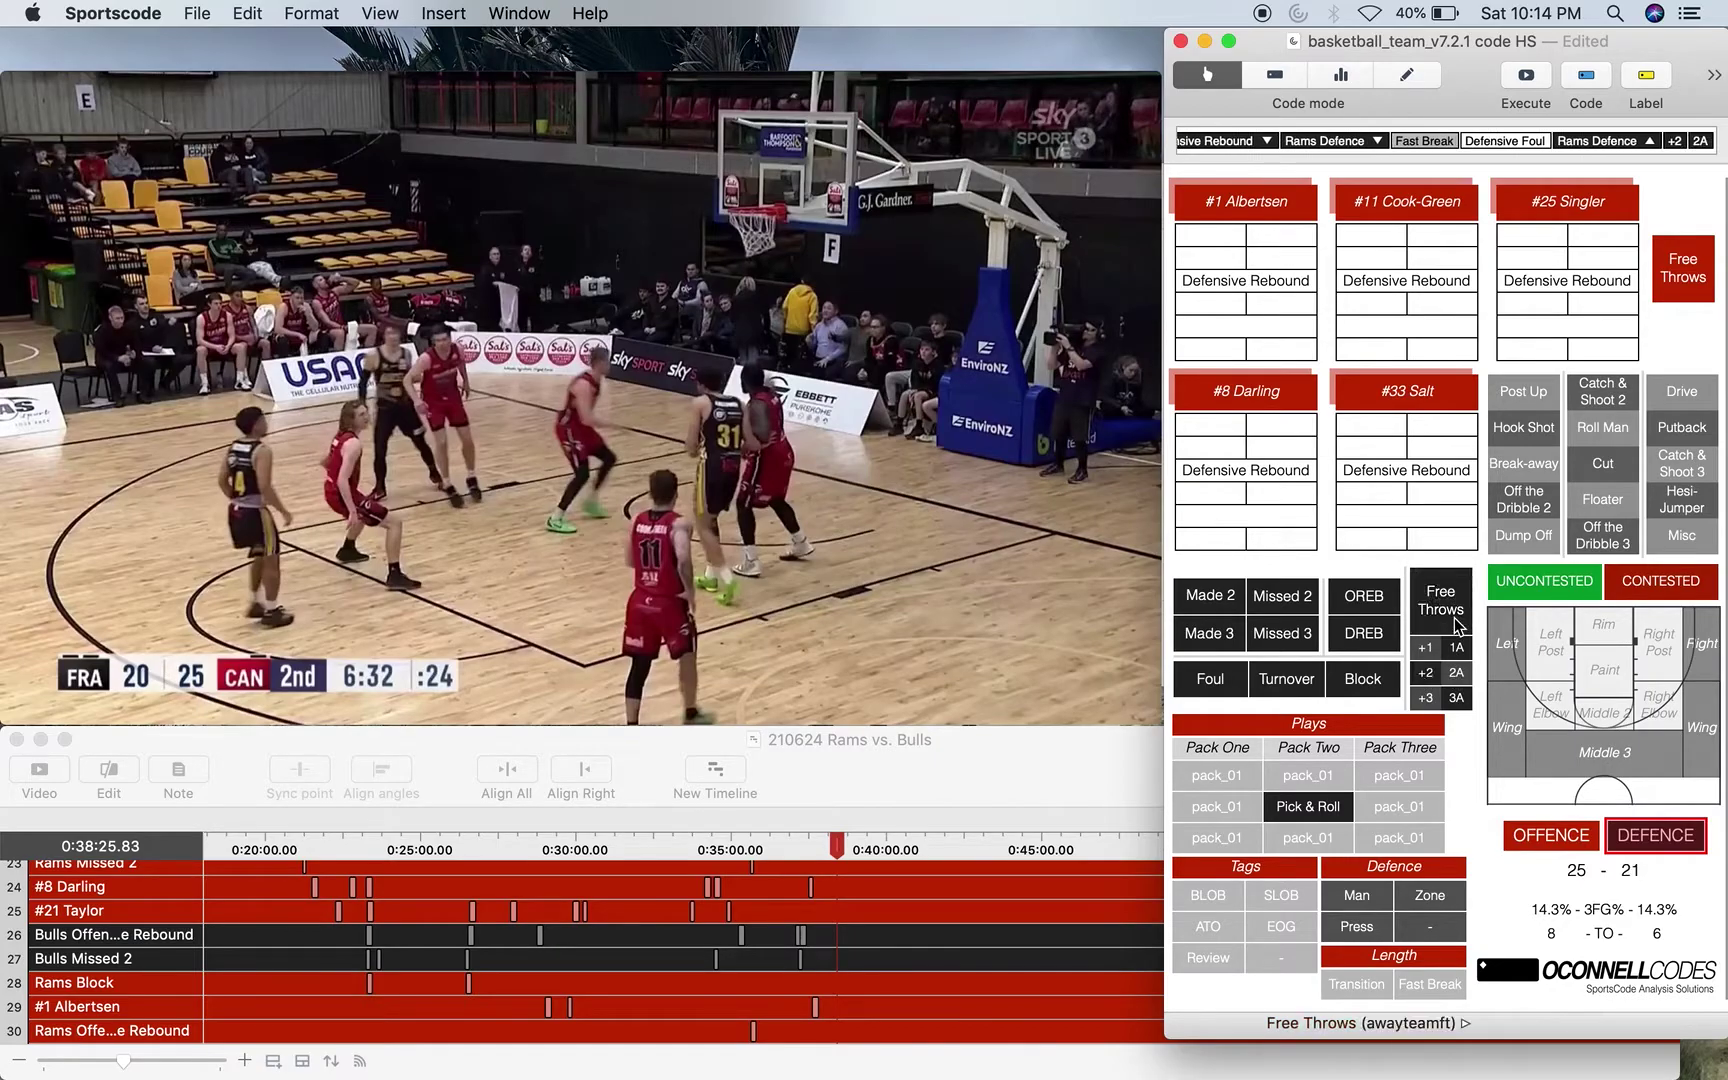
# Start a Rams Offence possession and label it Man after rechecking the play in the video.
pyautogui.press('o')
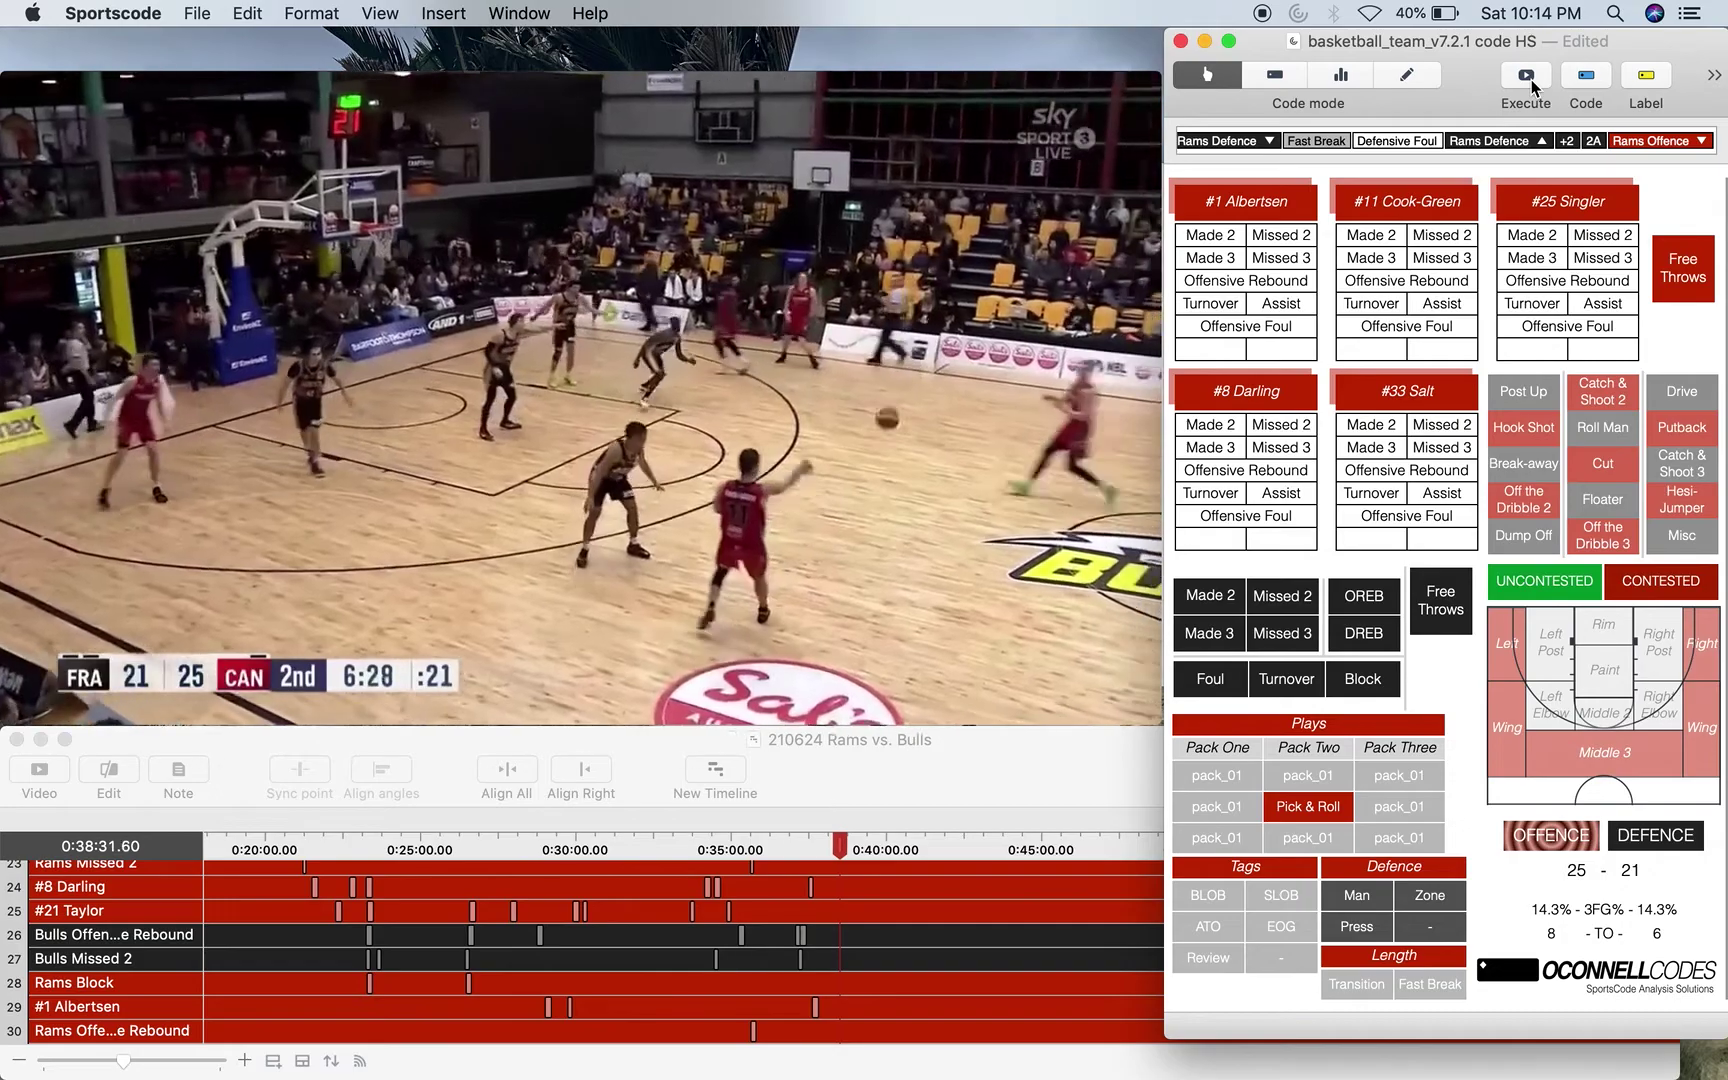
pyautogui.press('space')
pyautogui.press('Left')
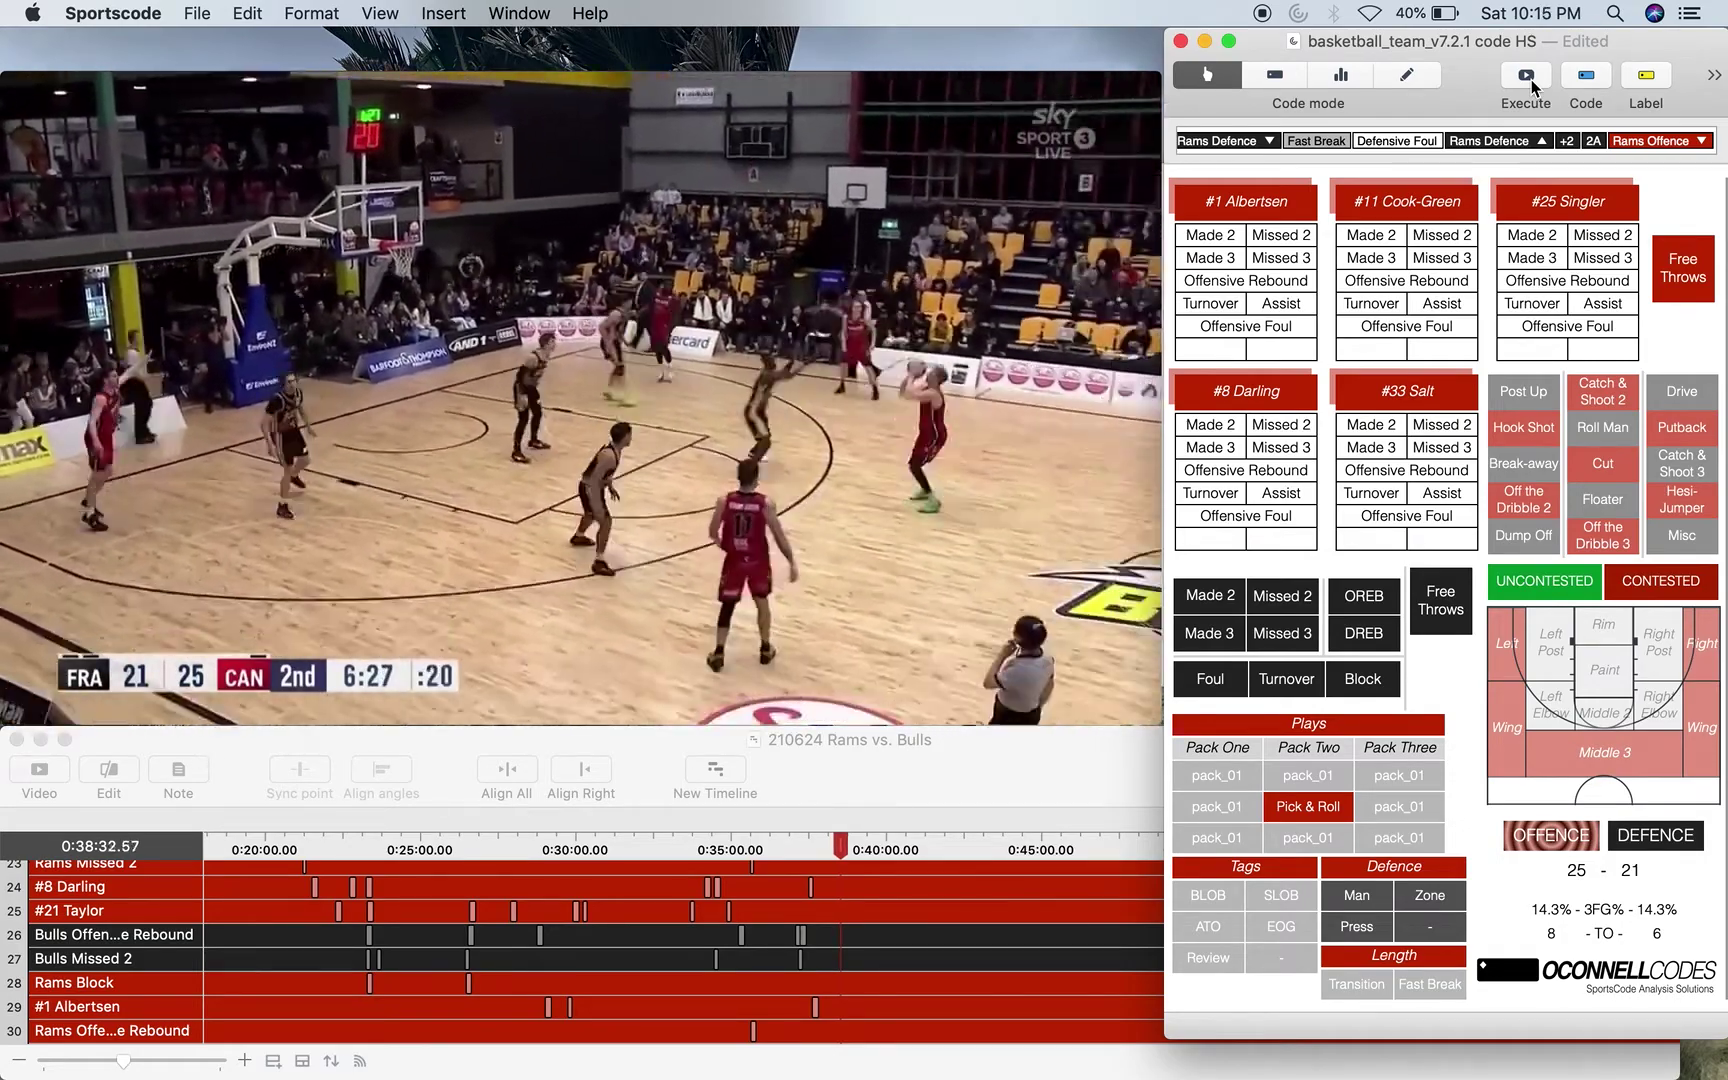
pyautogui.press('space')
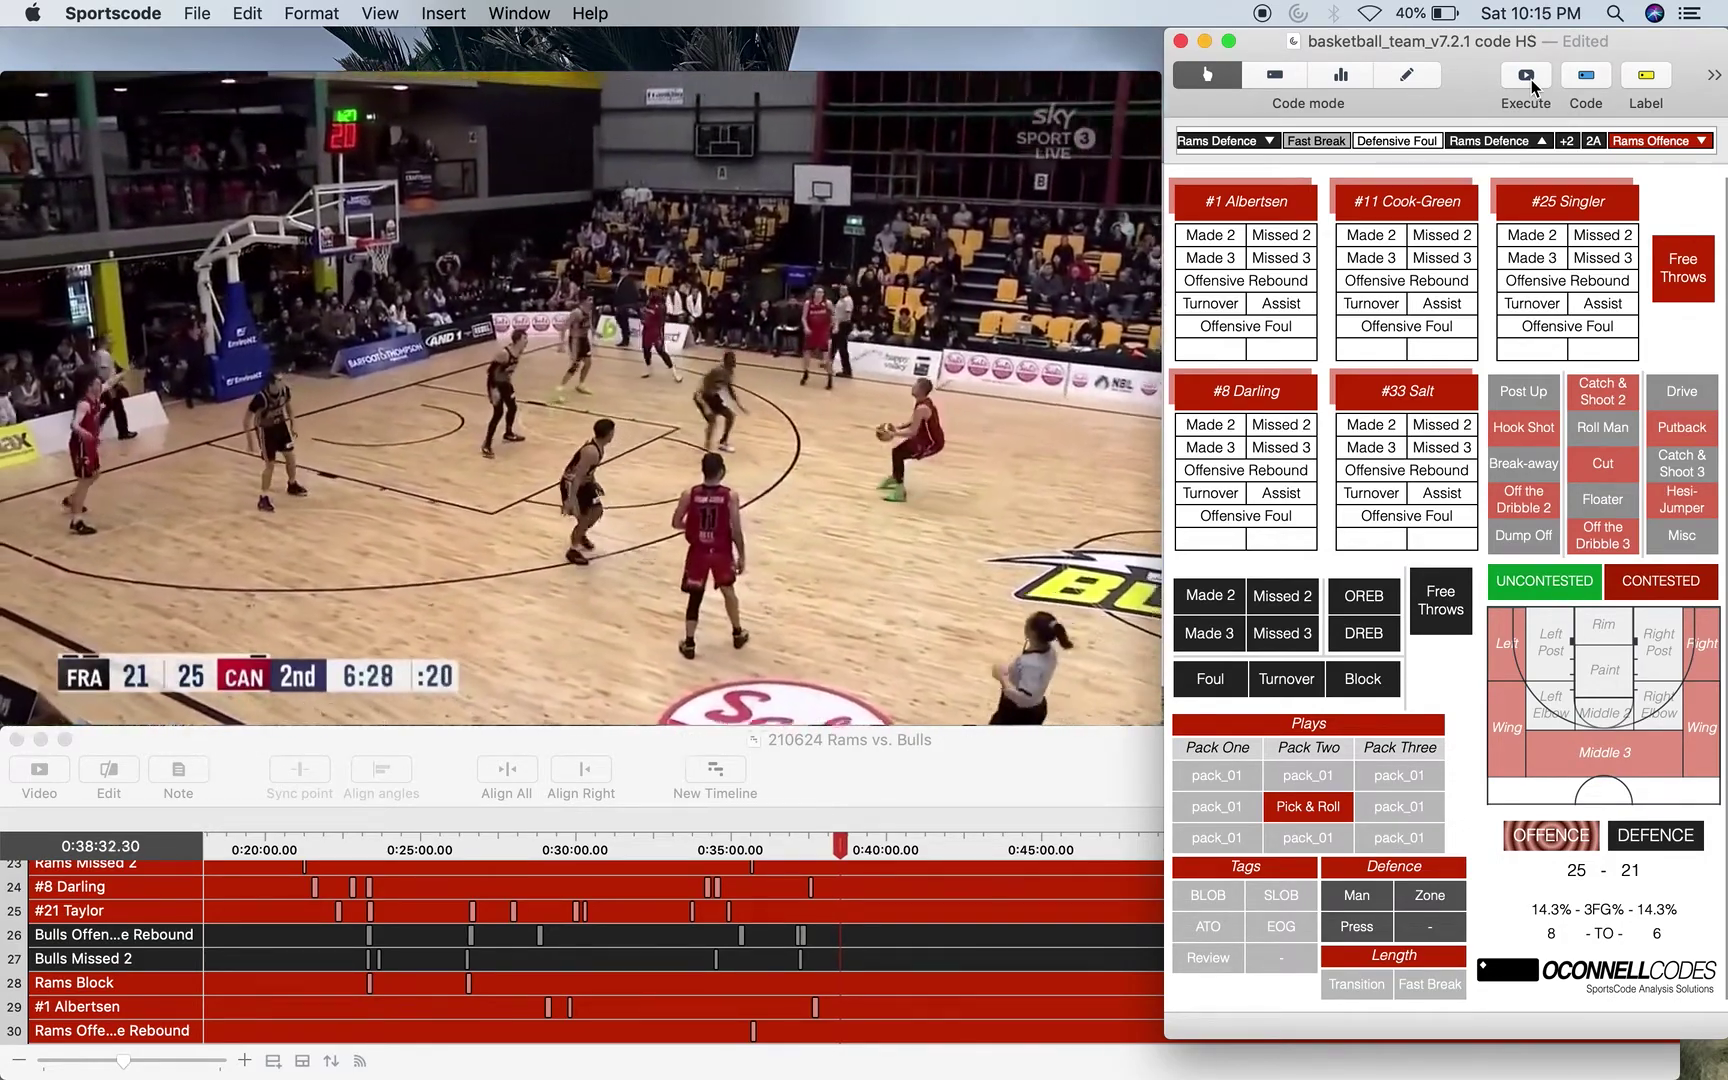
pyautogui.press('m')
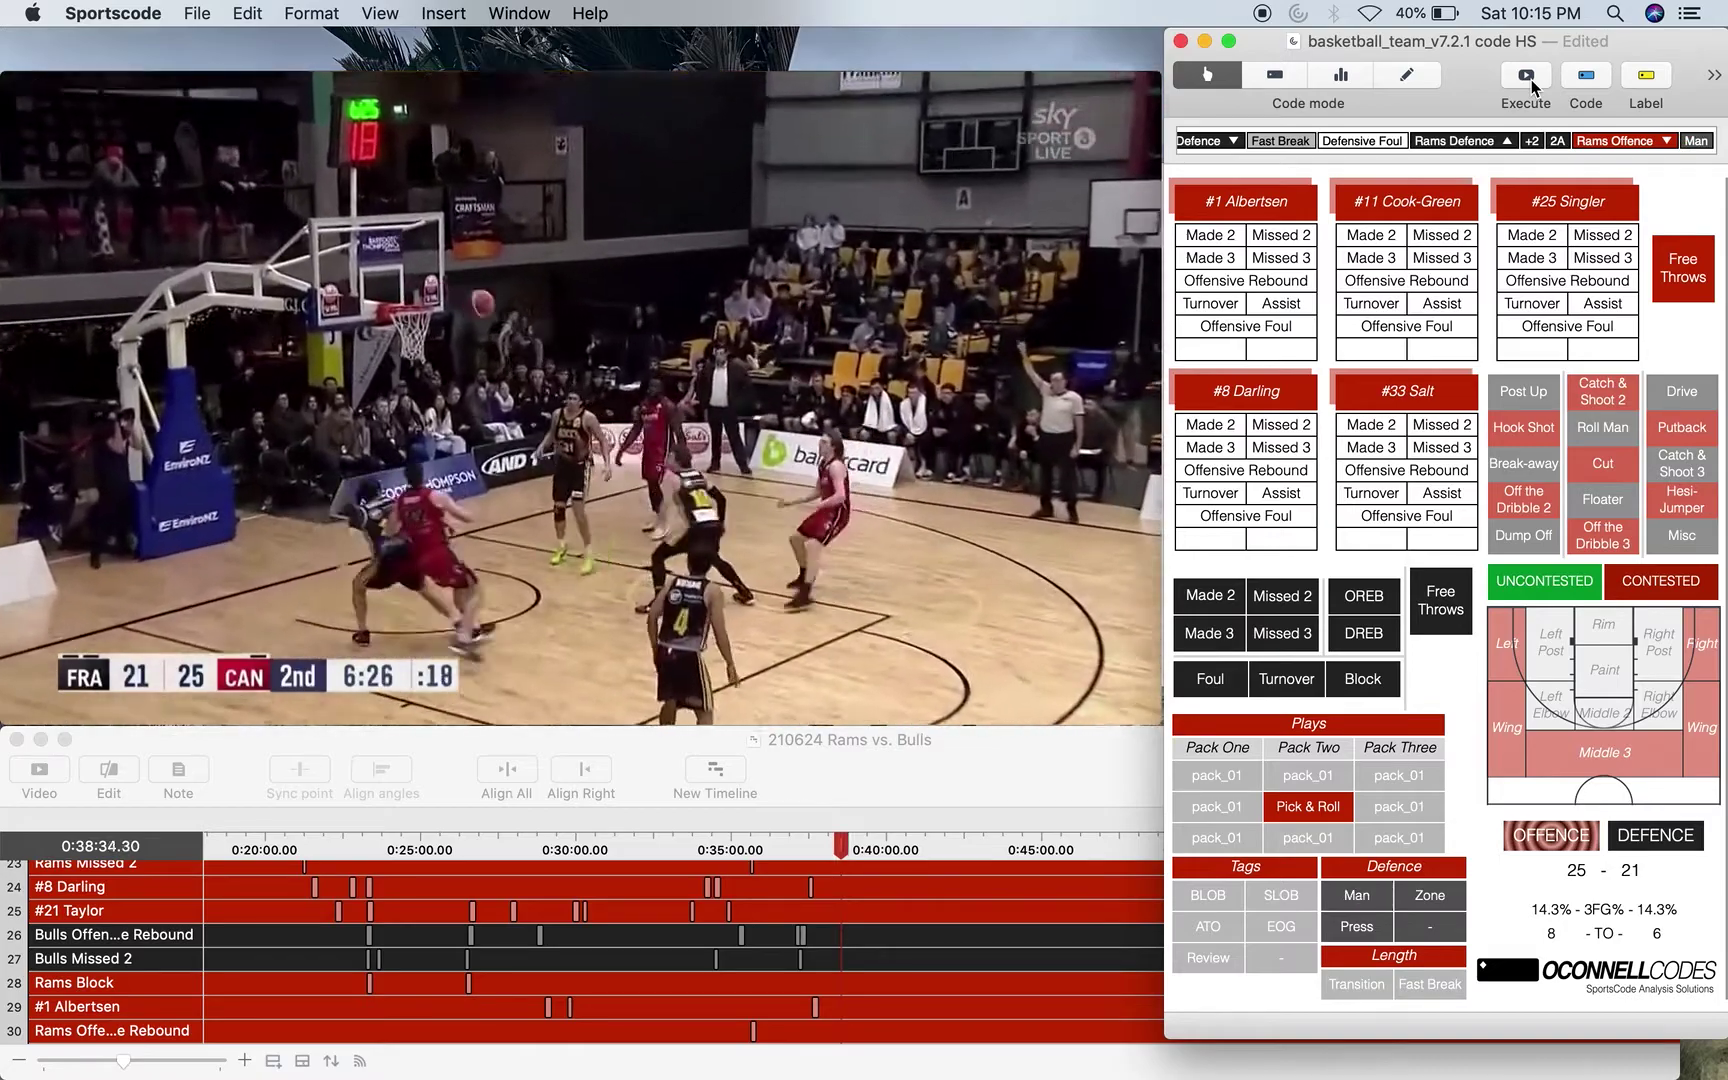
# Record #25's Contested Catch & Shoot 3 from Middle 3 as a Missed 3 with a Bulls Defensive Rebound.
pyautogui.click(1601, 259)
pyautogui.click(1688, 463)
pyautogui.click(1665, 580)
pyautogui.click(1595, 745)
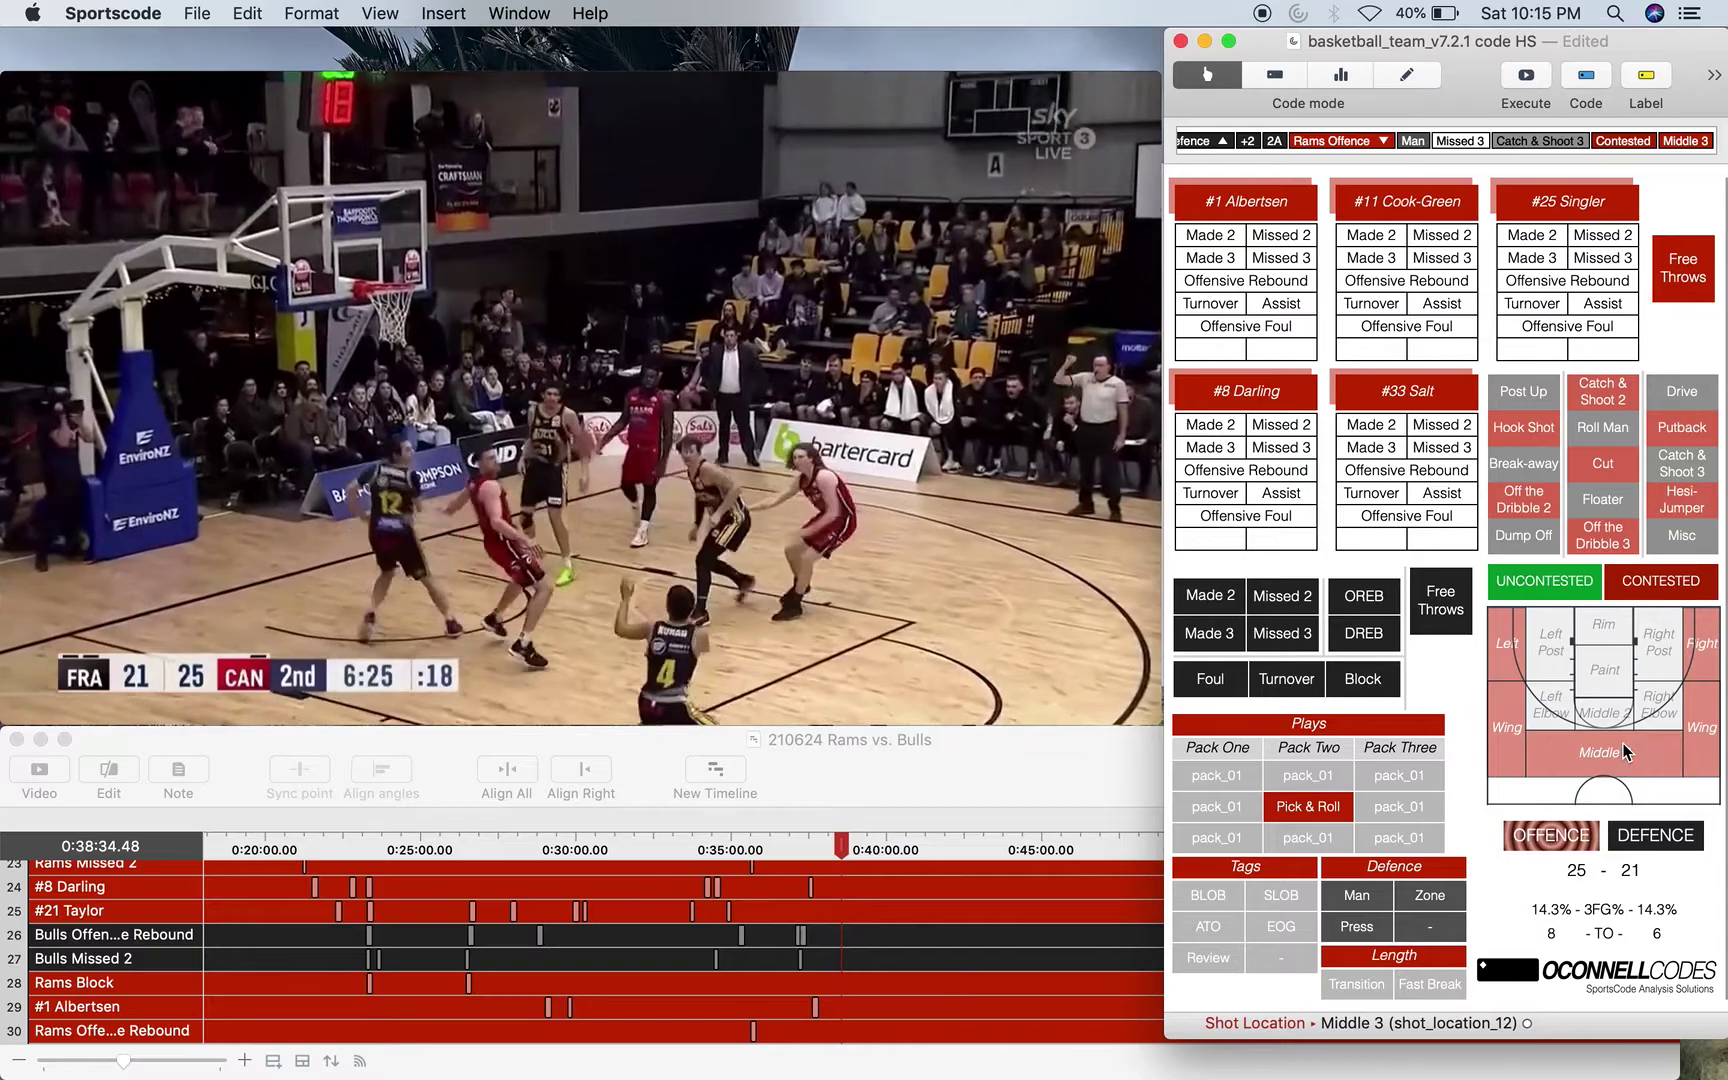
pyautogui.click(1364, 645)
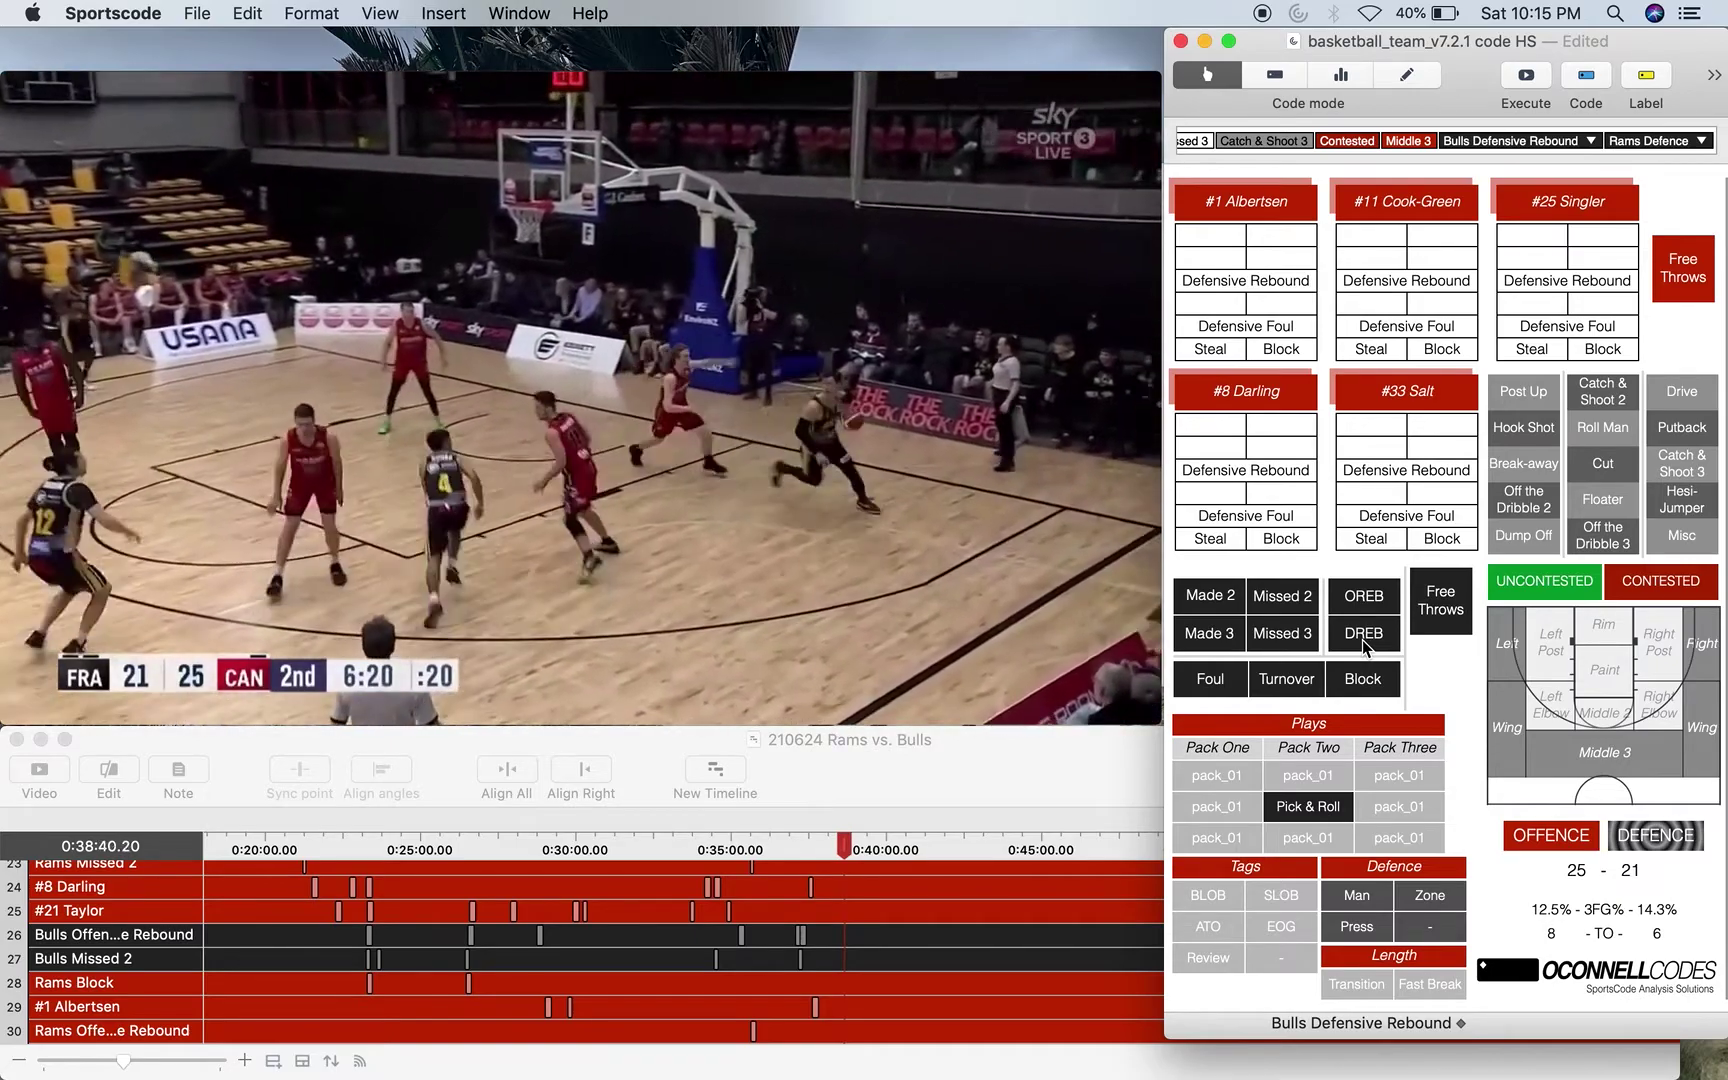
# Label the Rams Defence possession Man, jump the video back to the preceding Rams attack and end the defensive possession.
pyautogui.press('m')
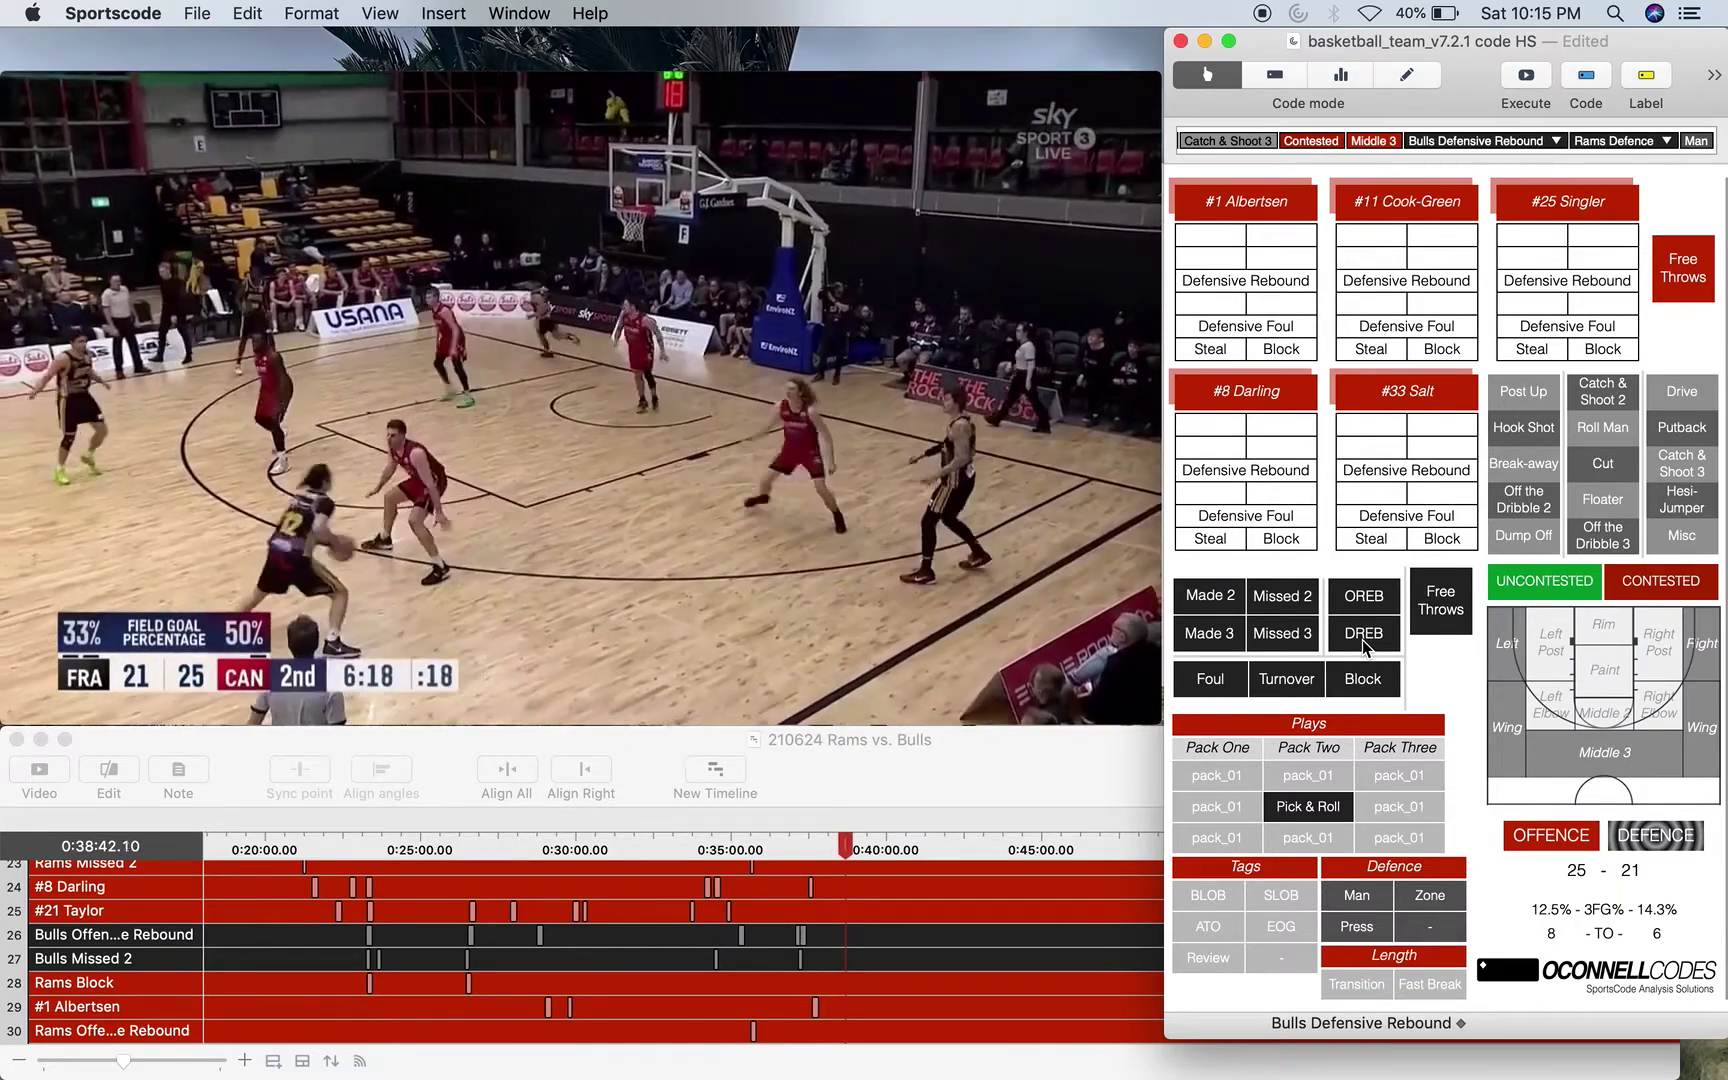
pyautogui.press('super+Left')
pyautogui.press('super+Left')
pyautogui.press('super+Left')
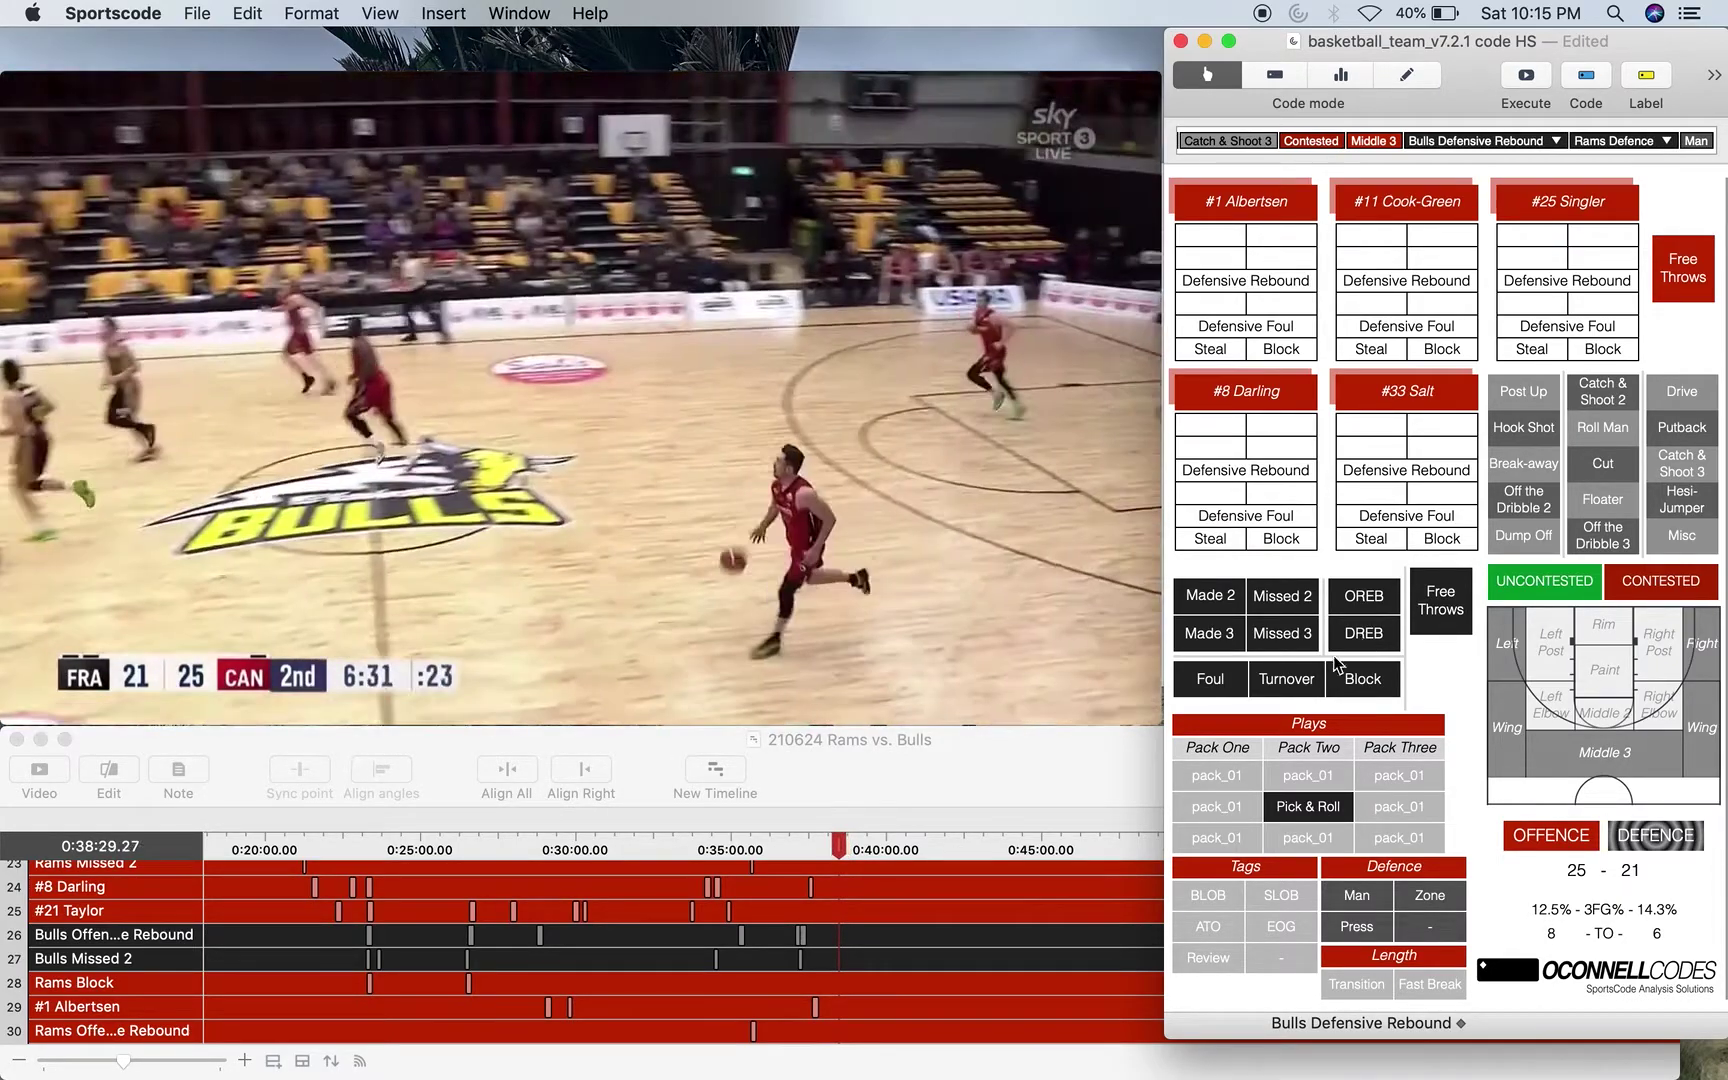
pyautogui.press('d')
# Delete the just-coded instances around 0:38:35 from the timeline and return the video to the start of the Rams attack.
pyautogui.scroll(10, 791, 986)
pyautogui.hscroll(2, 791, 986)
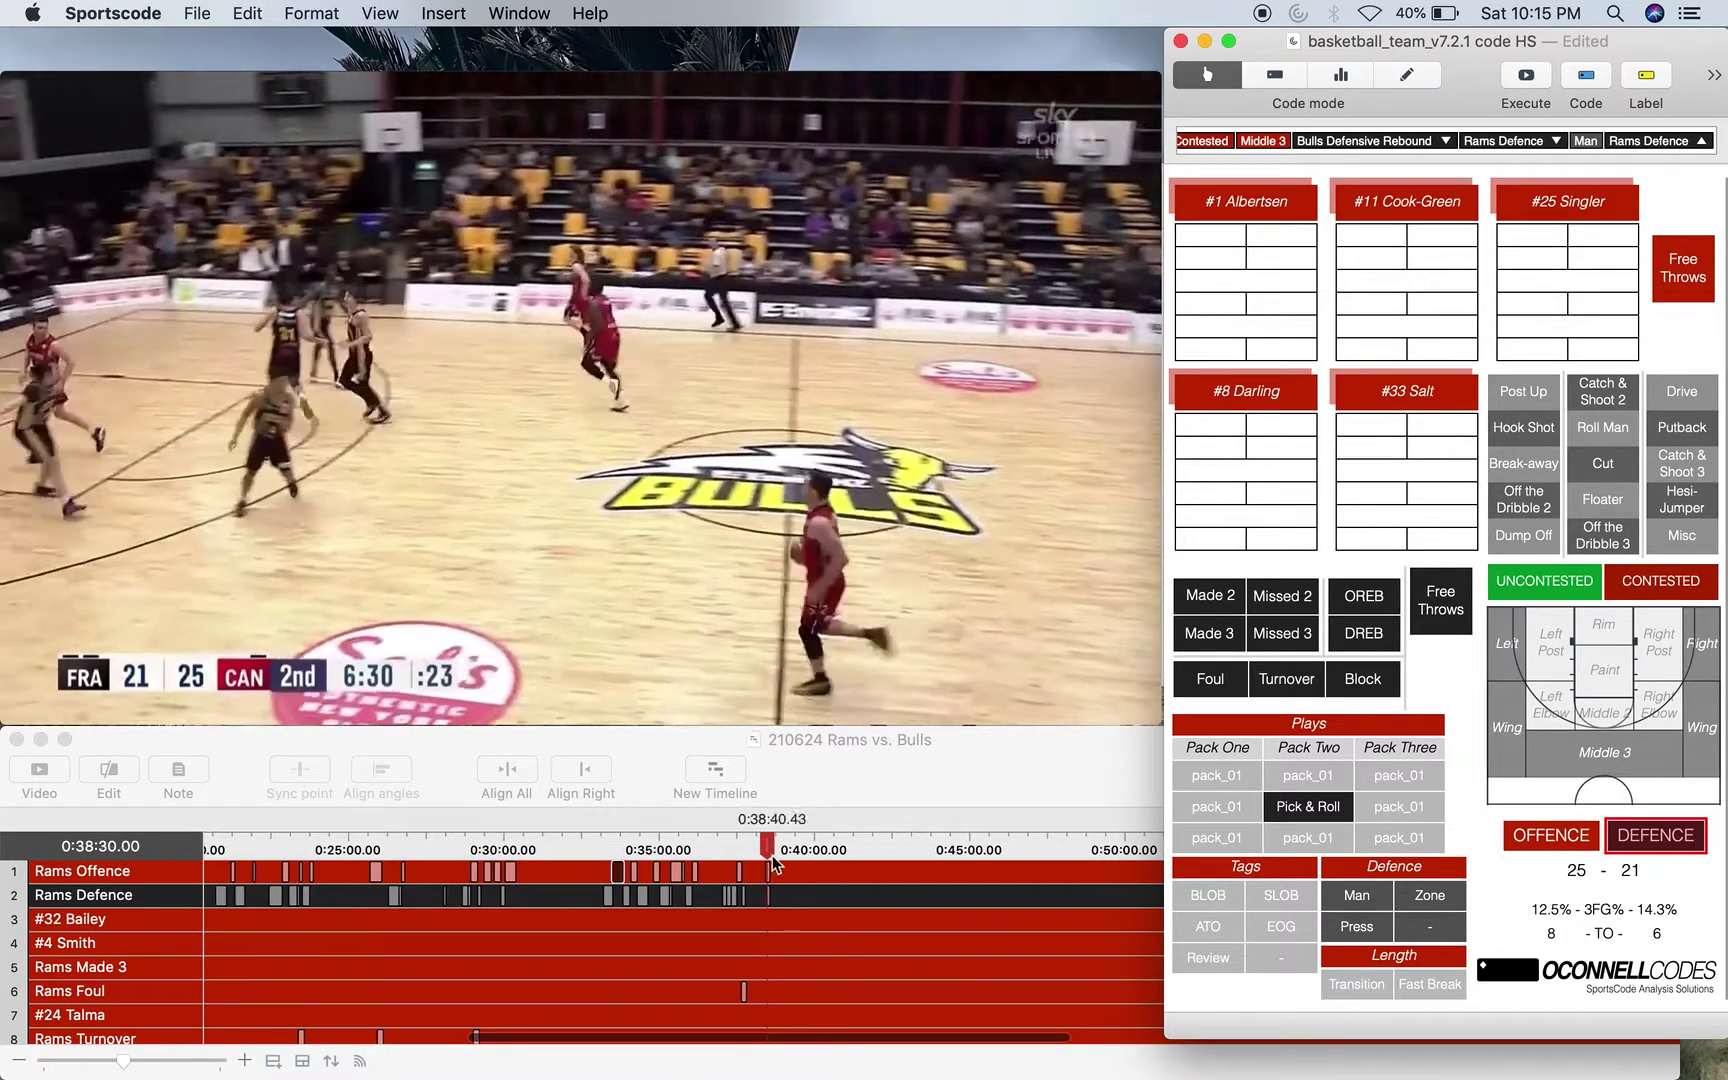
pyautogui.click(763, 837)
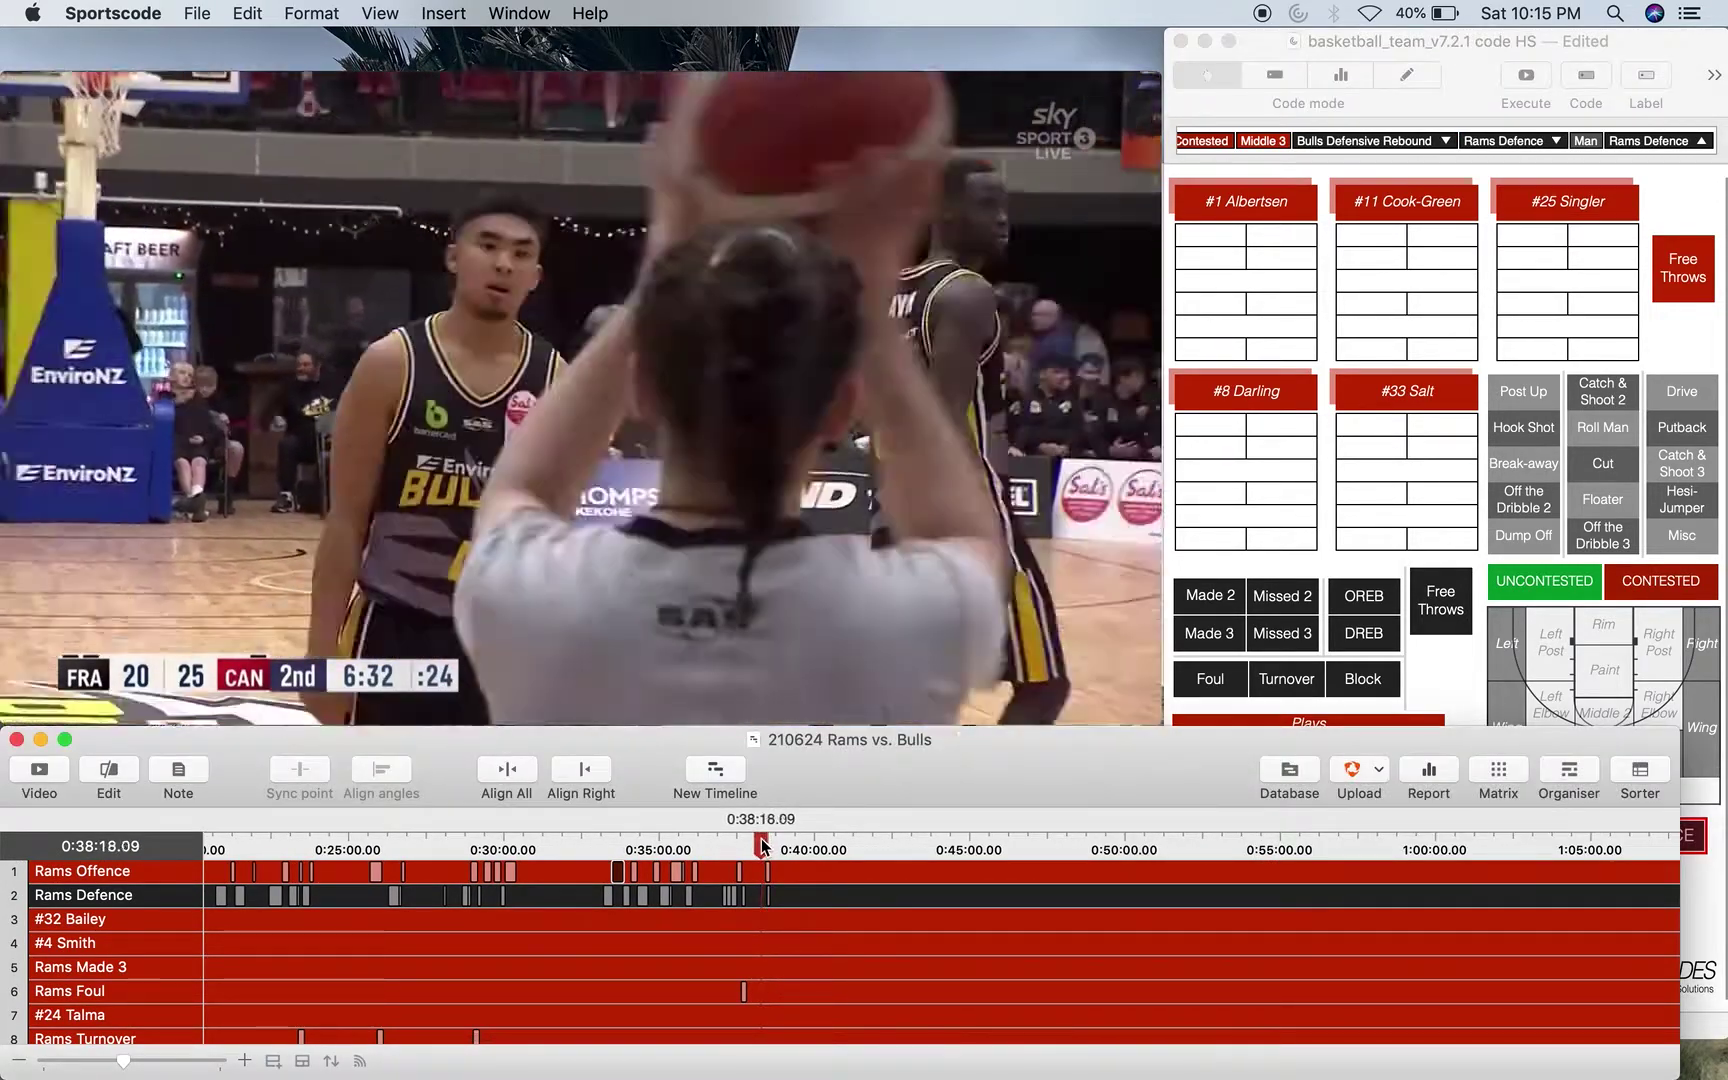
pyautogui.moveTo(761, 838); pyautogui.dragTo(768, 845)
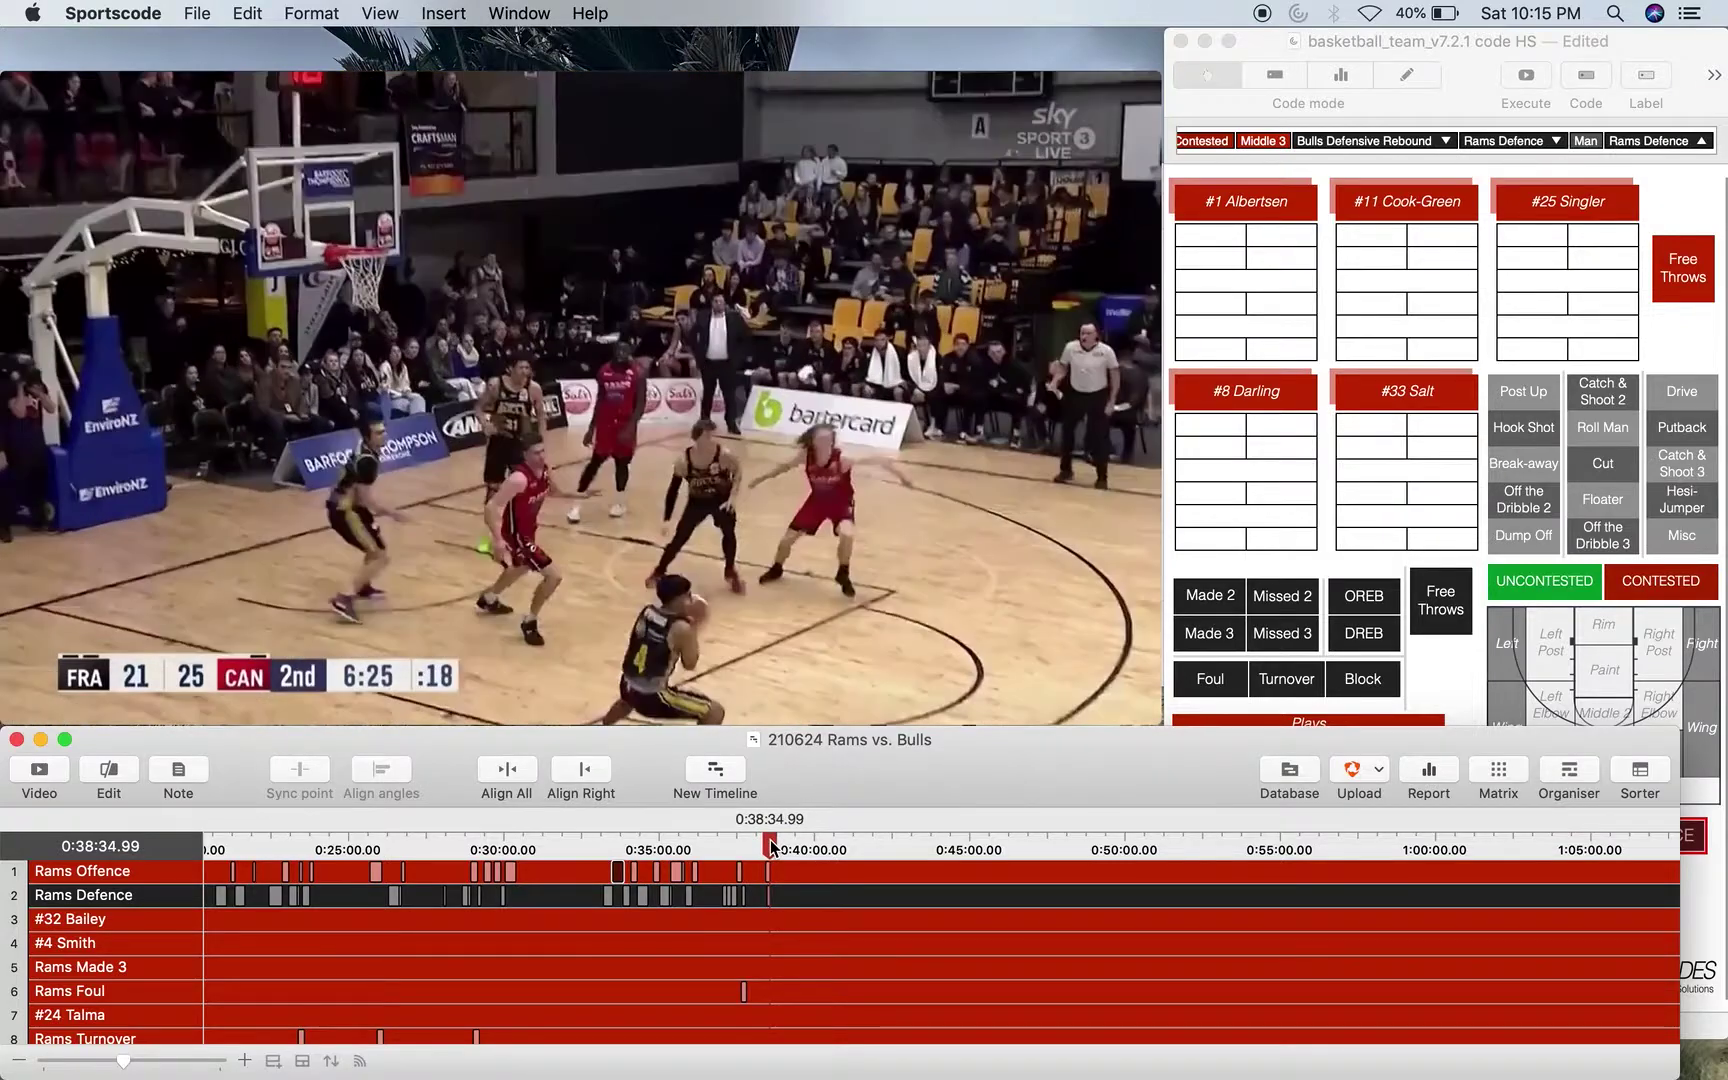
pyautogui.scroll(-10, 785, 957)
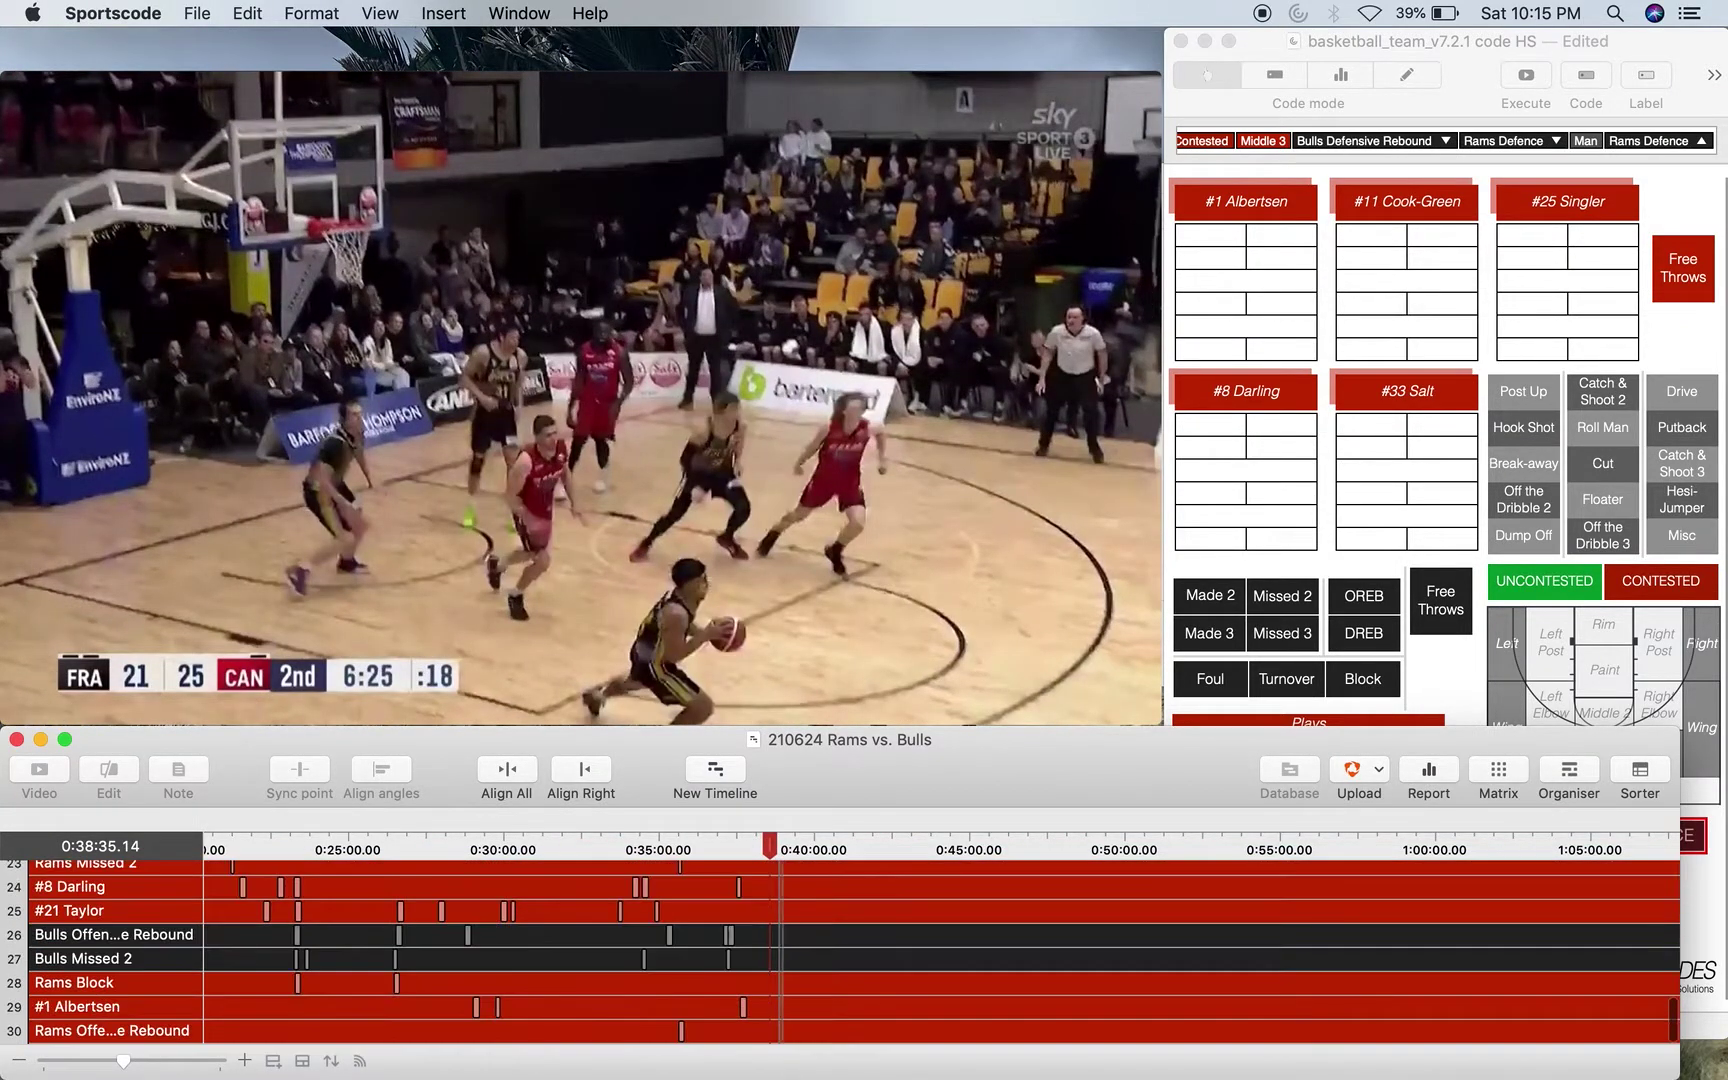
pyautogui.scroll(10, 802, 940)
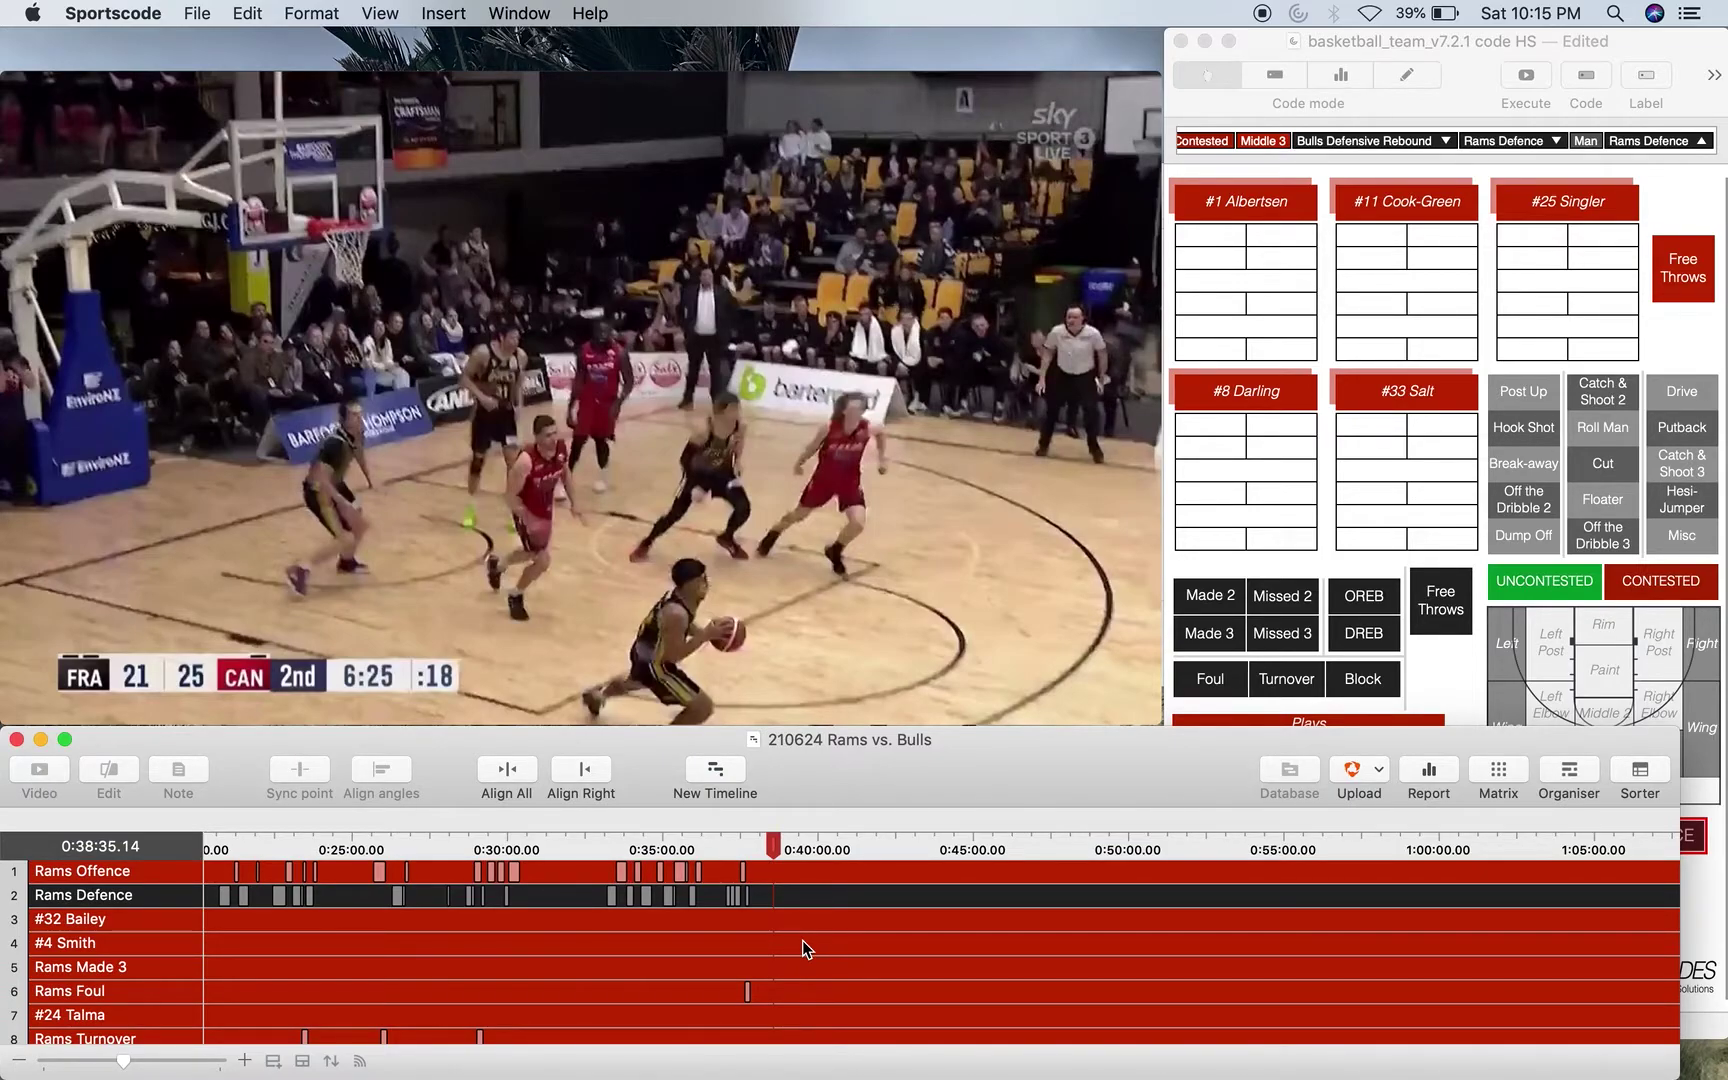
pyautogui.click(1453, 92)
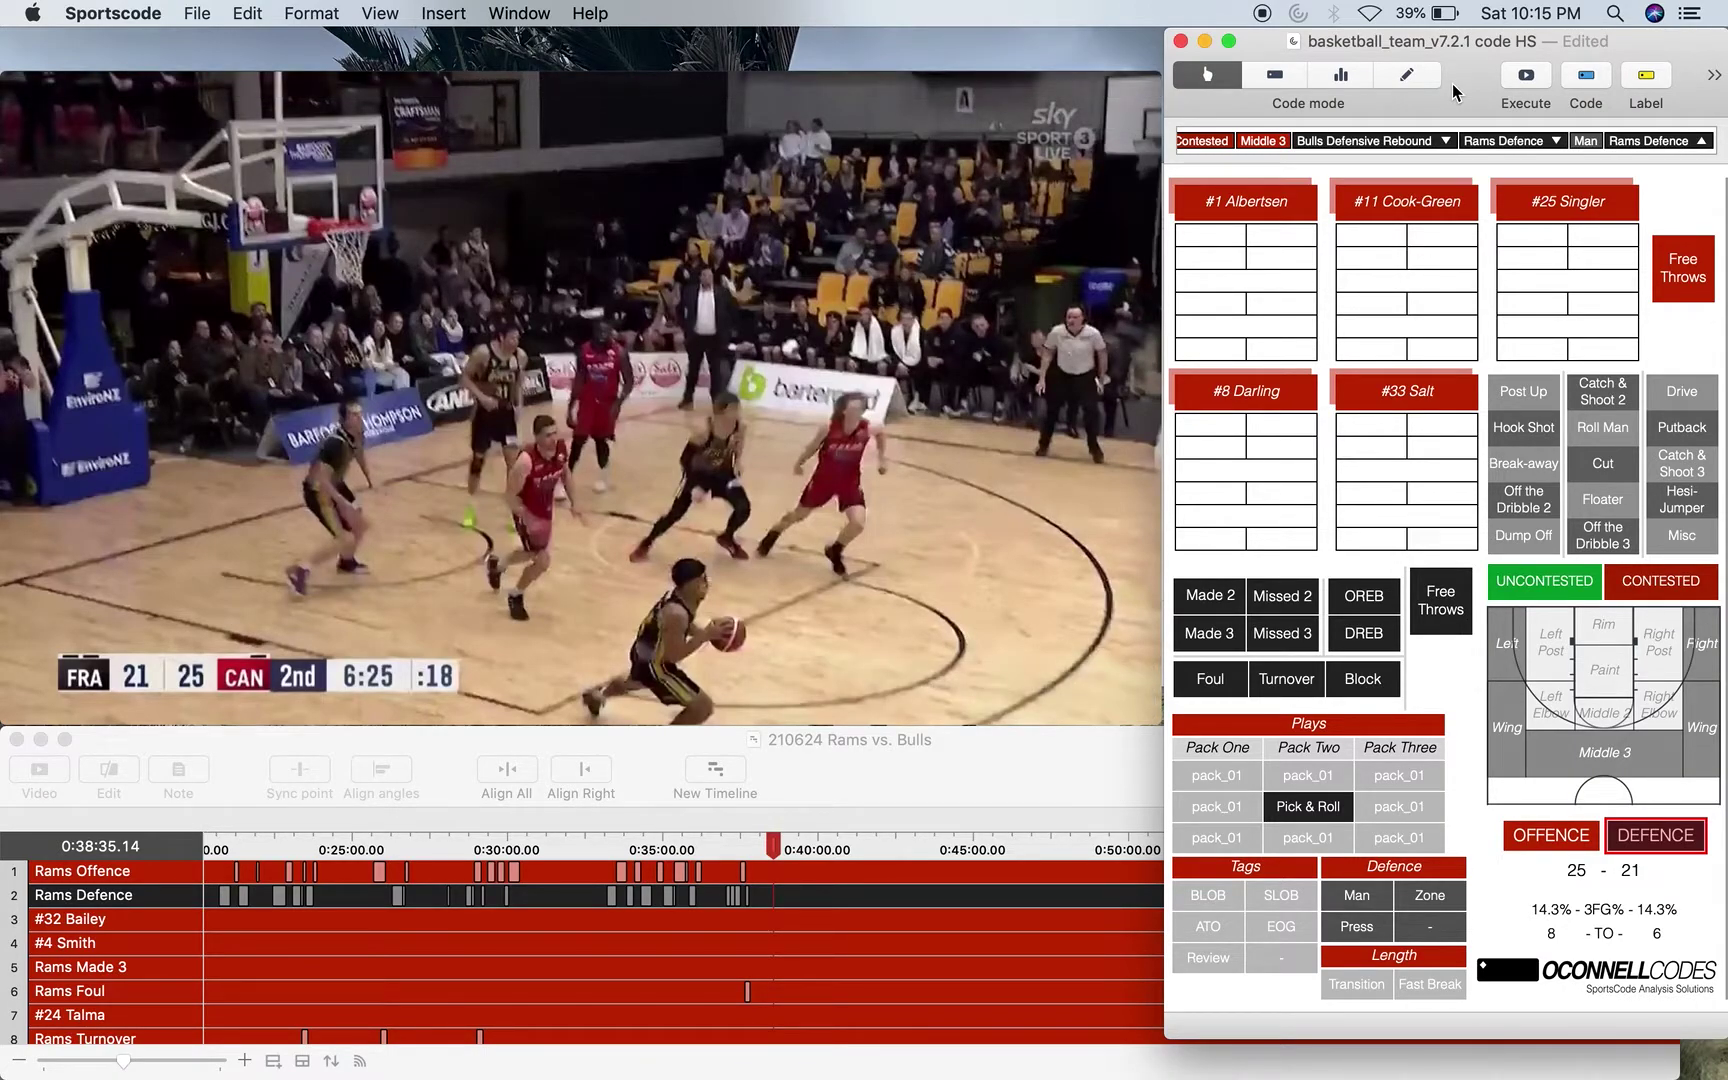
pyautogui.press('Left')
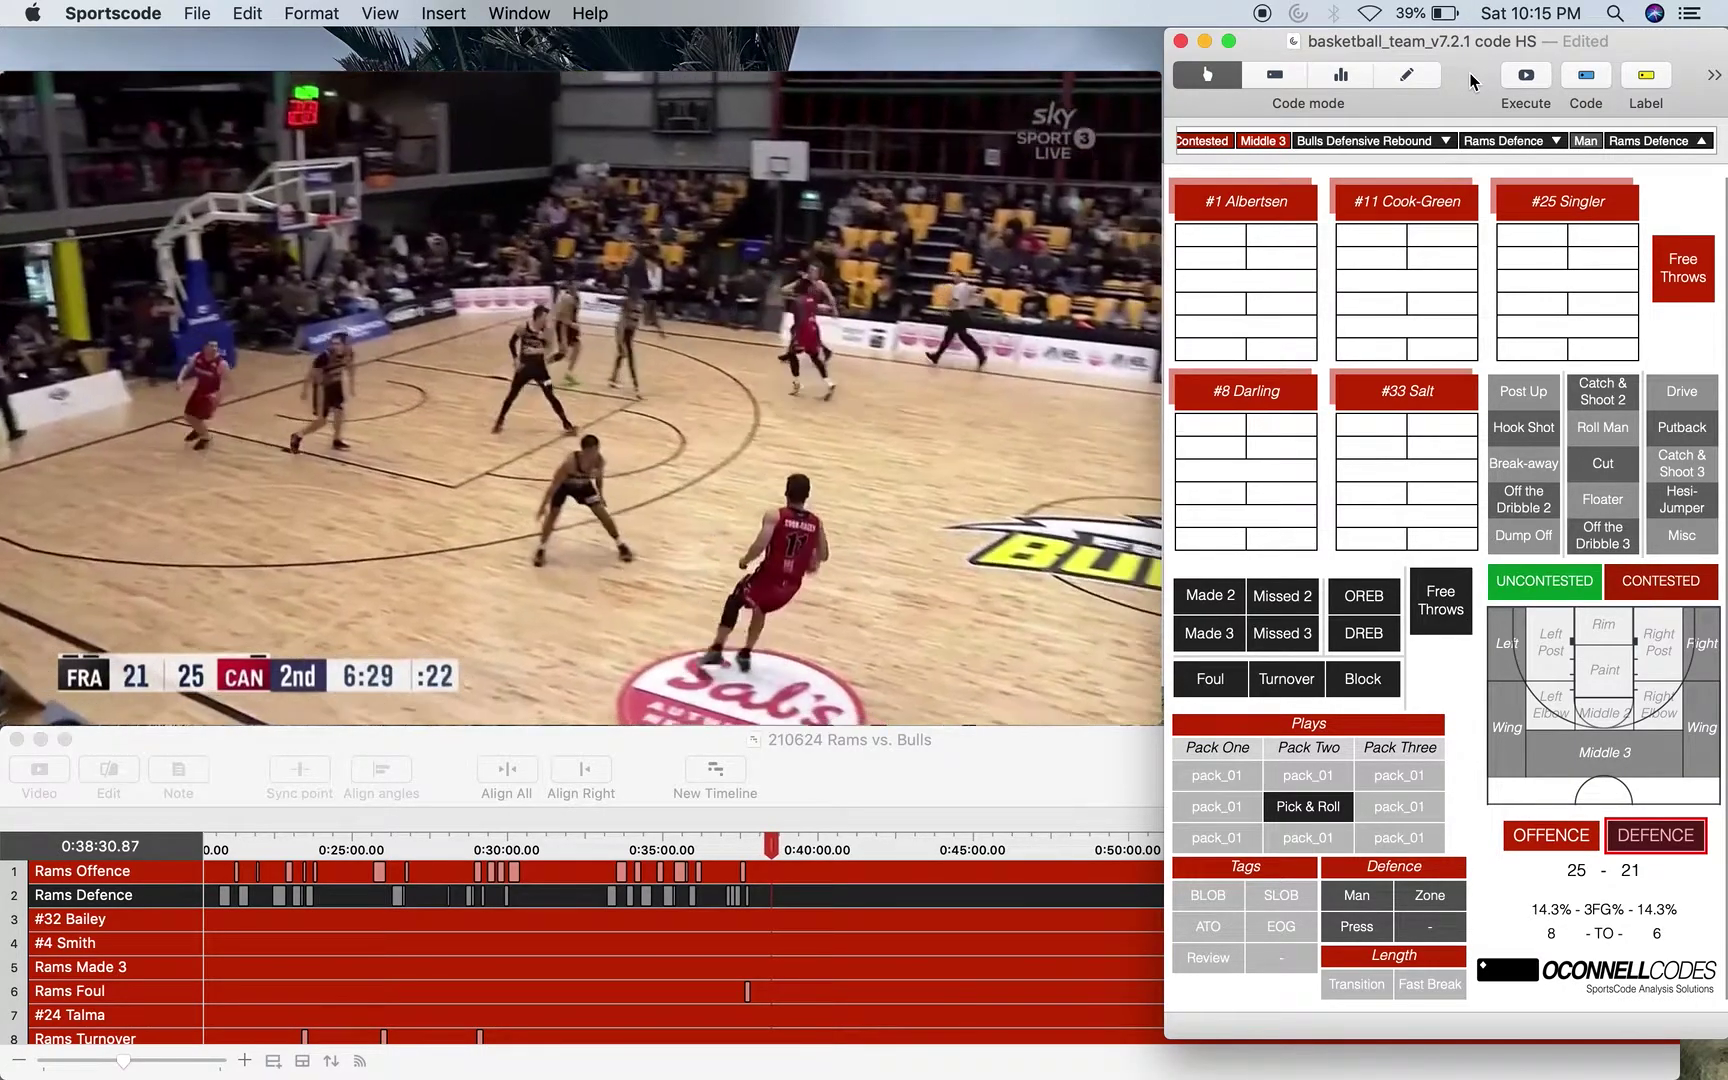